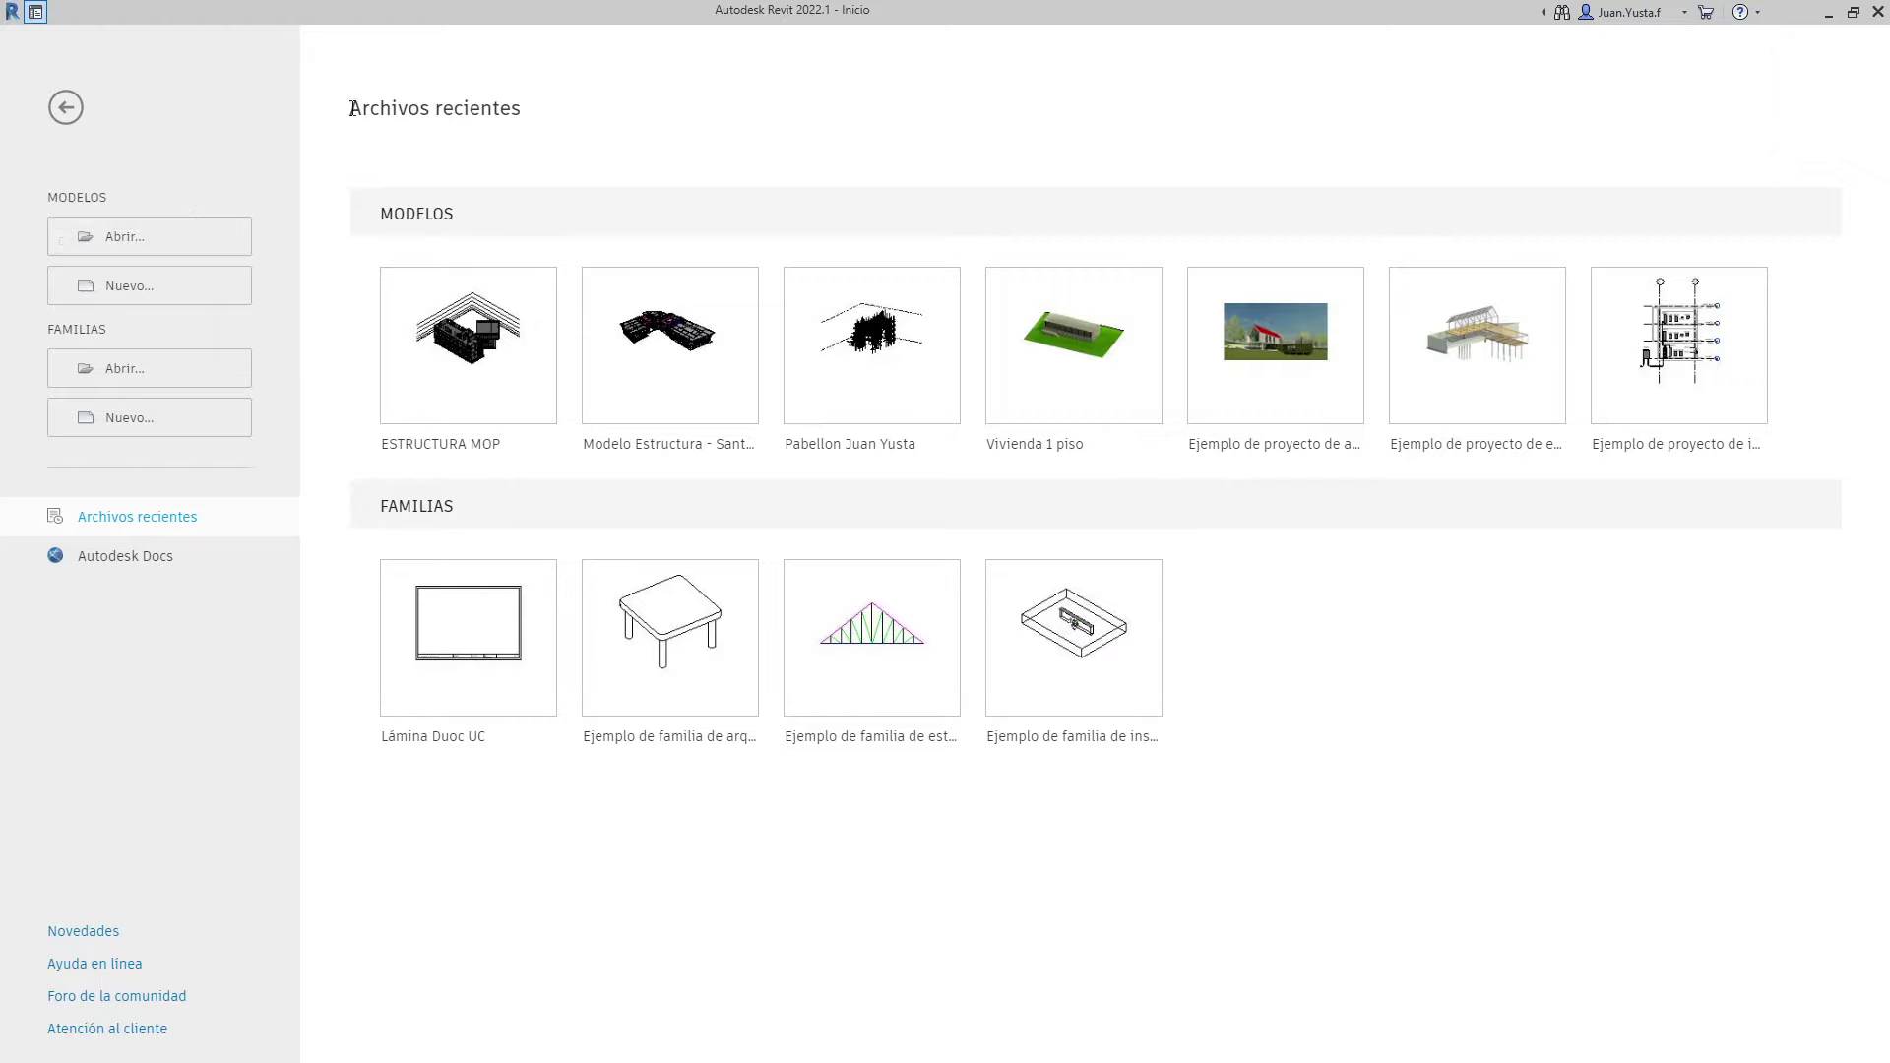
# Close Revit 2022's start page so Revit 2025 can open on its Home page with recent models
pyautogui.moveTo(352, 108); pyautogui.dragTo(540, 114)
pyautogui.click(414, 145)
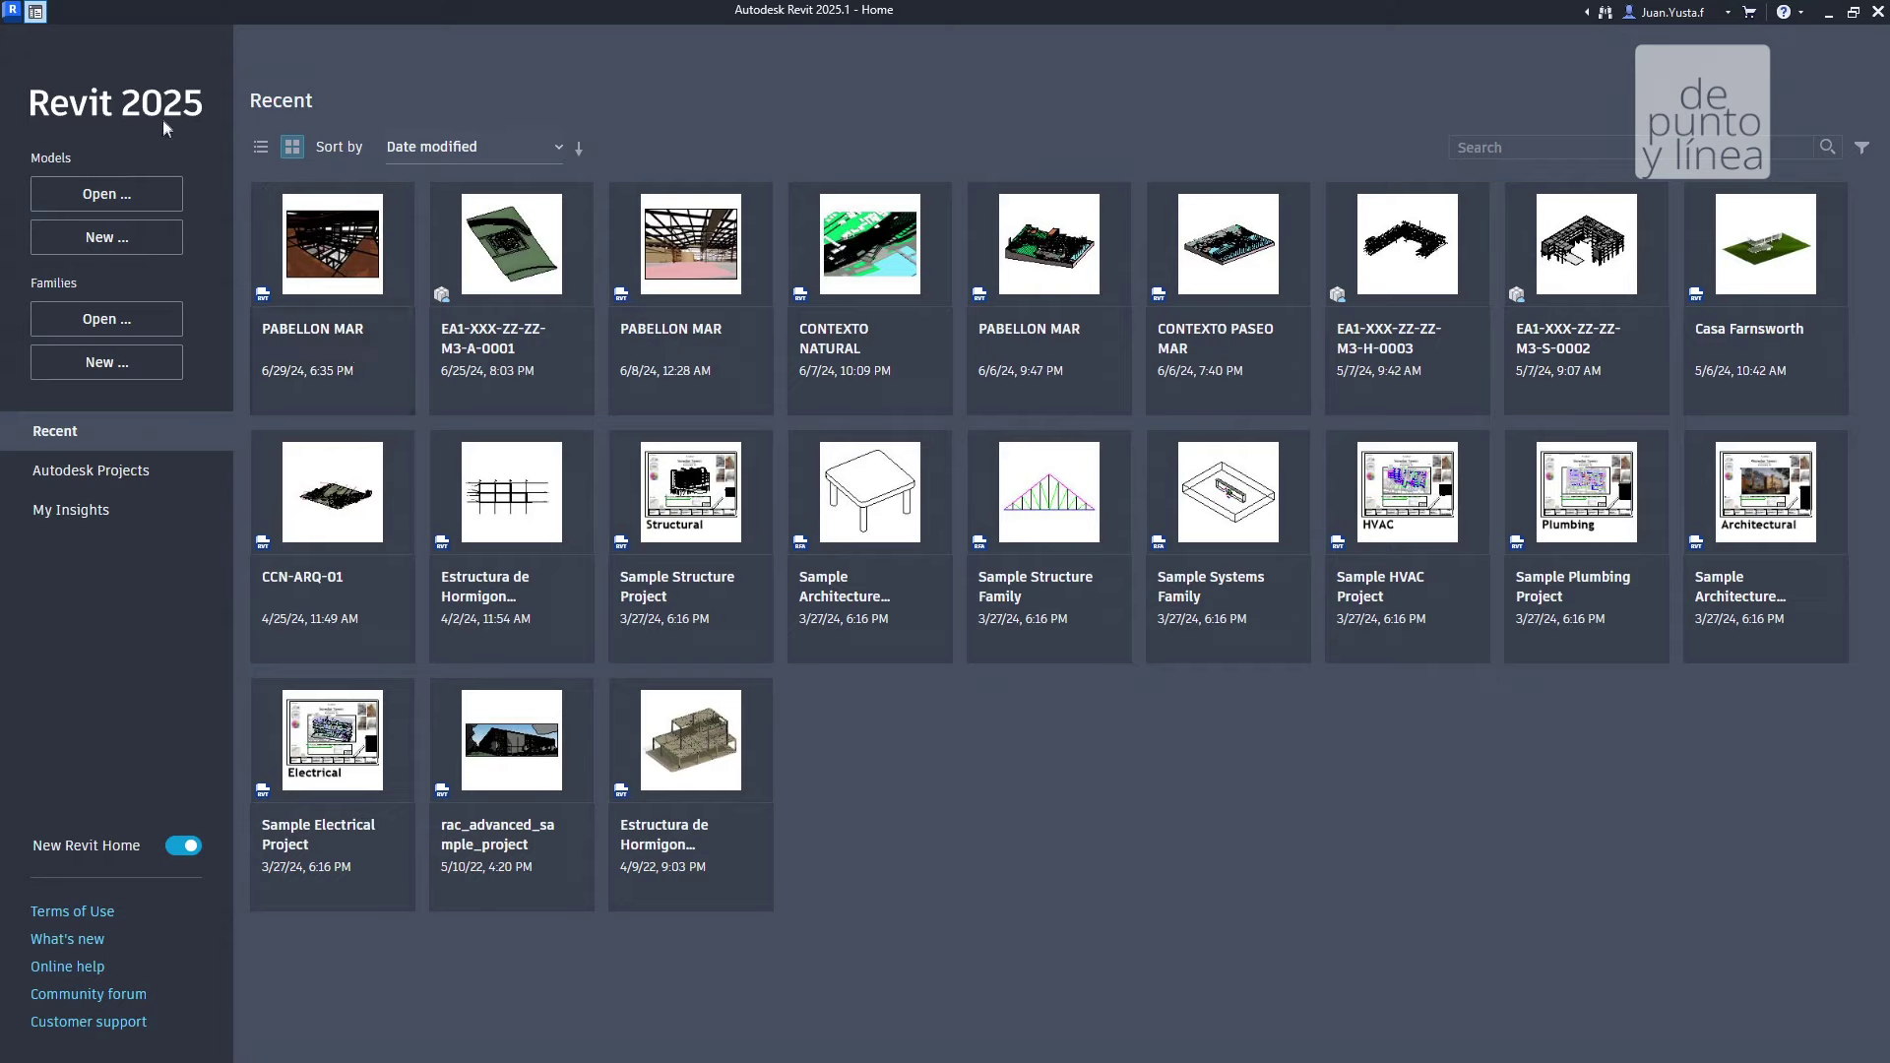
# Try opening the Sample Architecture sample model from the Home page
pyautogui.moveTo(28, 158); pyautogui.dragTo(83, 157)
pyautogui.moveTo(29, 284); pyautogui.dragTo(102, 281)
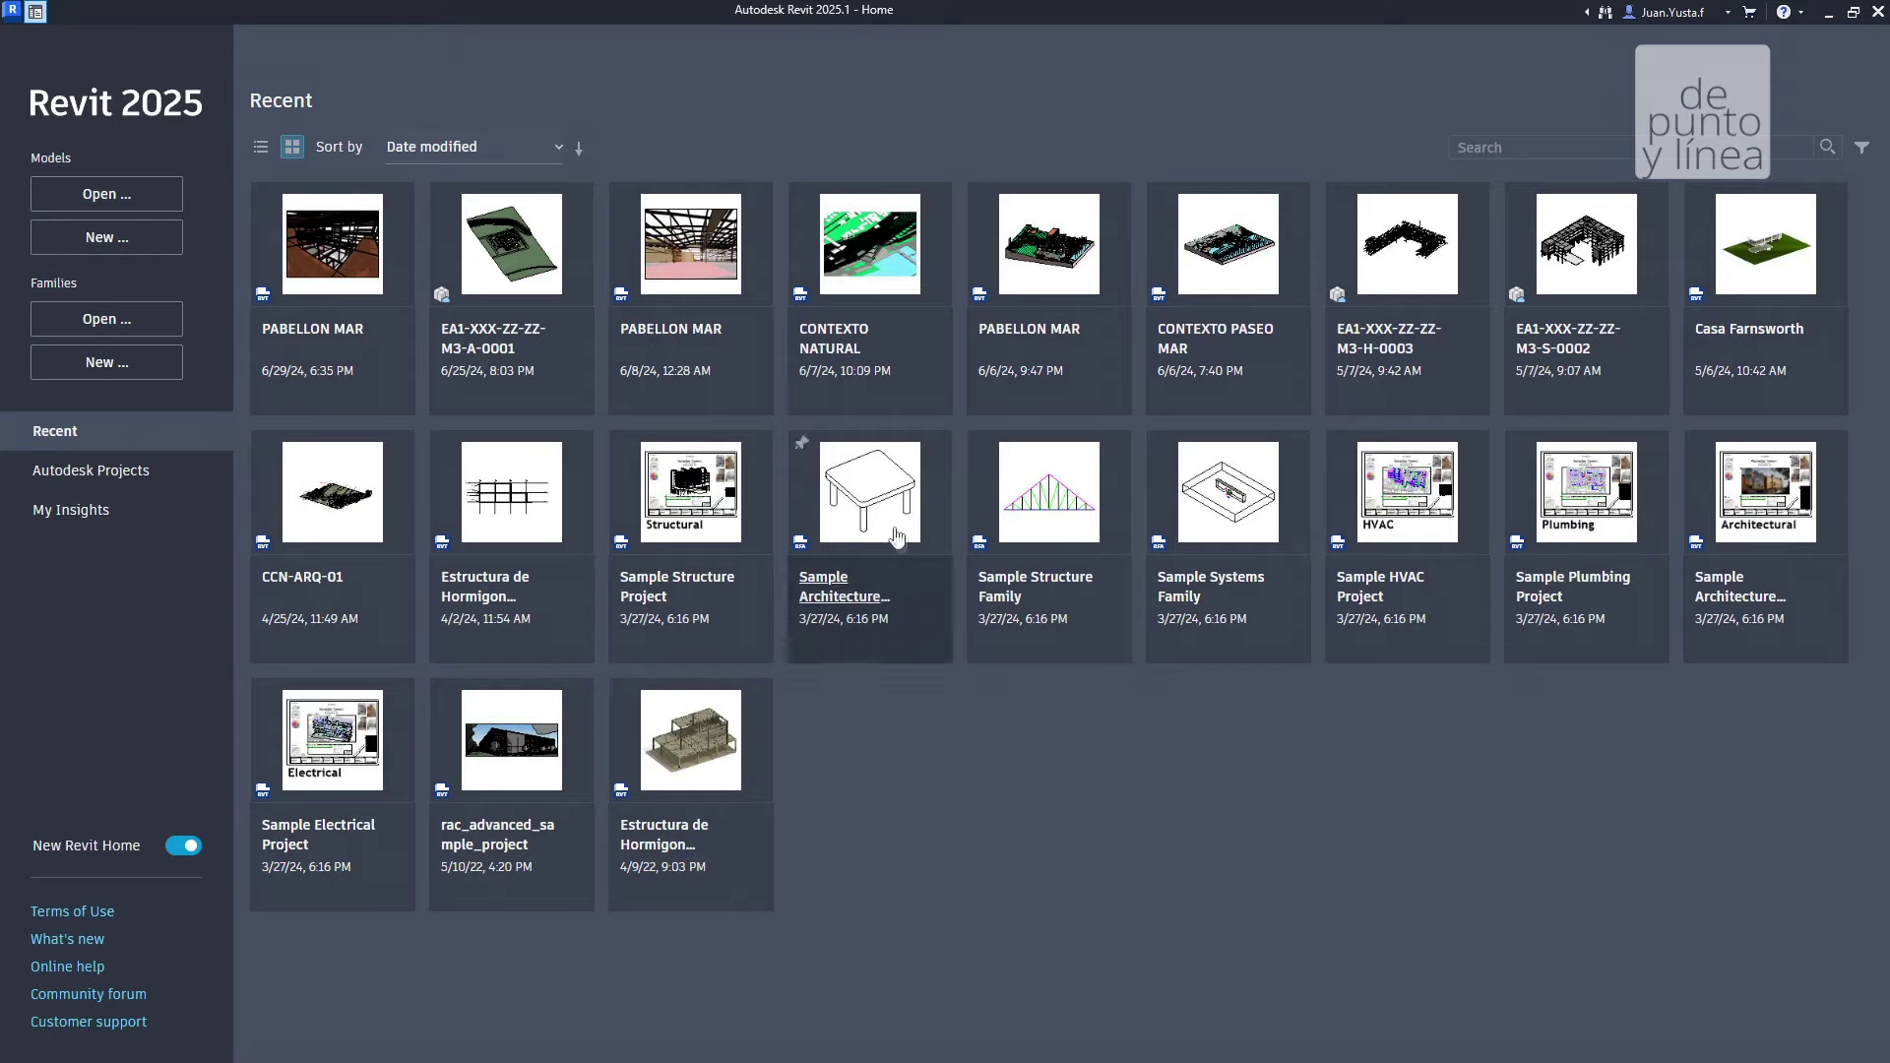
pyautogui.click(854, 569)
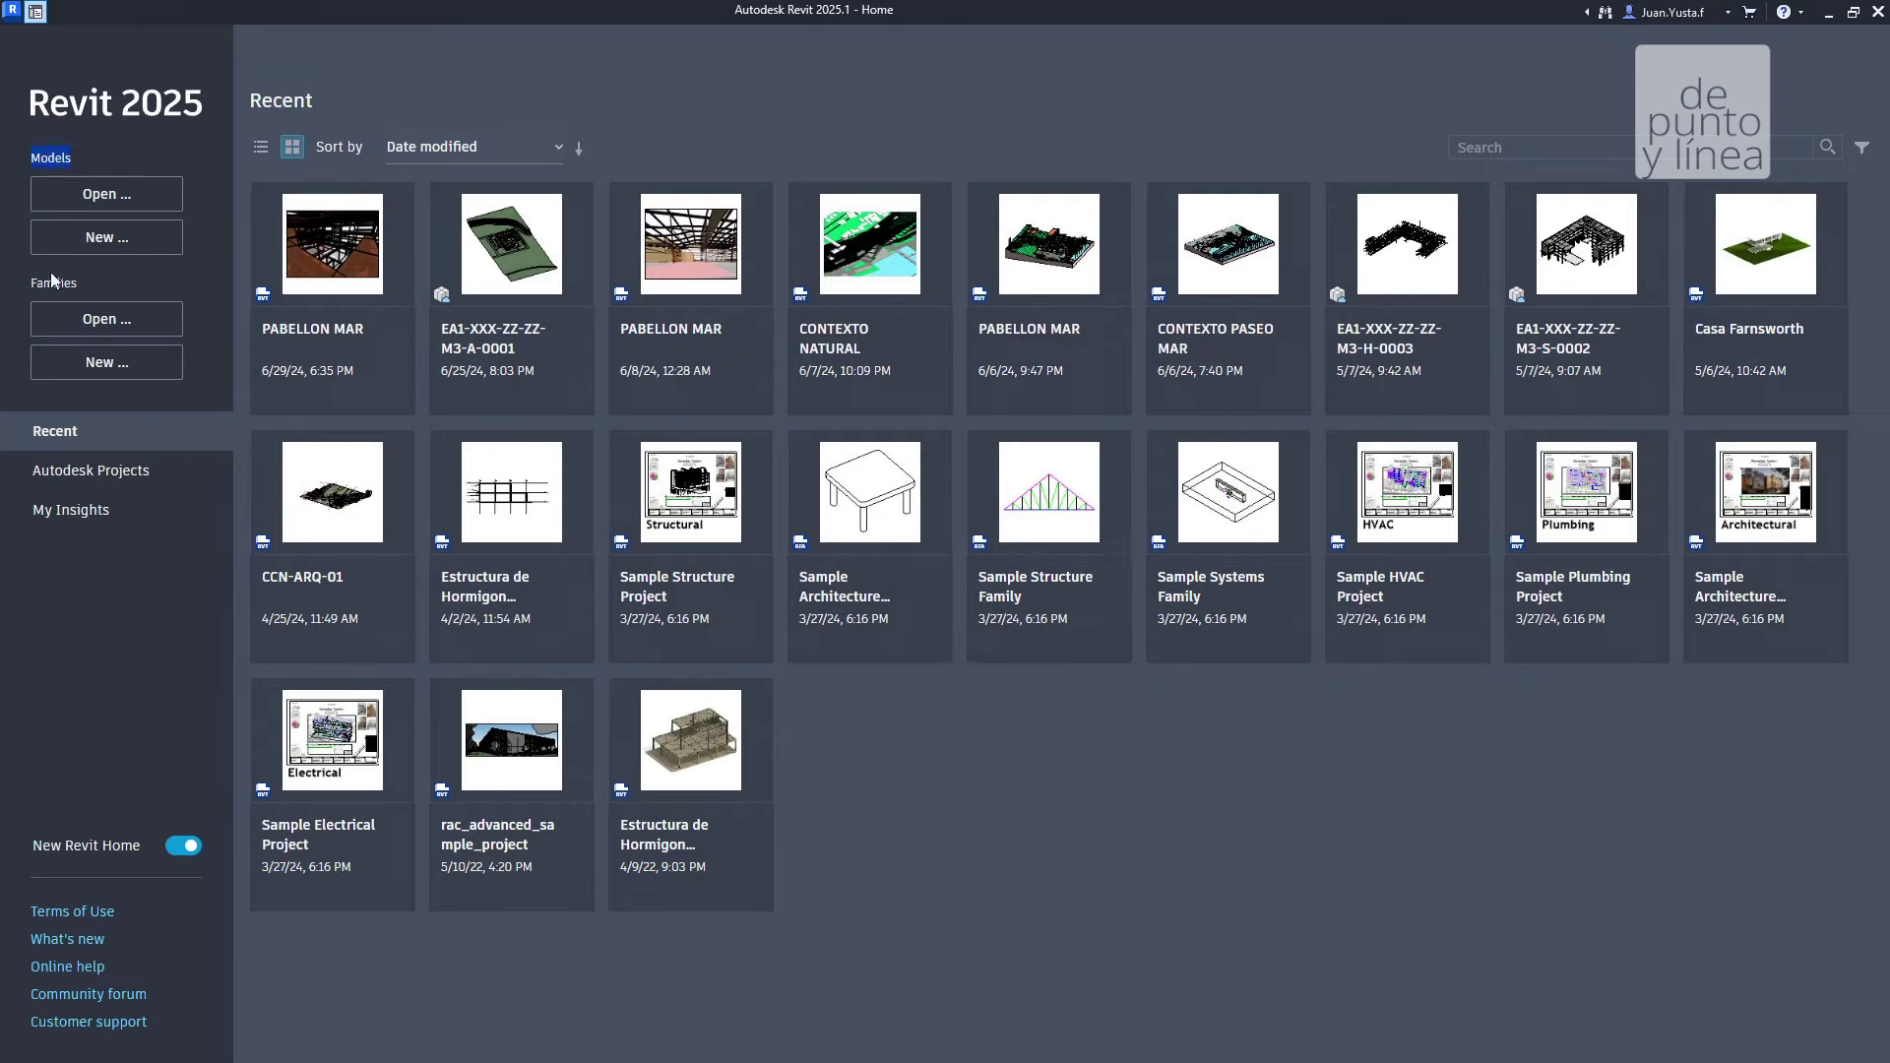
# Bring up the Open dialog listing the Documentos folder, then dismiss it
pyautogui.moveTo(30, 283); pyautogui.dragTo(106, 288)
pyautogui.click(37, 155)
pyautogui.click(106, 194)
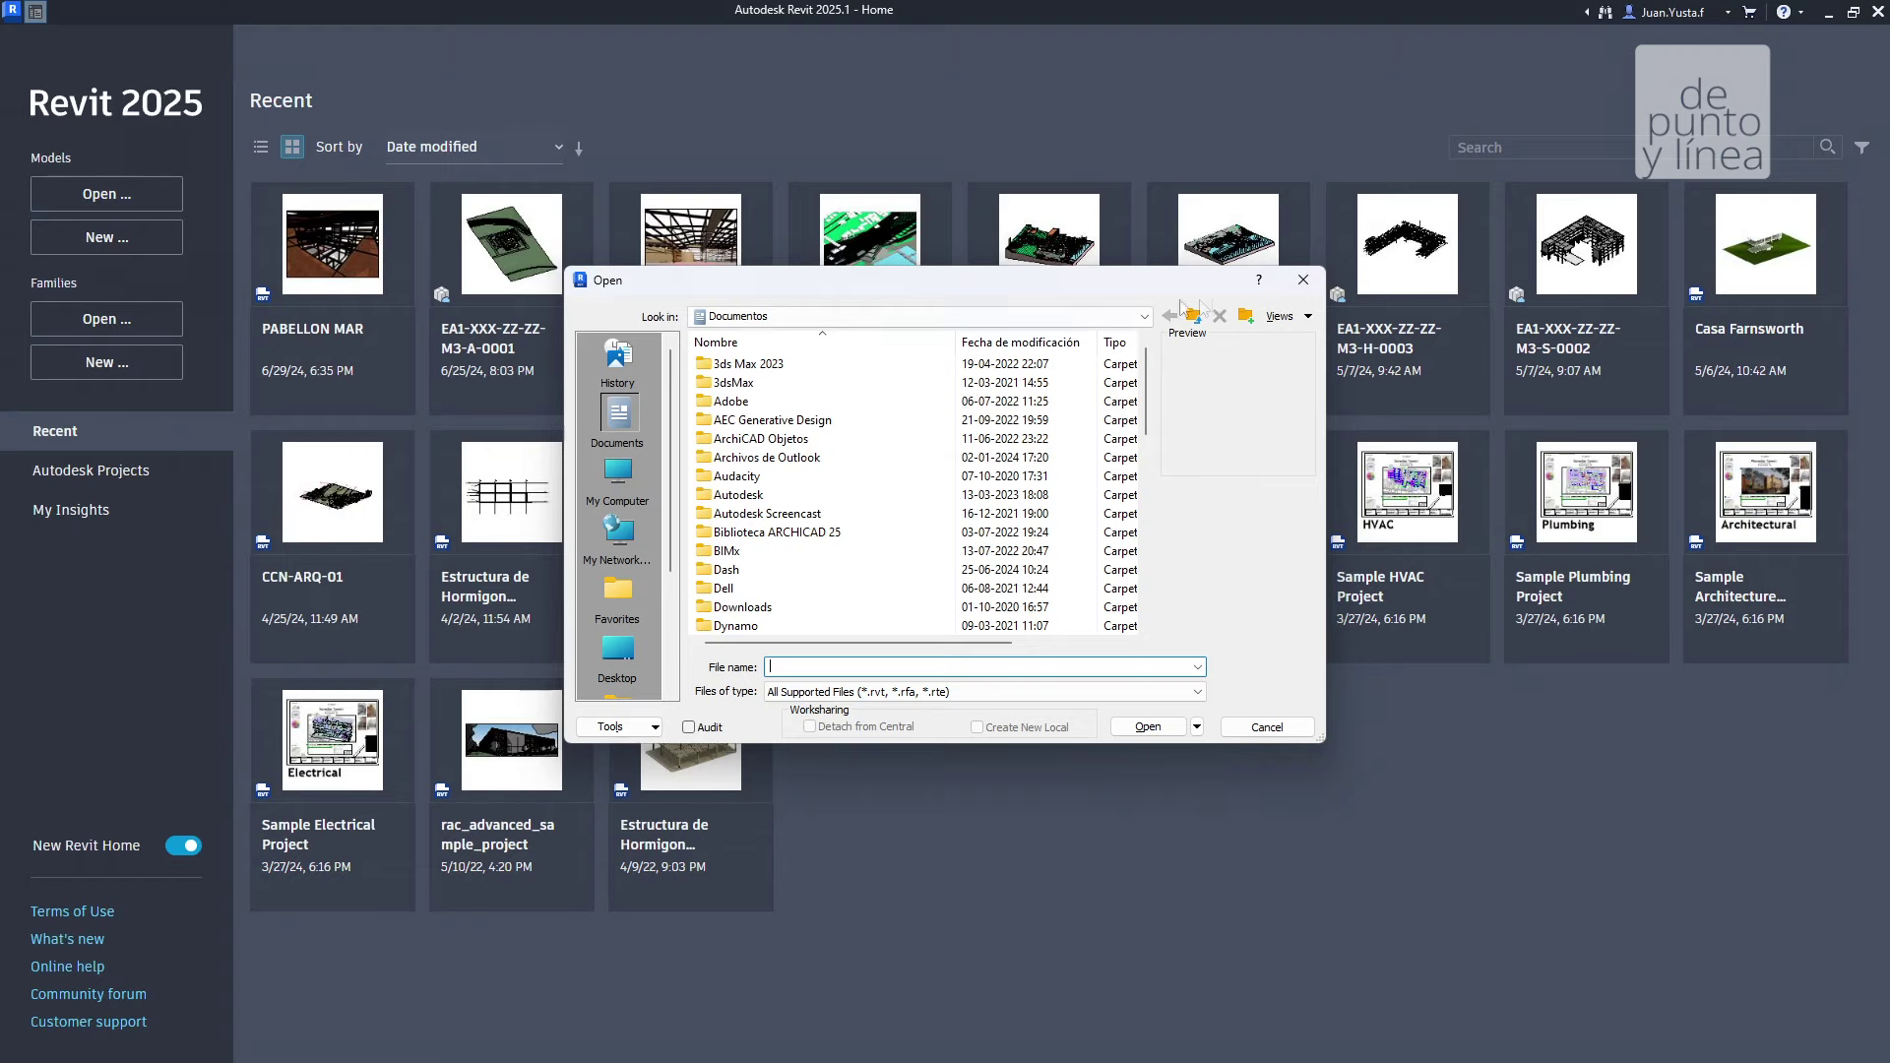
pyautogui.click(1304, 279)
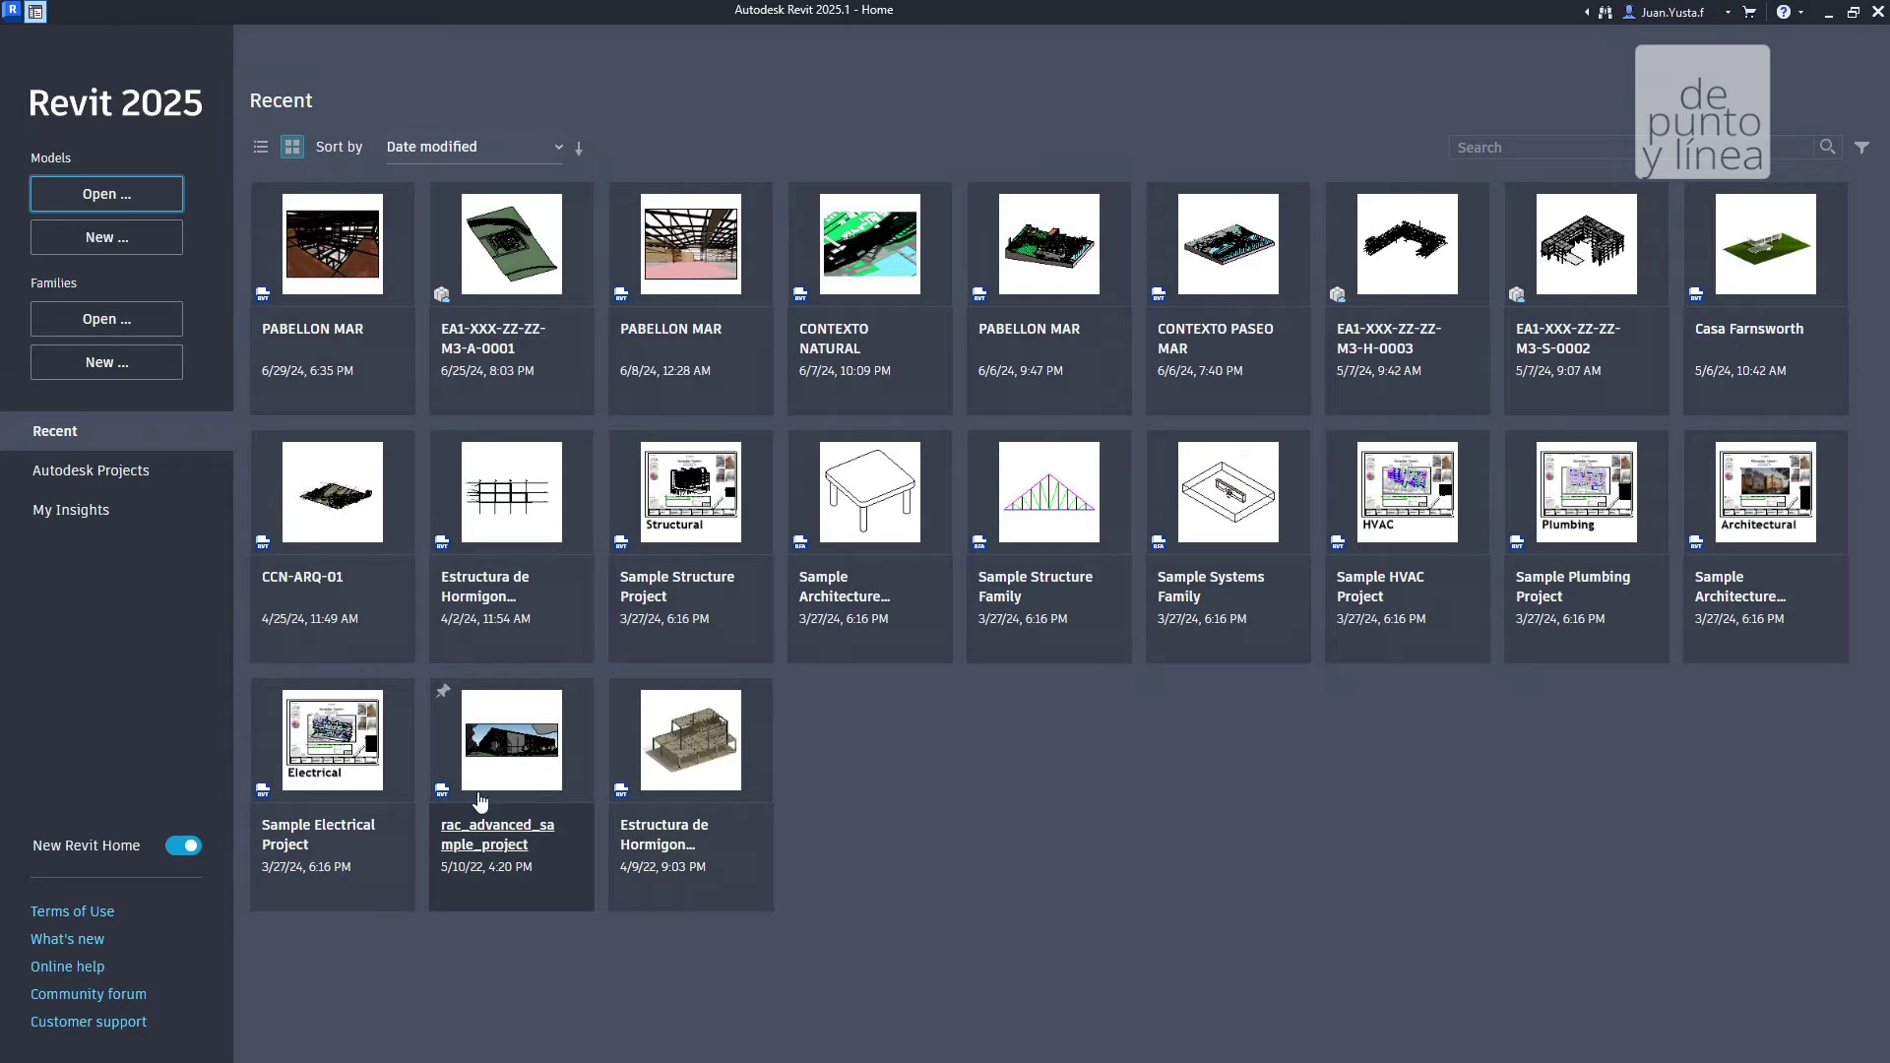
# Open the rac_advanced_sample_project model from the Recent grid
pyautogui.moveTo(511, 798)
pyautogui.click(504, 846)
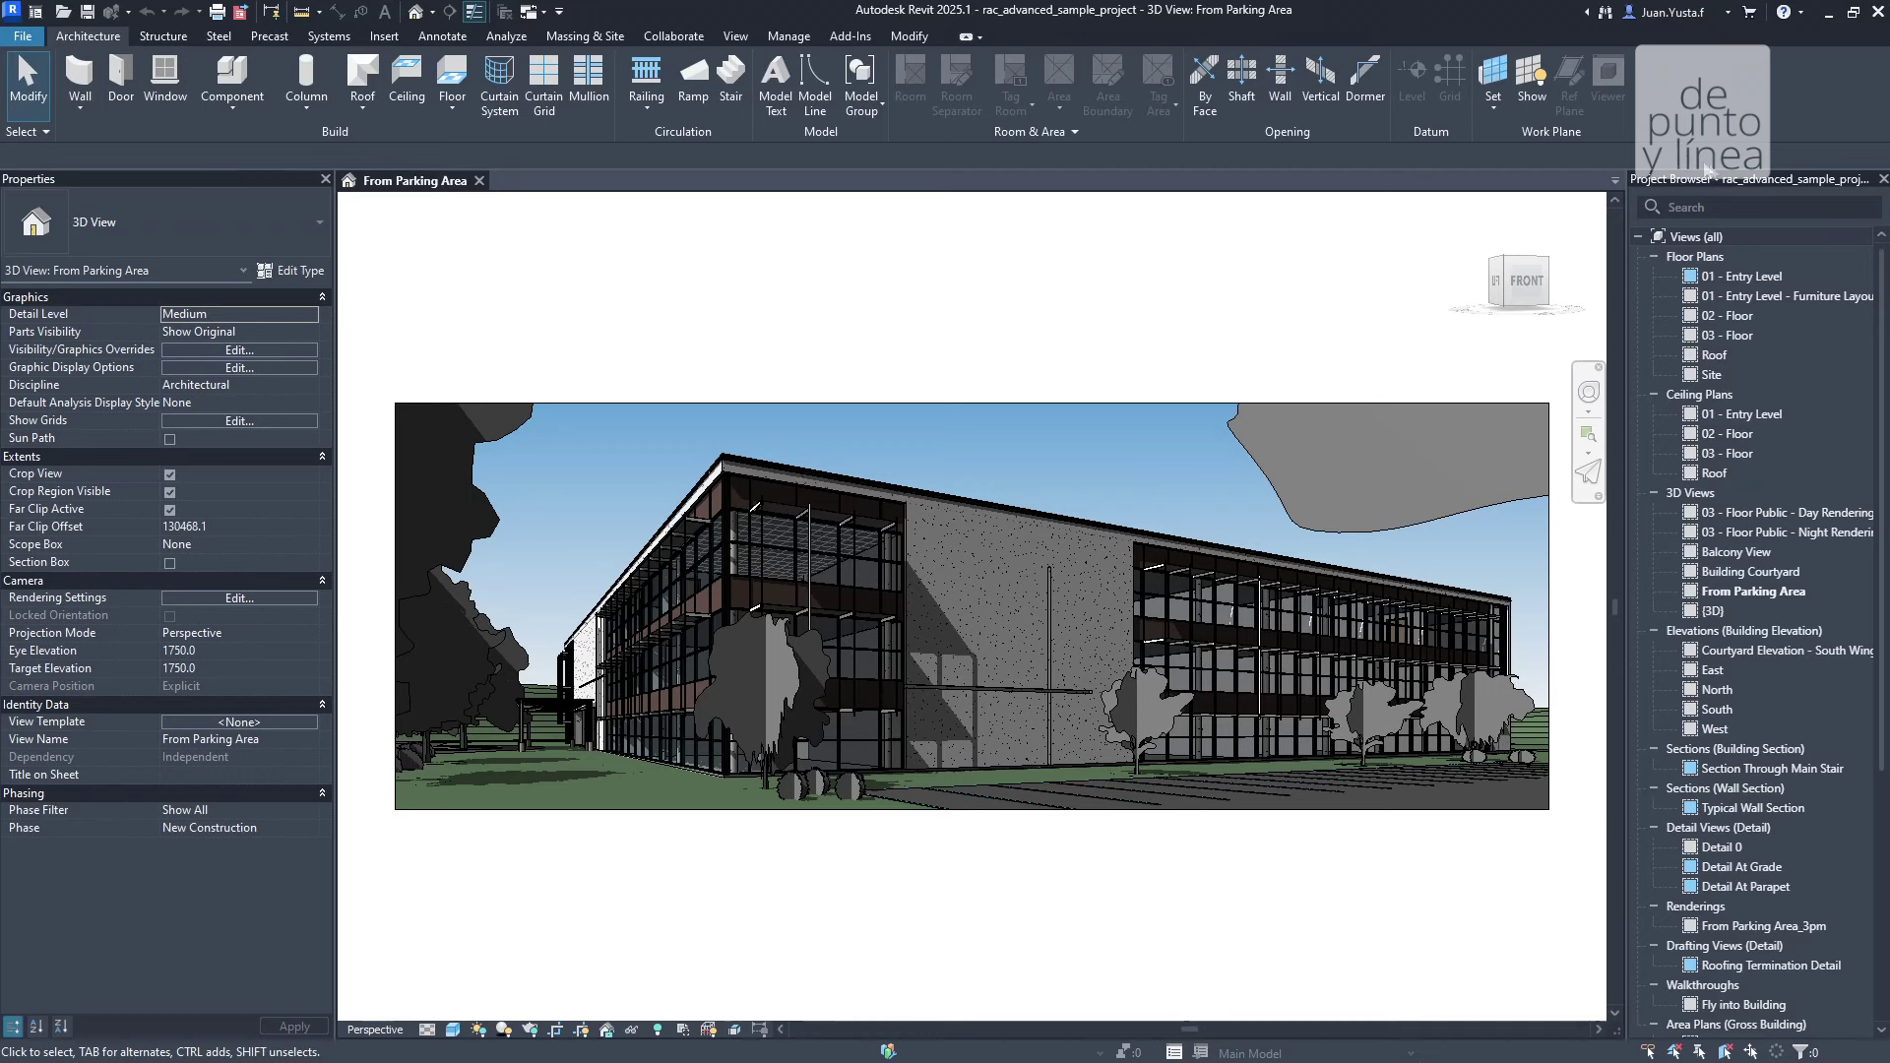
# Undock the Project Browser so it floats over the workspace
pyautogui.moveTo(1698, 167); pyautogui.dragTo(171, 1048)
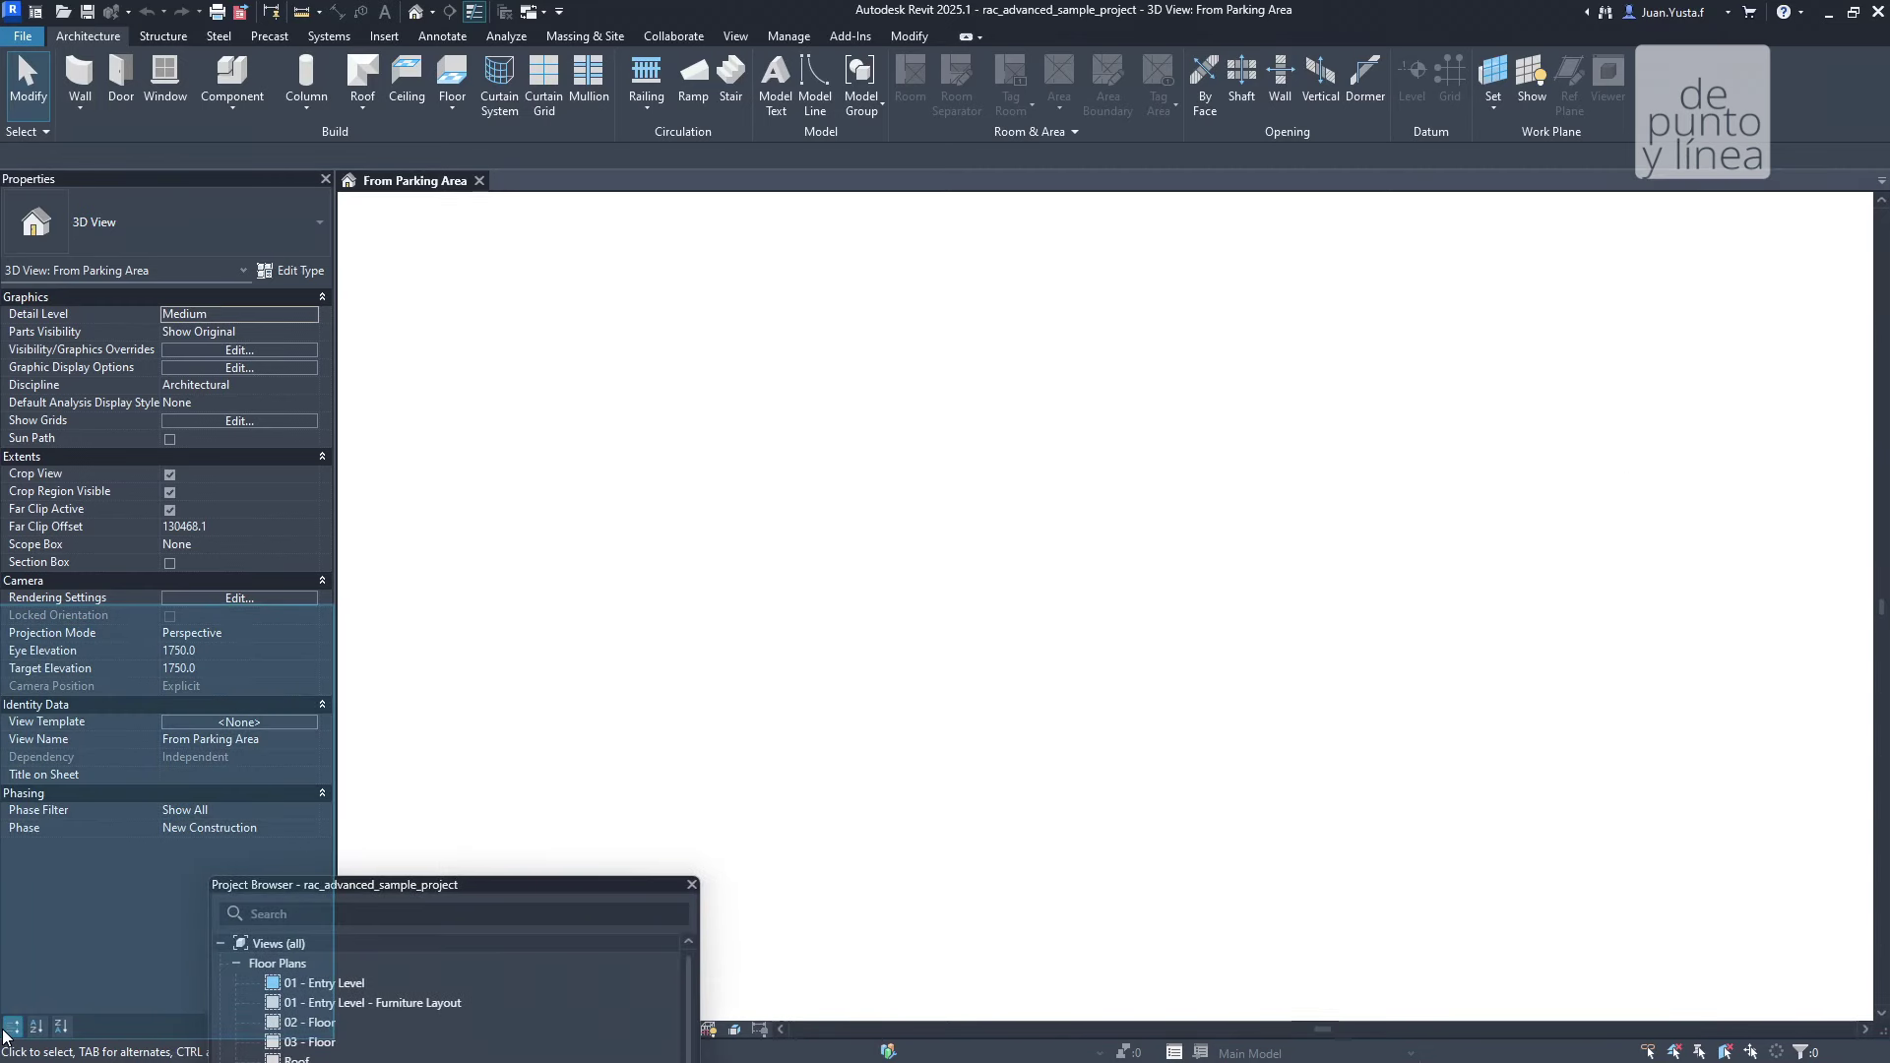
# Dock the Project Browser below Properties and narrow that panel to widen the 3D view
pyautogui.moveTo(171, 1048); pyautogui.dragTo(207, 769)
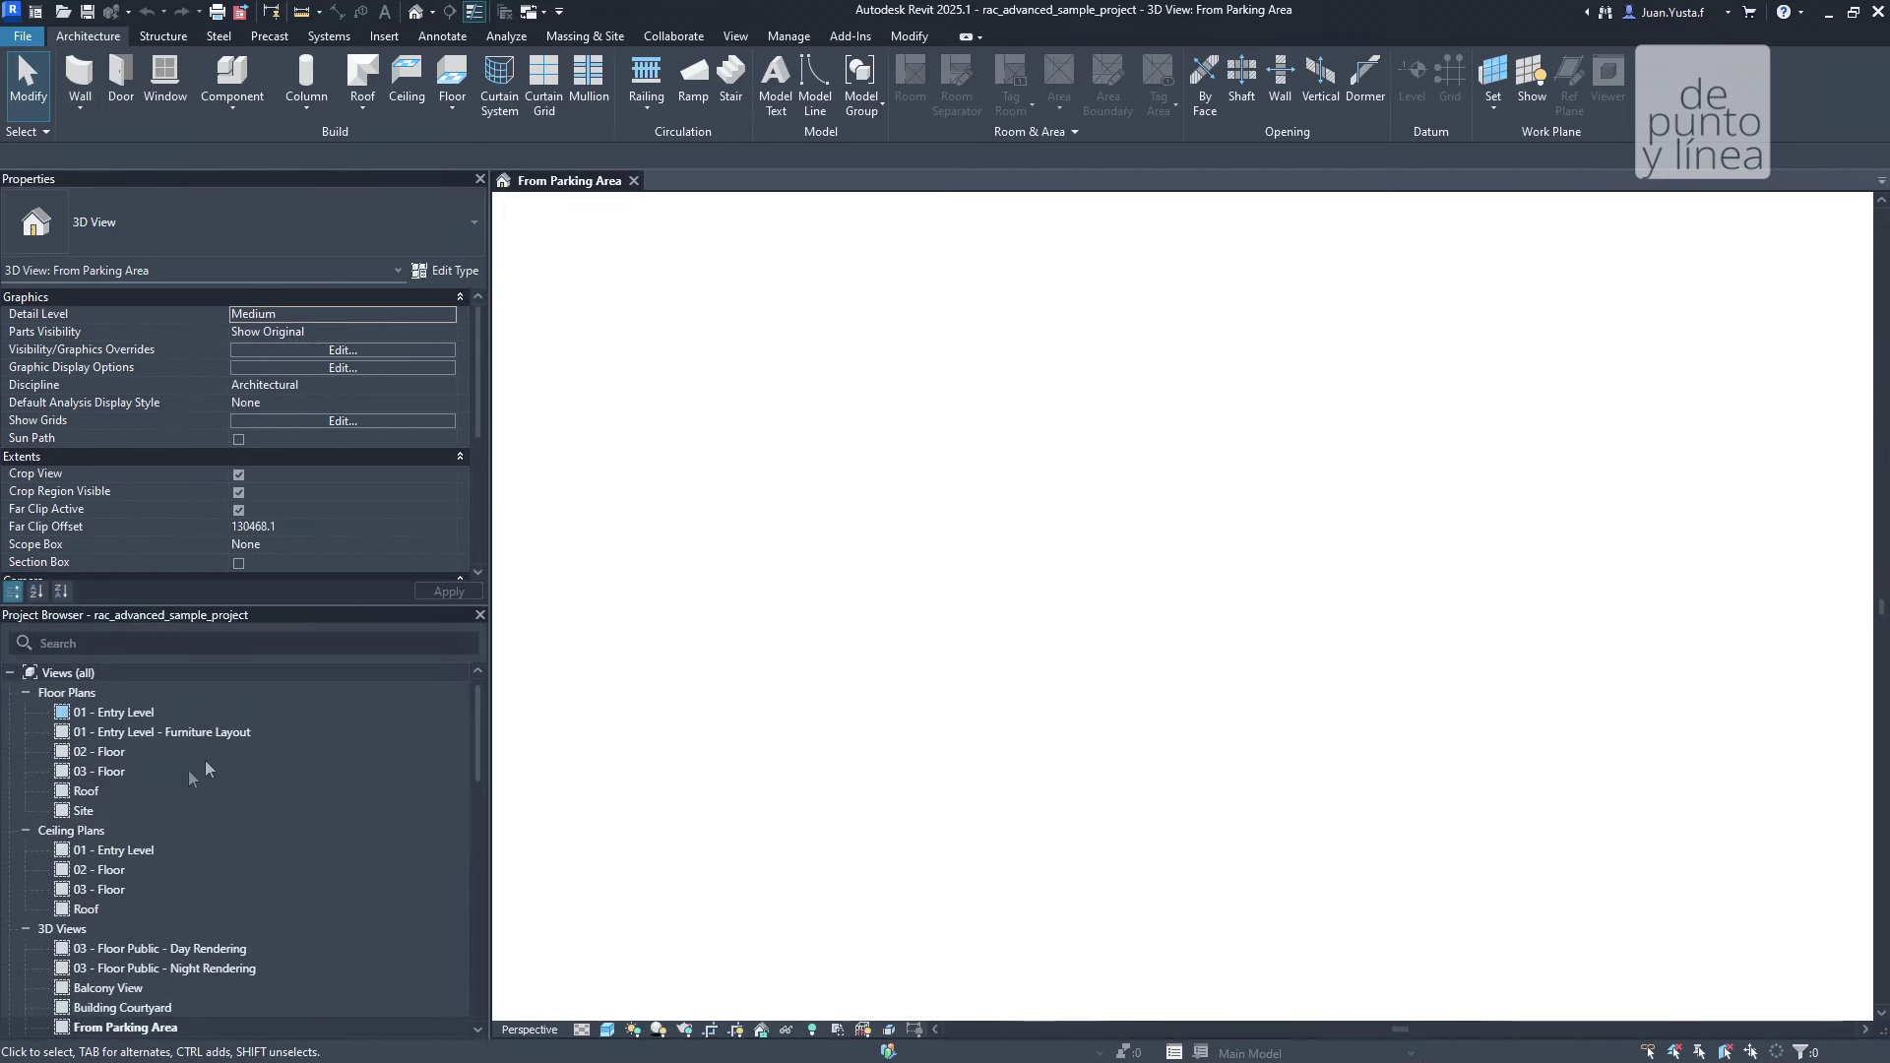
pyautogui.moveTo(492, 645); pyautogui.dragTo(309, 645)
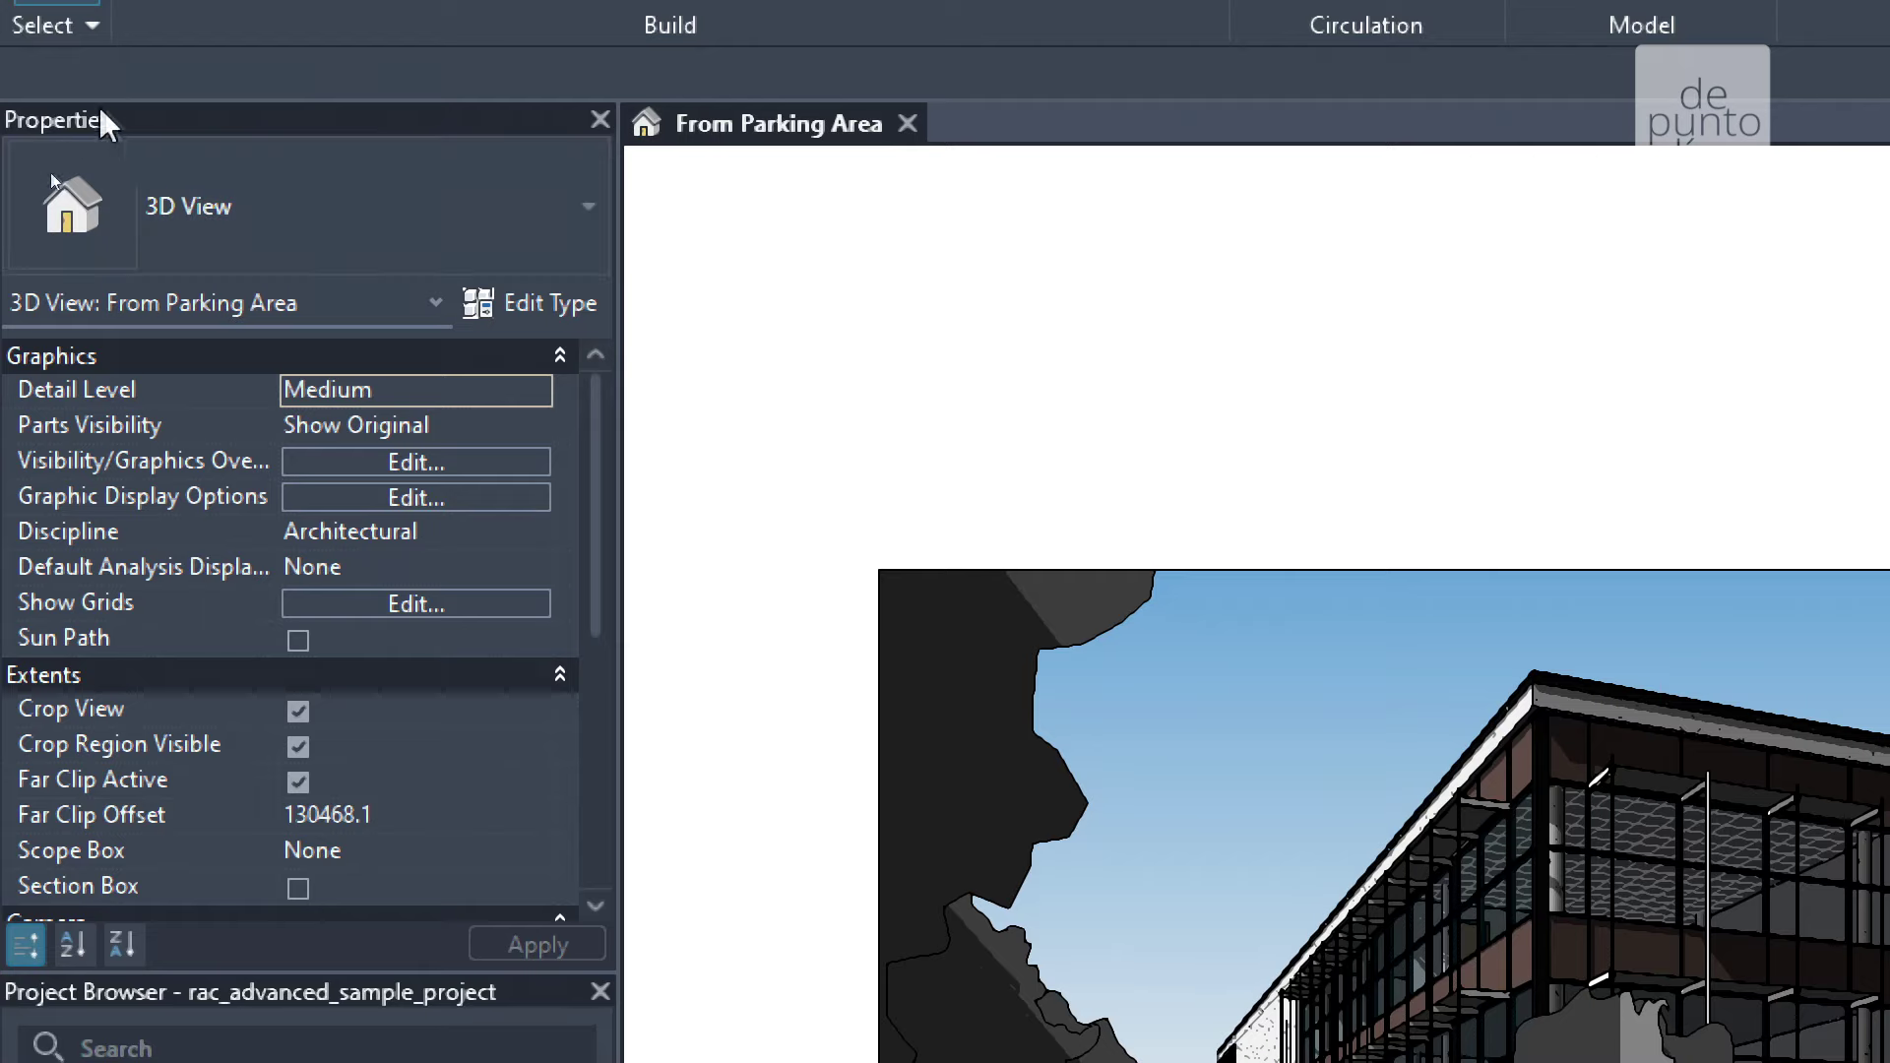
pyautogui.click(776, 120)
pyautogui.click(796, 148)
pyautogui.moveTo(1172, 840); pyautogui.dragTo(1106, 695, button='middle')
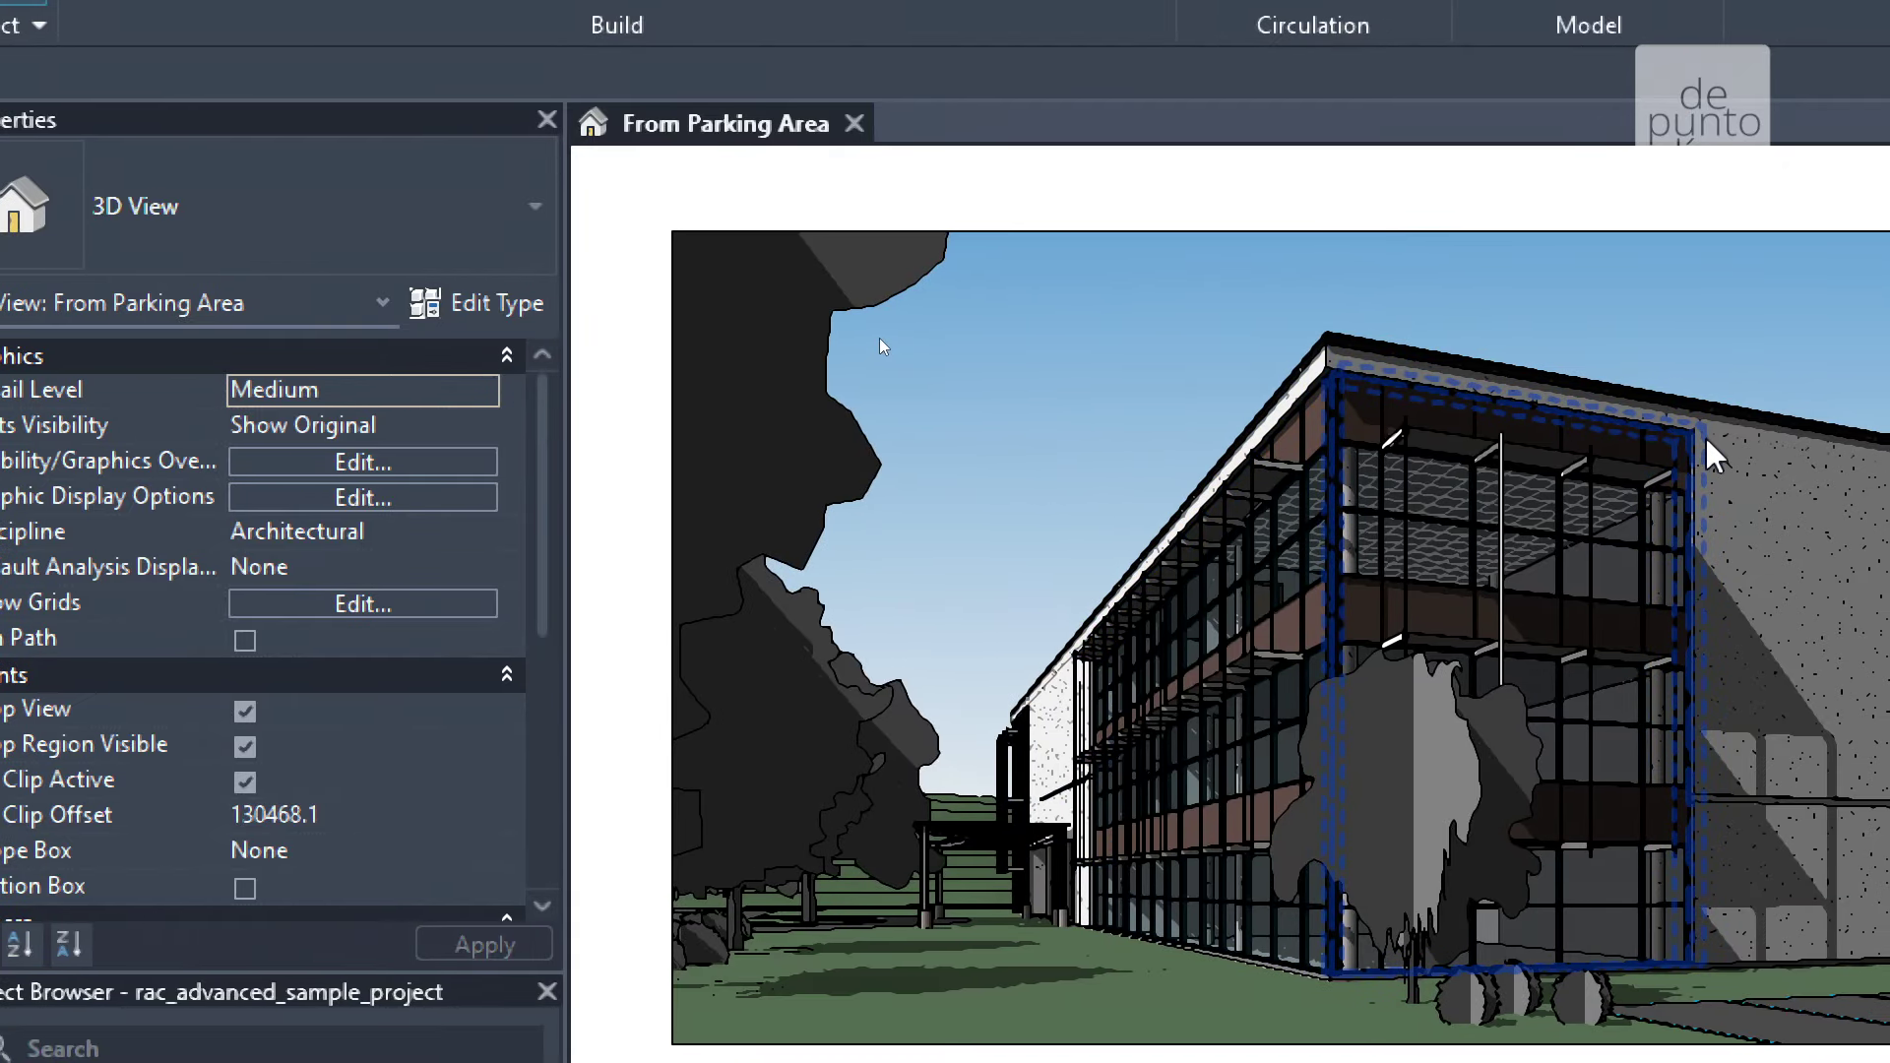
# Inspect the curtain wall's Properties, deselect it, and hide the Properties palette
pyautogui.click(1707, 443)
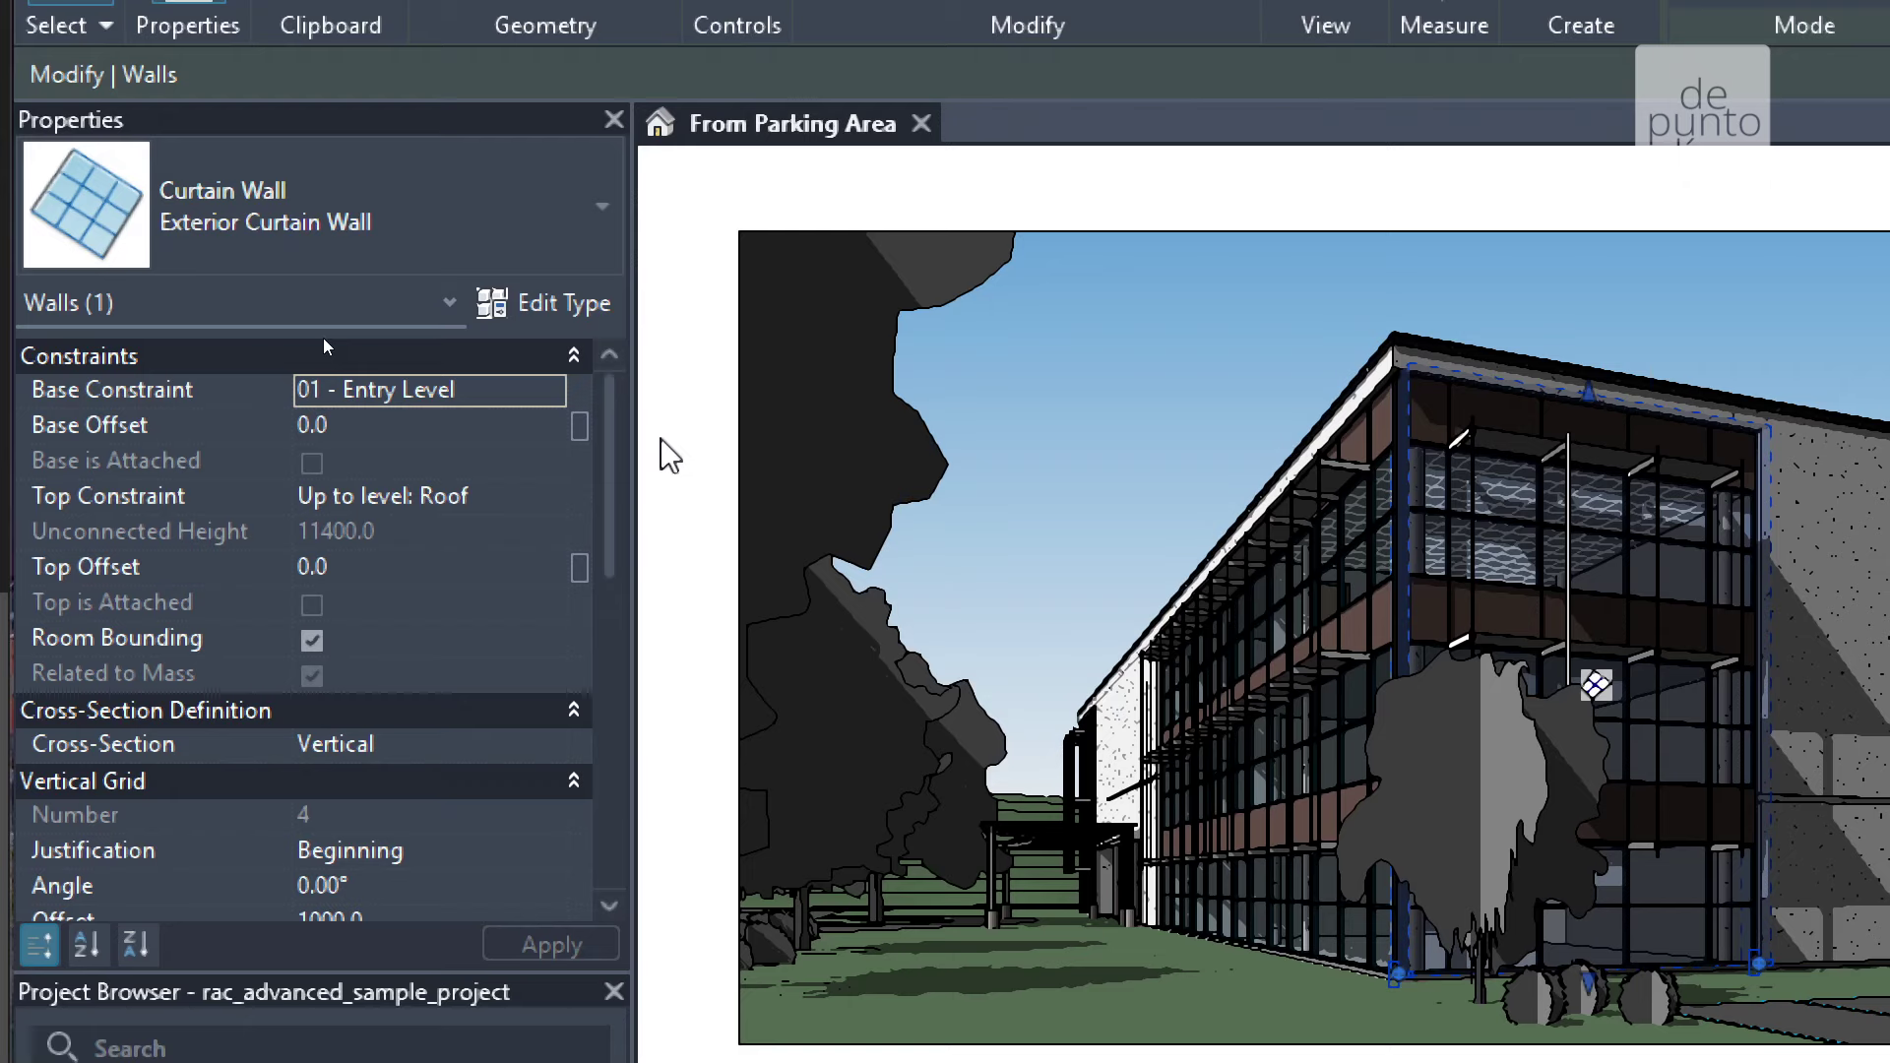
pyautogui.click(703, 477)
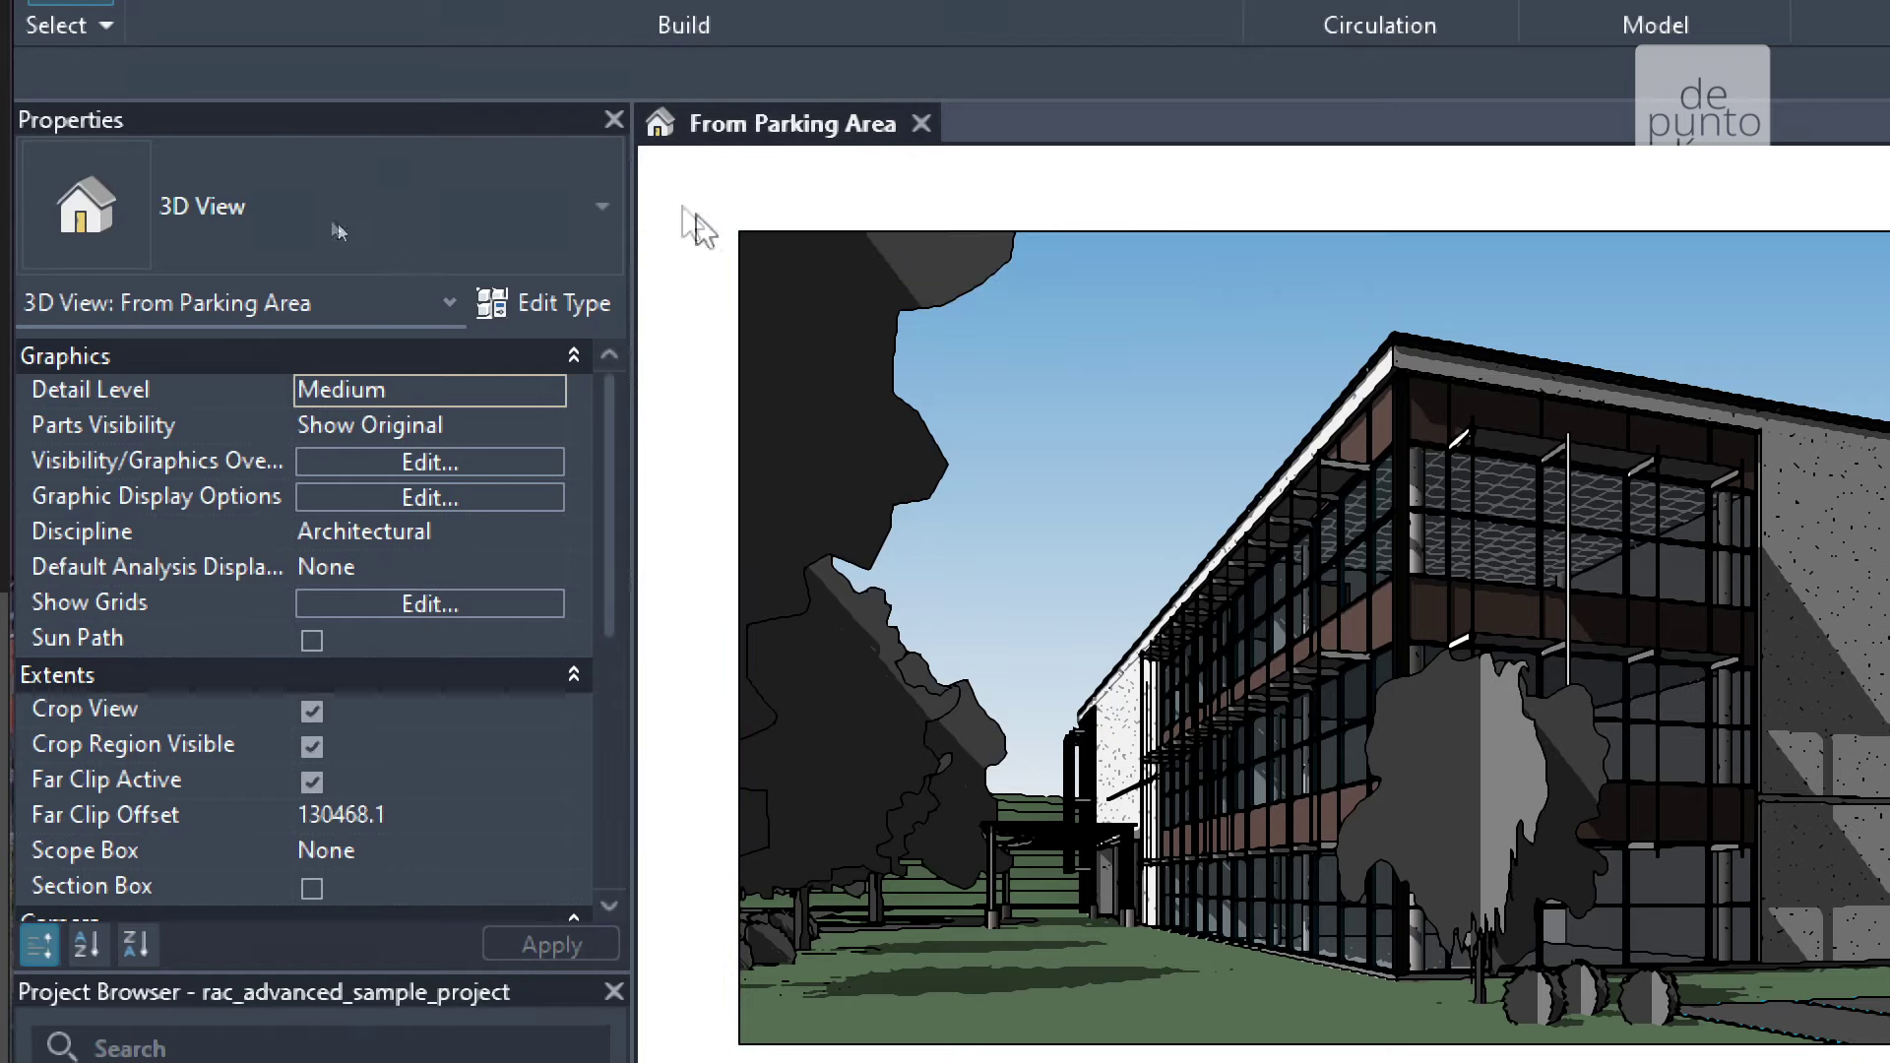
pyautogui.click(614, 121)
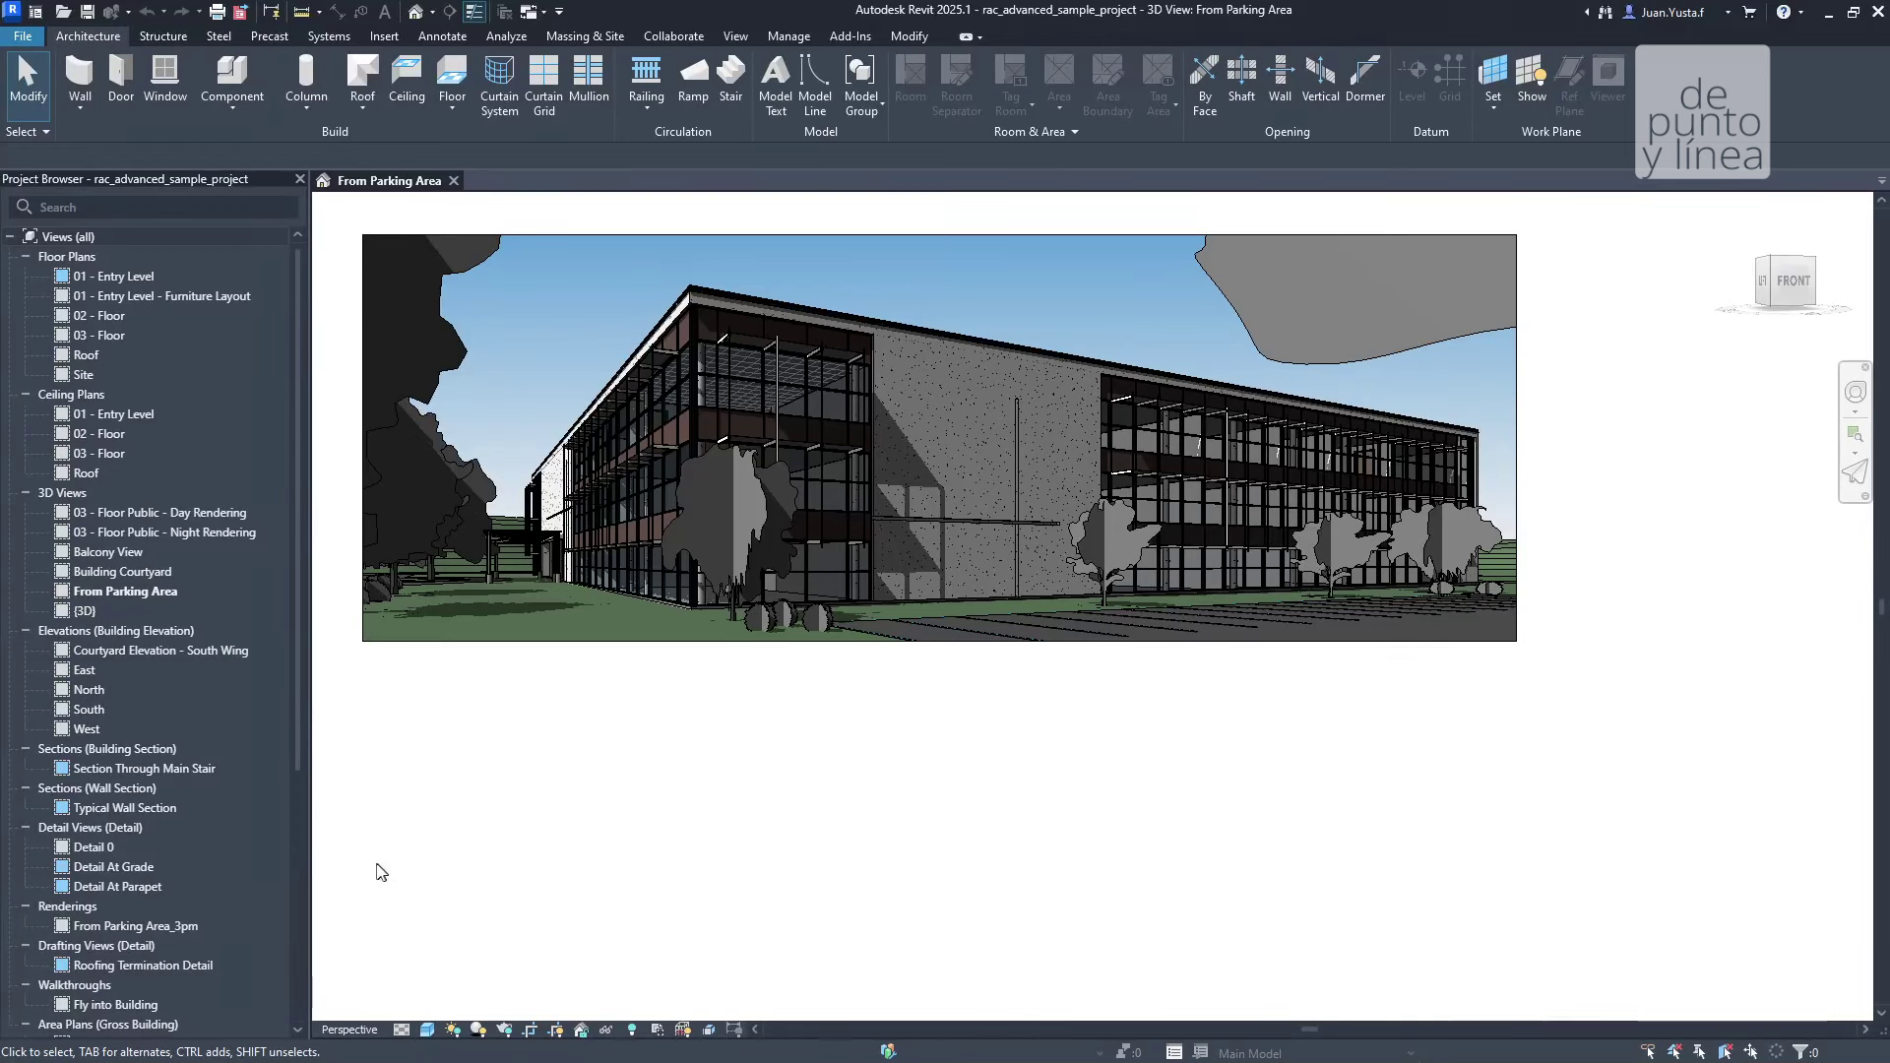
pyautogui.rightClick(709, 813)
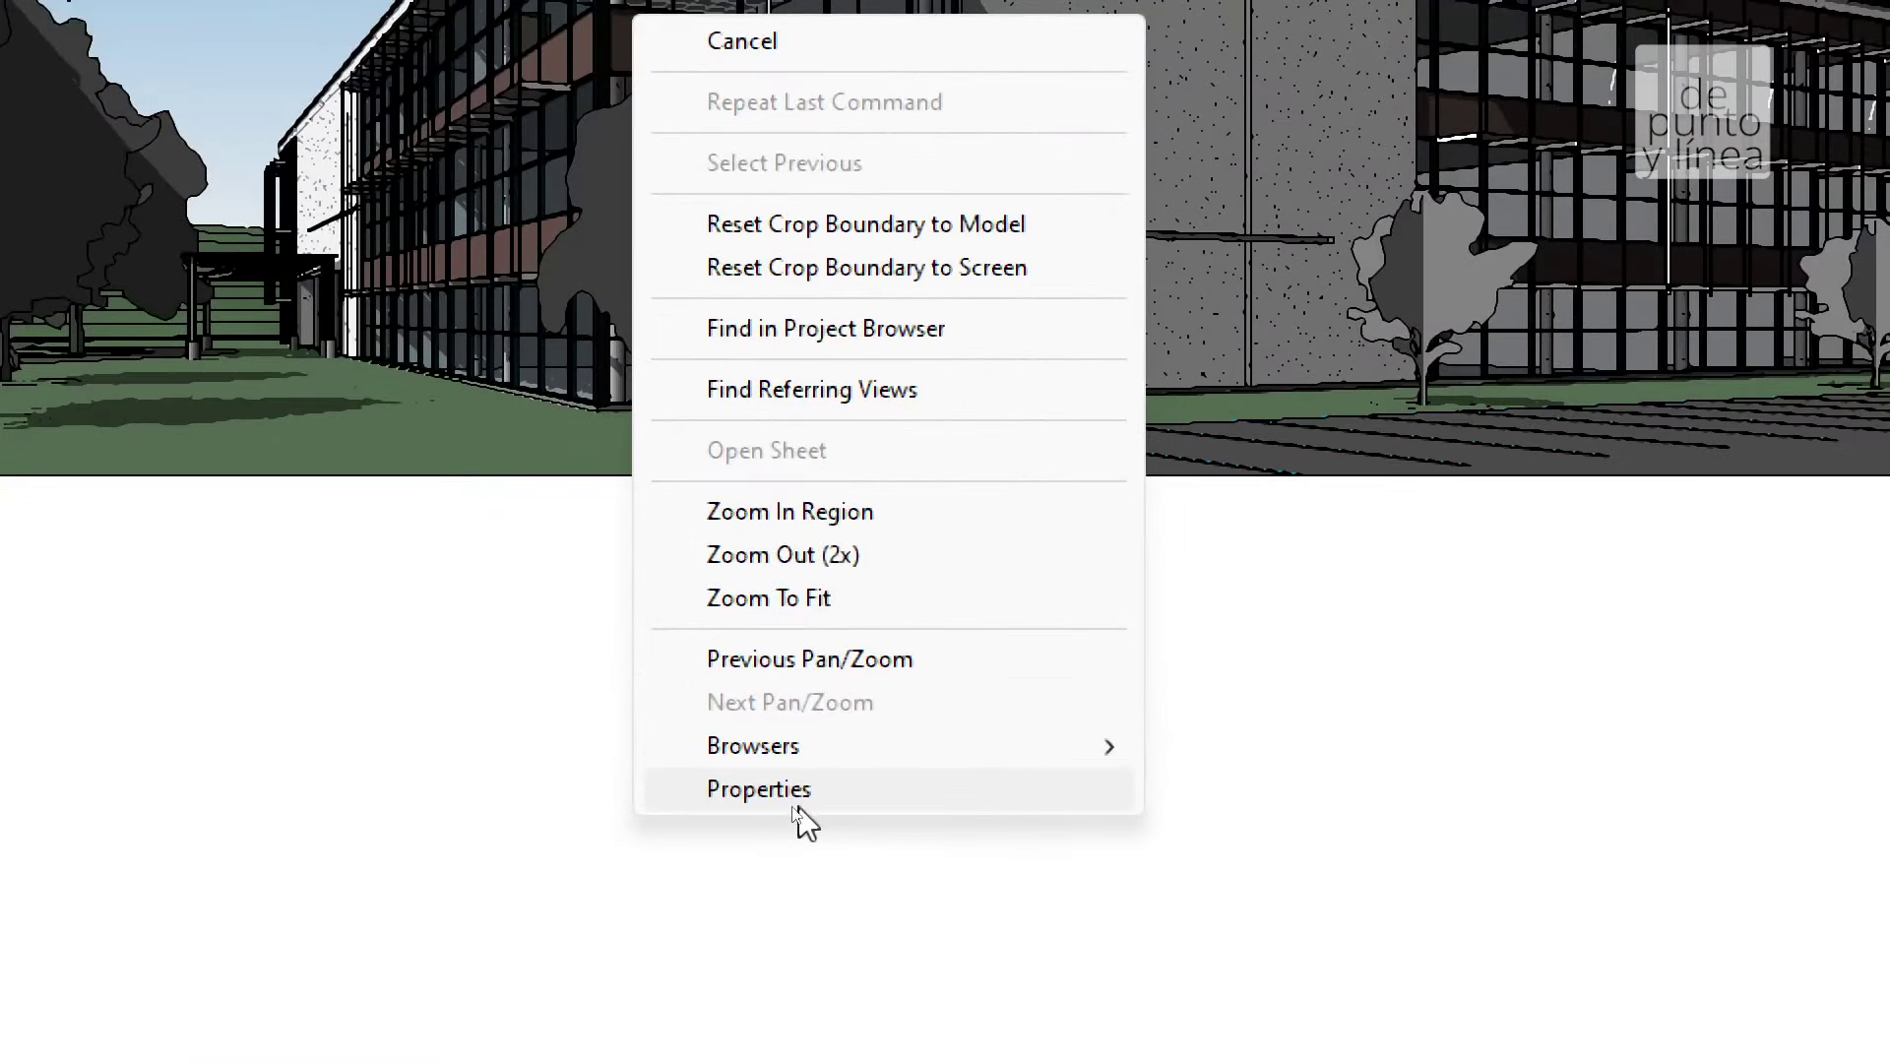
pyautogui.click(784, 805)
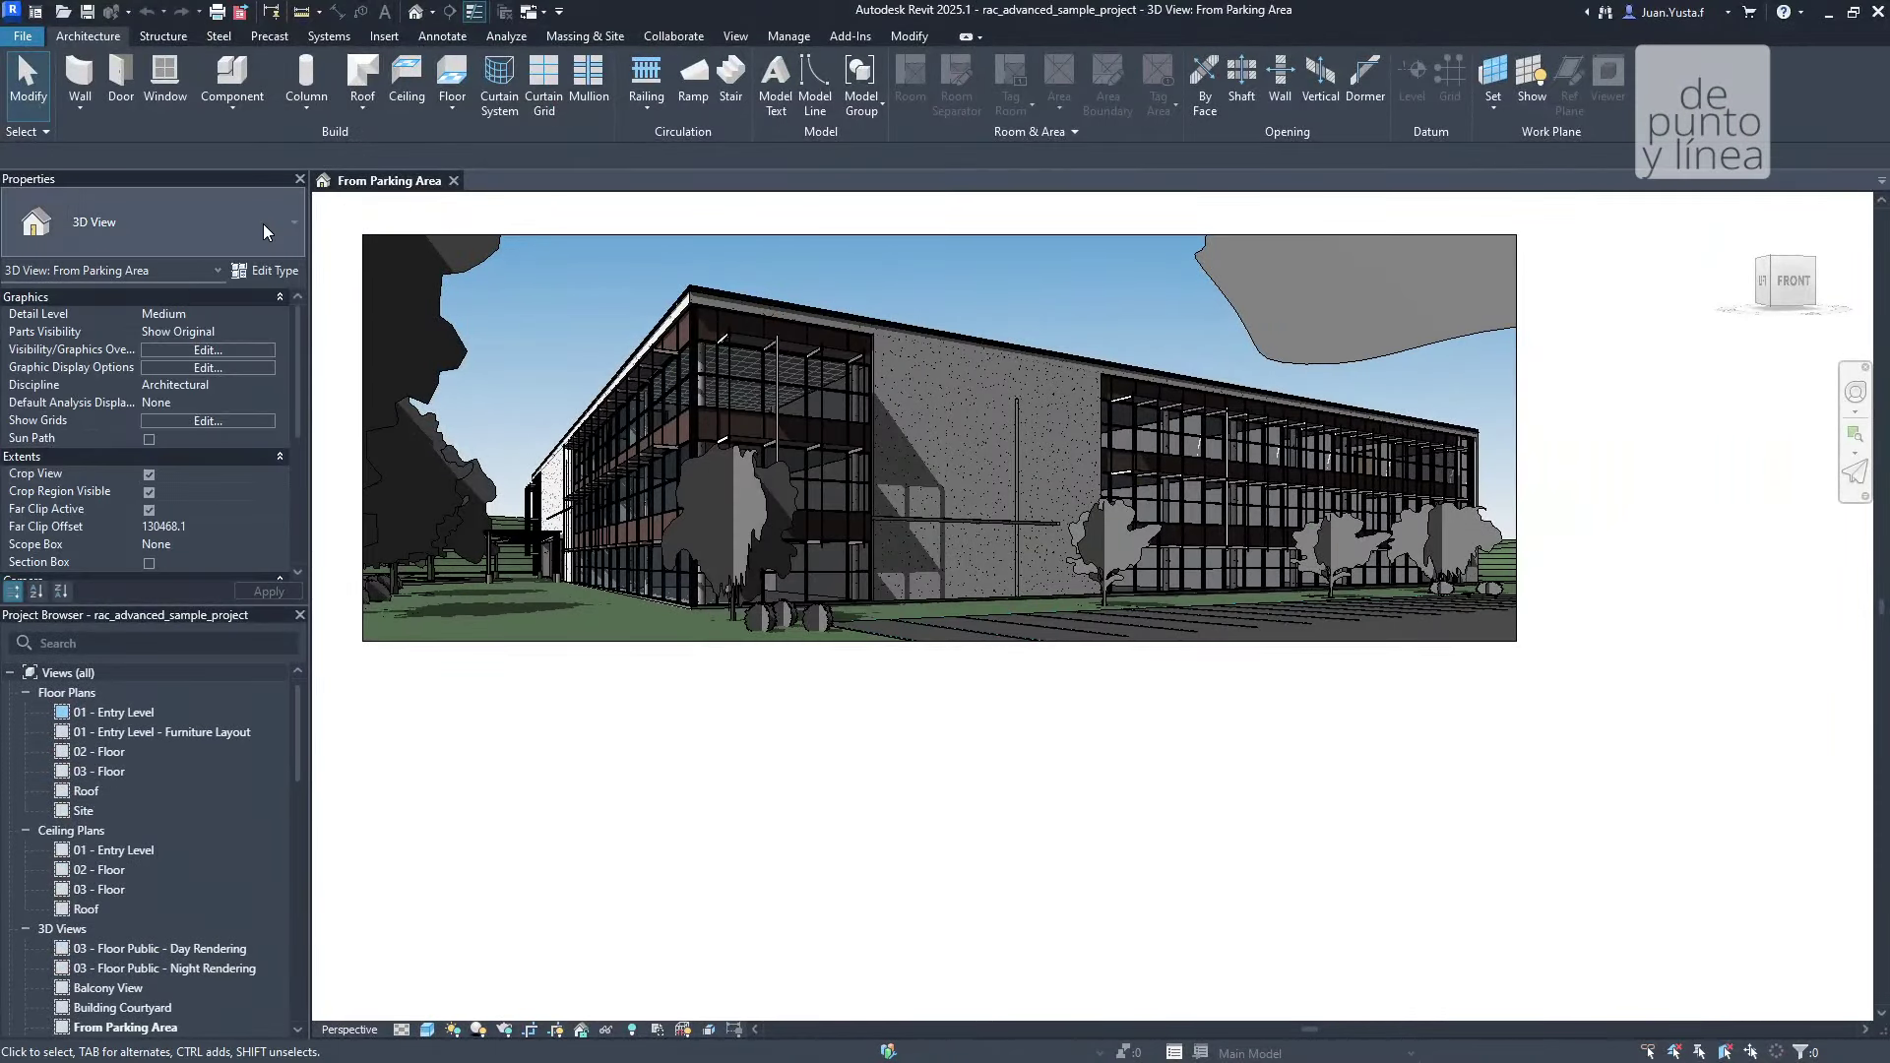
pyautogui.click(300, 178)
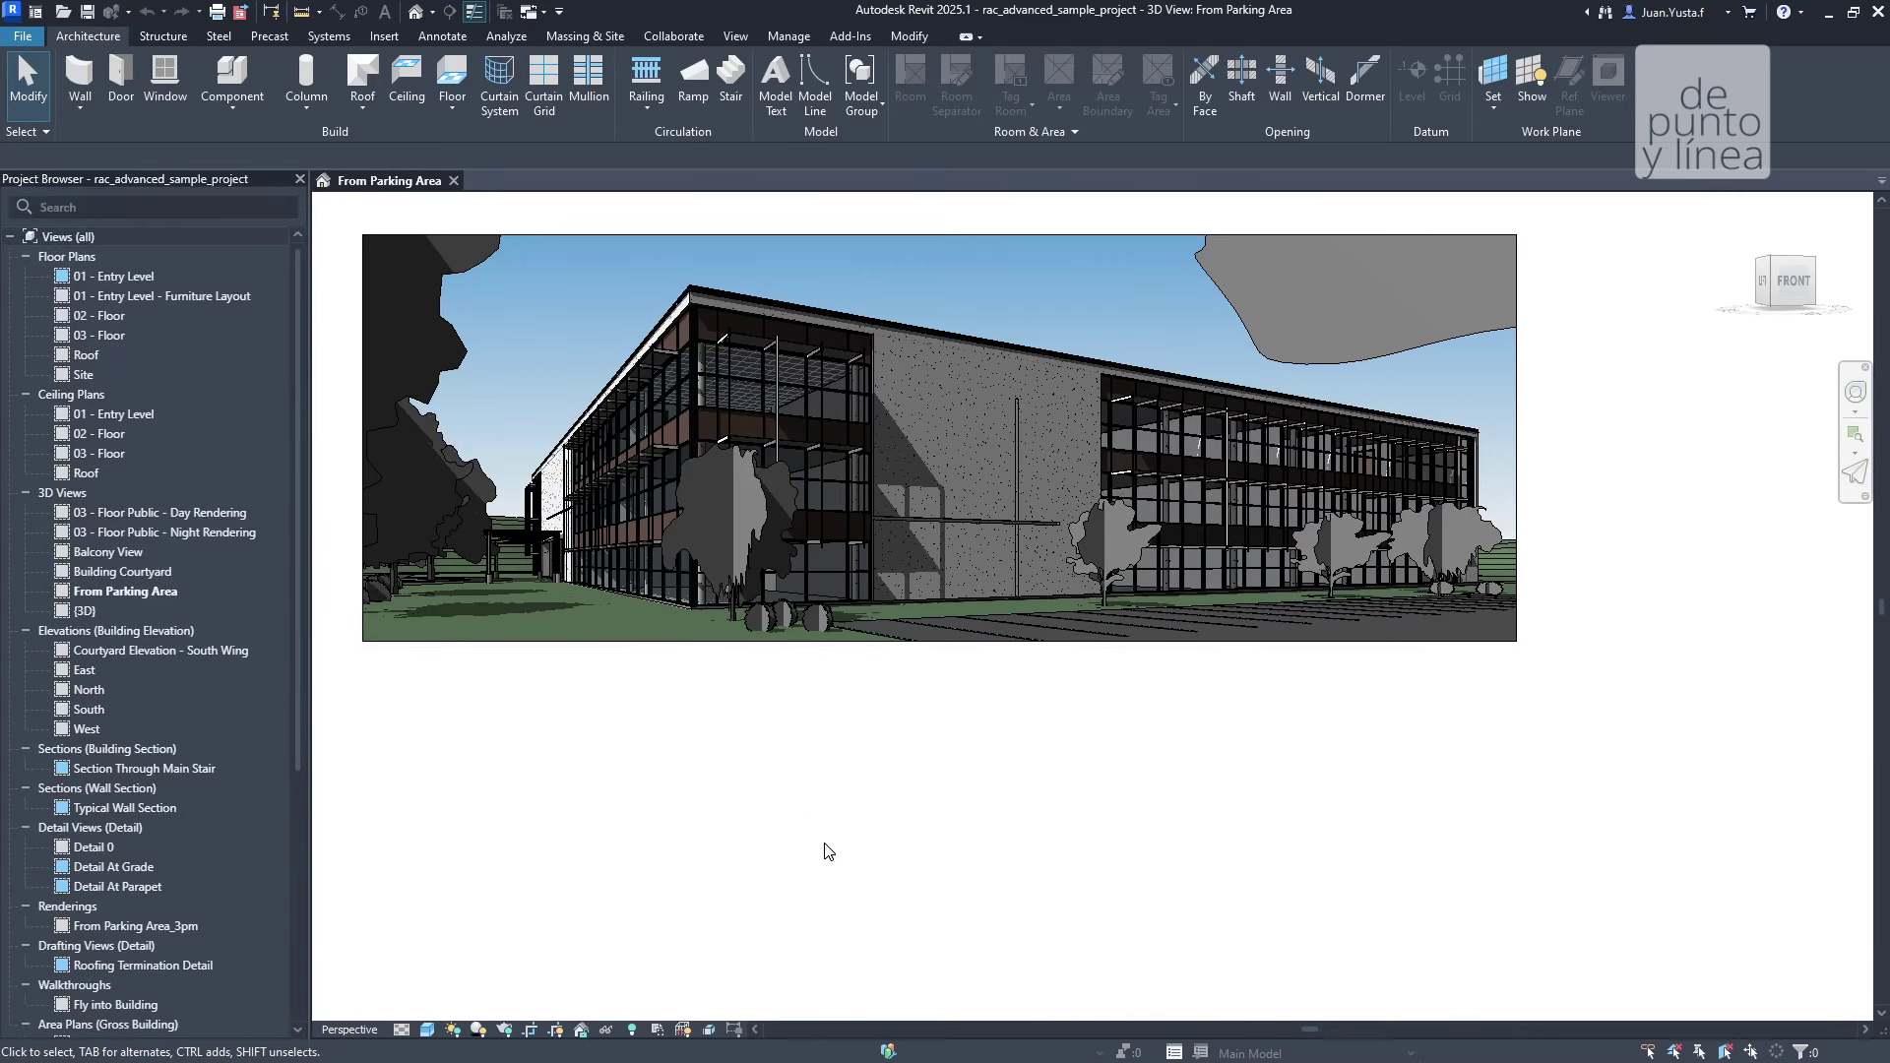
pyautogui.press('p')
pyautogui.press('p')
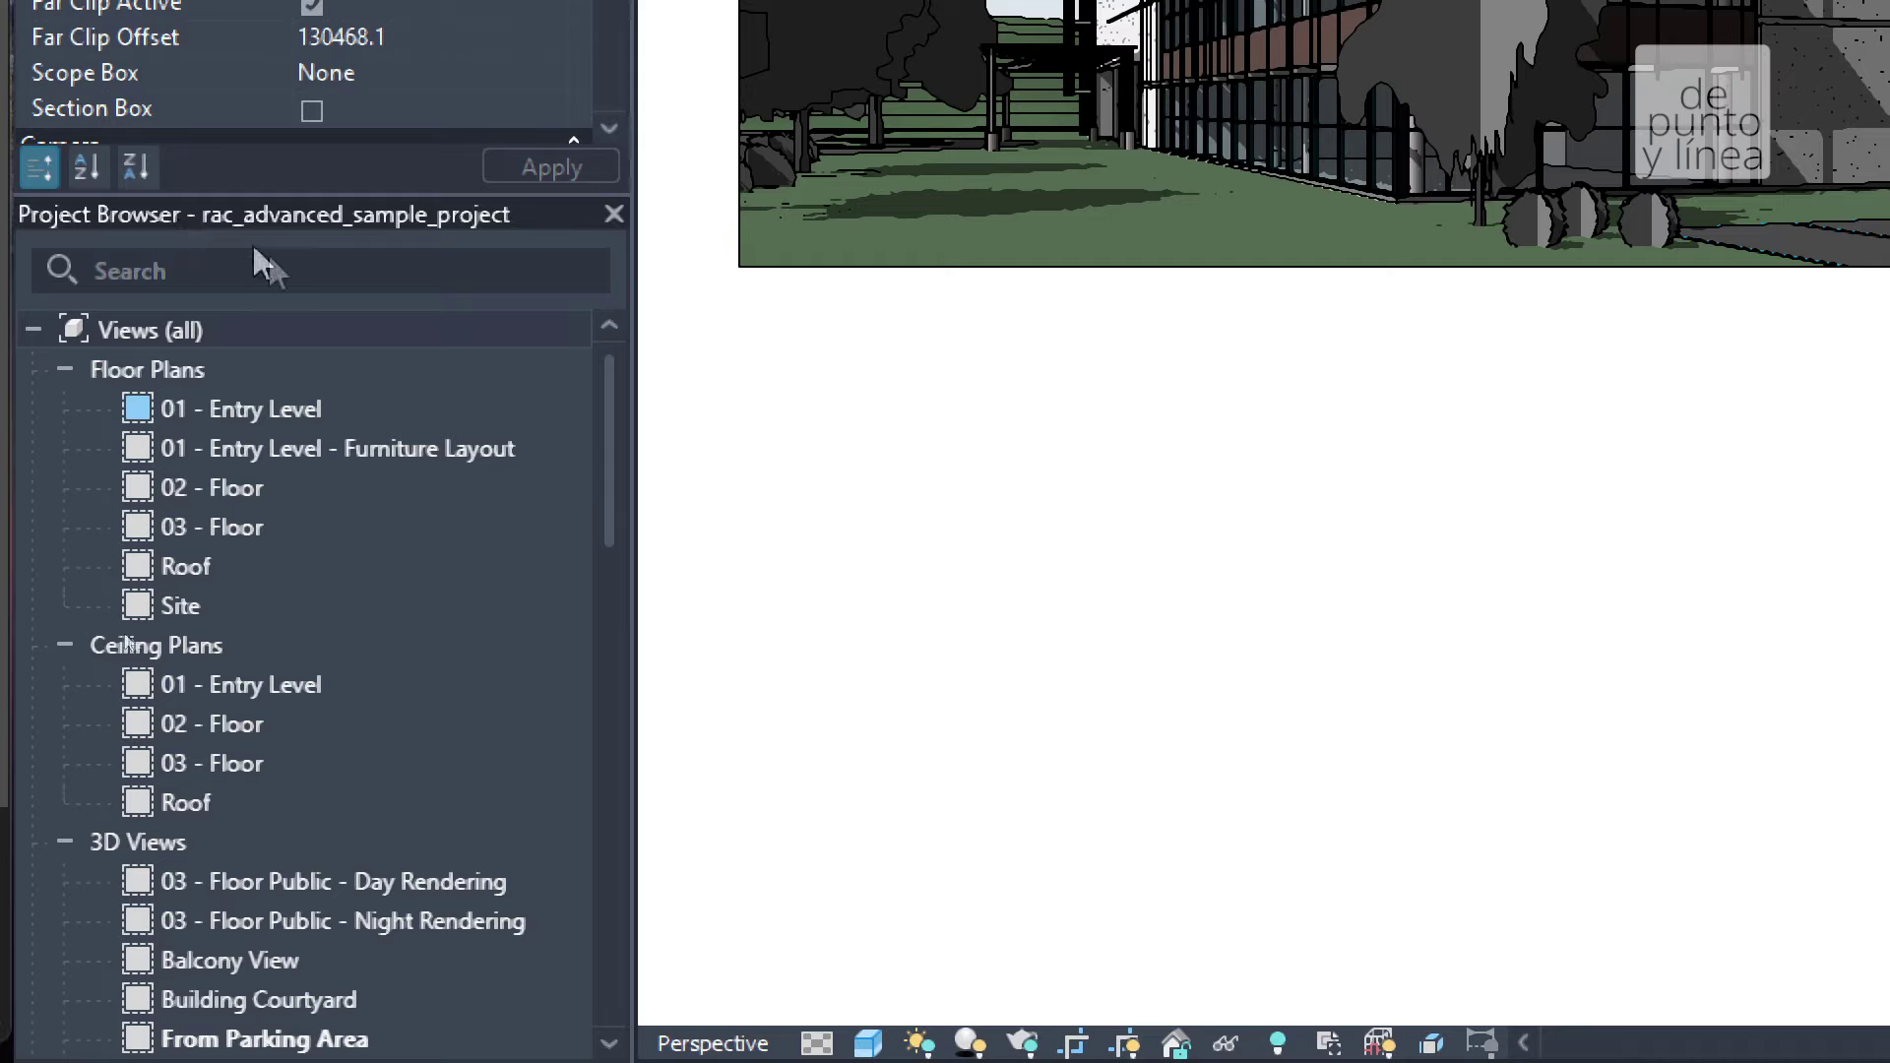
# Browse the Floor Plans, Ceiling Plans, 3D Views, Elevations and Sections categories
pyautogui.click(162, 372)
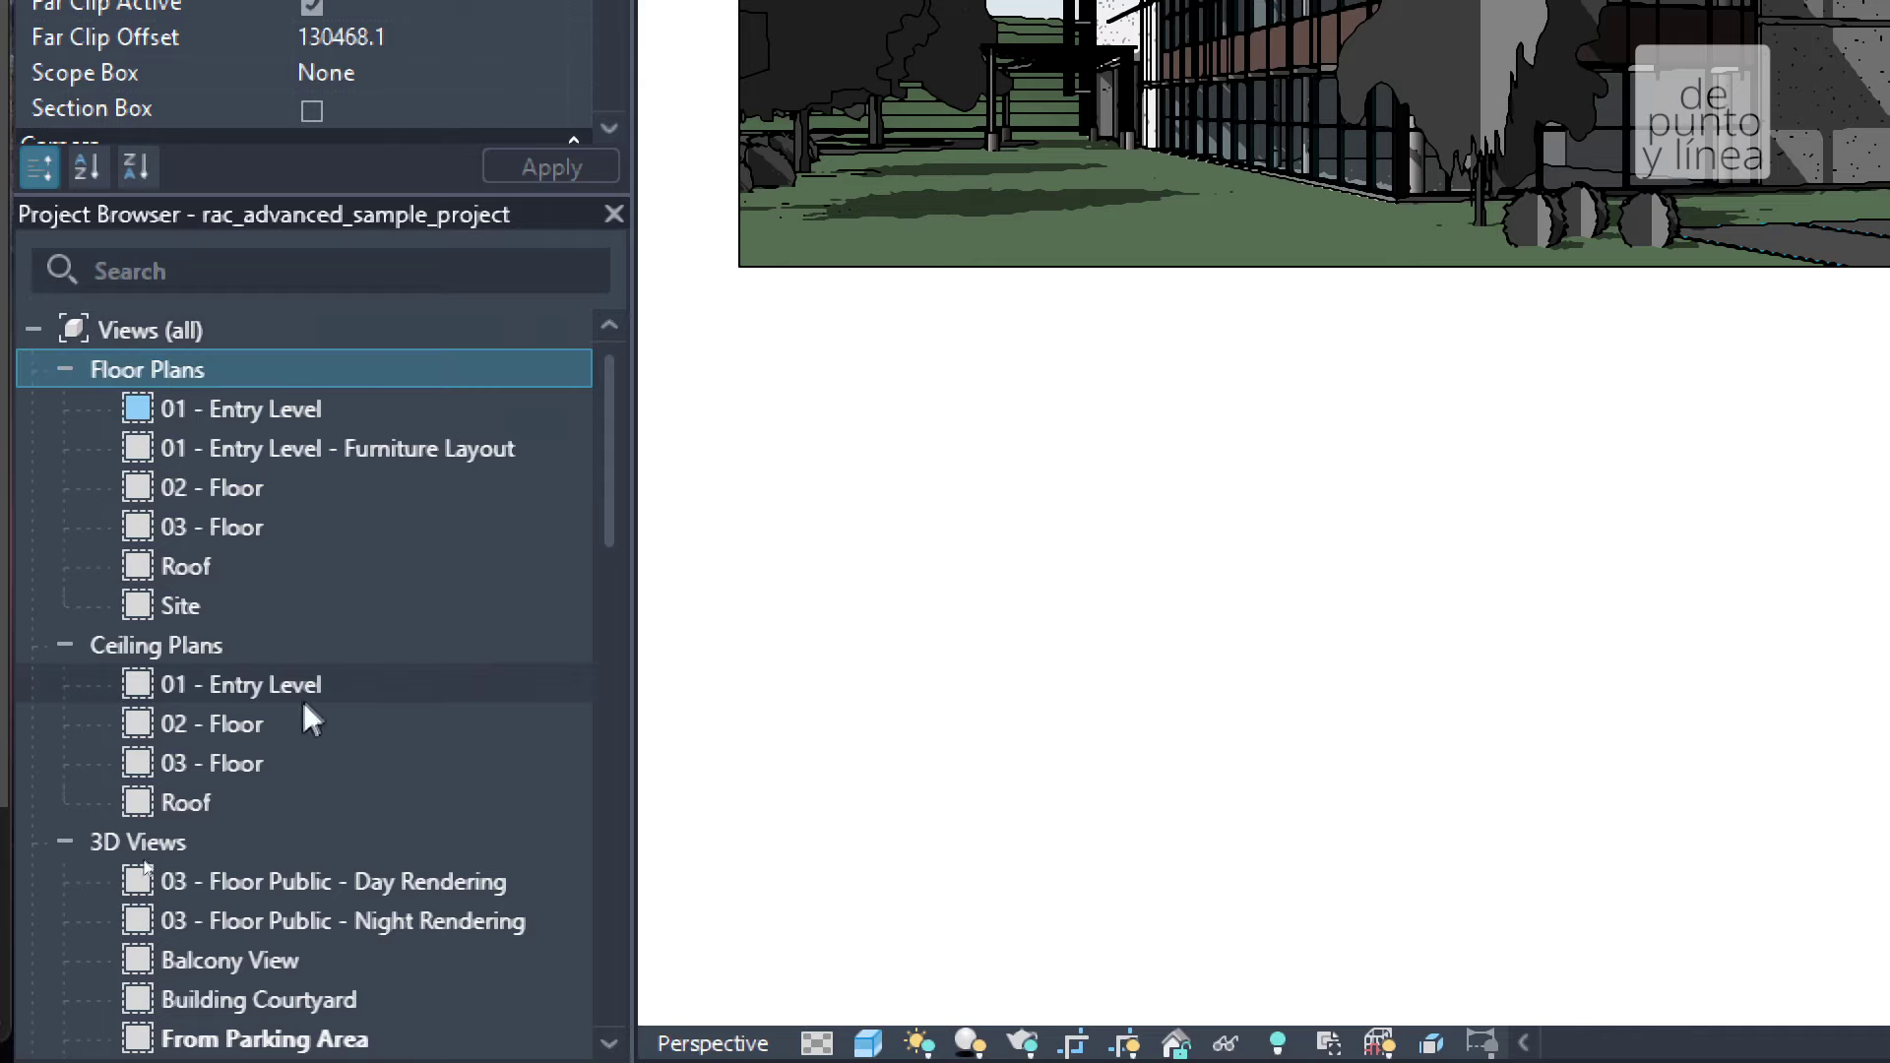
pyautogui.click(153, 645)
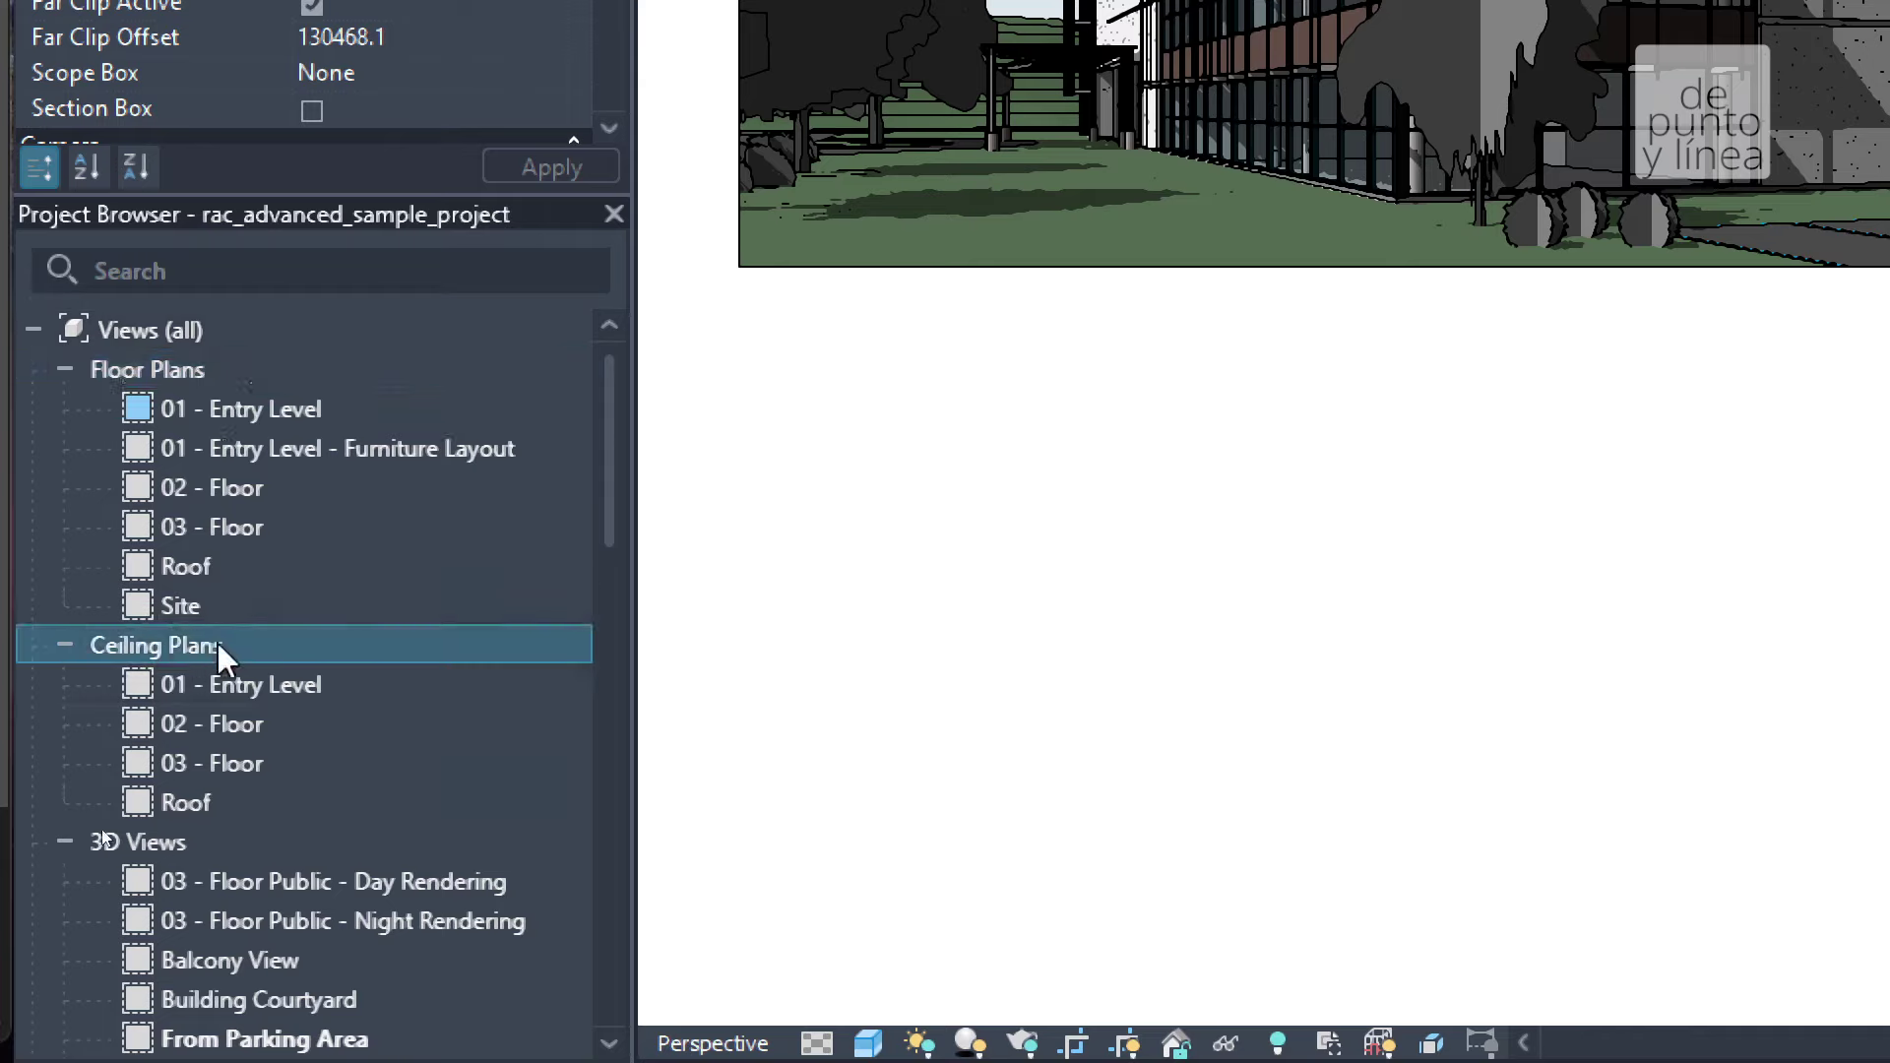
pyautogui.scroll(-1, 217, 641)
pyautogui.scroll(-1, 144, 665)
pyautogui.click(162, 689)
pyautogui.scroll(-2, 181, 705)
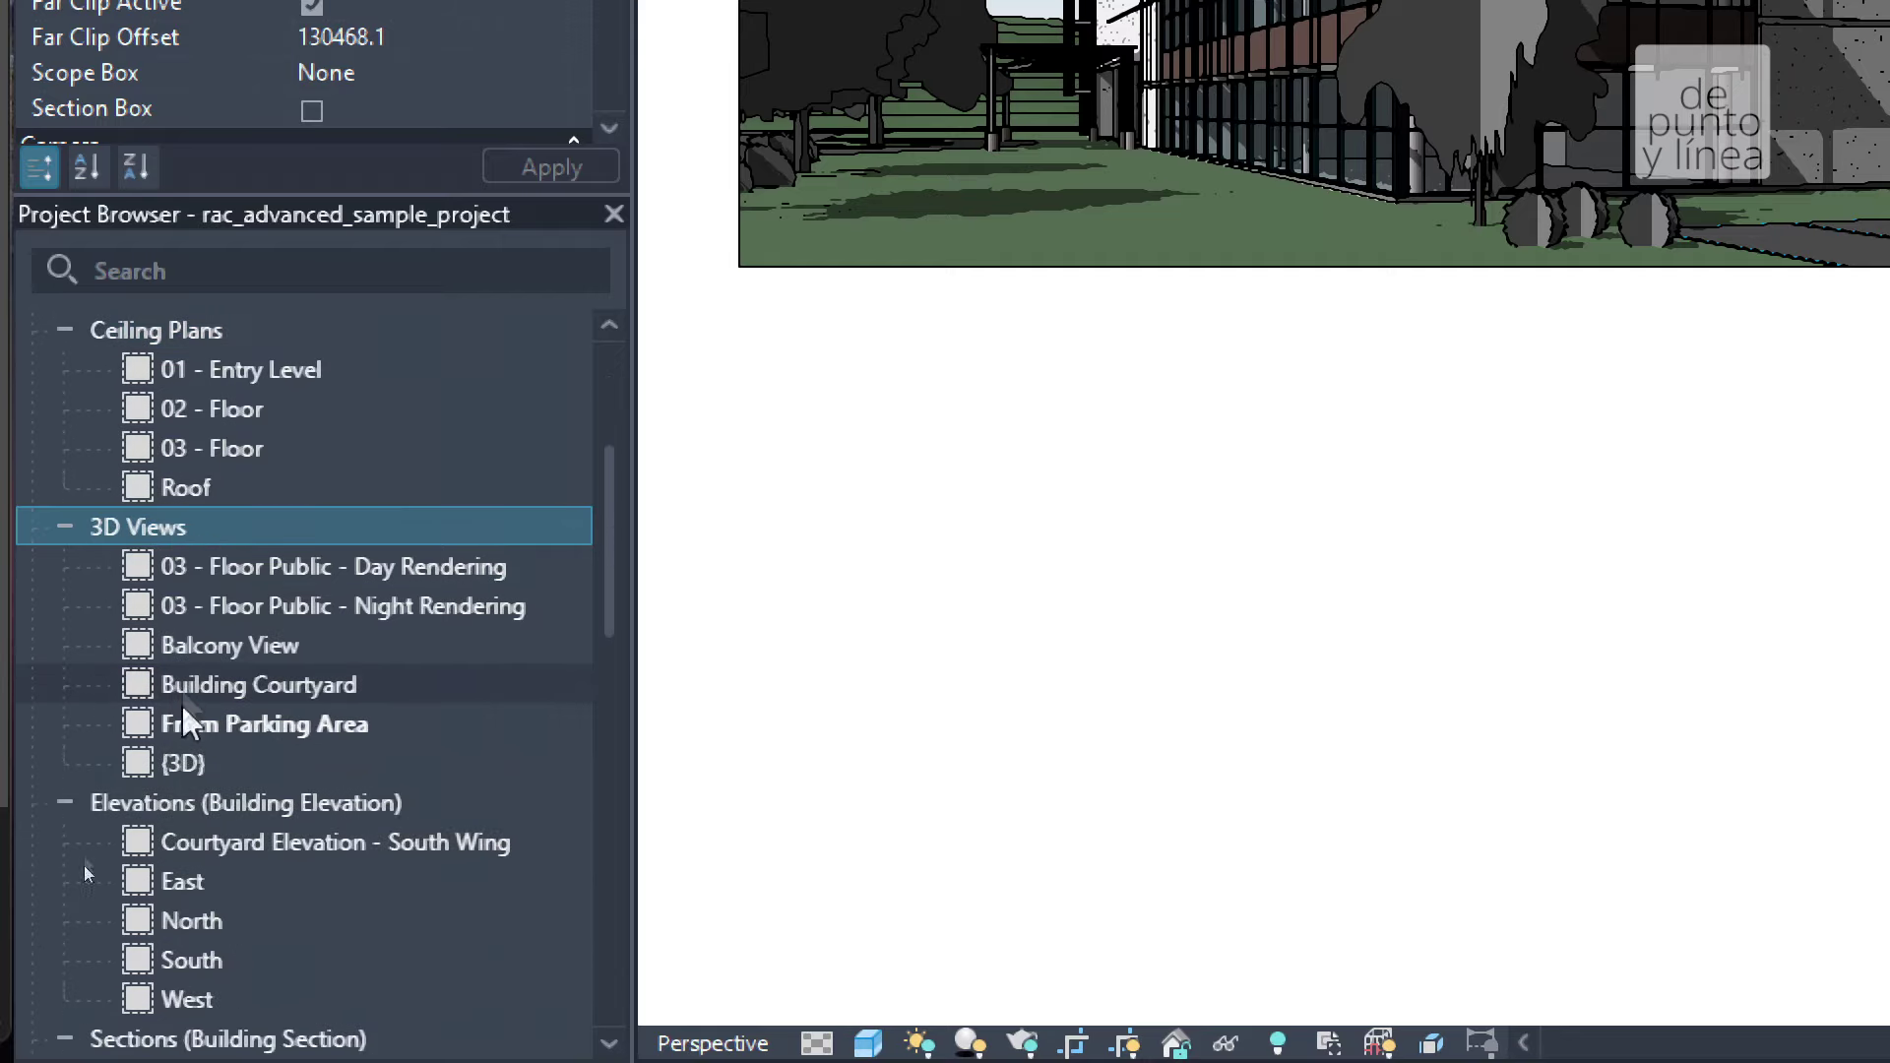
pyautogui.click(185, 799)
pyautogui.scroll(-2, 187, 795)
pyautogui.click(179, 835)
pyautogui.scroll(-5, 177, 833)
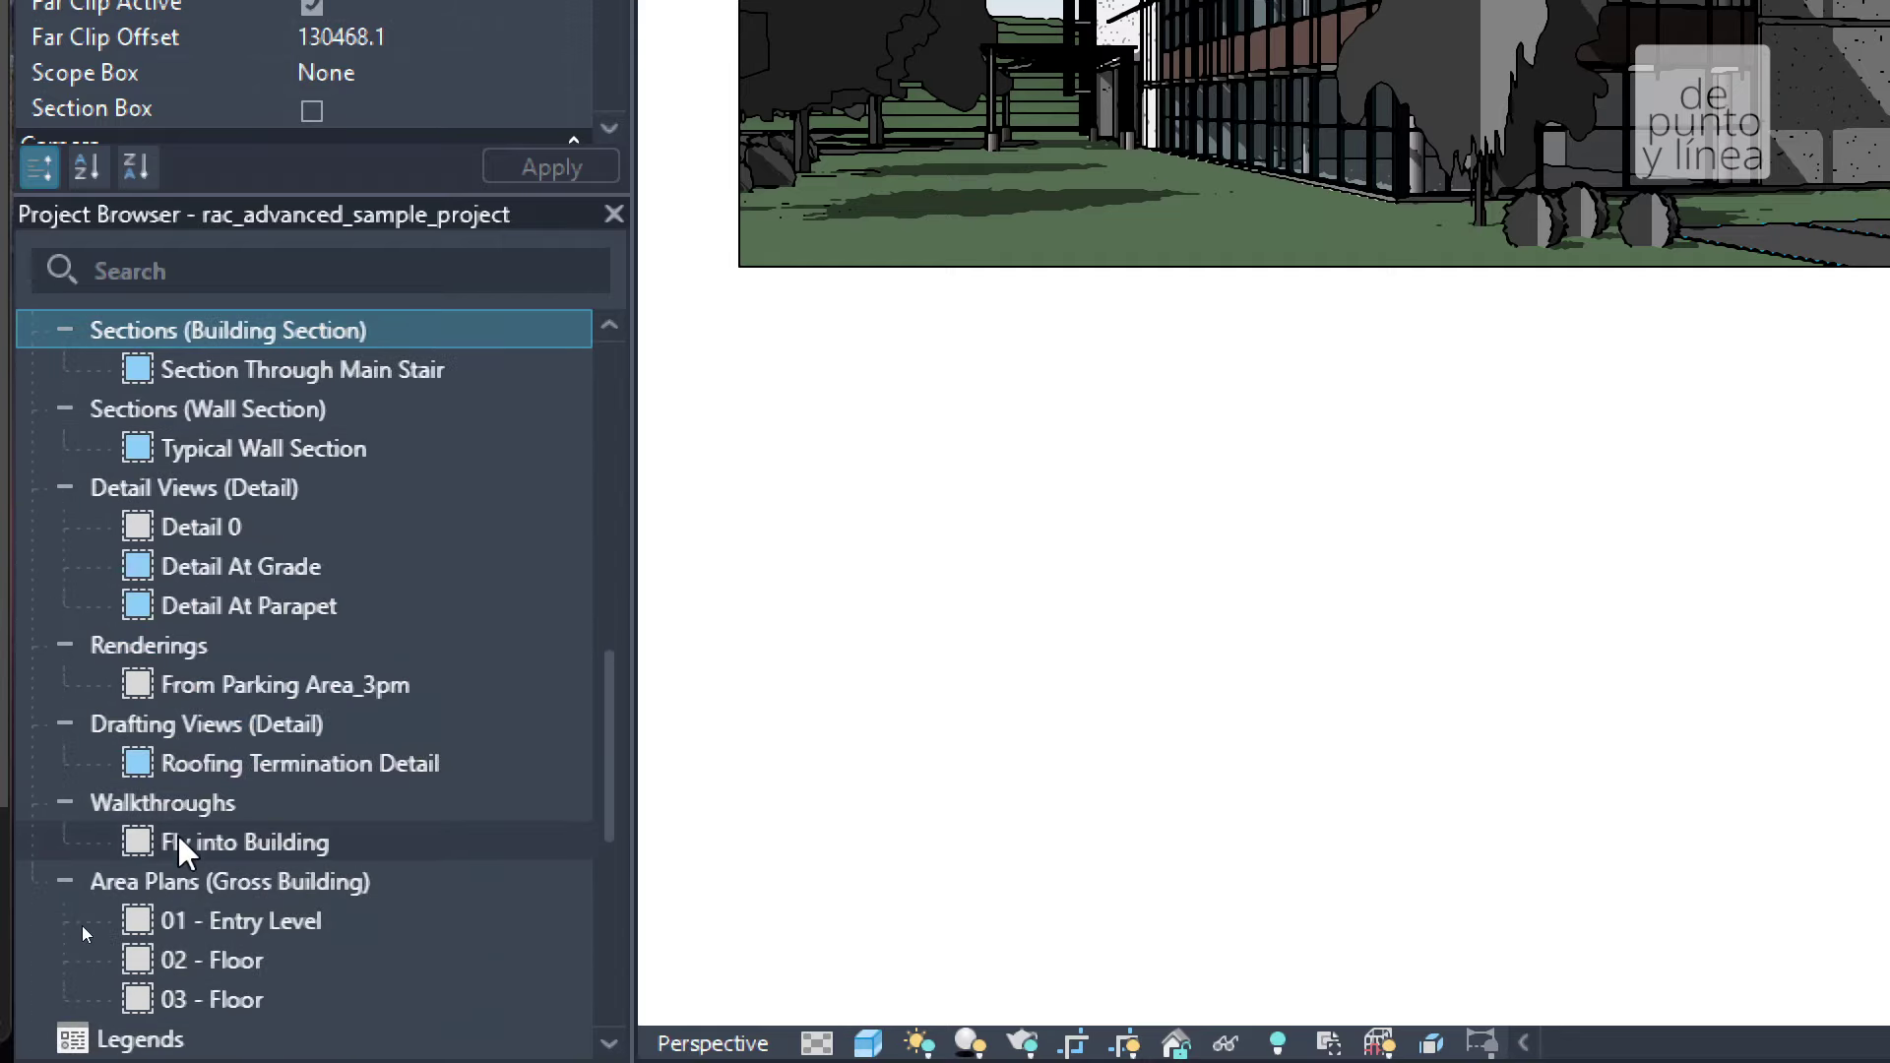
pyautogui.scroll(-1, 177, 833)
pyautogui.scroll(-1, 132, 683)
pyautogui.moveTo(612, 773); pyautogui.dragTo(605, 370)
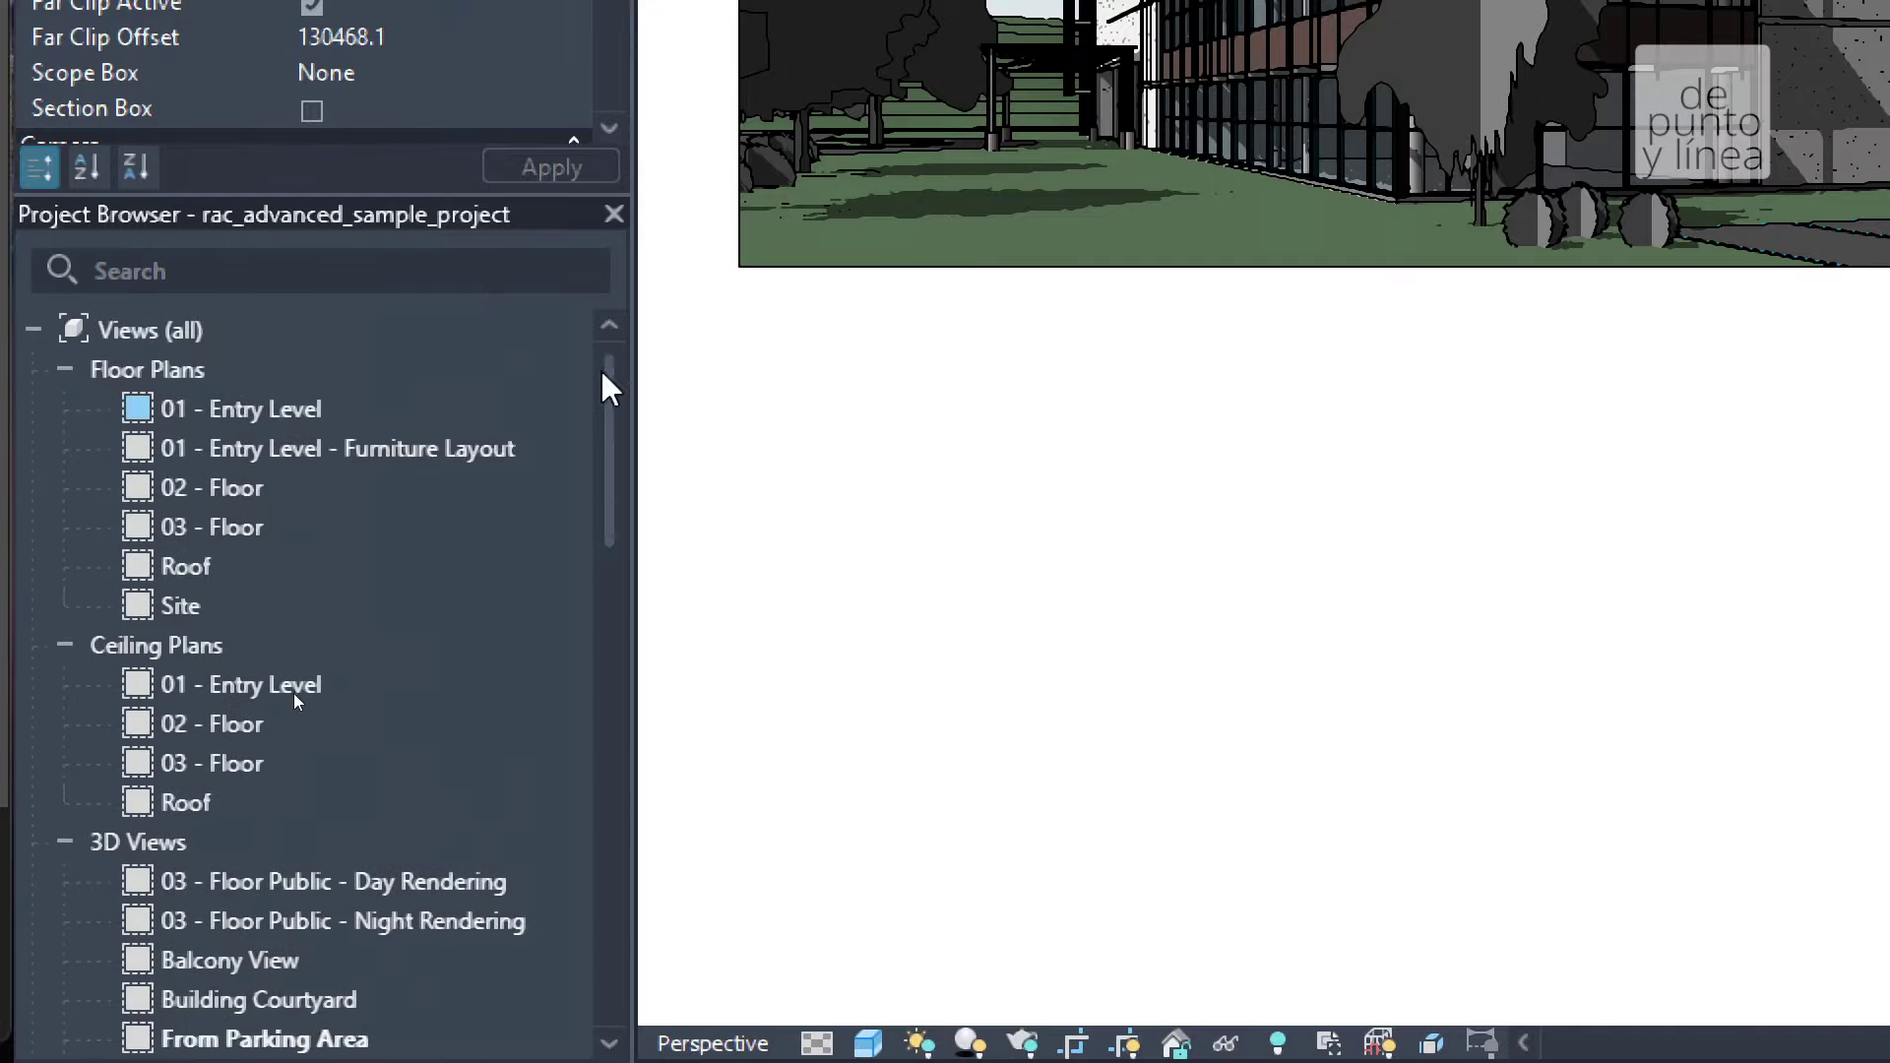
# Return to the Floor Plans category and close the Project Browser
pyautogui.scroll(-1, 295, 541)
pyautogui.scroll(1, 290, 528)
pyautogui.click(160, 374)
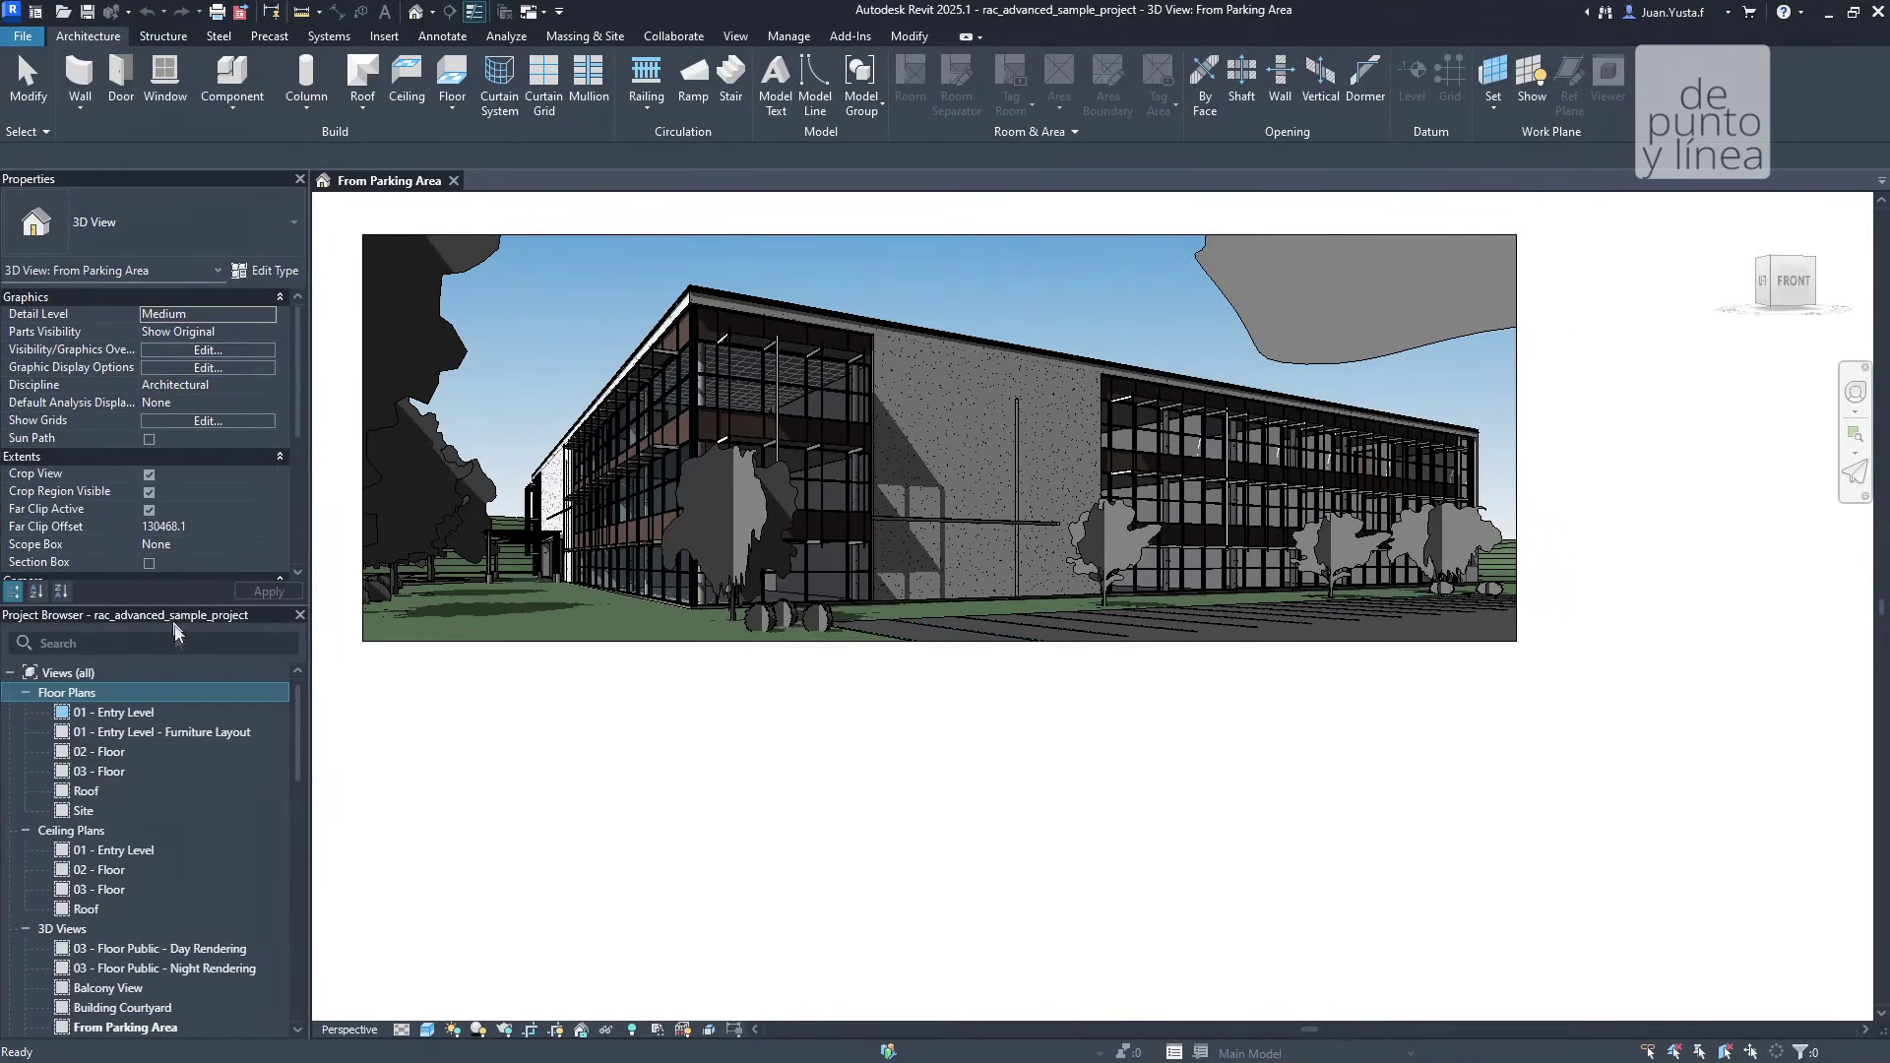
pyautogui.click(302, 616)
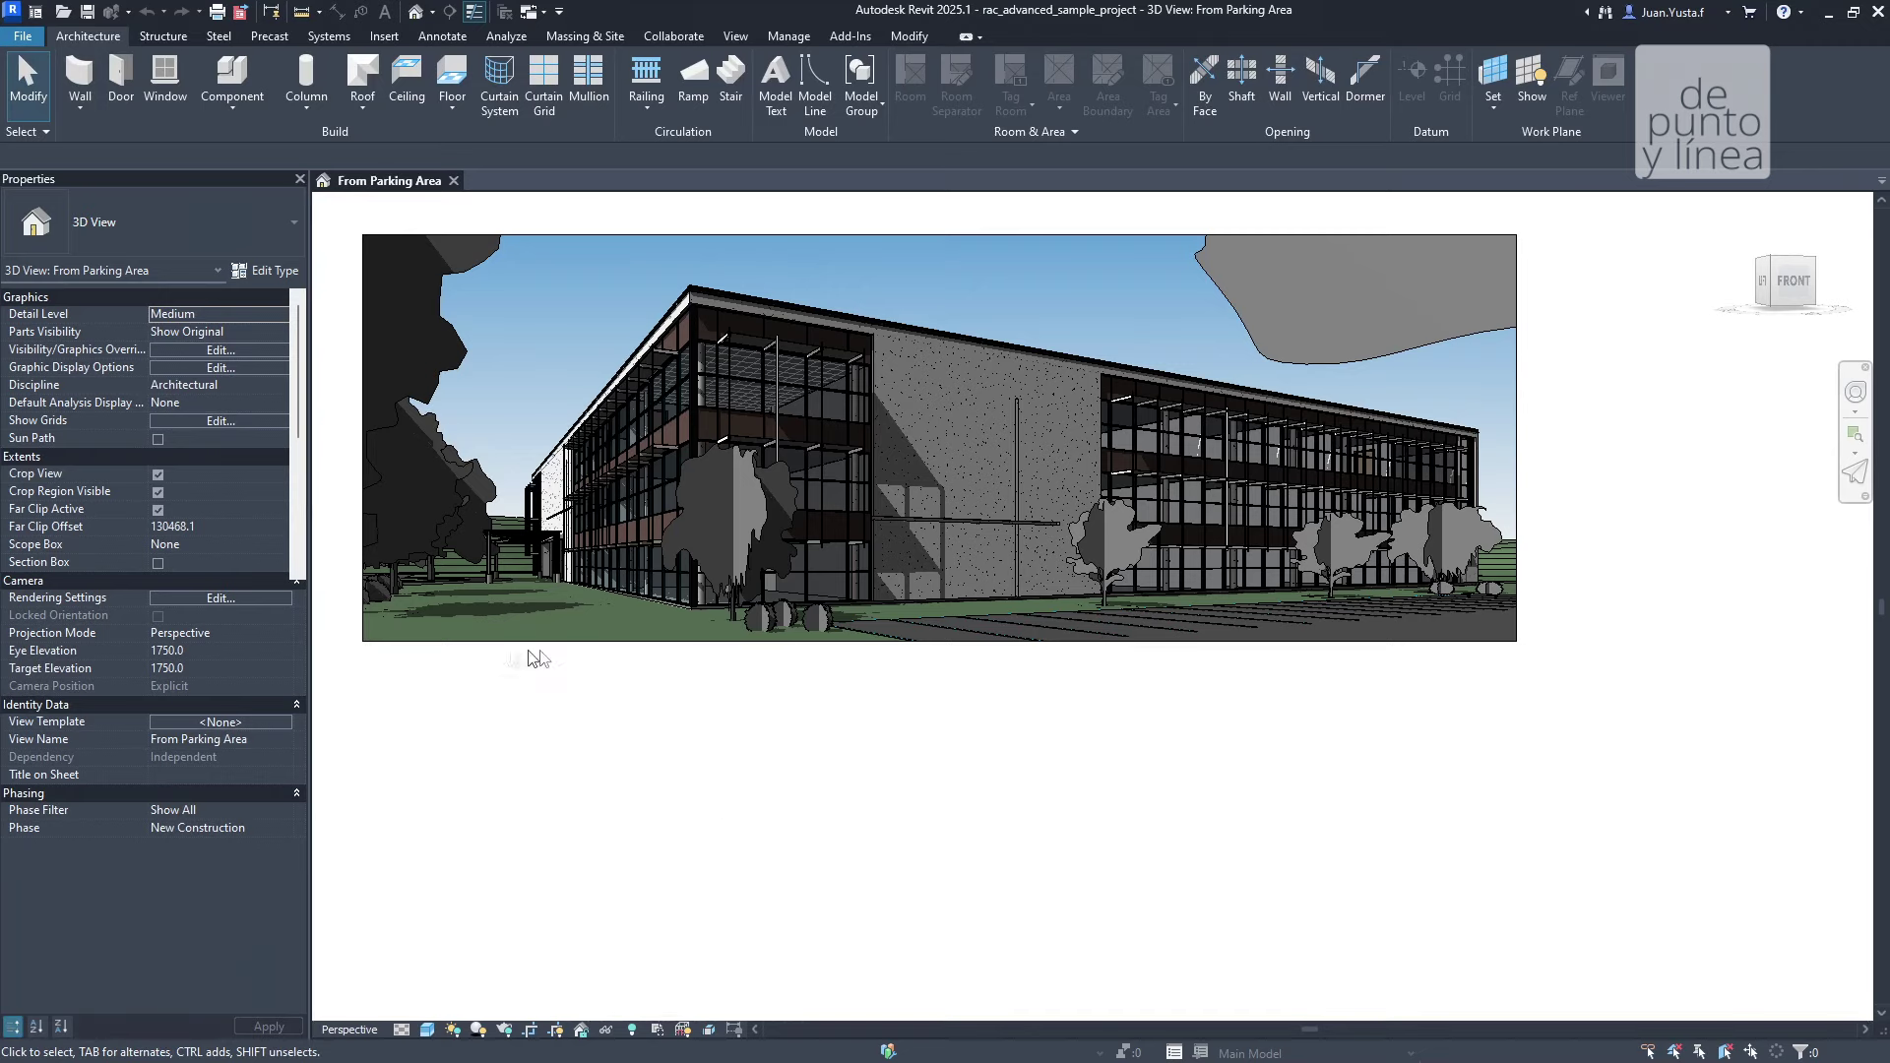
# Reopen the Project Browser from the 3D view's right-click Browsers menu
pyautogui.rightClick(490, 735)
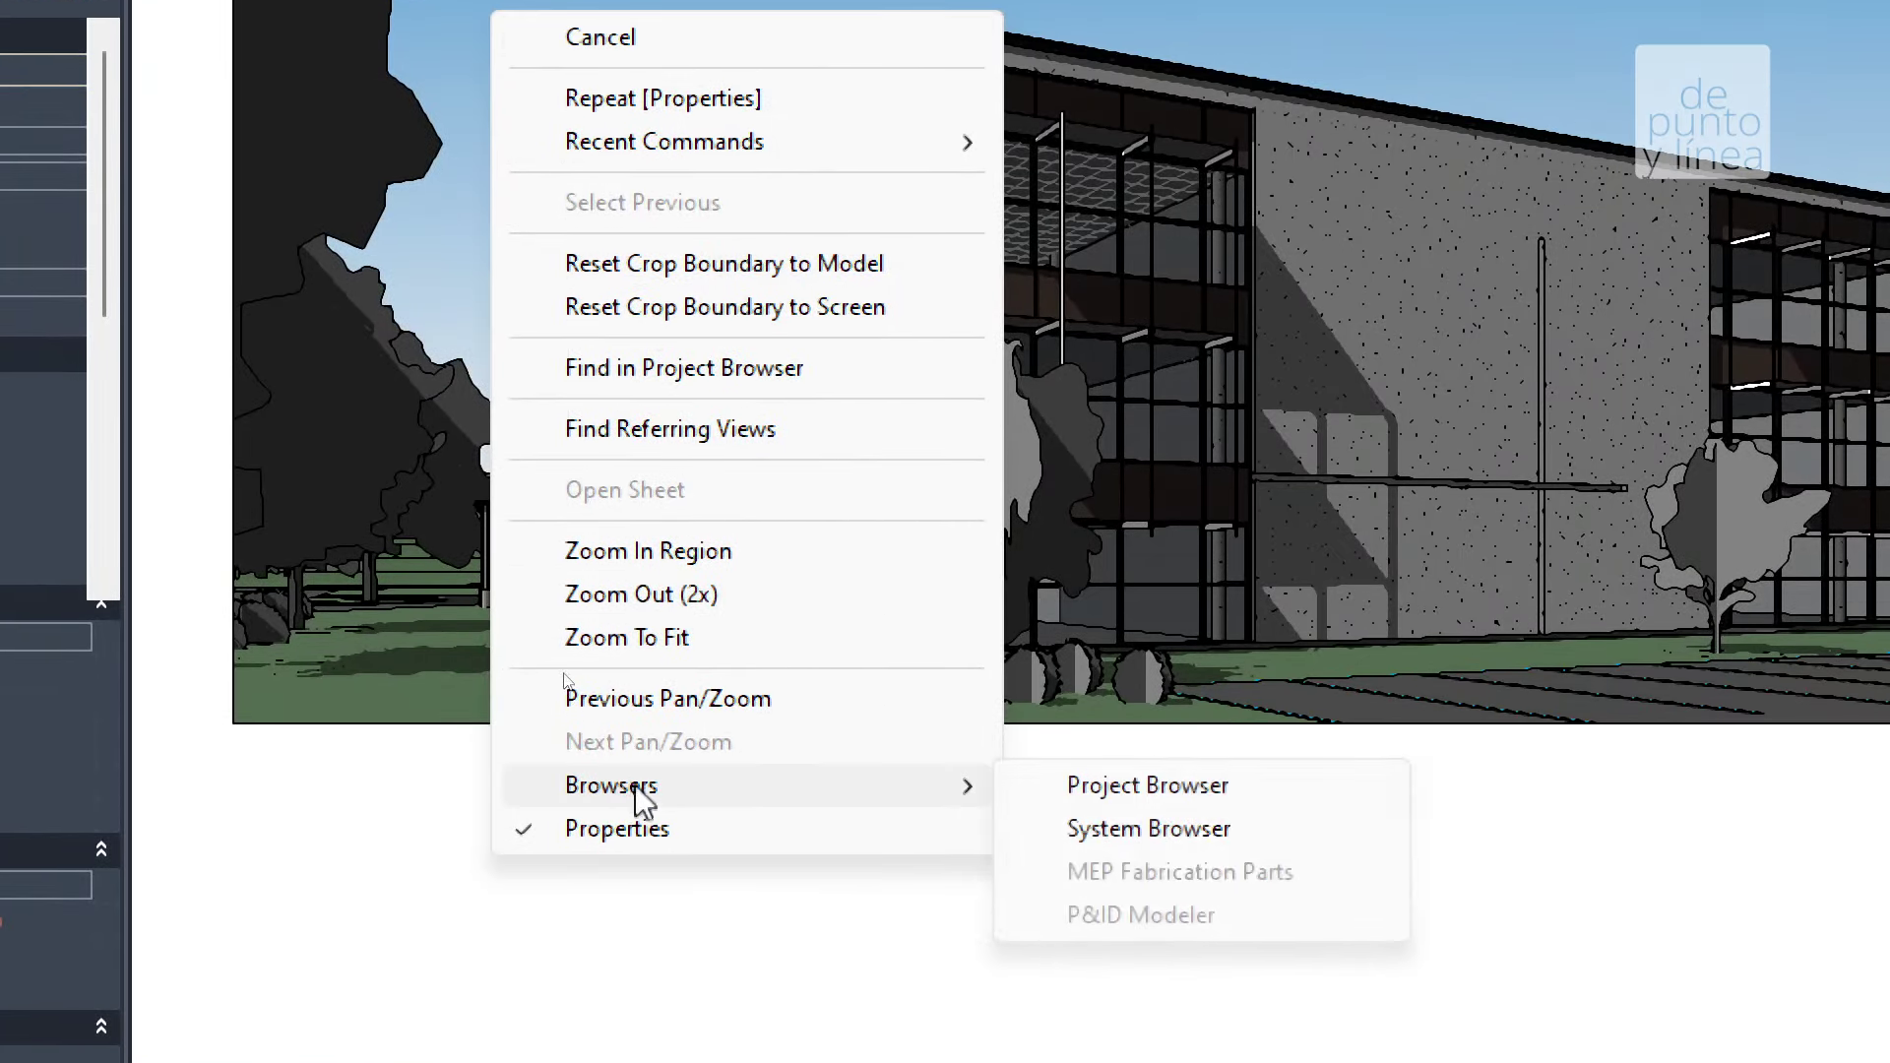
pyautogui.click(611, 794)
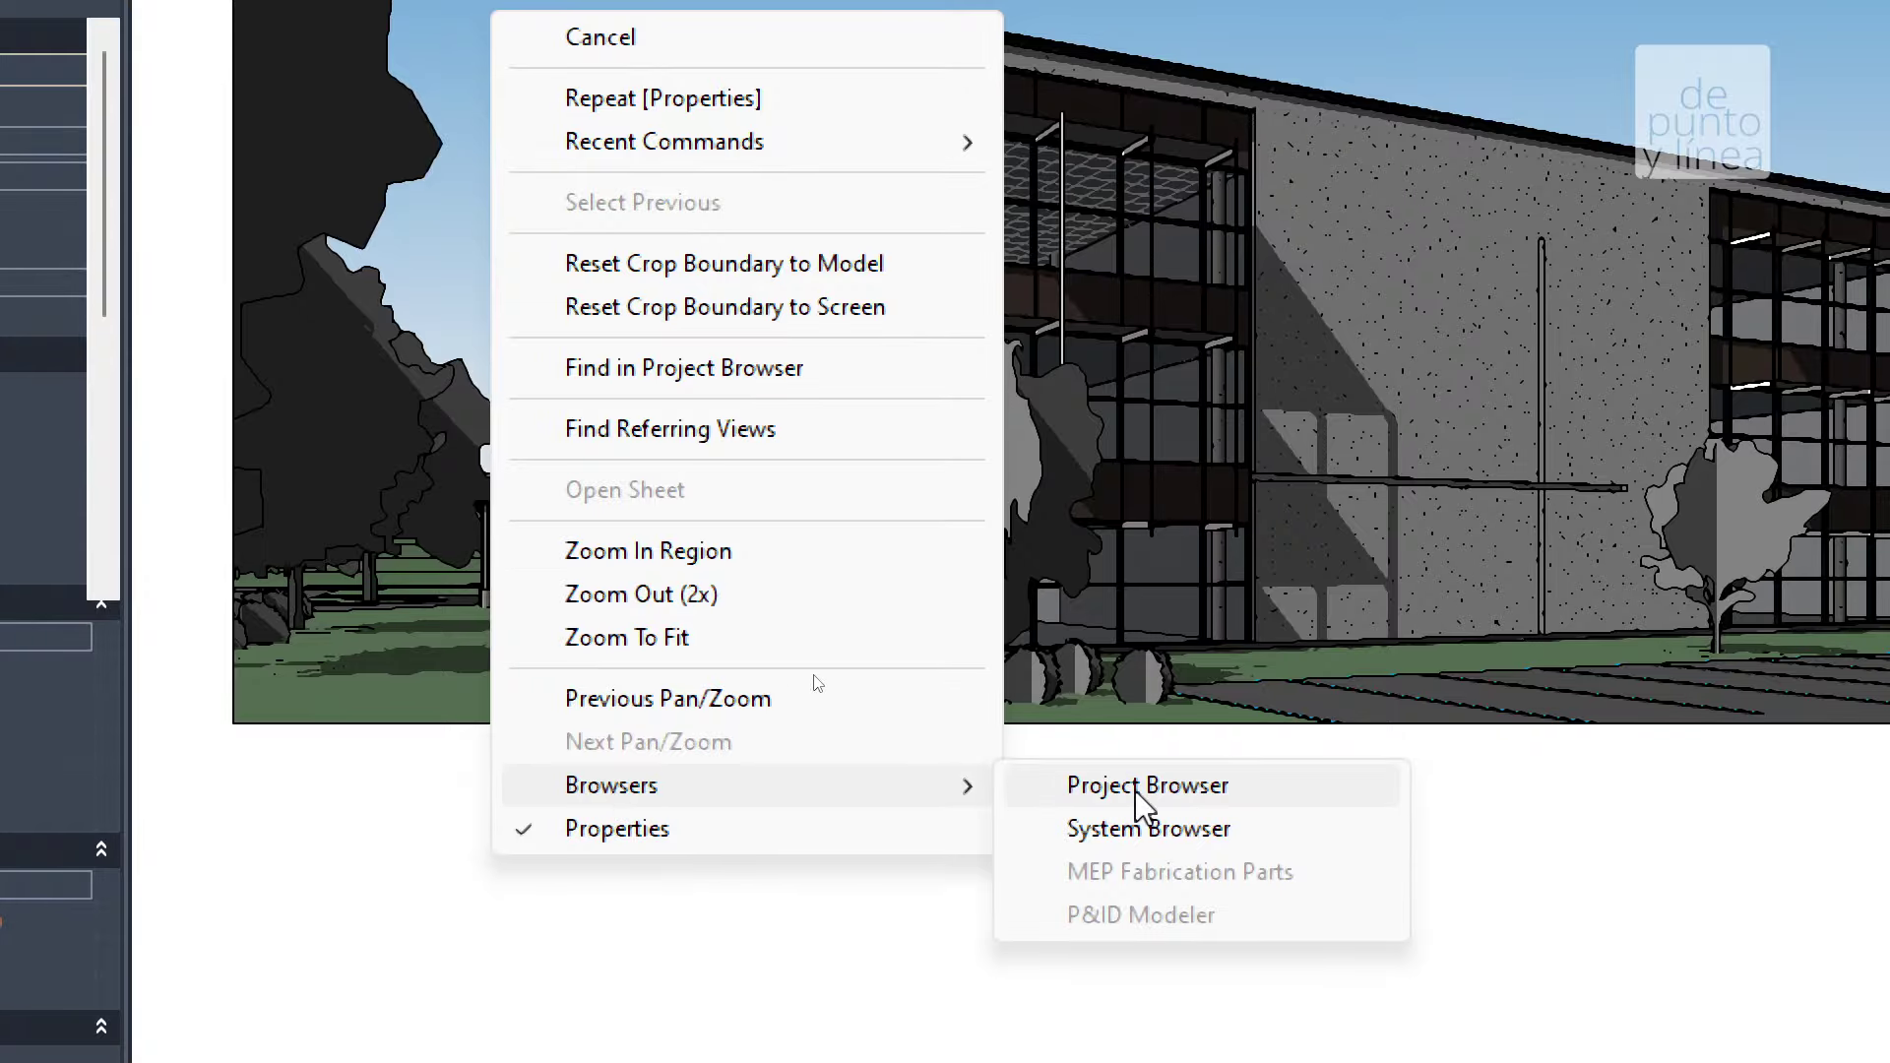
pyautogui.click(1222, 800)
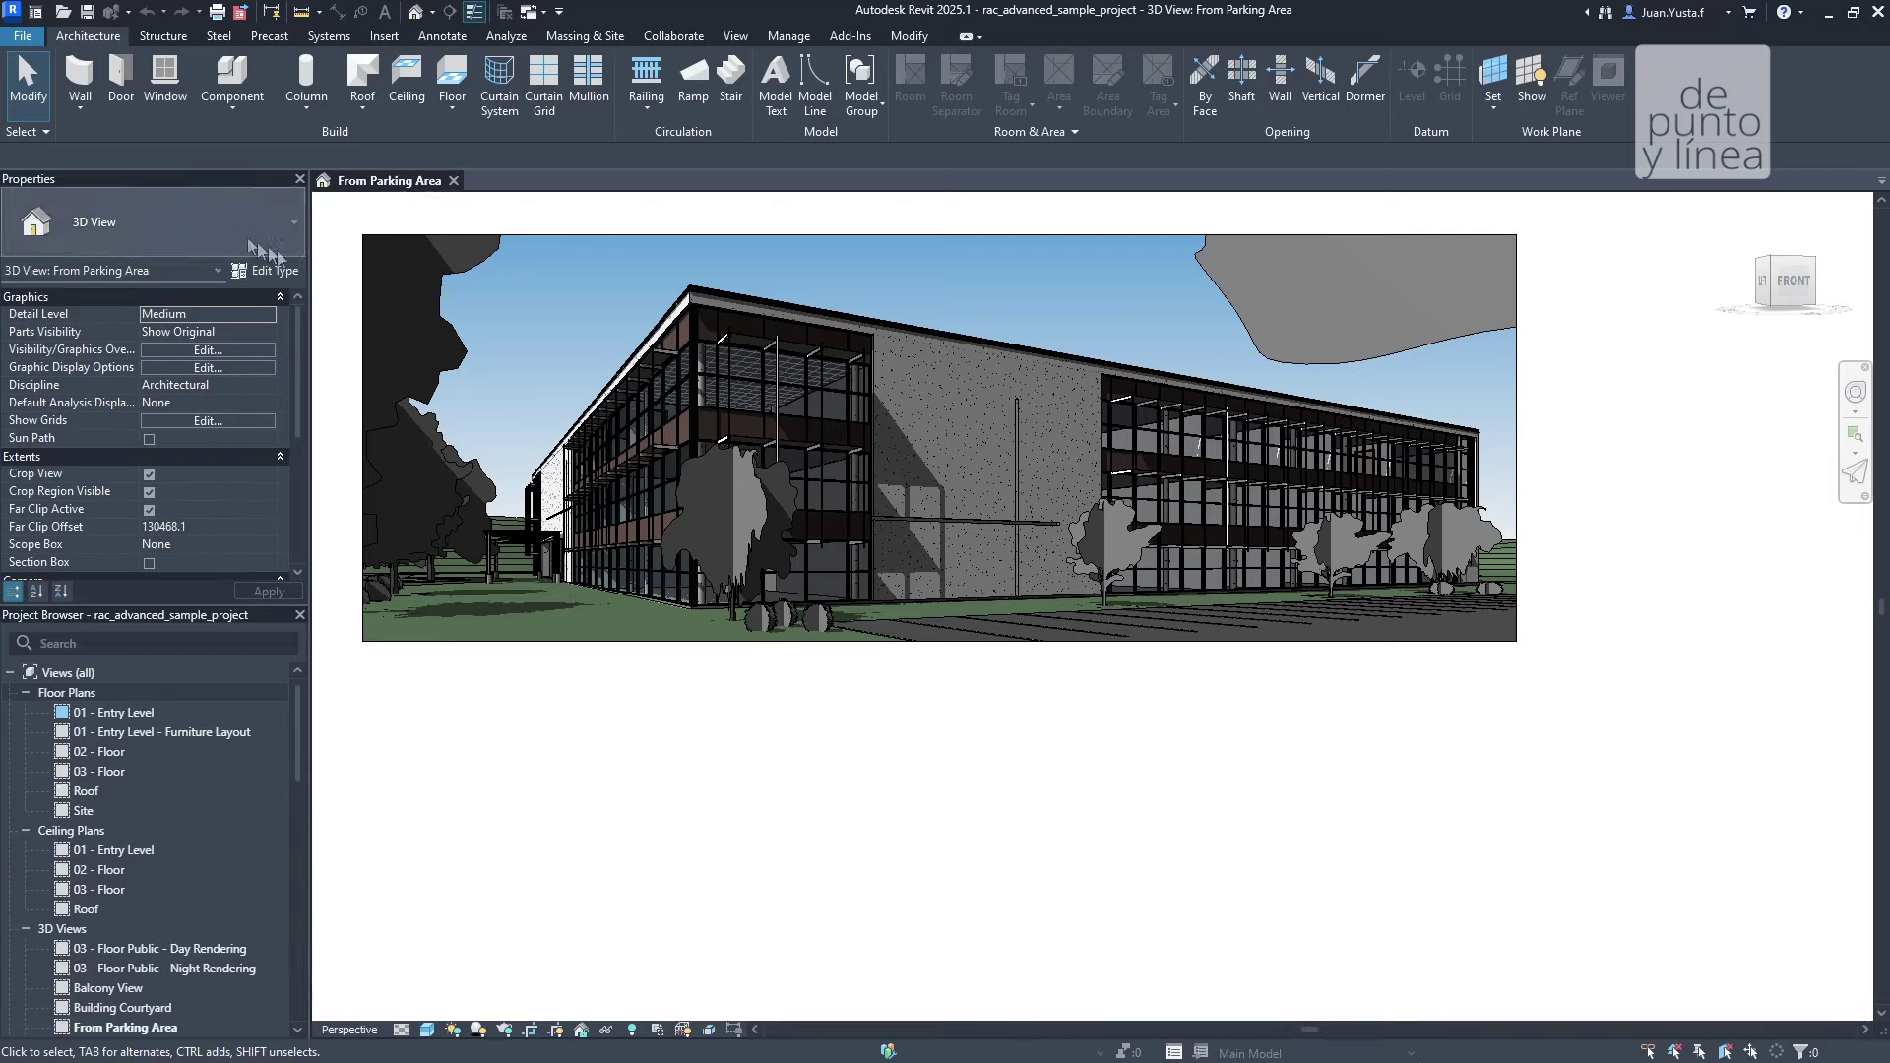
pyautogui.scroll(-1, 299, 335)
pyautogui.scroll(-5, 298, 336)
pyautogui.scroll(-3, 303, 475)
pyautogui.scroll(9, 303, 475)
pyautogui.scroll(-3, 301, 709)
pyautogui.scroll(-3, 302, 699)
pyautogui.scroll(8, 302, 681)
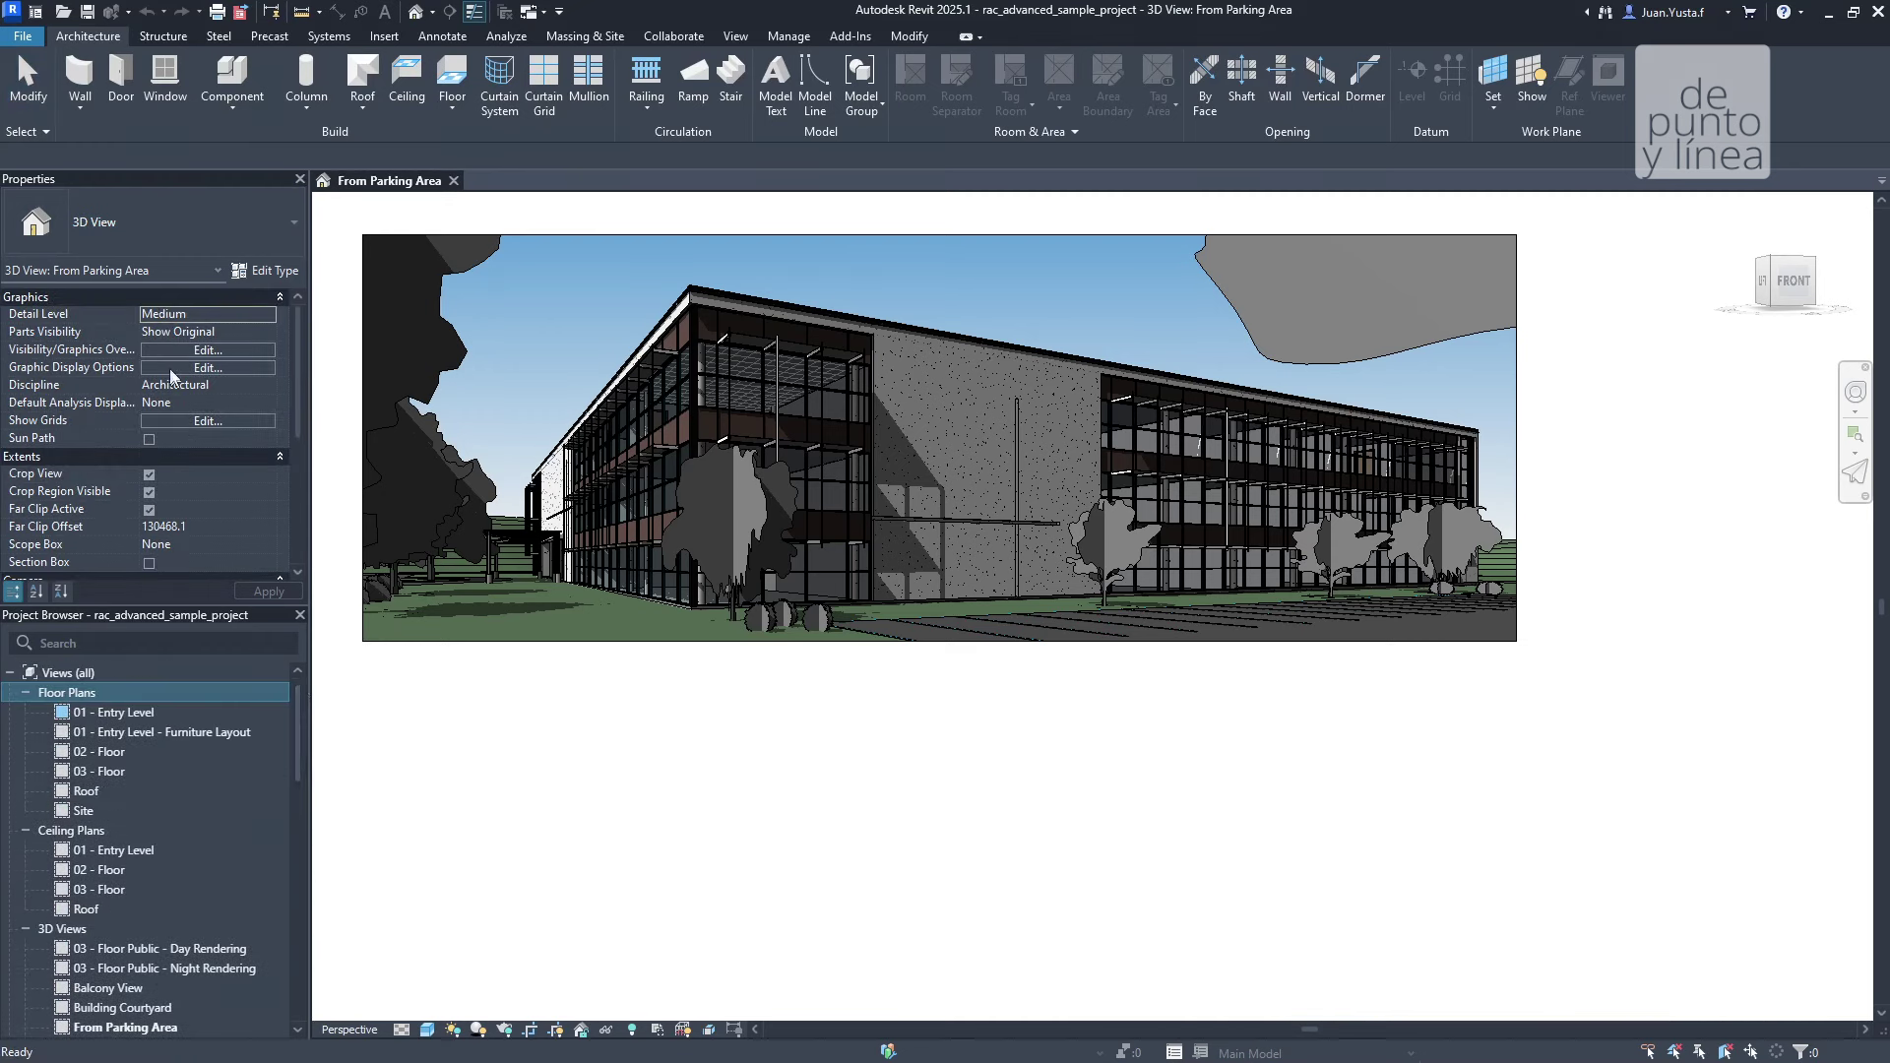
pyautogui.click(73, 622)
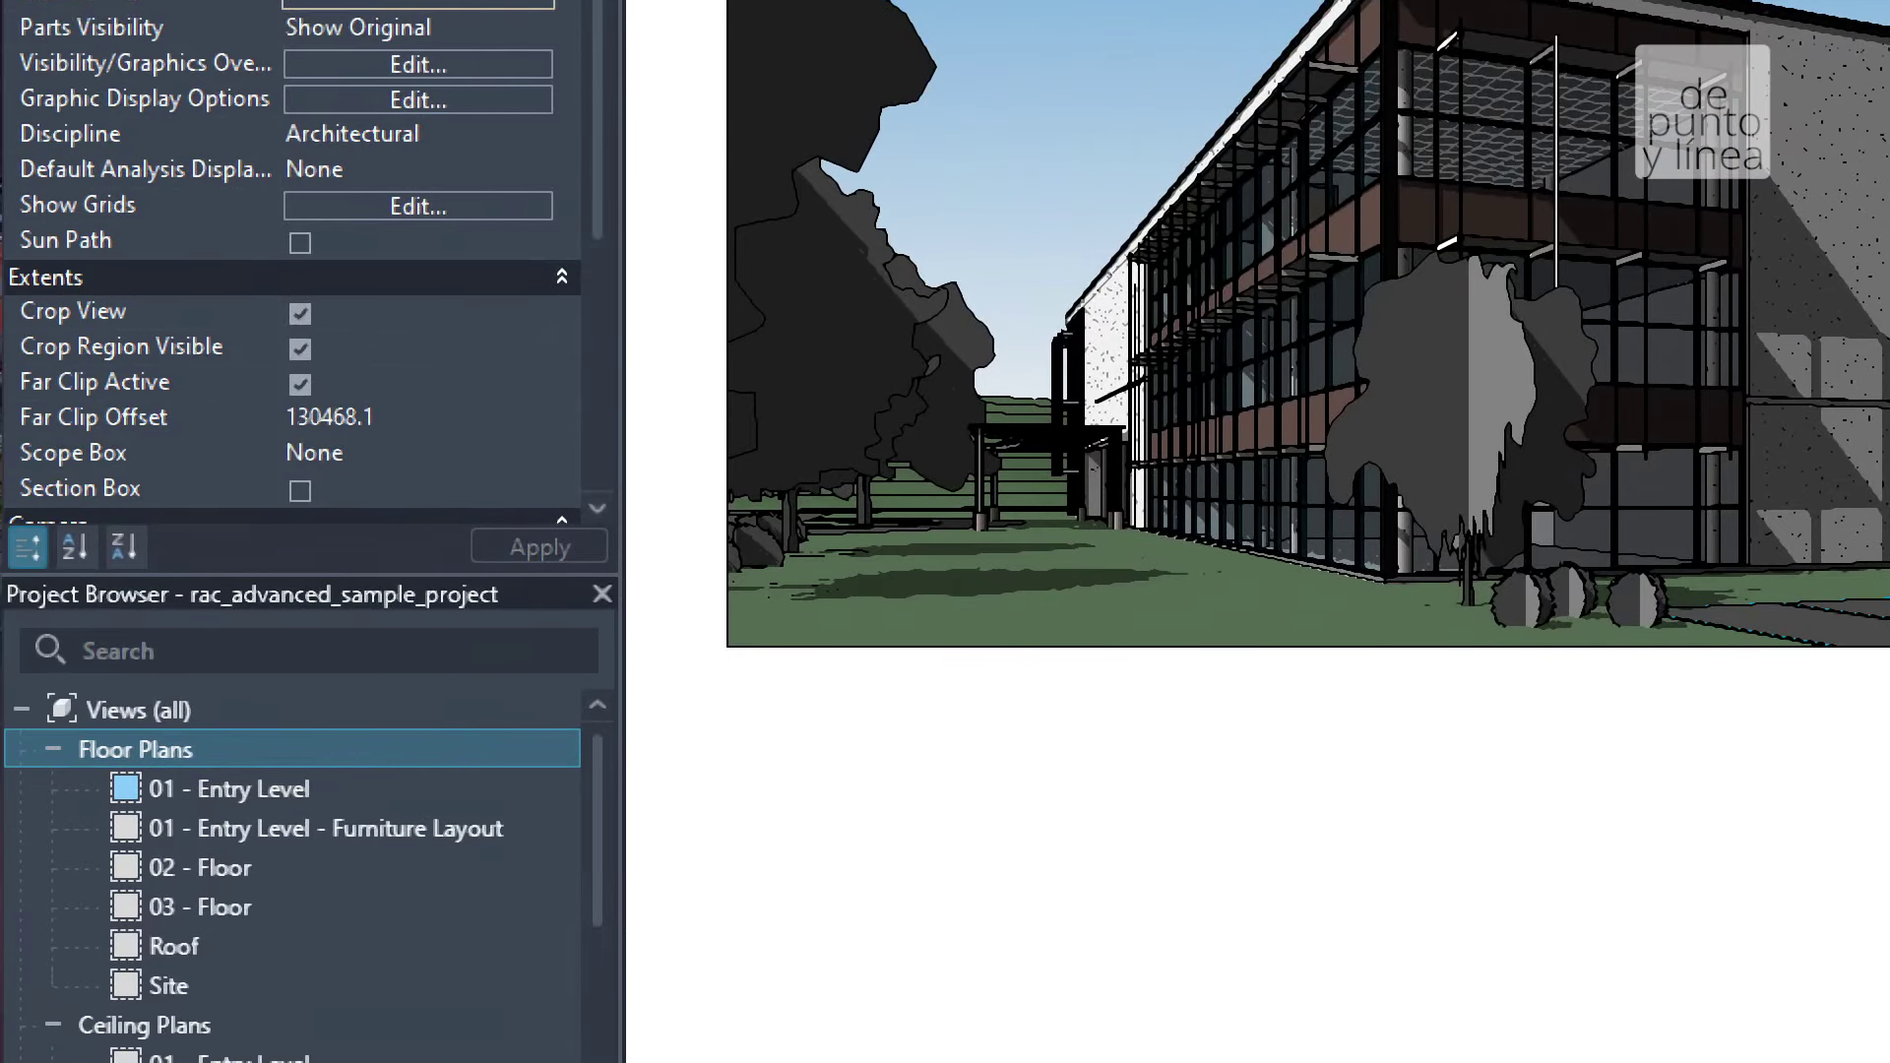
pyautogui.click(237, 579)
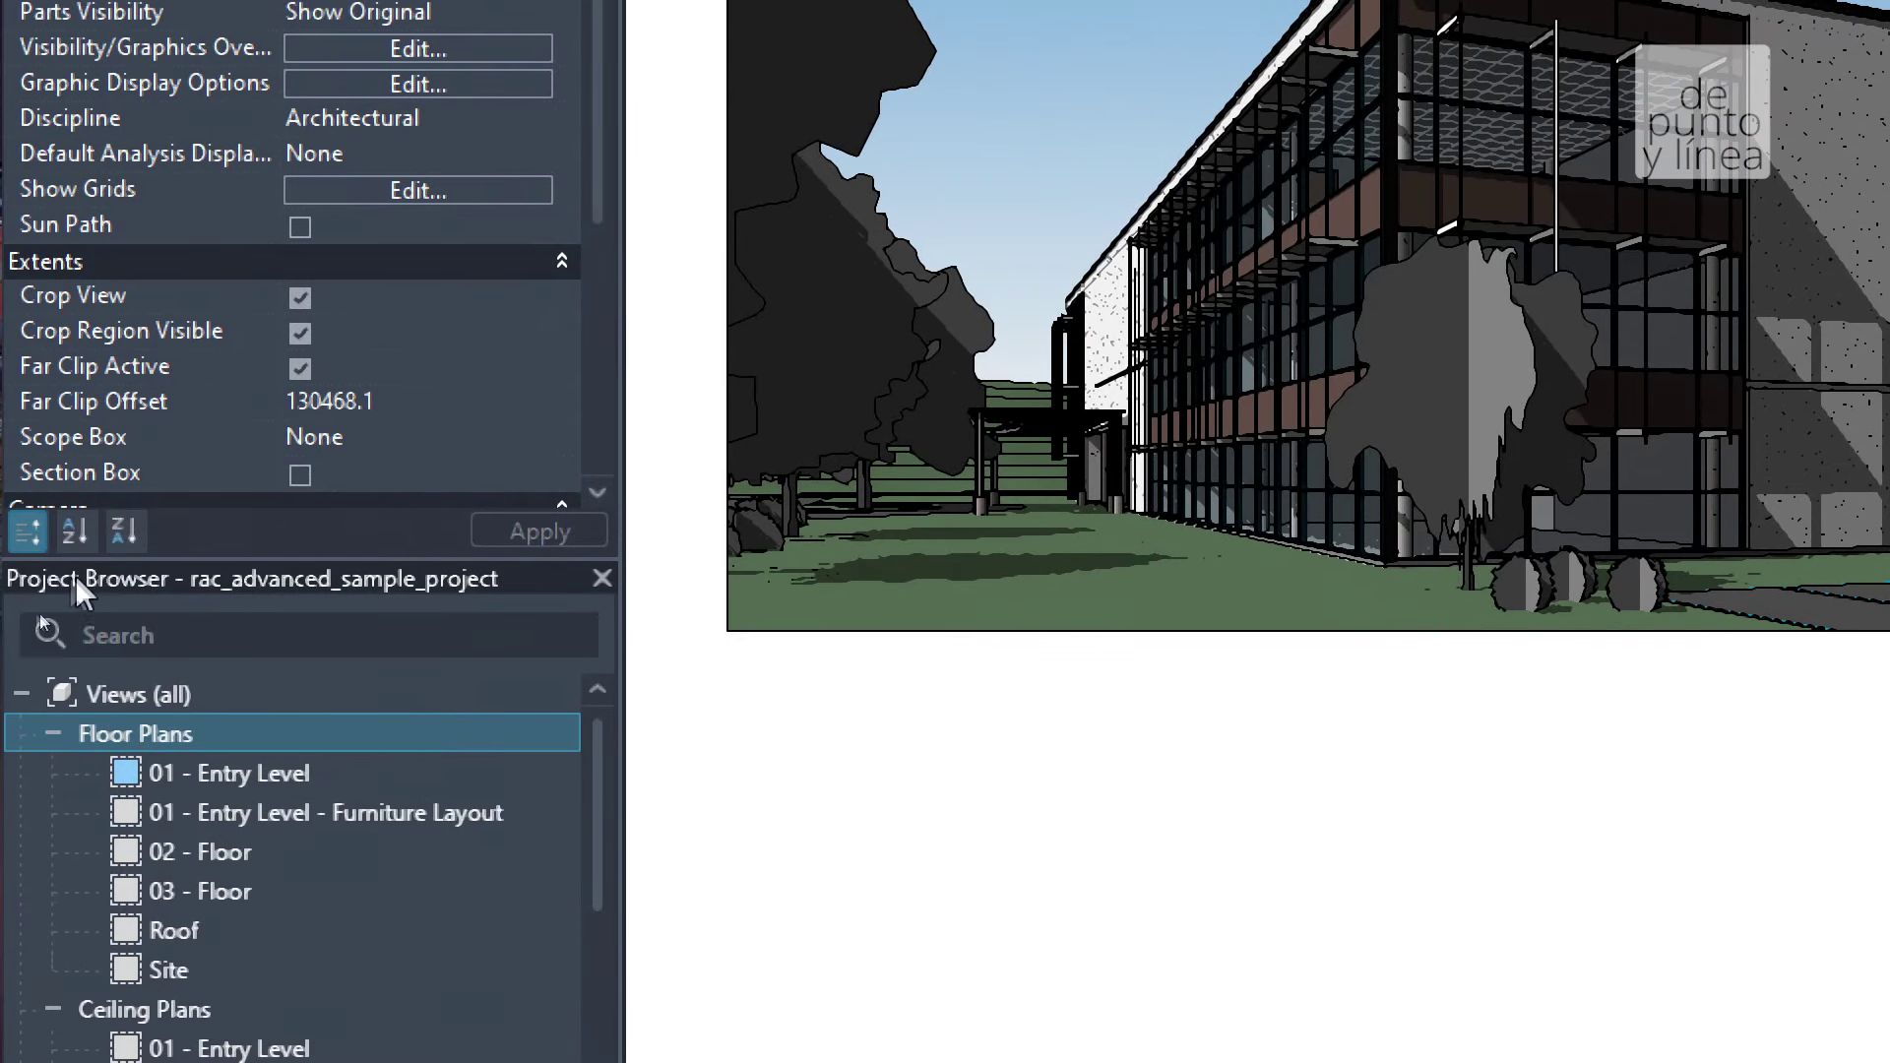
pyautogui.click(152, 615)
pyautogui.moveTo(167, 578); pyautogui.dragTo(815, 264)
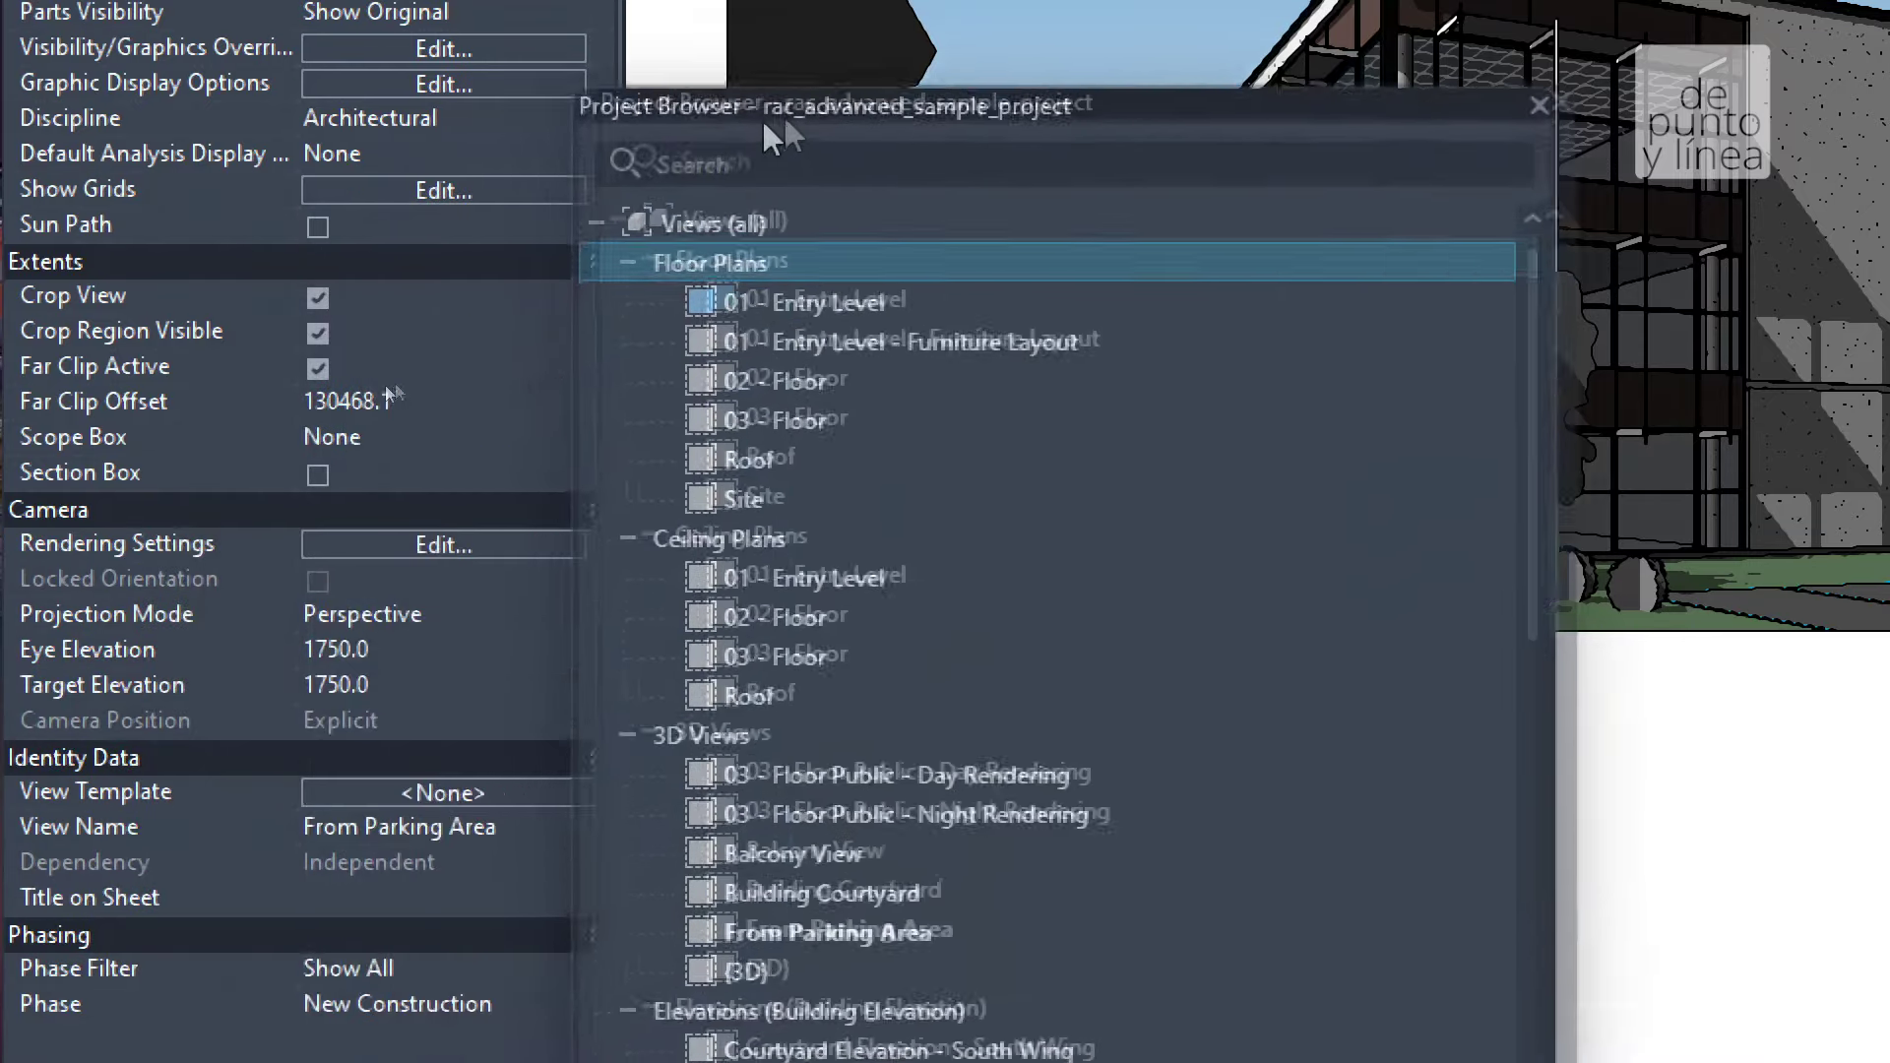
# Move the floating Project Browser around the view and onto the Properties palette
pyautogui.moveTo(815, 263)
pyautogui.mouseDown()
pyautogui.moveTo(331, 555)
pyautogui.moveTo(914, 197)
pyautogui.mouseUp()
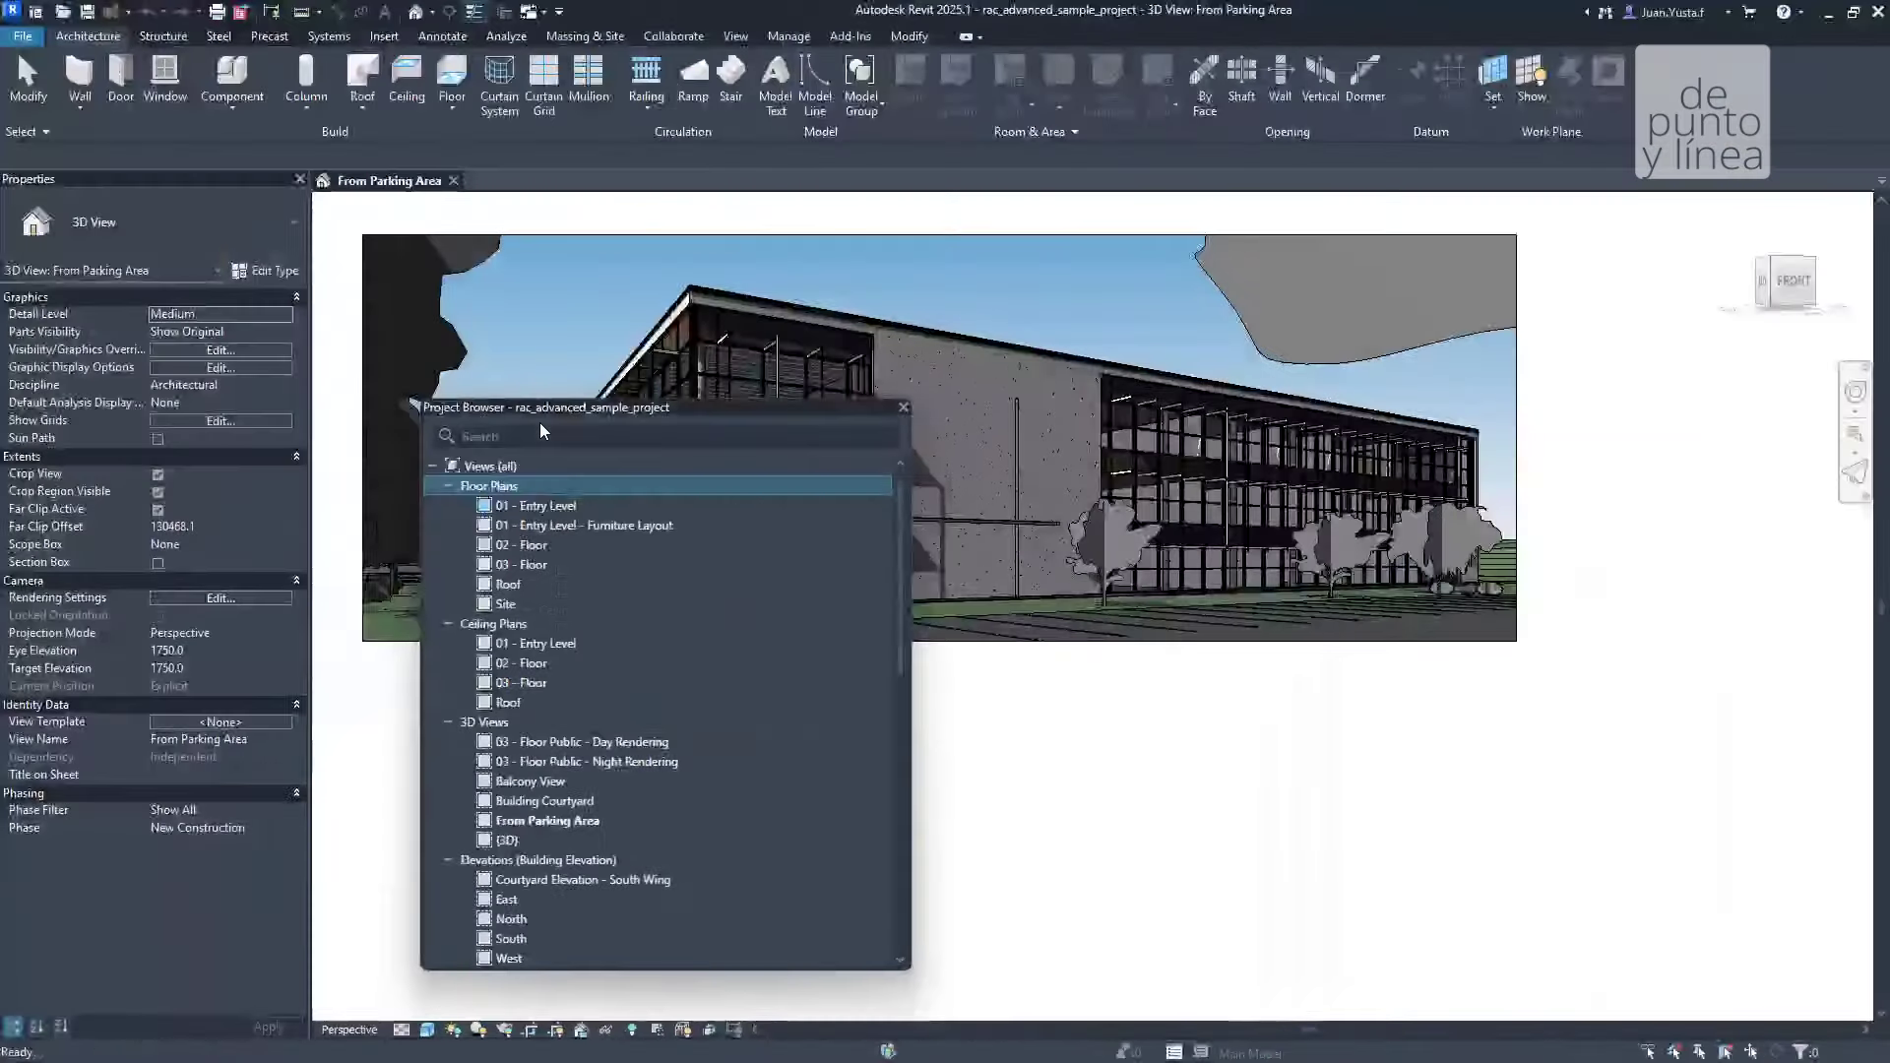
pyautogui.moveTo(540, 413); pyautogui.dragTo(476, 246)
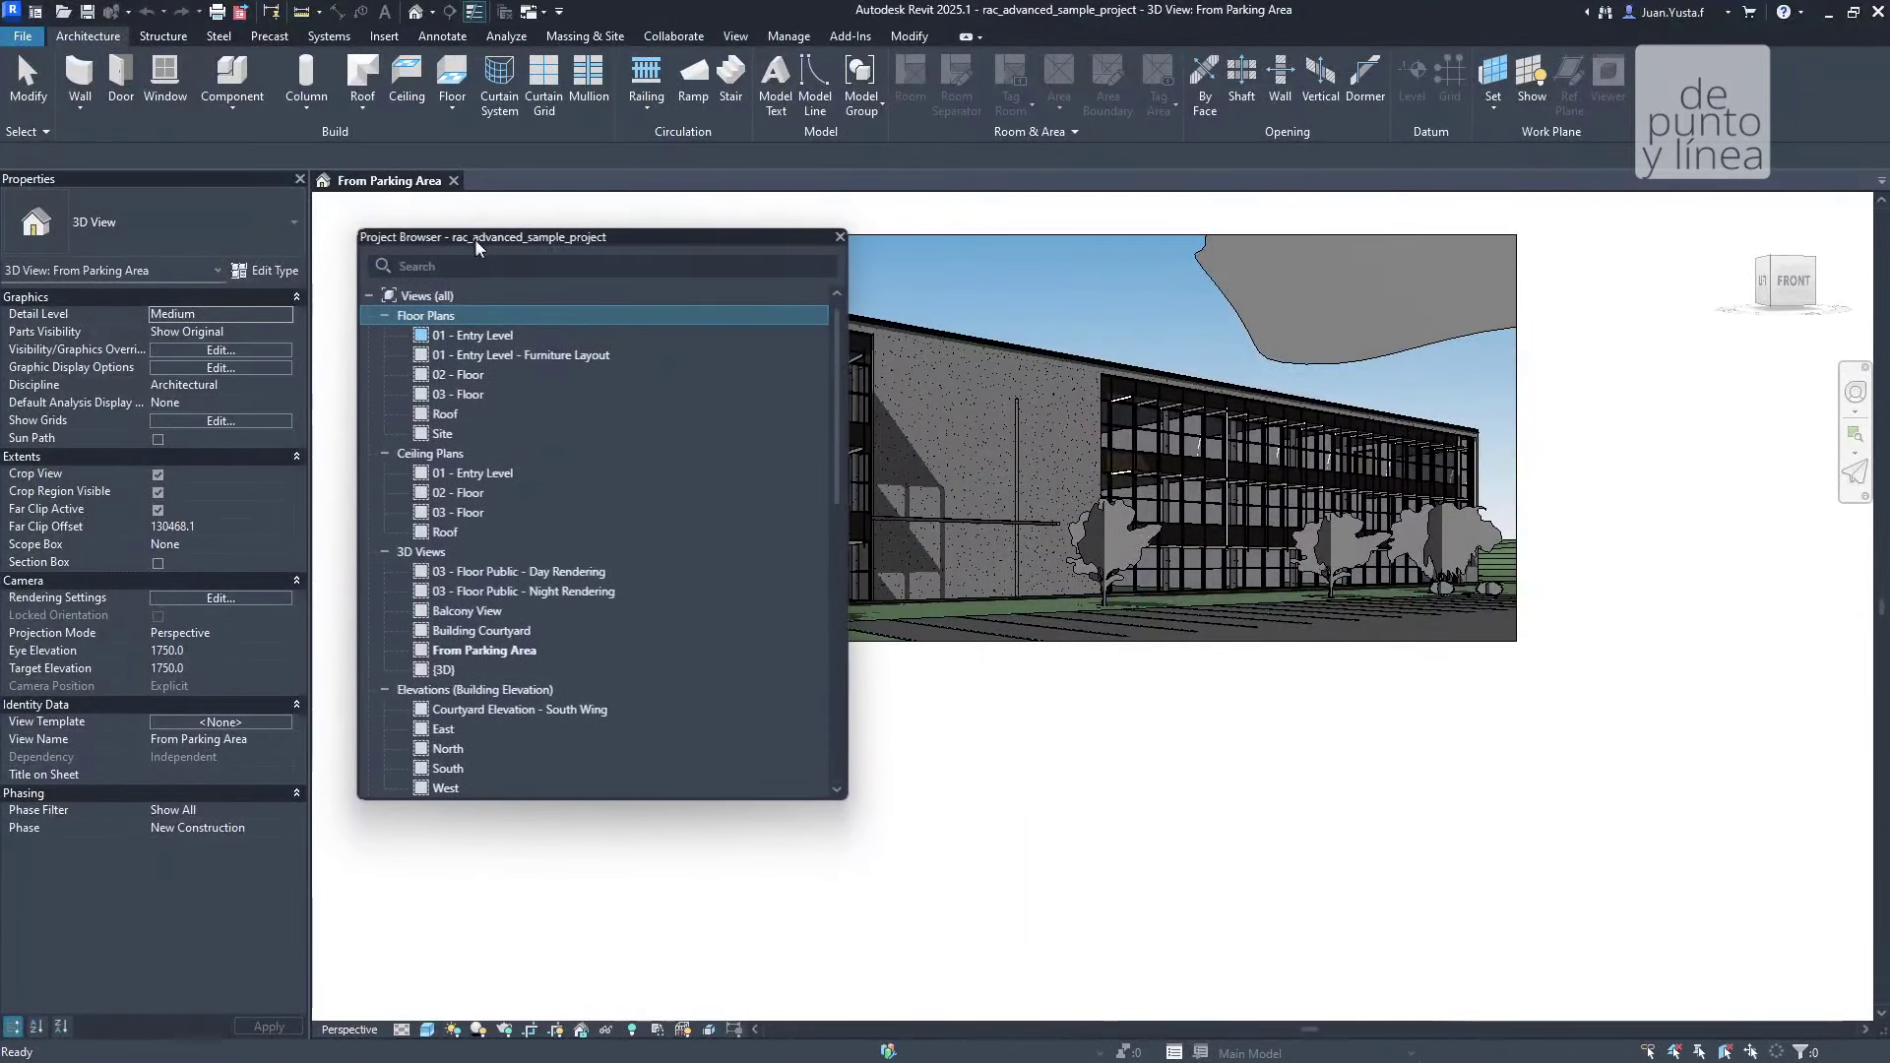
pyautogui.moveTo(476, 246)
pyautogui.mouseDown()
pyautogui.moveTo(577, 381)
pyautogui.moveTo(657, 366)
pyautogui.mouseUp()
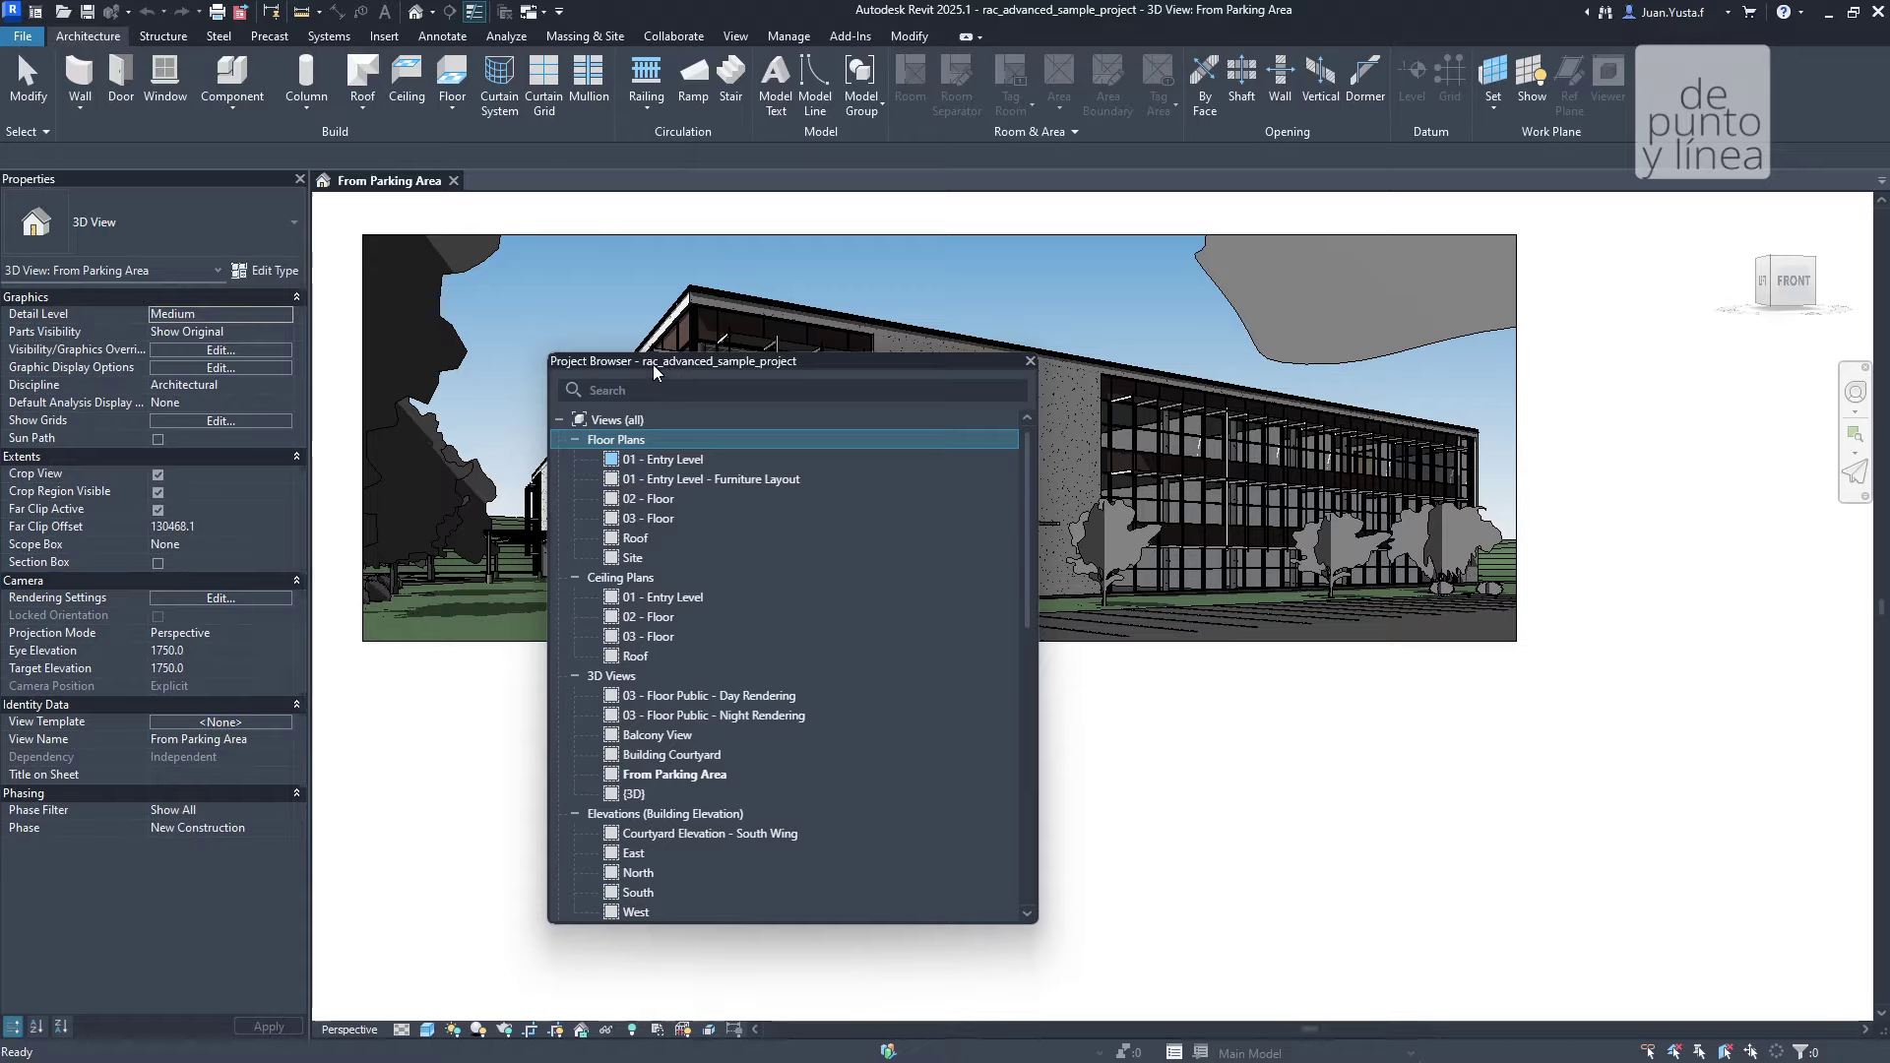
pyautogui.moveTo(624, 361)
pyautogui.mouseDown()
pyautogui.moveTo(790, 333)
pyautogui.moveTo(812, 197)
pyautogui.moveTo(801, 320)
pyautogui.mouseUp()
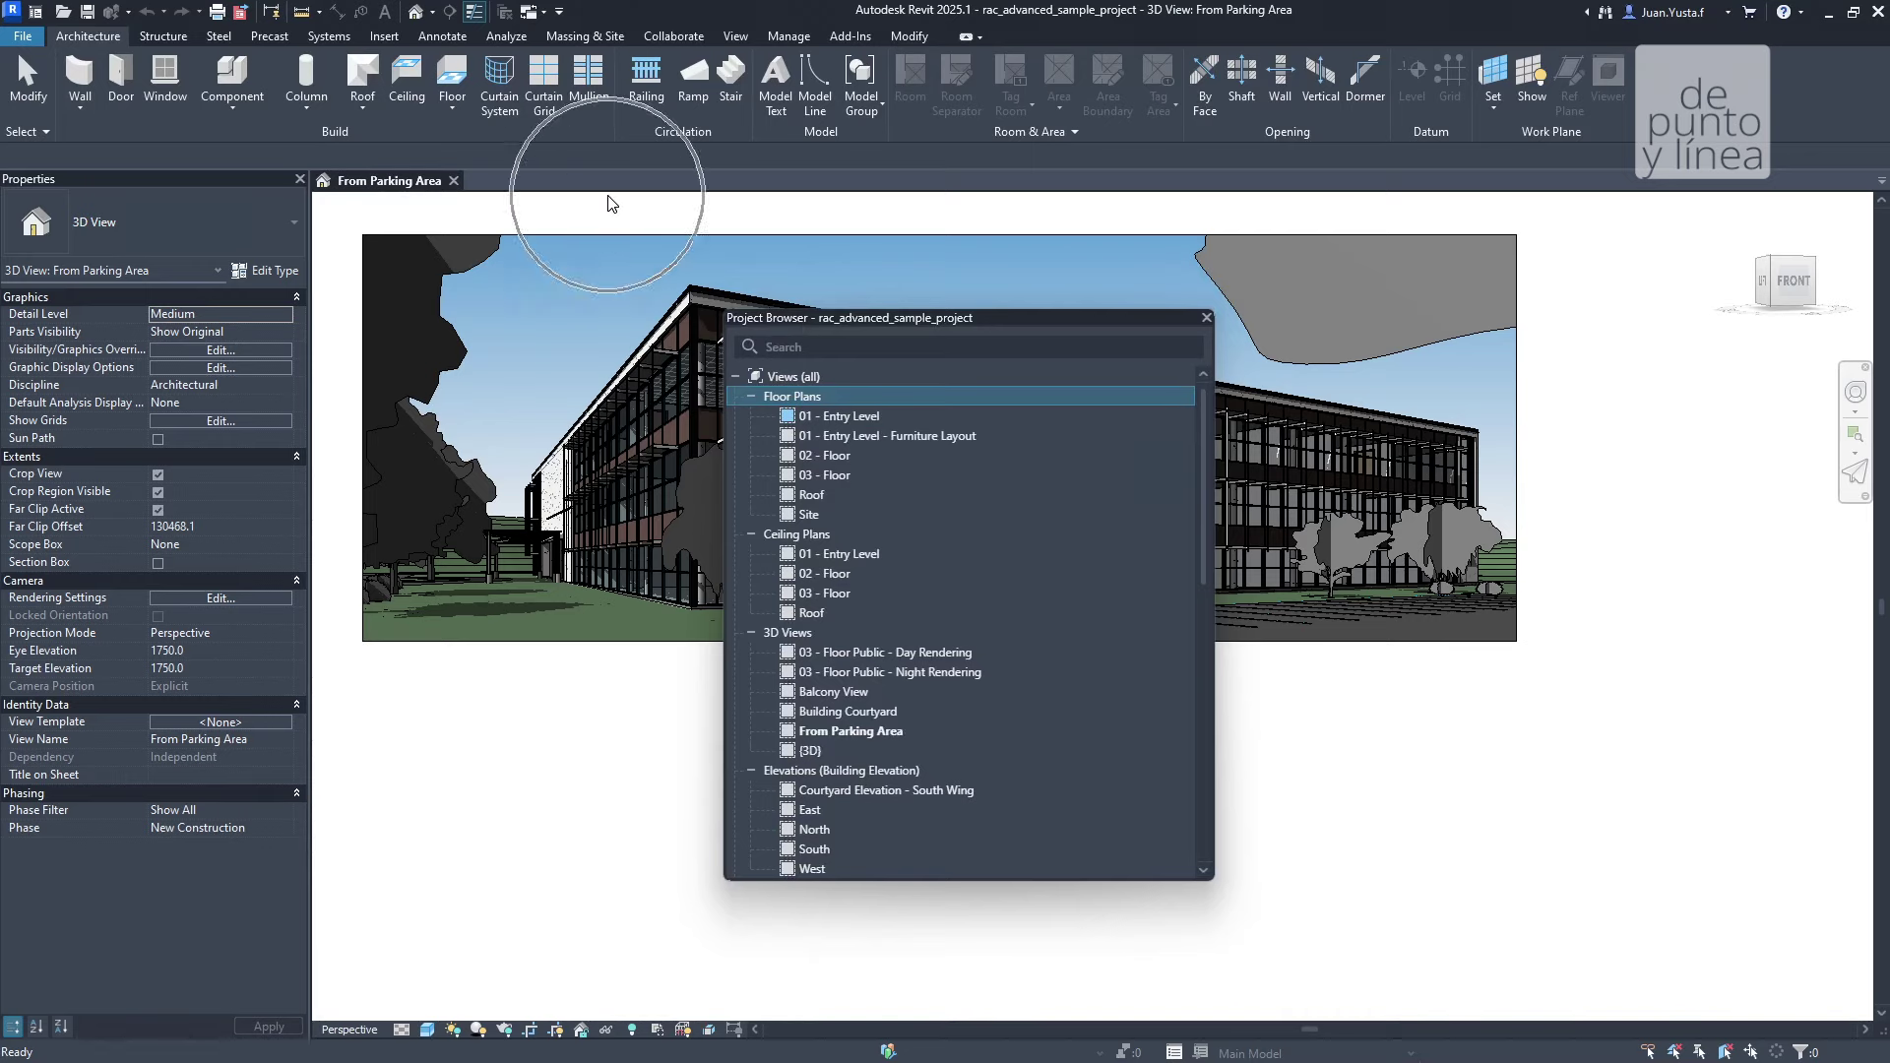
pyautogui.click(317, 326)
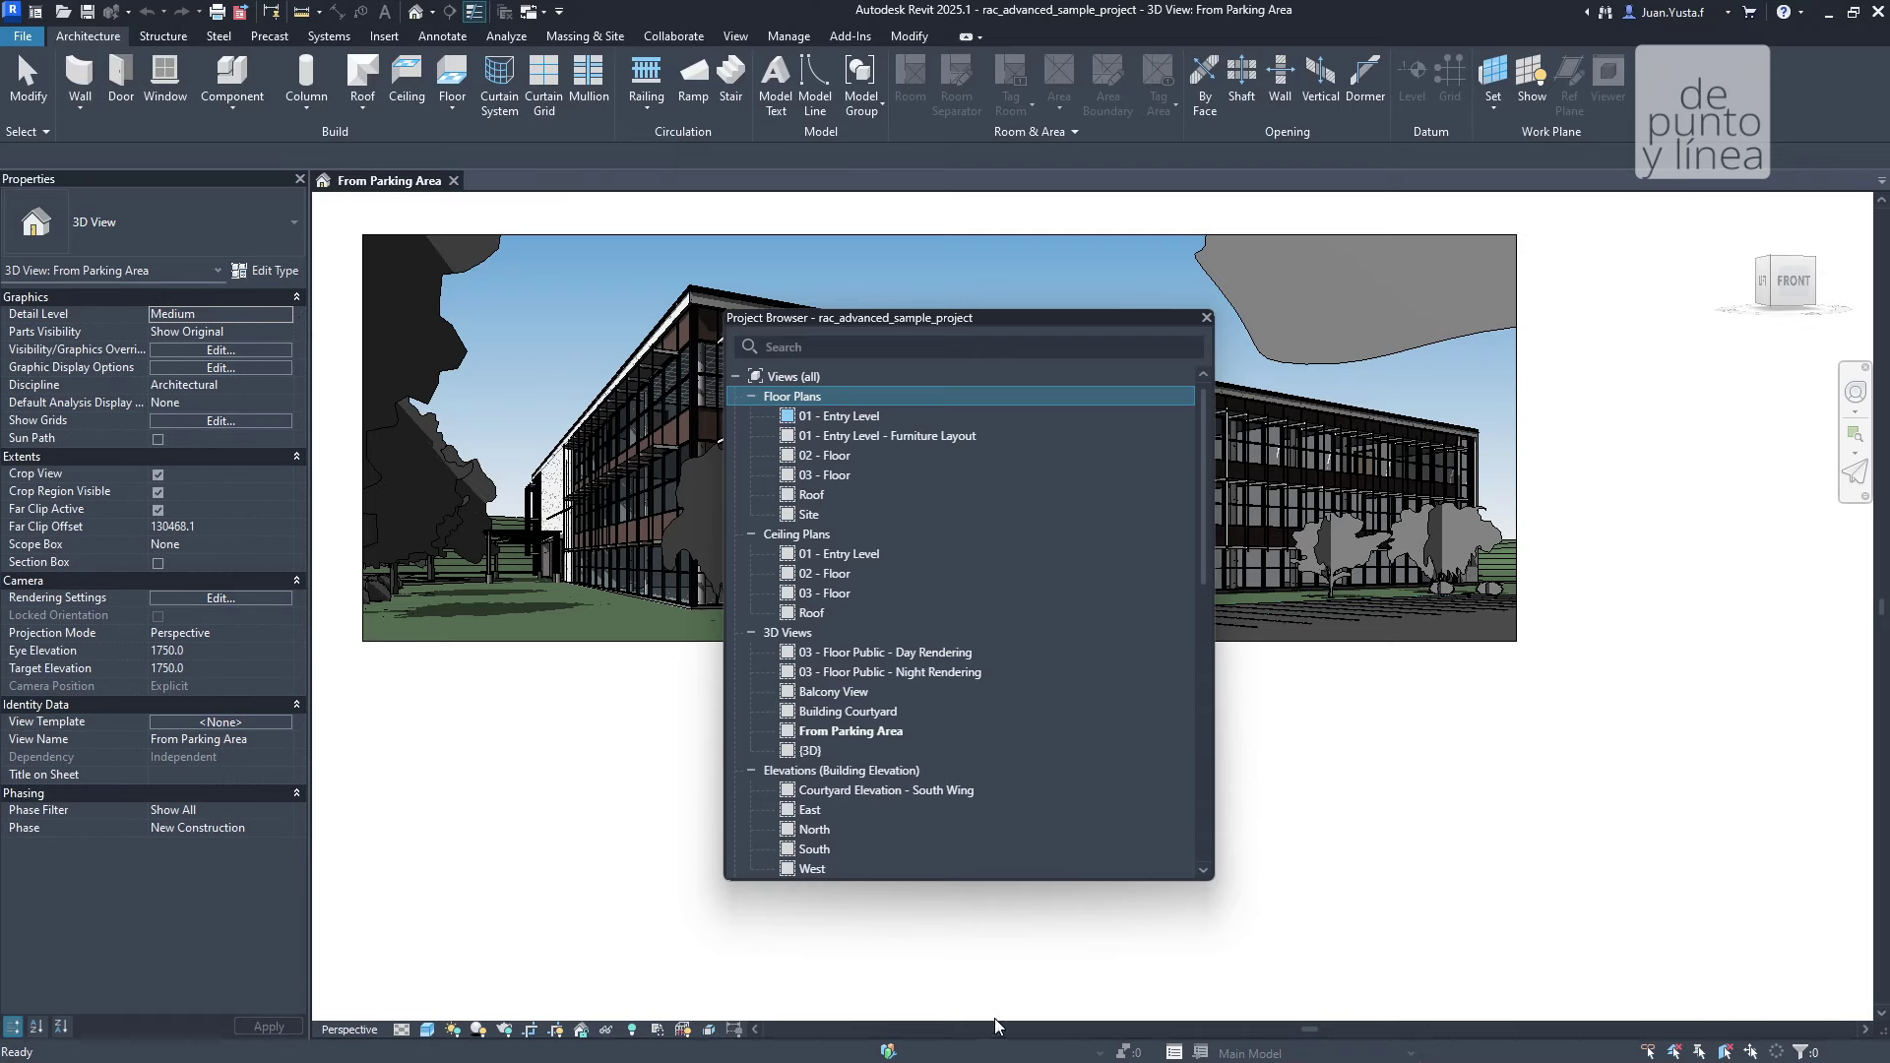
pyautogui.moveTo(931, 317)
pyautogui.mouseDown()
pyautogui.moveTo(398, 337)
pyautogui.moveTo(305, 327)
pyautogui.moveTo(317, 280)
pyautogui.moveTo(301, 291)
pyautogui.moveTo(334, 291)
pyautogui.moveTo(298, 315)
pyautogui.mouseUp()
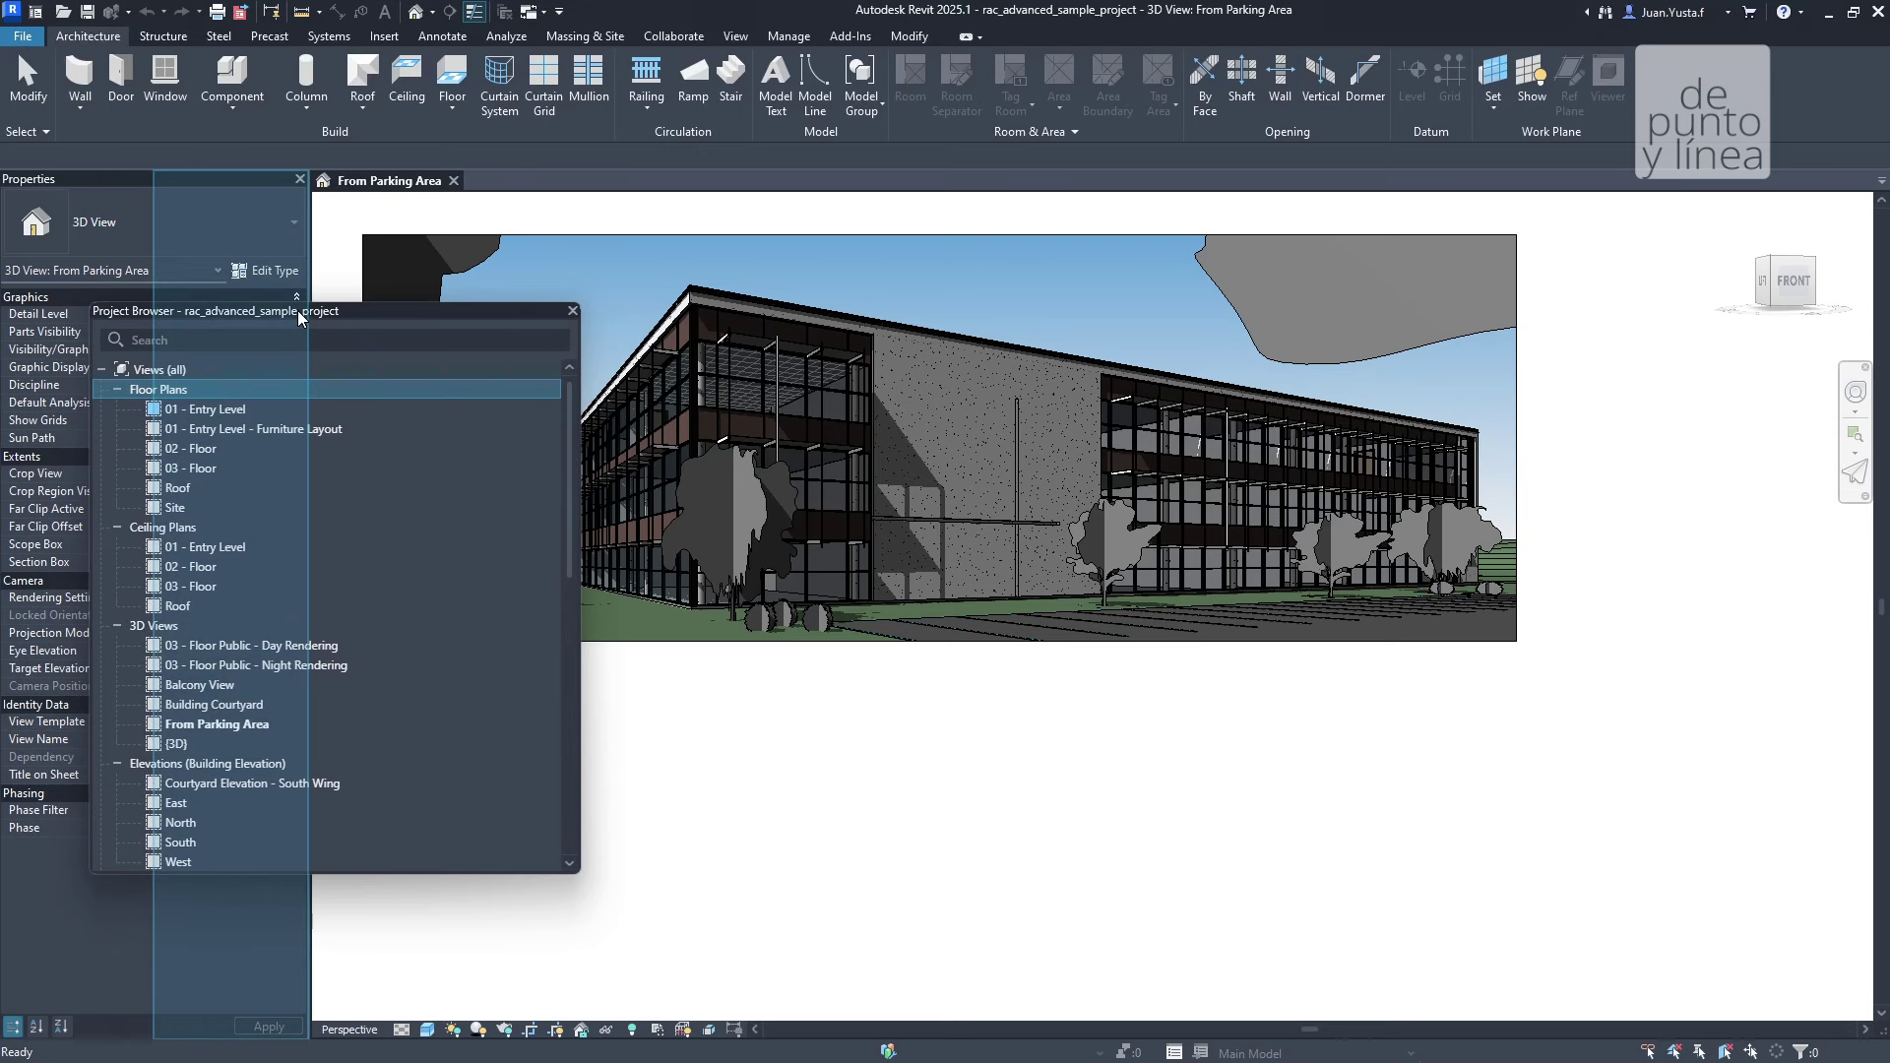
# Dock the Project Browser as a column beside Properties and rebalance both panel widths
pyautogui.moveTo(301, 317); pyautogui.dragTo(301, 317)
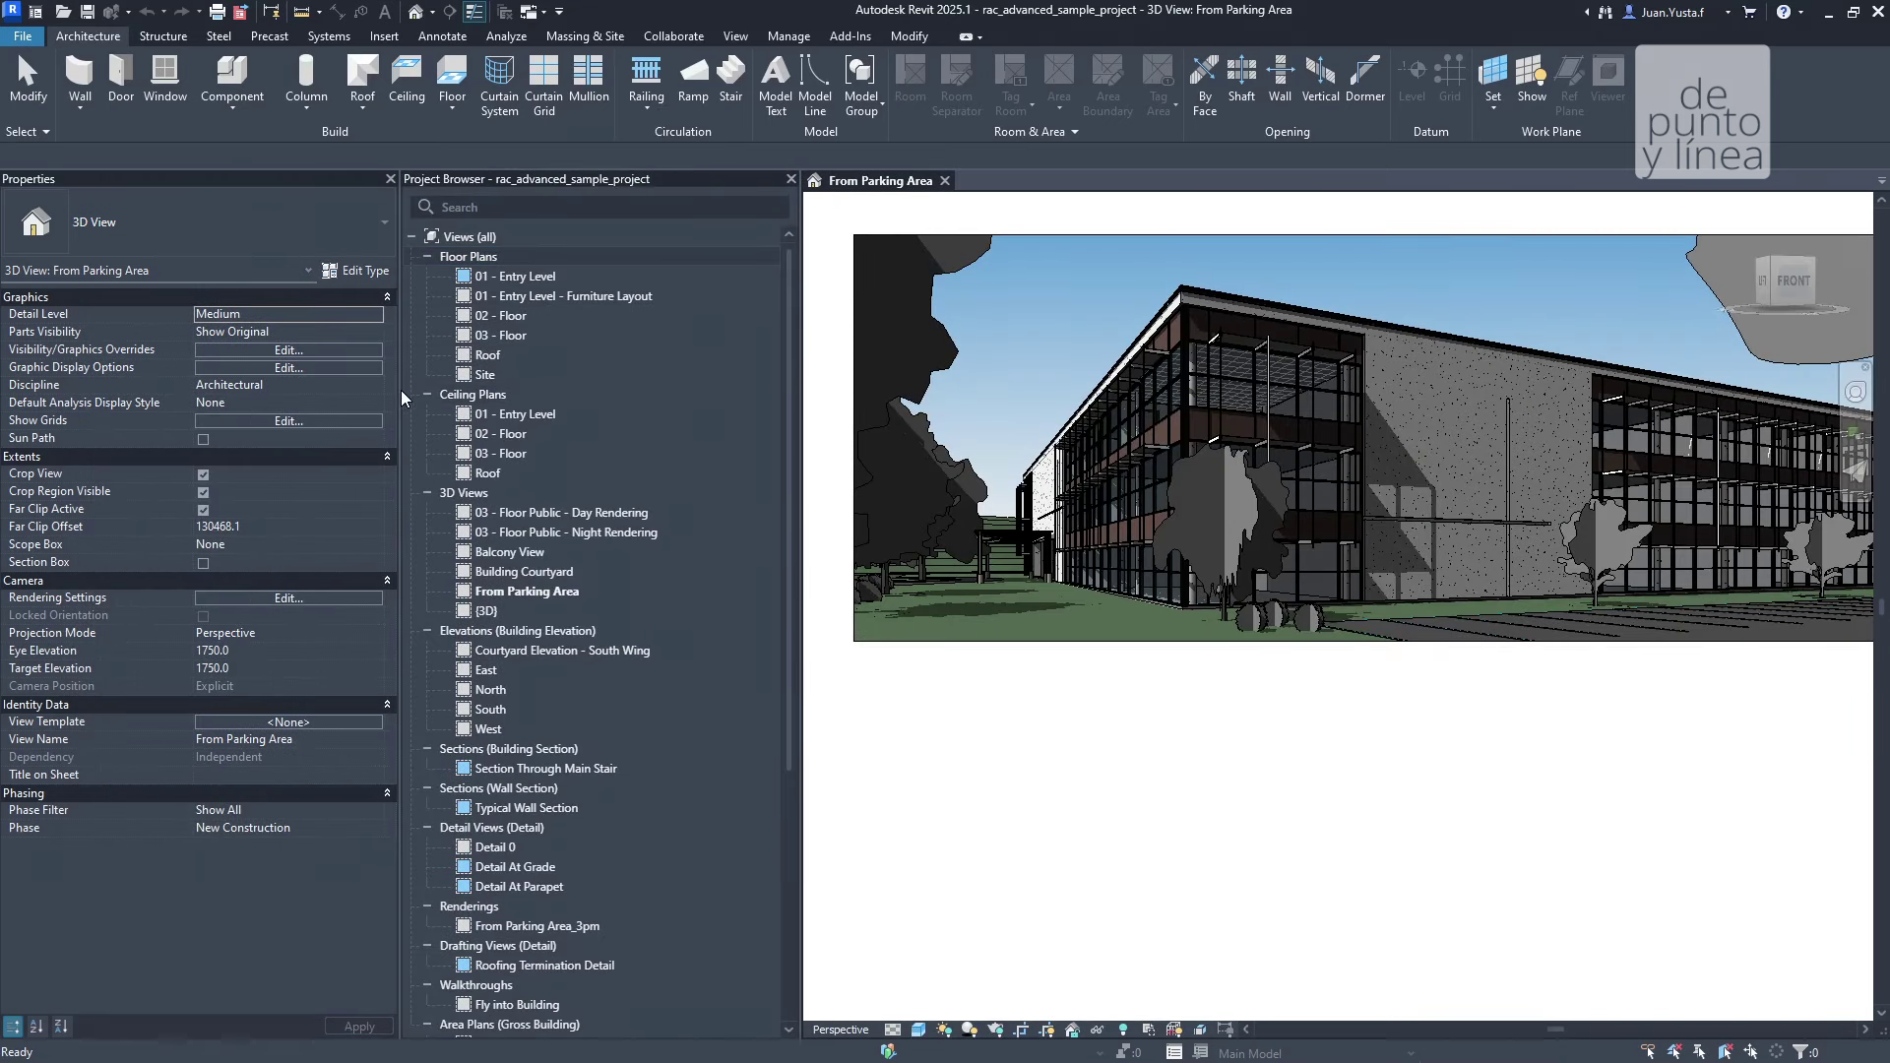
pyautogui.moveTo(400, 390); pyautogui.dragTo(215, 402)
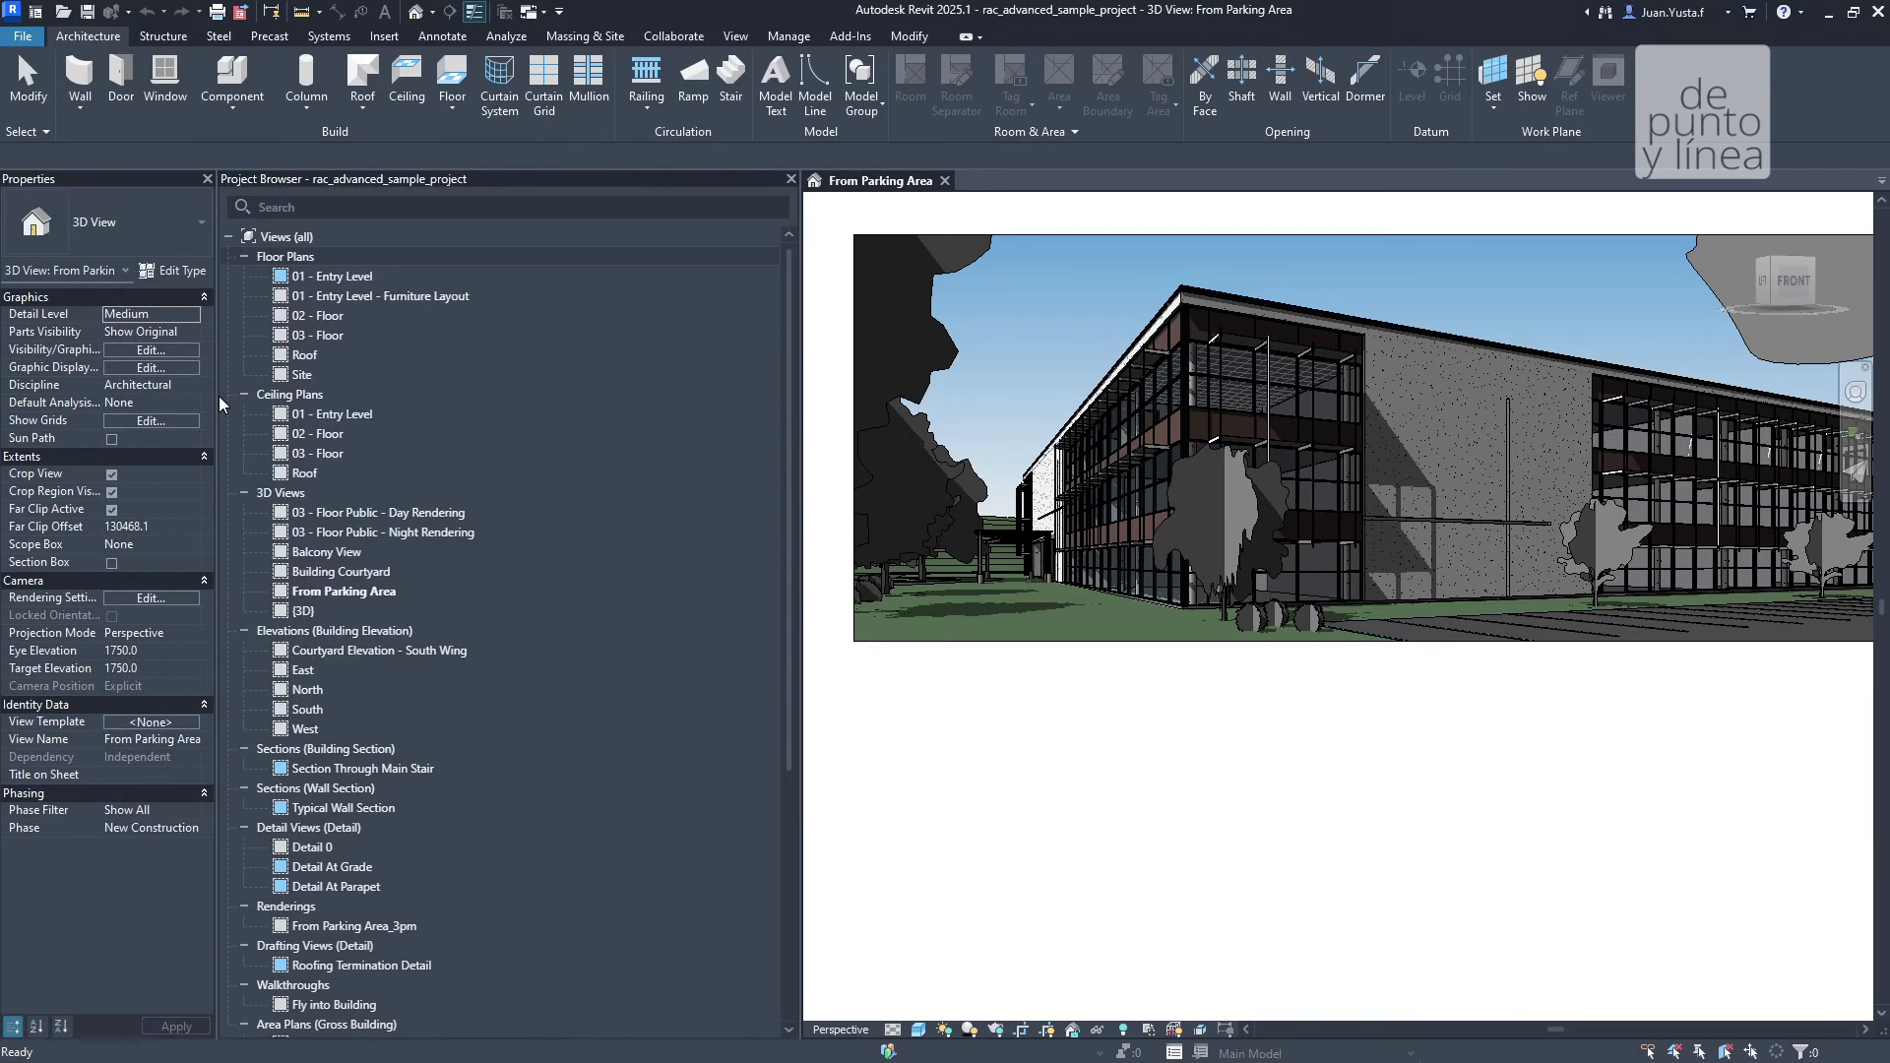
pyautogui.moveTo(218, 396); pyautogui.dragTo(261, 399)
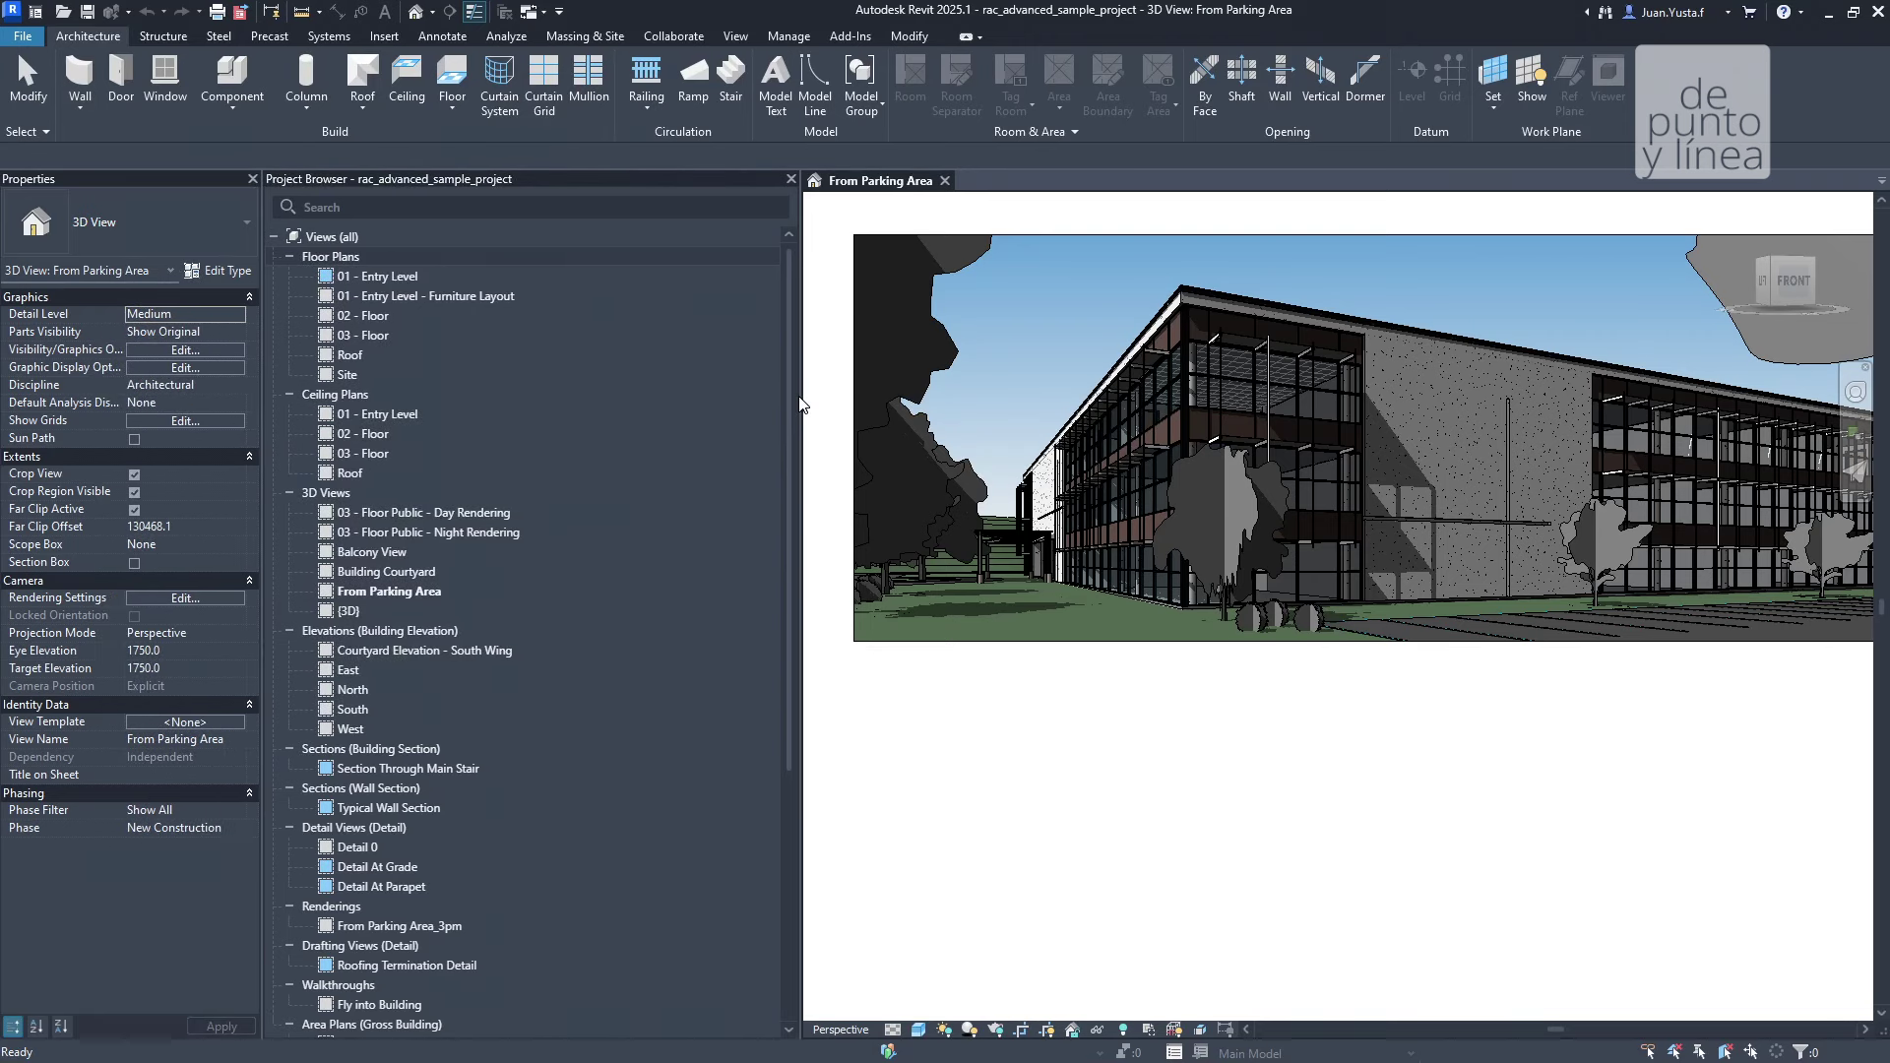
pyautogui.moveTo(800, 404); pyautogui.dragTo(586, 406)
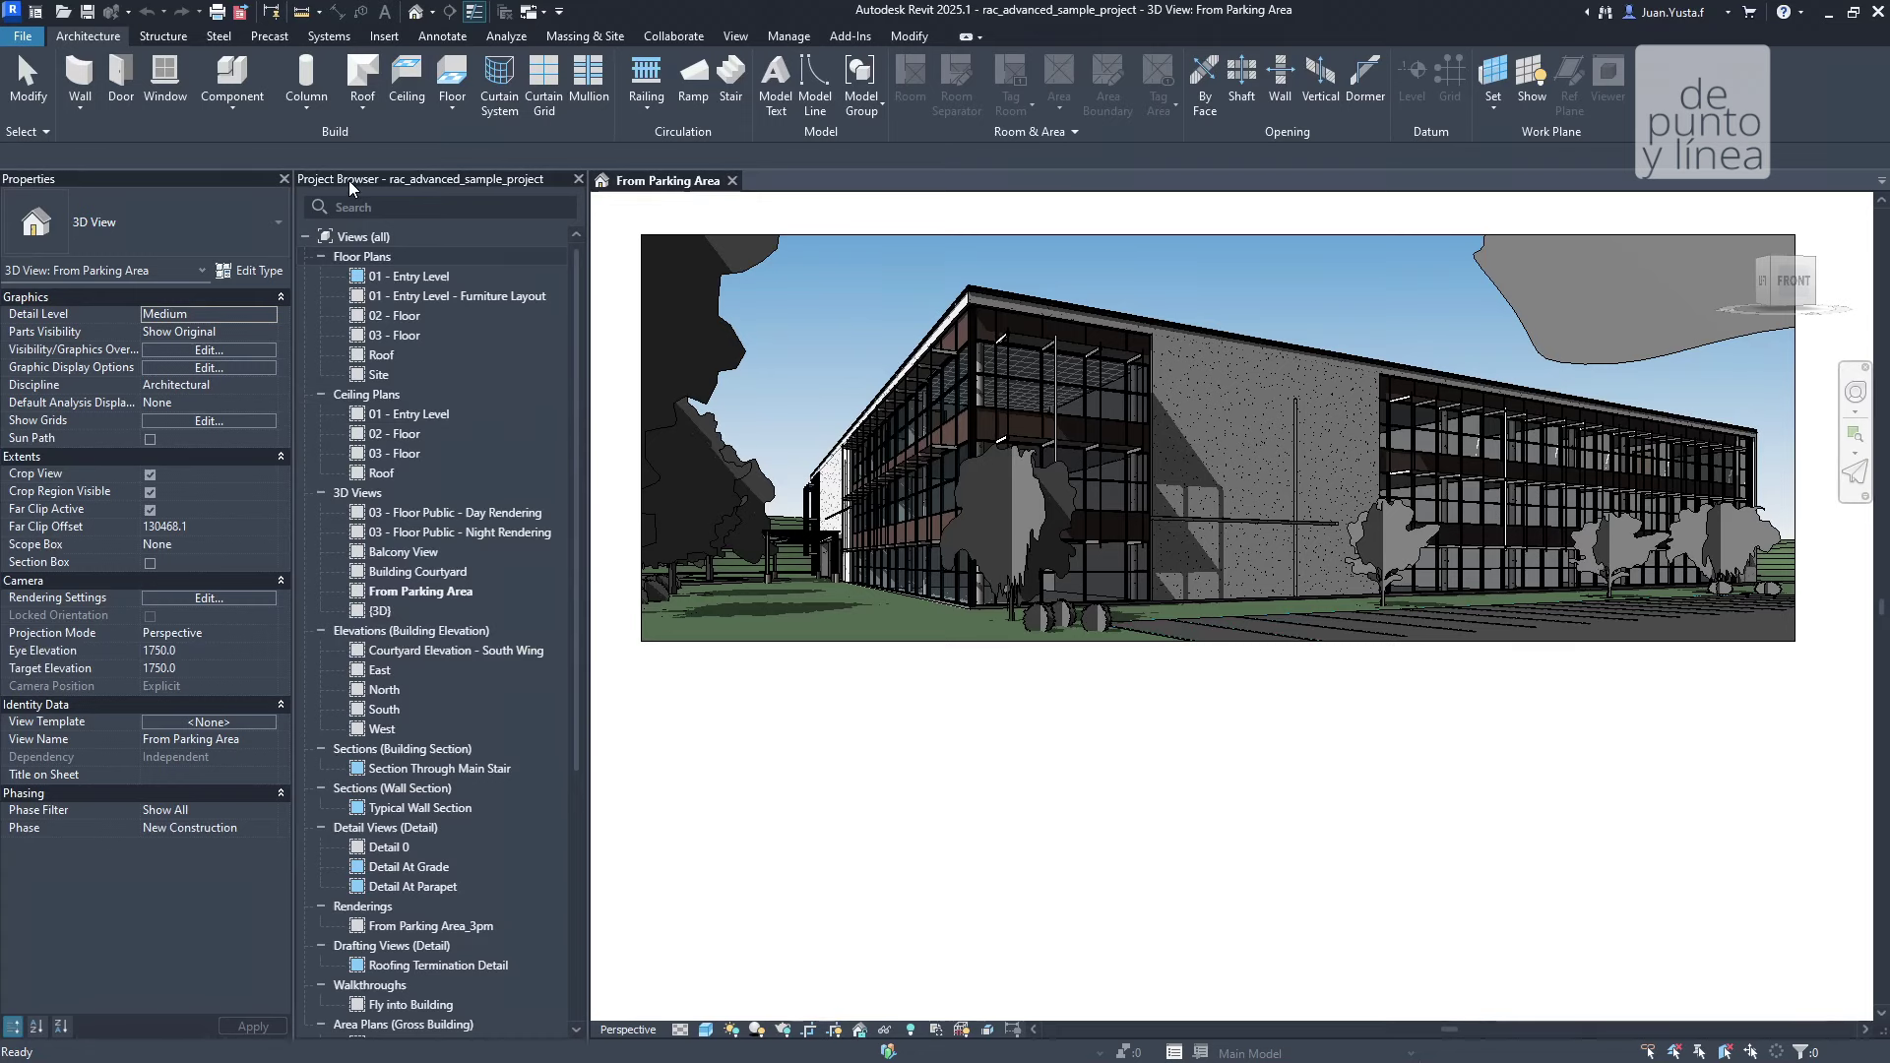
# Float the Project Browser, narrow Properties, then dock the browser narrower on the right edge
pyautogui.moveTo(351, 185); pyautogui.dragTo(618, 419)
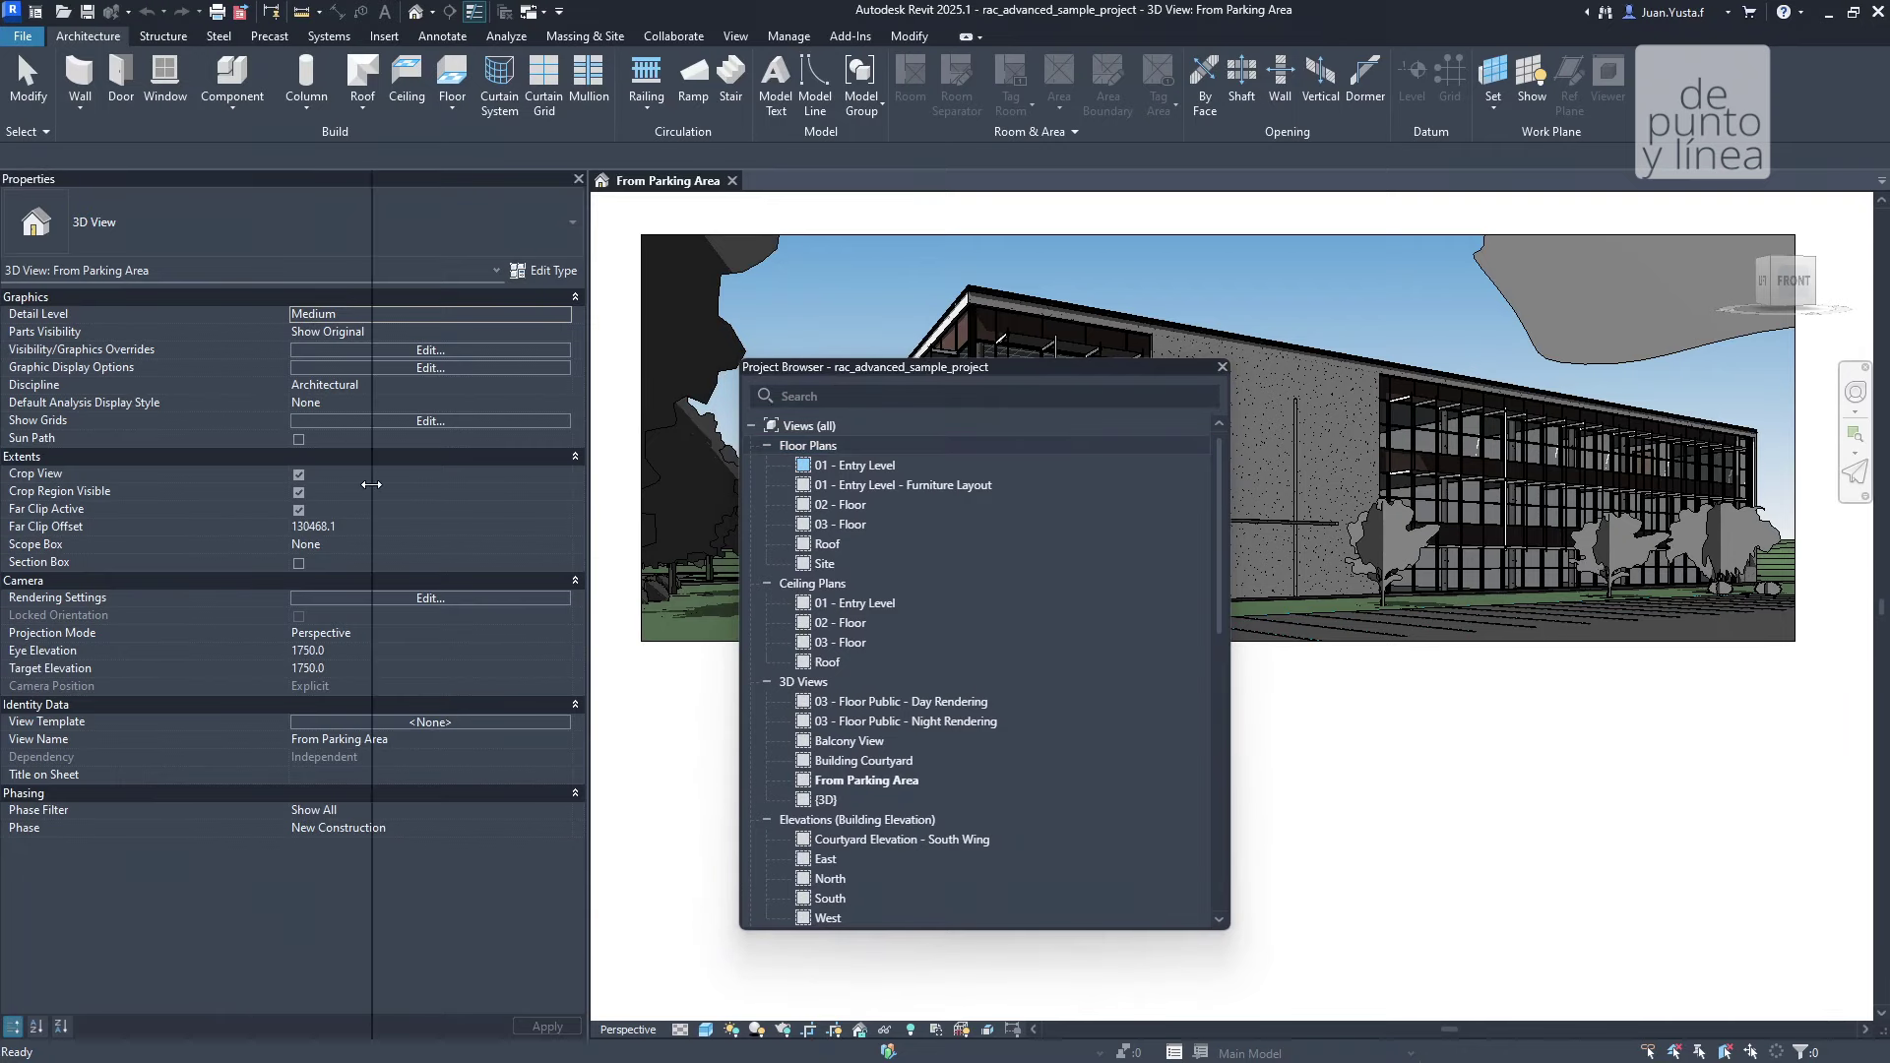
pyautogui.moveTo(306, 444); pyautogui.dragTo(372, 444)
pyautogui.moveTo(811, 360); pyautogui.dragTo(778, 348)
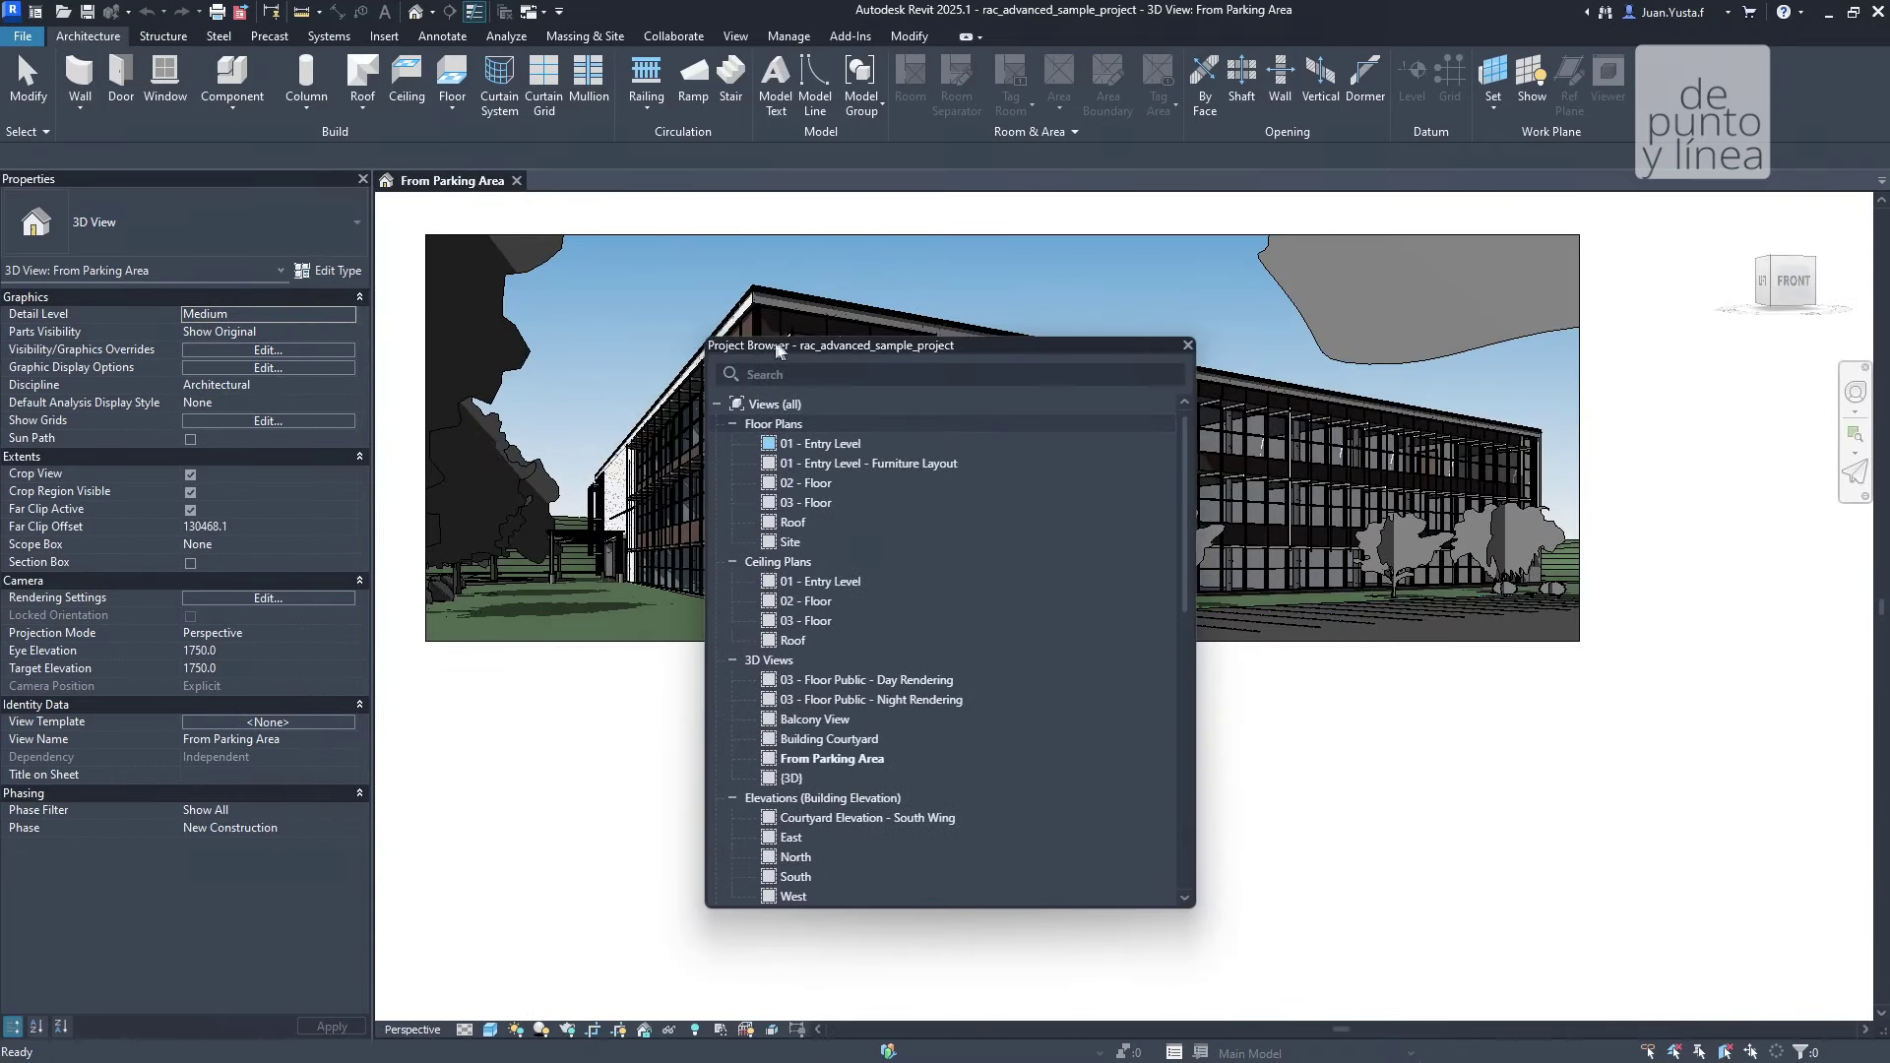
pyautogui.moveTo(783, 348); pyautogui.dragTo(1889, 393)
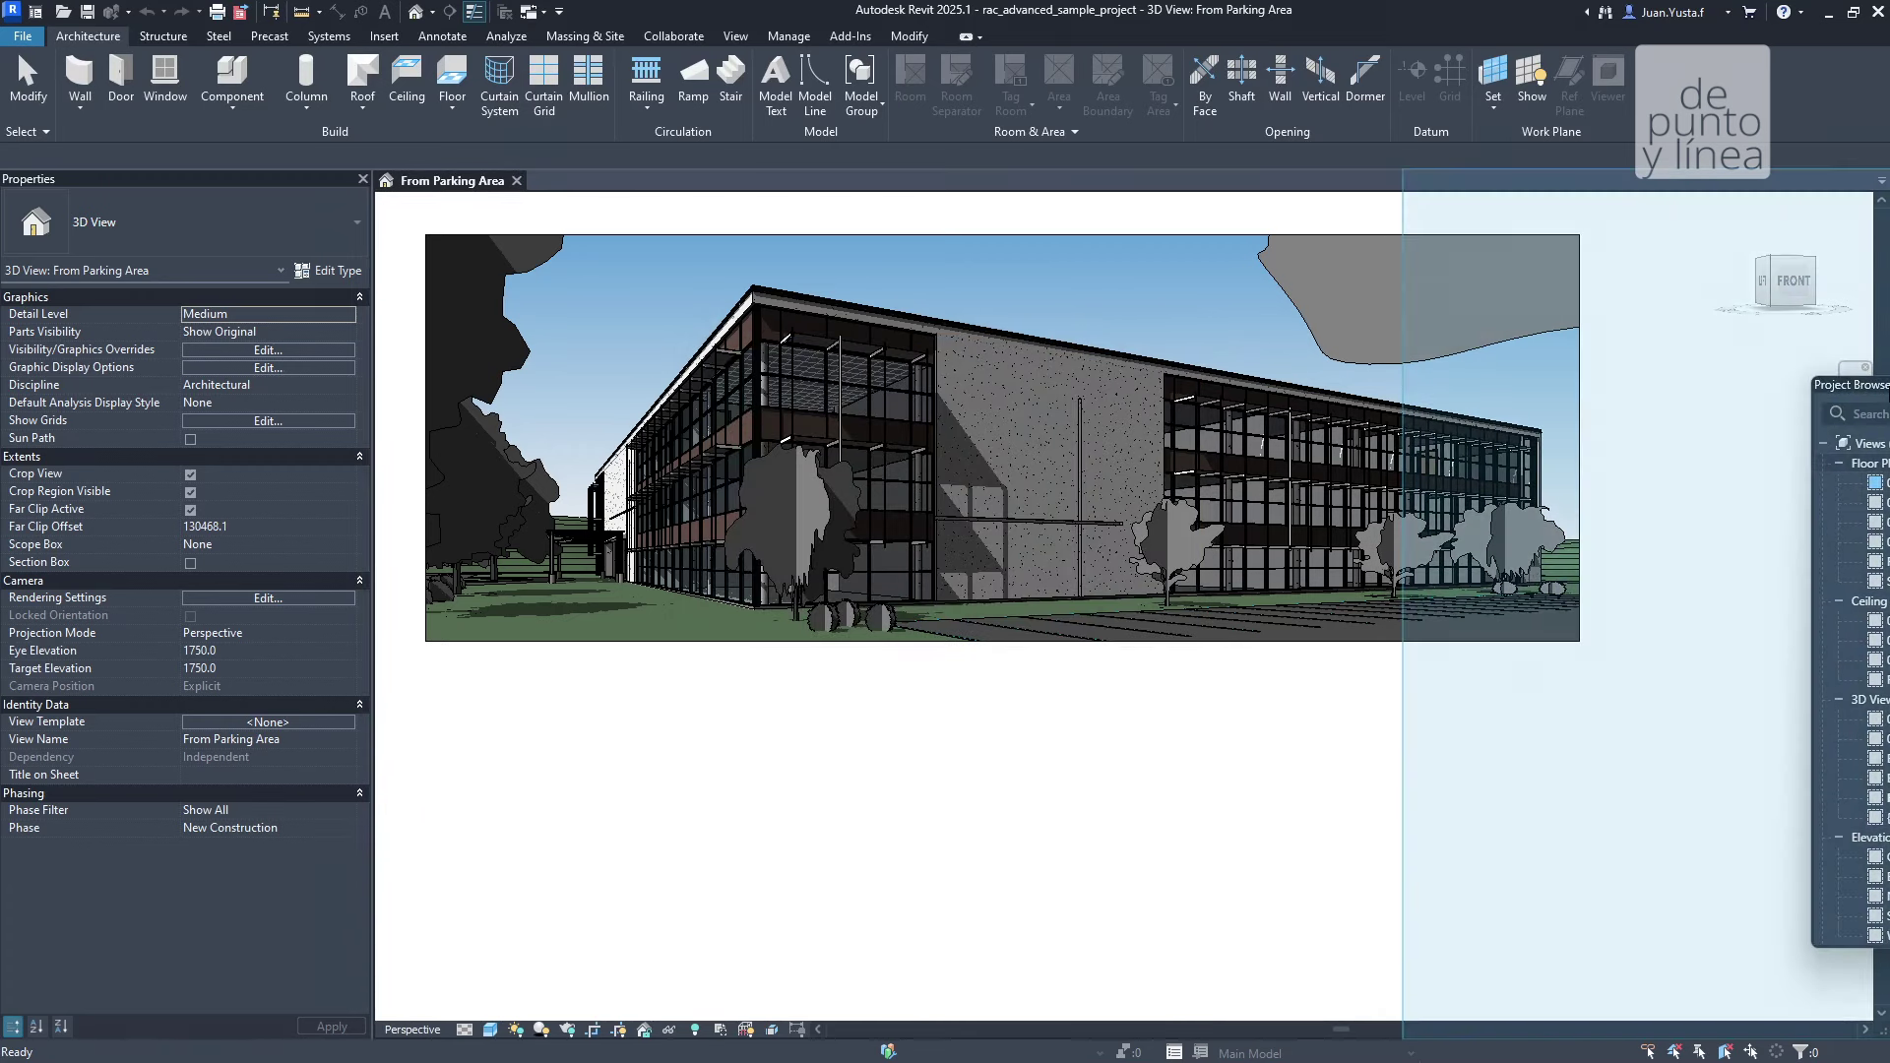
pyautogui.moveTo(1889, 393)
pyautogui.mouseDown()
pyautogui.moveTo(1732, 395)
pyautogui.moveTo(1776, 310)
pyautogui.mouseUp()
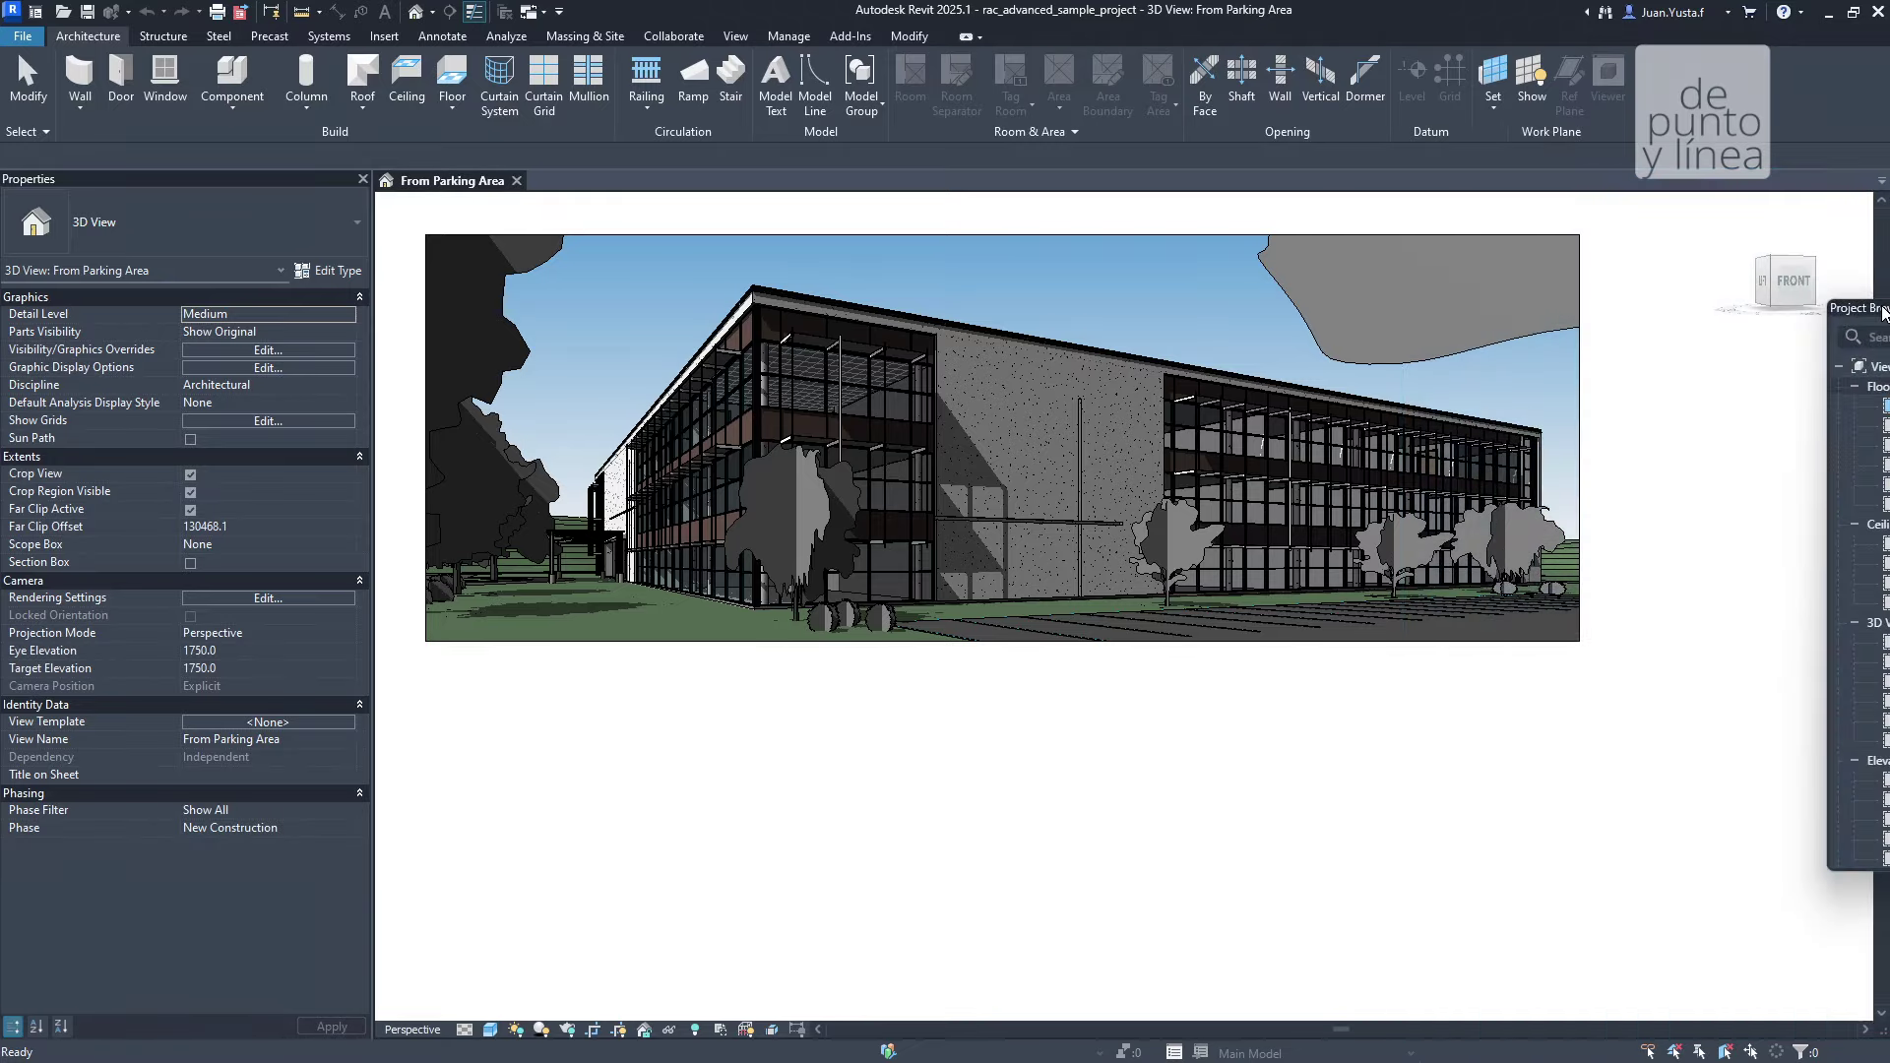
pyautogui.moveTo(1776, 310); pyautogui.dragTo(1887, 301)
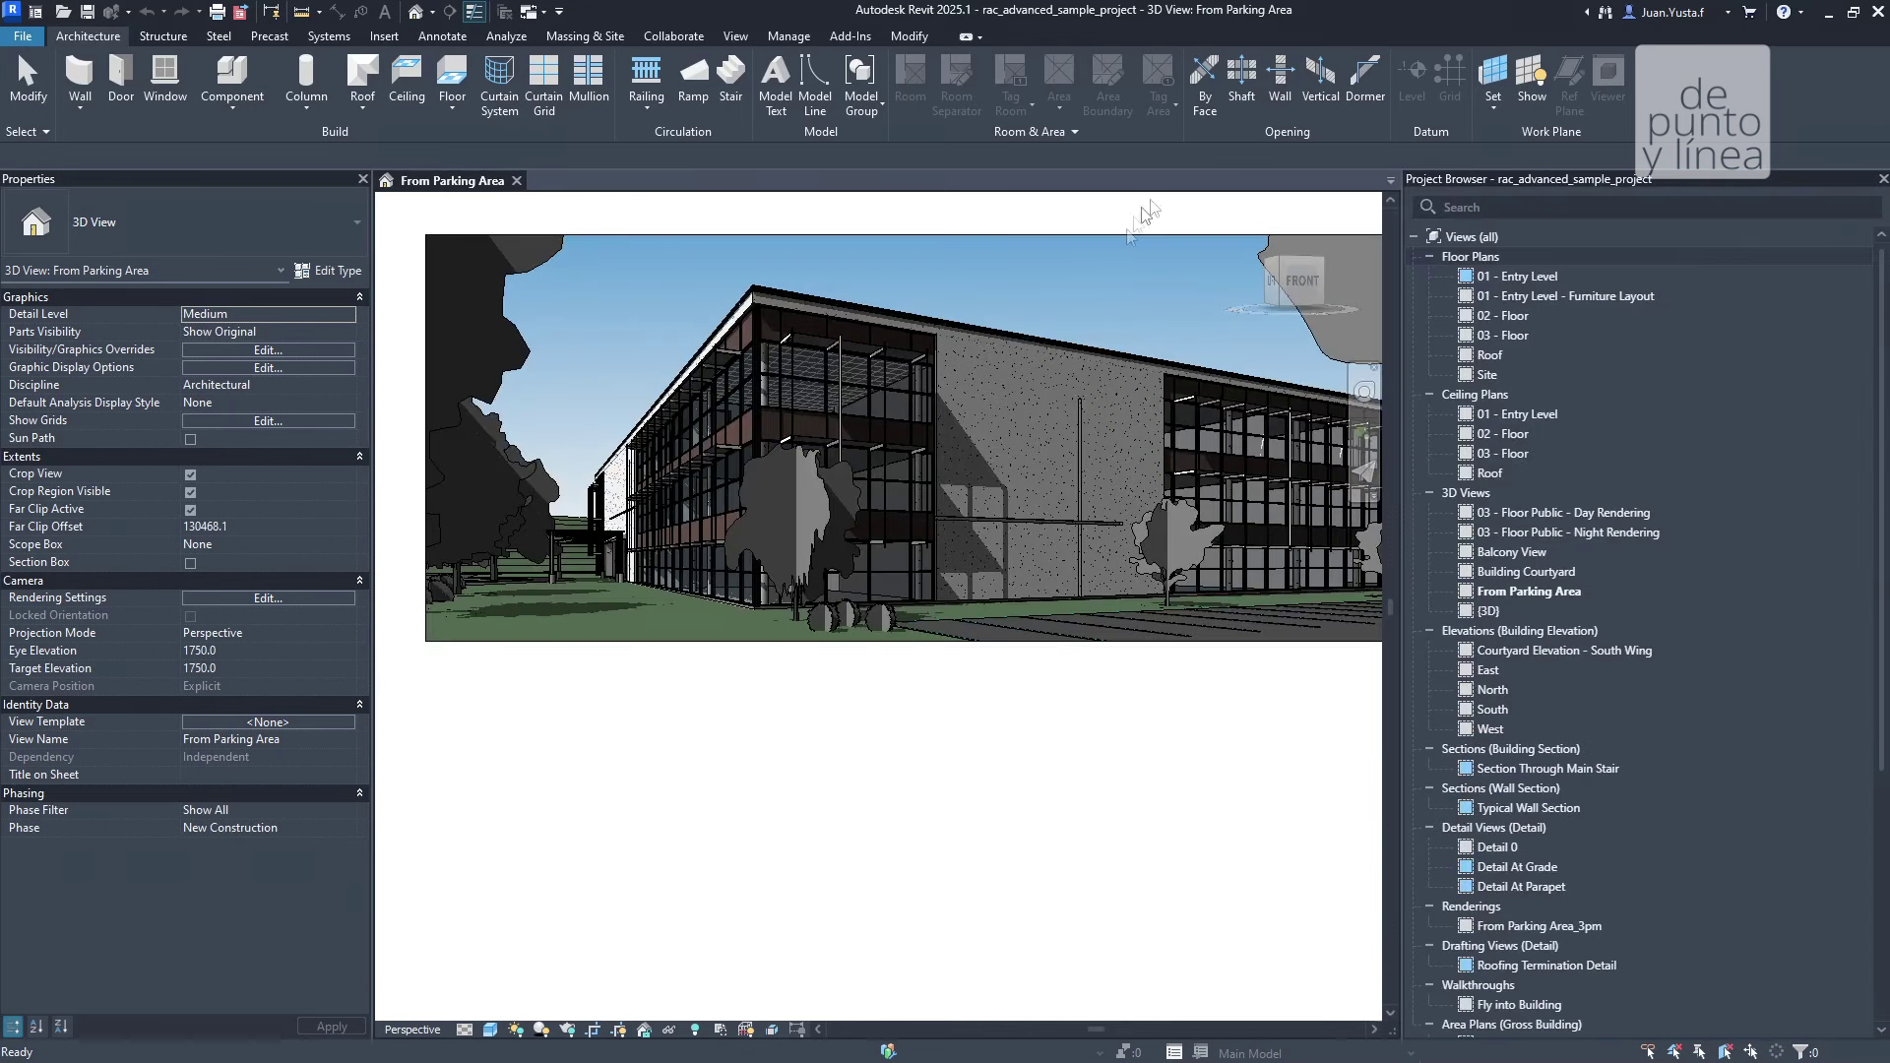
pyautogui.moveTo(1418, 300); pyautogui.dragTo(1600, 301)
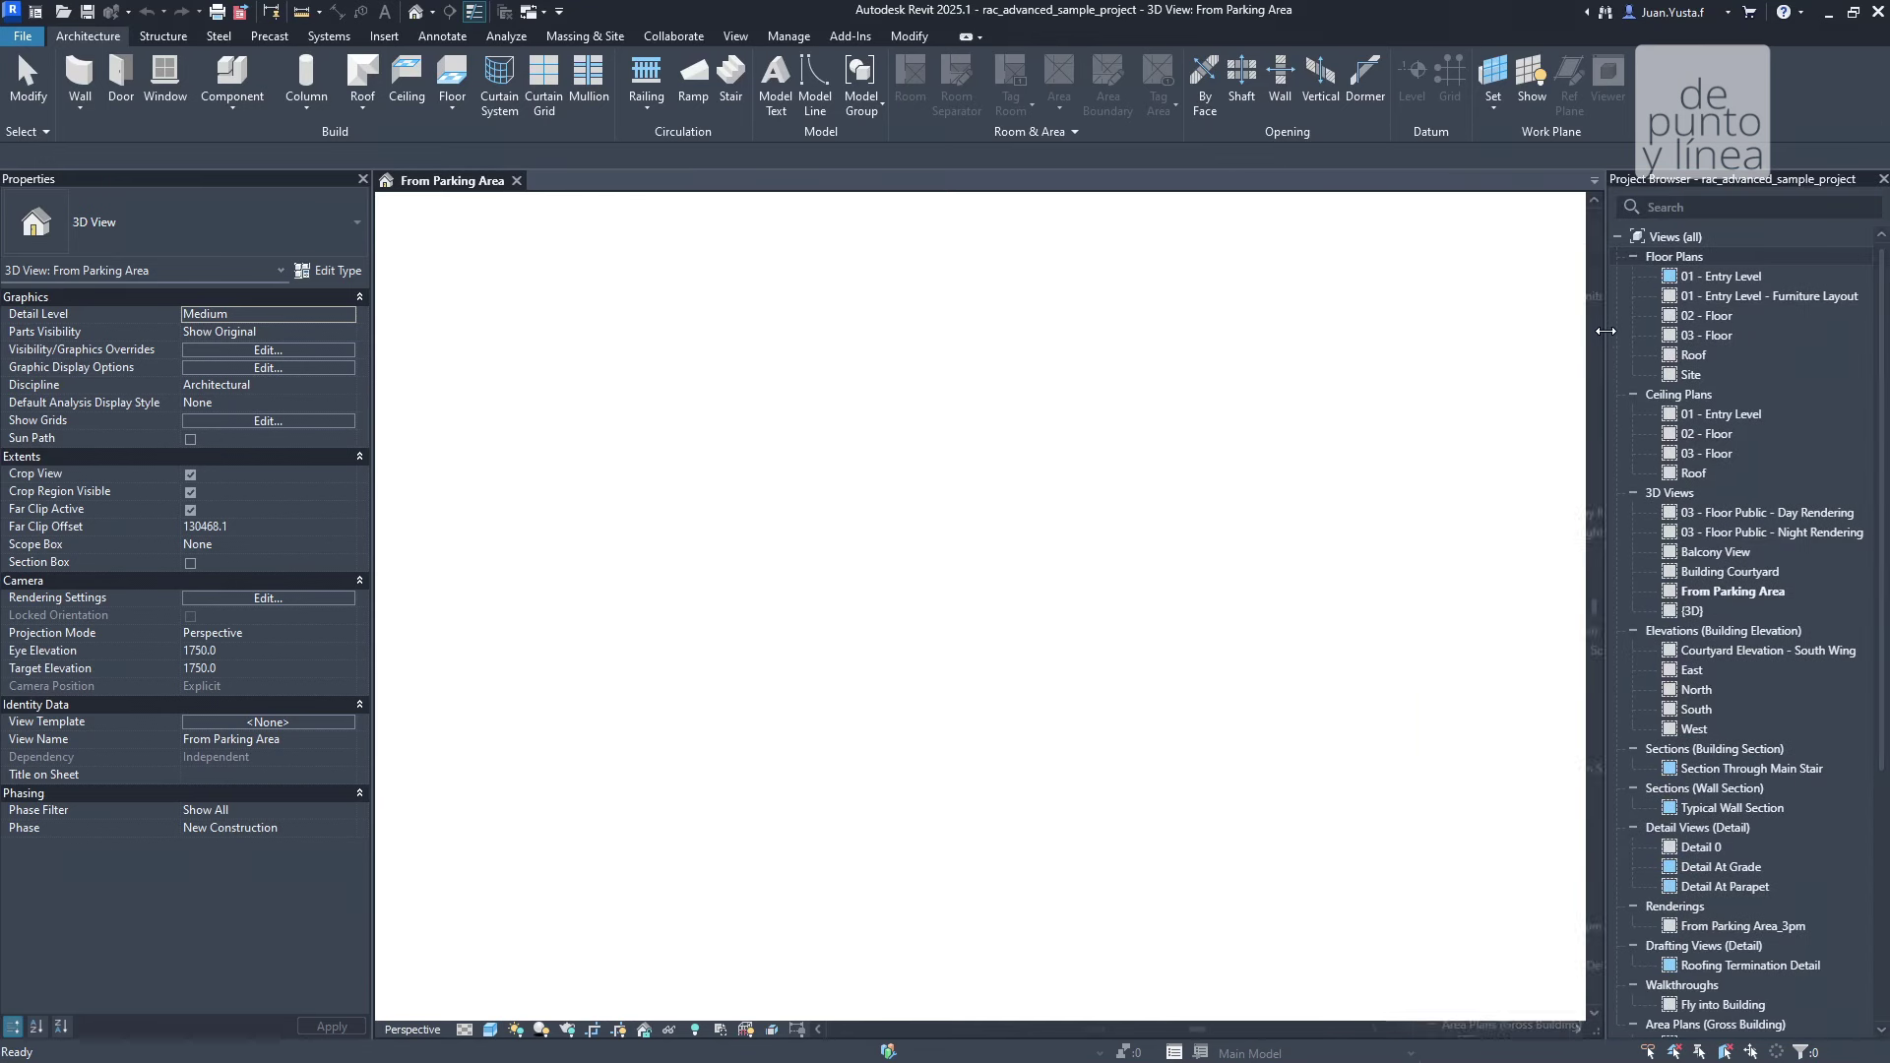
# Undock and redock the Project Browser on the right, narrow it, then zoom to fit with ZF
pyautogui.moveTo(1691, 186)
pyautogui.mouseDown()
pyautogui.moveTo(1703, 240)
pyautogui.moveTo(1613, 211)
pyautogui.mouseUp()
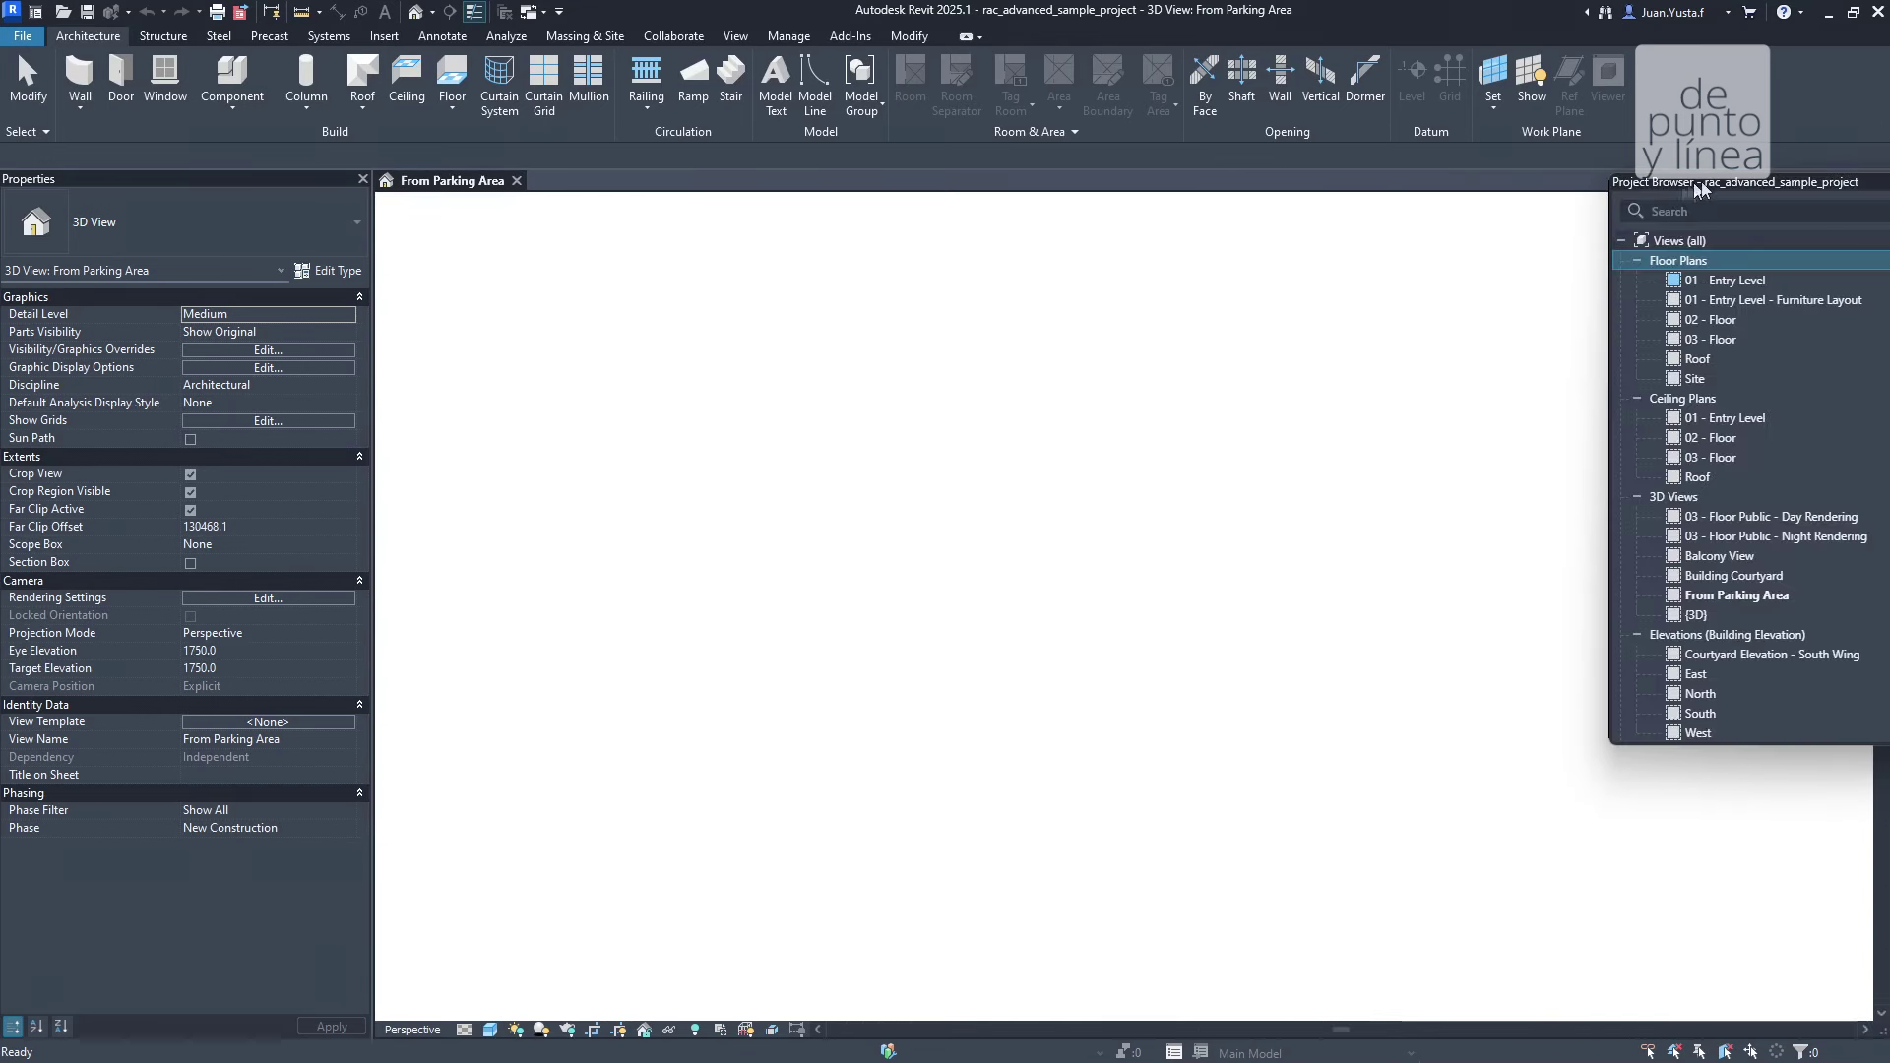
pyautogui.moveTo(1553, 203); pyautogui.dragTo(1515, 214)
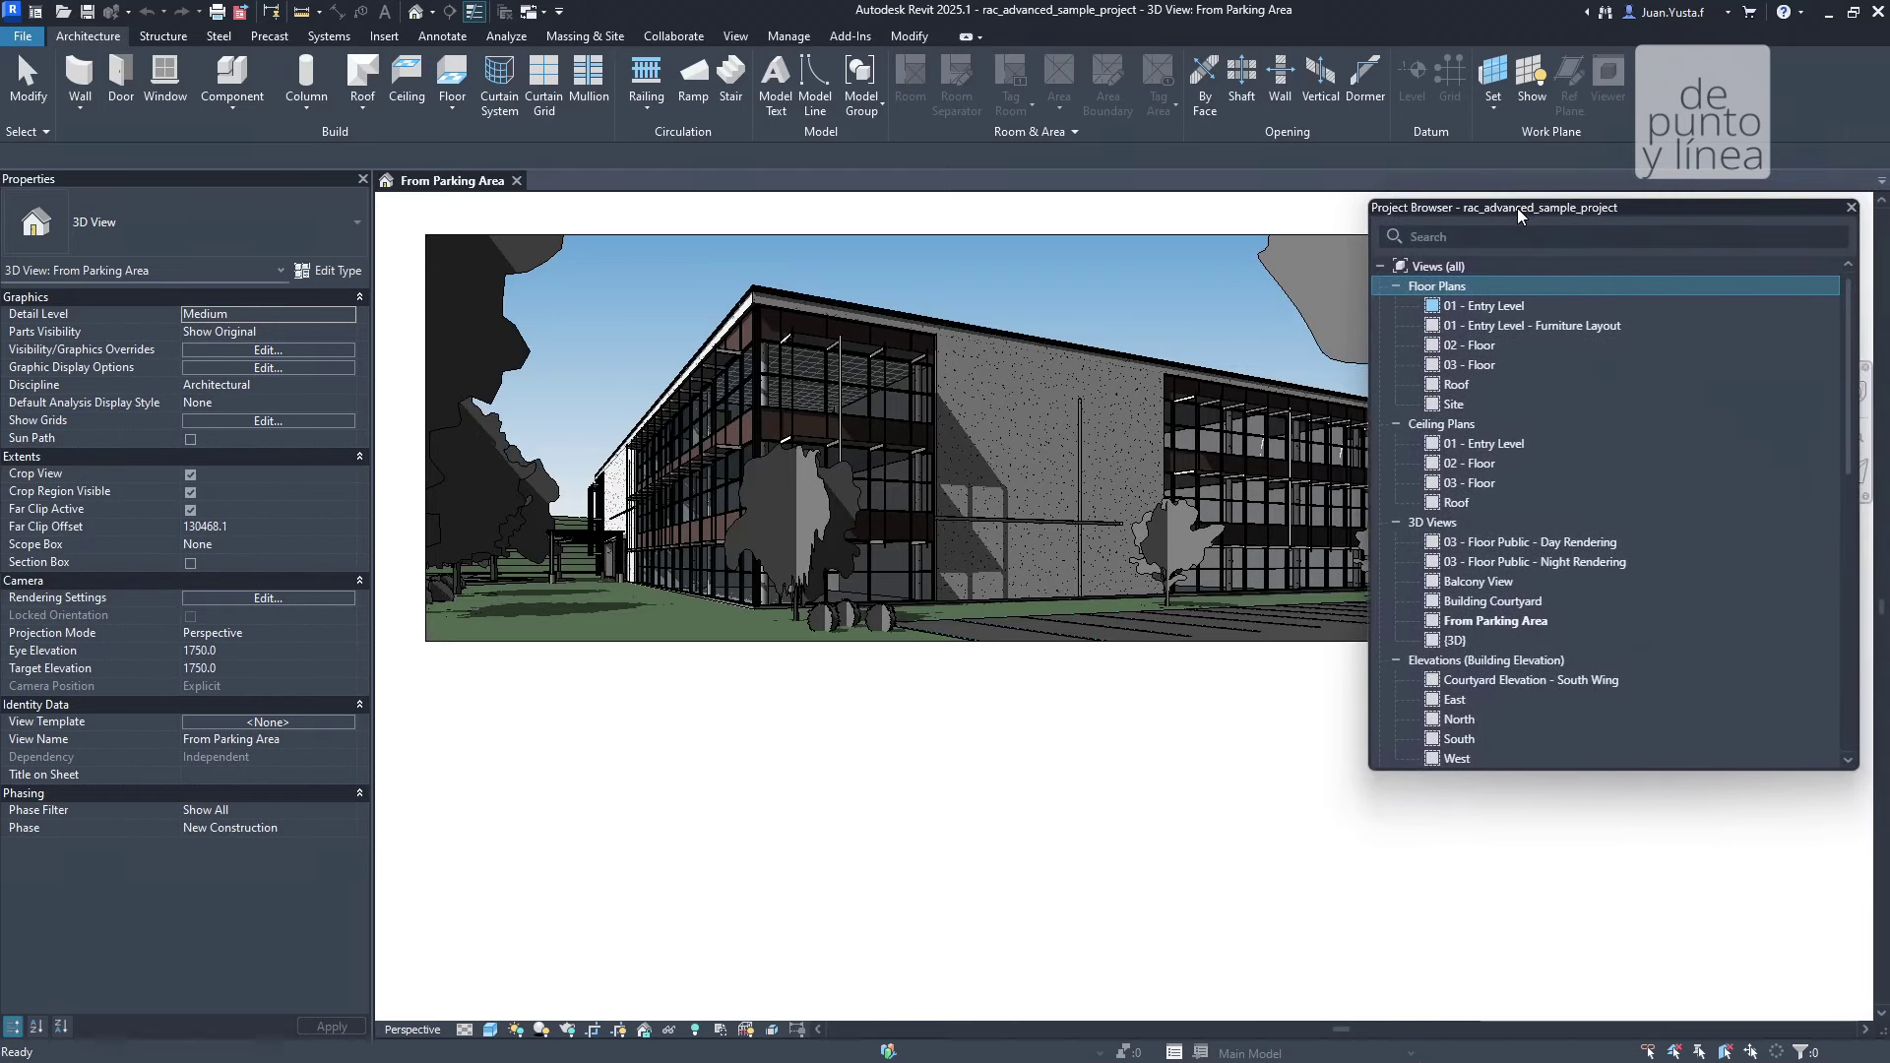
pyautogui.scroll(3, 1280, 413)
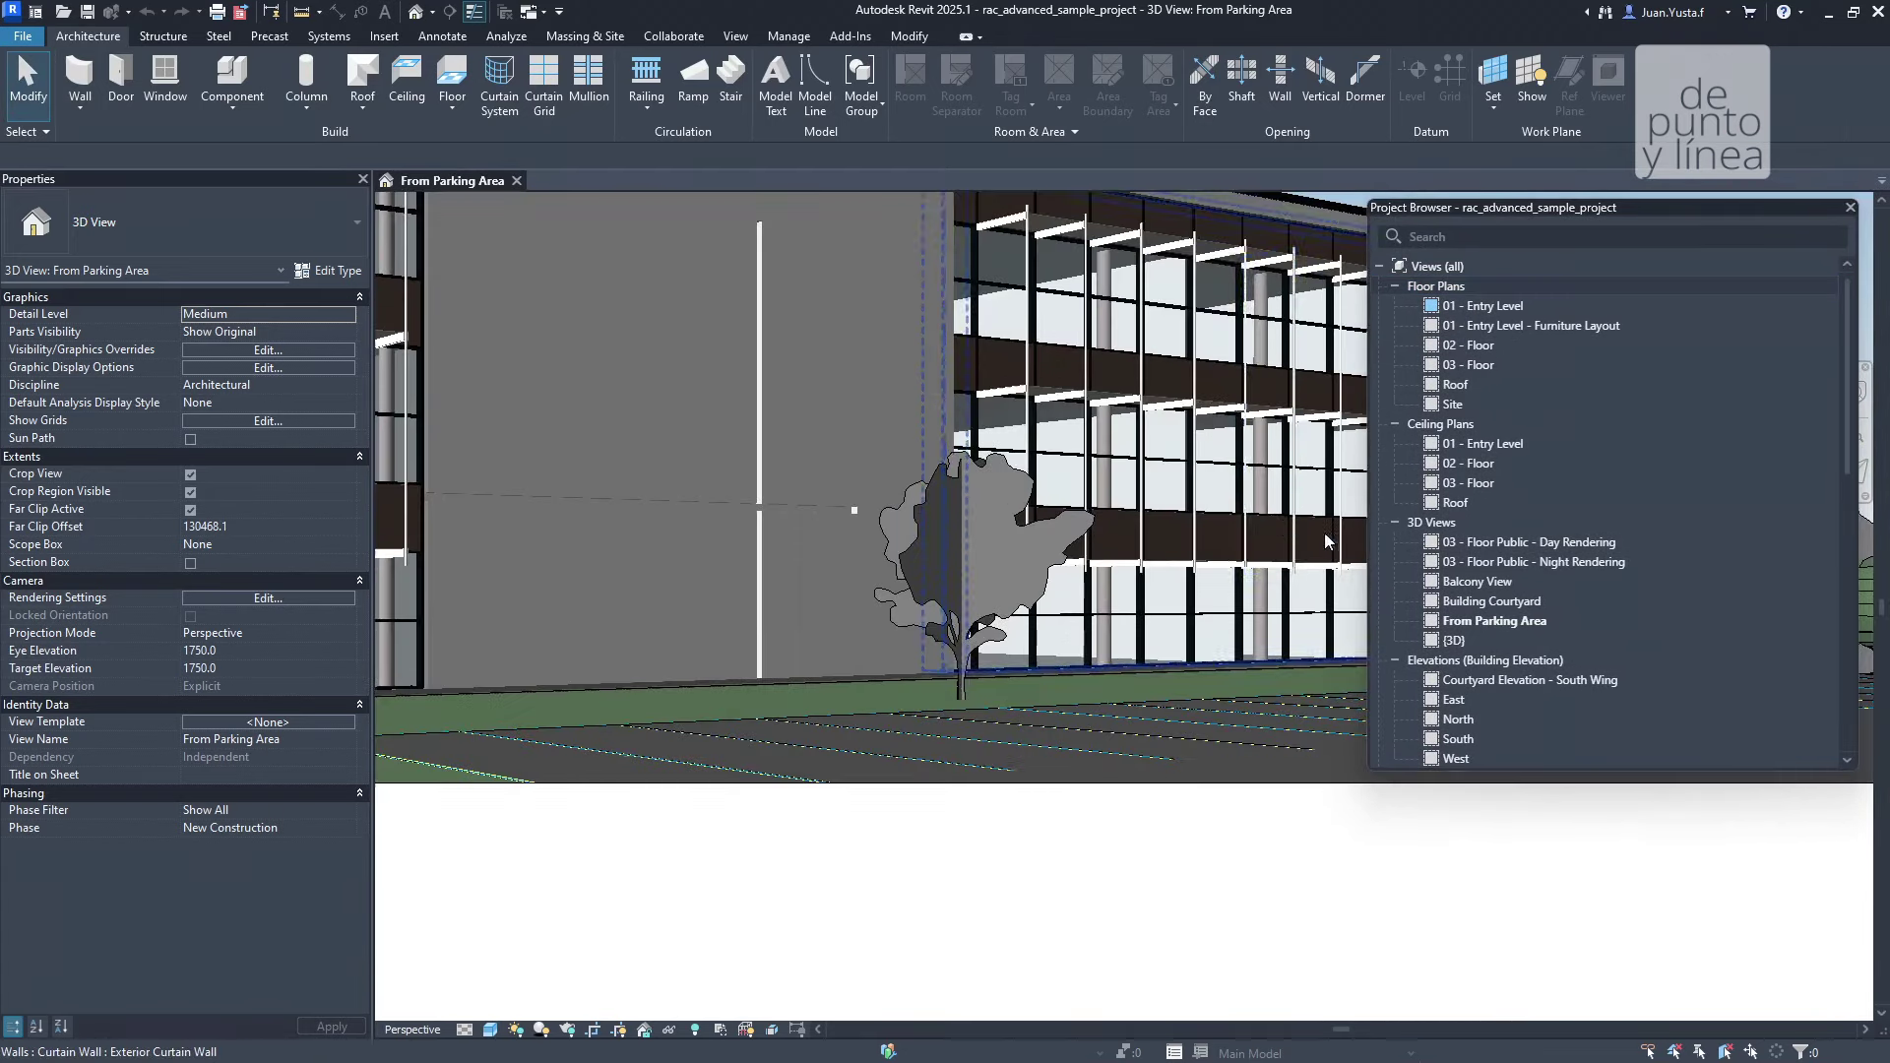
pyautogui.scroll(-5, 1280, 414)
pyautogui.moveTo(1429, 207); pyautogui.dragTo(1886, 299)
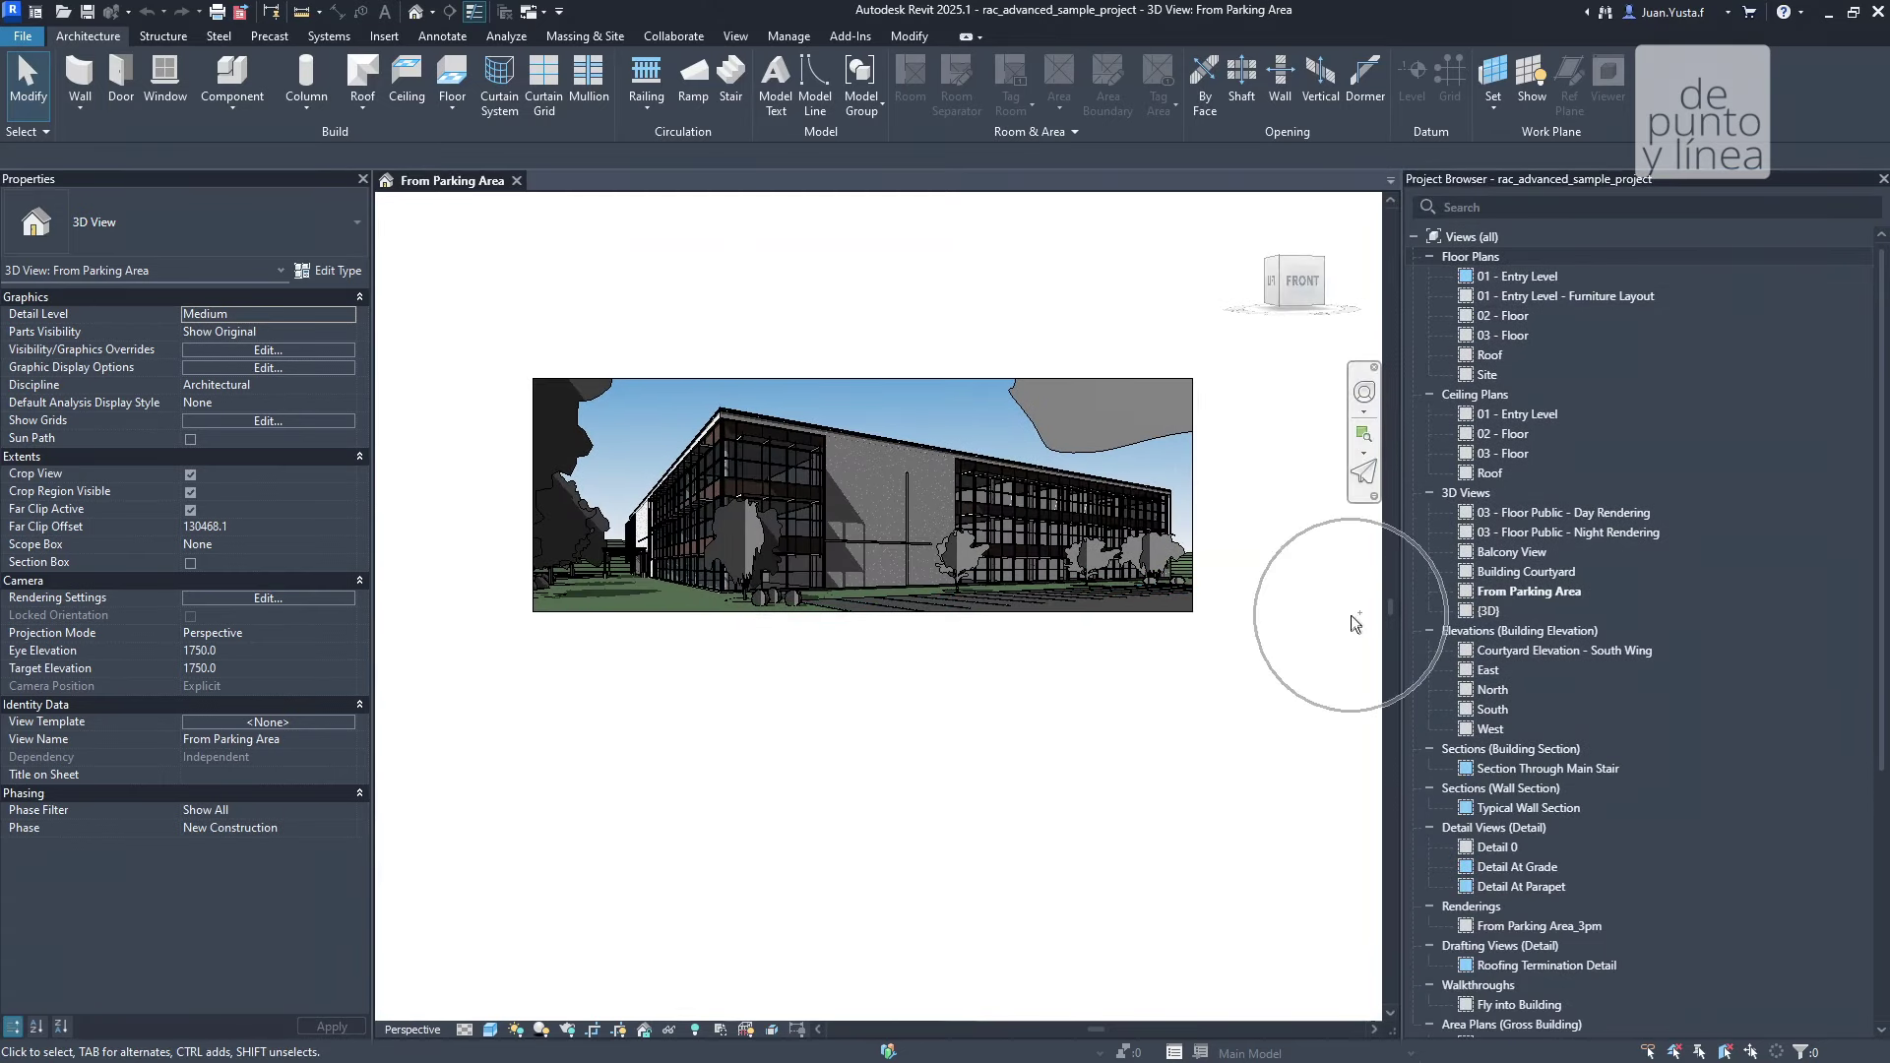
pyautogui.moveTo(1400, 589); pyautogui.dragTo(1561, 591)
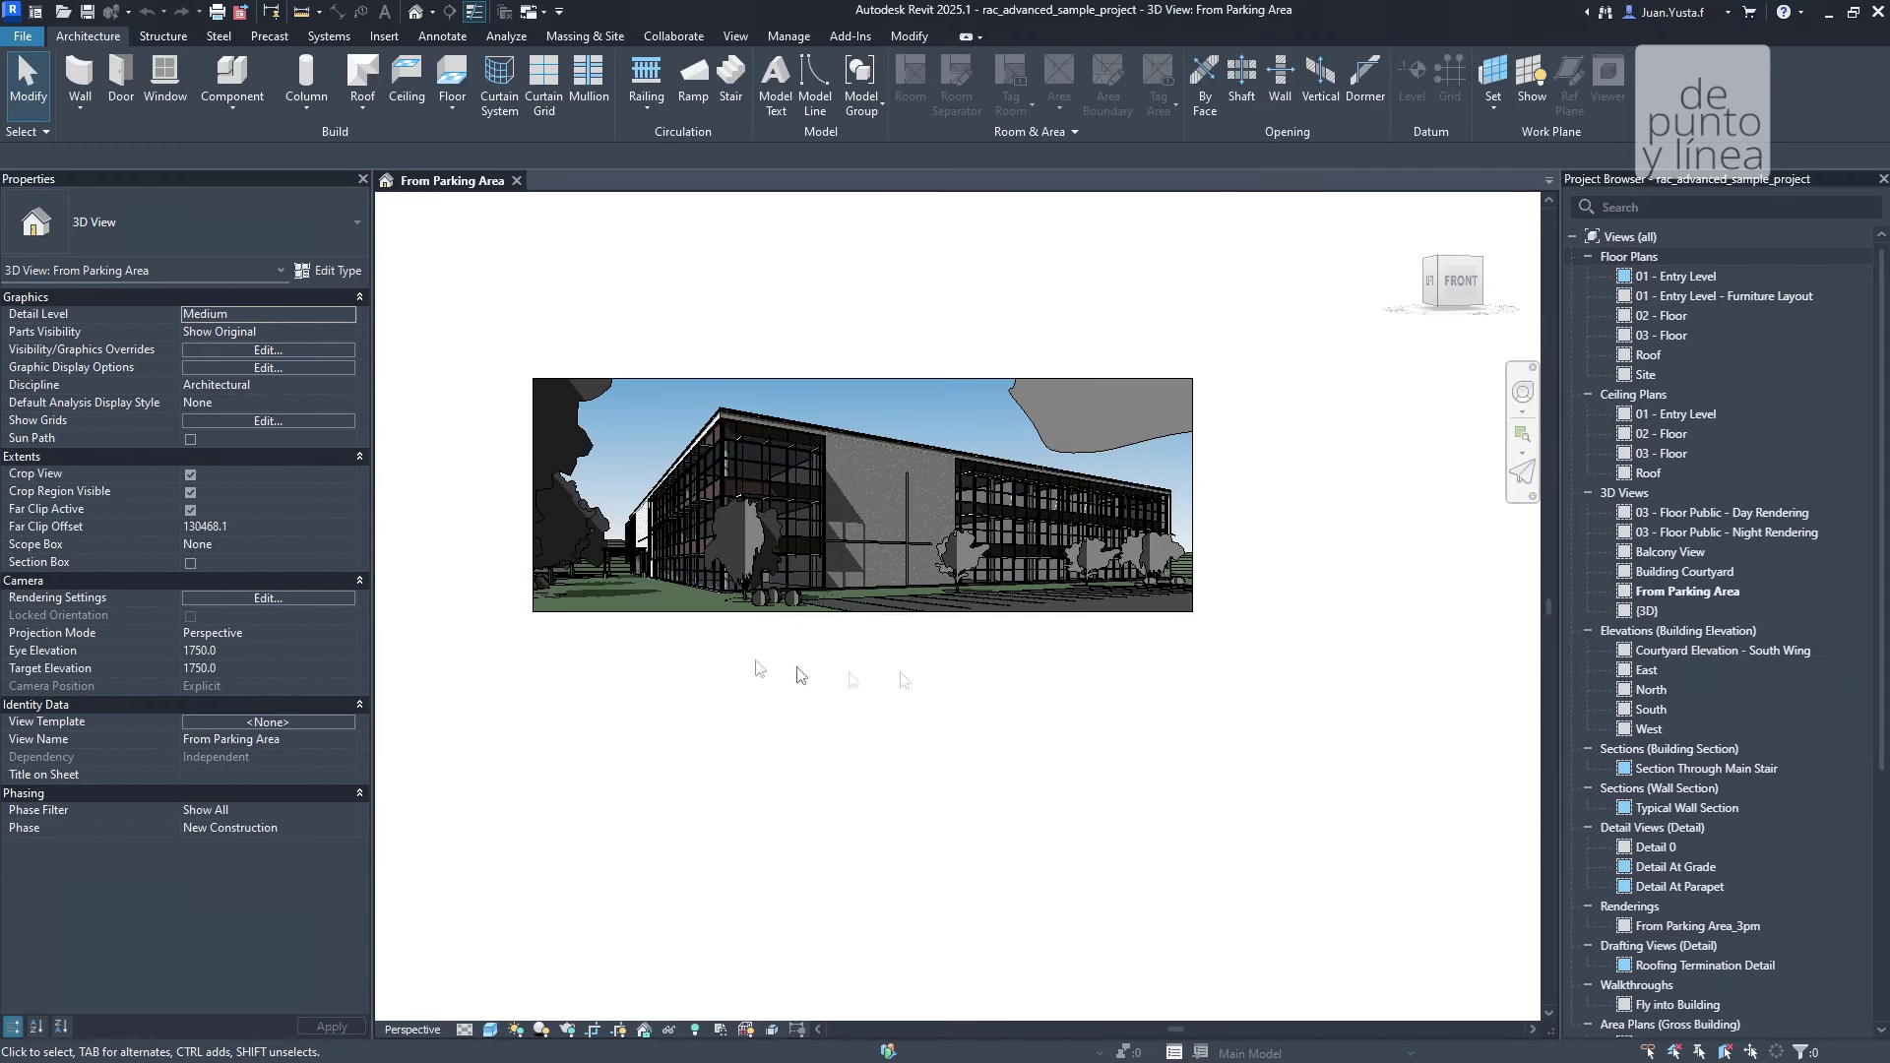
pyautogui.press('z')
pyautogui.press('f')
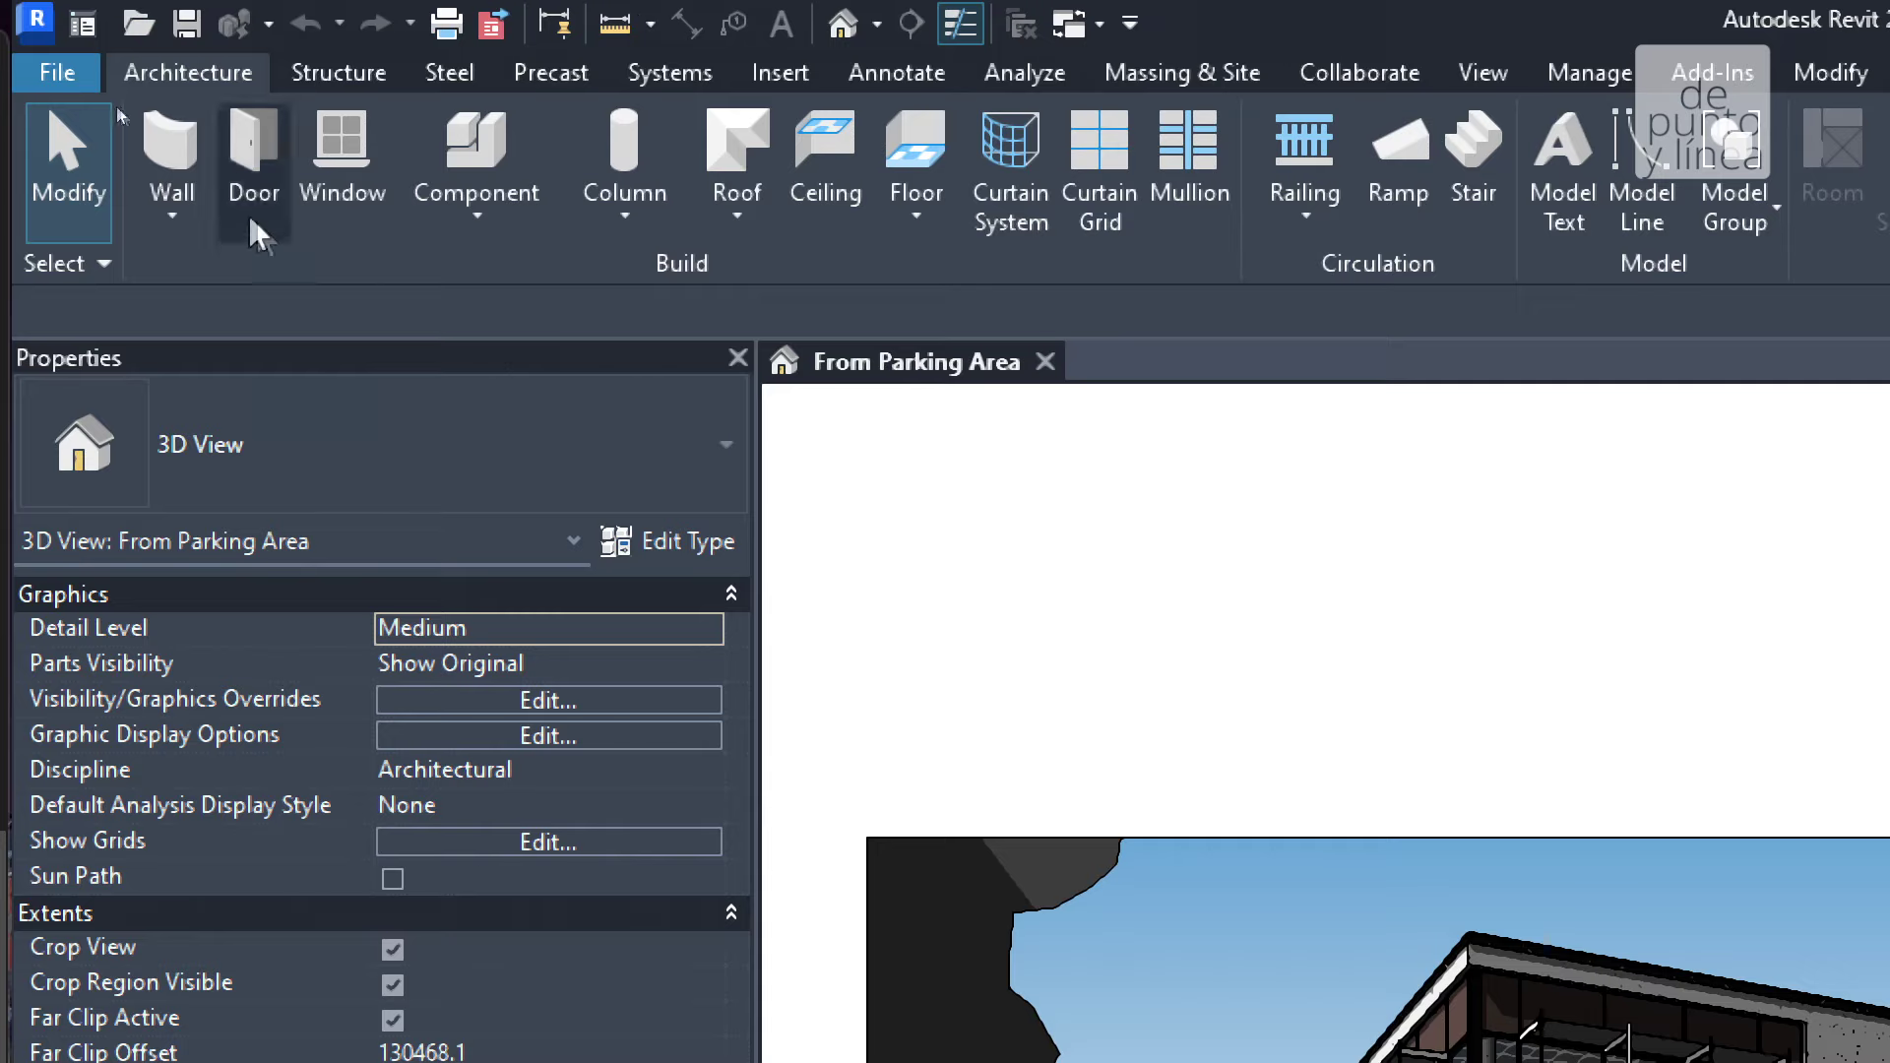
# Open the File menu to show the Recent Documents list
pyautogui.click(68, 75)
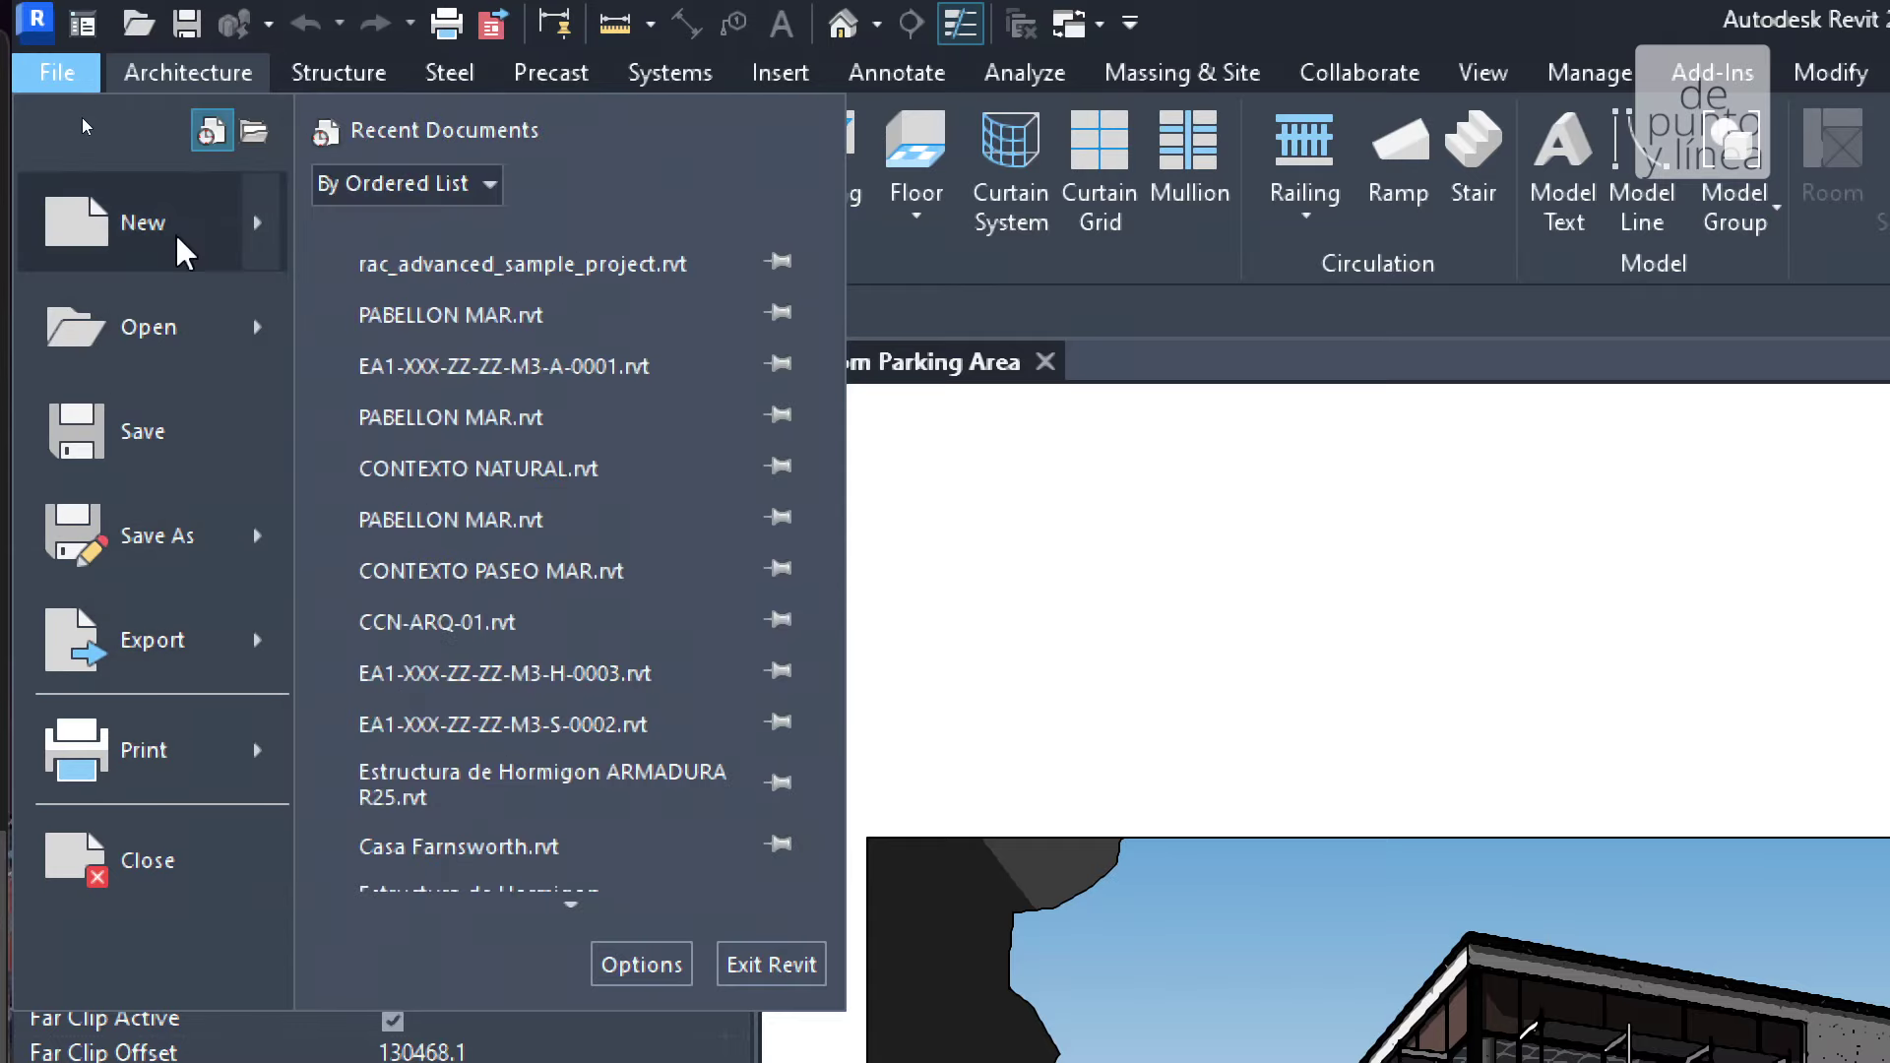
pyautogui.click(58, 85)
pyautogui.click(82, 73)
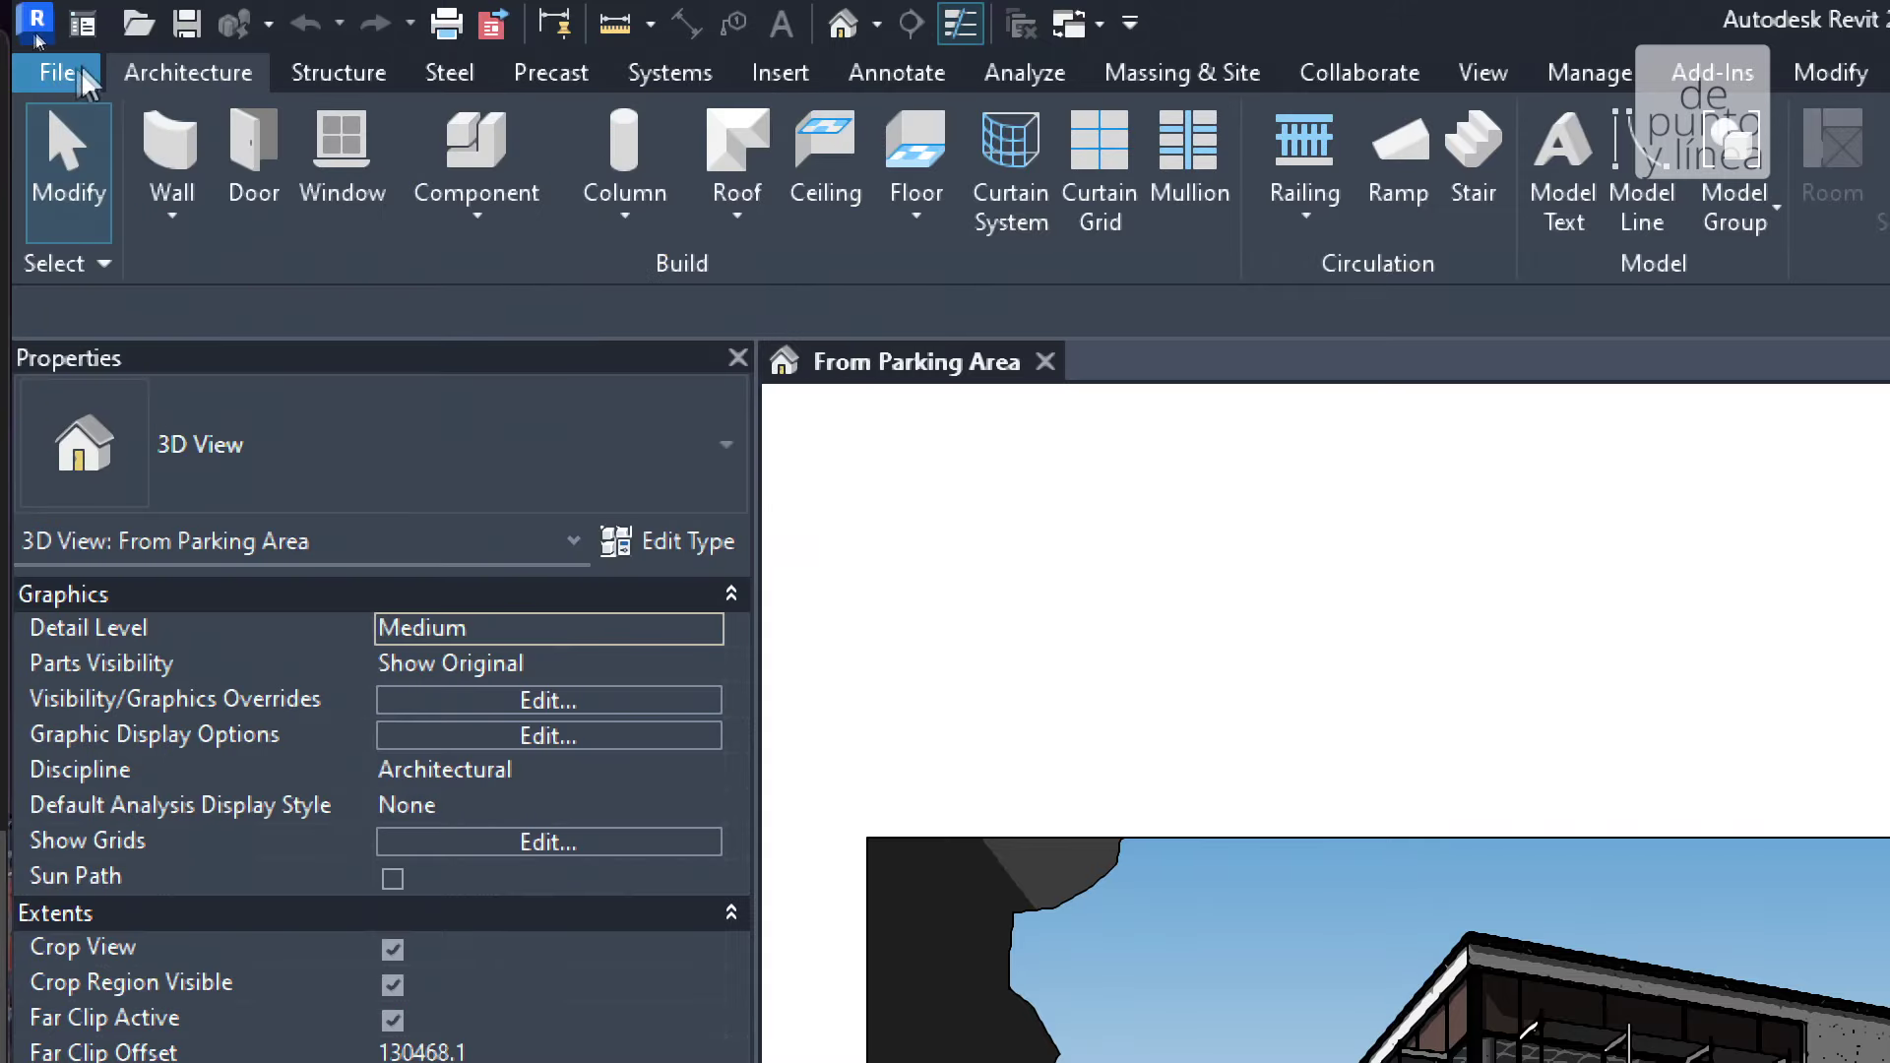
pyautogui.click(931, 258)
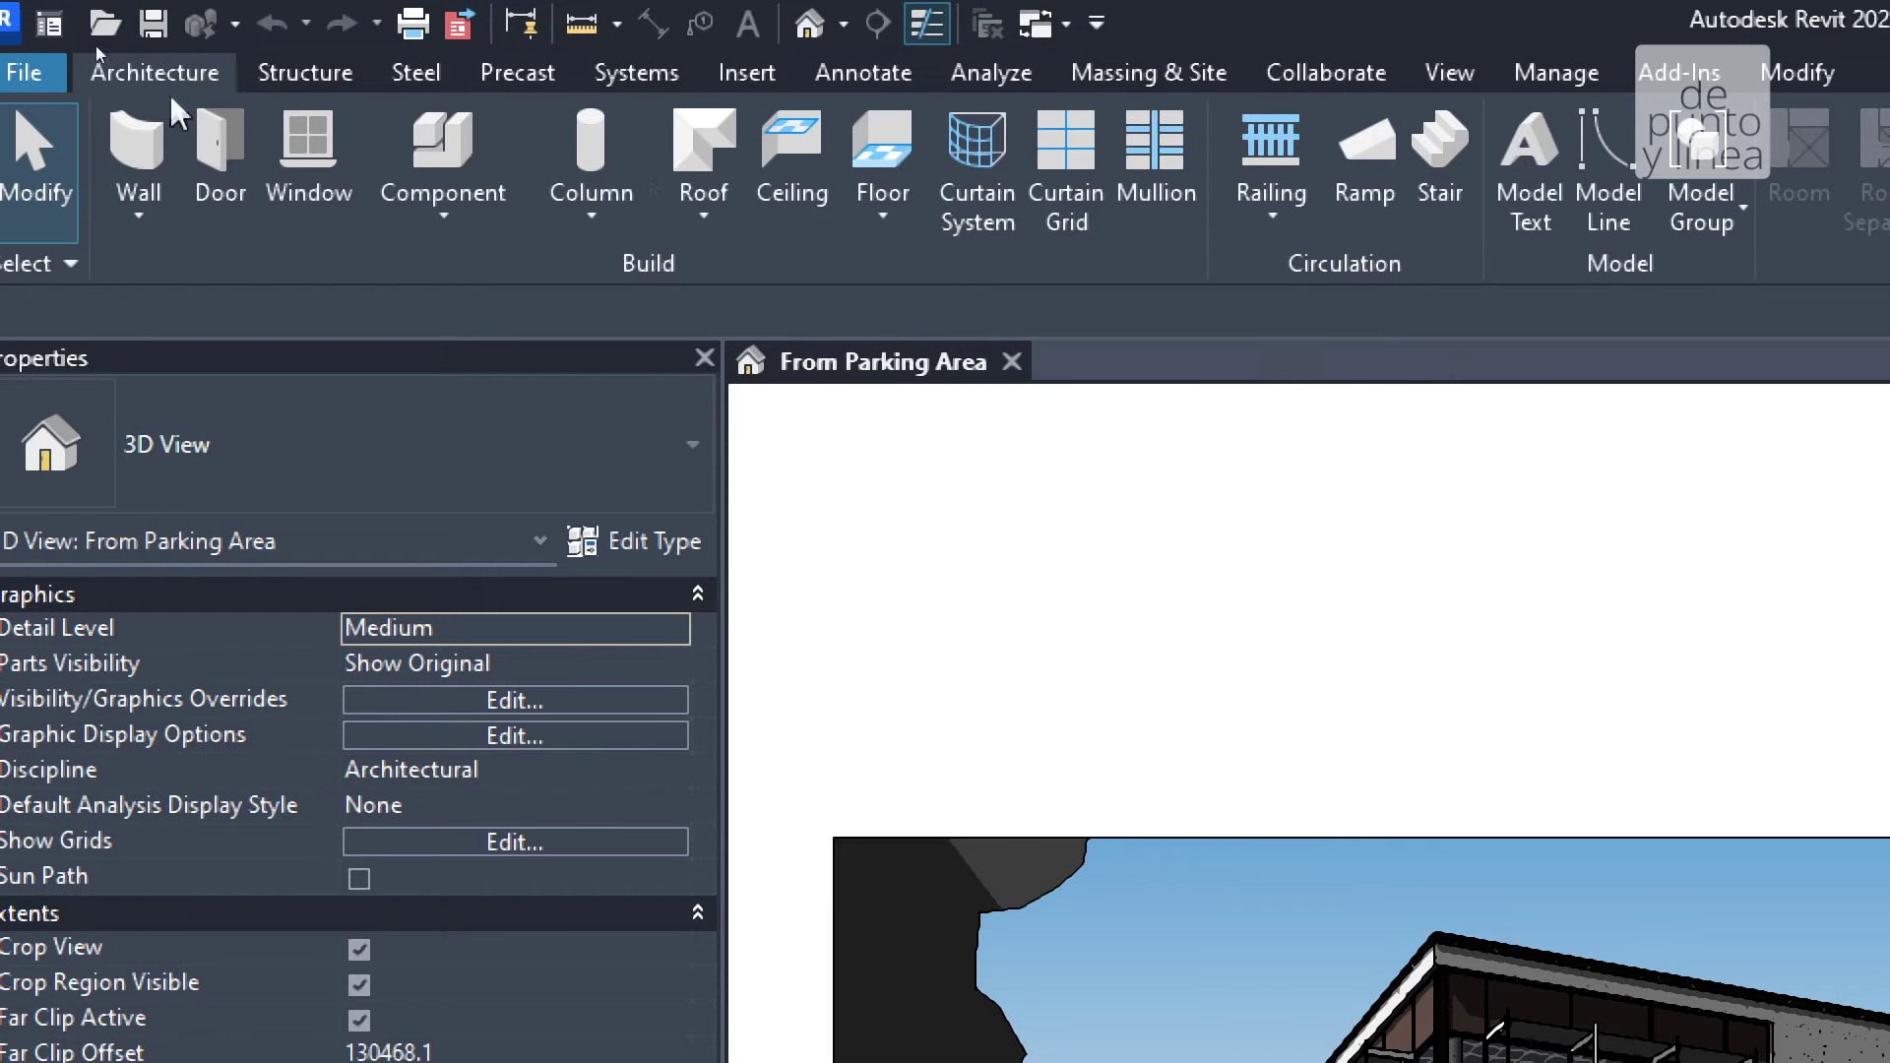
pyautogui.click(177, 77)
# Show the Structure tab tools, then the Steel fabrication tools
pyautogui.click(323, 71)
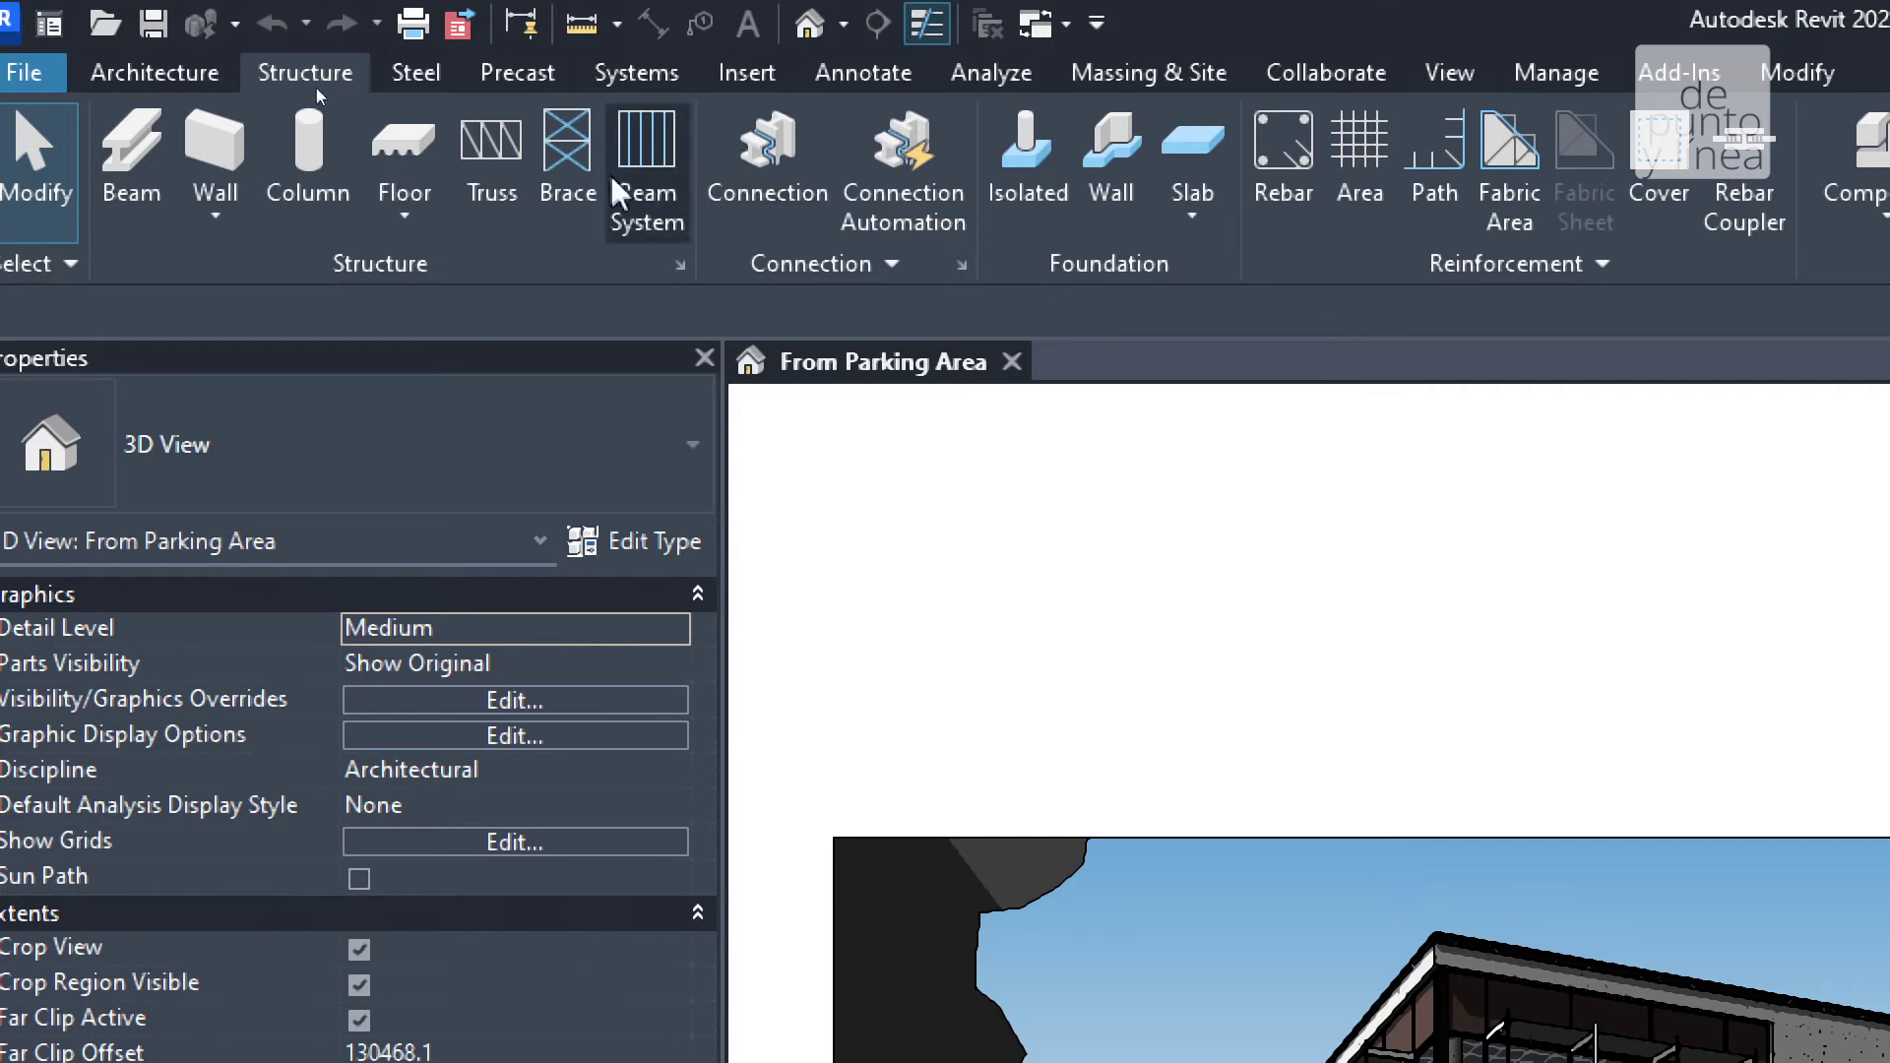
pyautogui.click(440, 75)
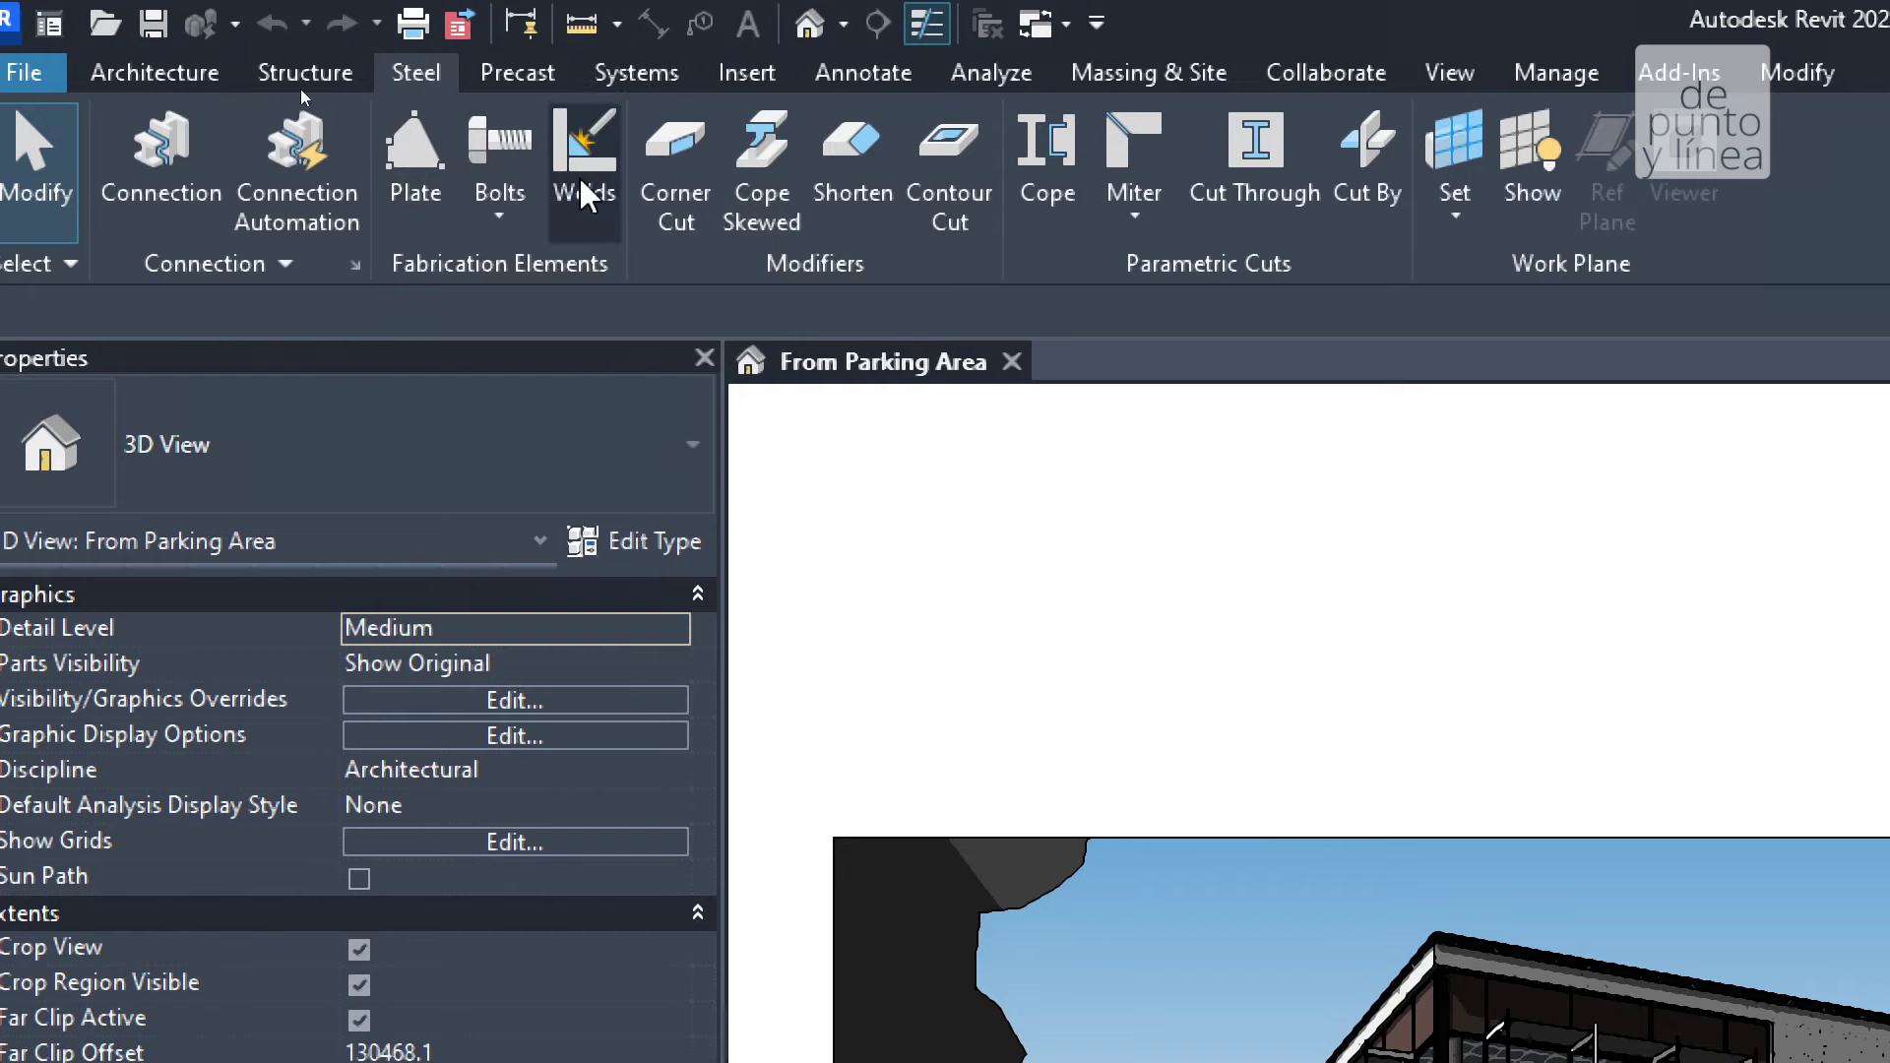
# Look over the Precast tab tools, then show the Systems tab tools
pyautogui.click(514, 72)
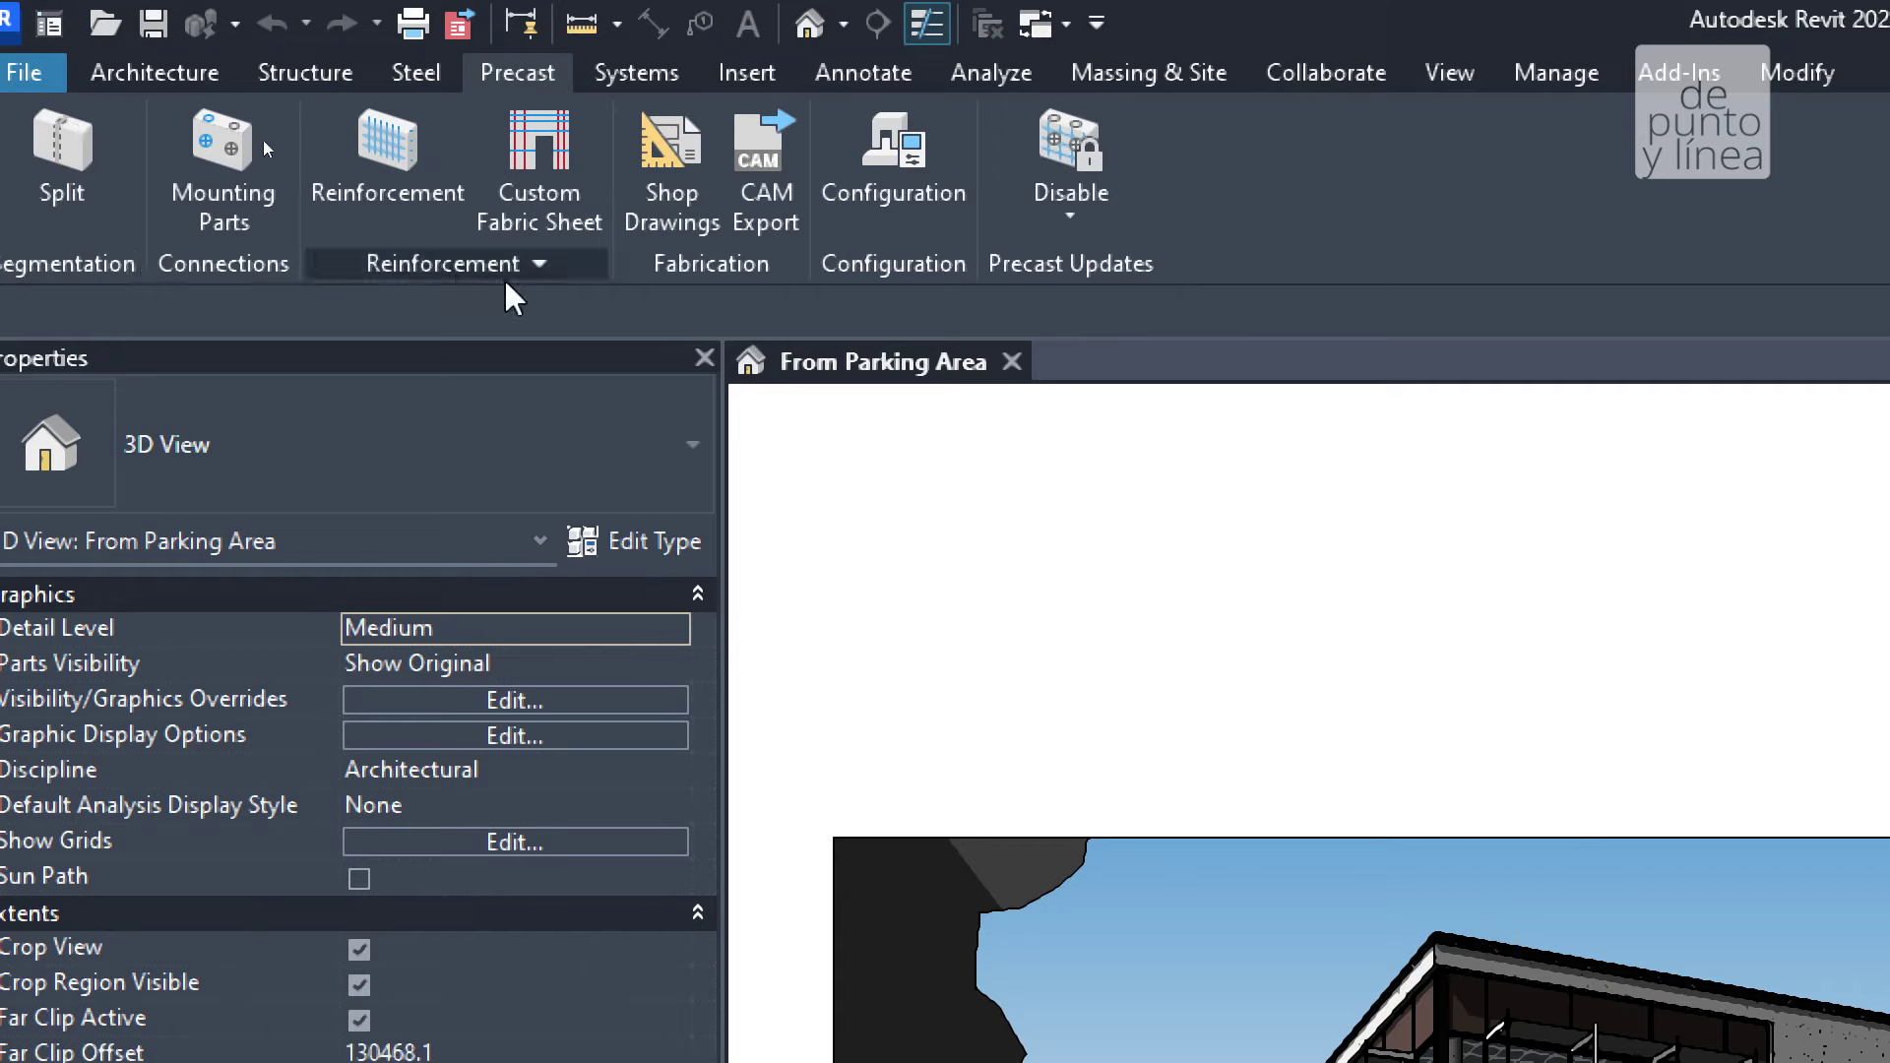
pyautogui.click(618, 77)
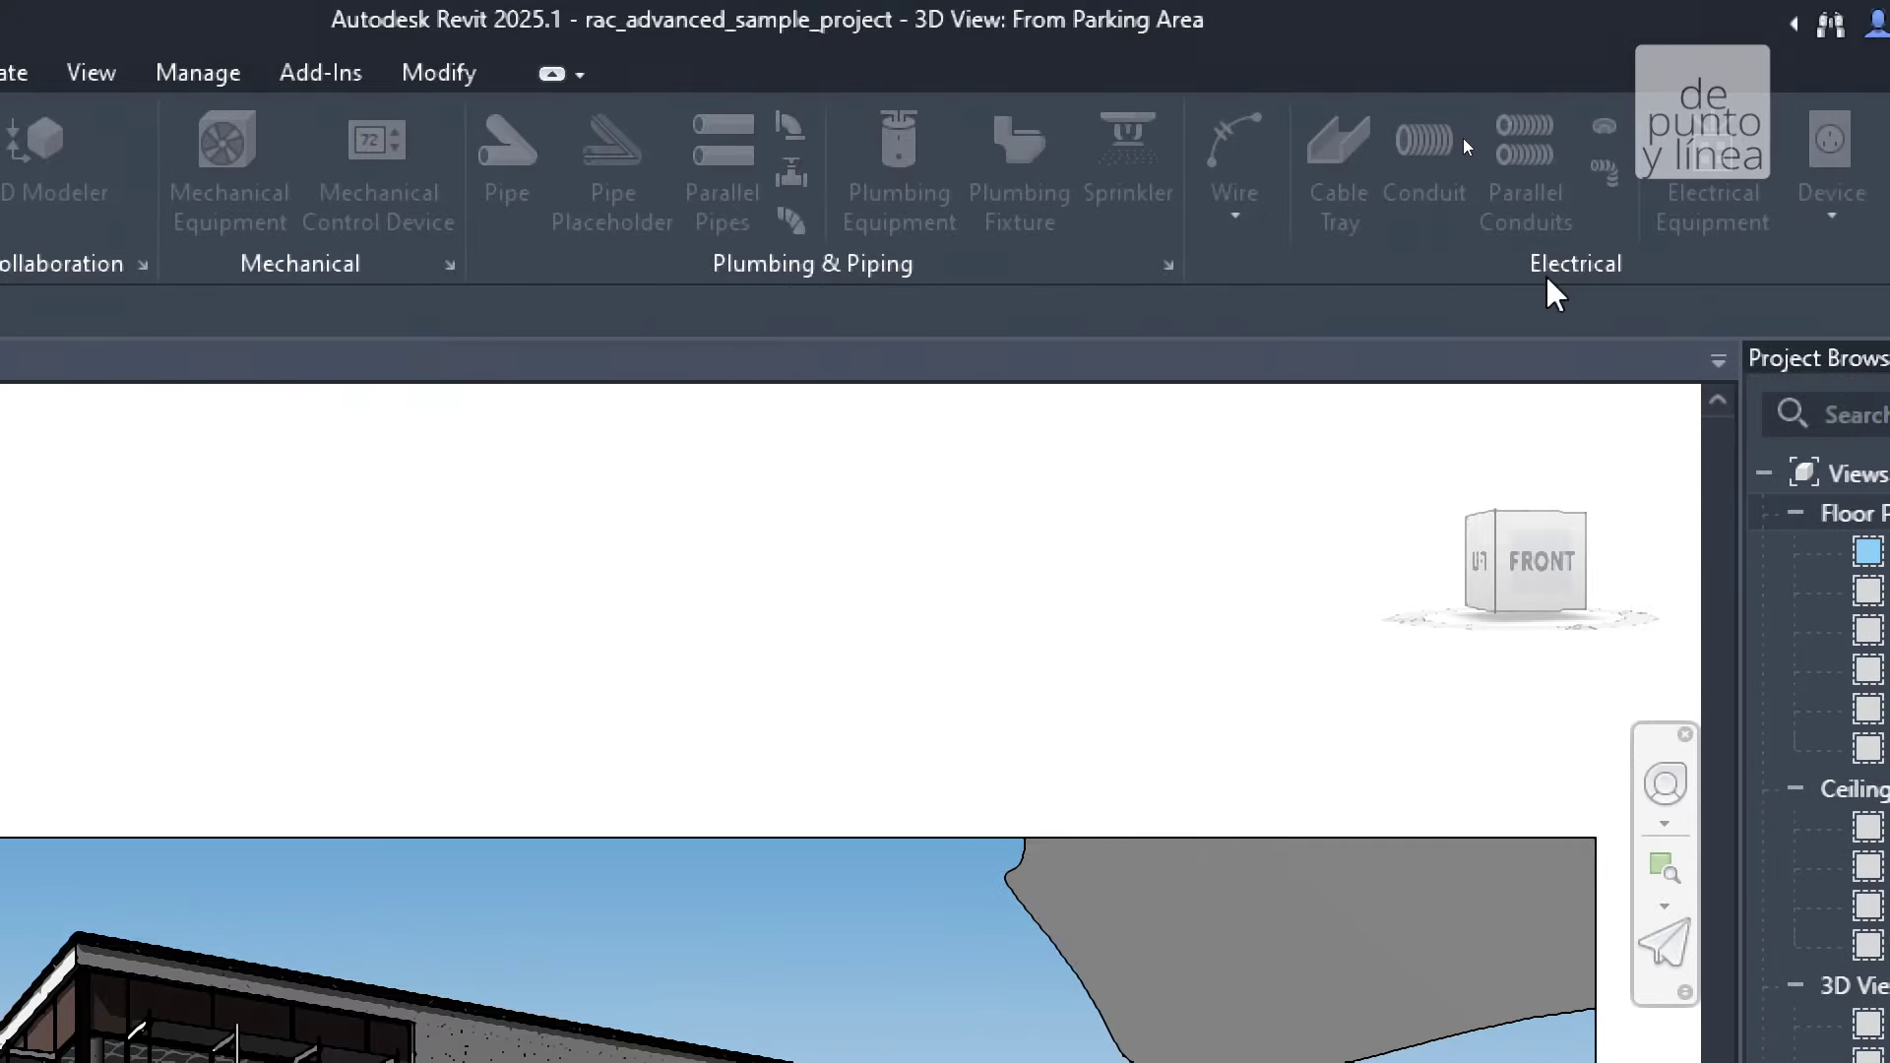
# Click in the view area, then show the Insert tab tools
pyautogui.click(1549, 289)
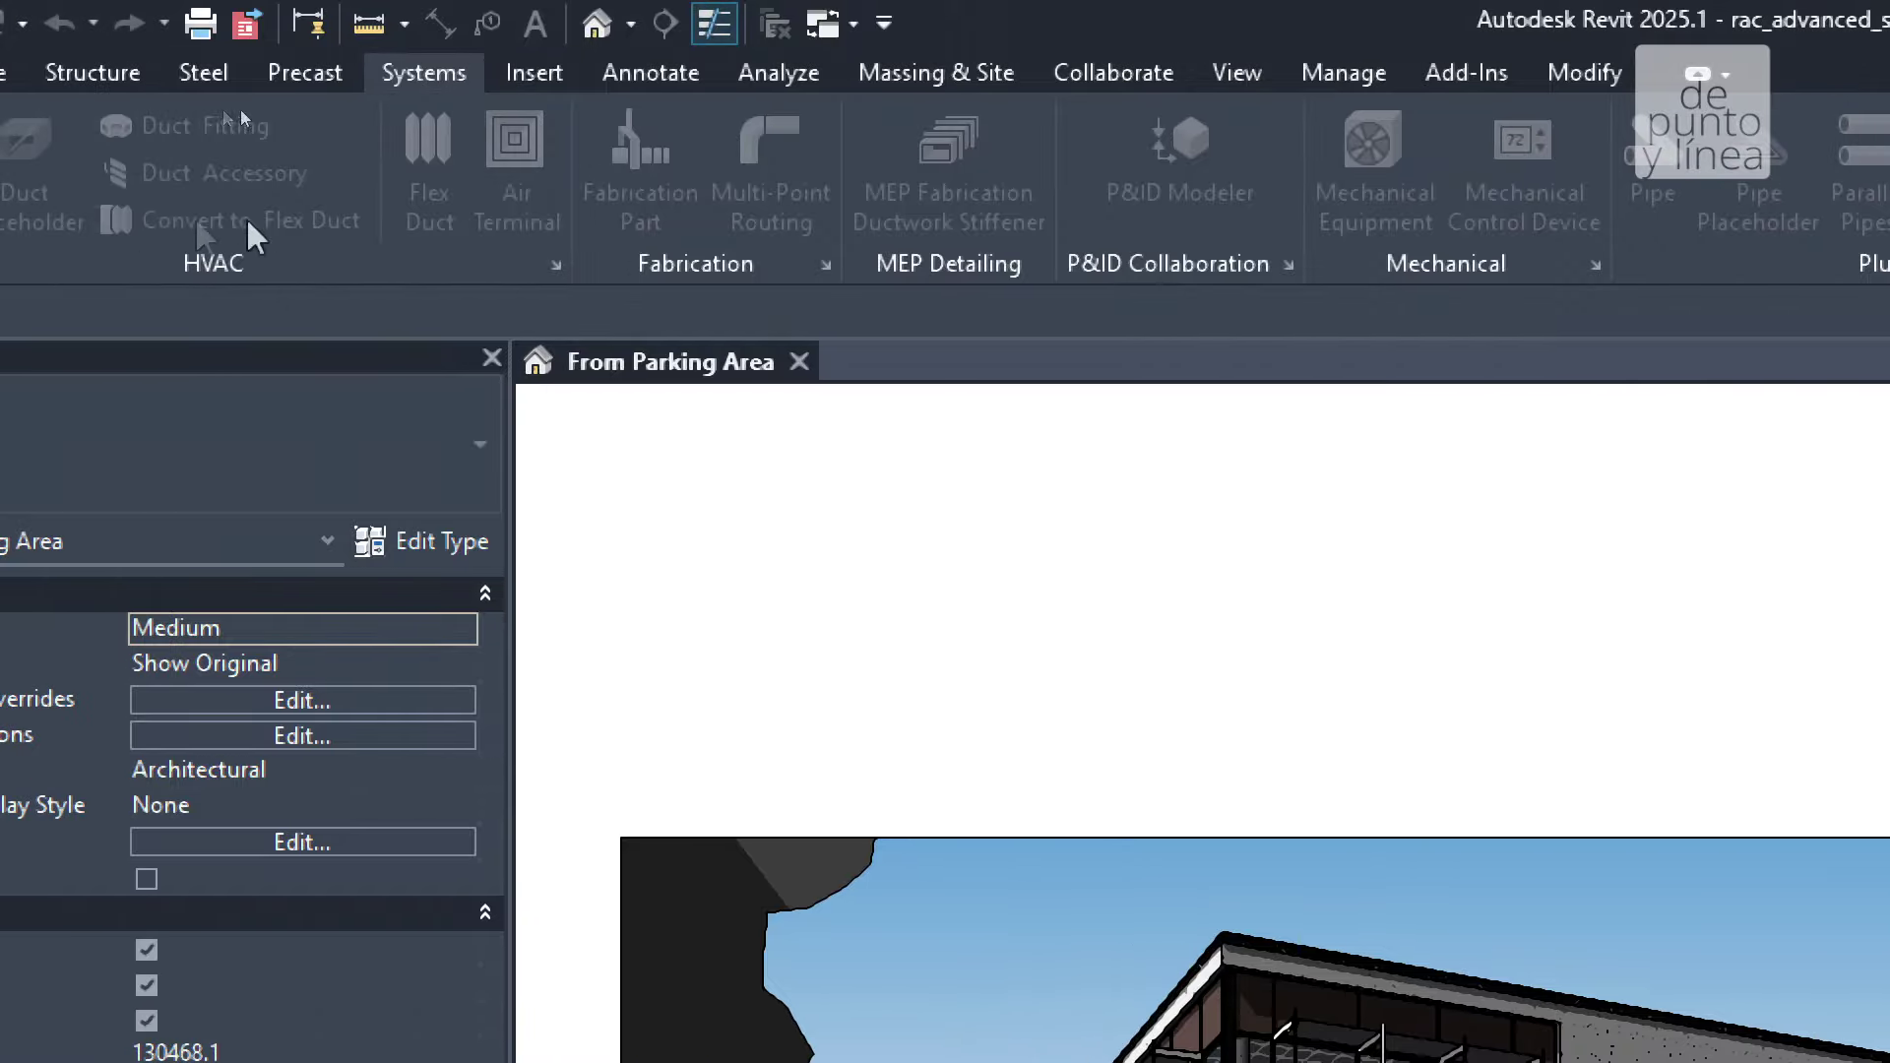
pyautogui.click(526, 71)
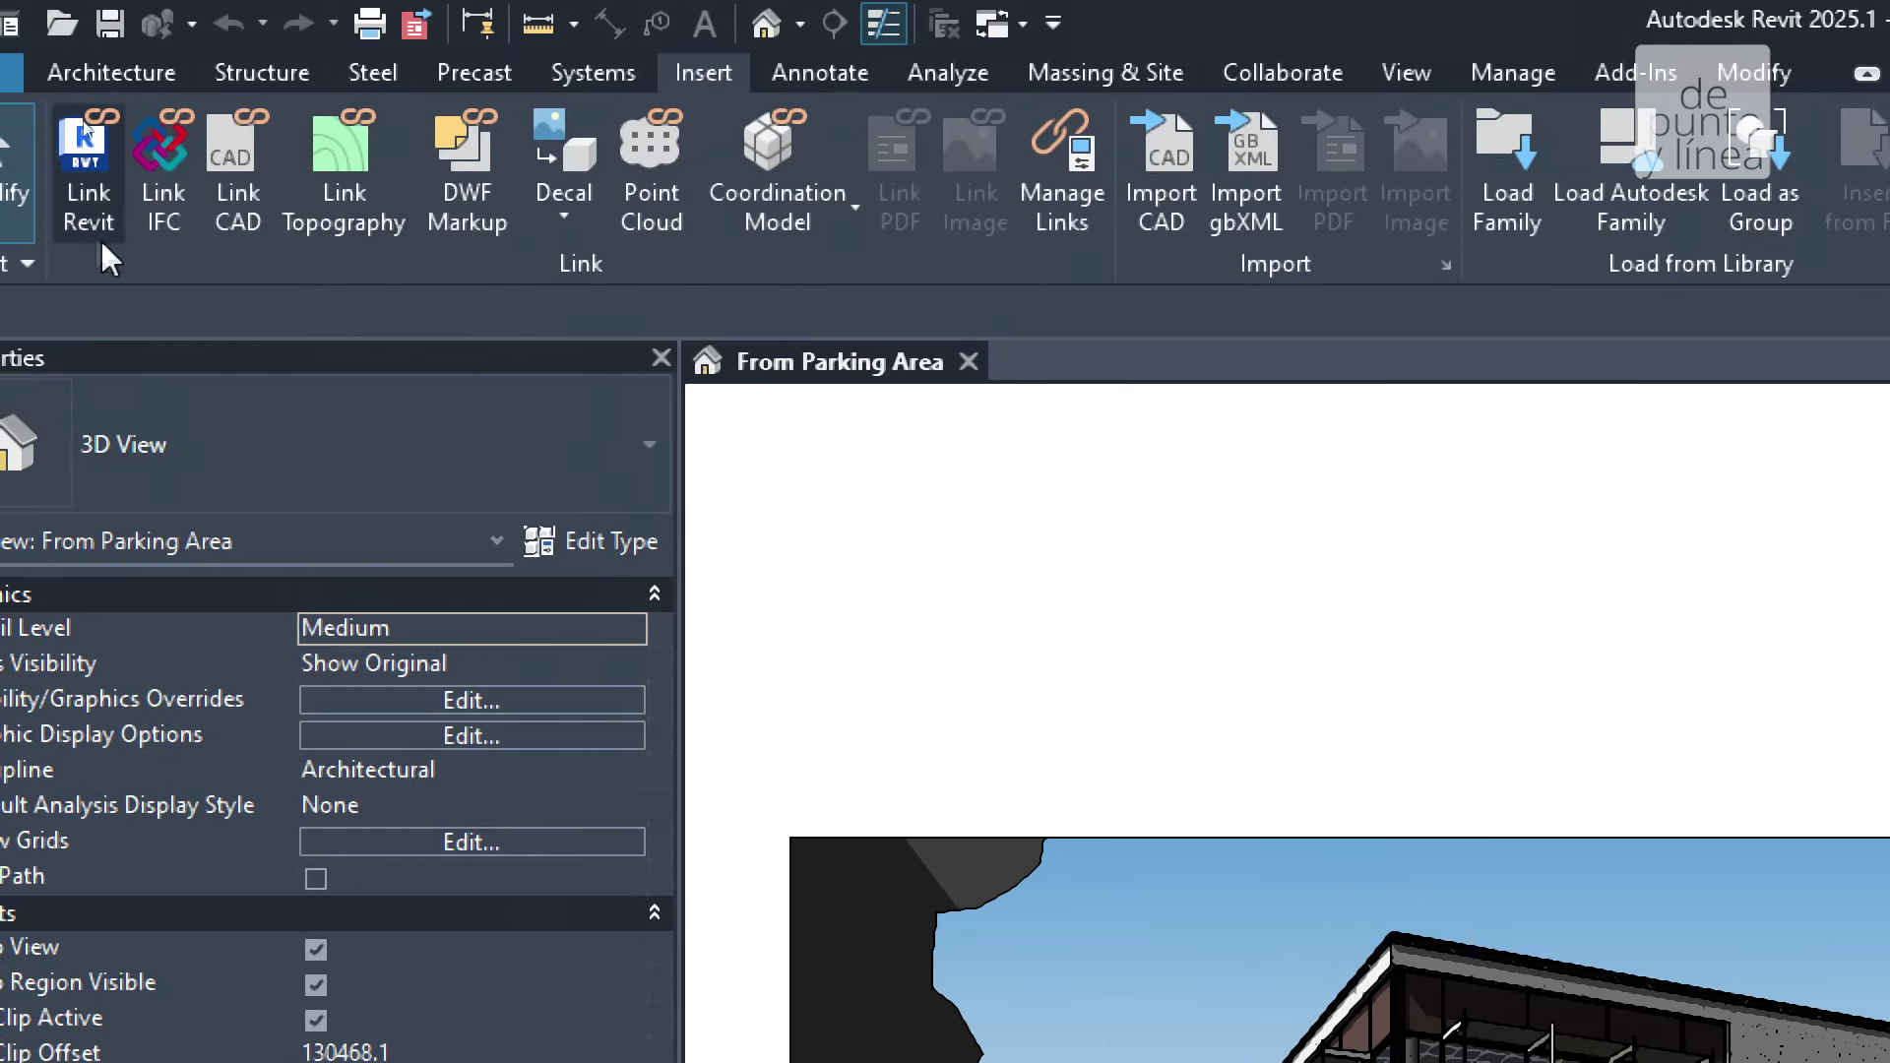
# Click through several items around the Insert tools and view, then show the Annotate tab tools
pyautogui.click(592, 282)
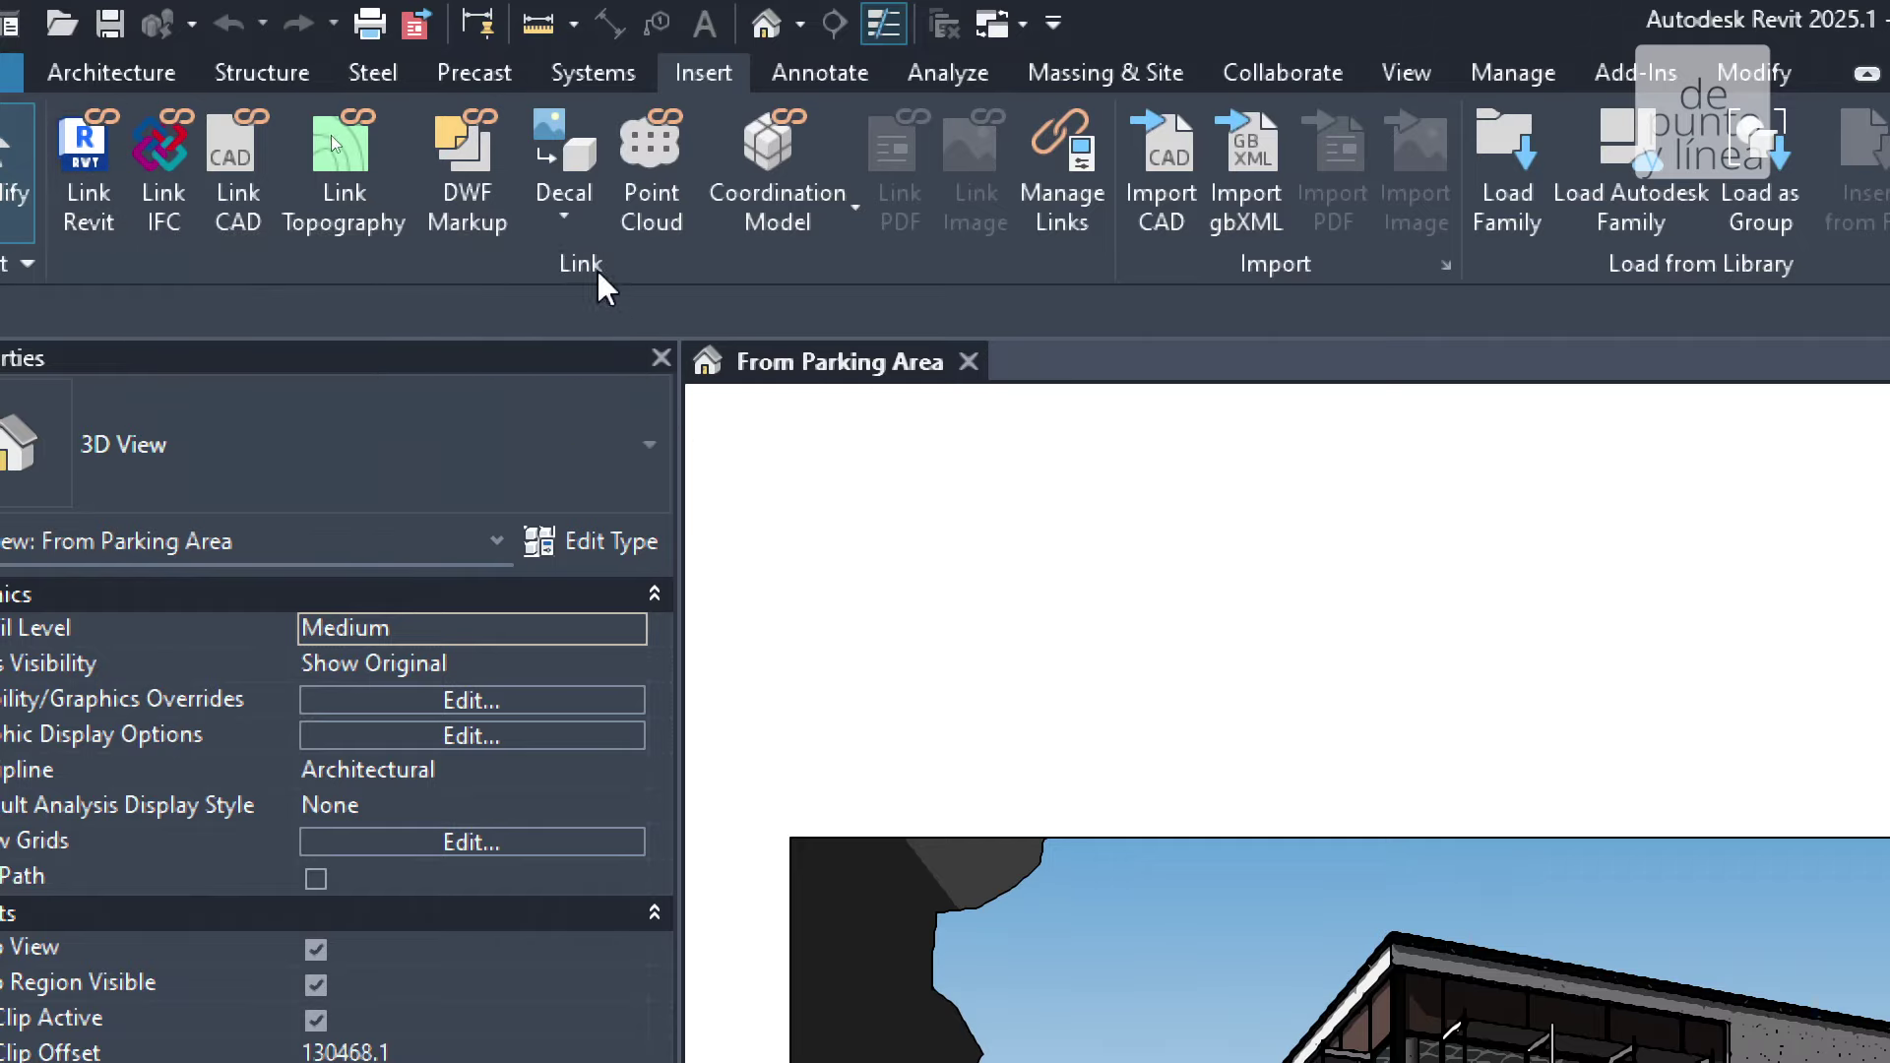
pyautogui.click(597, 272)
pyautogui.click(1308, 282)
pyautogui.click(613, 268)
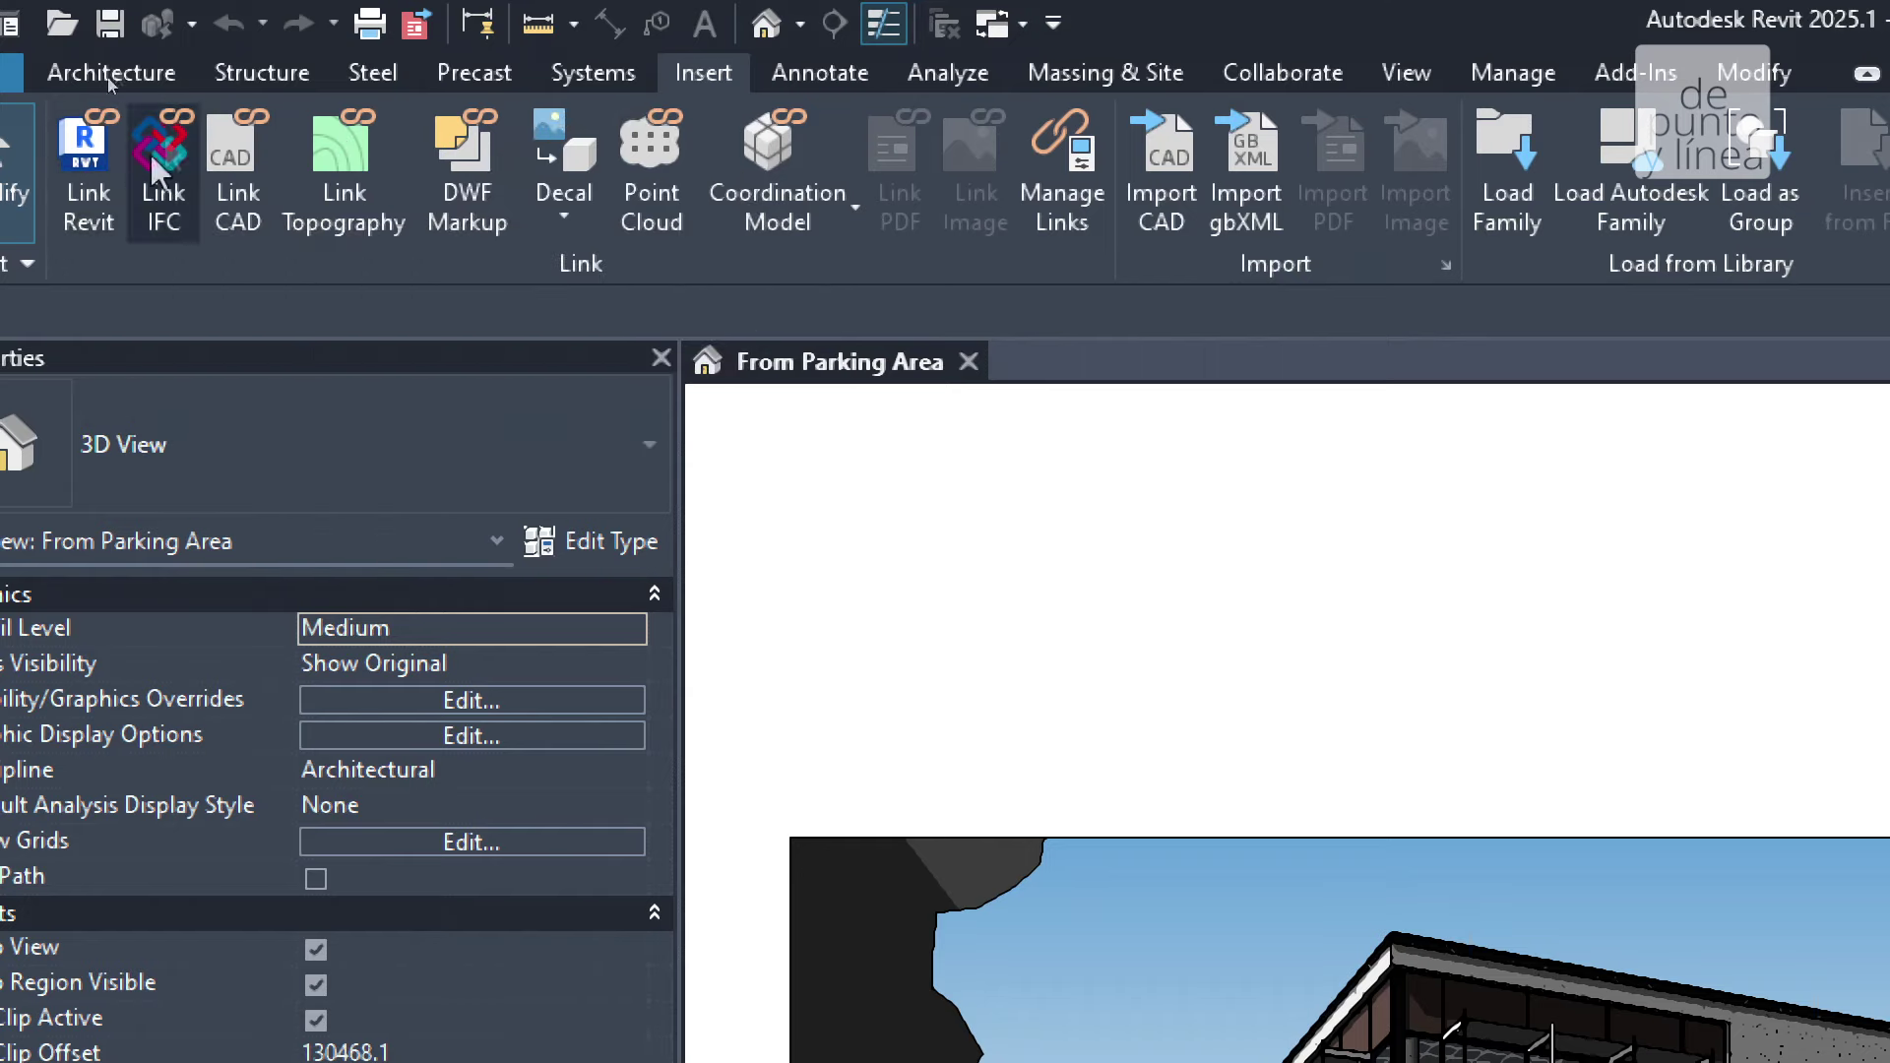
pyautogui.click(253, 224)
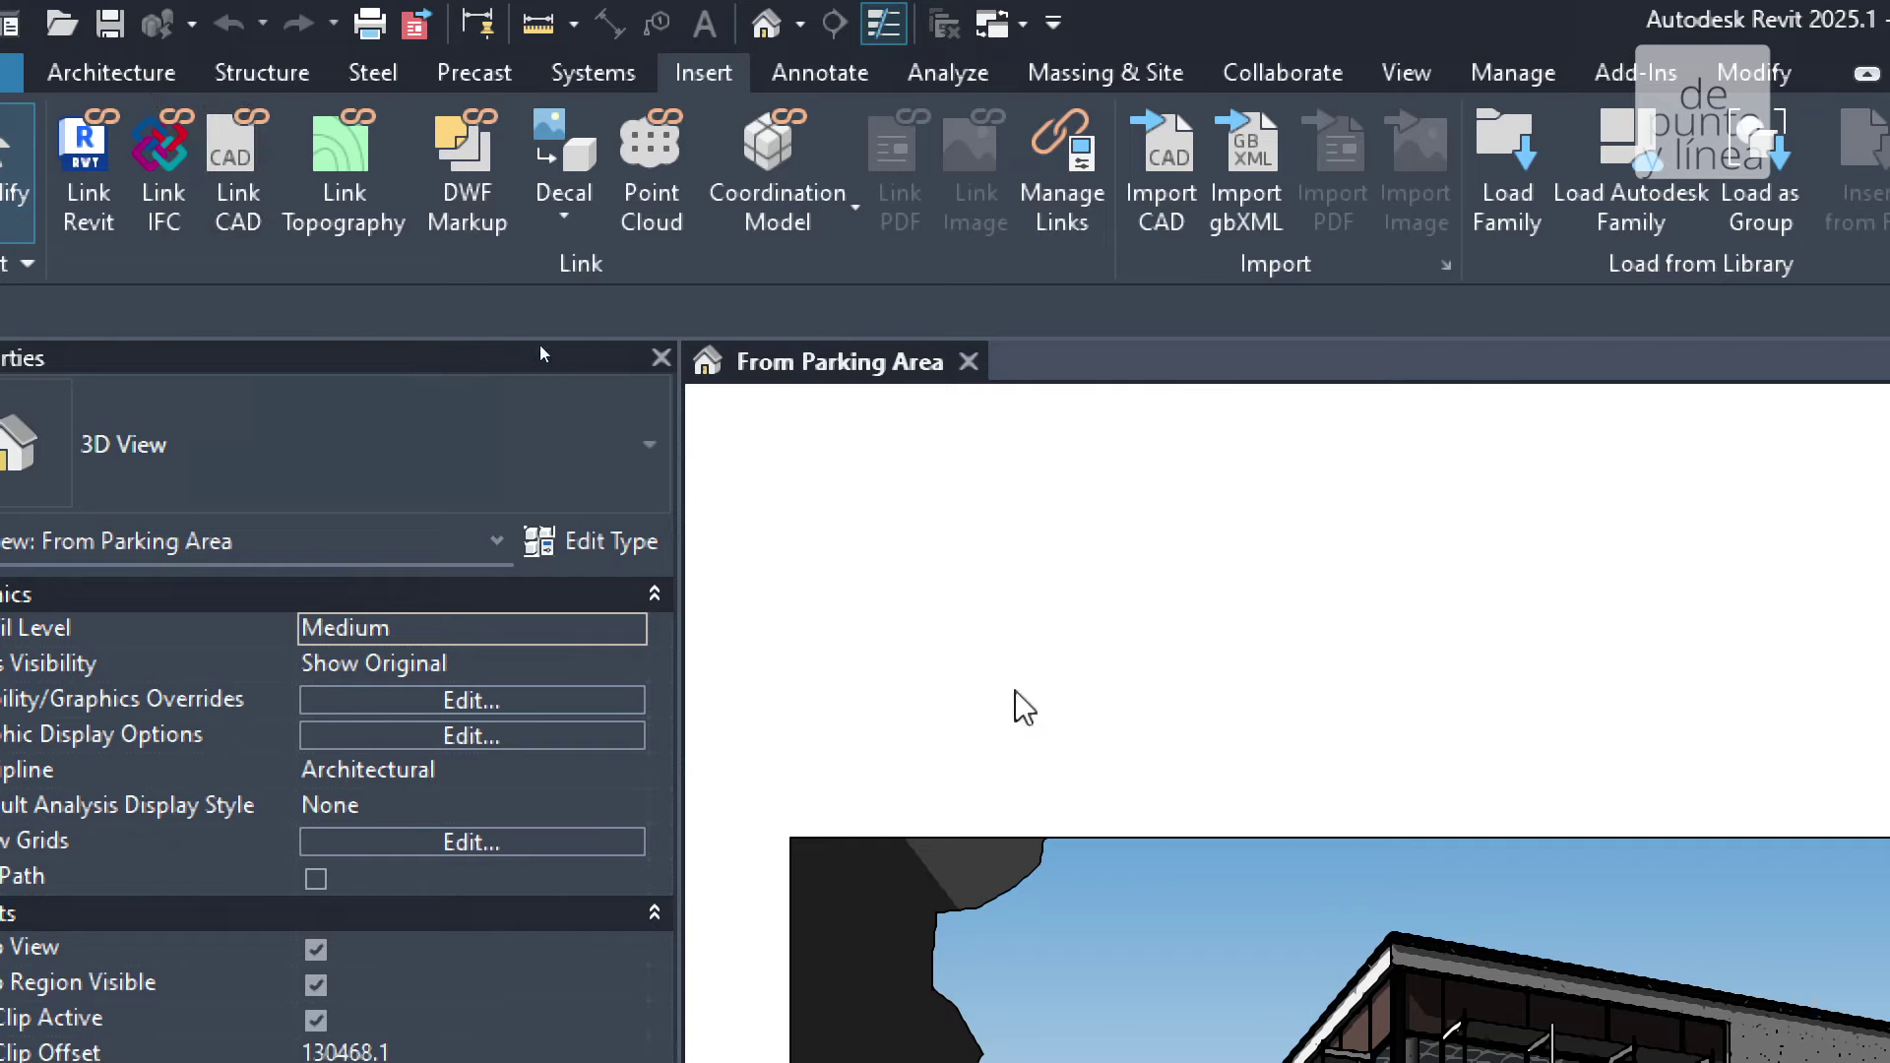
pyautogui.click(594, 276)
pyautogui.click(249, 218)
pyautogui.click(1276, 277)
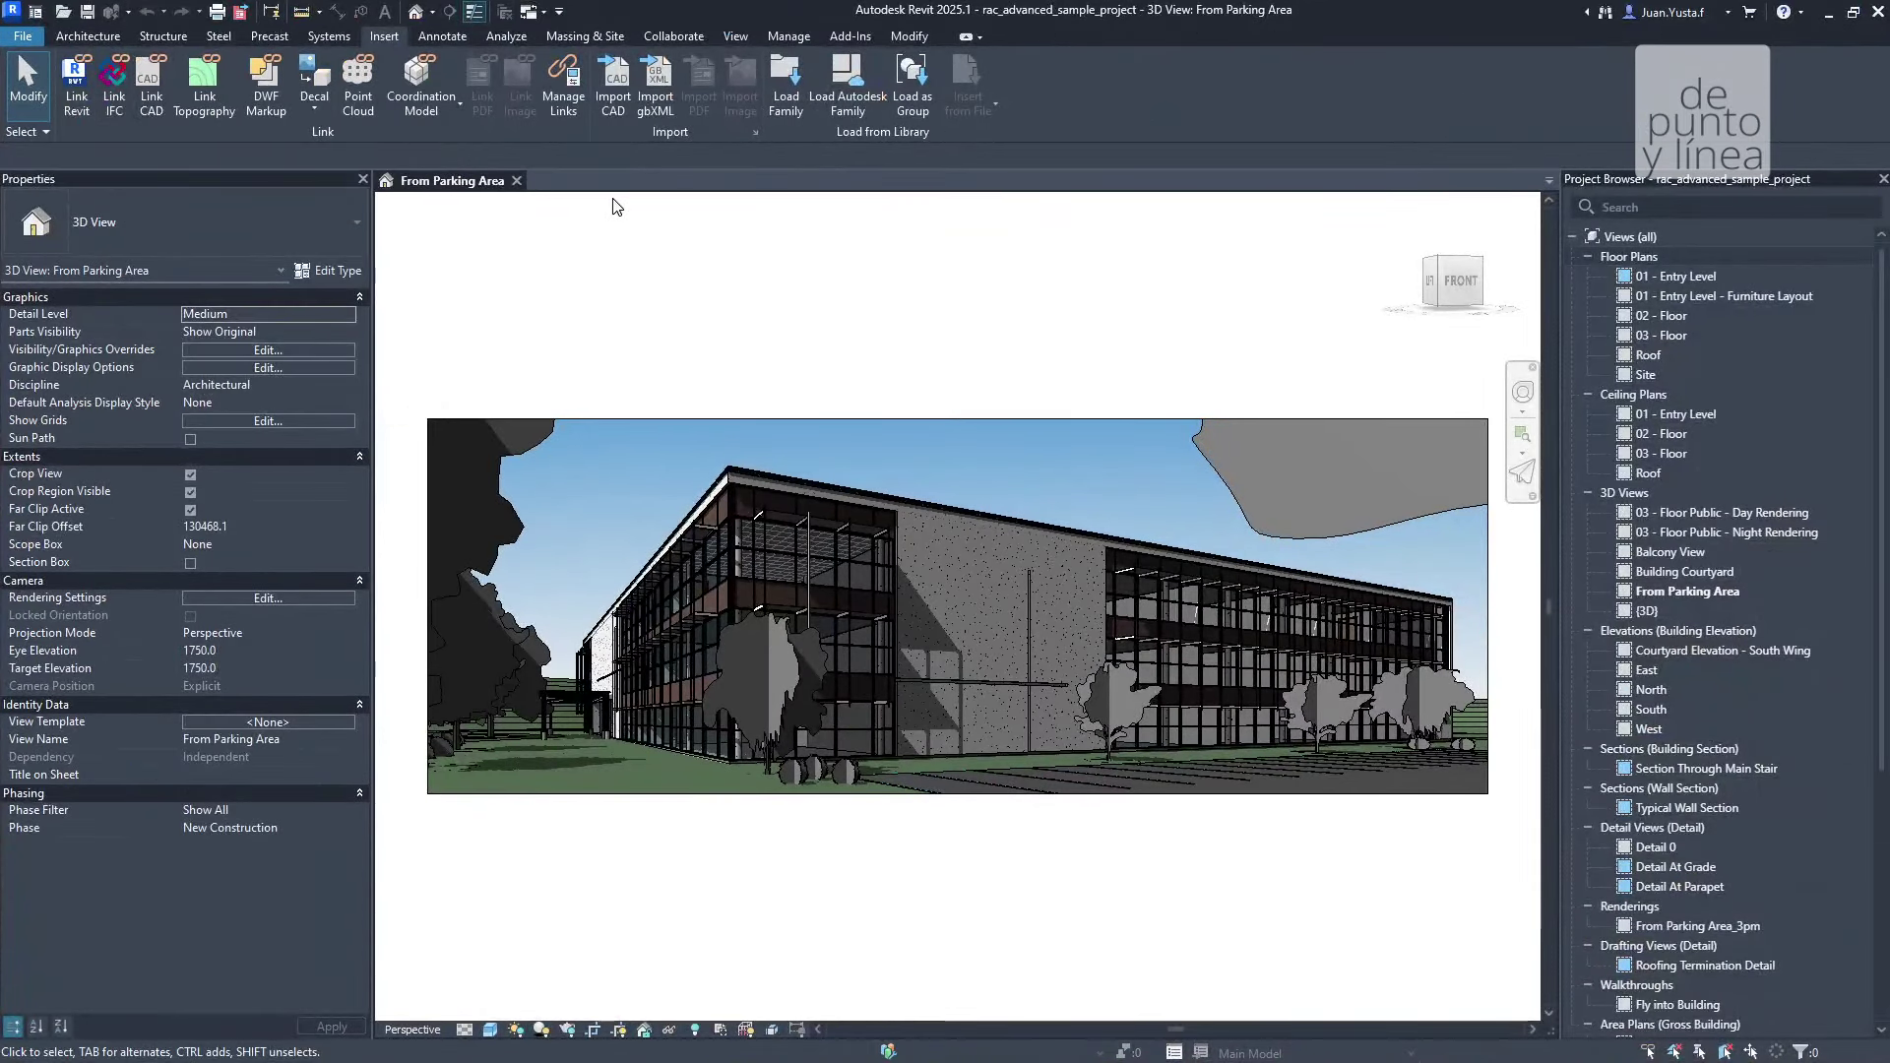
pyautogui.click(458, 36)
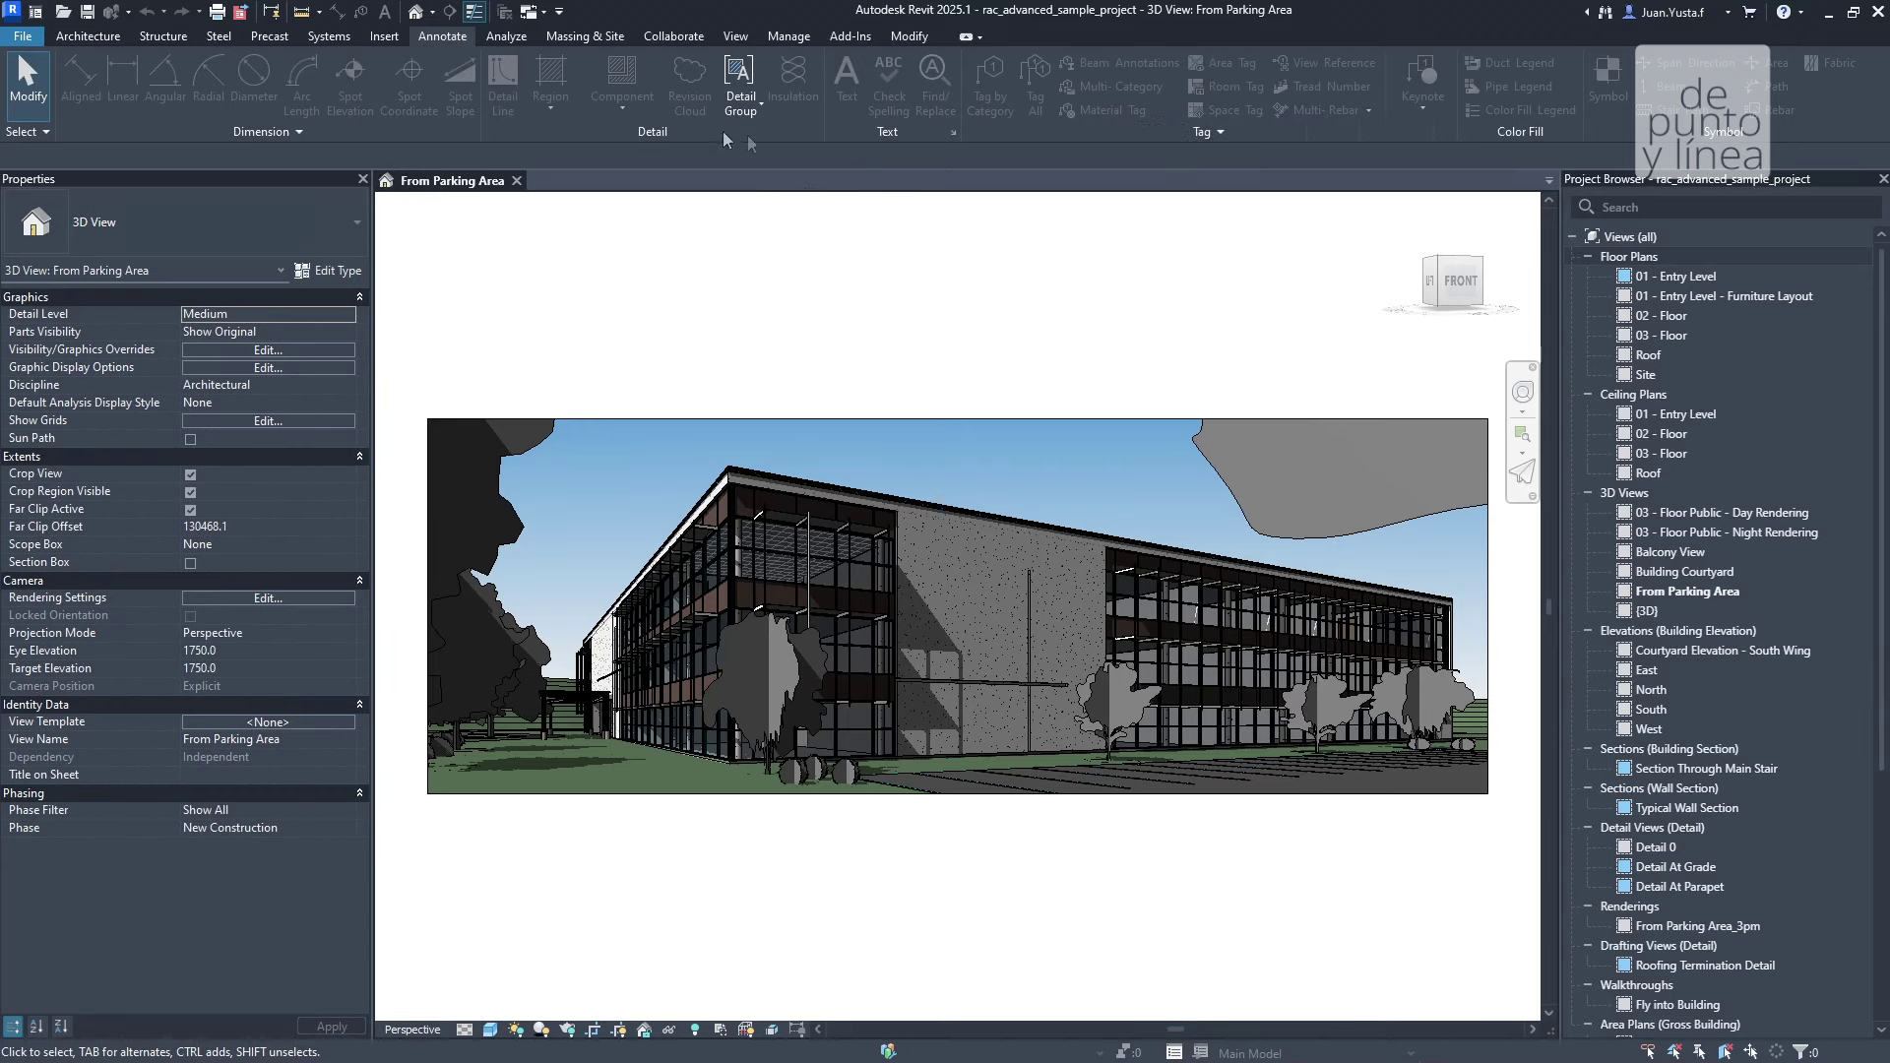
# Show the Analyze tab tools for spaces, schedules and system checks
pyautogui.click(517, 40)
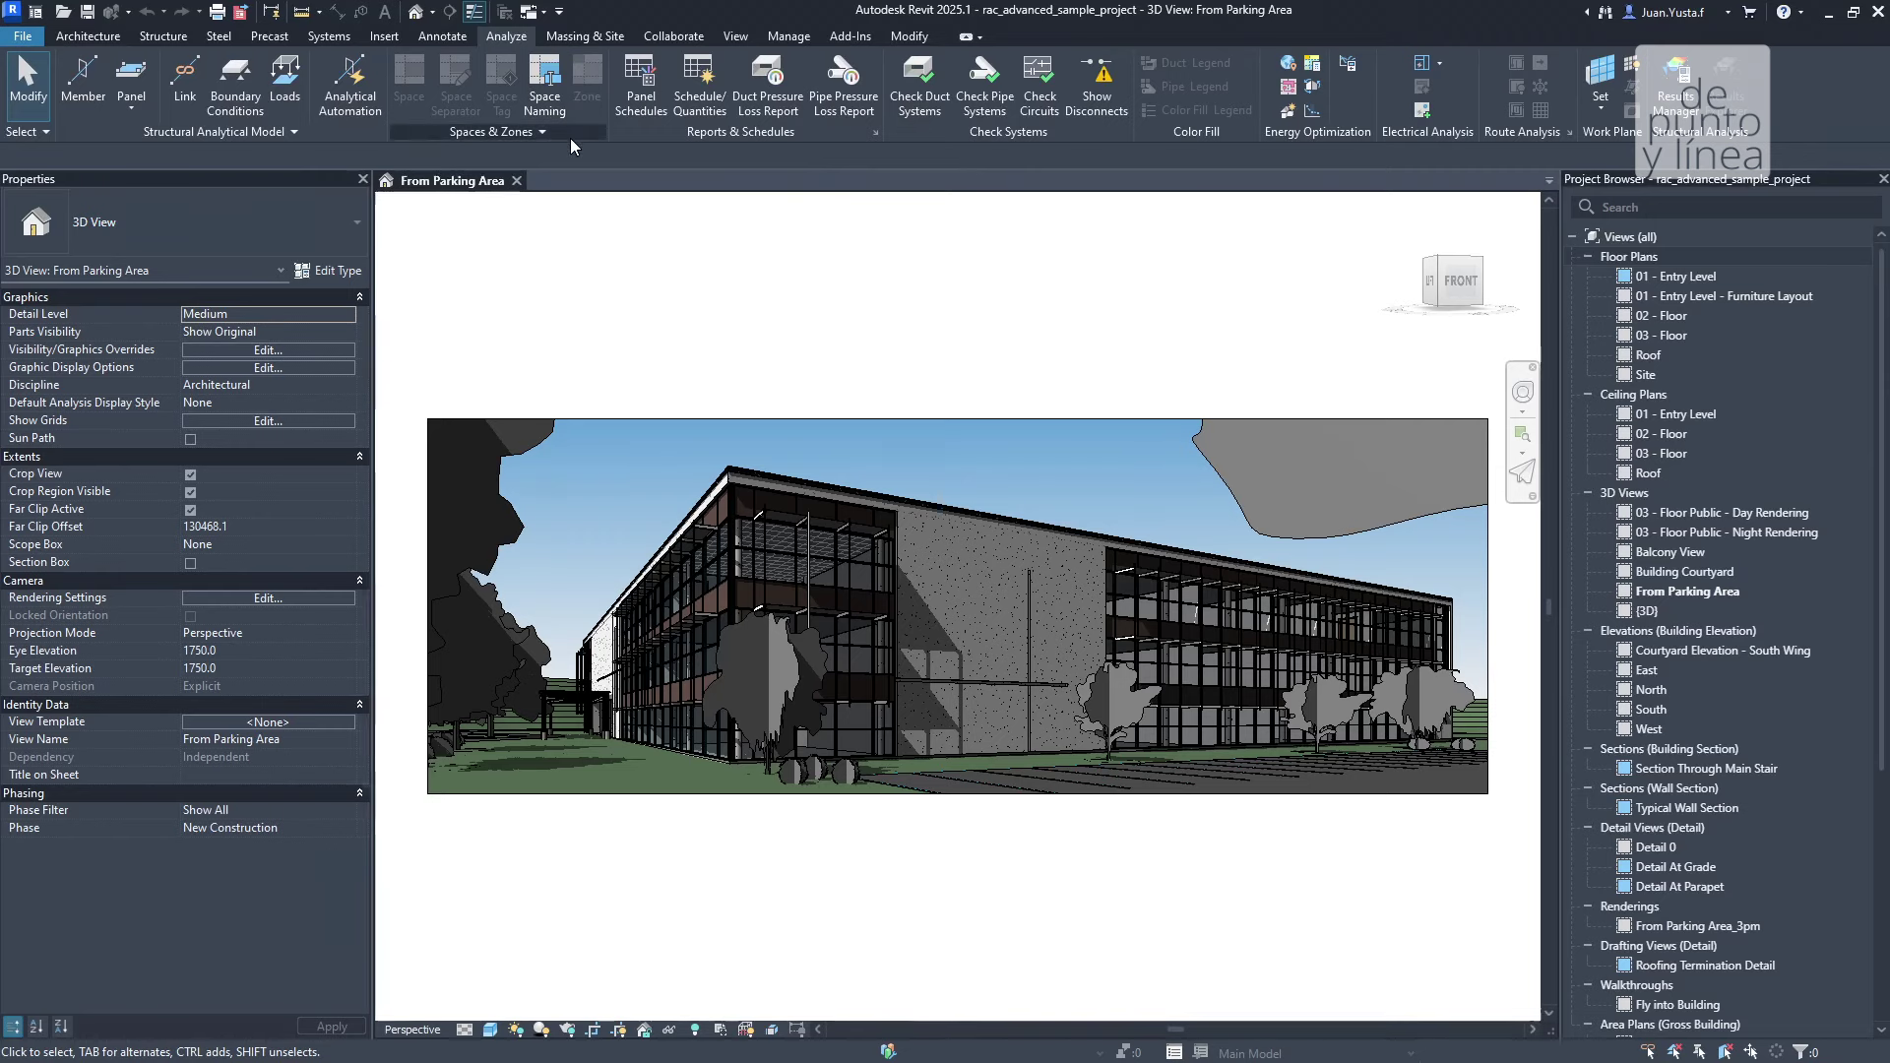
# Show the Massing & Site tab tools, including Toposolid
pyautogui.click(594, 36)
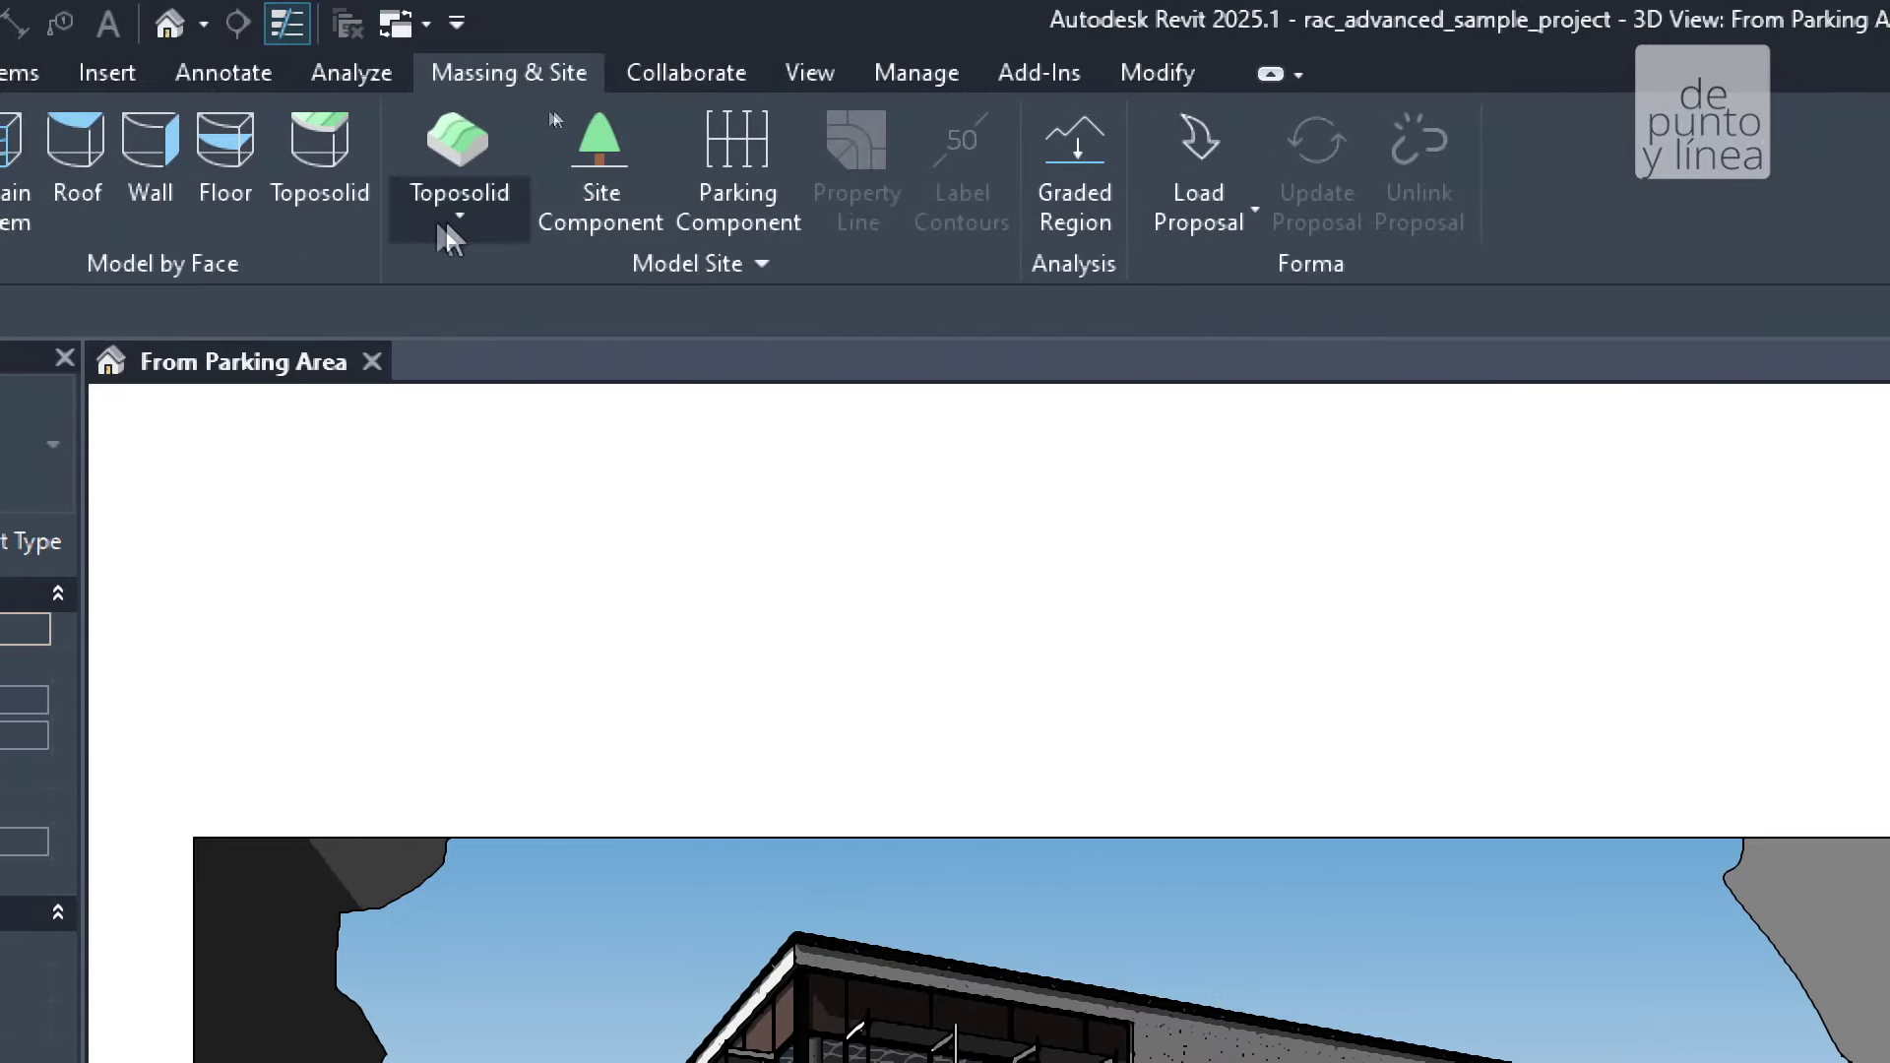
pyautogui.moveTo(459, 163)
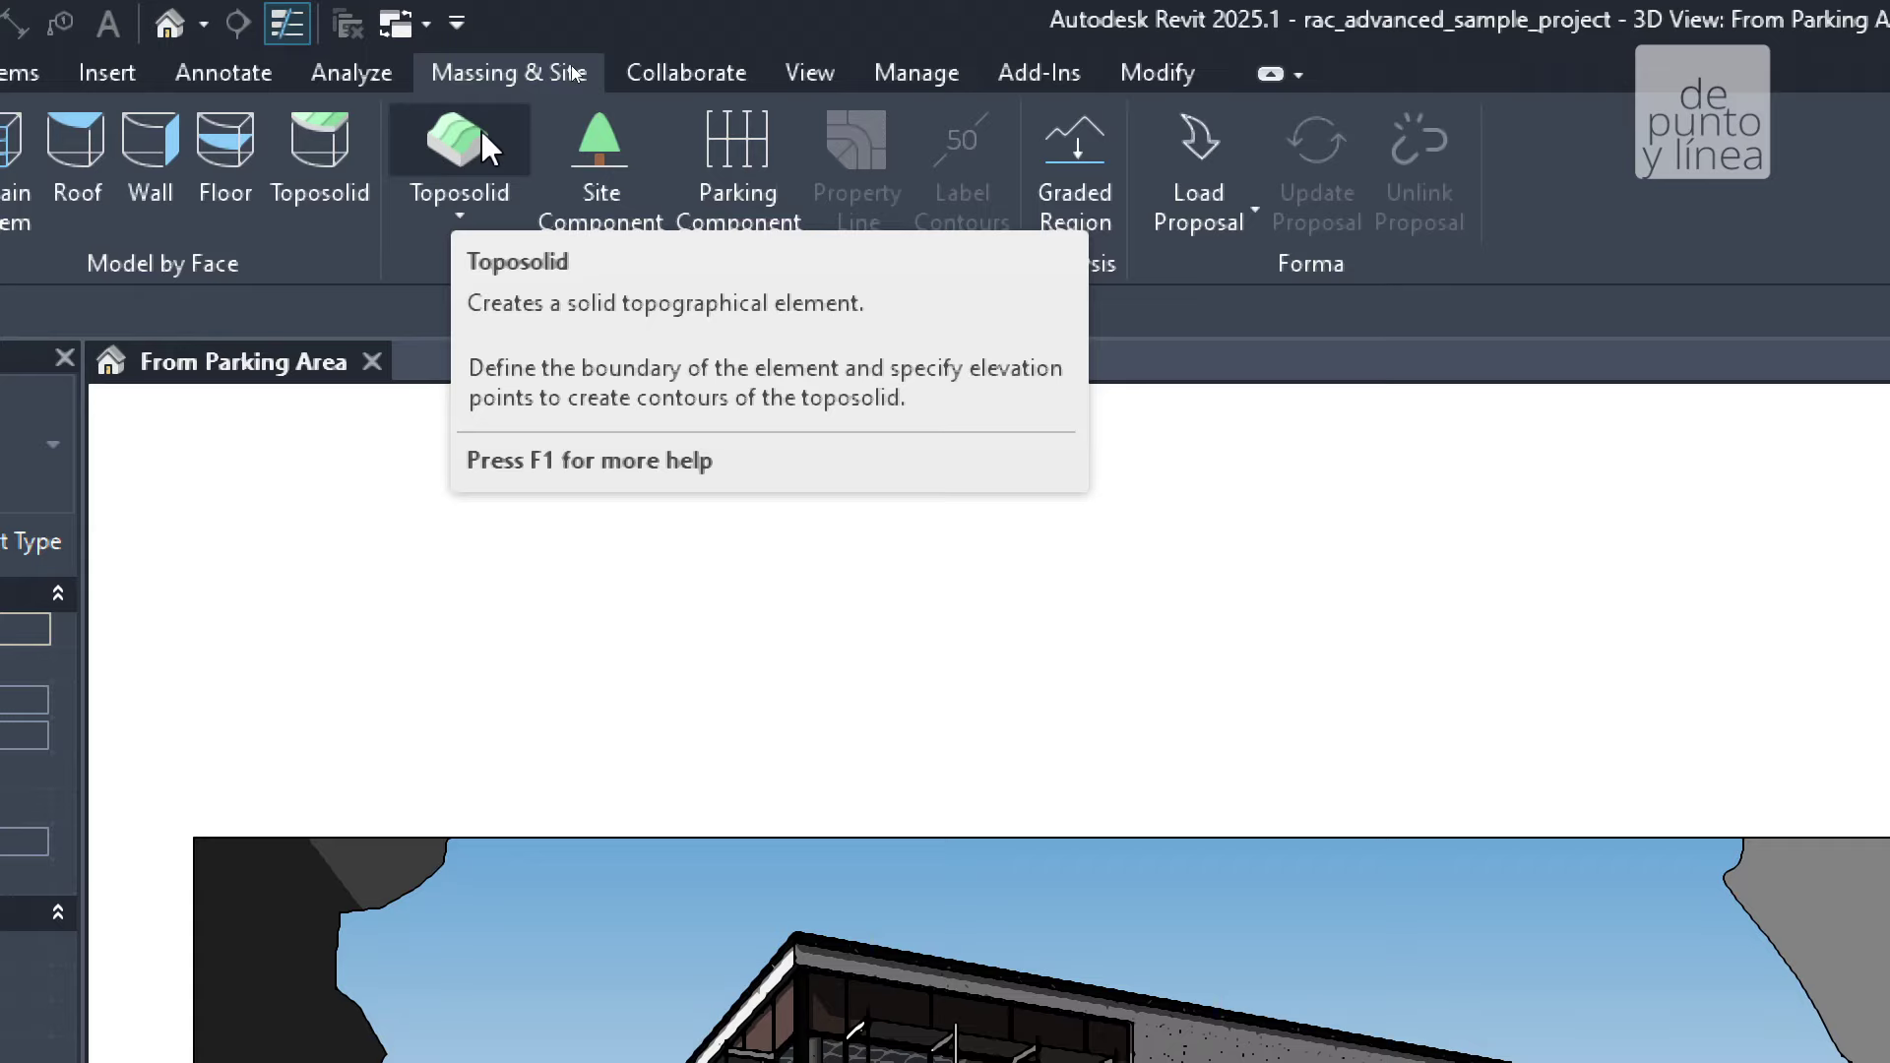
# Expand and close the Toposolid creation options, then show the Collaborate tab tools
pyautogui.click(470, 202)
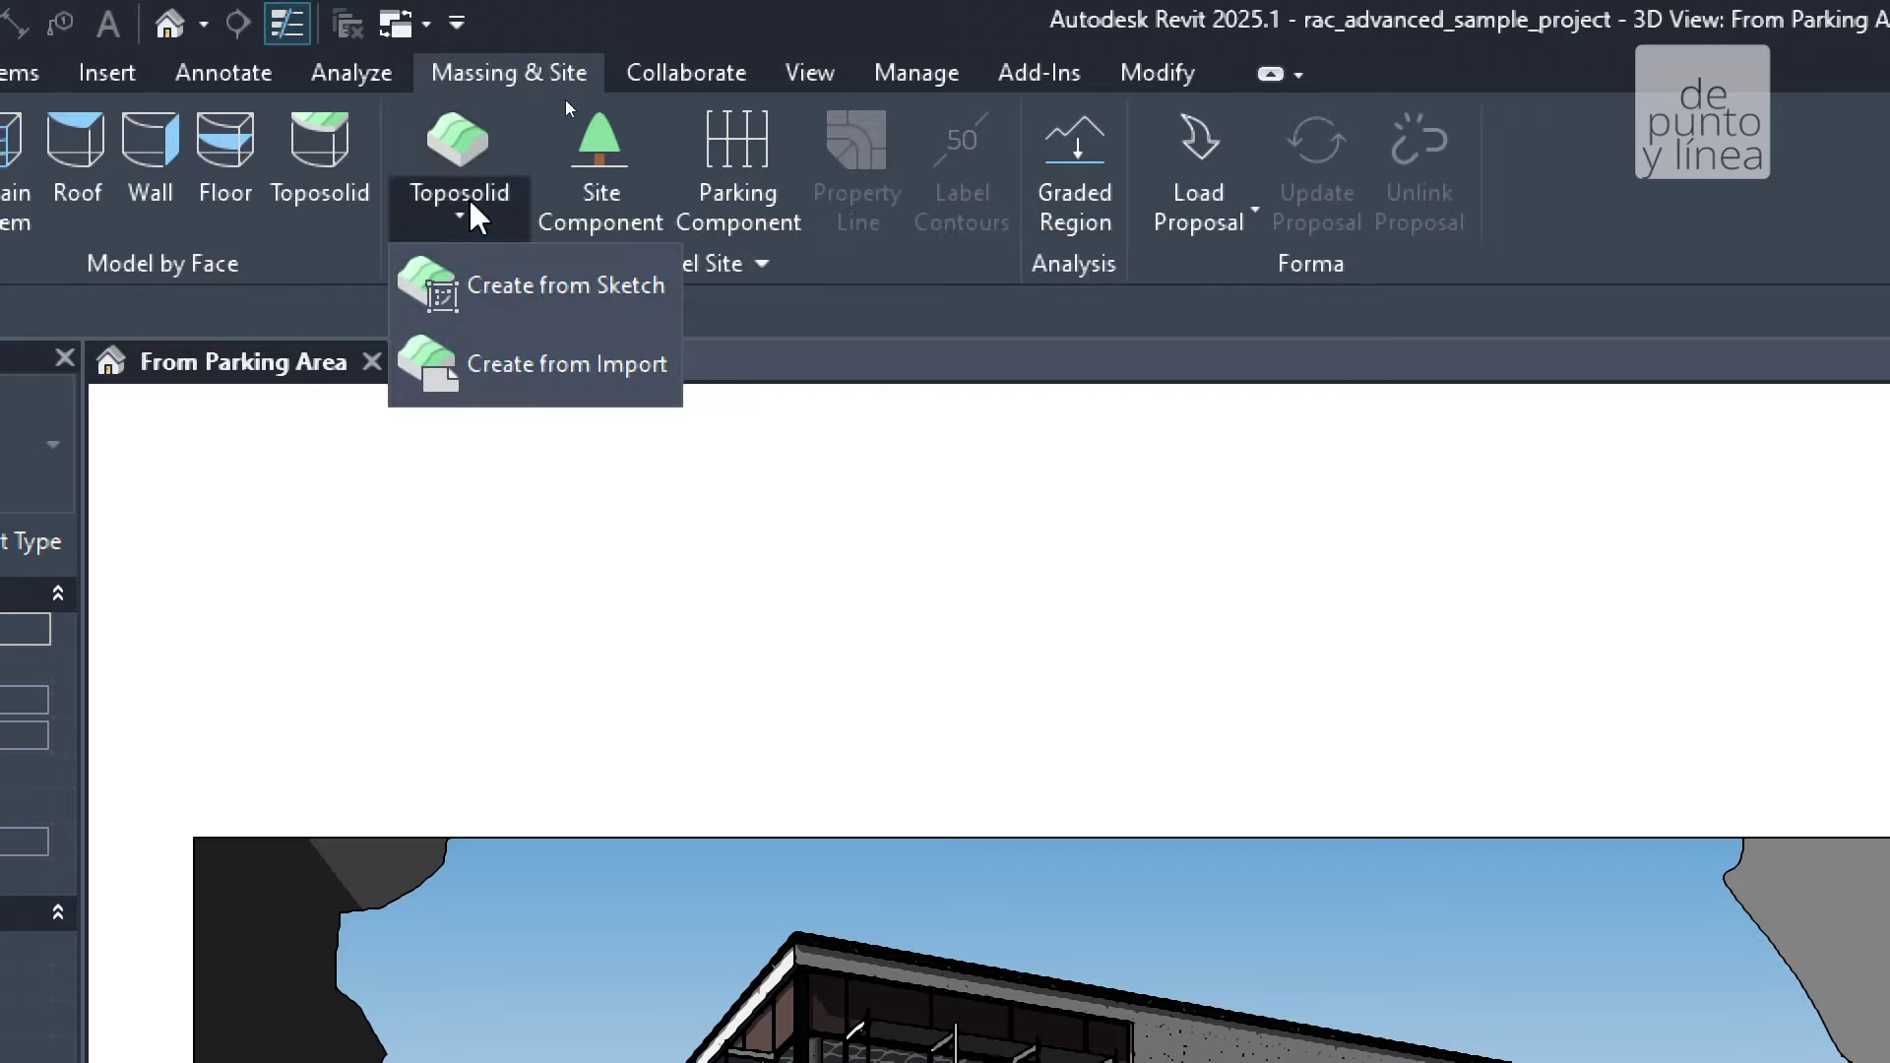
pyautogui.click(461, 202)
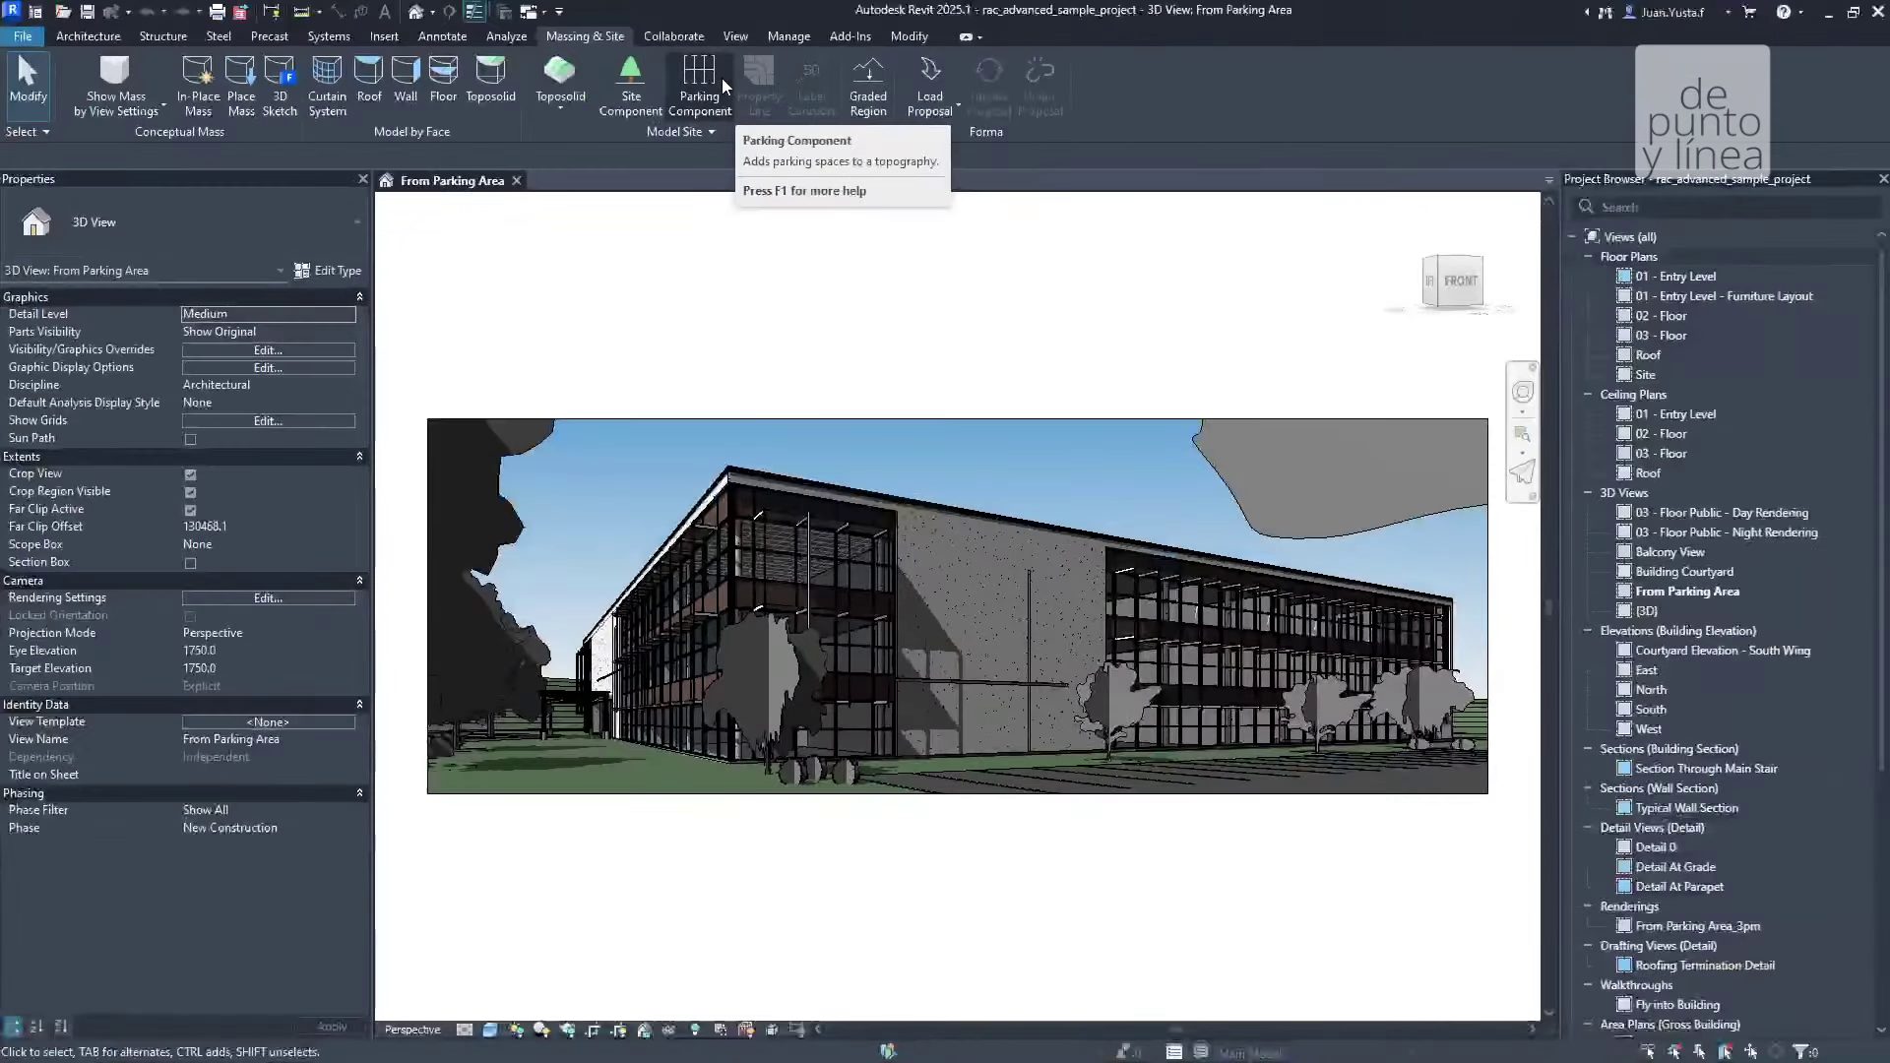
pyautogui.click(692, 44)
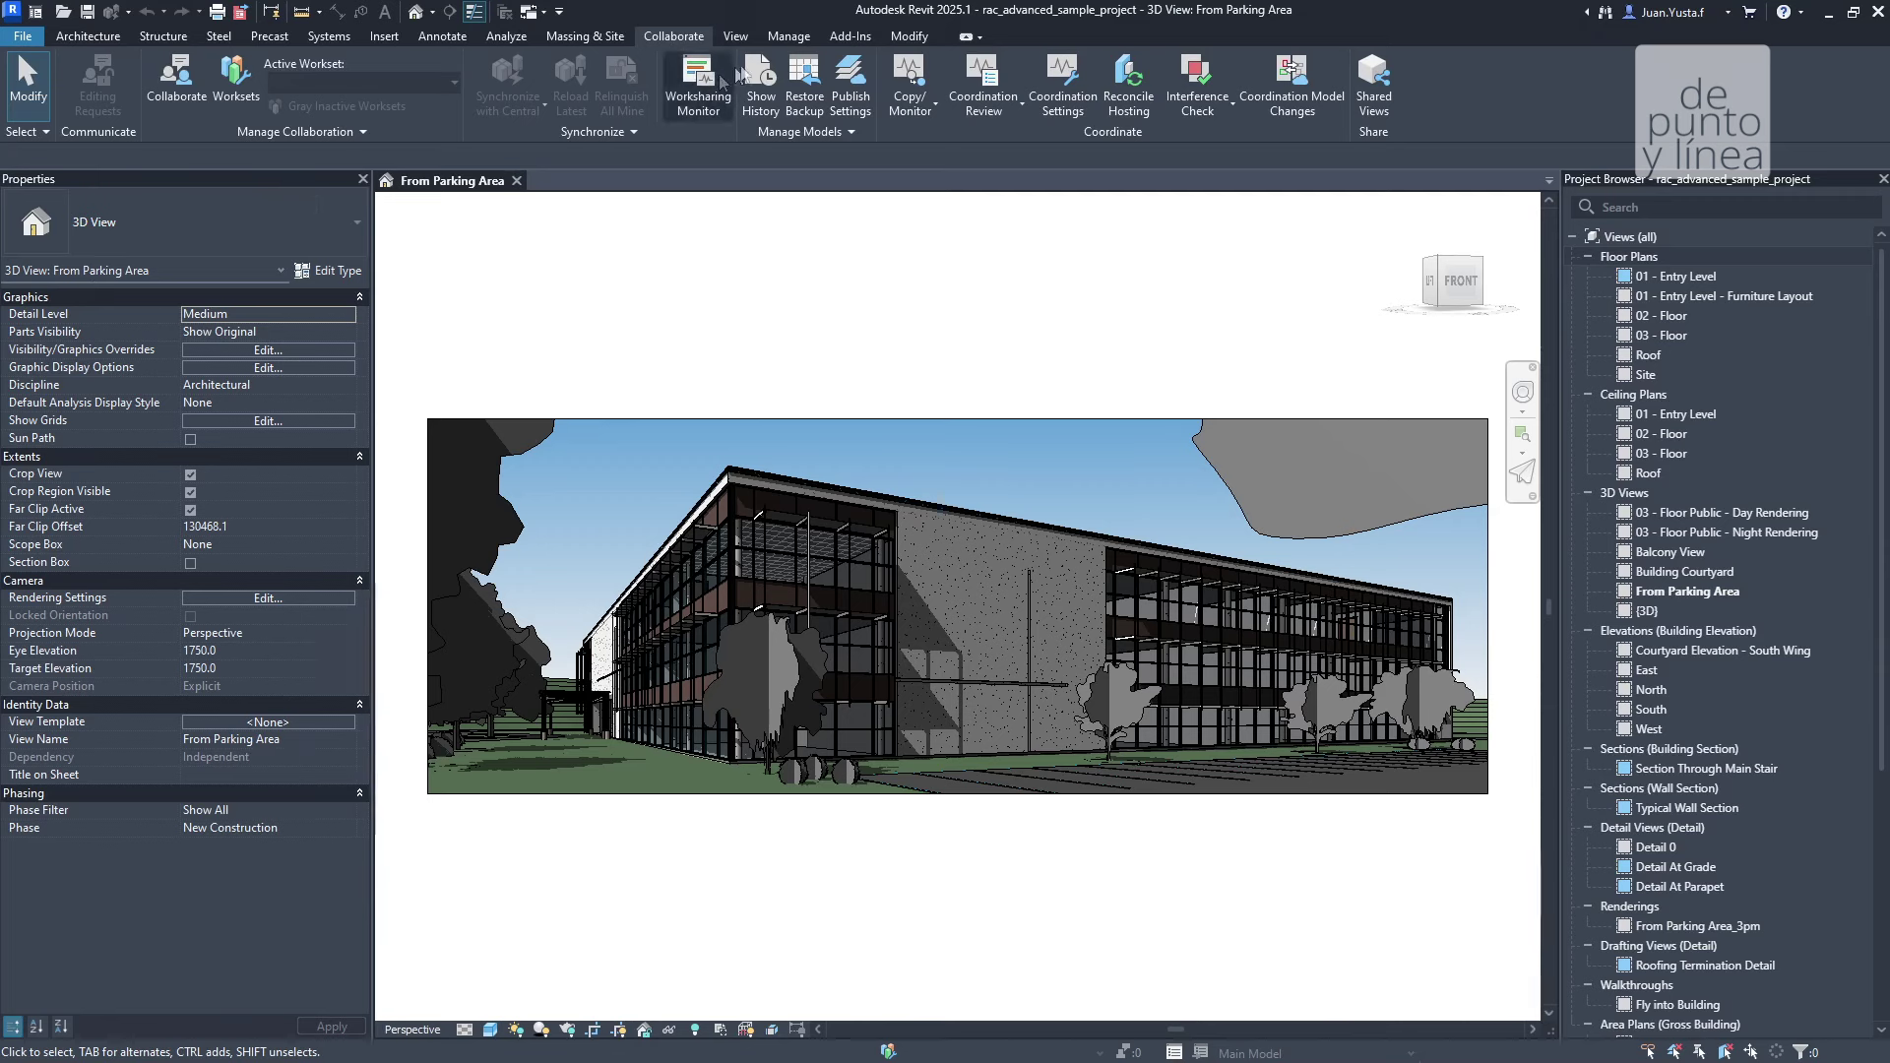
# Show the View tab tools for view templates, graphics and sheets
pyautogui.click(734, 36)
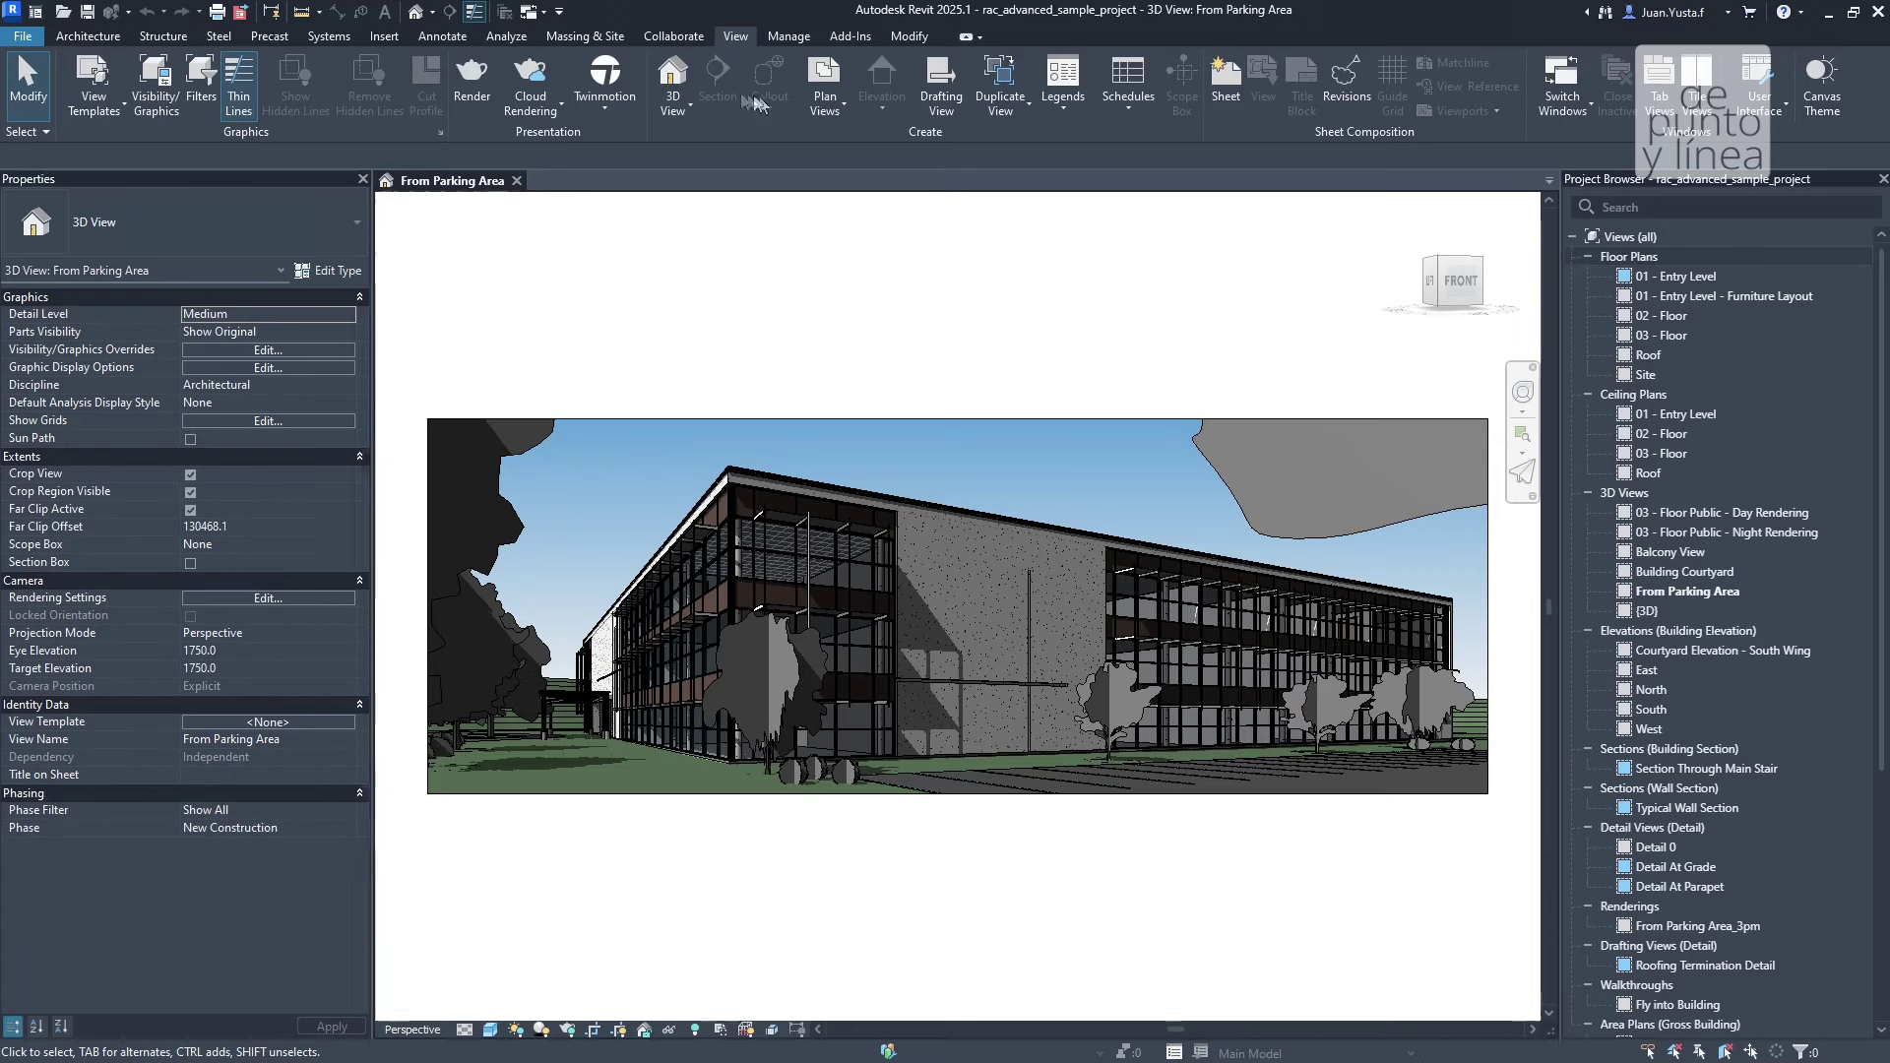
# Switch the ribbon to the Manage tab to show materials, parameters, units and phases tools
pyautogui.click(791, 39)
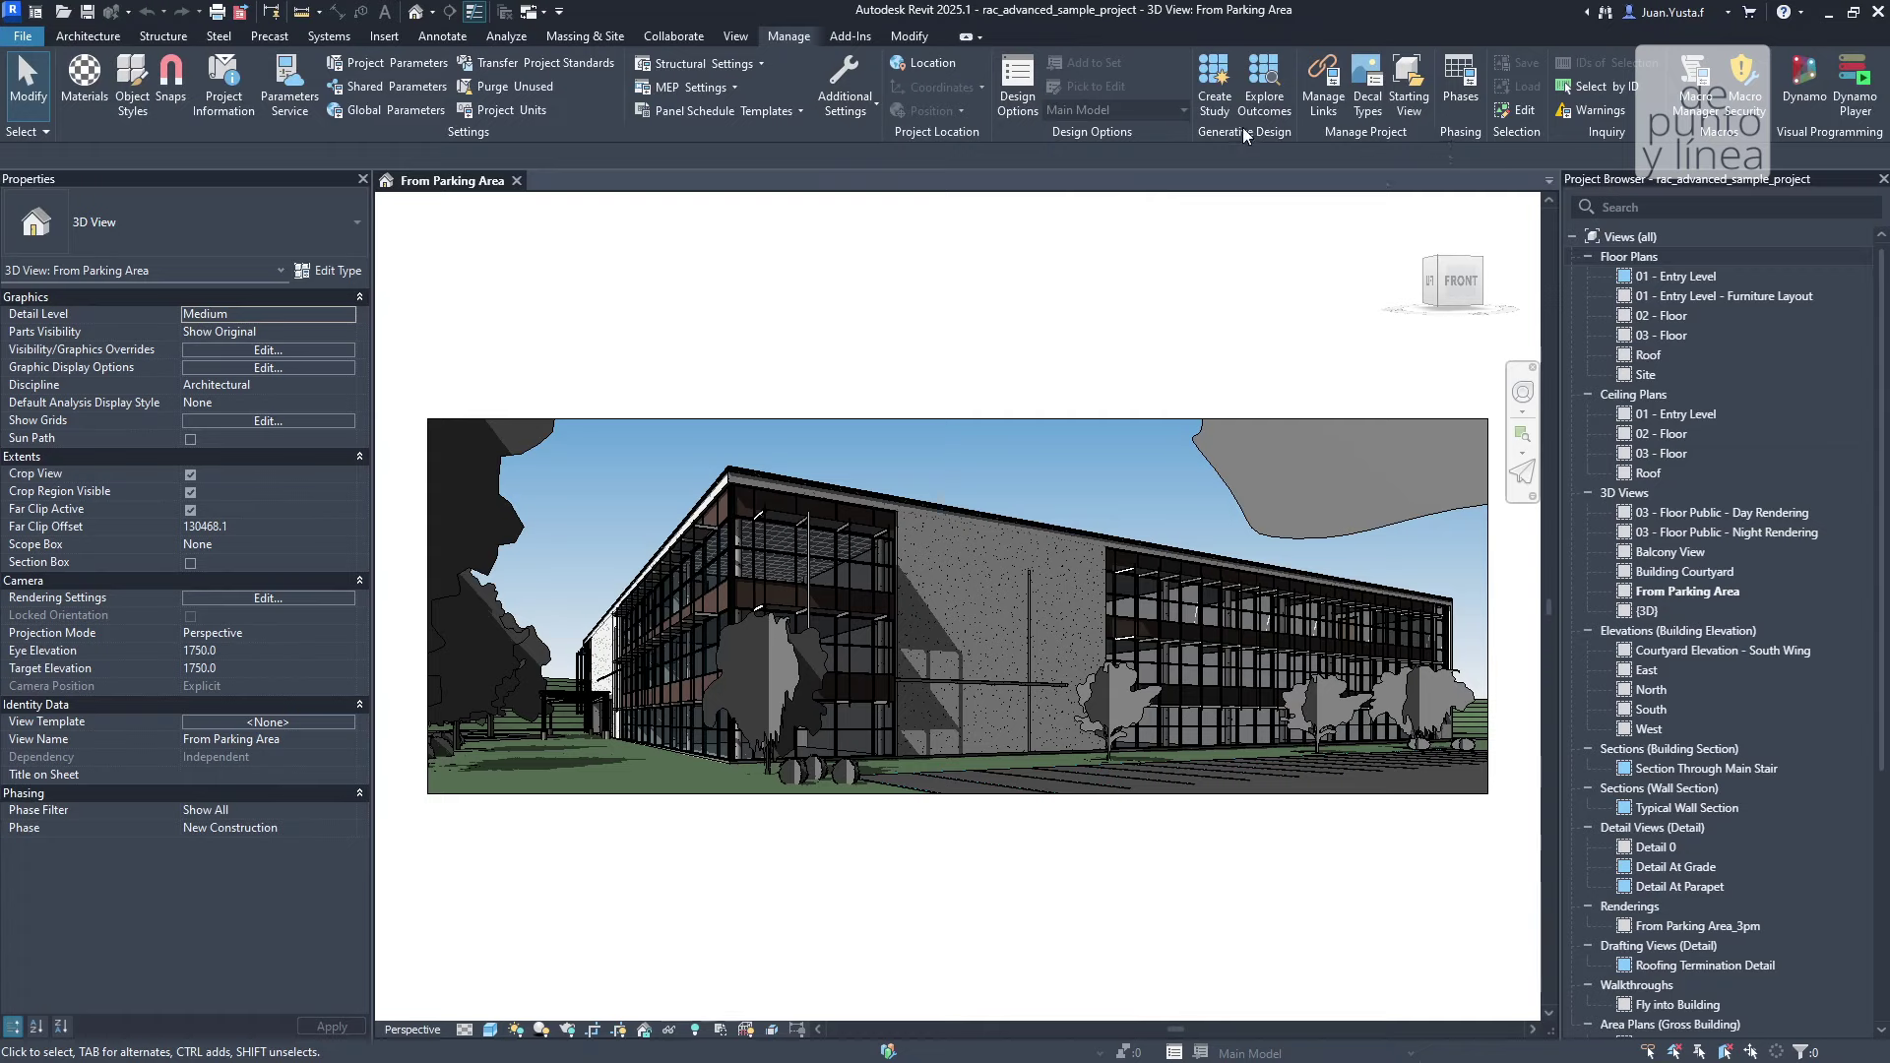
# Look over the Add-Ins tab, then the Modify tab's cut, join and clipboard tools
pyautogui.click(851, 36)
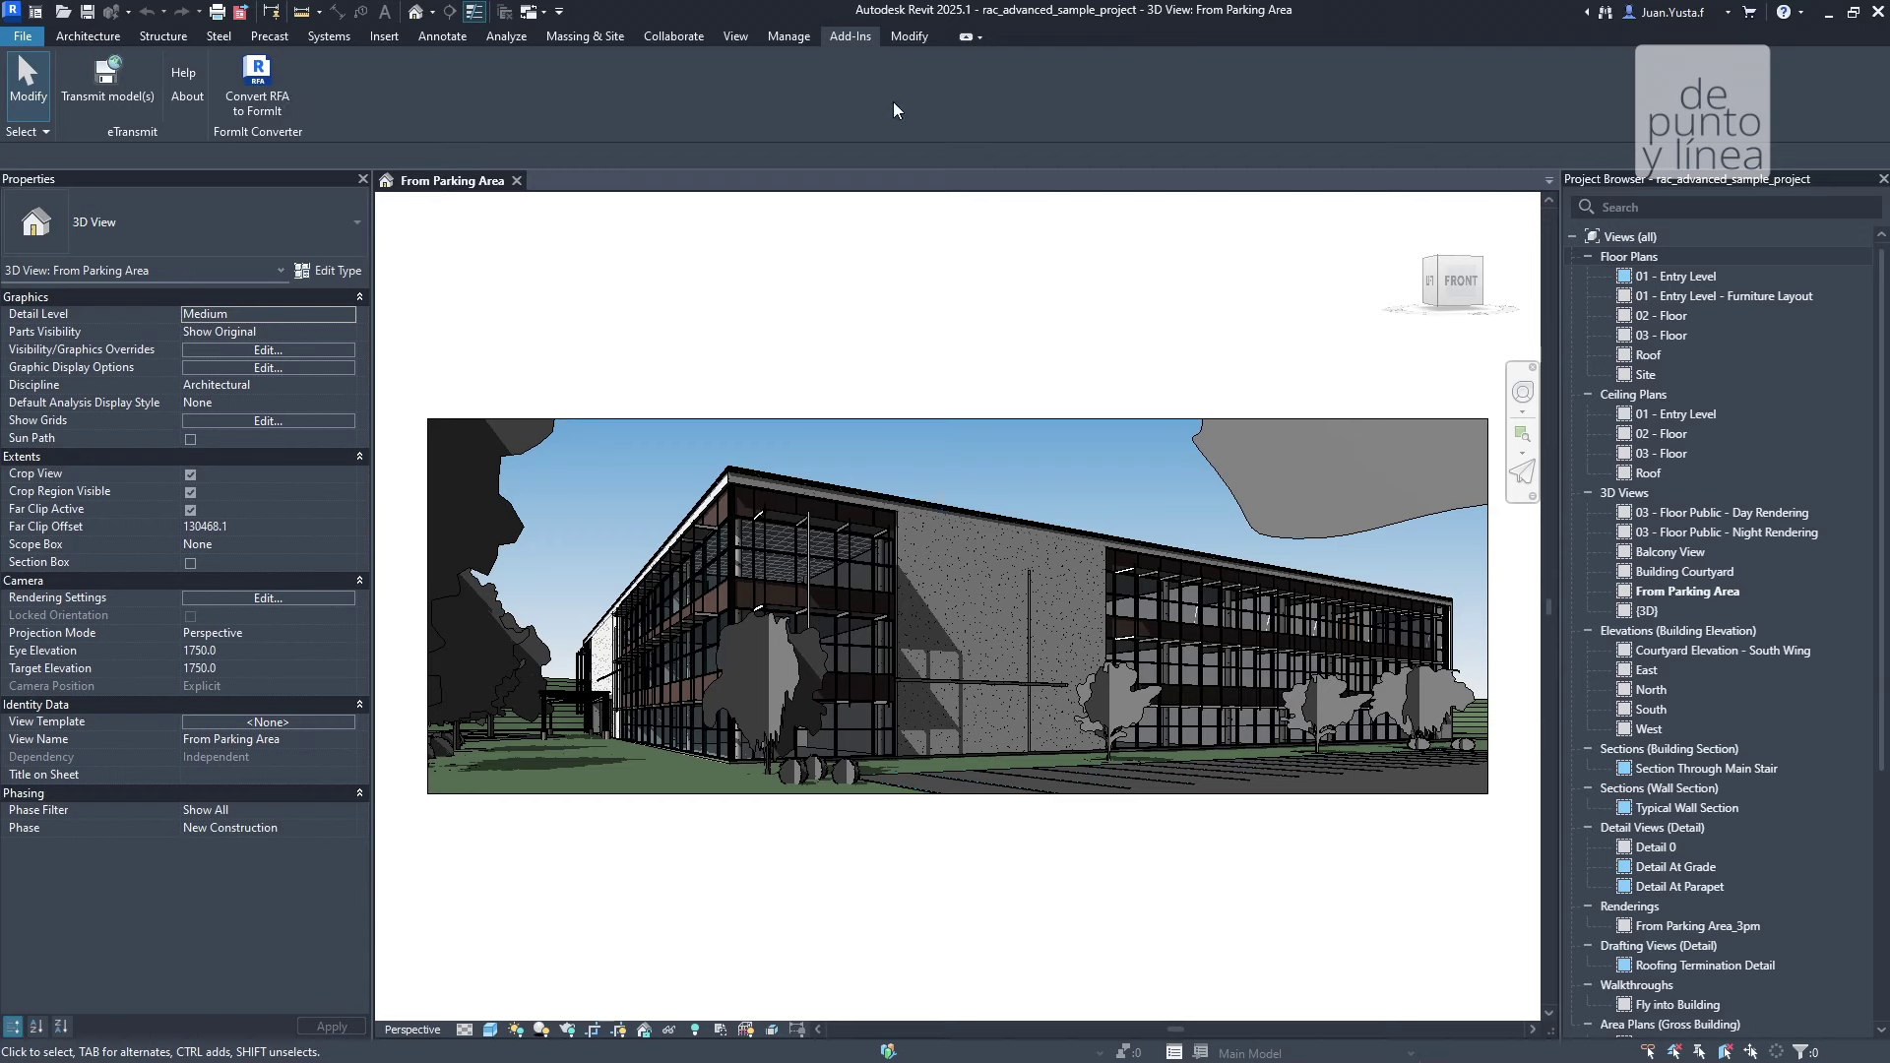
pyautogui.click(908, 41)
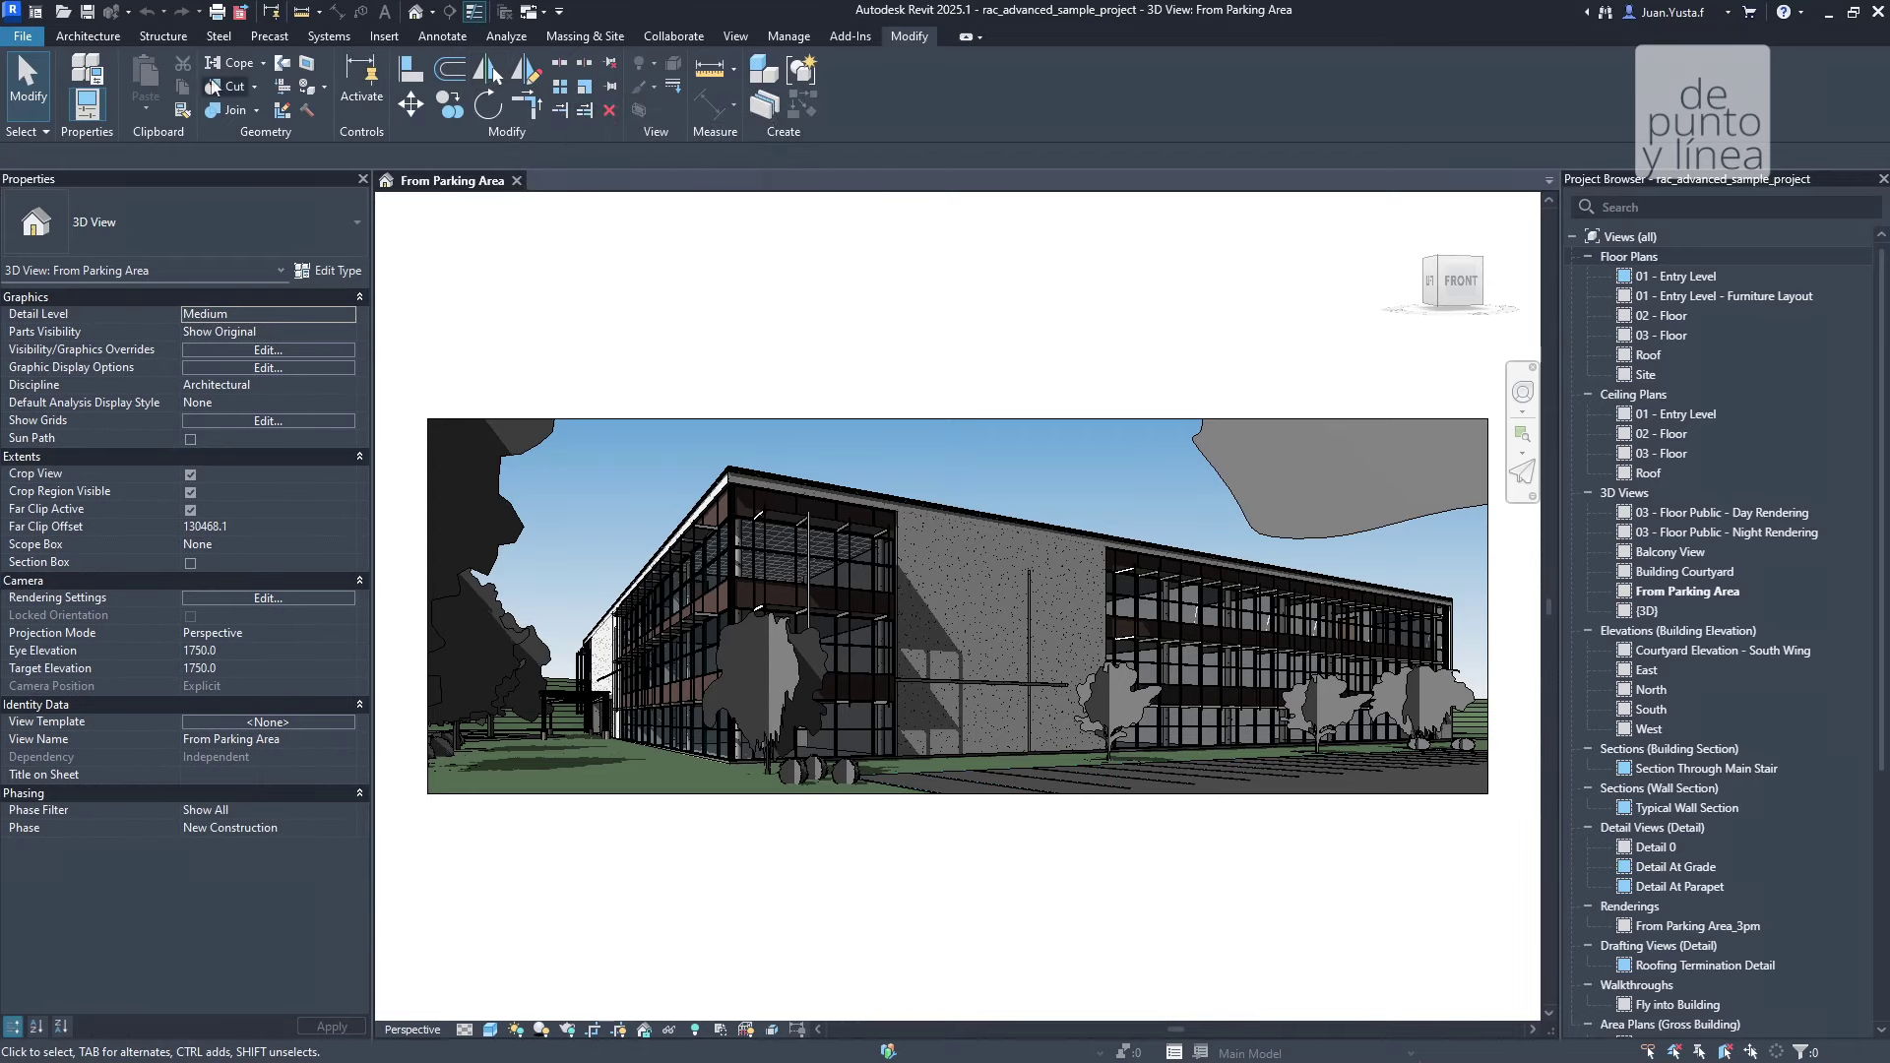
pyautogui.click(101, 38)
# Flip between the Modify, Architecture and View ribbon tabs, finishing on Architecture
pyautogui.click(898, 38)
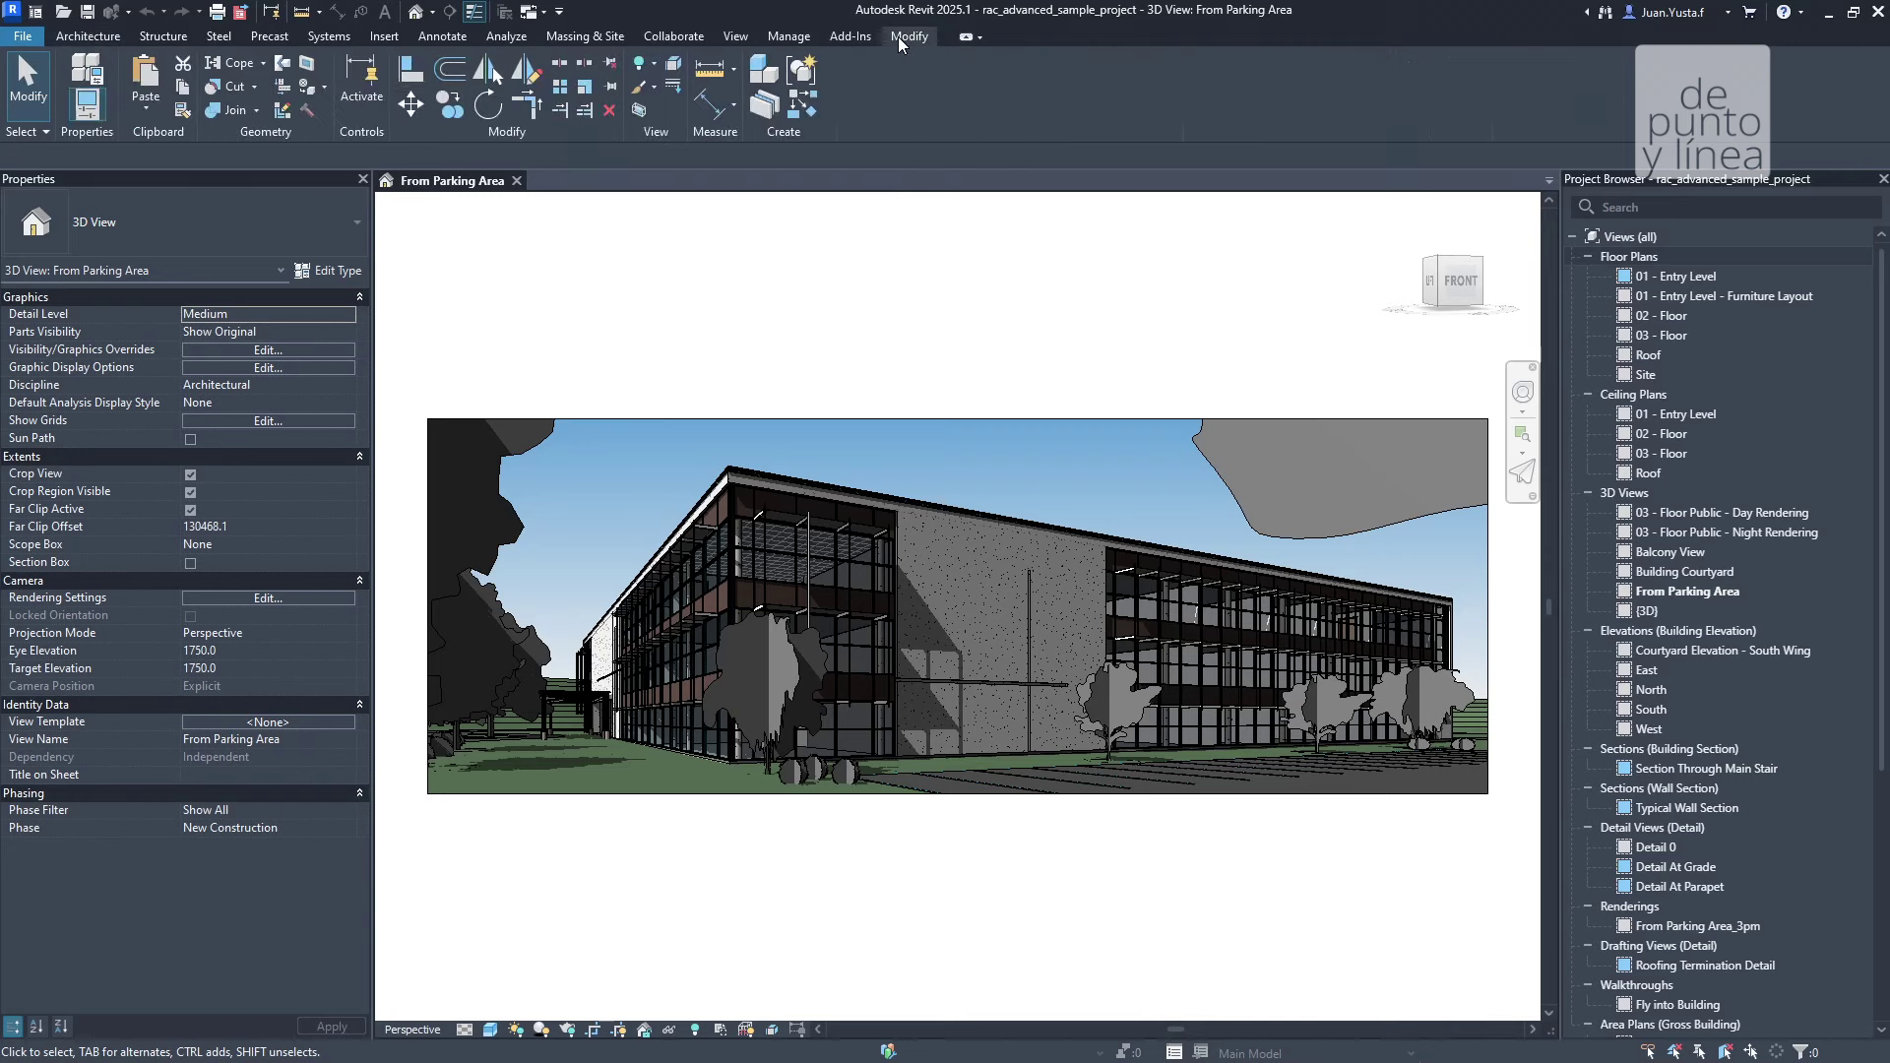
pyautogui.click(120, 37)
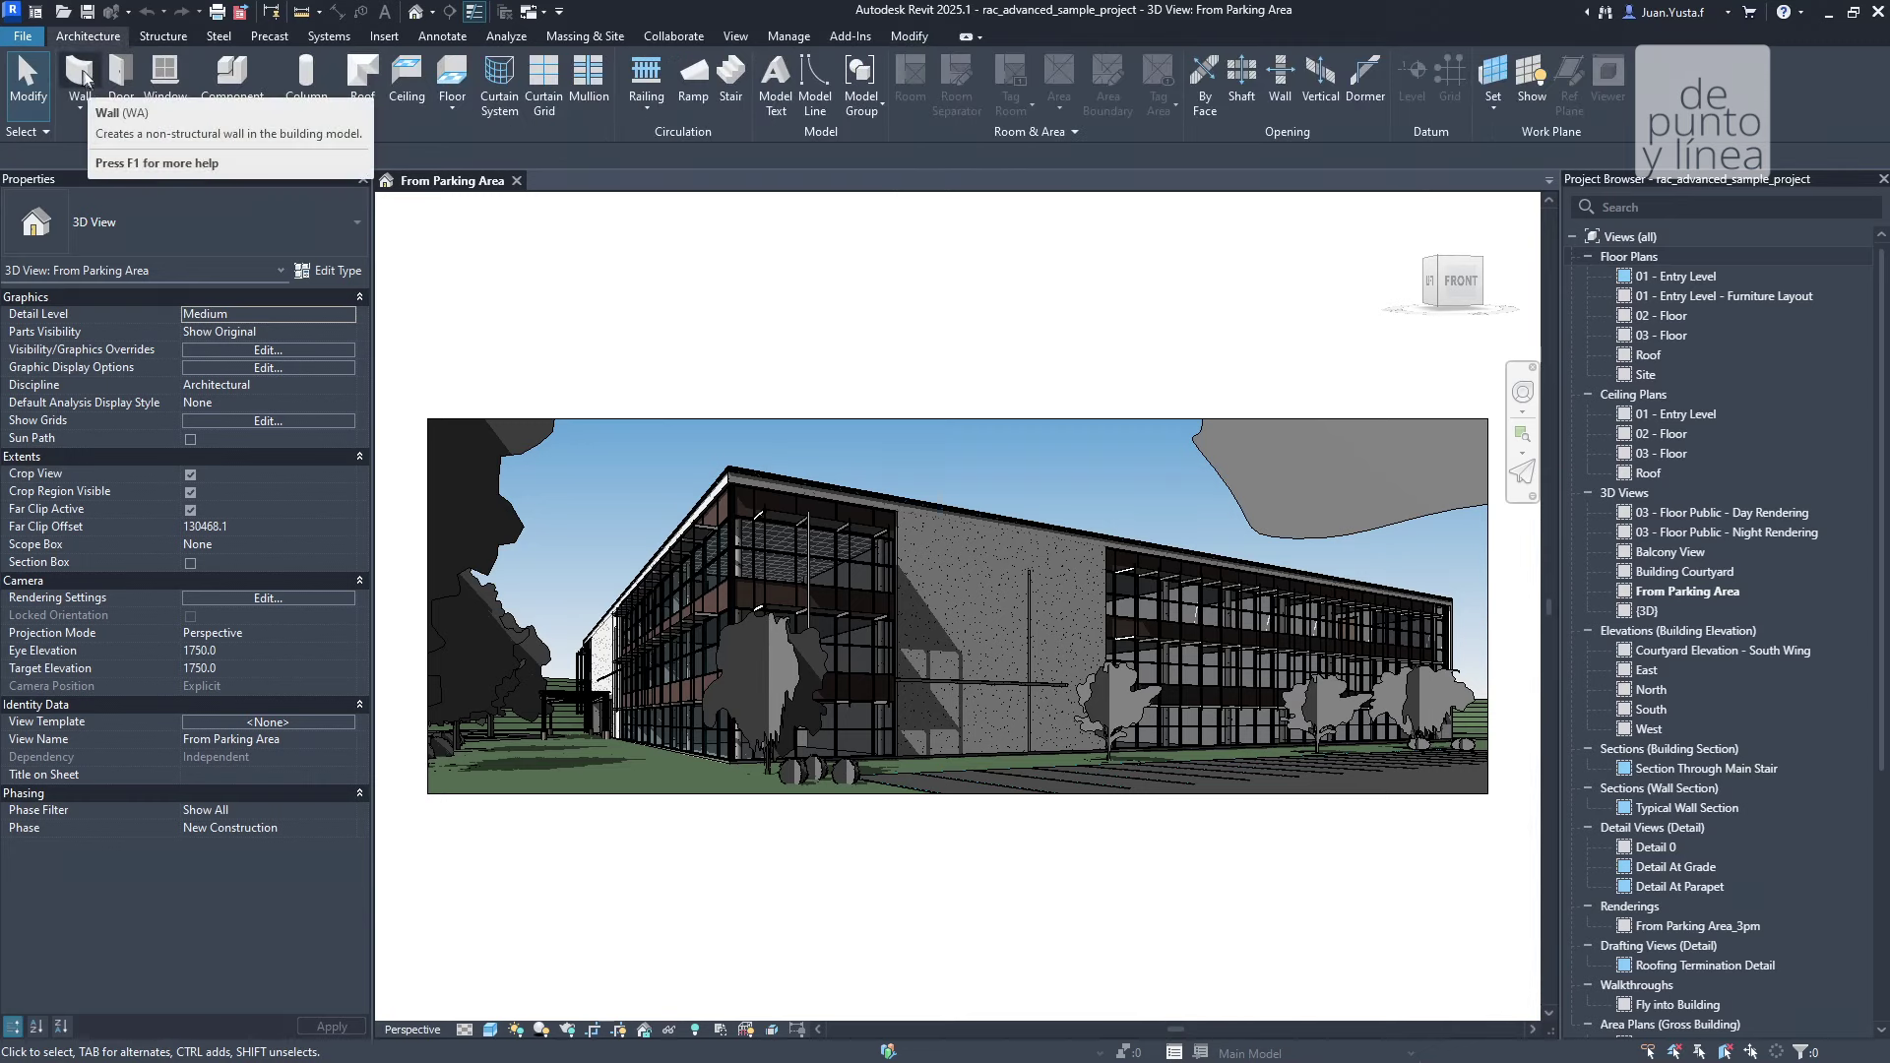
pyautogui.click(925, 40)
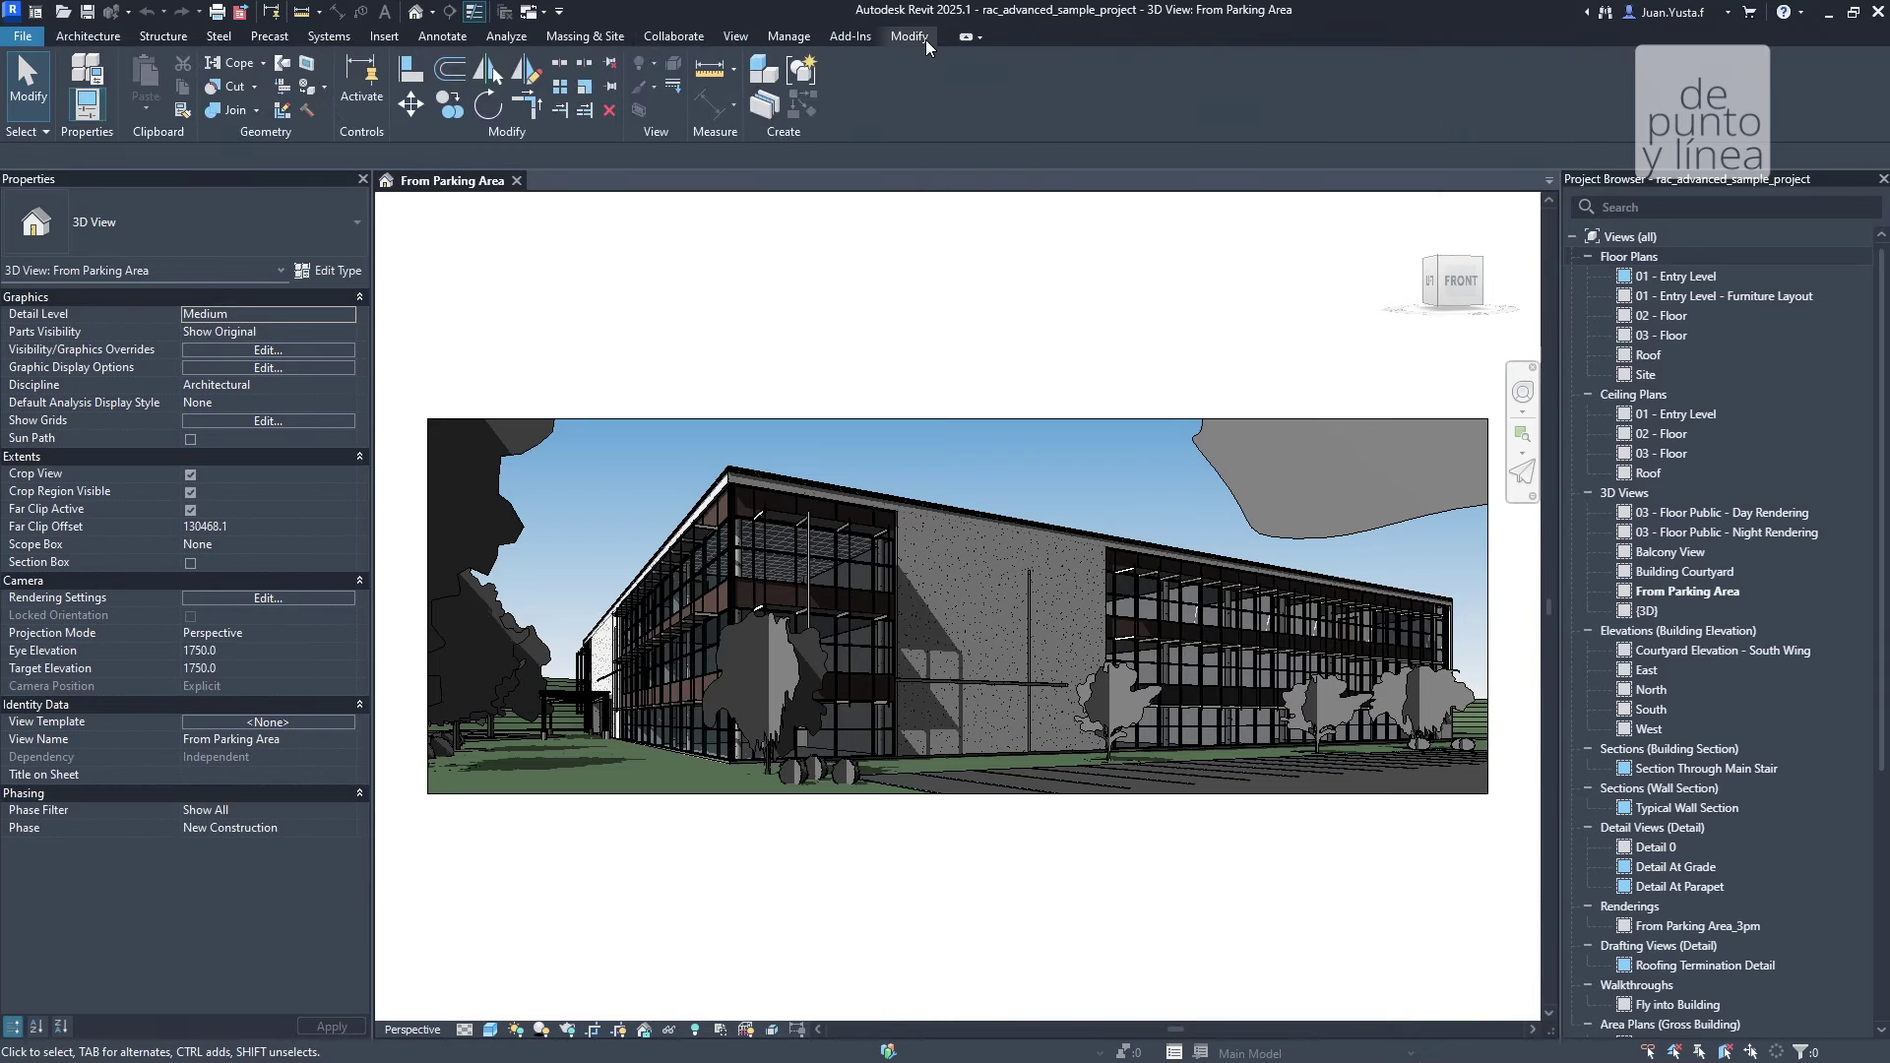
pyautogui.click(732, 40)
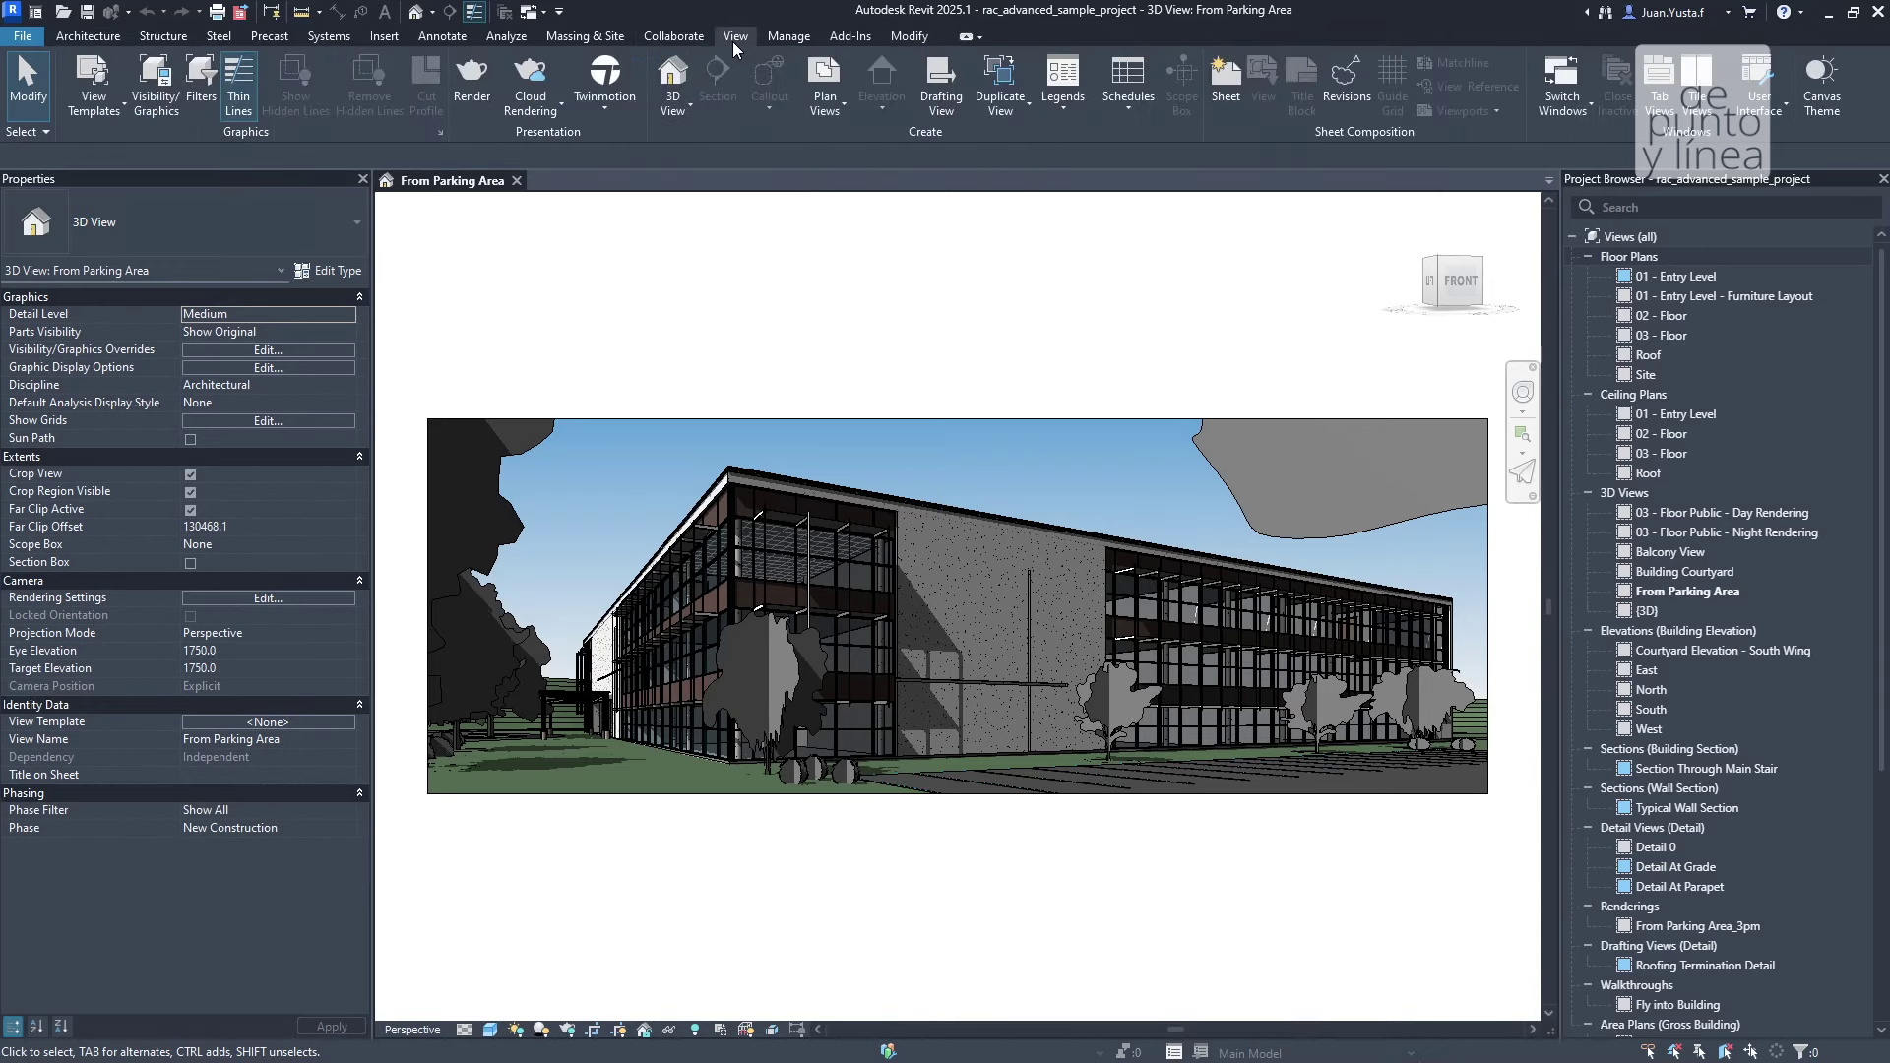
pyautogui.click(913, 39)
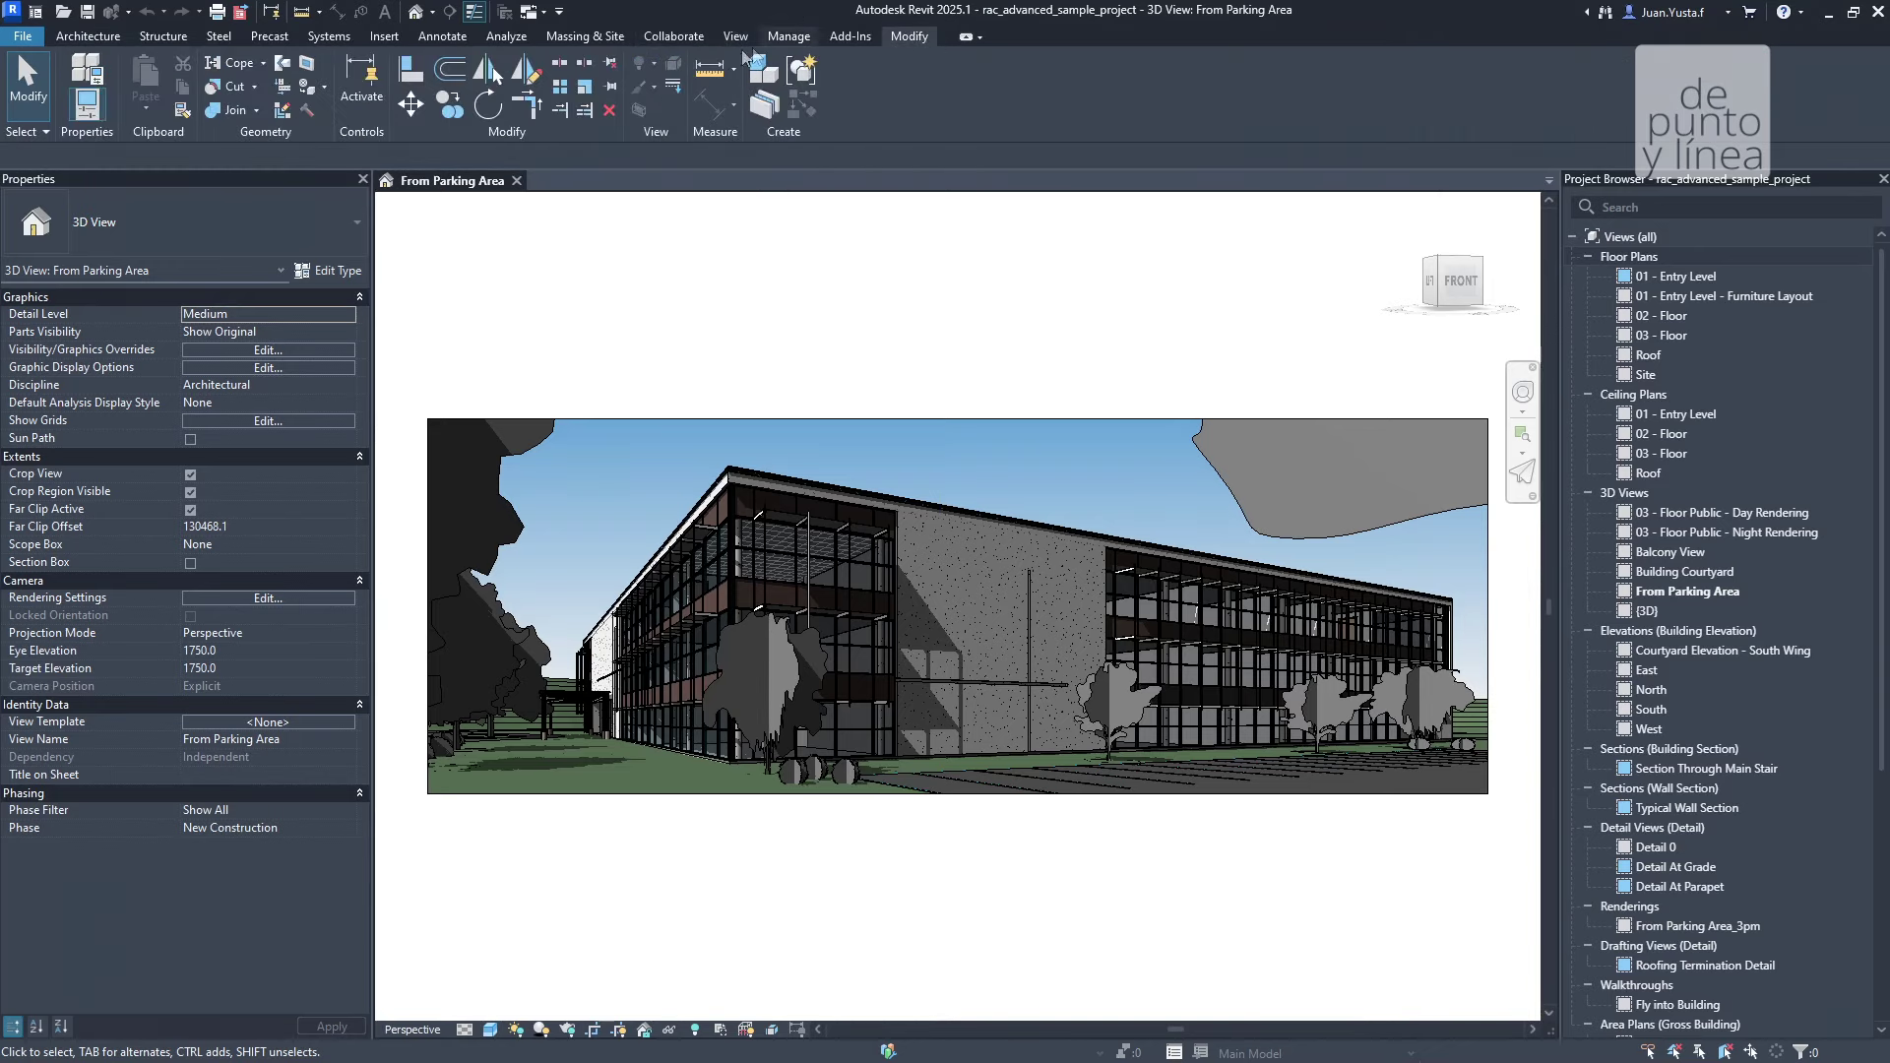
pyautogui.click(116, 38)
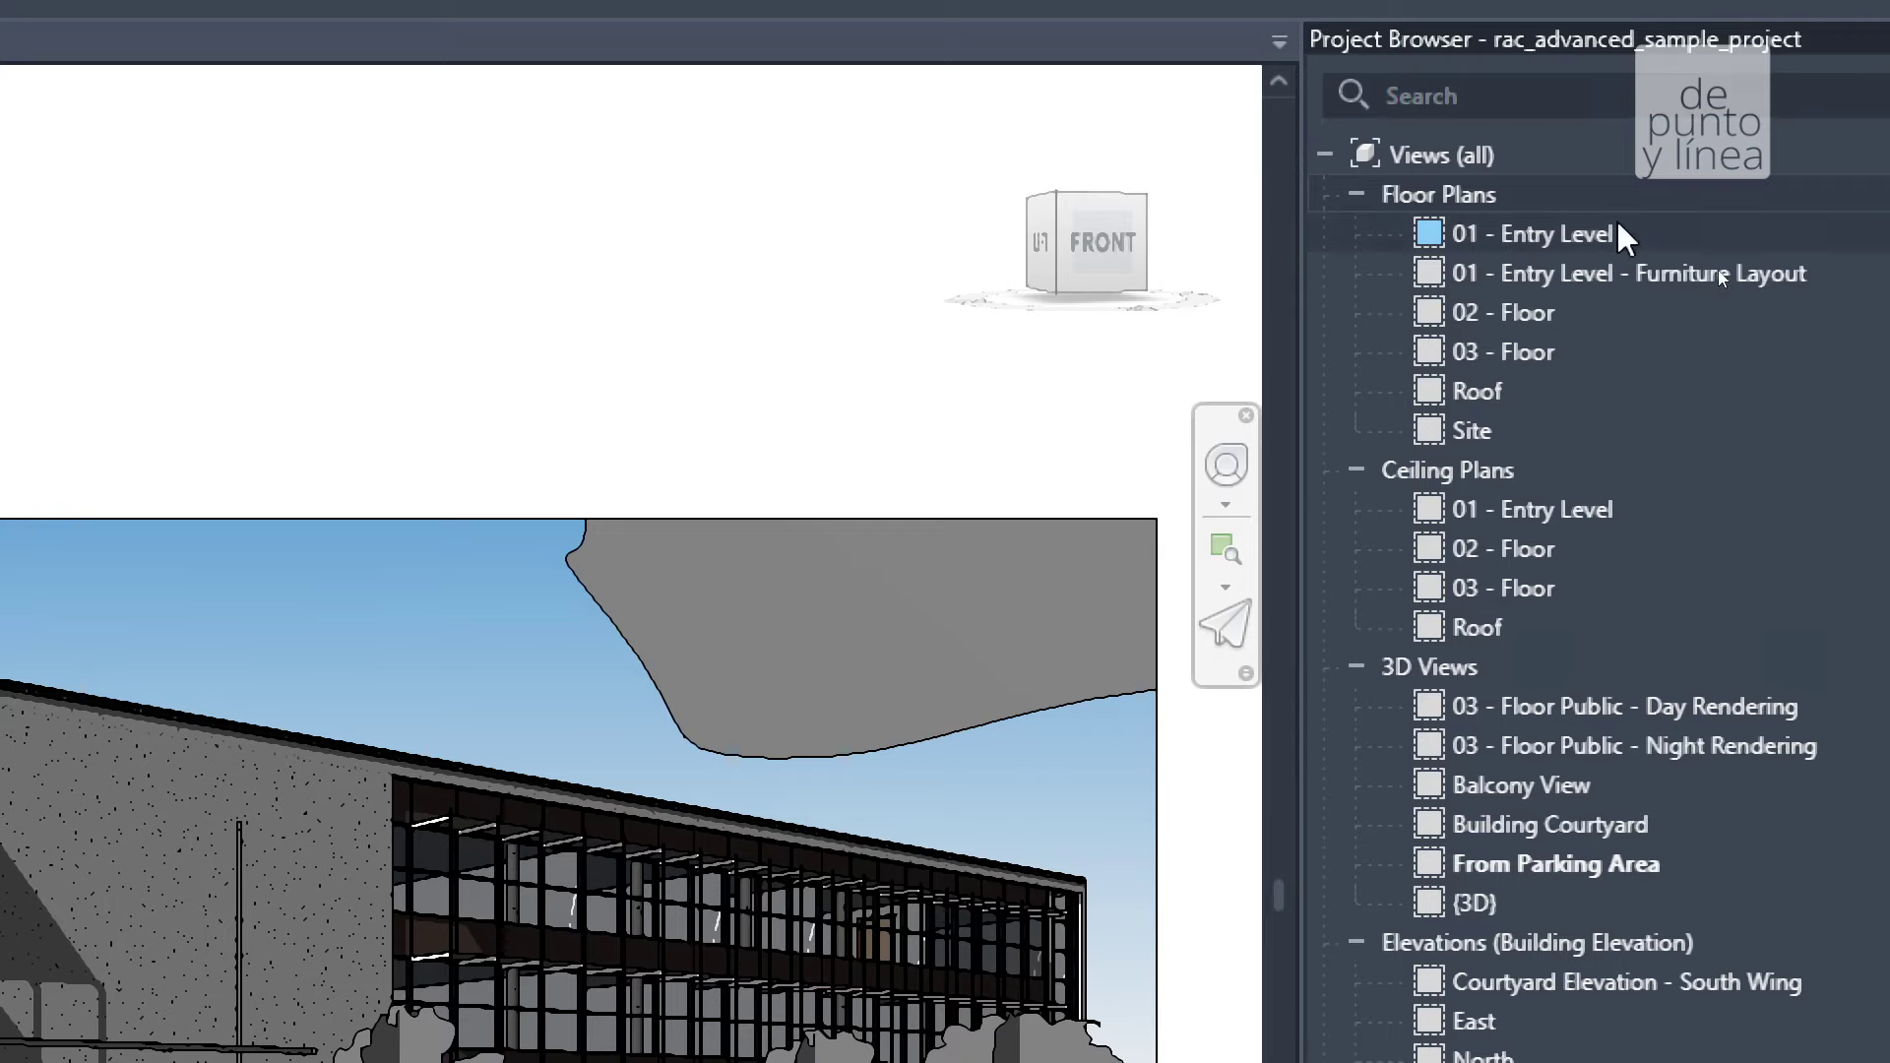
# Select each floor plan, from Furniture Layout through 02, 03, Roof and Site, ending on 01 - Entry Level
pyautogui.click(1413, 202)
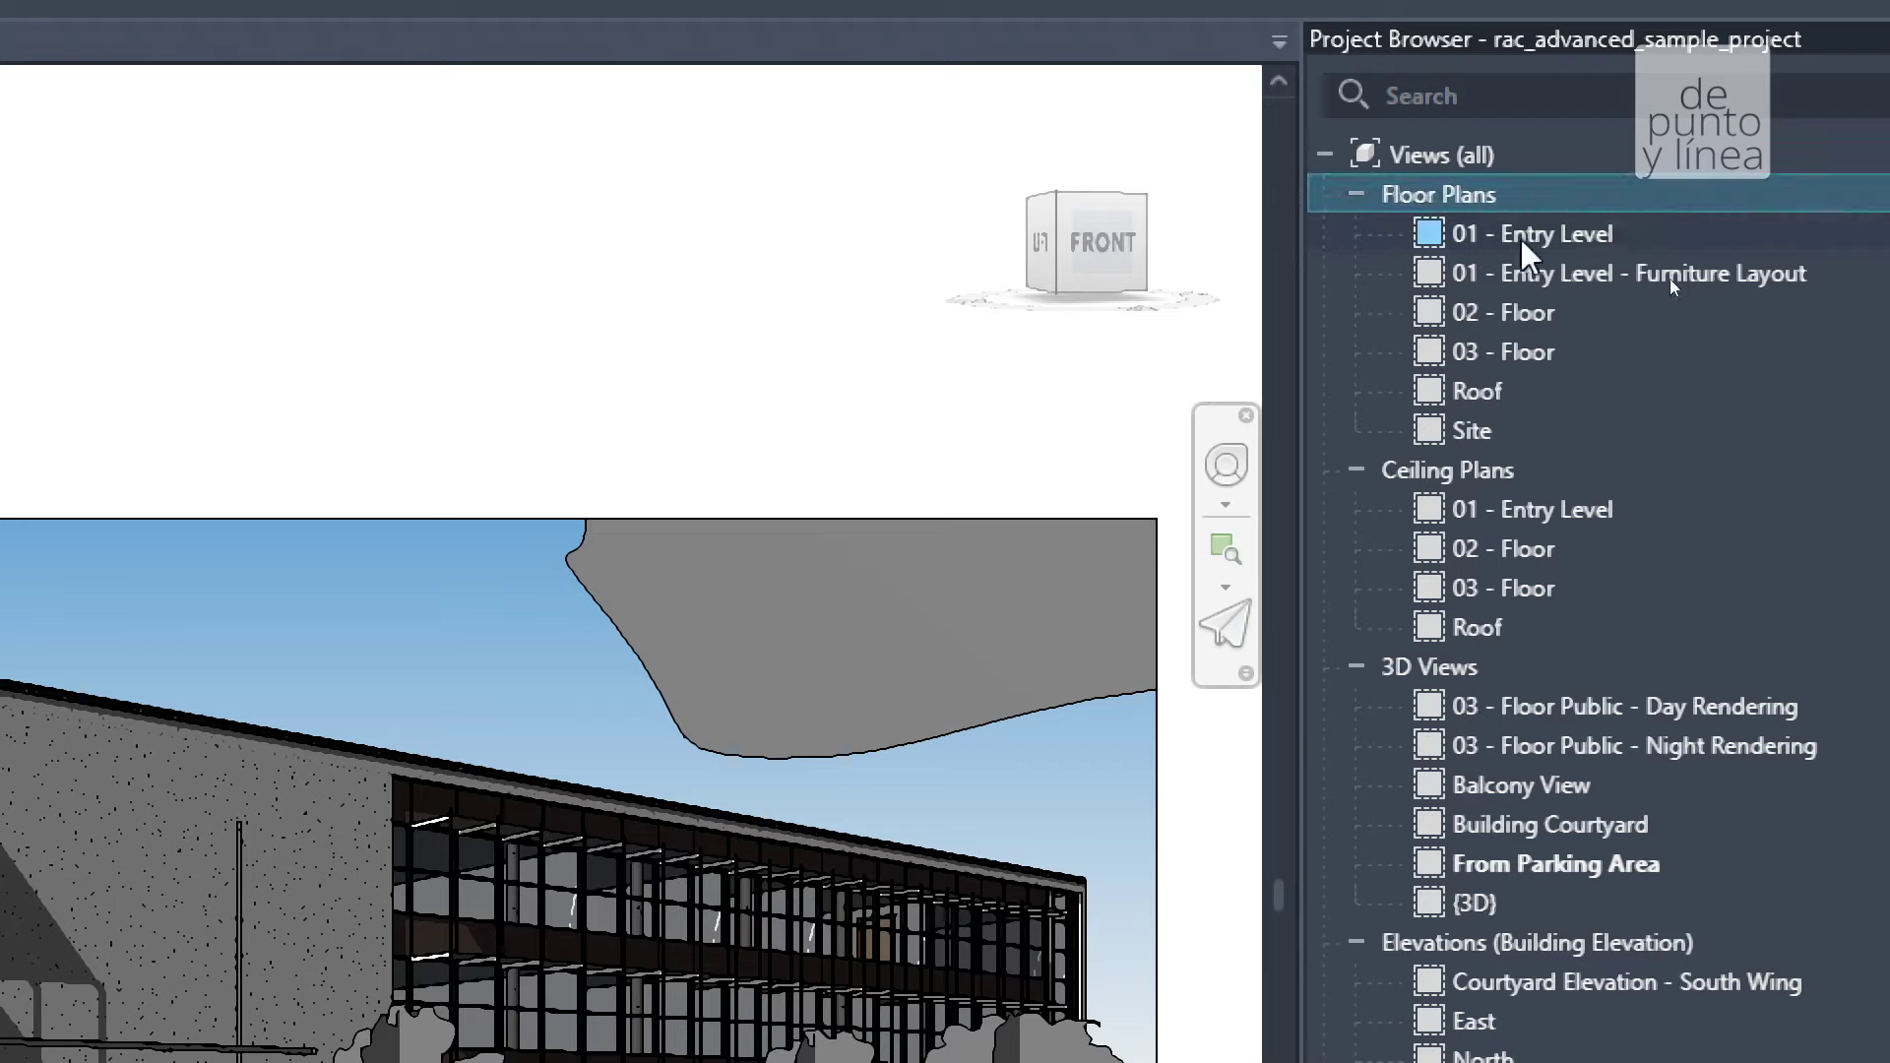
pyautogui.click(1452, 239)
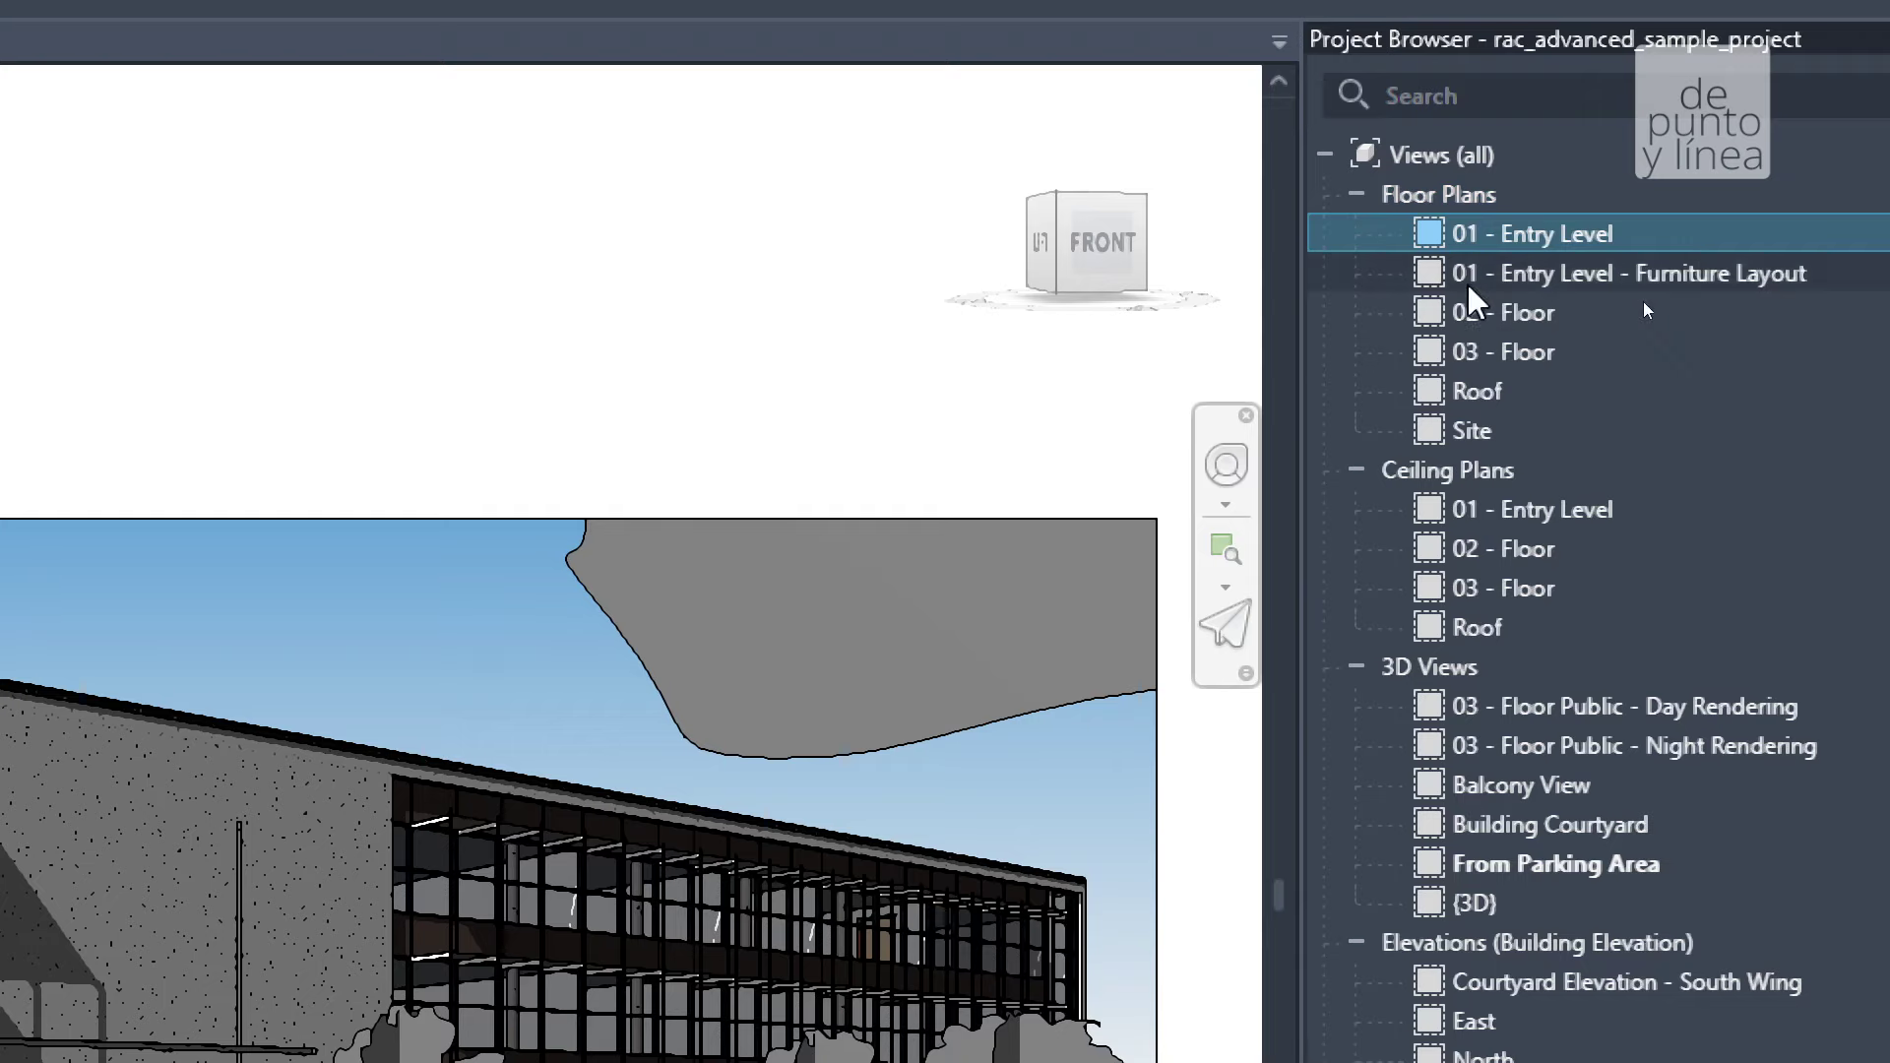
pyautogui.click(1664, 271)
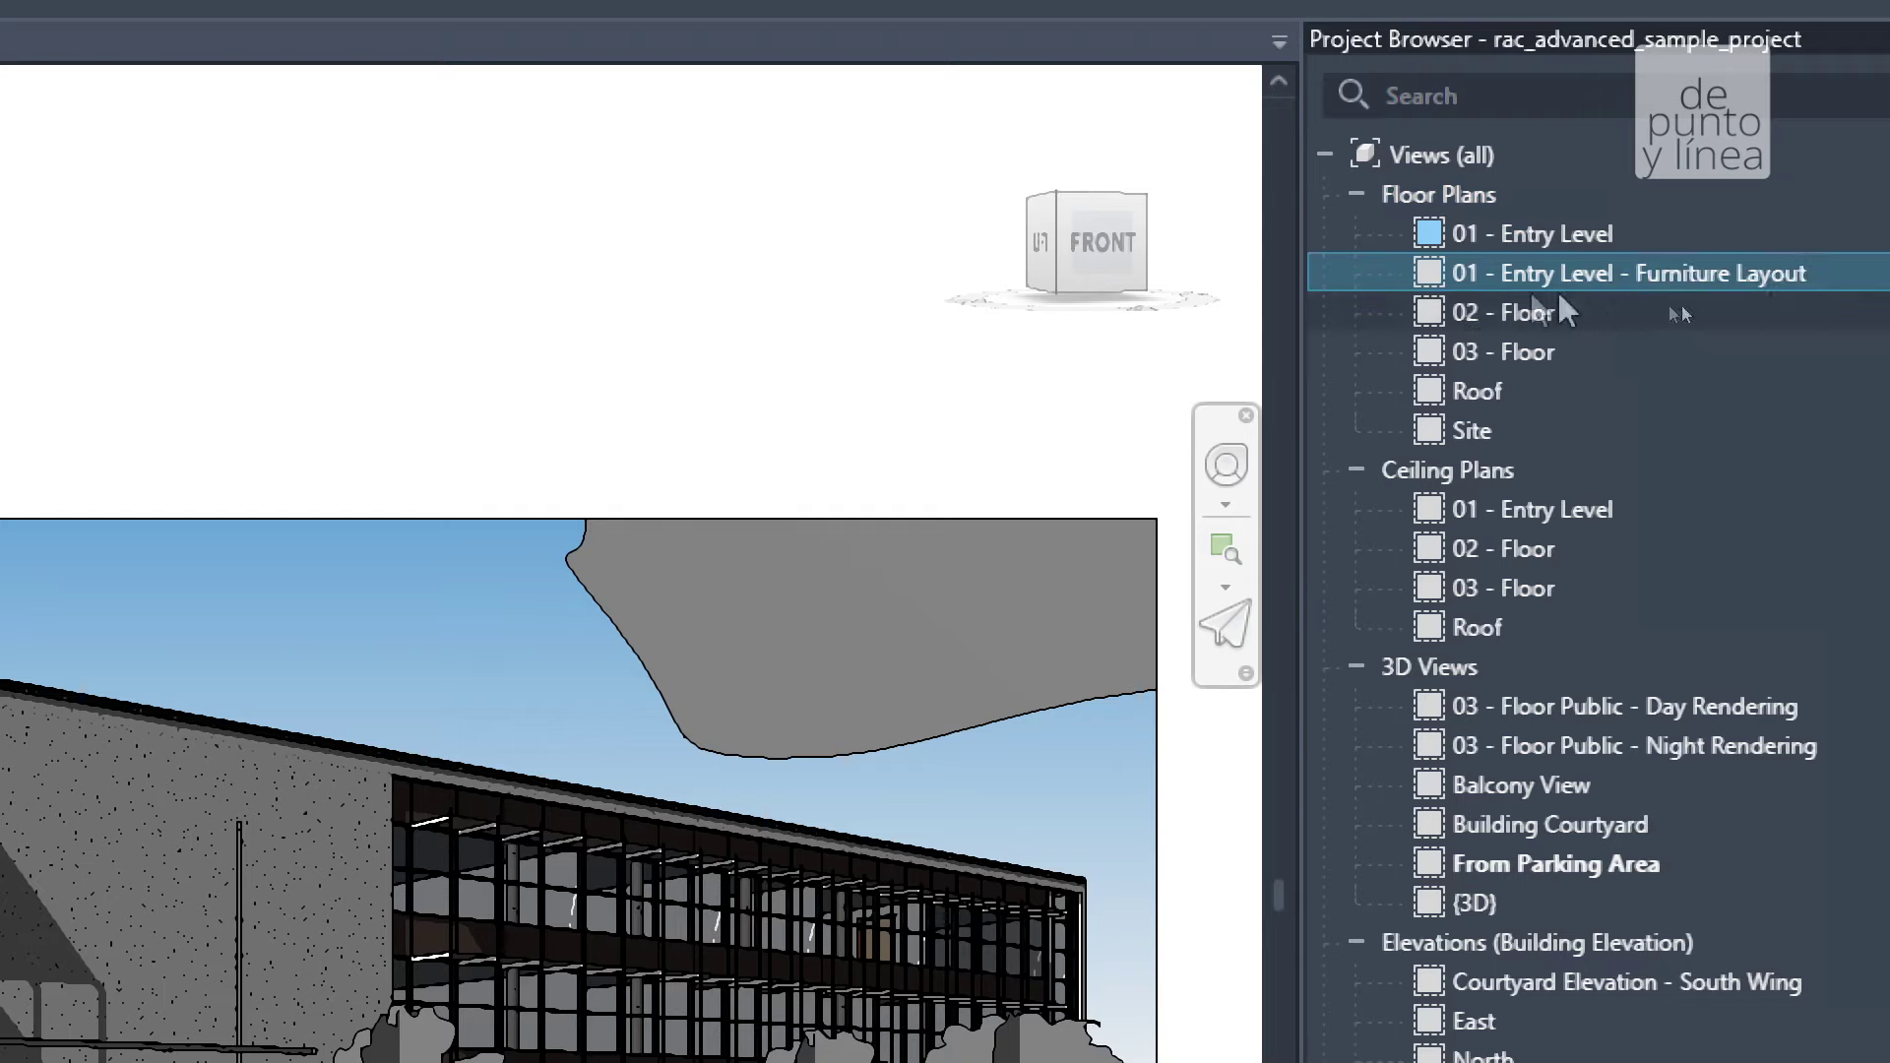
pyautogui.click(1657, 311)
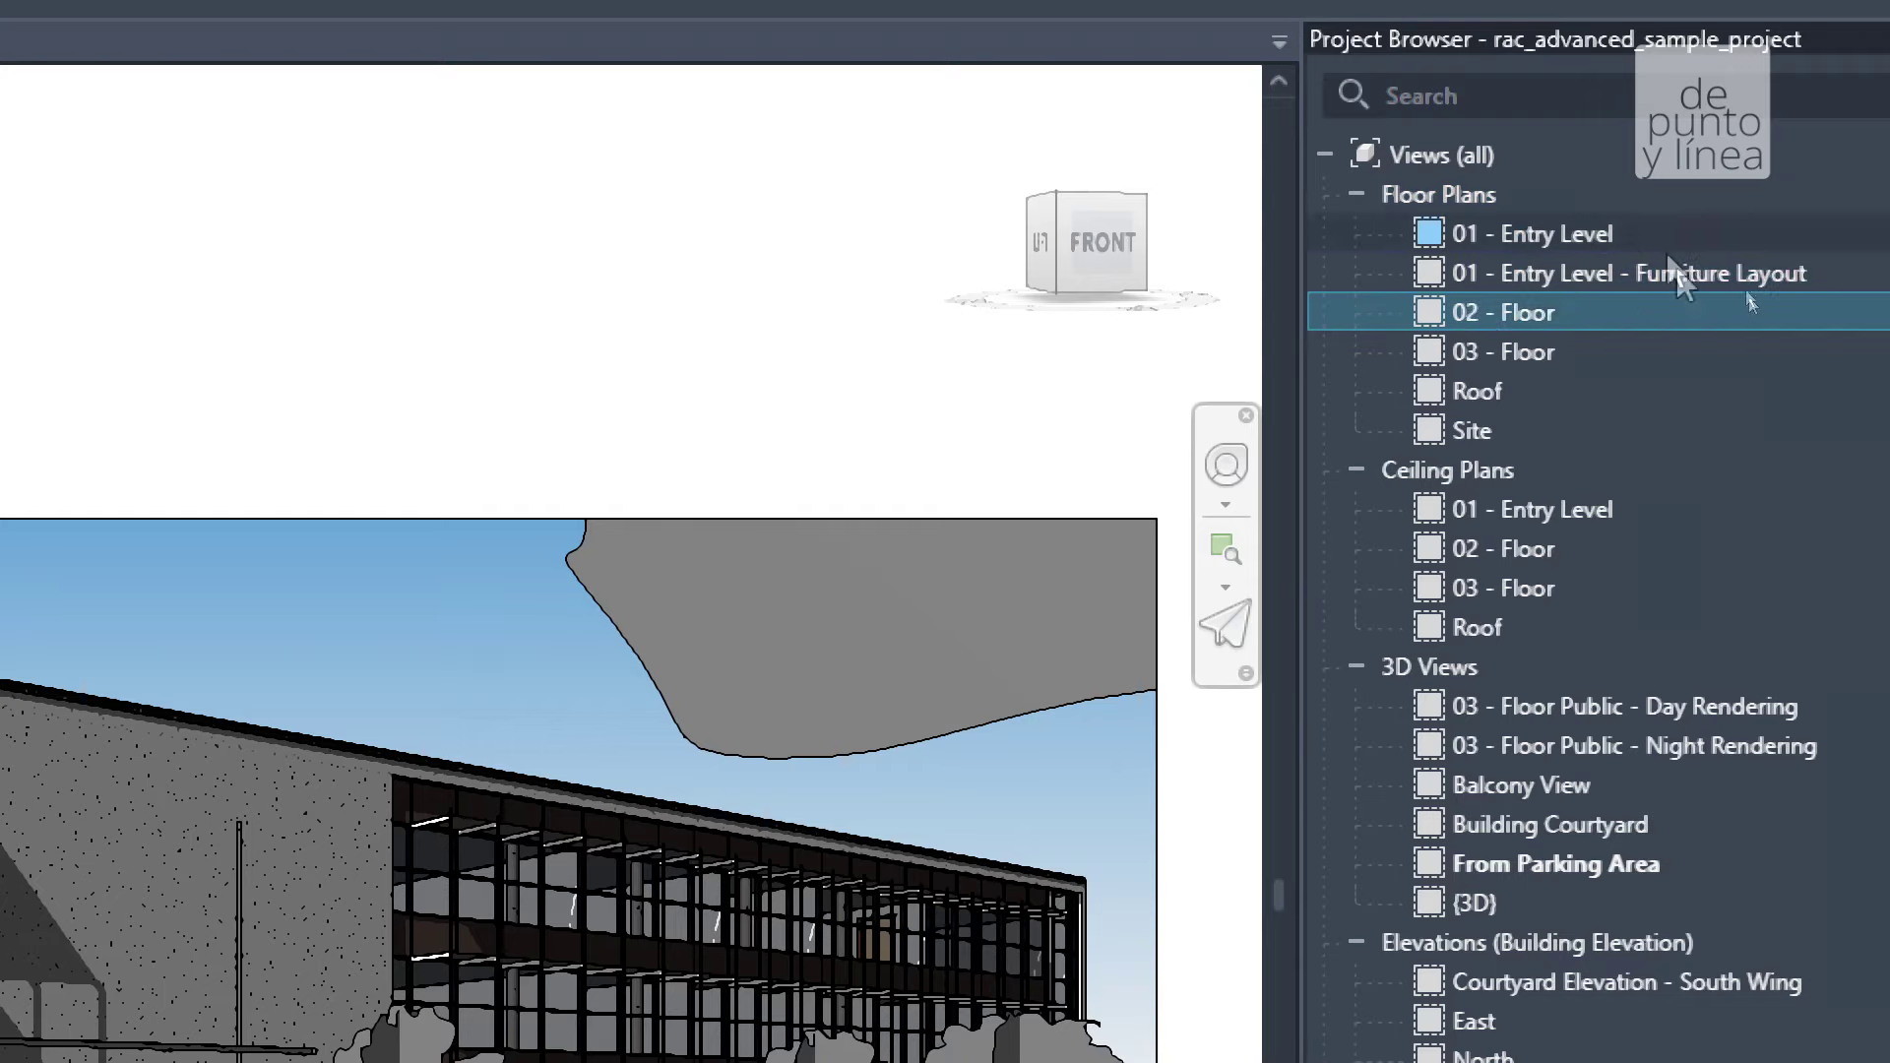
pyautogui.click(1640, 350)
pyautogui.click(1654, 387)
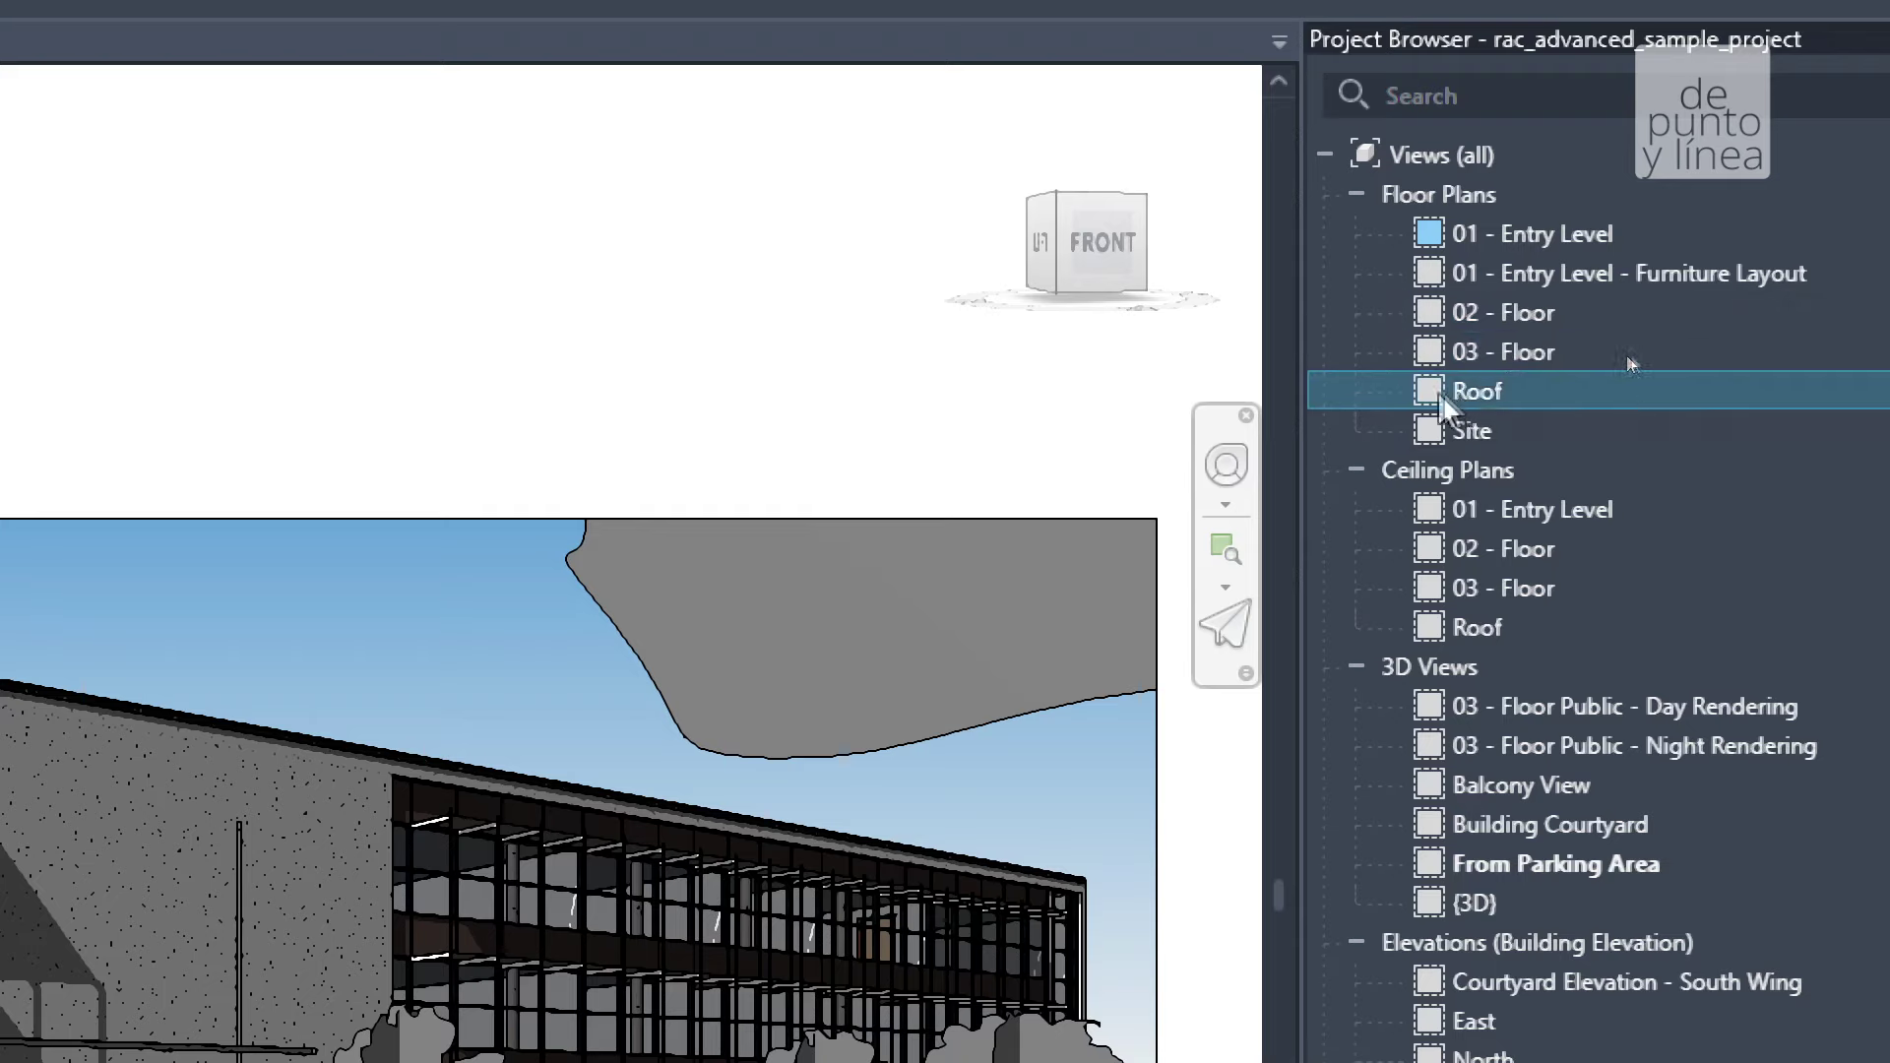
pyautogui.click(1487, 430)
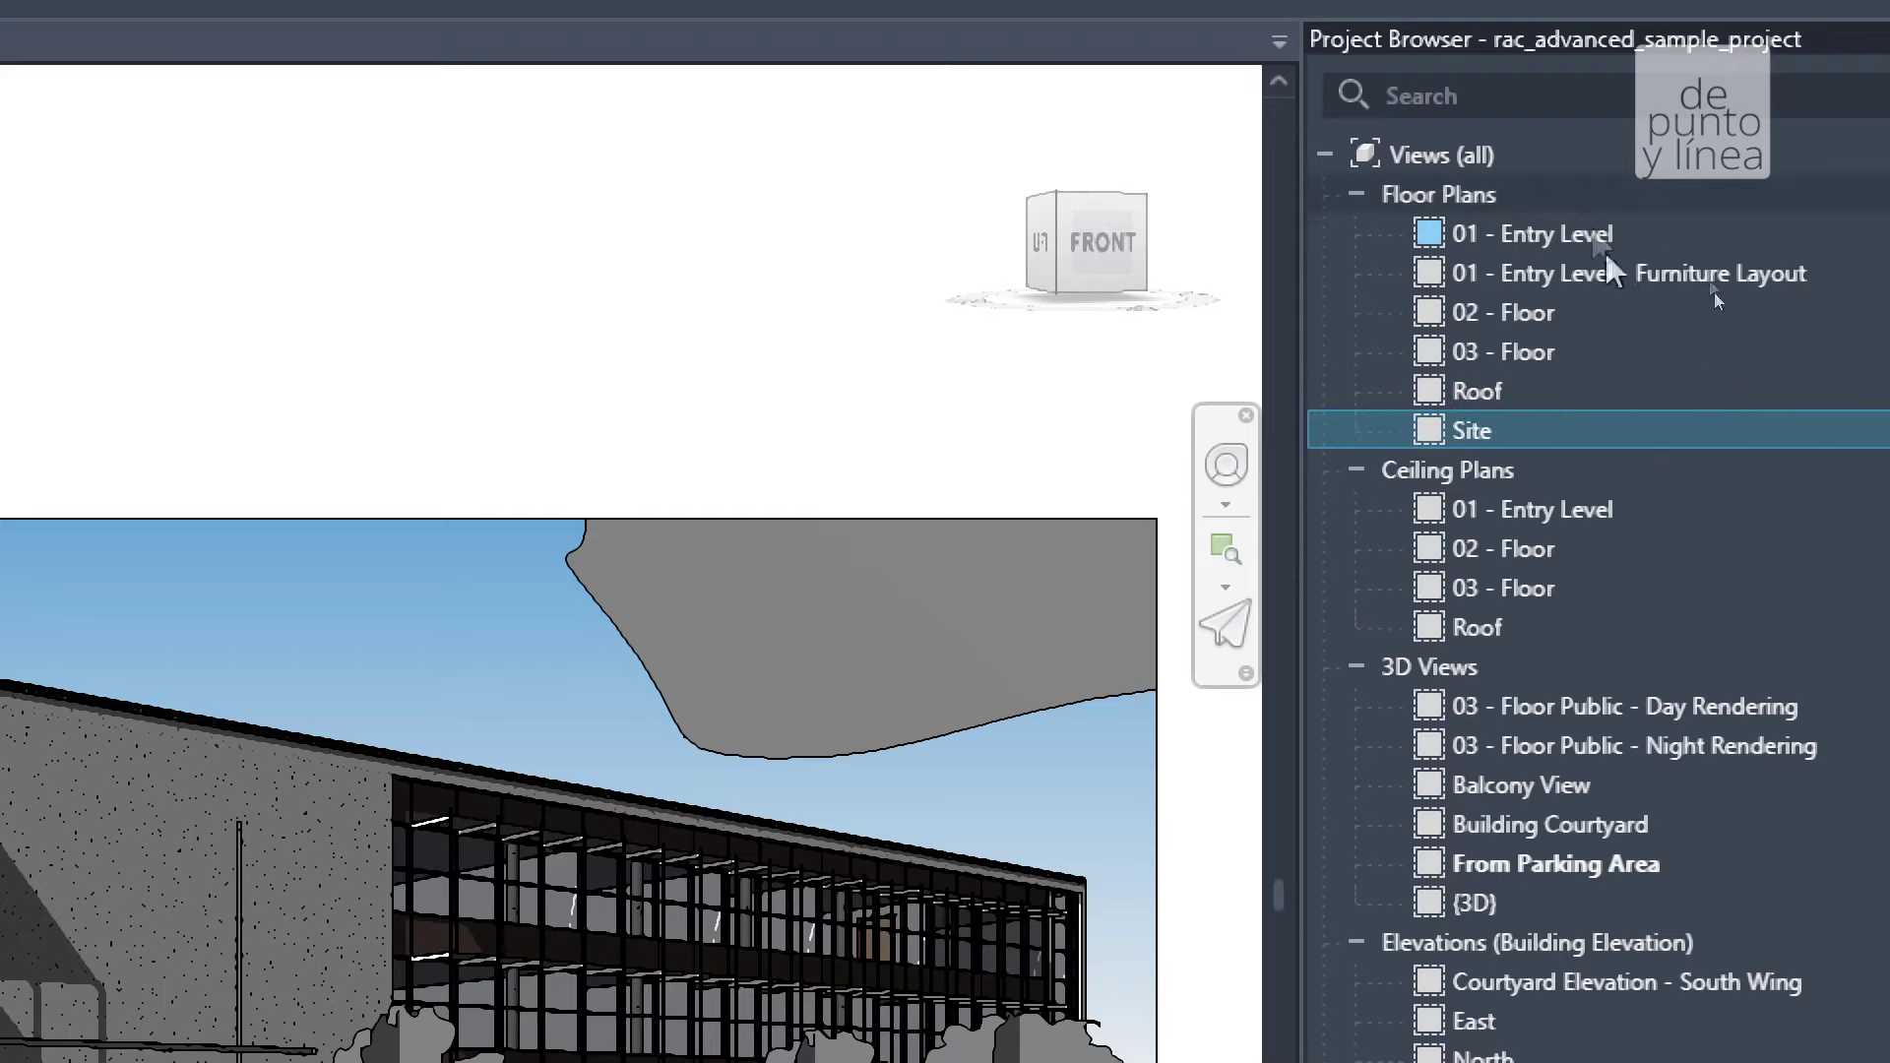
pyautogui.click(1513, 236)
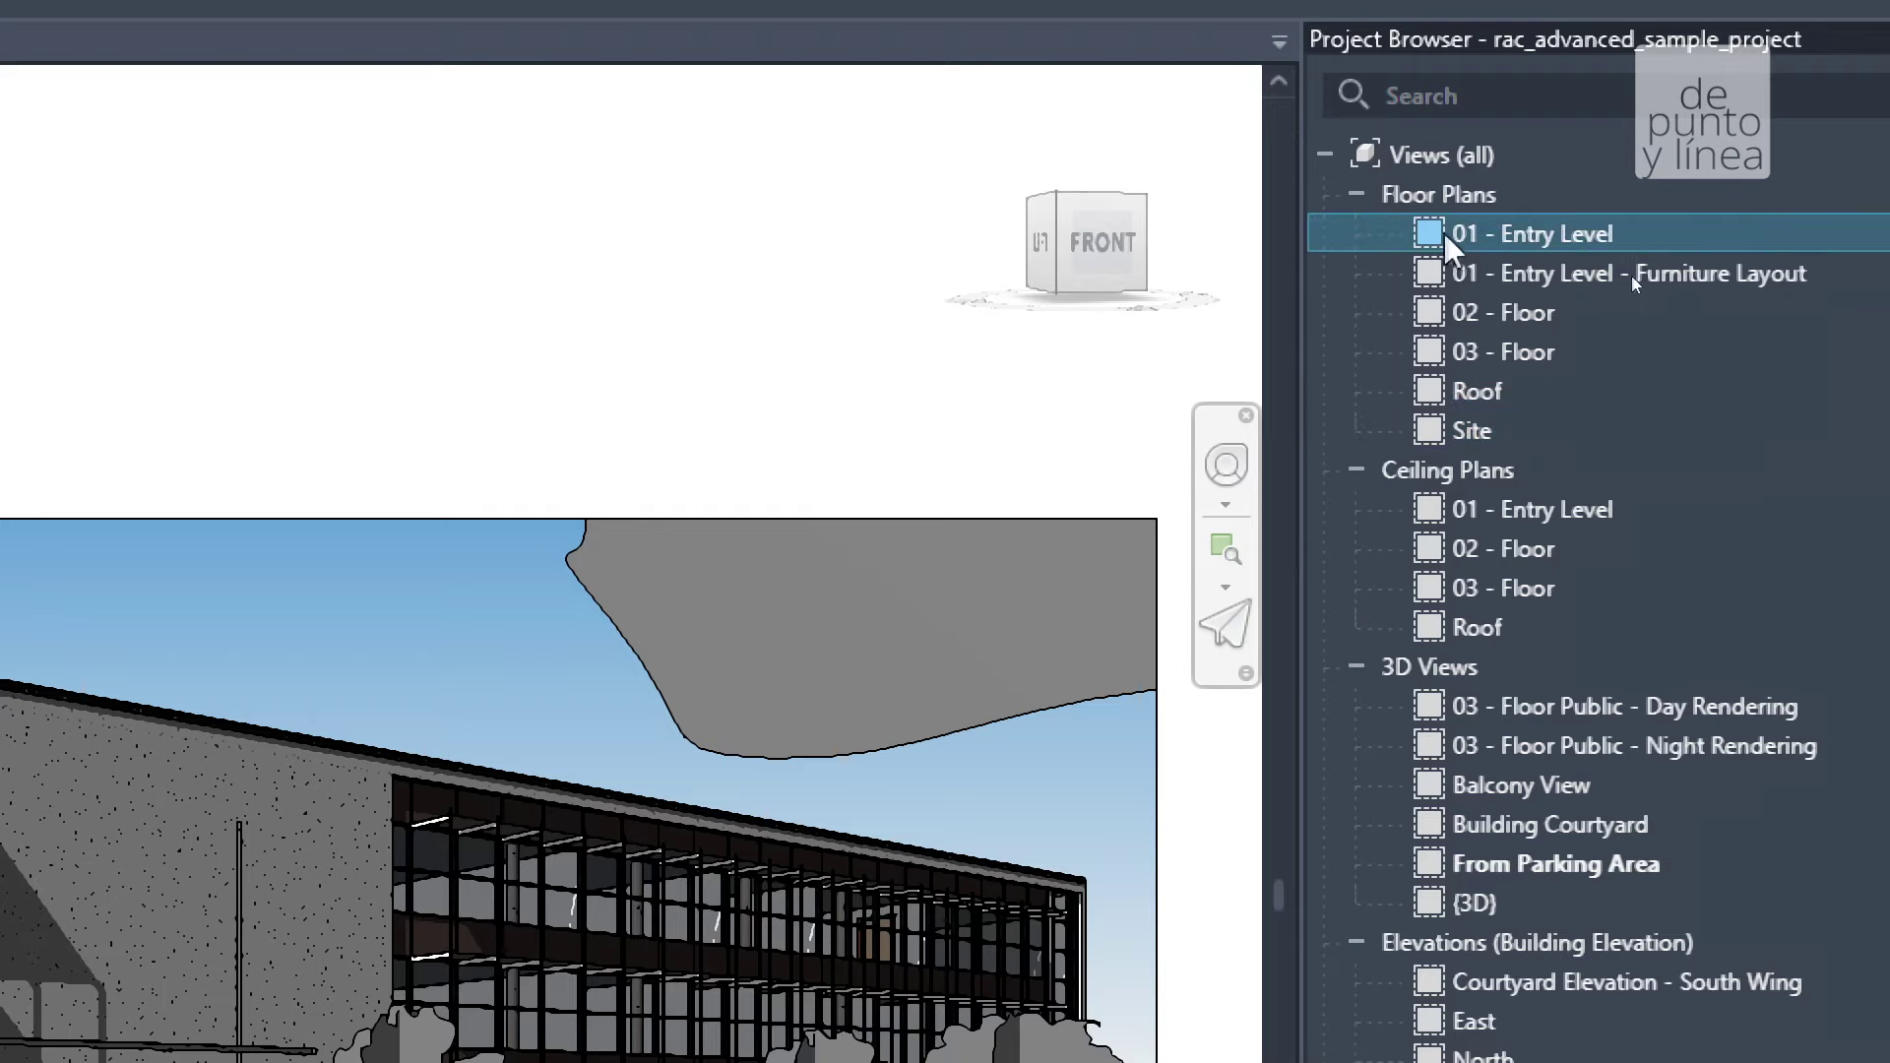
# Open the 01 - Entry Level plan in its own tab and close the From Parking Area 3D view
pyautogui.doubleClick(1494, 234)
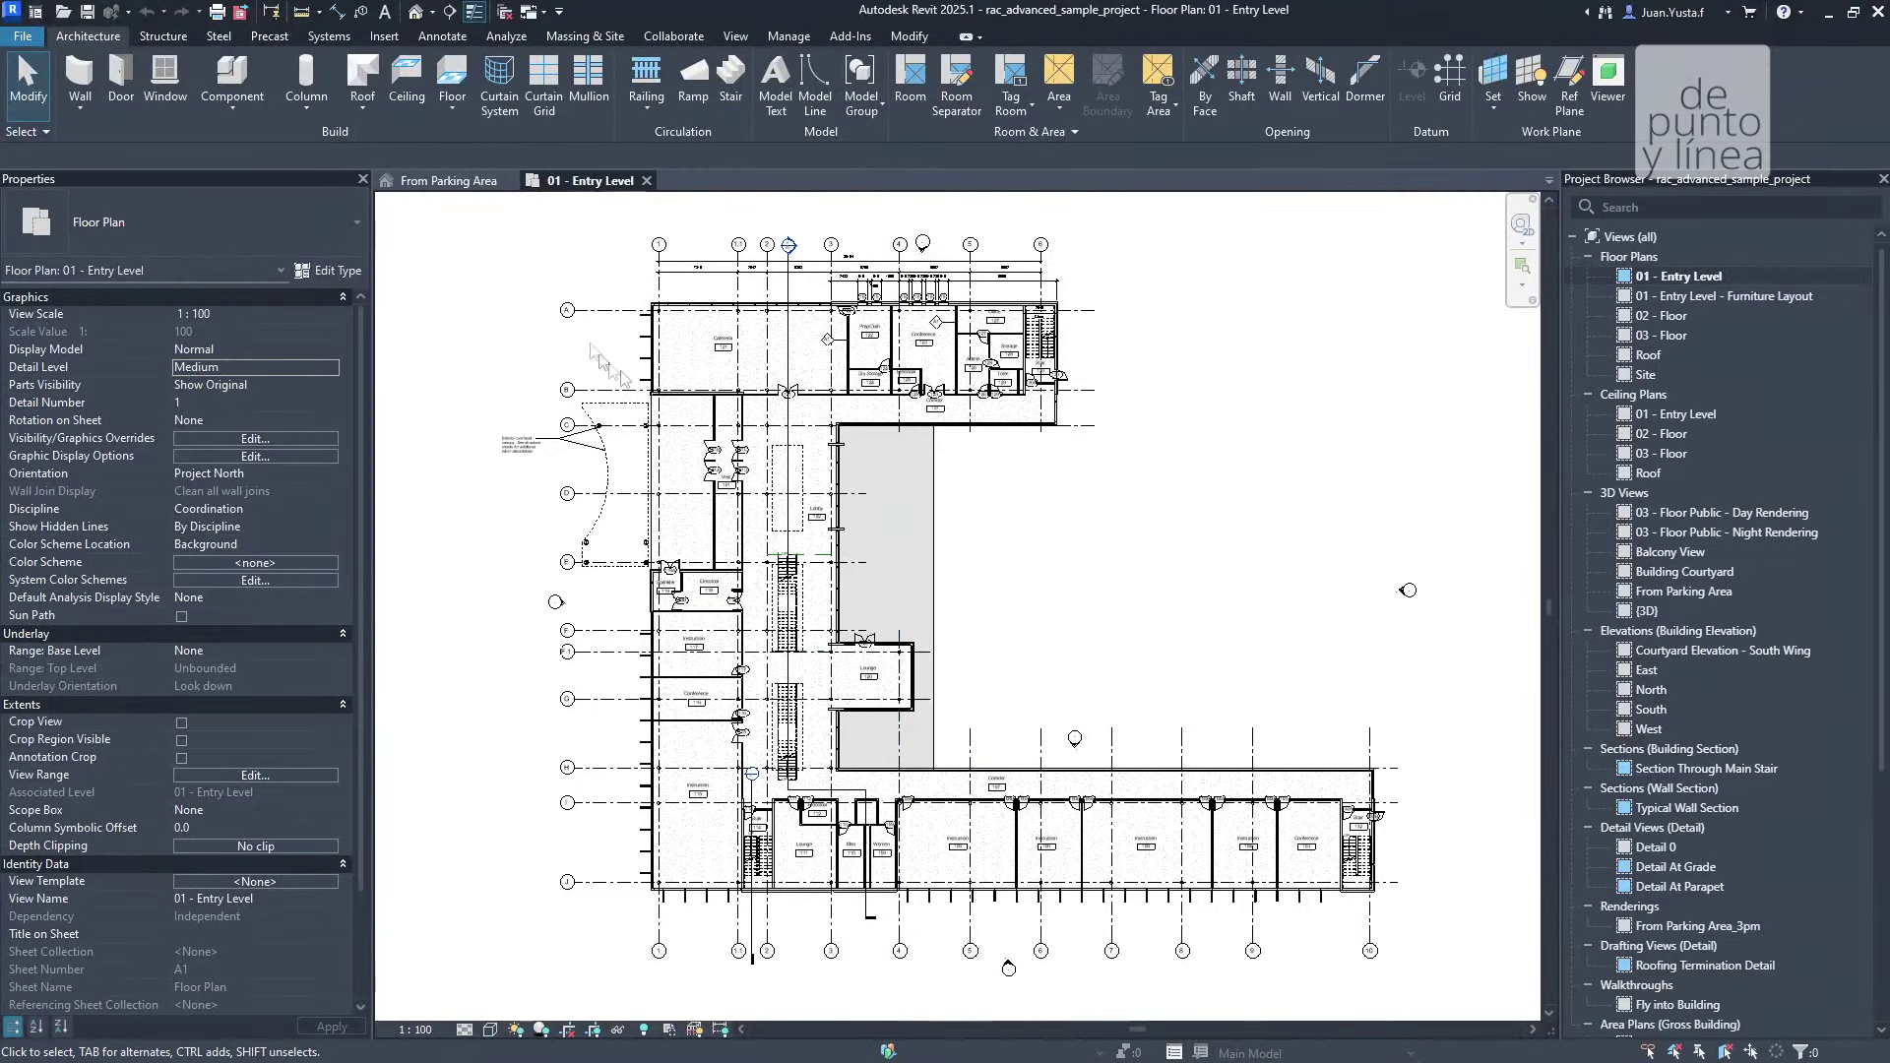
pyautogui.moveTo(354, 91)
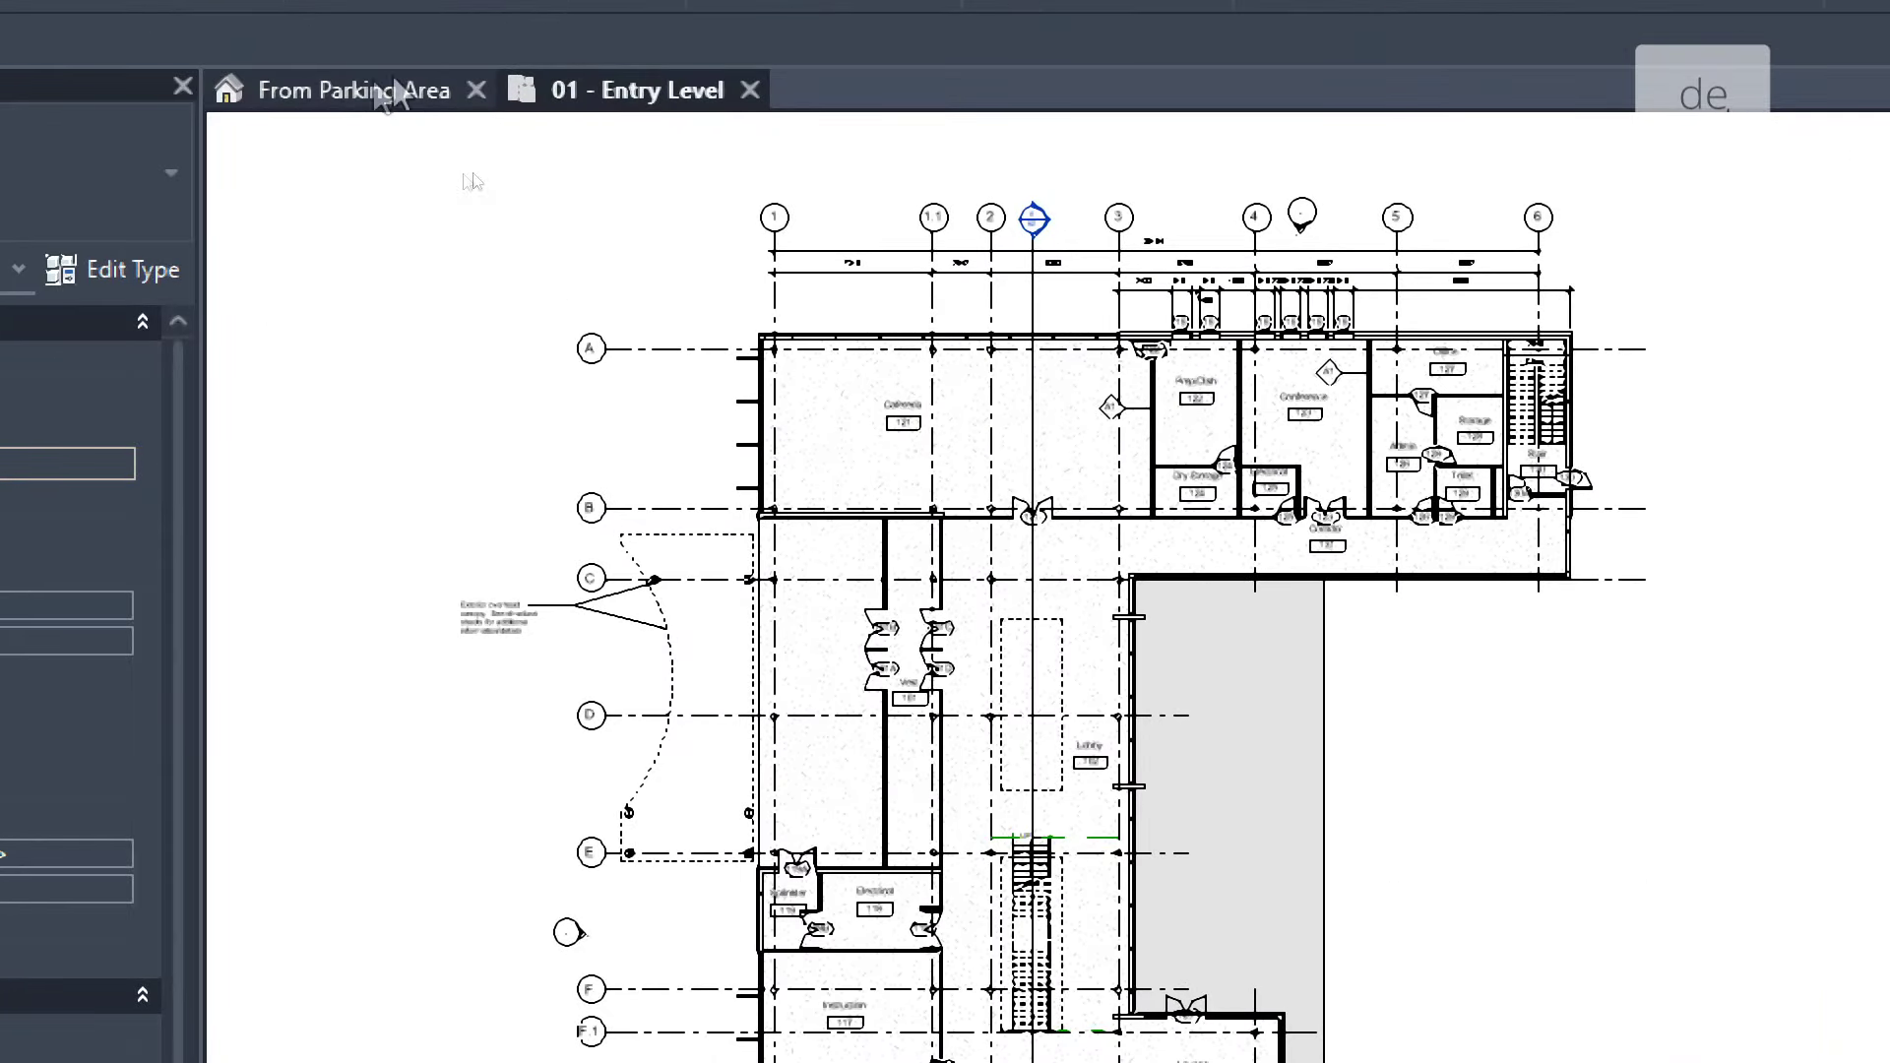
pyautogui.click(411, 103)
pyautogui.click(603, 101)
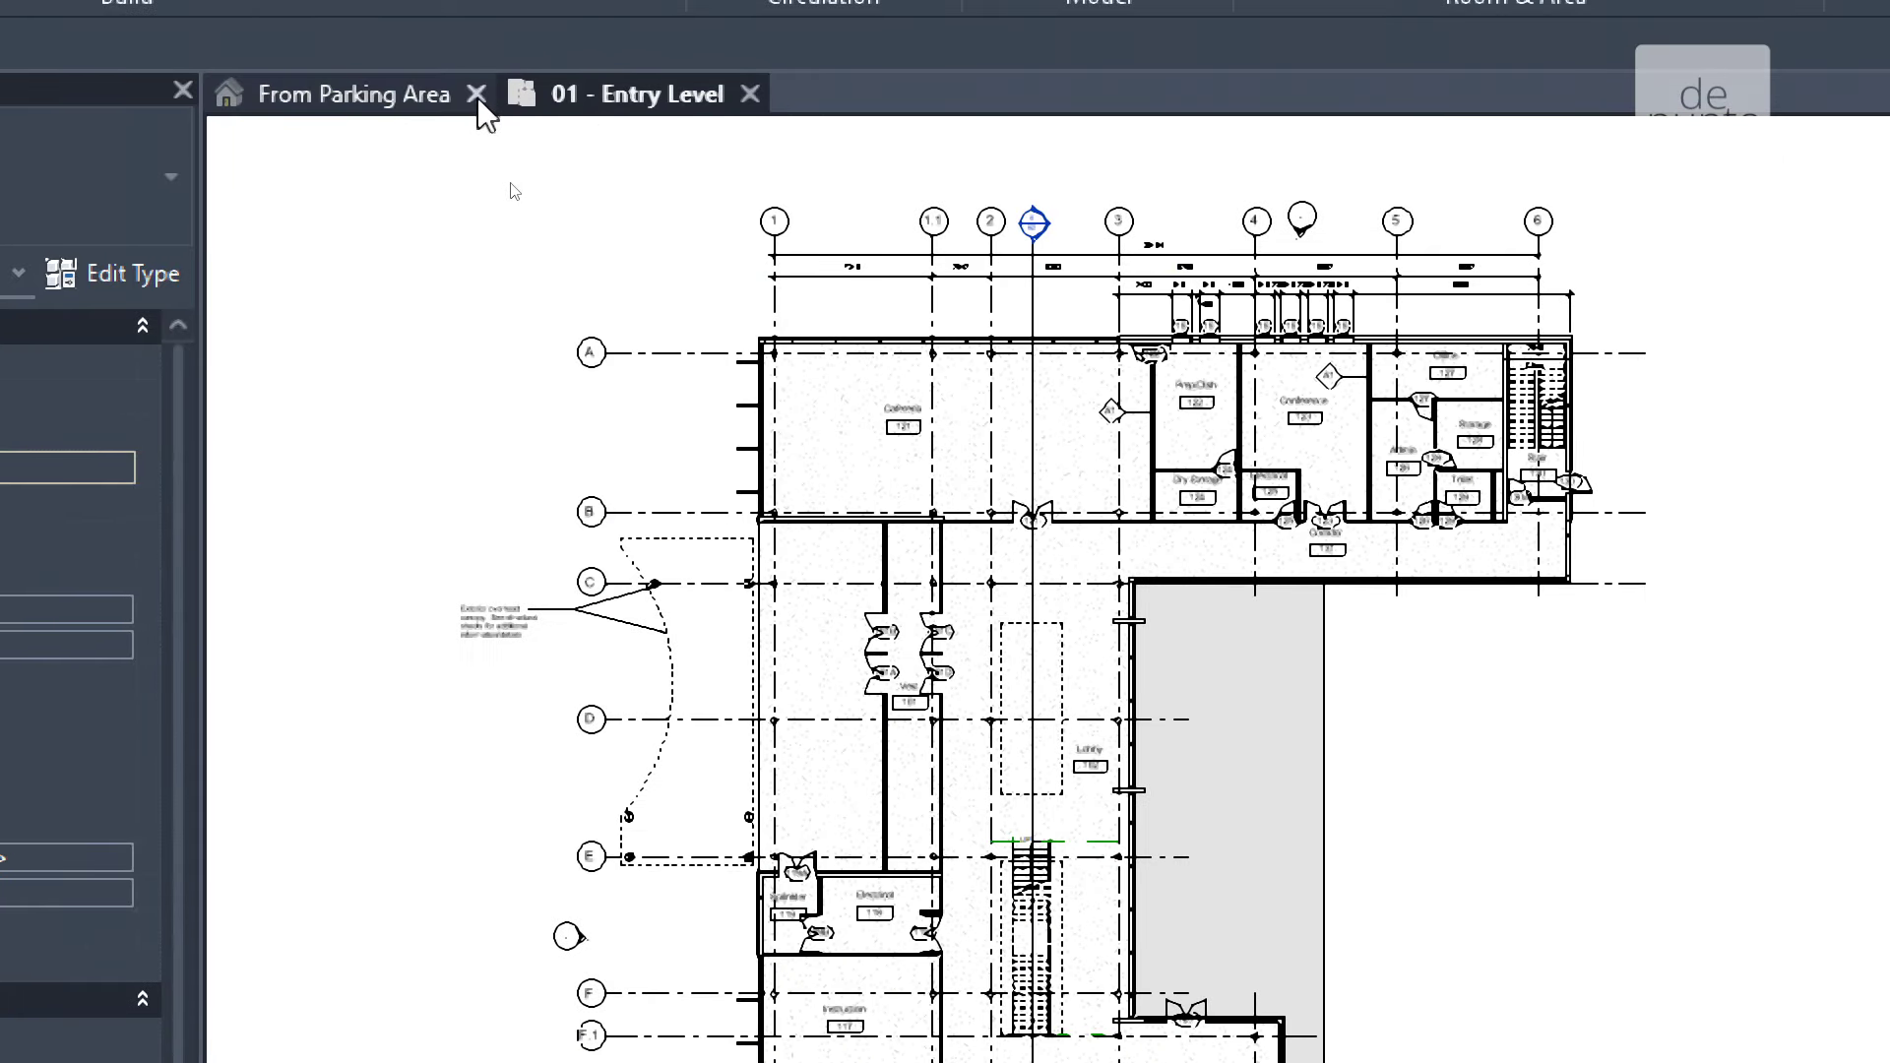
pyautogui.click(476, 96)
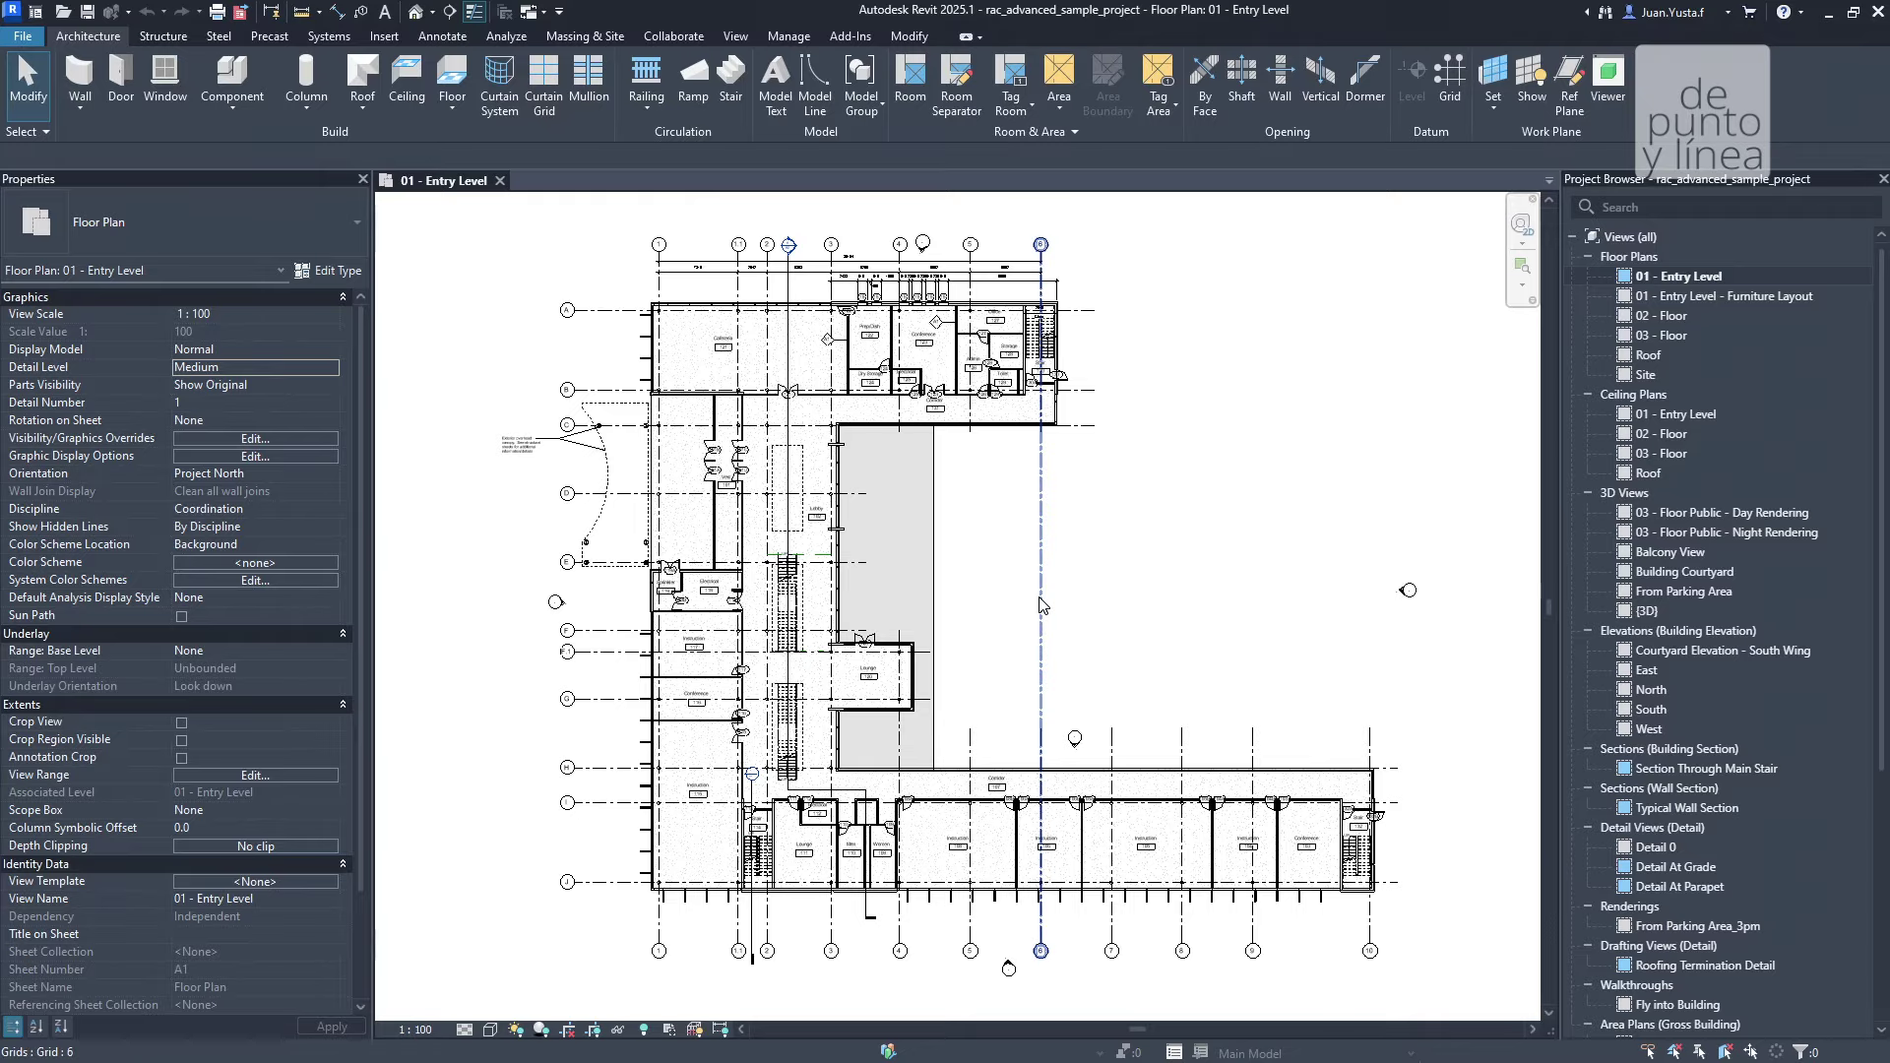
# Zoom in and out across the Entry Level plan with the mouse wheel
pyautogui.scroll(3, 751, 600)
pyautogui.scroll(2, 751, 600)
pyautogui.scroll(3, 751, 600)
pyautogui.scroll(1, 546, 604)
pyautogui.scroll(3, 546, 604)
pyautogui.scroll(1, 546, 603)
pyautogui.scroll(-2, 546, 604)
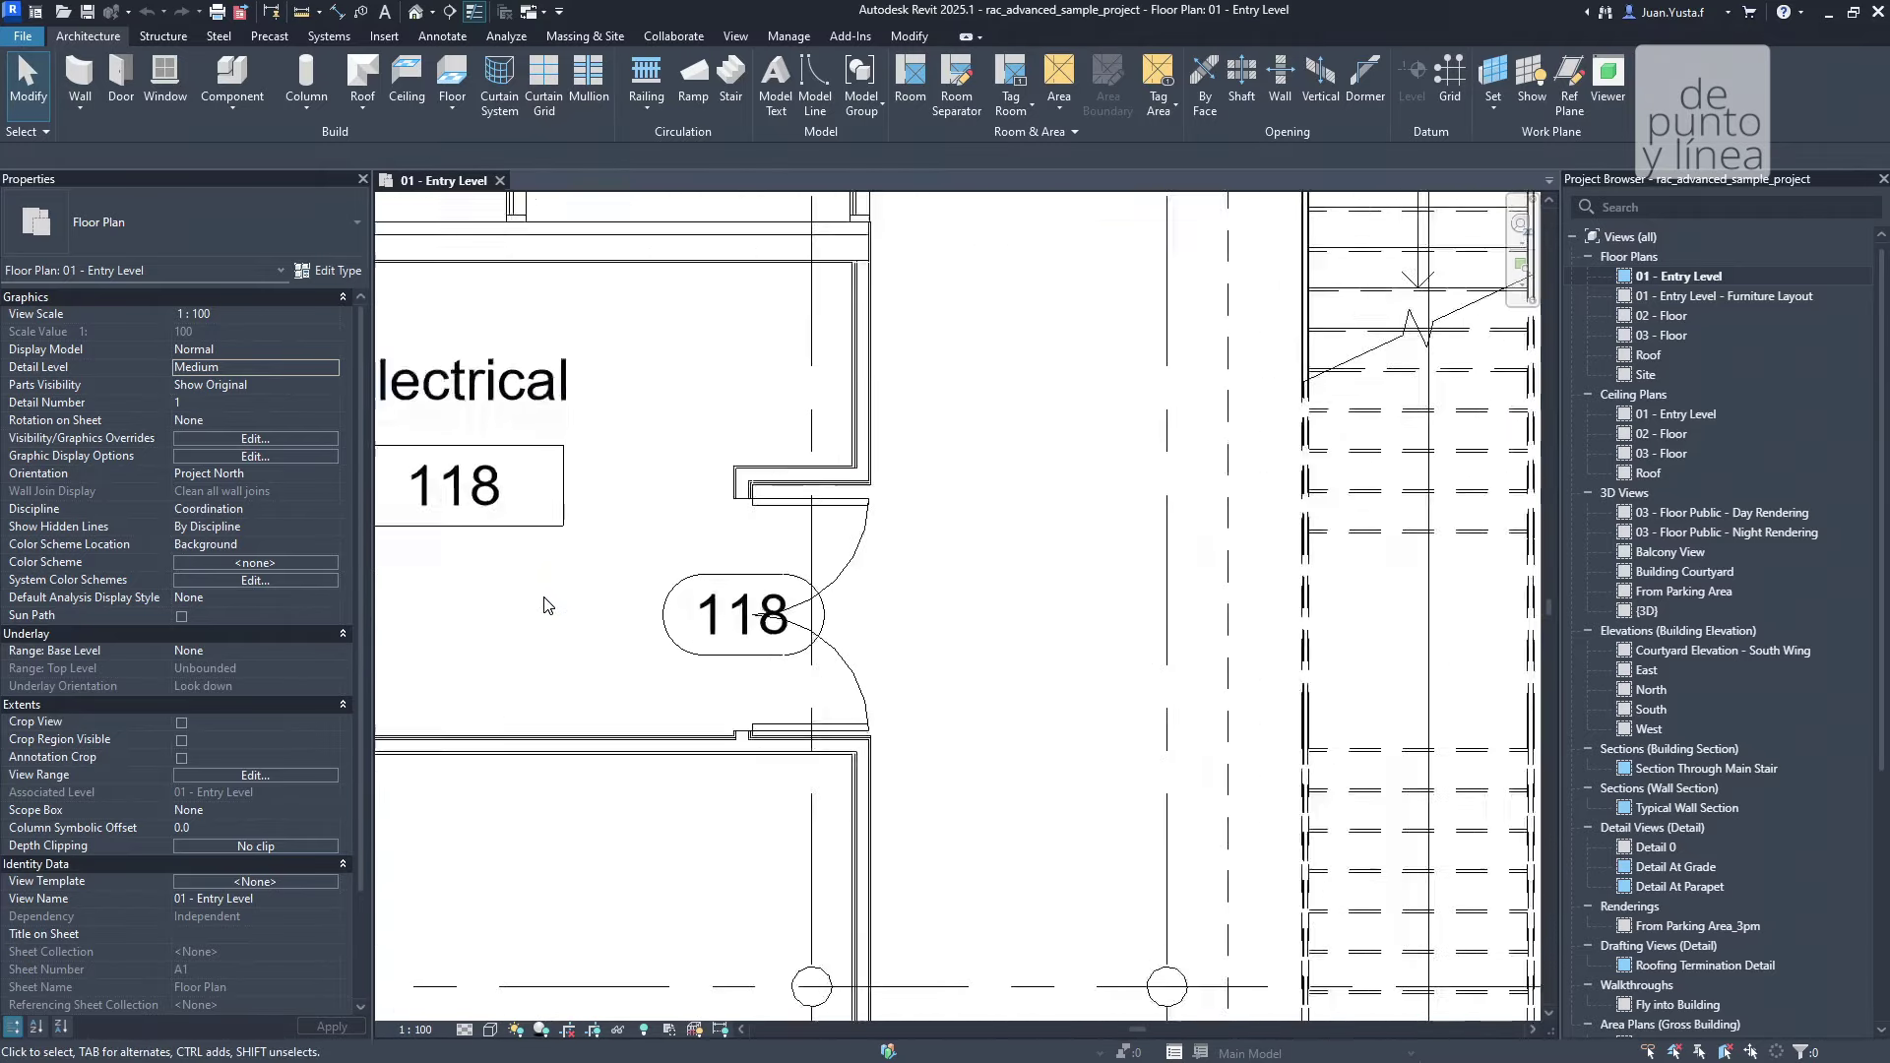
pyautogui.scroll(-2, 547, 603)
pyautogui.scroll(-3, 547, 603)
pyautogui.scroll(-2, 546, 604)
pyautogui.scroll(3, 778, 739)
pyautogui.scroll(2, 726, 695)
pyautogui.scroll(-3, 725, 695)
pyautogui.scroll(-3, 726, 695)
pyautogui.scroll(3, 725, 695)
pyautogui.scroll(2, 661, 482)
pyautogui.scroll(-2, 662, 482)
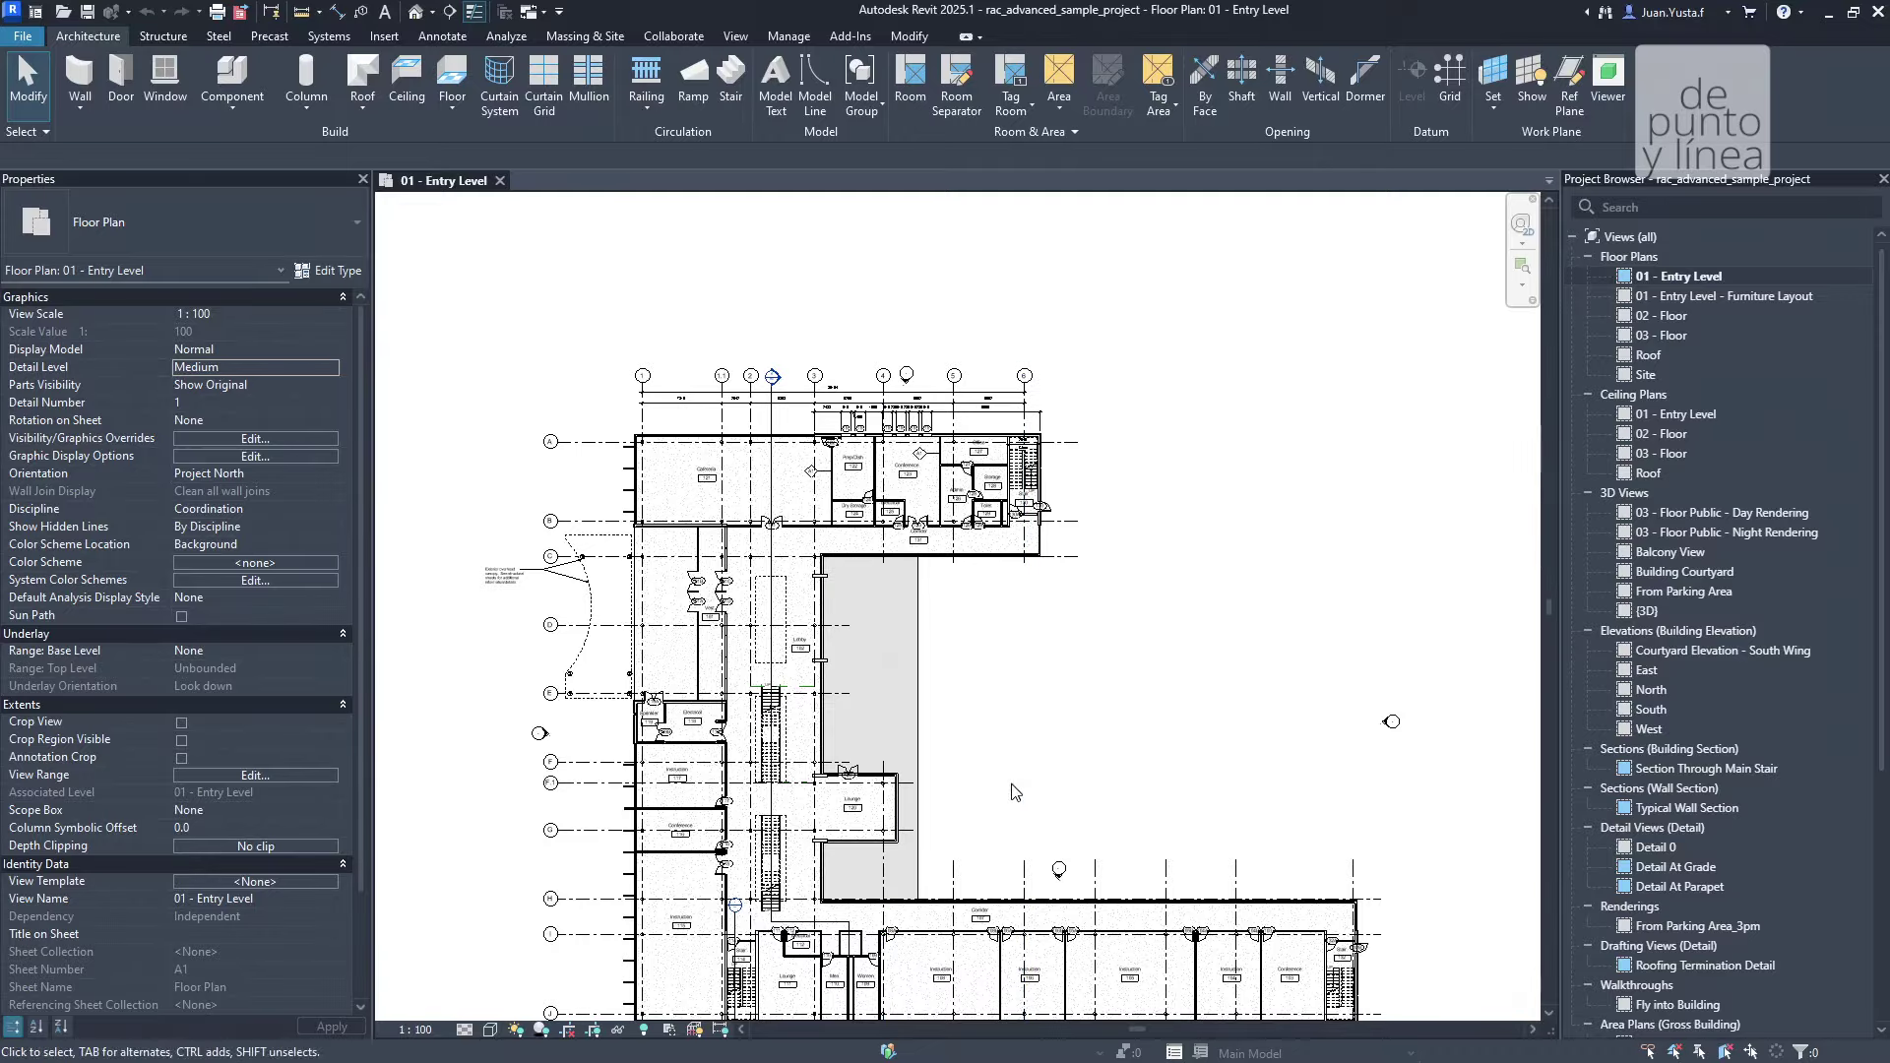
pyautogui.scroll(2, 985, 778)
pyautogui.scroll(-2, 886, 748)
# Pan the plan toward room 105, then zoom far out and recentre it
pyautogui.moveTo(857, 750); pyautogui.dragTo(670, 482, button='middle')
pyautogui.scroll(2, 689, 590)
pyautogui.scroll(-2, 718, 745)
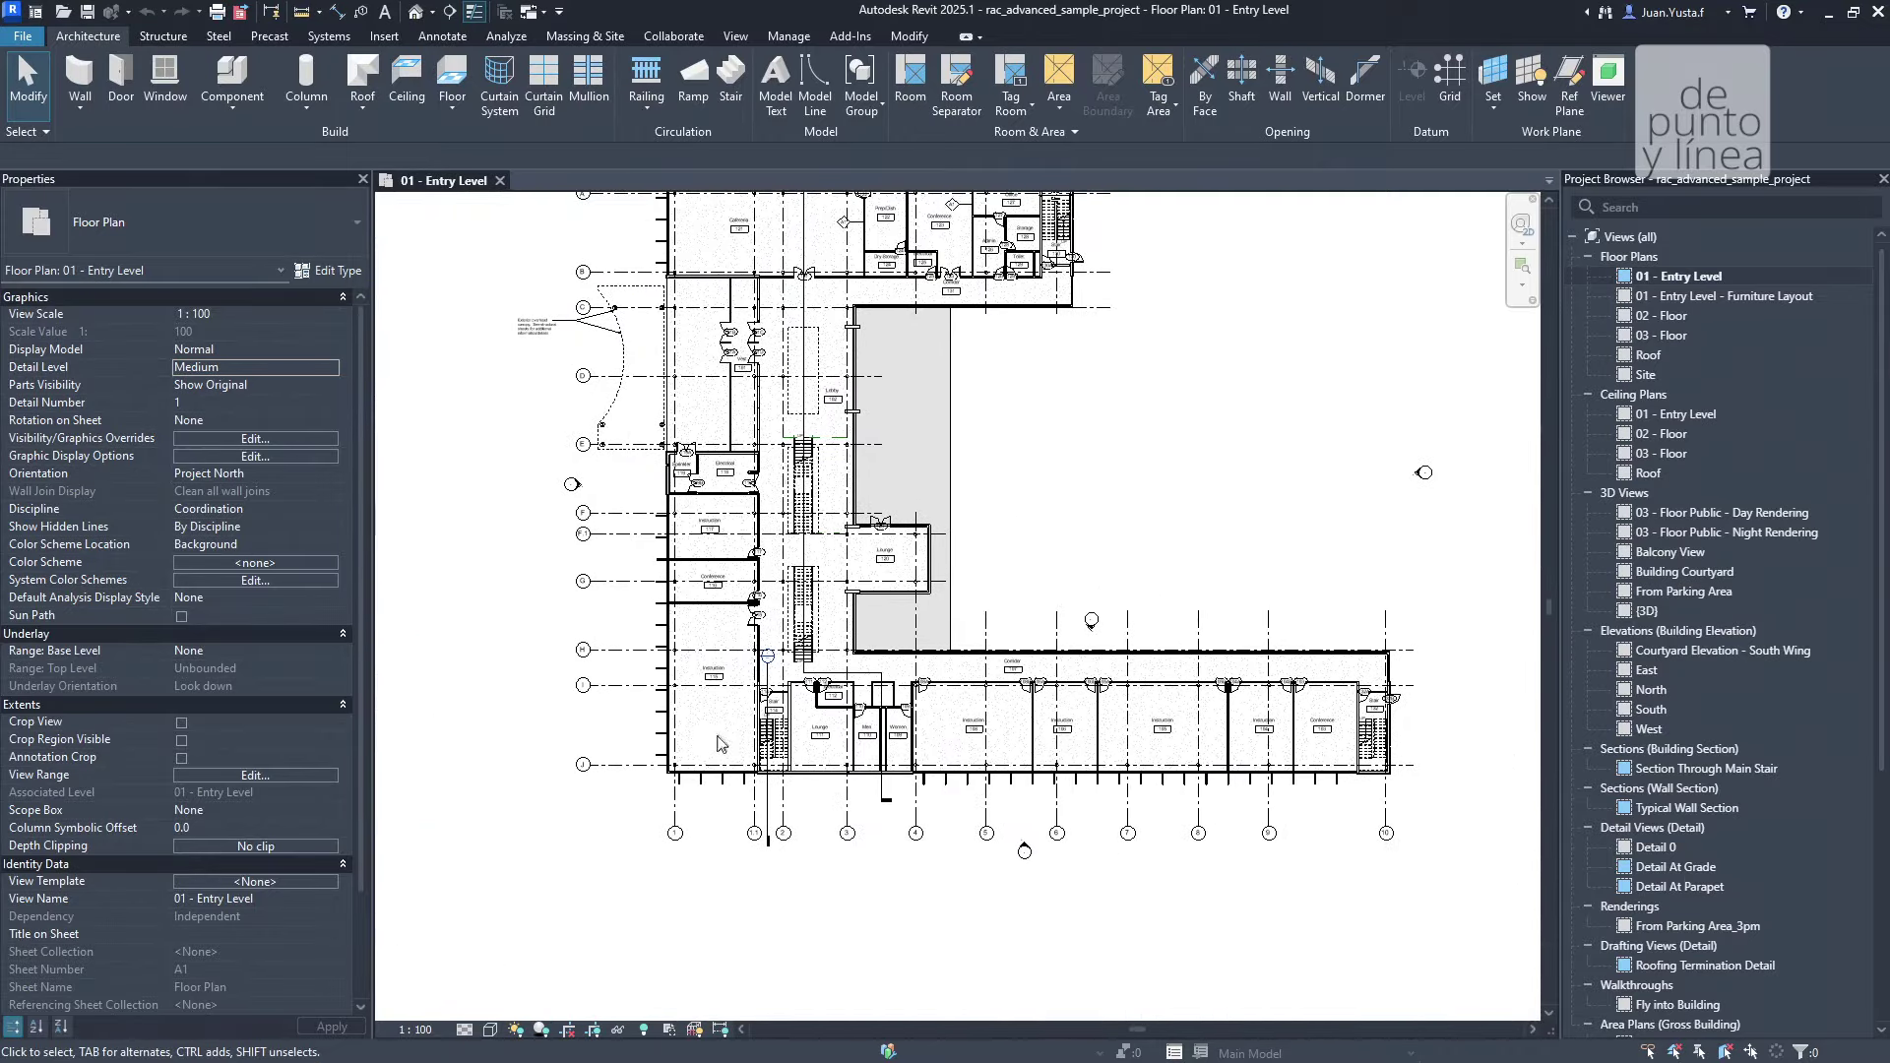
pyautogui.scroll(4, 718, 743)
pyautogui.scroll(2, 1186, 630)
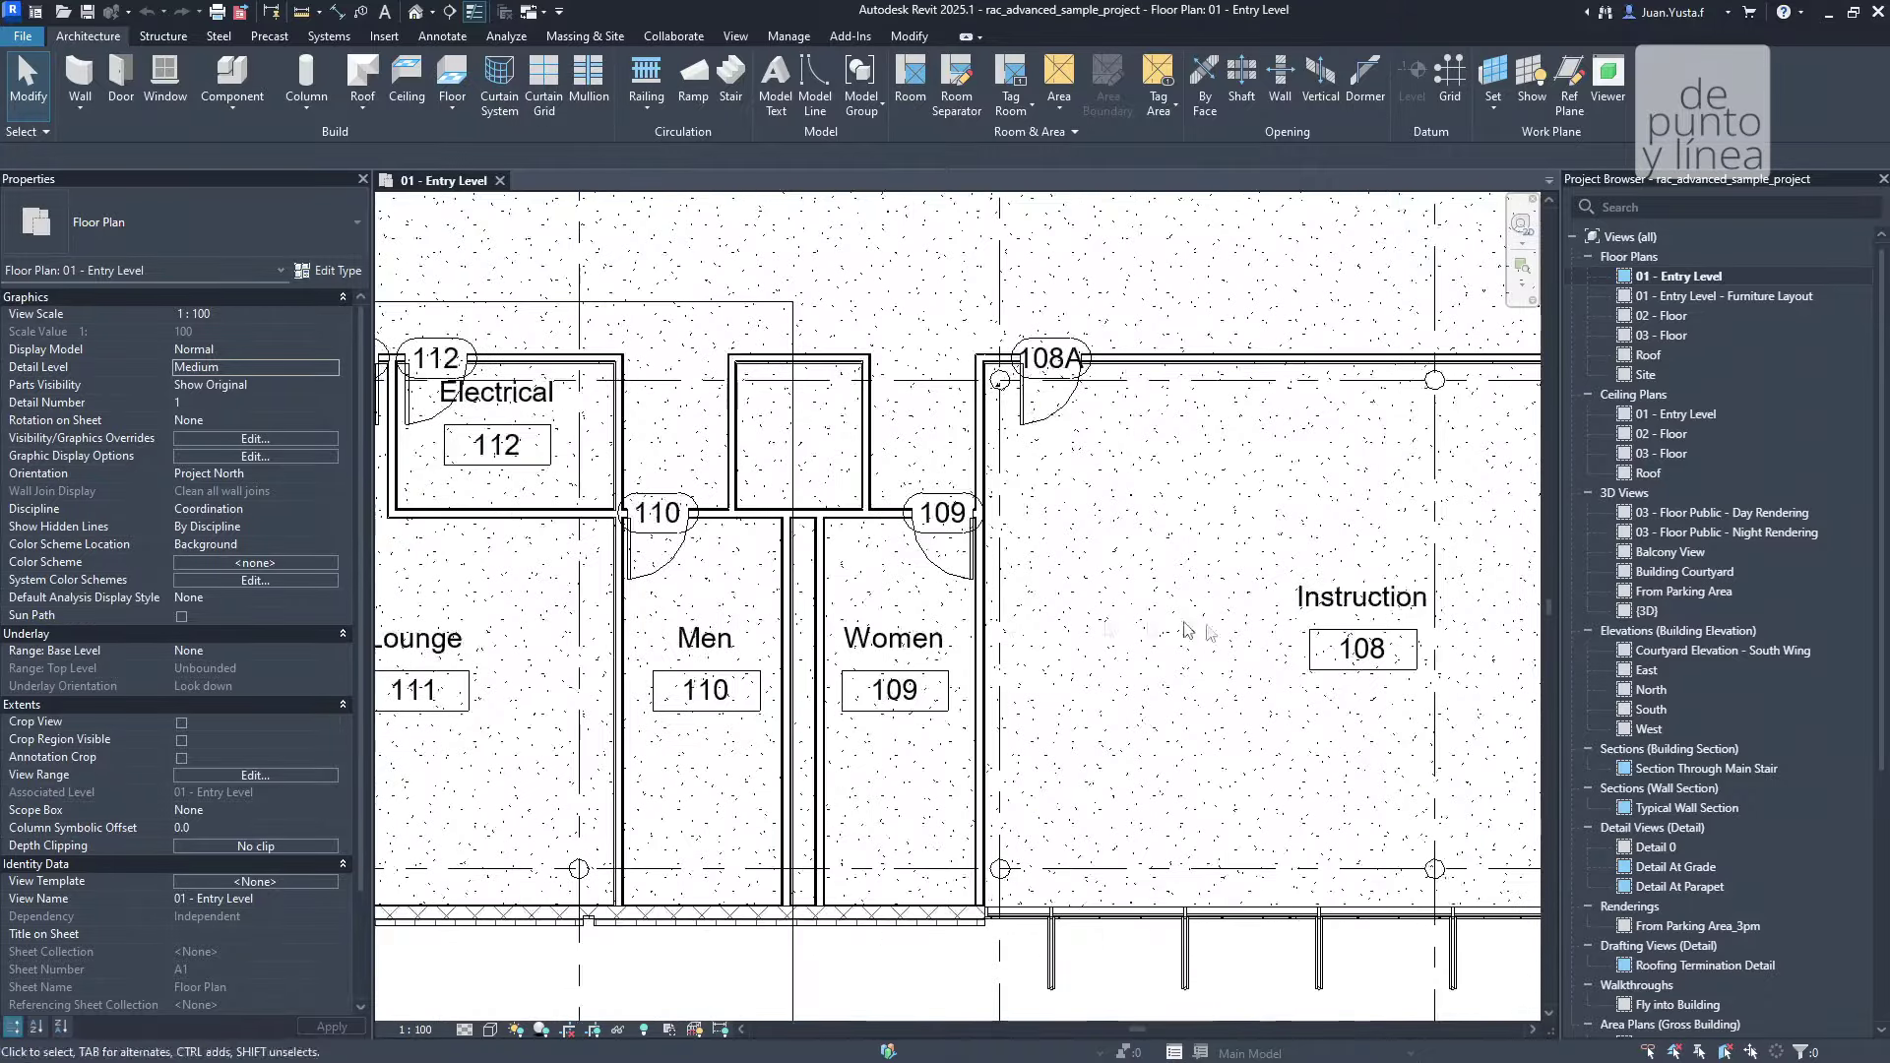
pyautogui.moveTo(1186, 630); pyautogui.dragTo(679, 590, button='middle')
pyautogui.moveTo(1181, 591); pyautogui.dragTo(760, 579, button='middle')
pyautogui.moveTo(955, 580); pyautogui.dragTo(738, 579, button='middle')
pyautogui.moveTo(1471, 591); pyautogui.dragTo(807, 589, button='middle')
pyautogui.scroll(-2, 735, 608)
pyautogui.scroll(-3, 734, 607)
pyautogui.scroll(-1, 734, 607)
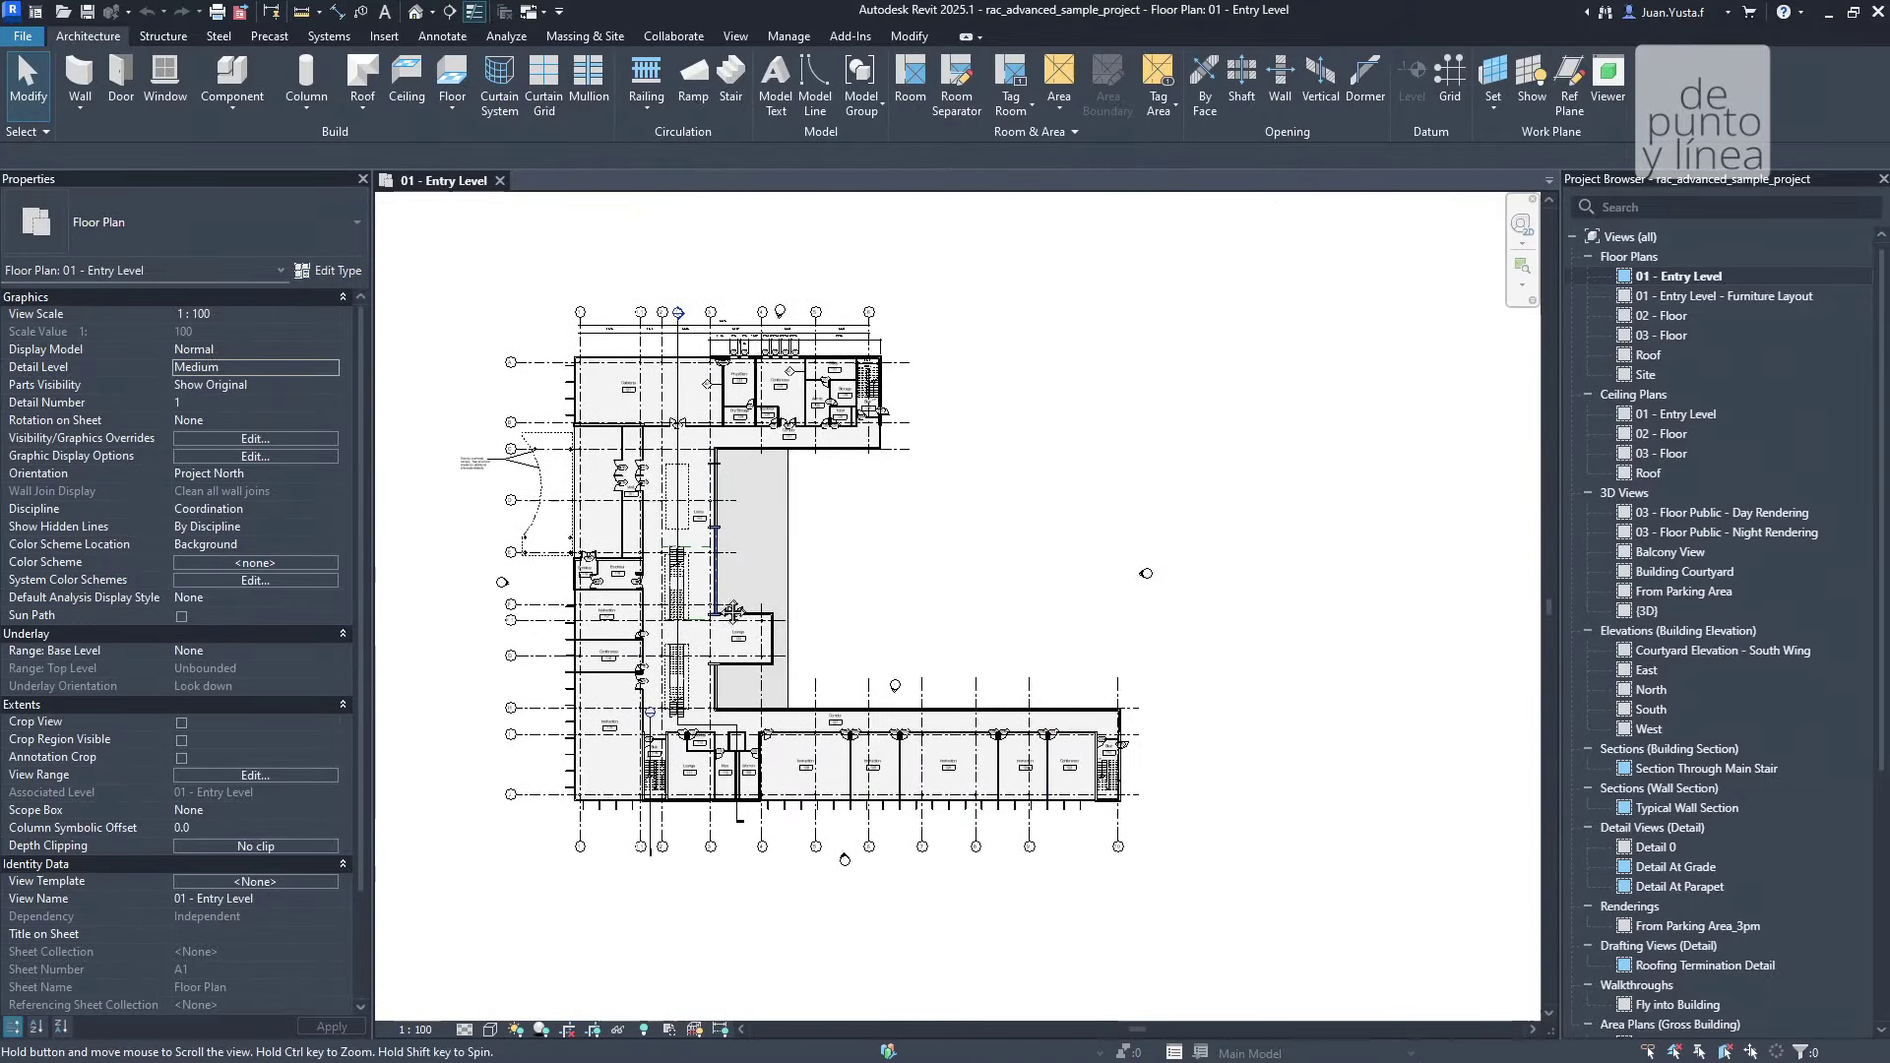
pyautogui.moveTo(735, 607)
pyautogui.mouseDown(button='middle')
pyautogui.moveTo(886, 590)
pyautogui.moveTo(511, 538)
pyautogui.mouseUp(button='middle')
pyautogui.scroll(-3, 773, 552)
pyautogui.scroll(-3, 773, 551)
pyautogui.scroll(-1, 787, 576)
pyautogui.moveTo(787, 576); pyautogui.dragTo(696, 513, button='middle')
pyautogui.moveTo(587, 531)
pyautogui.mouseDown(button='middle')
pyautogui.moveTo(945, 589)
pyautogui.moveTo(975, 628)
pyautogui.mouseUp(button='middle')
# Zoom to Fit so the full Entry Level floor plan fills the view
pyautogui.middleClick(919, 477)
pyautogui.middleClick(920, 477)
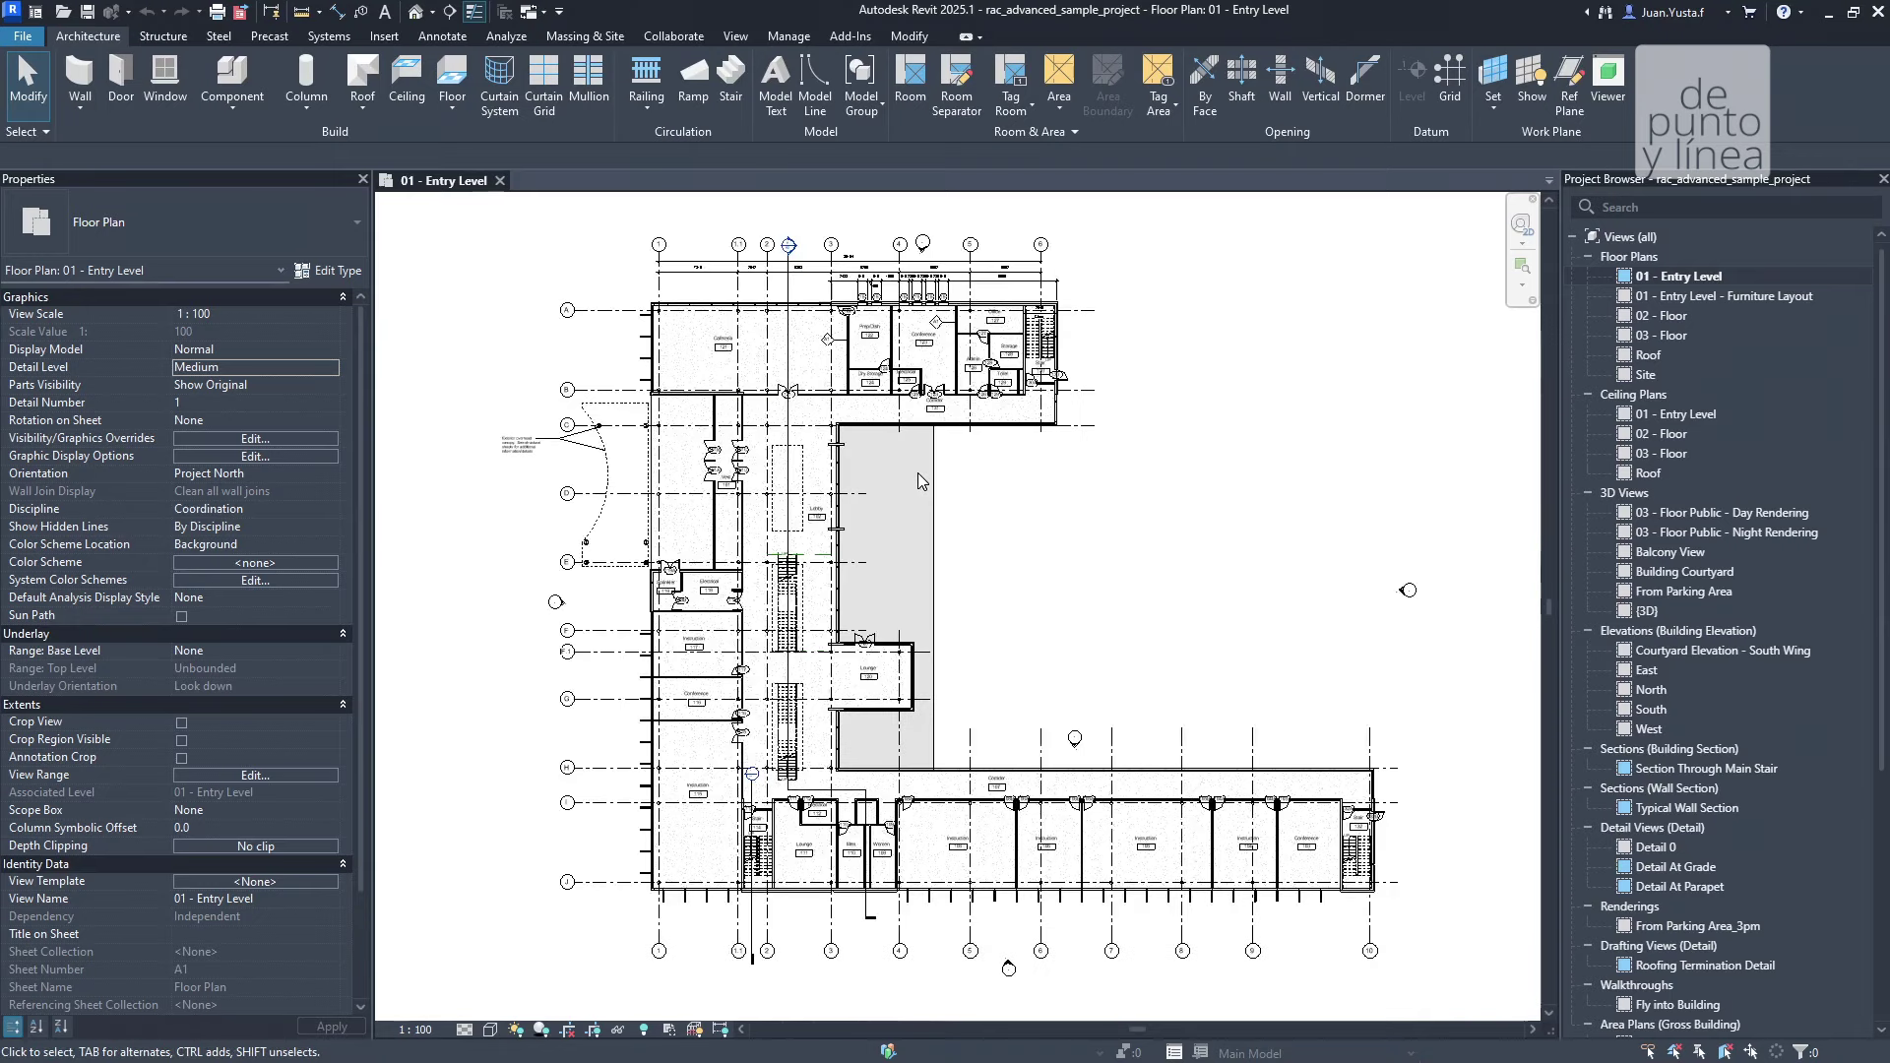
pyautogui.scroll(-3, 918, 481)
pyautogui.scroll(-3, 739, 540)
pyautogui.moveTo(792, 596); pyautogui.dragTo(809, 596, button='middle')
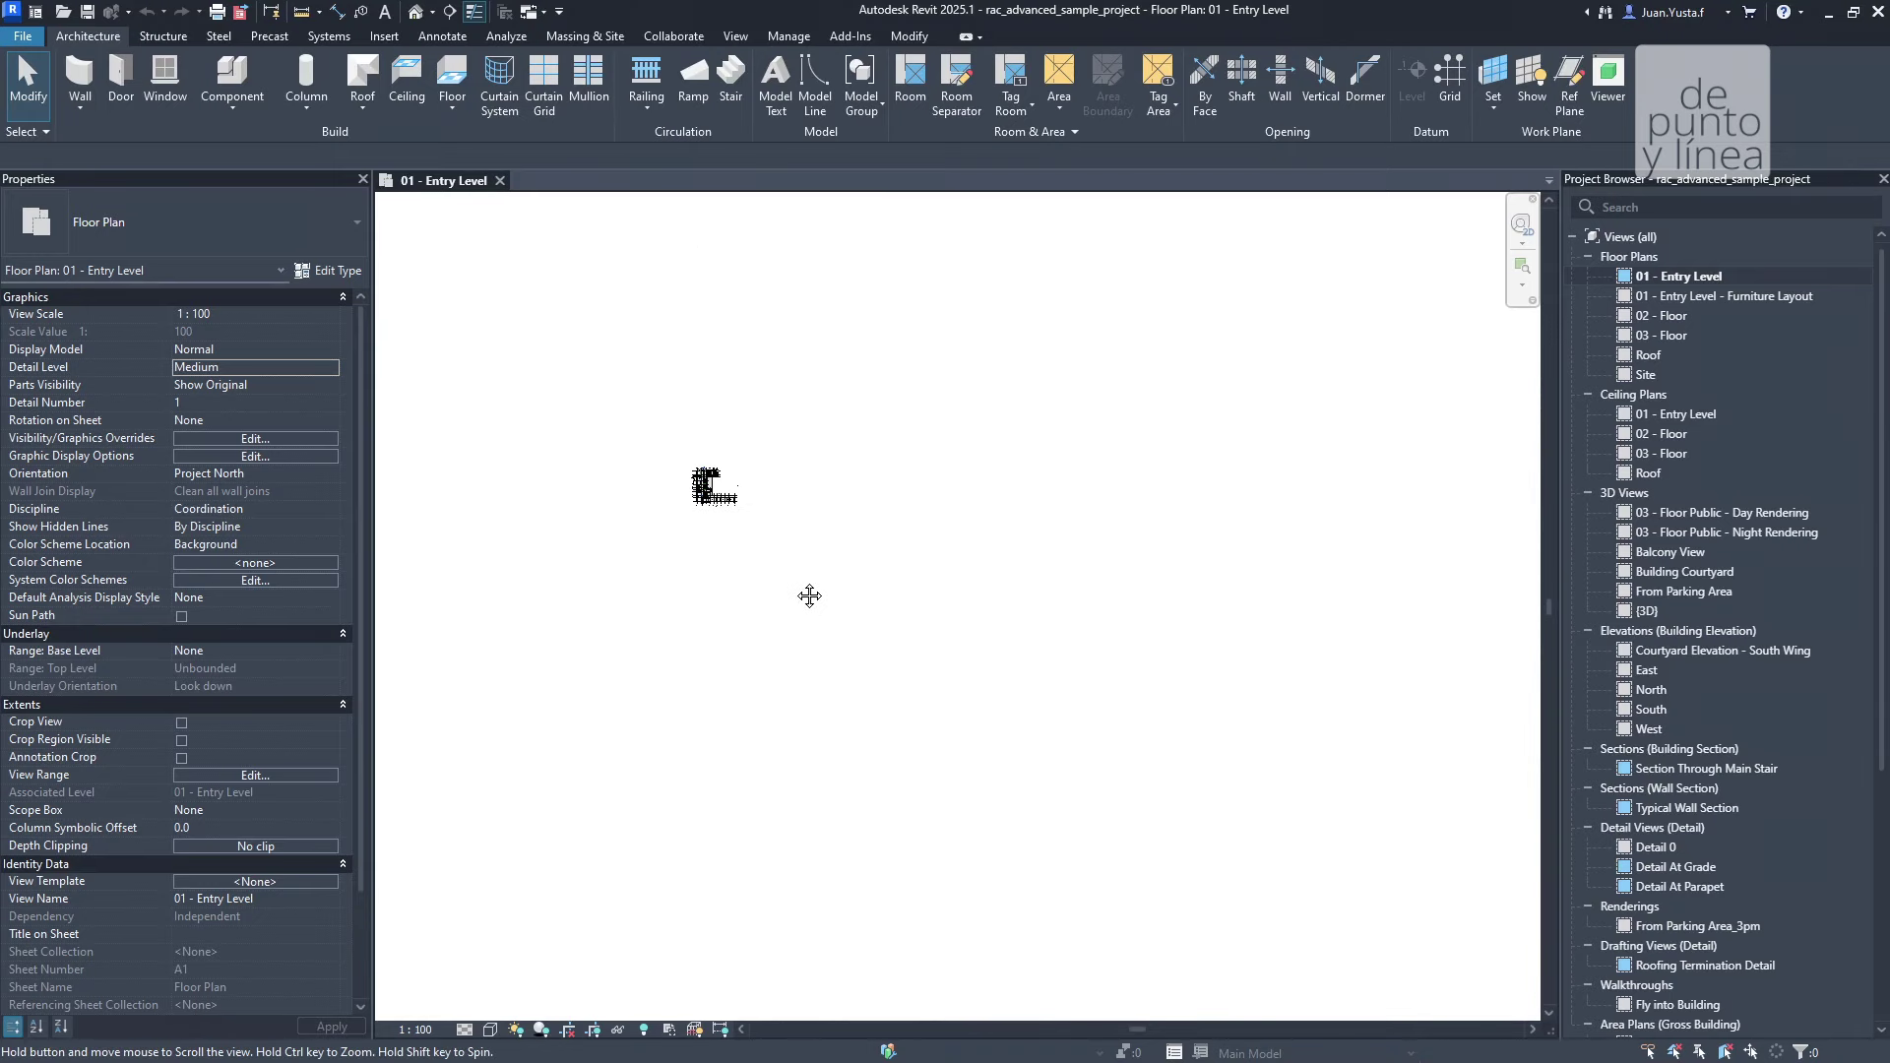
pyautogui.middleClick(797, 587)
pyautogui.middleClick(797, 587)
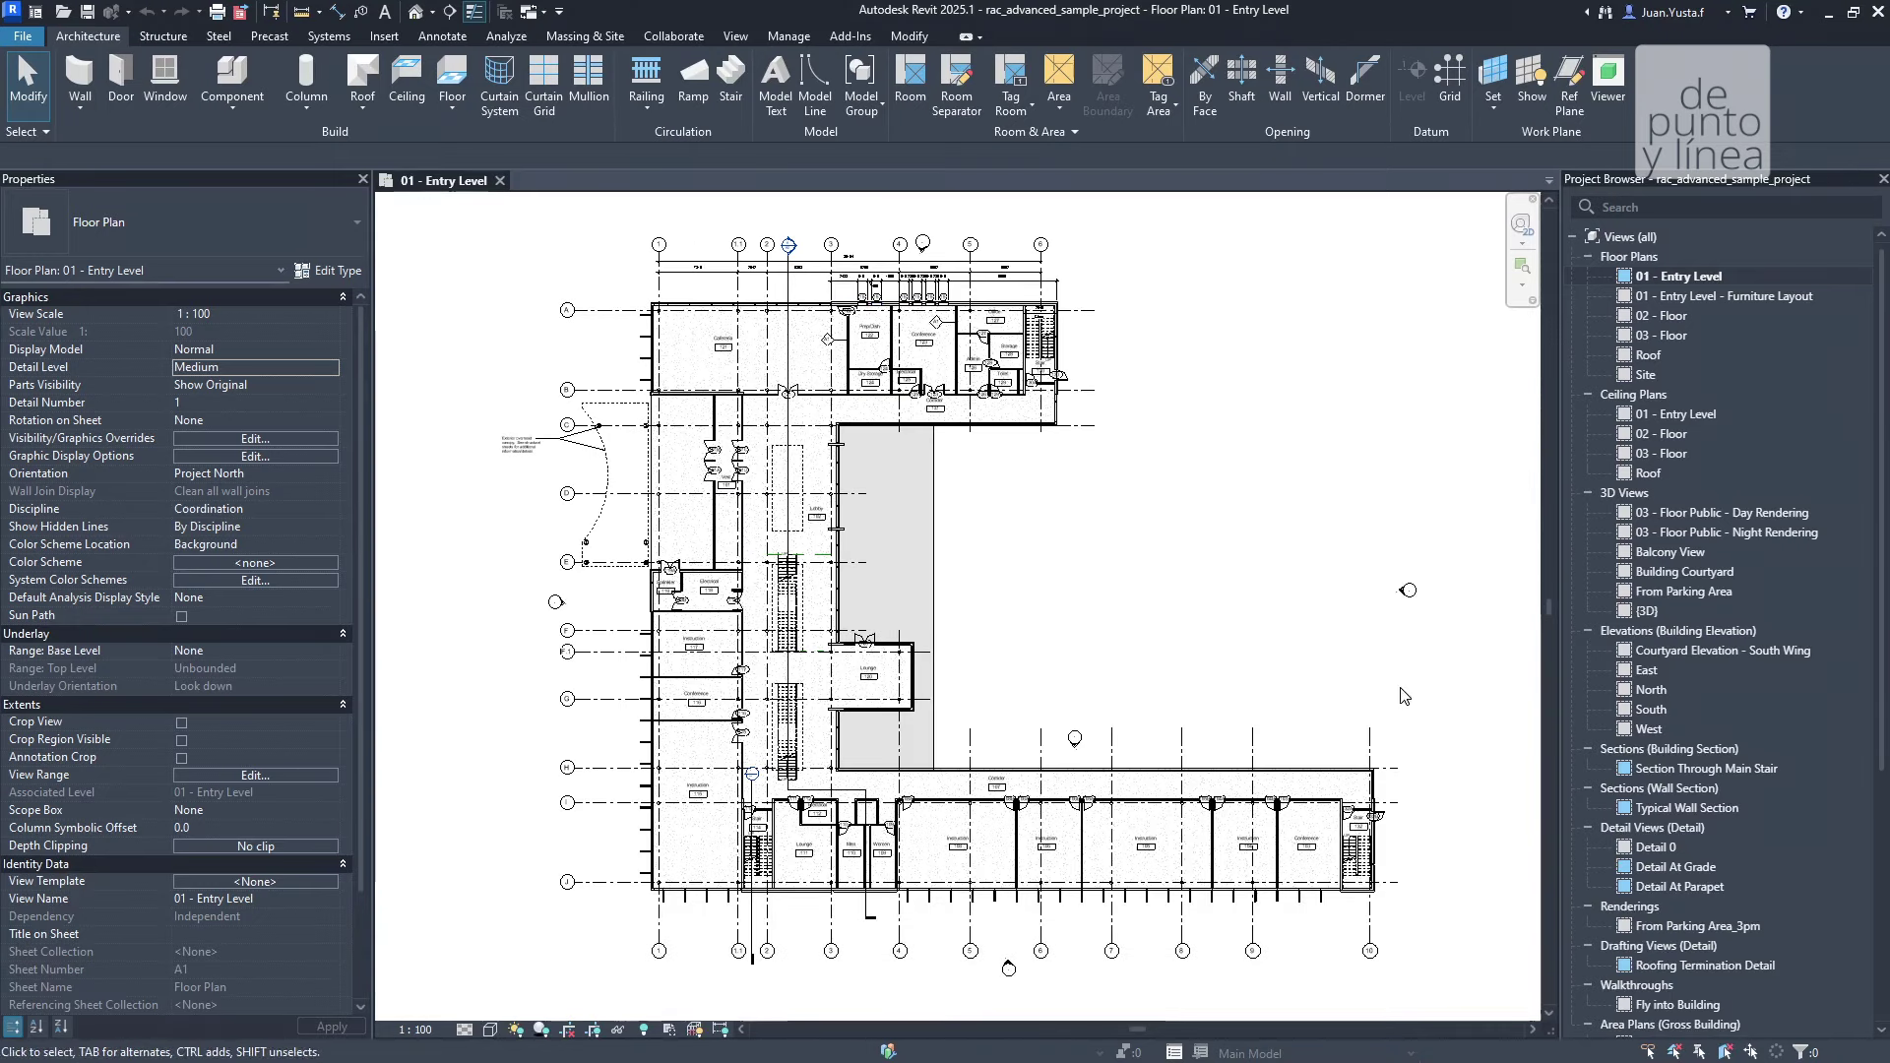
pyautogui.scroll(2, 842, 675)
pyautogui.scroll(6, 842, 675)
pyautogui.middleClick(842, 674)
pyautogui.middleClick(842, 674)
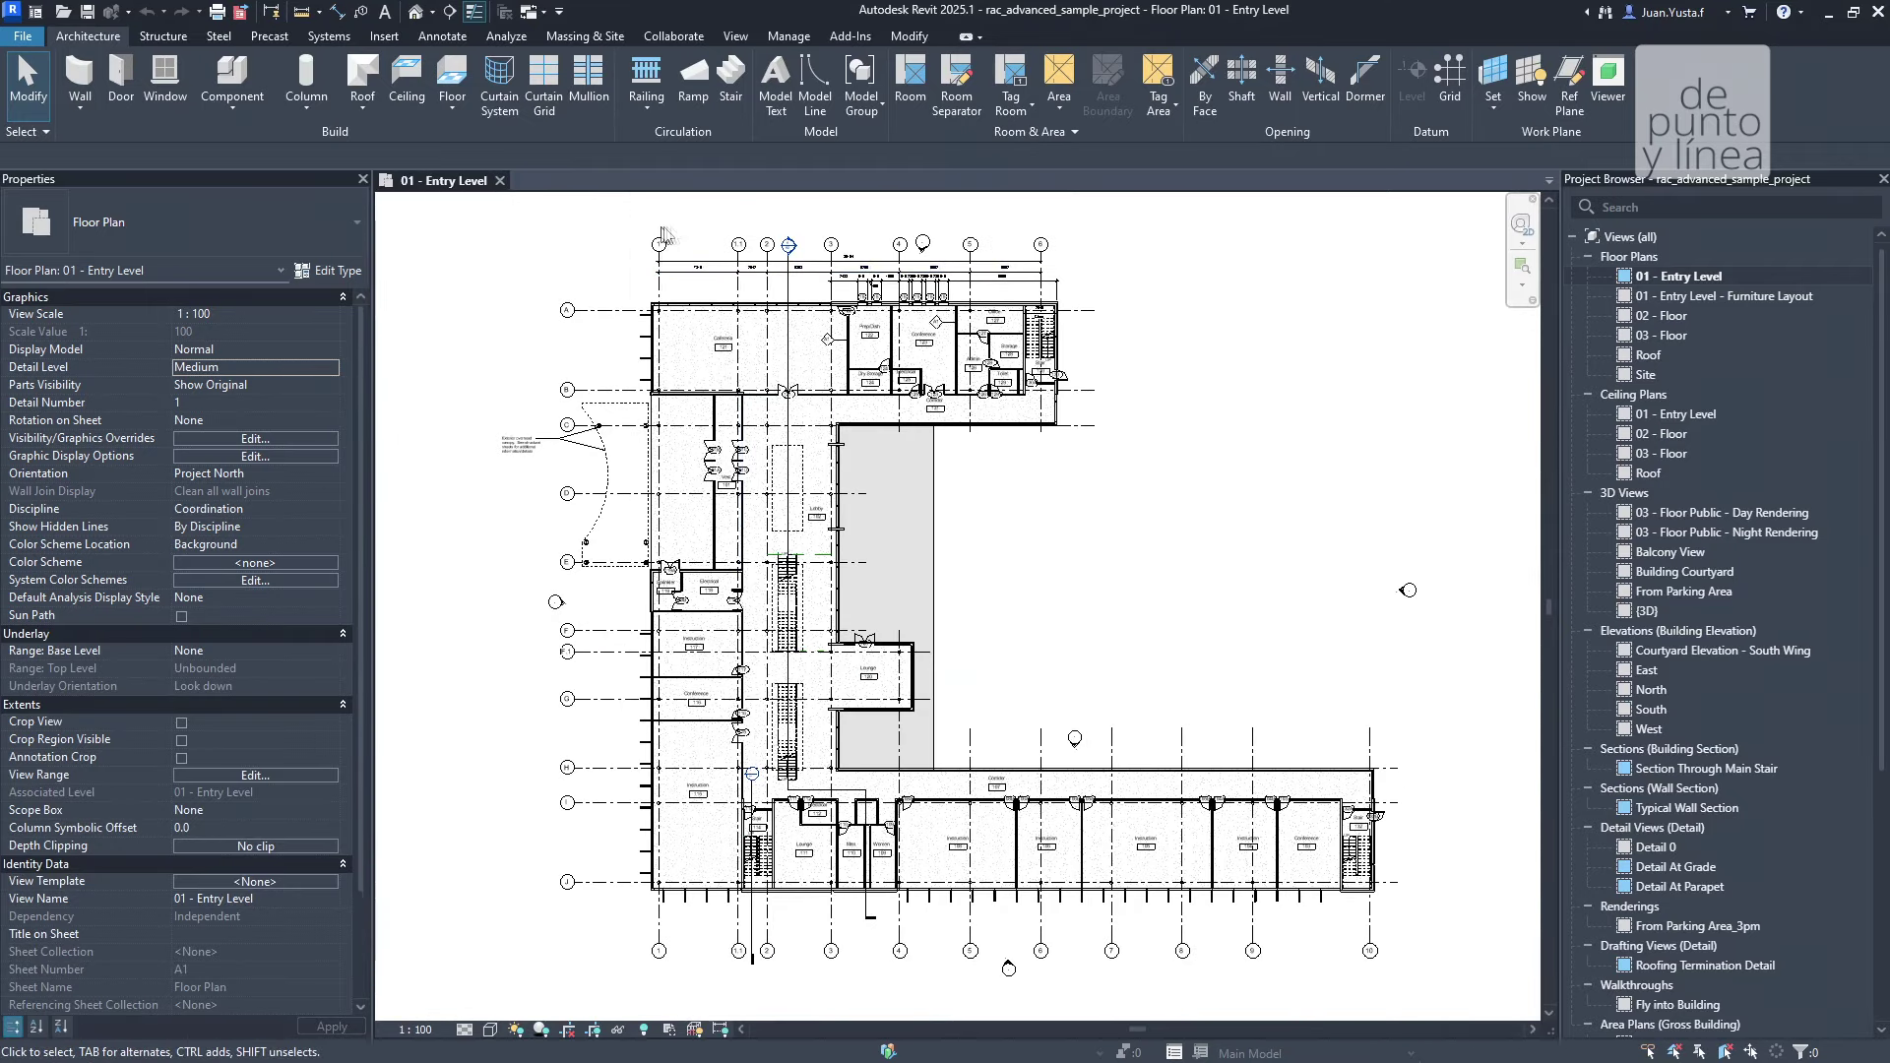
# Zoom in on the Cafeteria and Prep/Dish rooms and select the Array Group 7 model group
pyautogui.scroll(3, 511, 288)
pyautogui.scroll(-2, 511, 289)
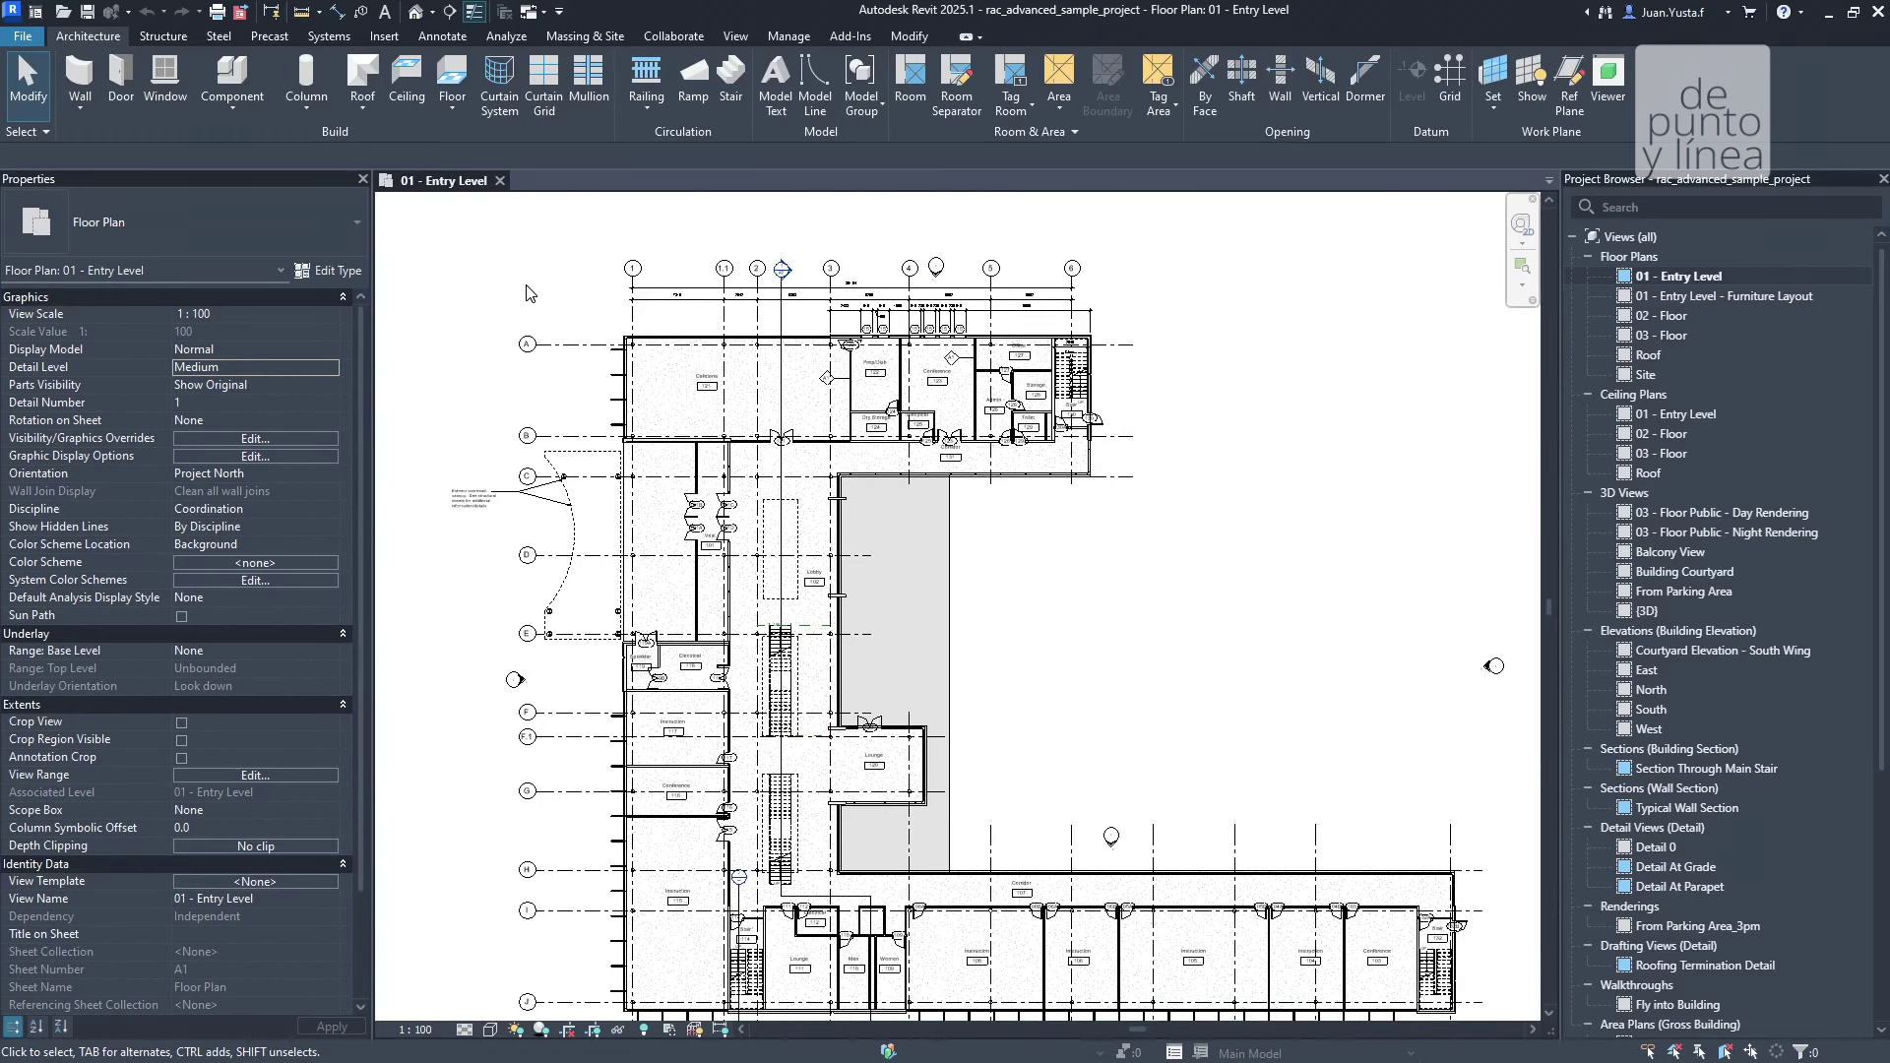
pyautogui.scroll(3, 616, 384)
pyautogui.scroll(3, 615, 389)
pyautogui.scroll(-3, 620, 423)
pyautogui.scroll(-3, 630, 453)
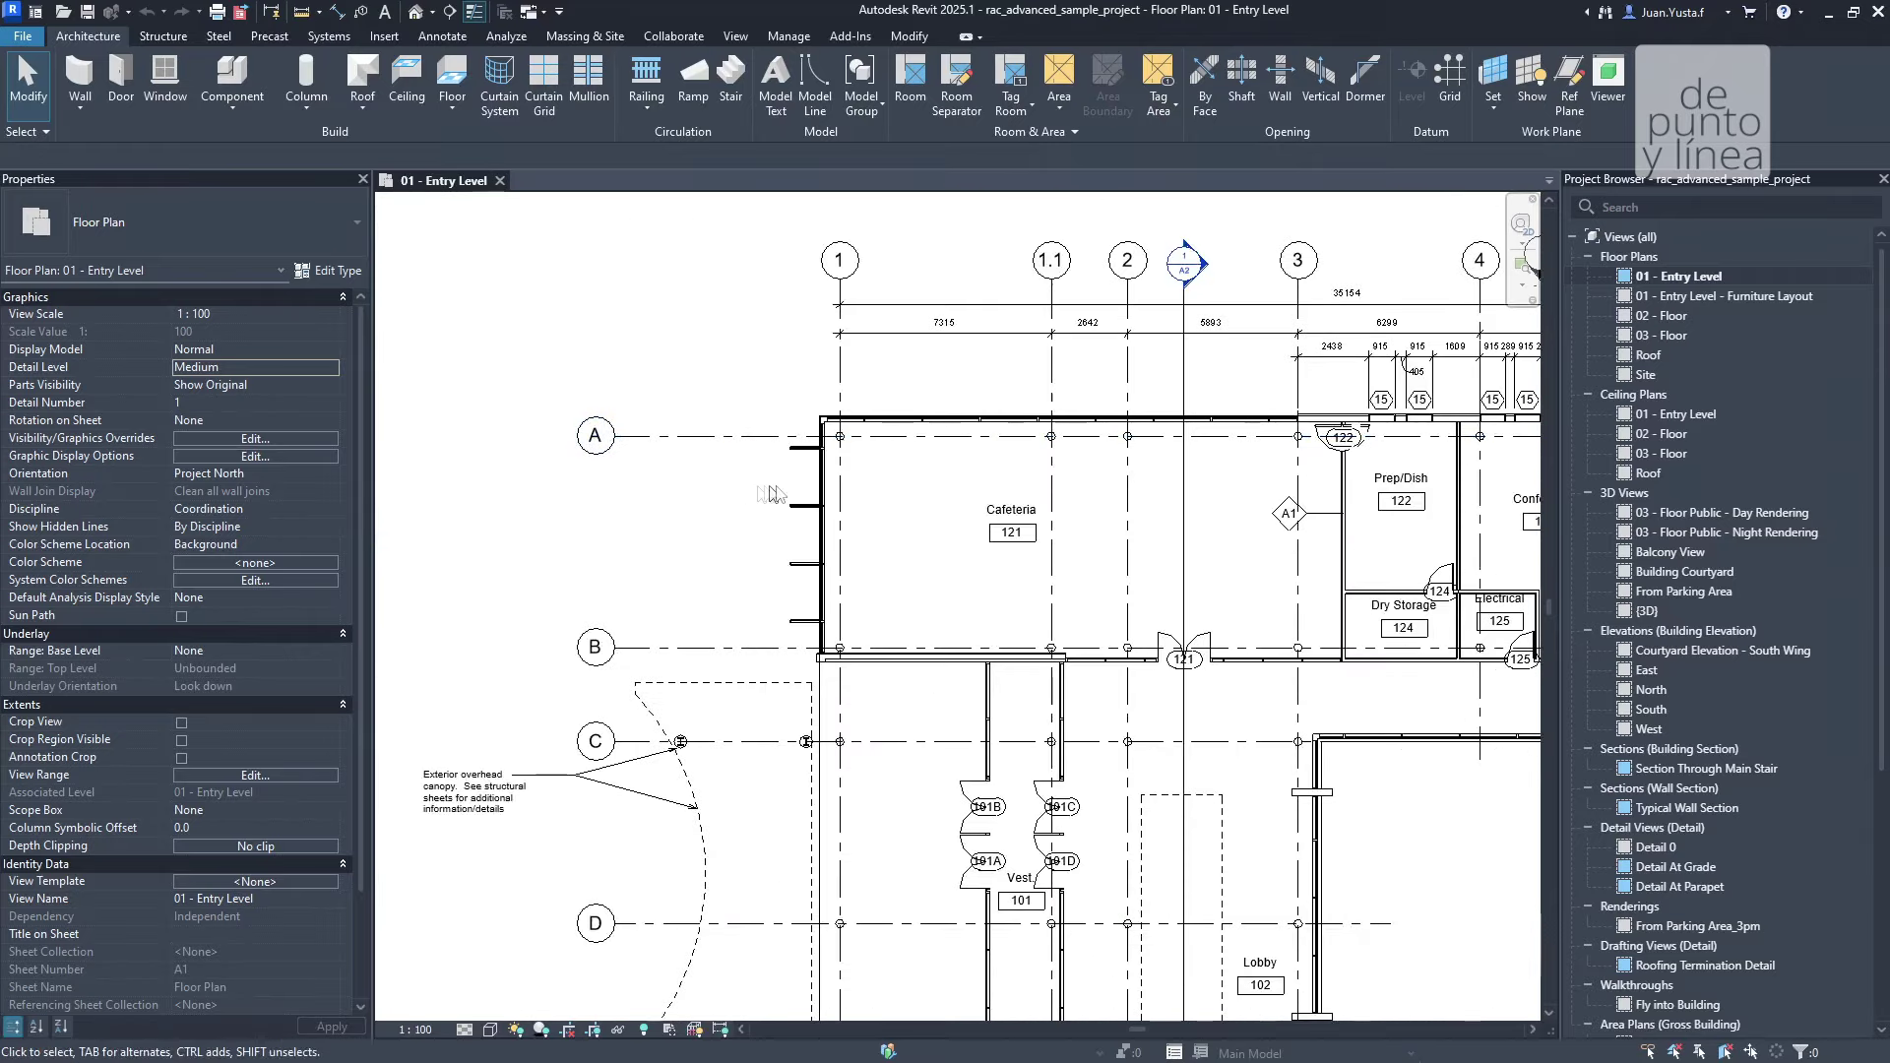
pyautogui.scroll(5, 772, 494)
pyautogui.click(808, 432)
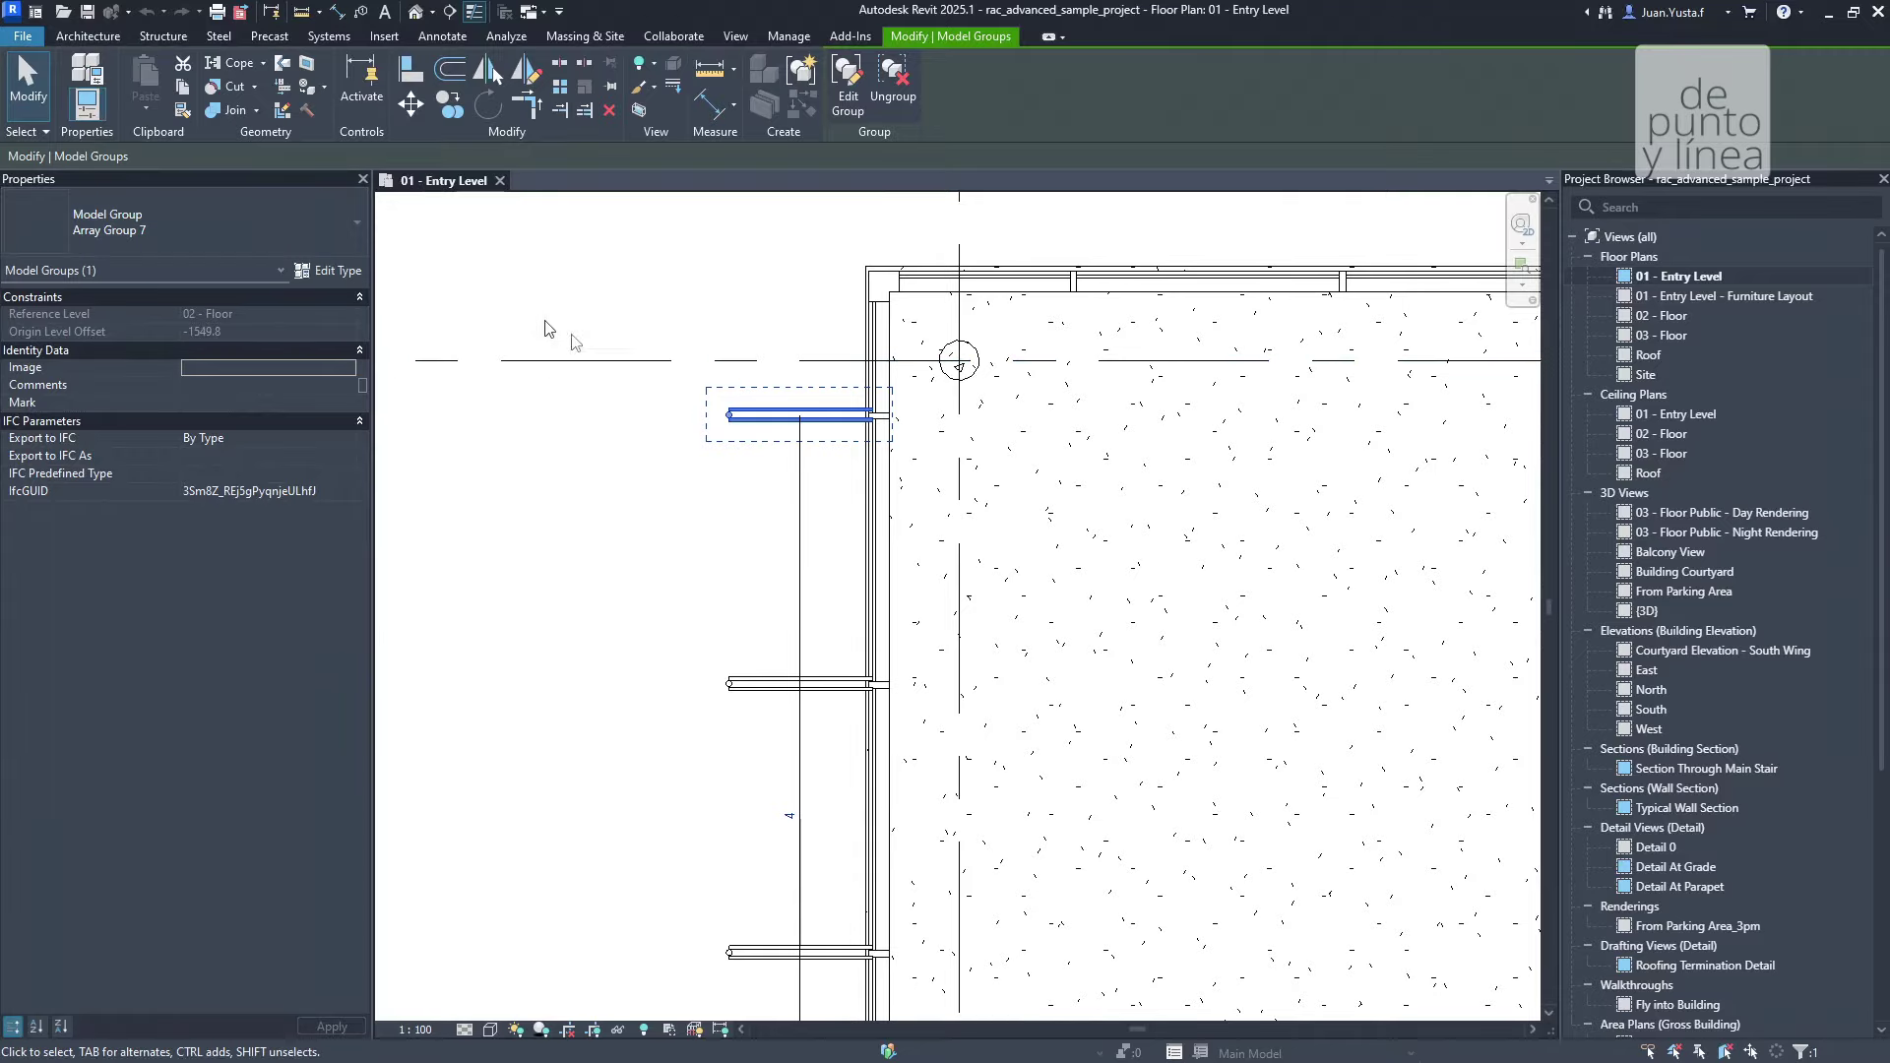
# Inspect the round concrete column at grid A-1 in Properties, then clear the selection
pyautogui.scroll(-4, 552, 335)
pyautogui.scroll(3, 630, 394)
pyautogui.scroll(2, 670, 423)
pyautogui.scroll(2, 686, 440)
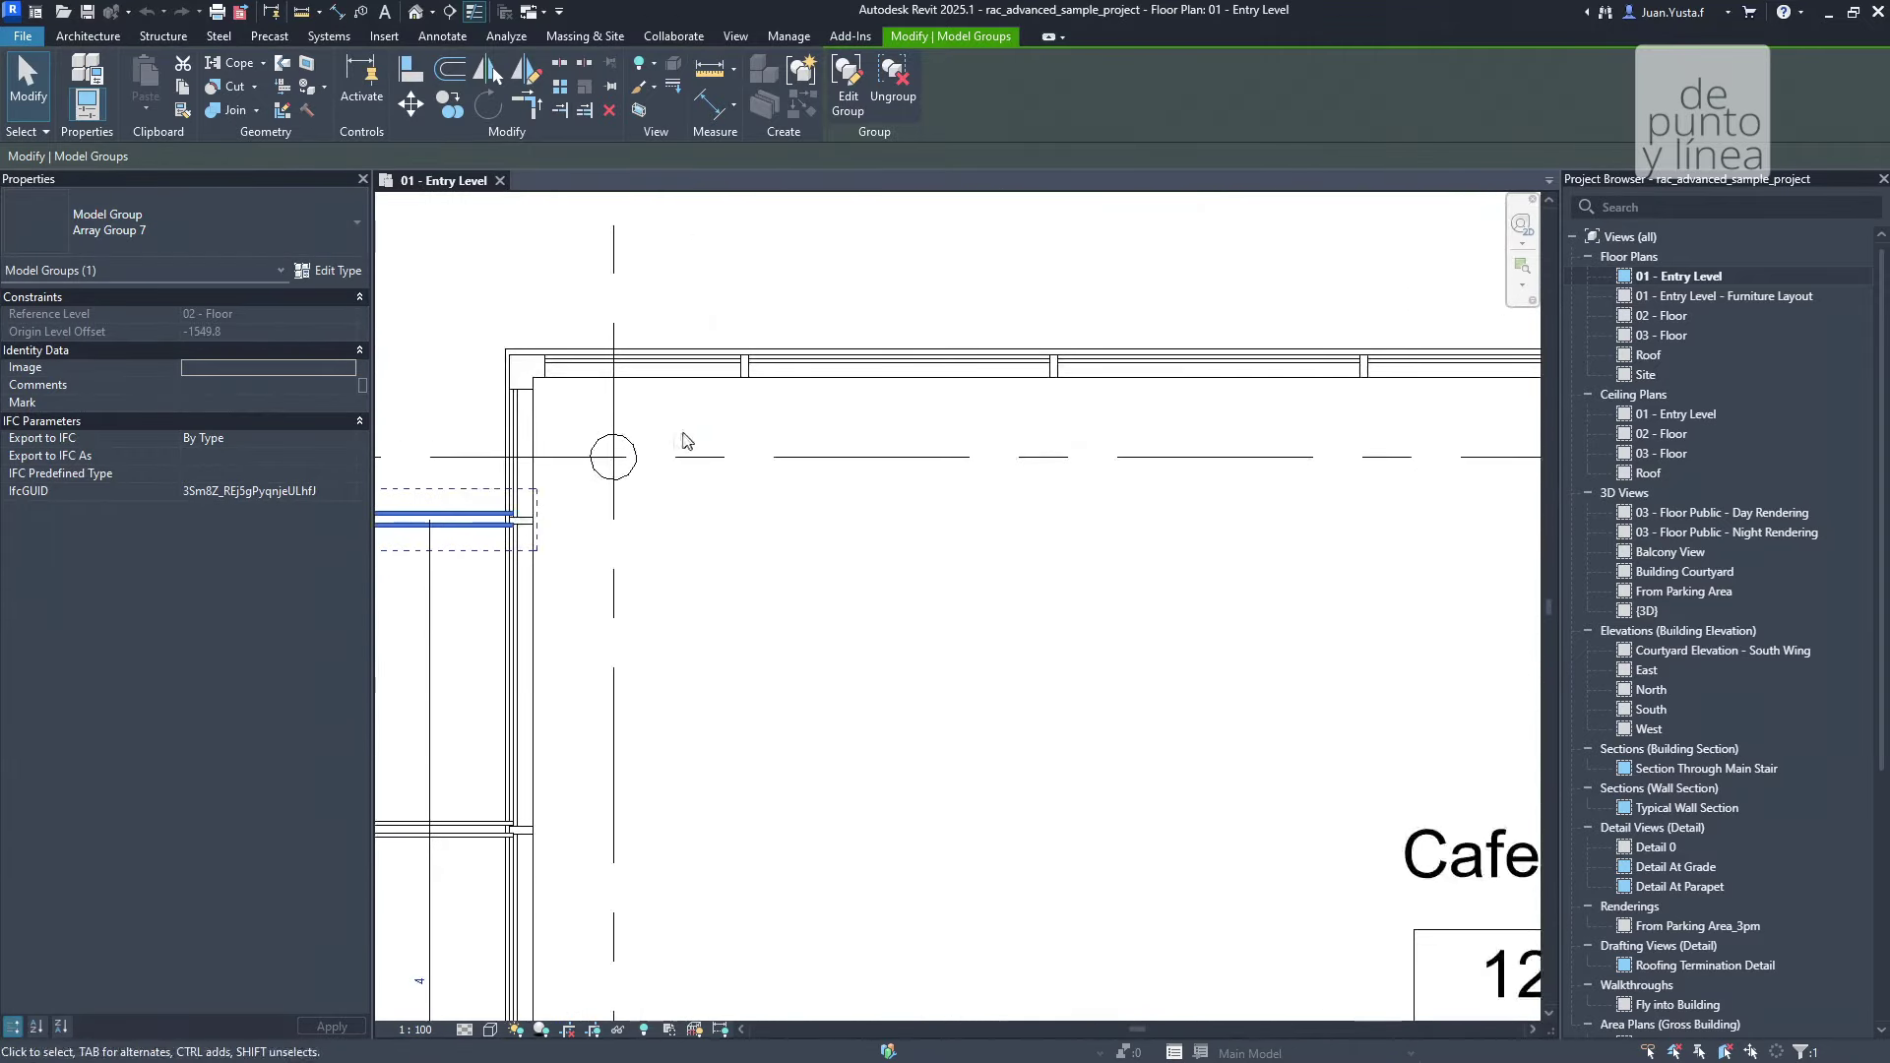
pyautogui.click(613, 455)
pyautogui.moveTo(612, 455); pyautogui.dragTo(765, 425, button='middle')
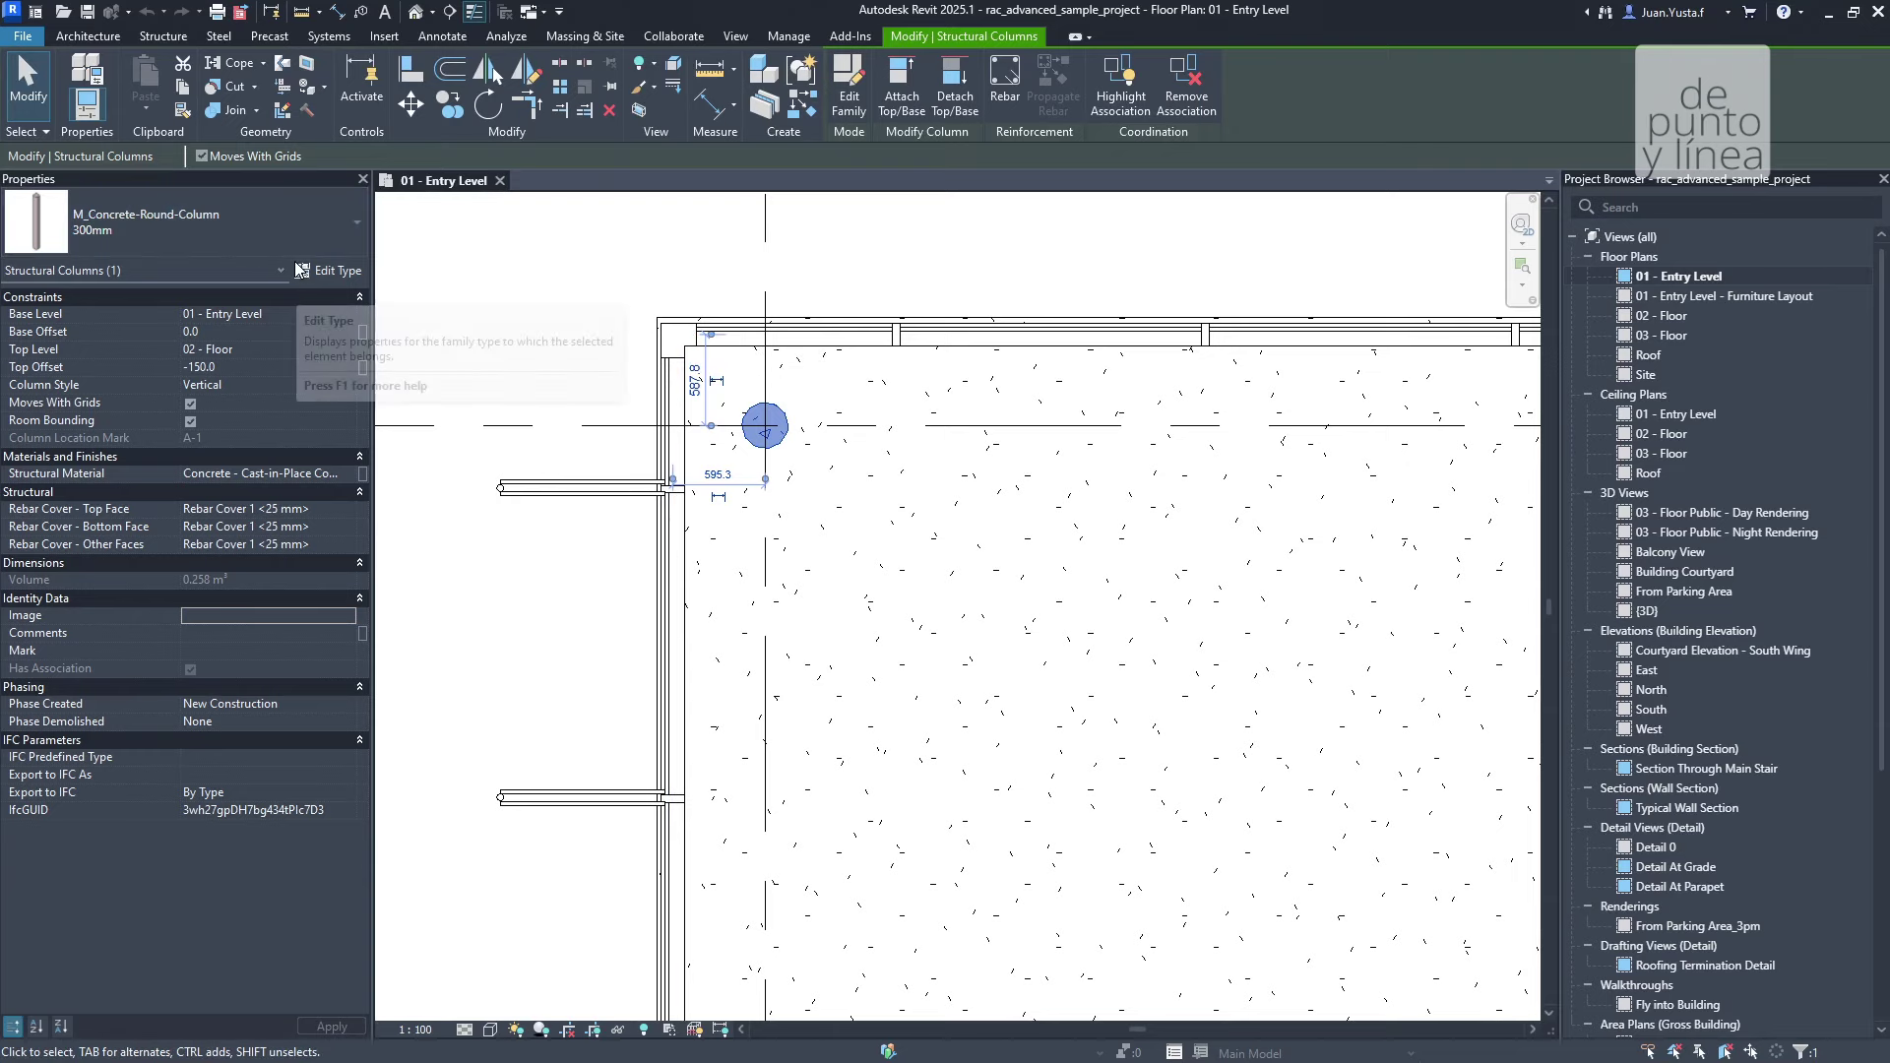
pyautogui.scroll(2, 758, 415)
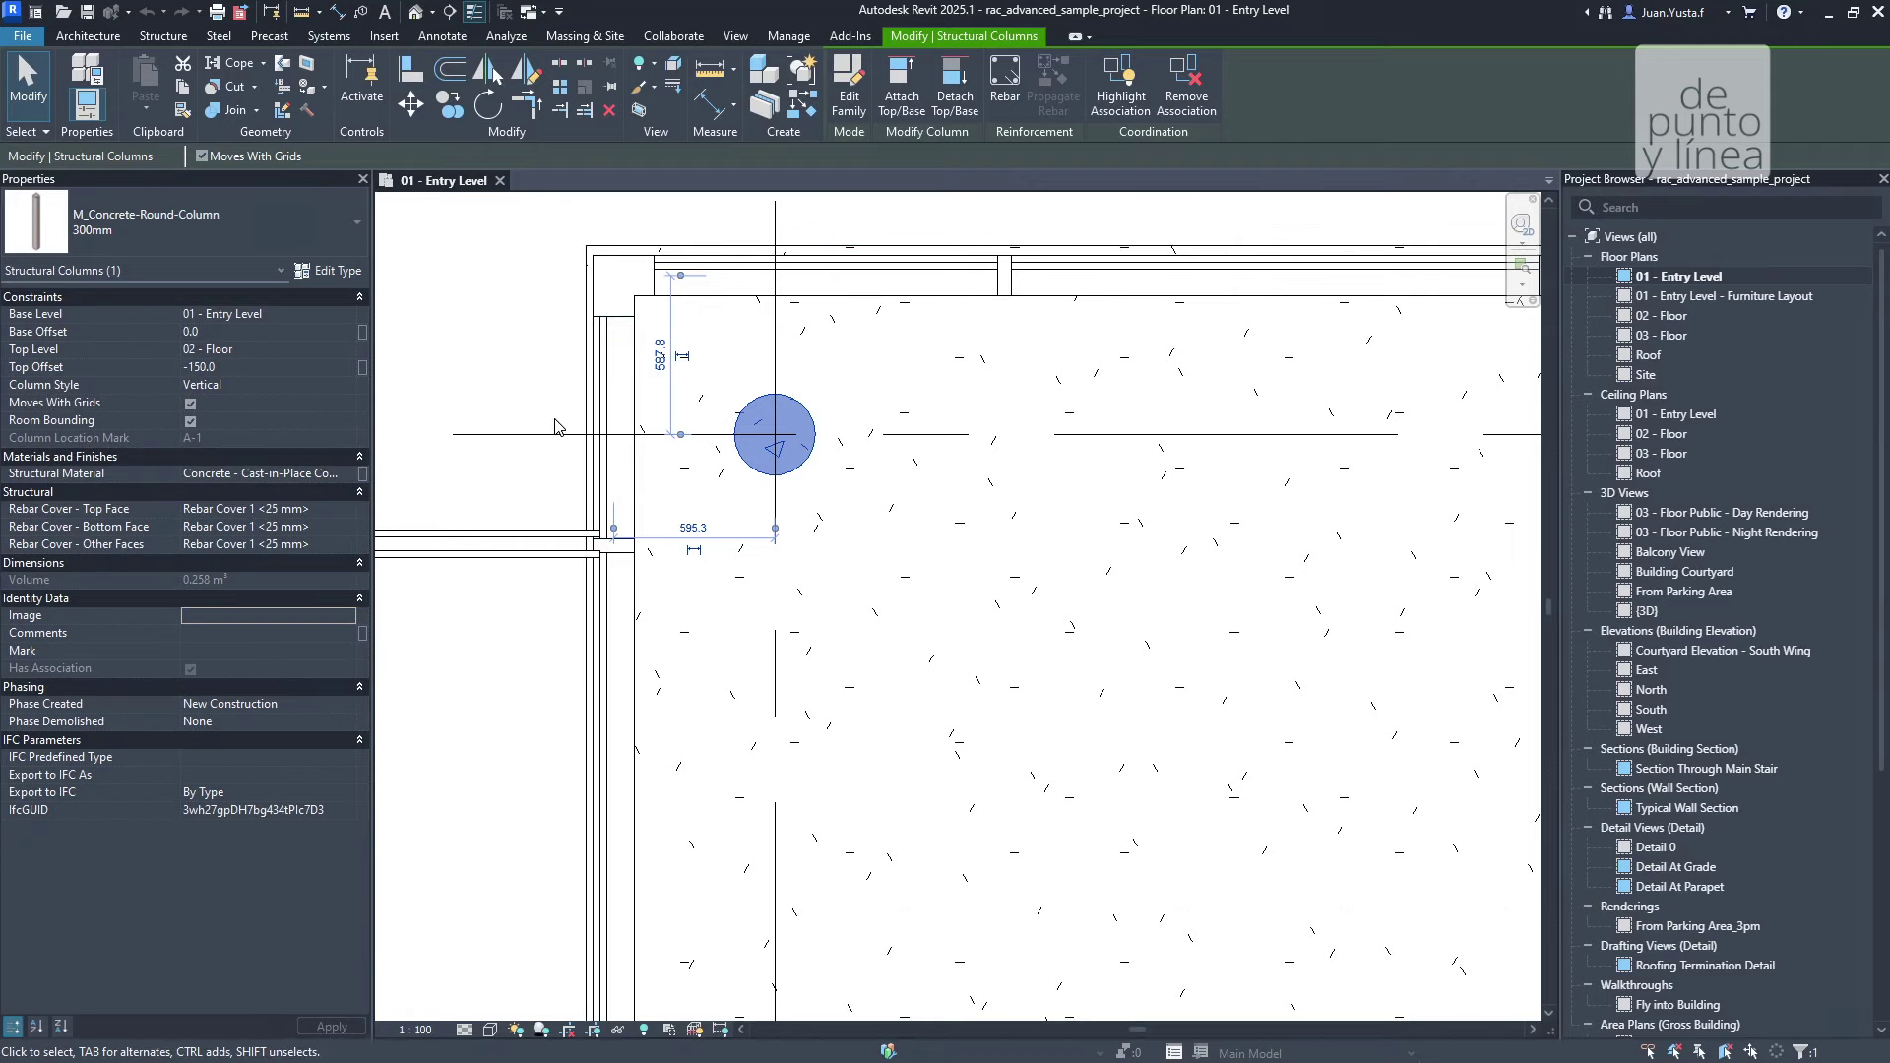
pyautogui.press('Escape')
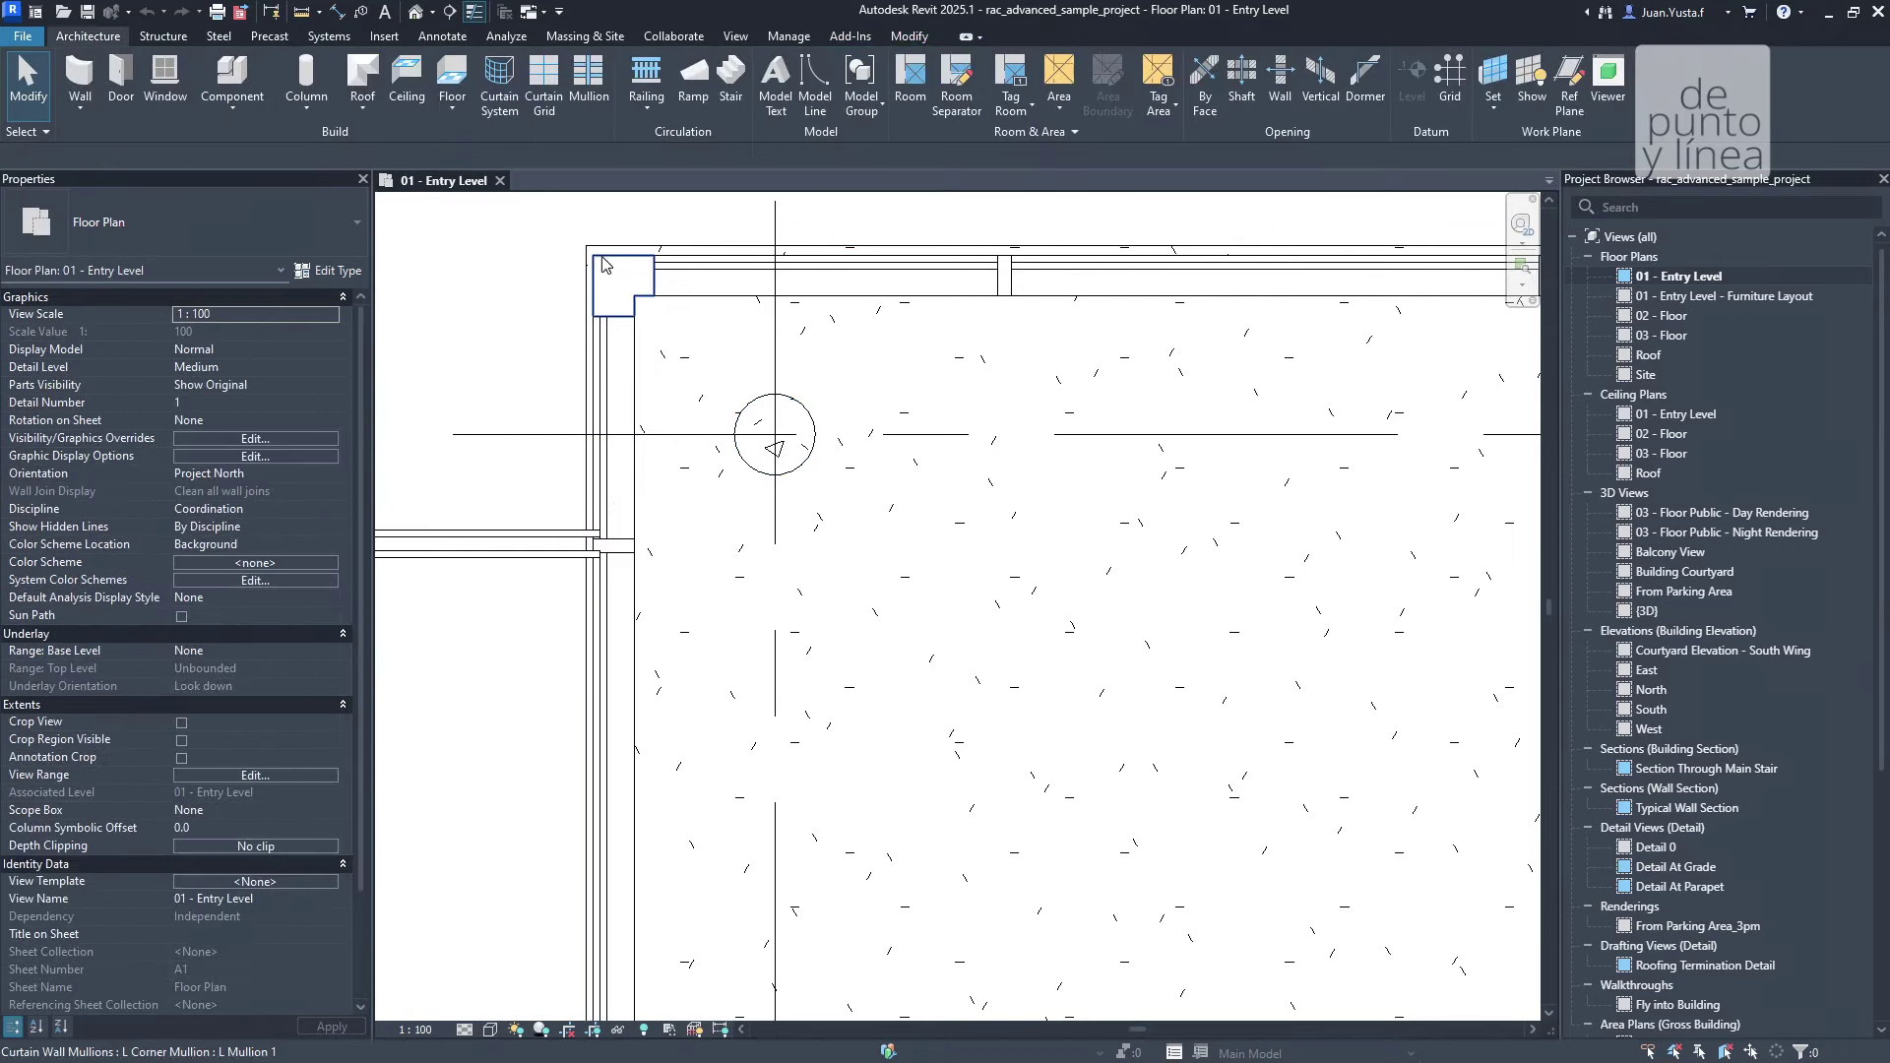
# Select the 300mm round concrete column and list M_Concrete-Round-Column types in the Type Selector
pyautogui.click(605, 265)
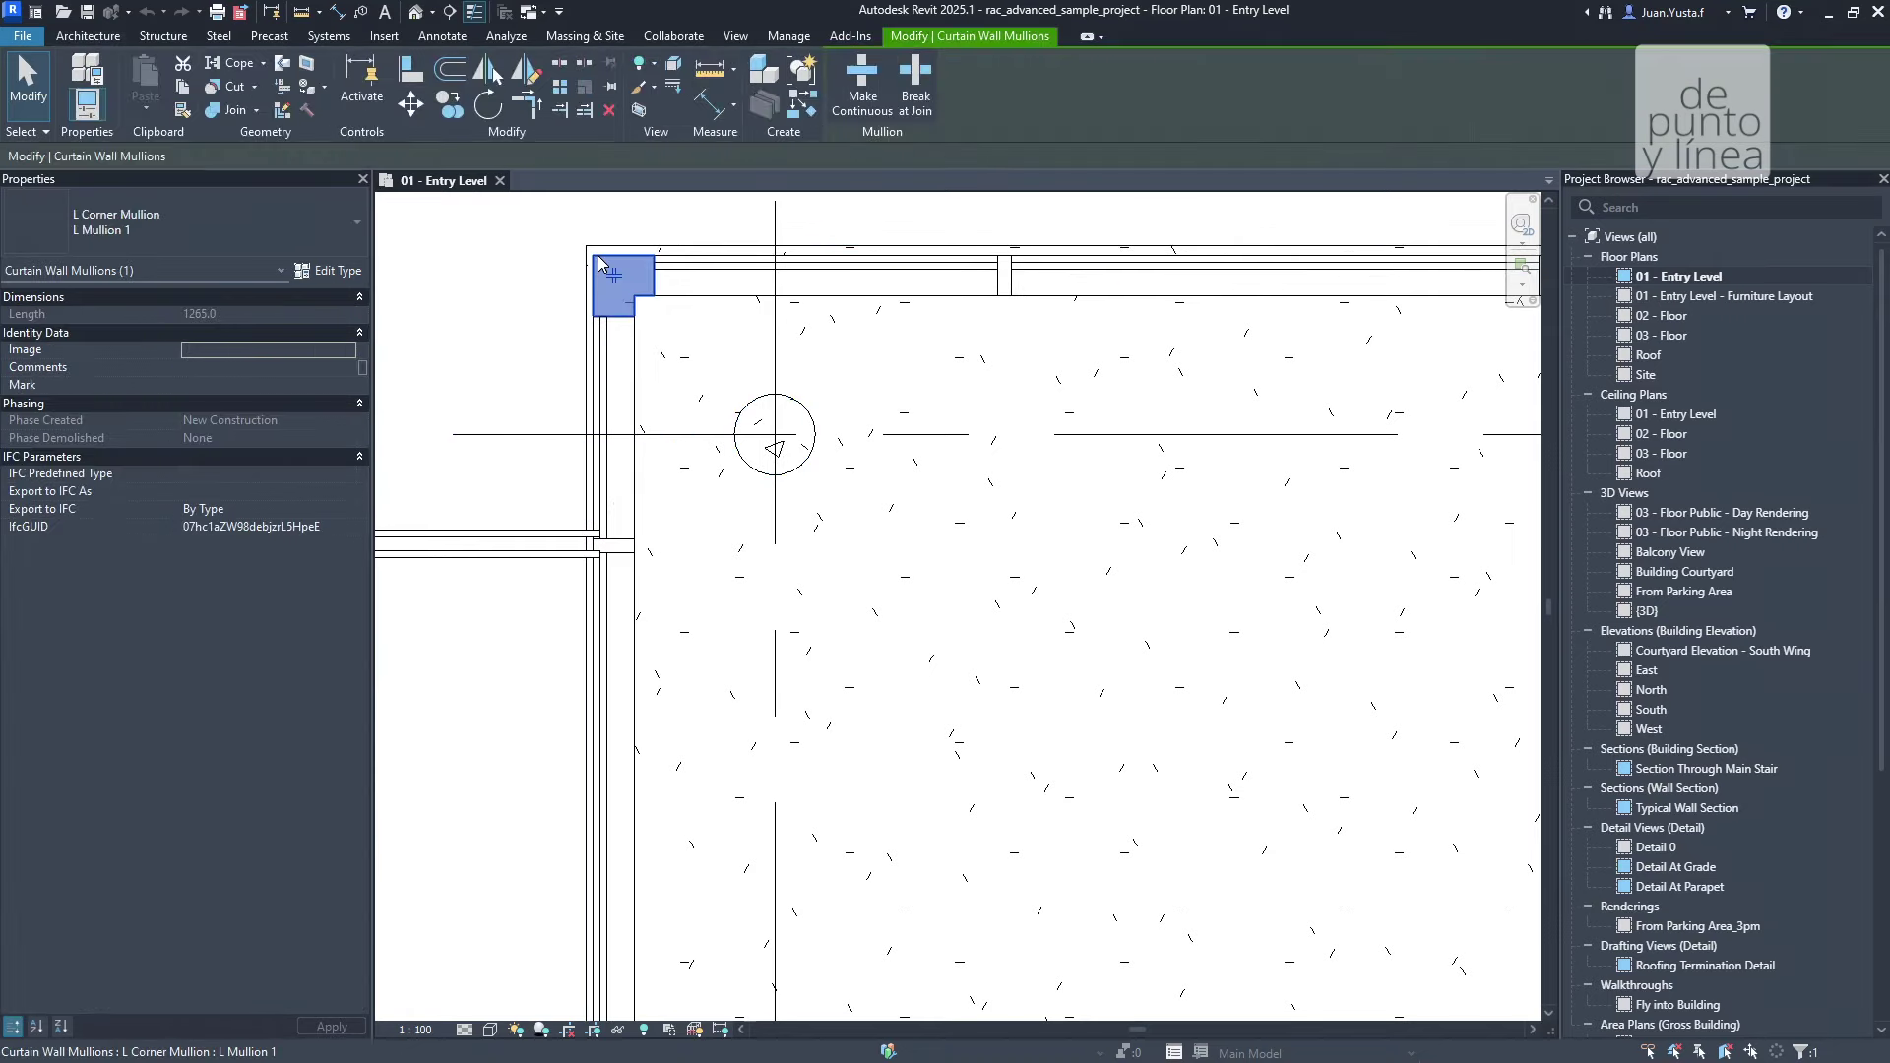
pyautogui.click(806, 419)
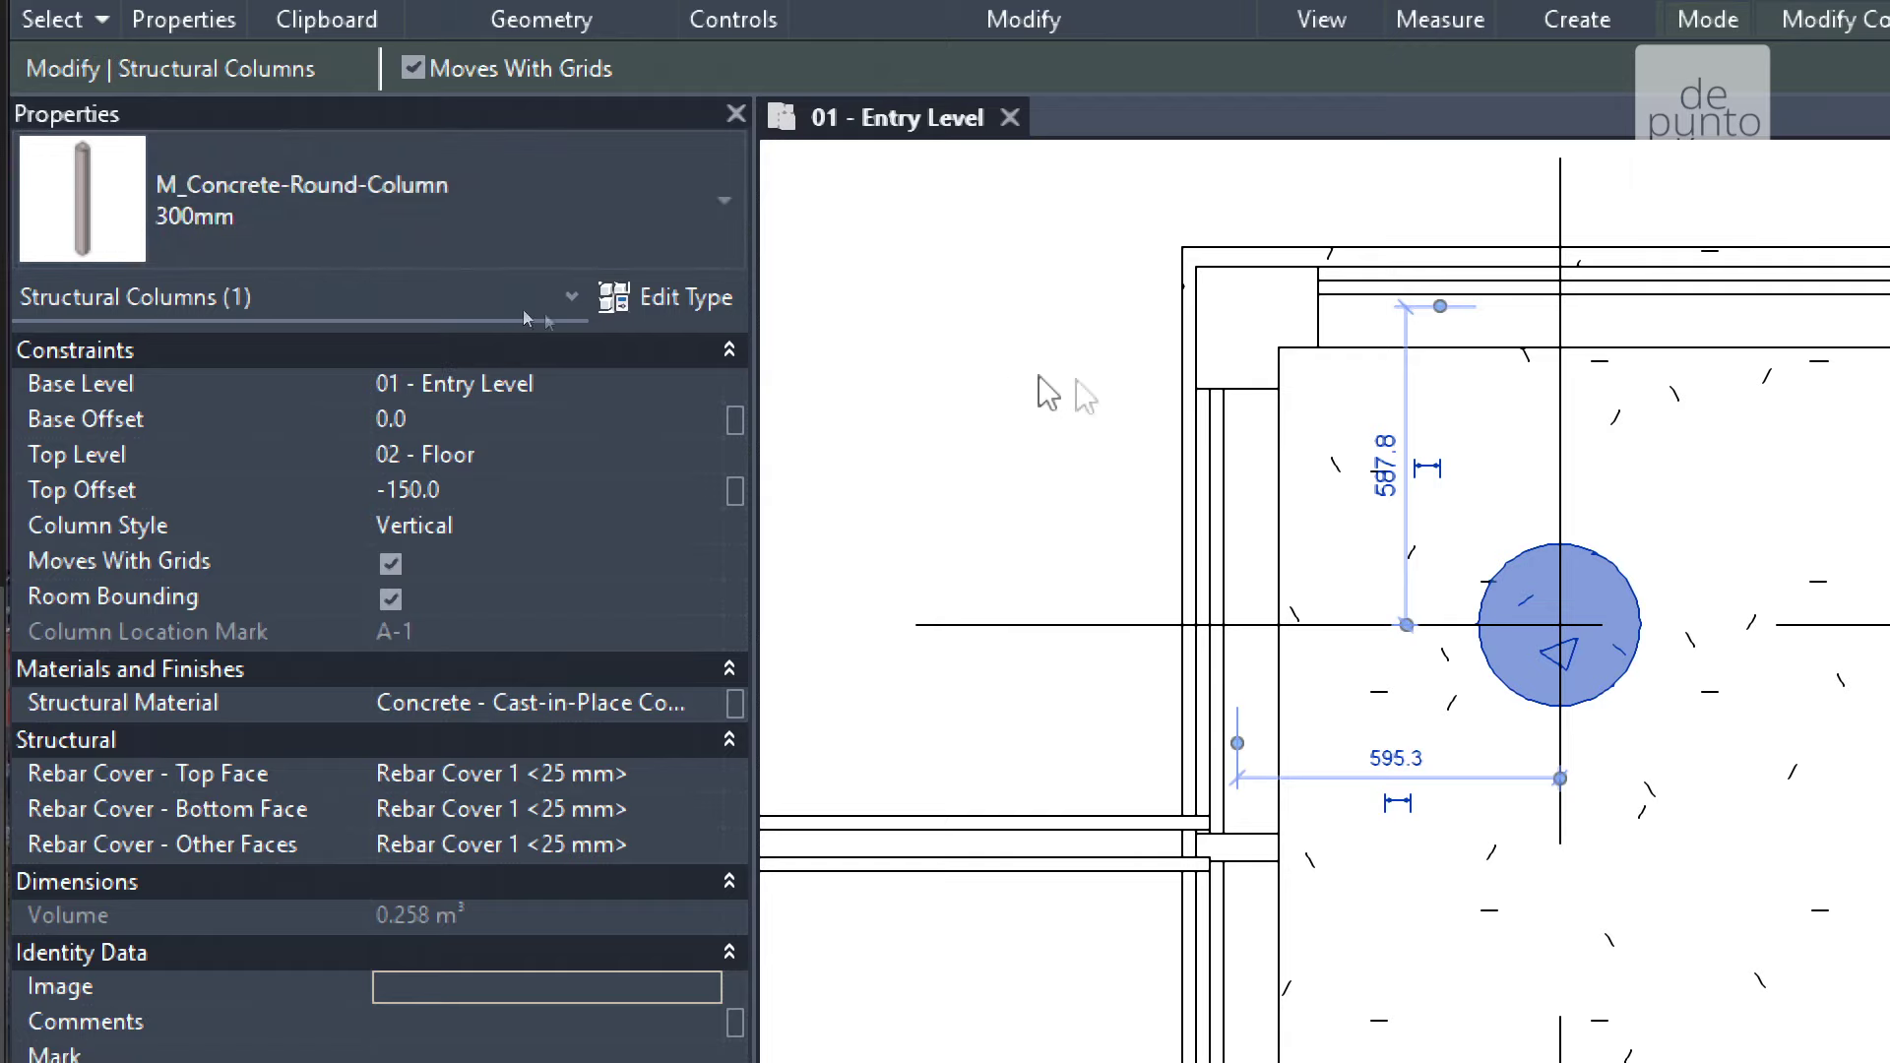
pyautogui.moveTo(1434, 570)
pyautogui.mouseDown(button='middle')
pyautogui.moveTo(1132, 541)
pyautogui.moveTo(1152, 598)
pyautogui.mouseUp(button='middle')
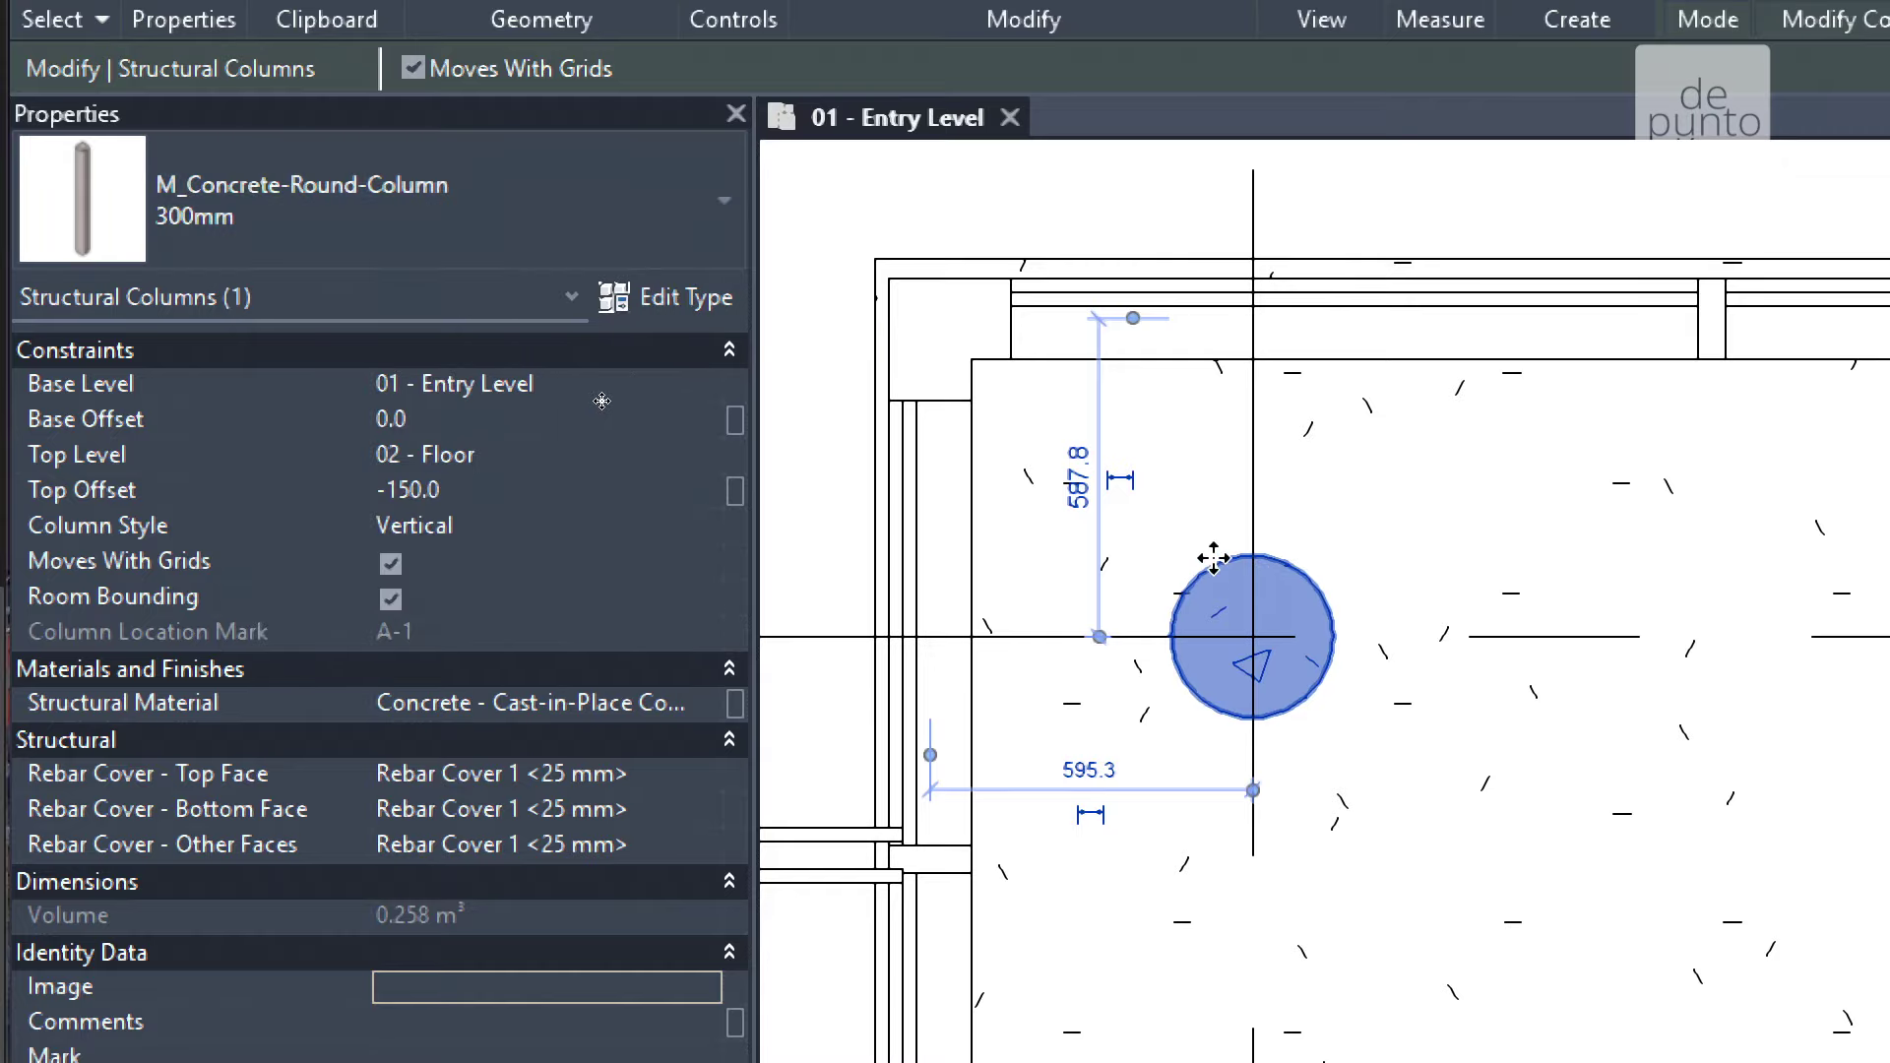
pyautogui.moveTo(1215, 549); pyautogui.dragTo(1125, 530, button='middle')
pyautogui.scroll(-2, 1127, 540)
pyautogui.click(1013, 240)
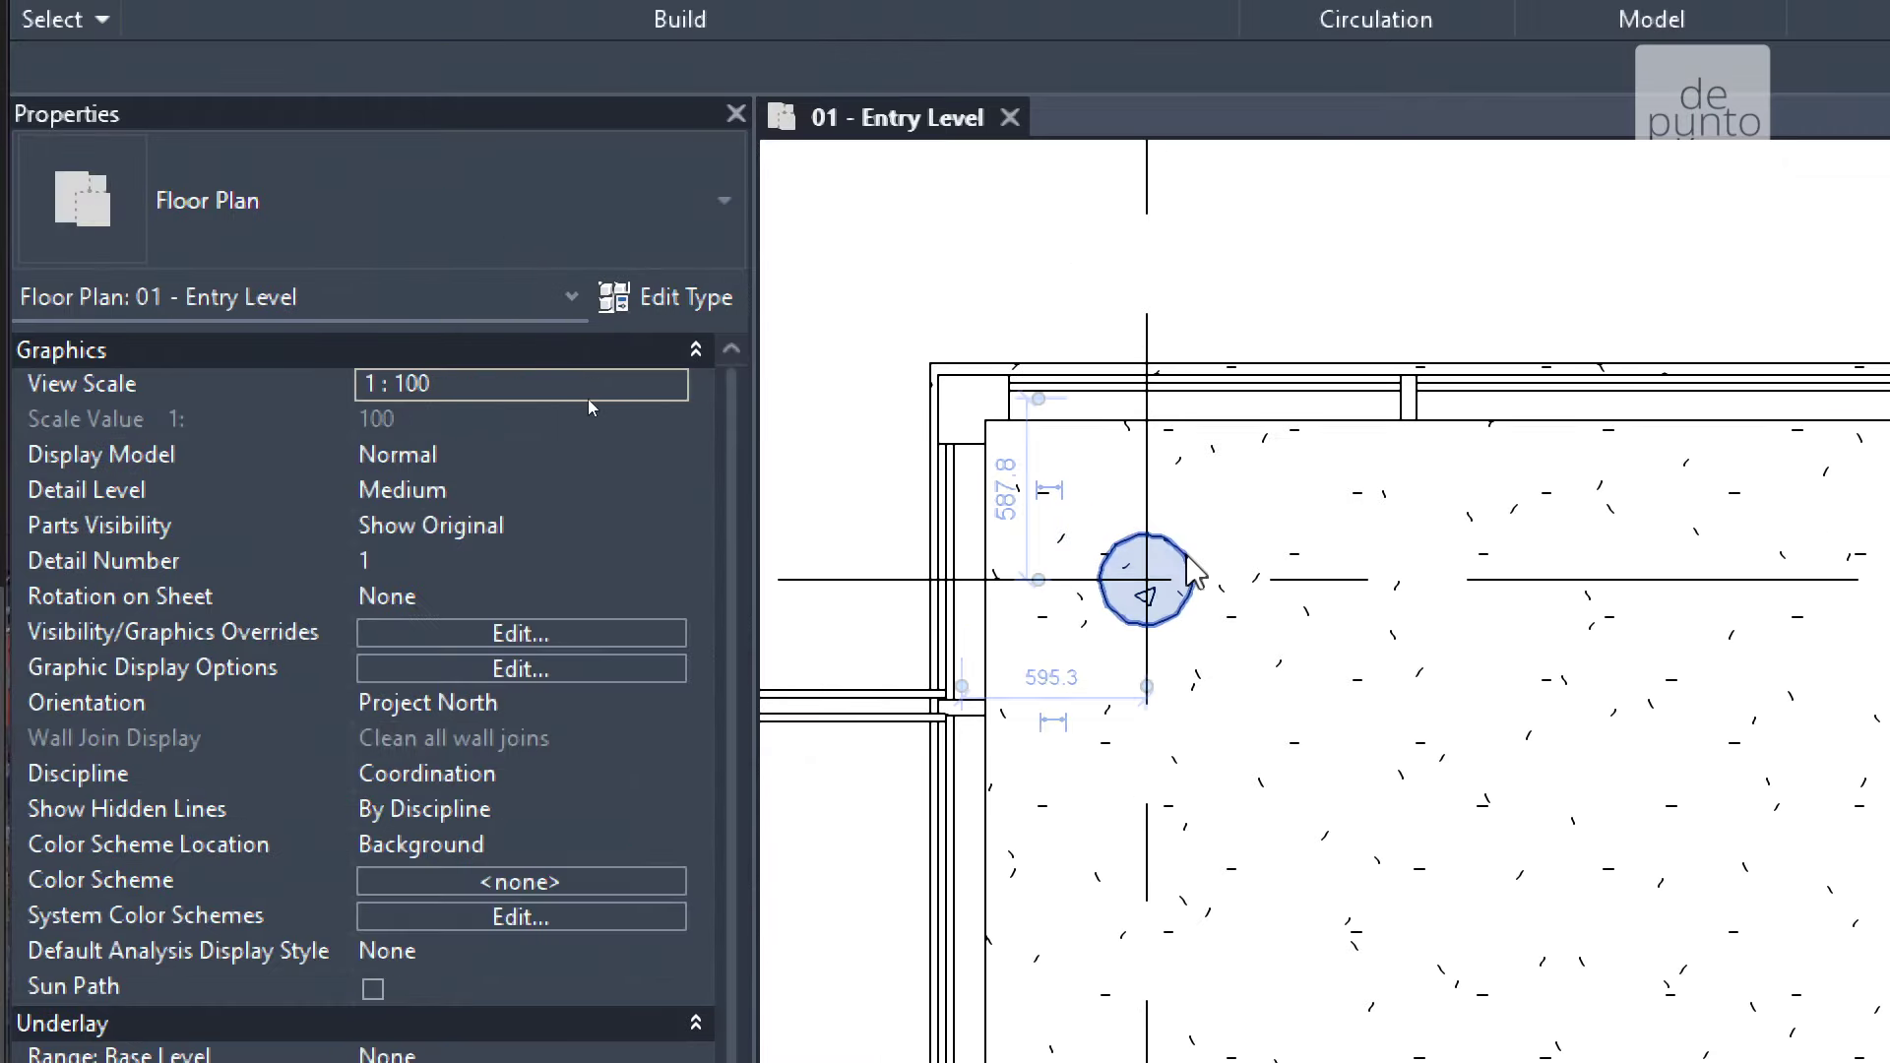
pyautogui.click(1140, 589)
pyautogui.click(1119, 426)
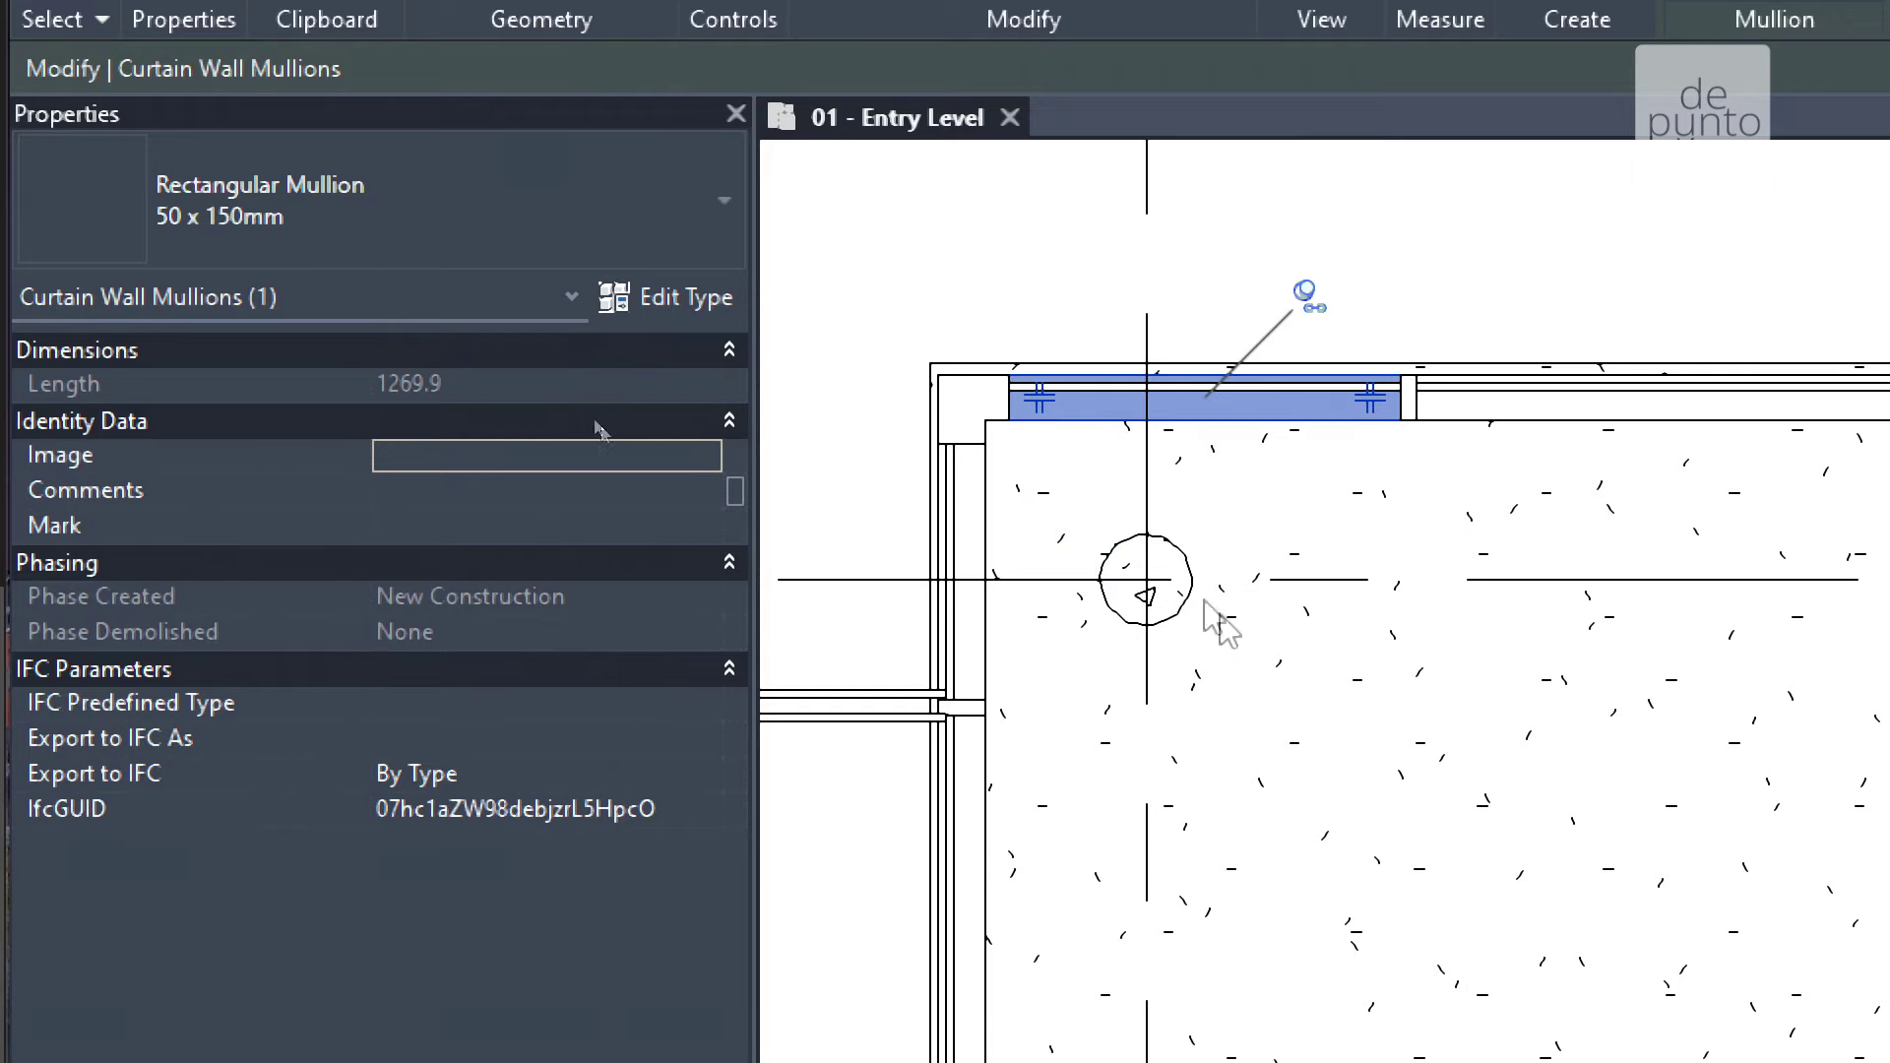
pyautogui.click(1187, 583)
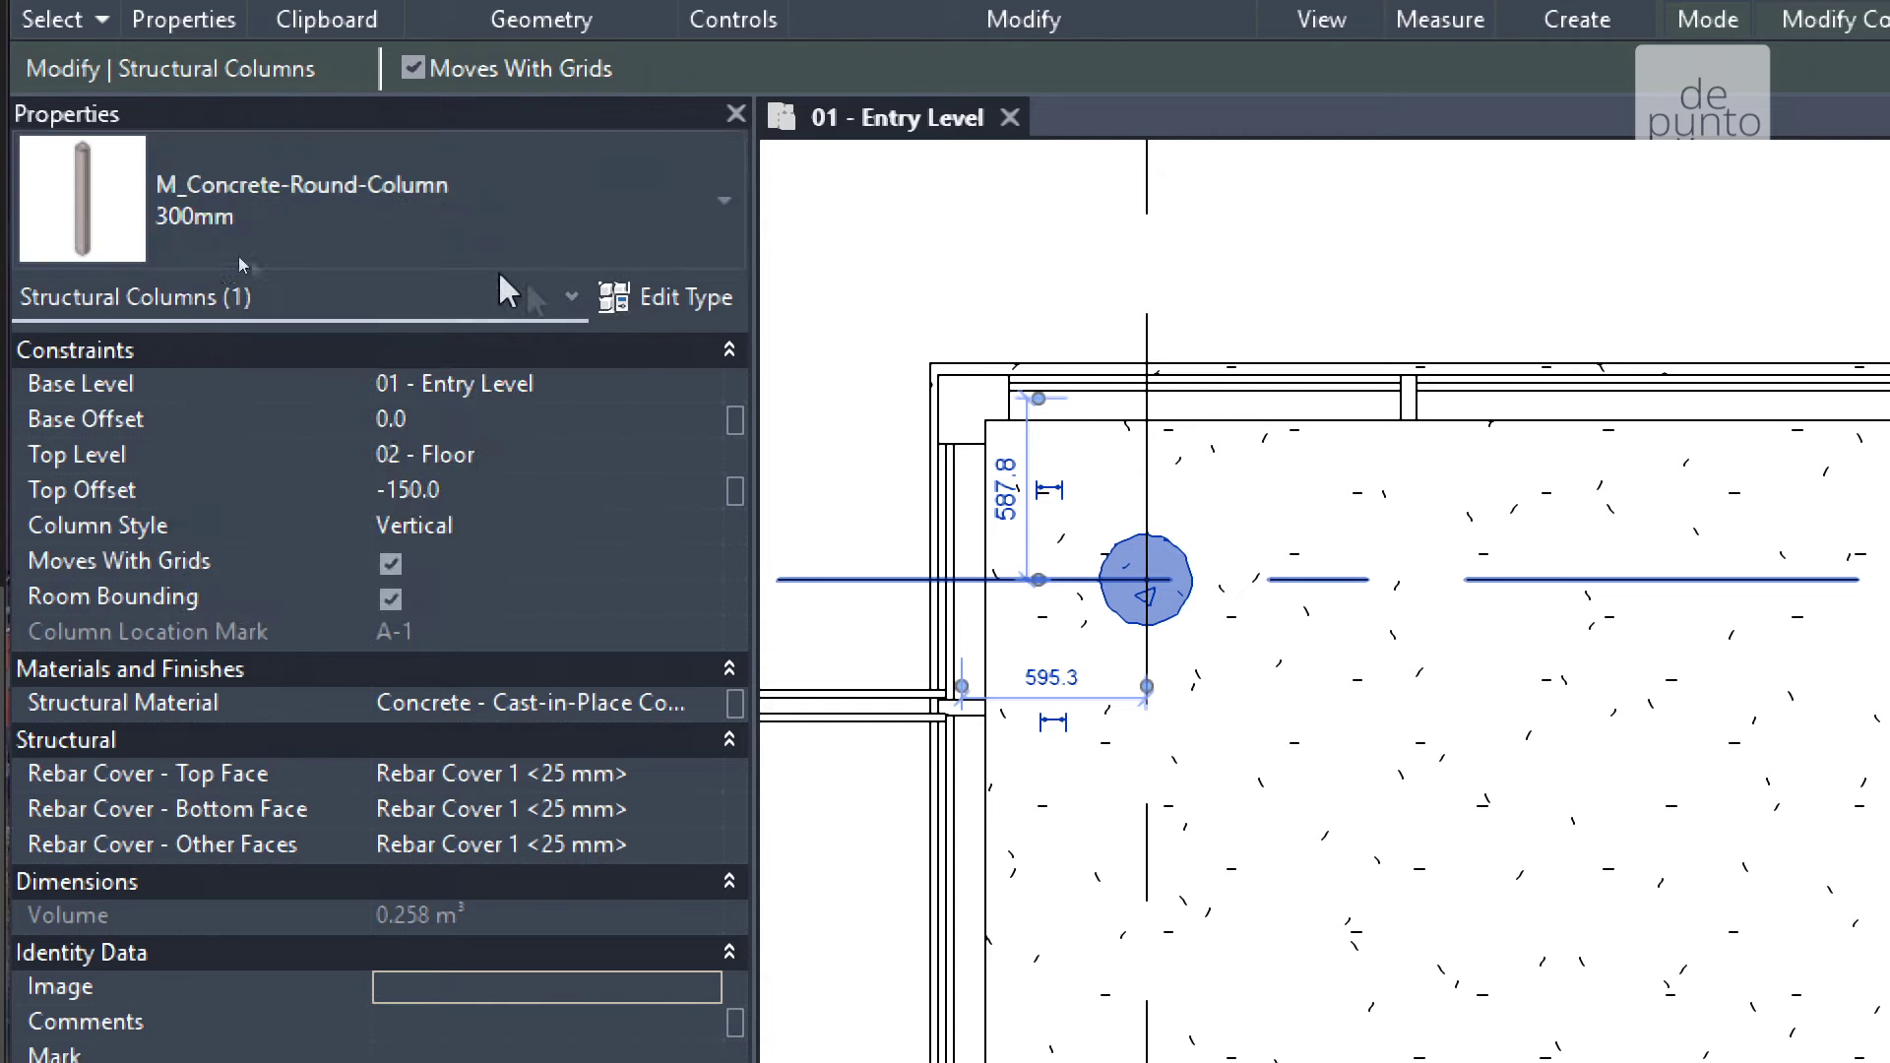
pyautogui.click(713, 202)
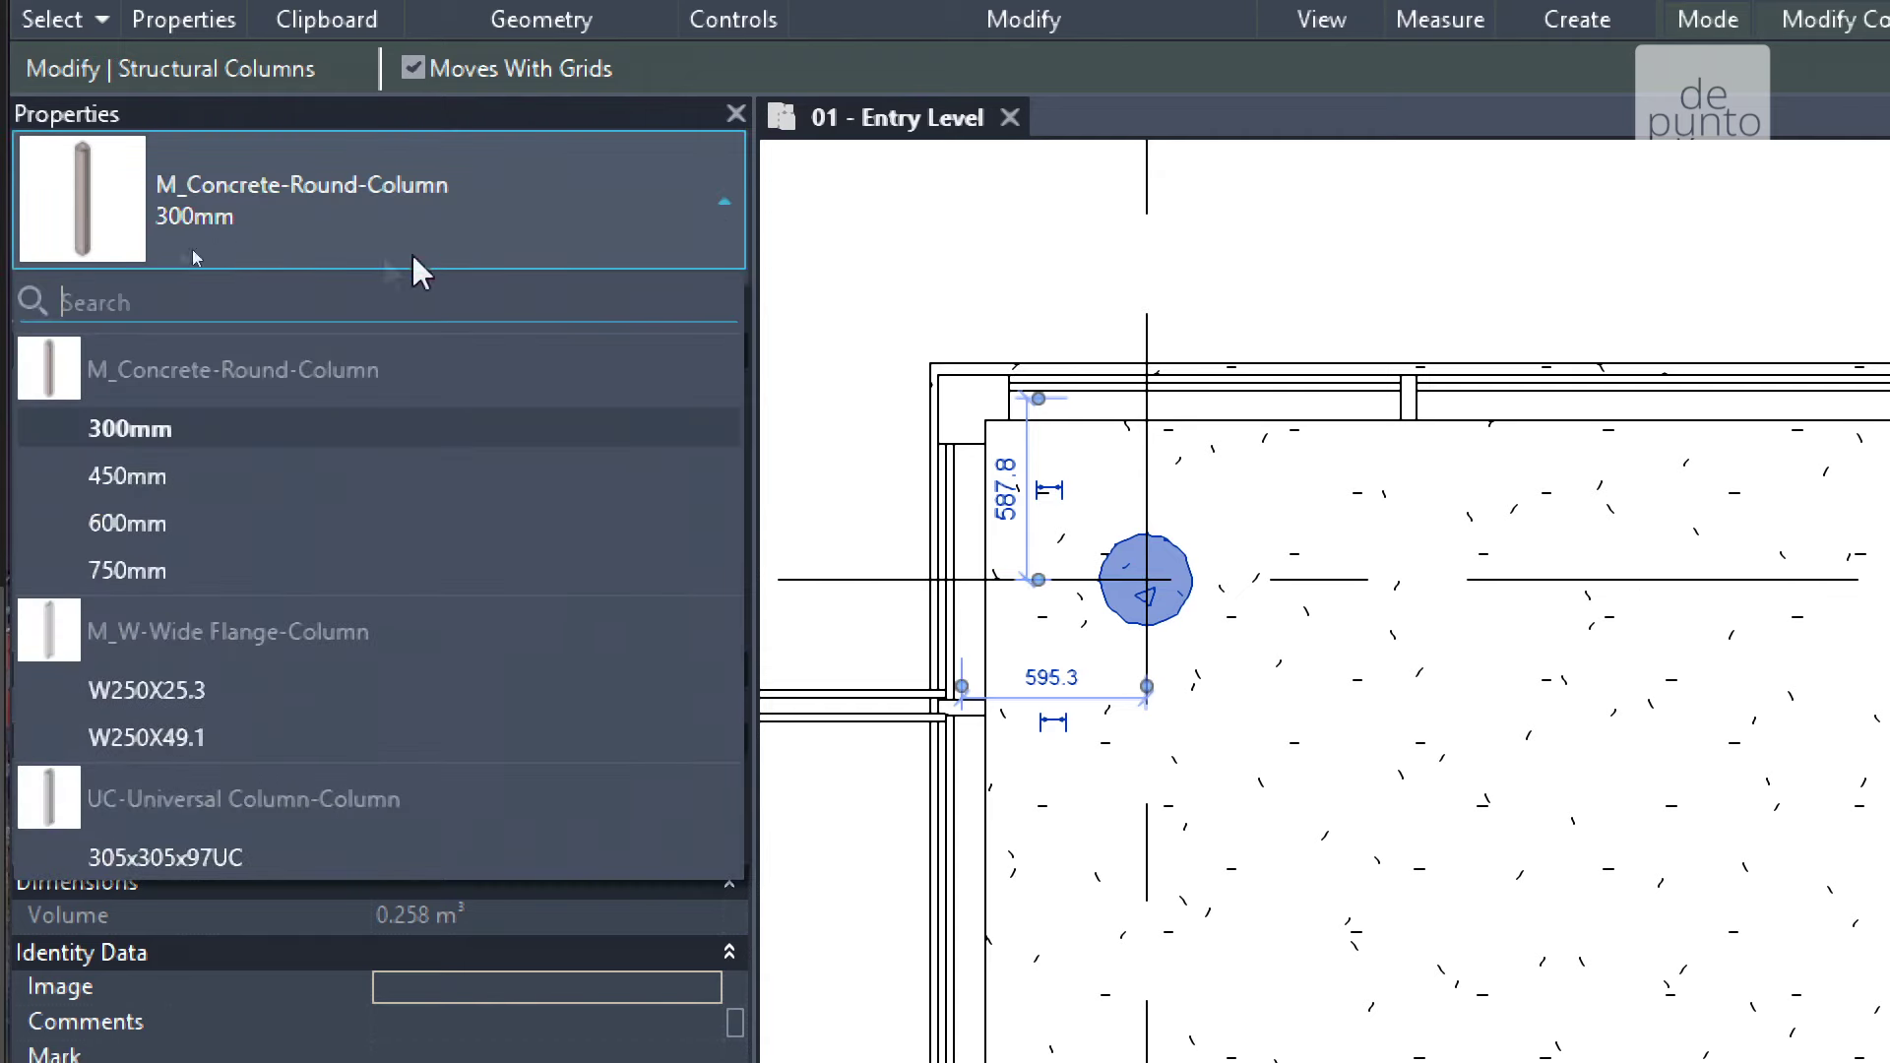
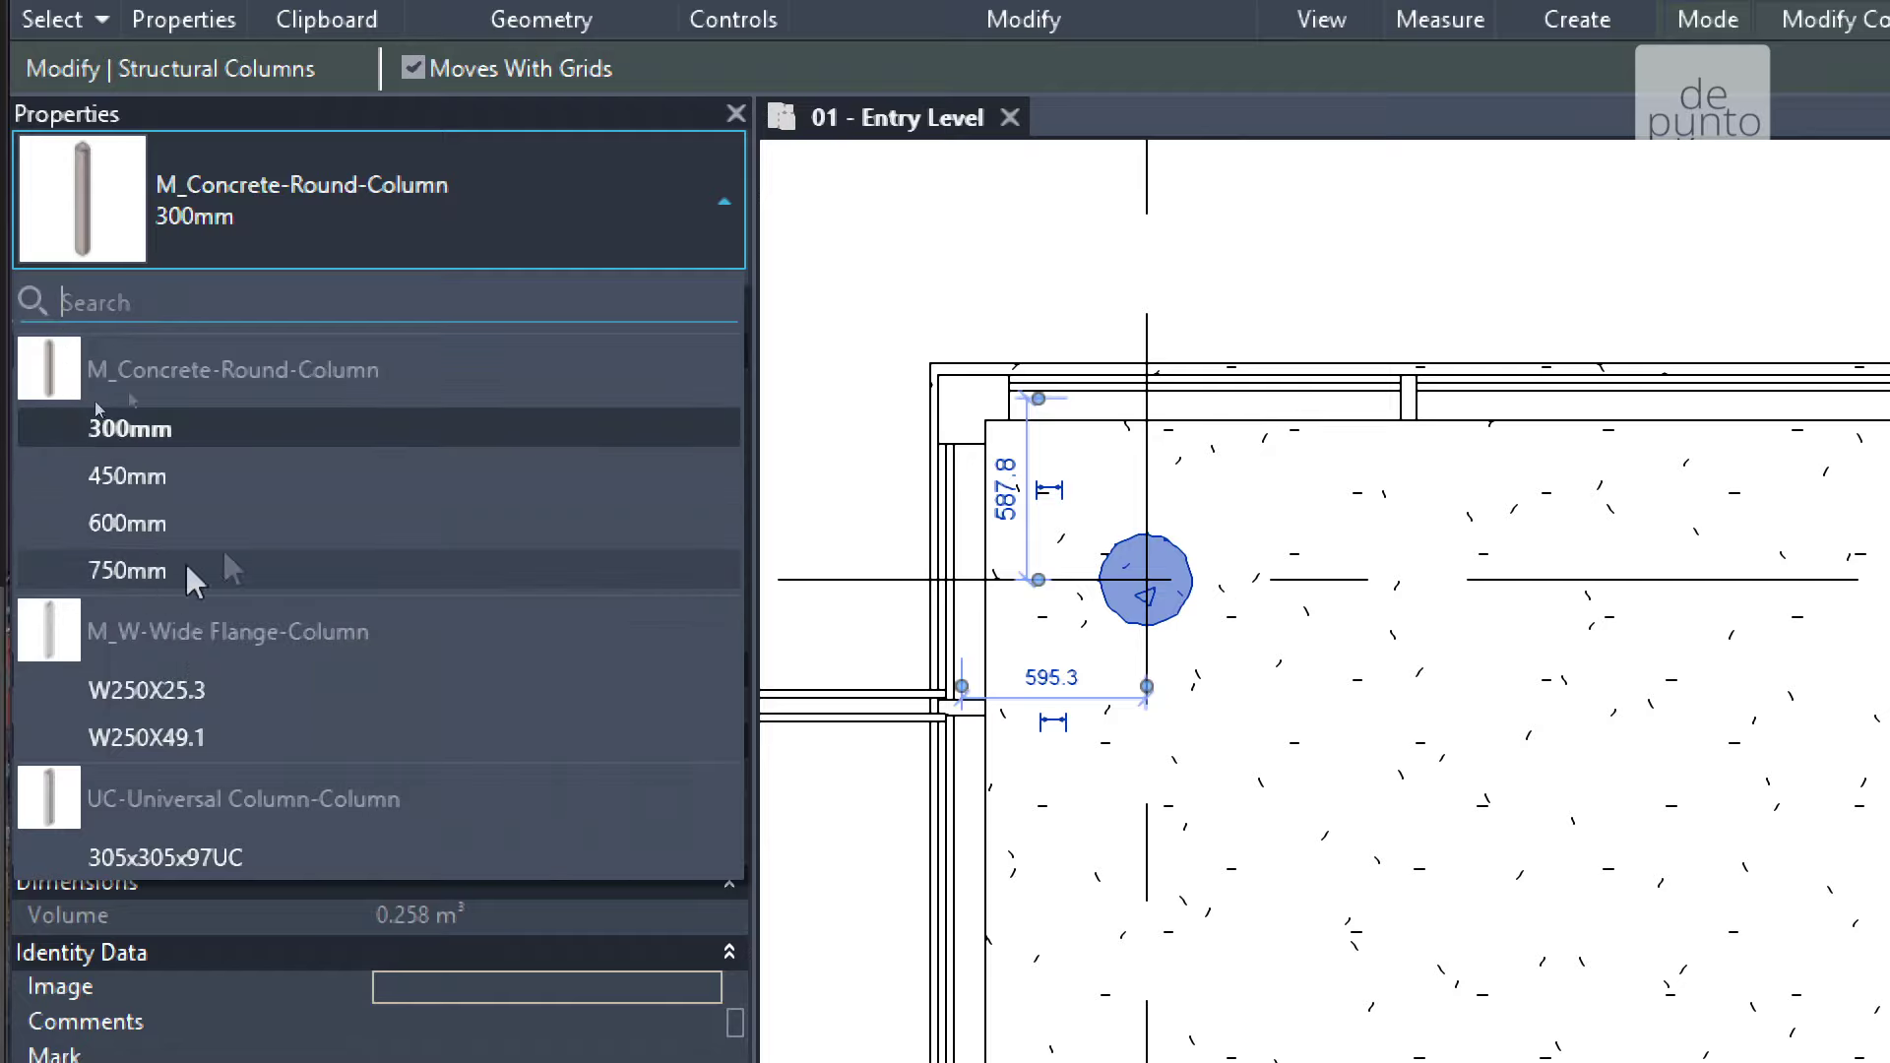
# Switch the column to the 600mm round type, back to 300mm, then to 600mm again
pyautogui.click(325, 217)
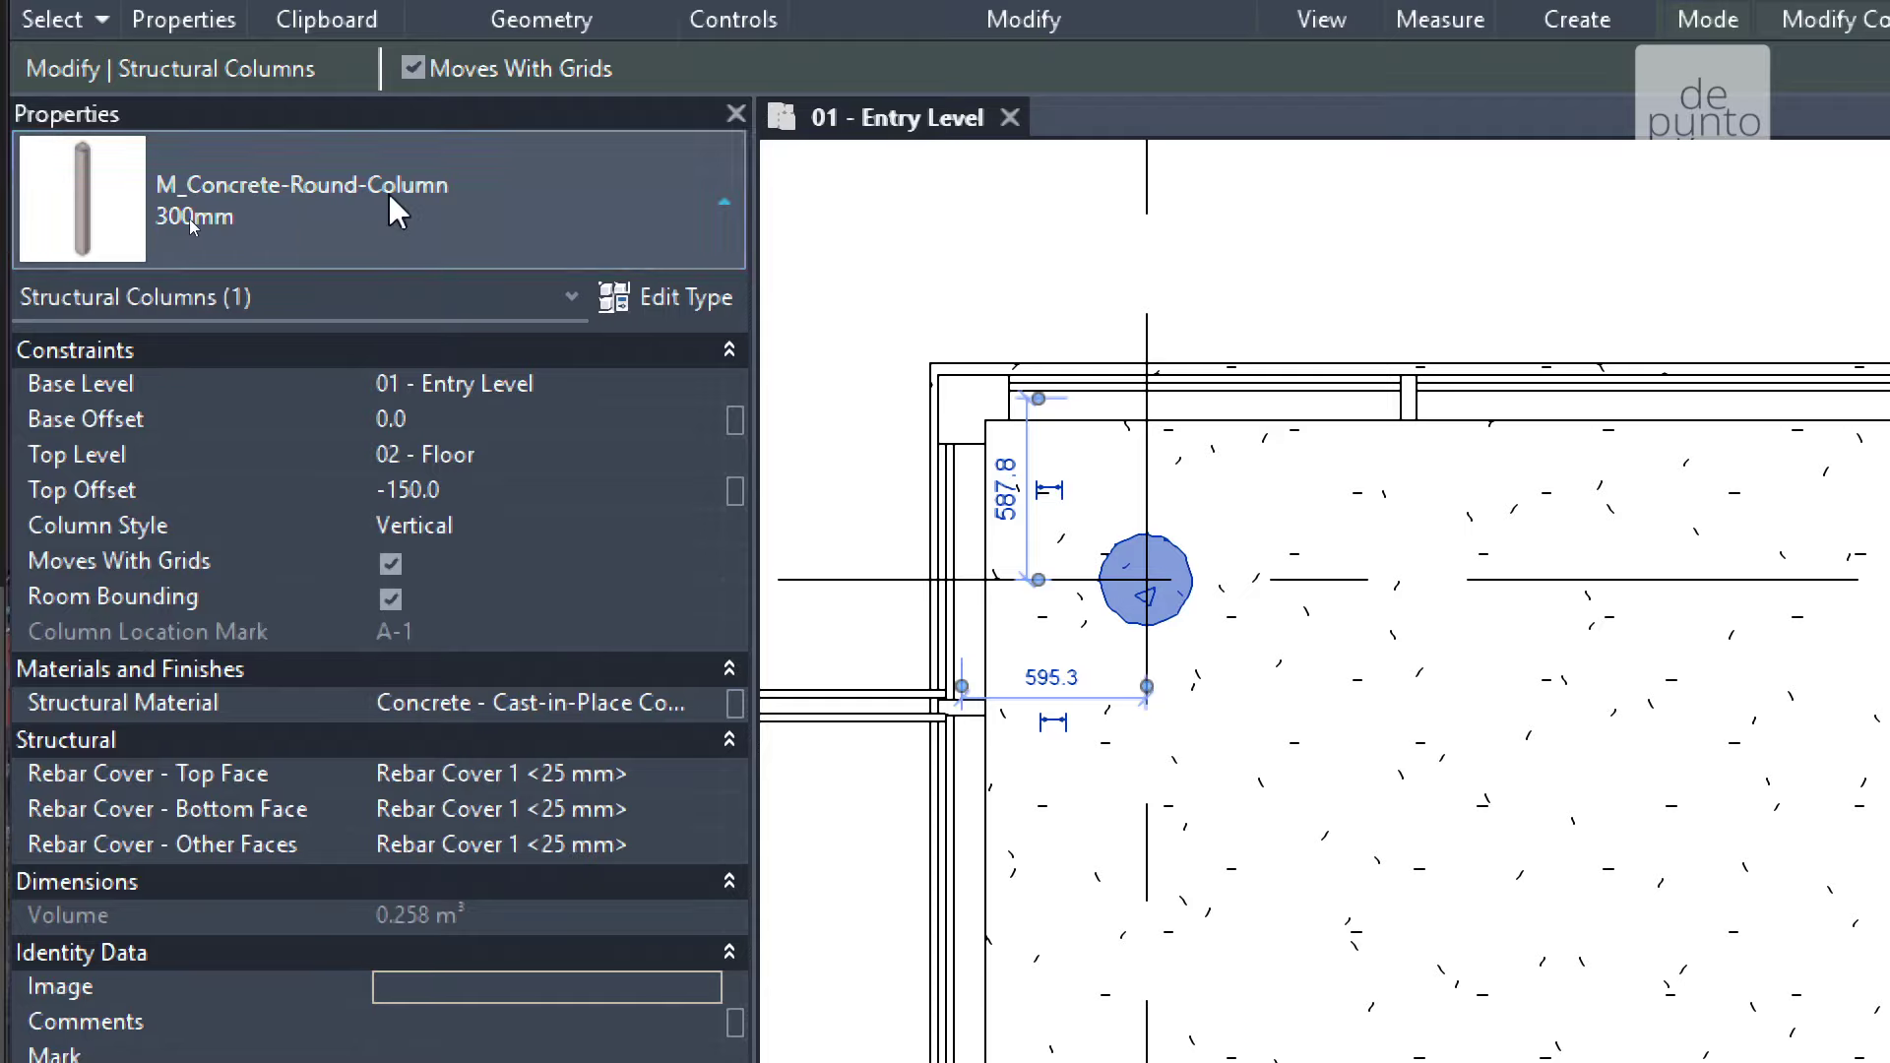
pyautogui.click(390, 197)
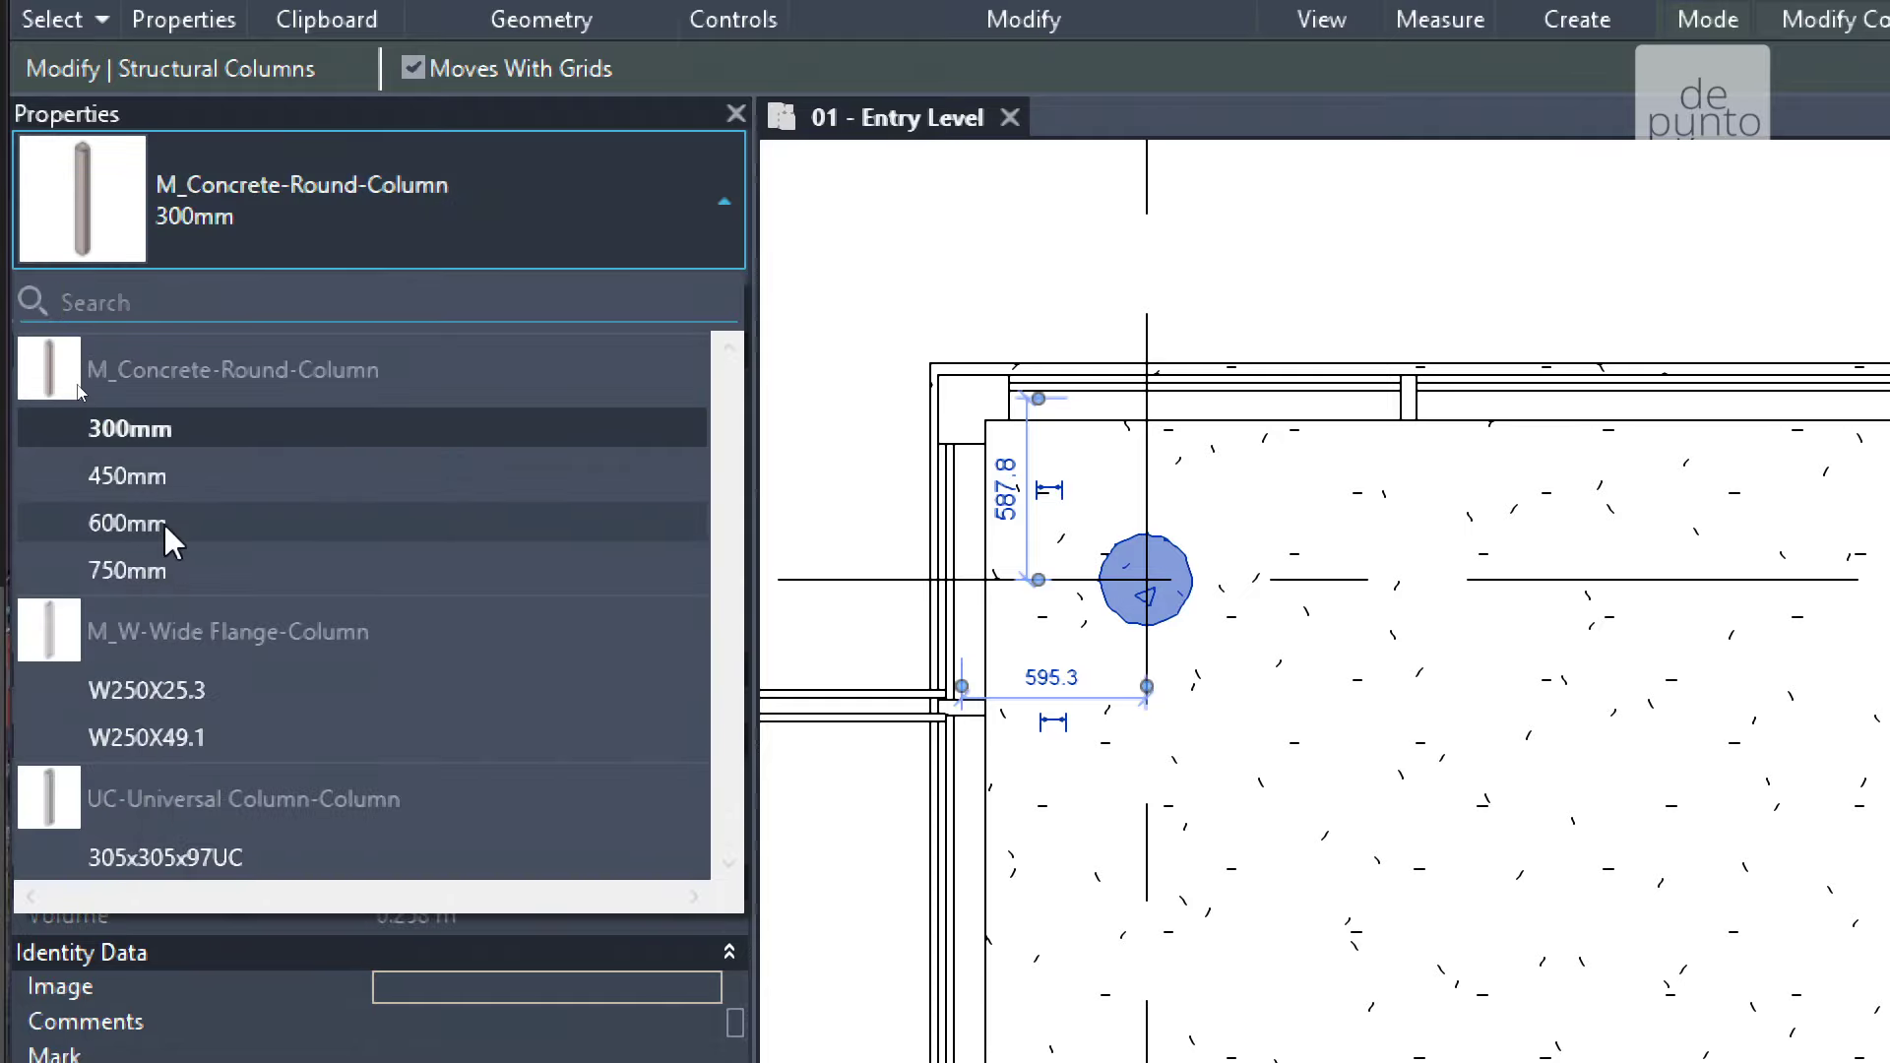
pyautogui.click(163, 523)
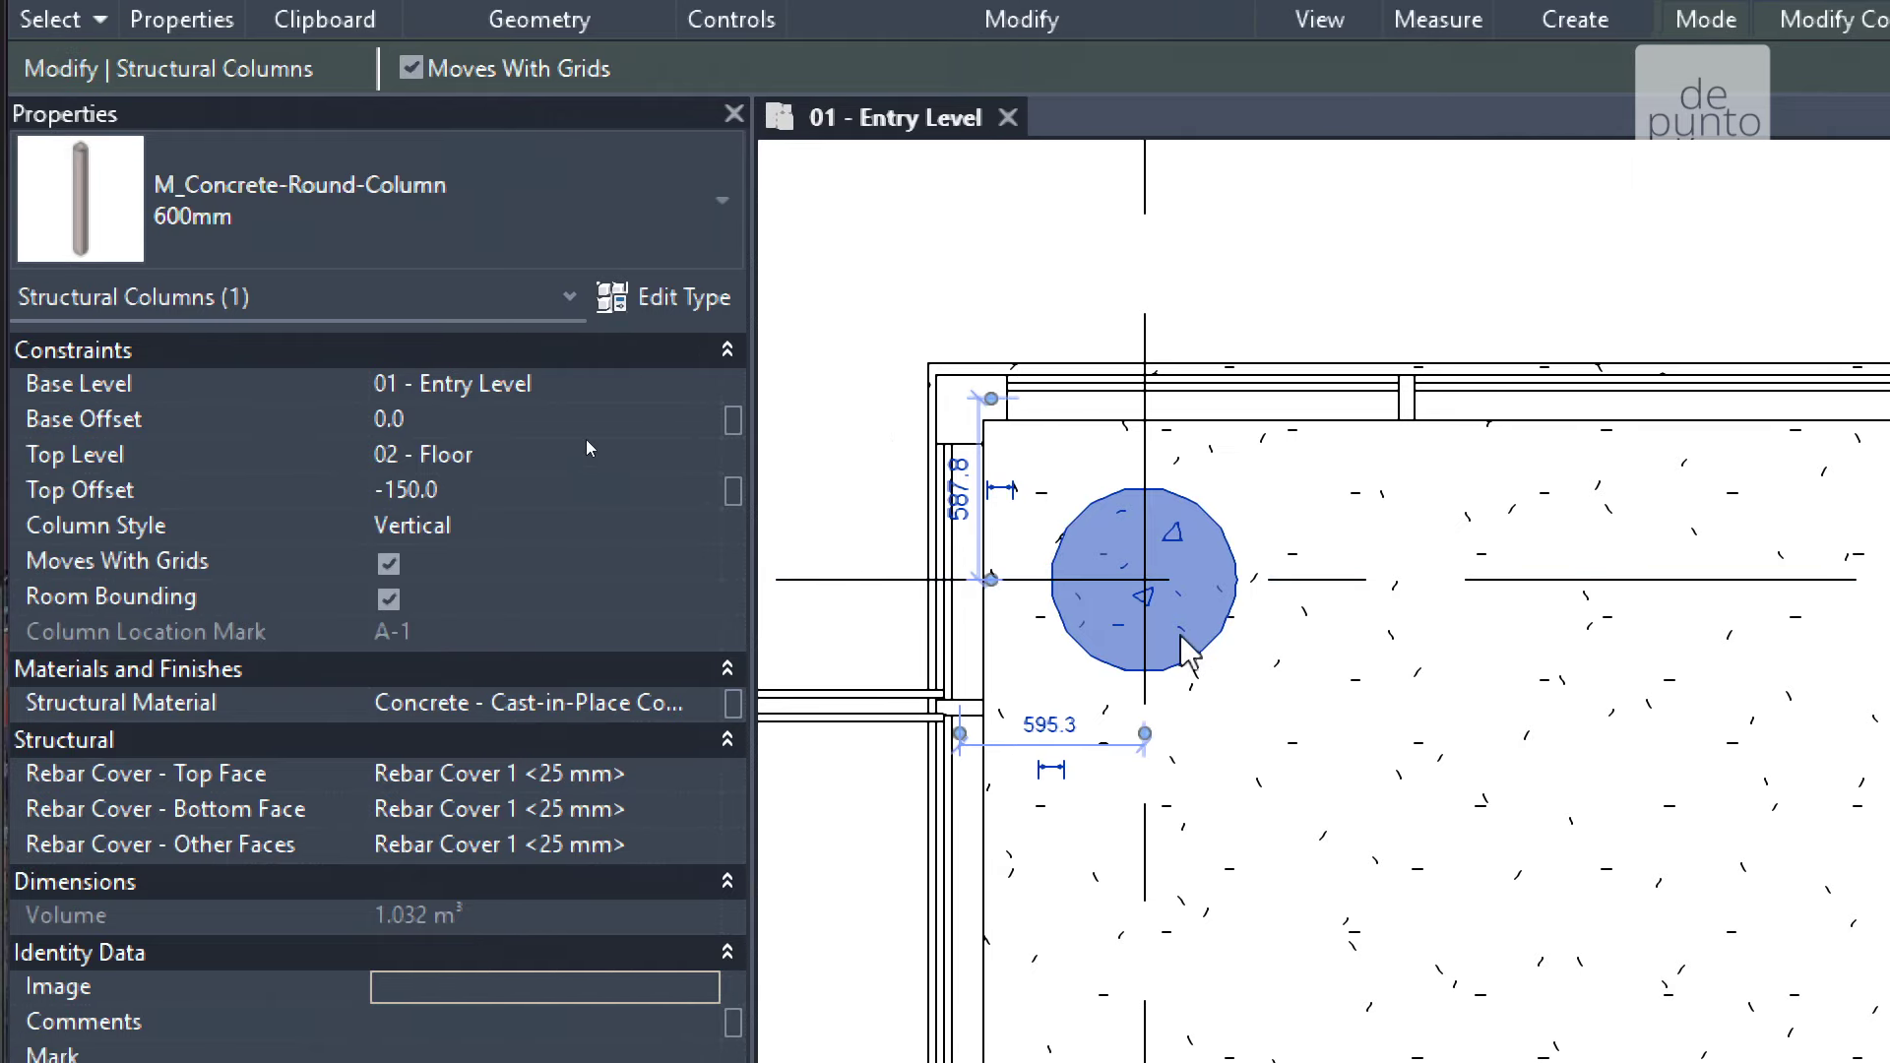
pyautogui.scroll(3, 1191, 650)
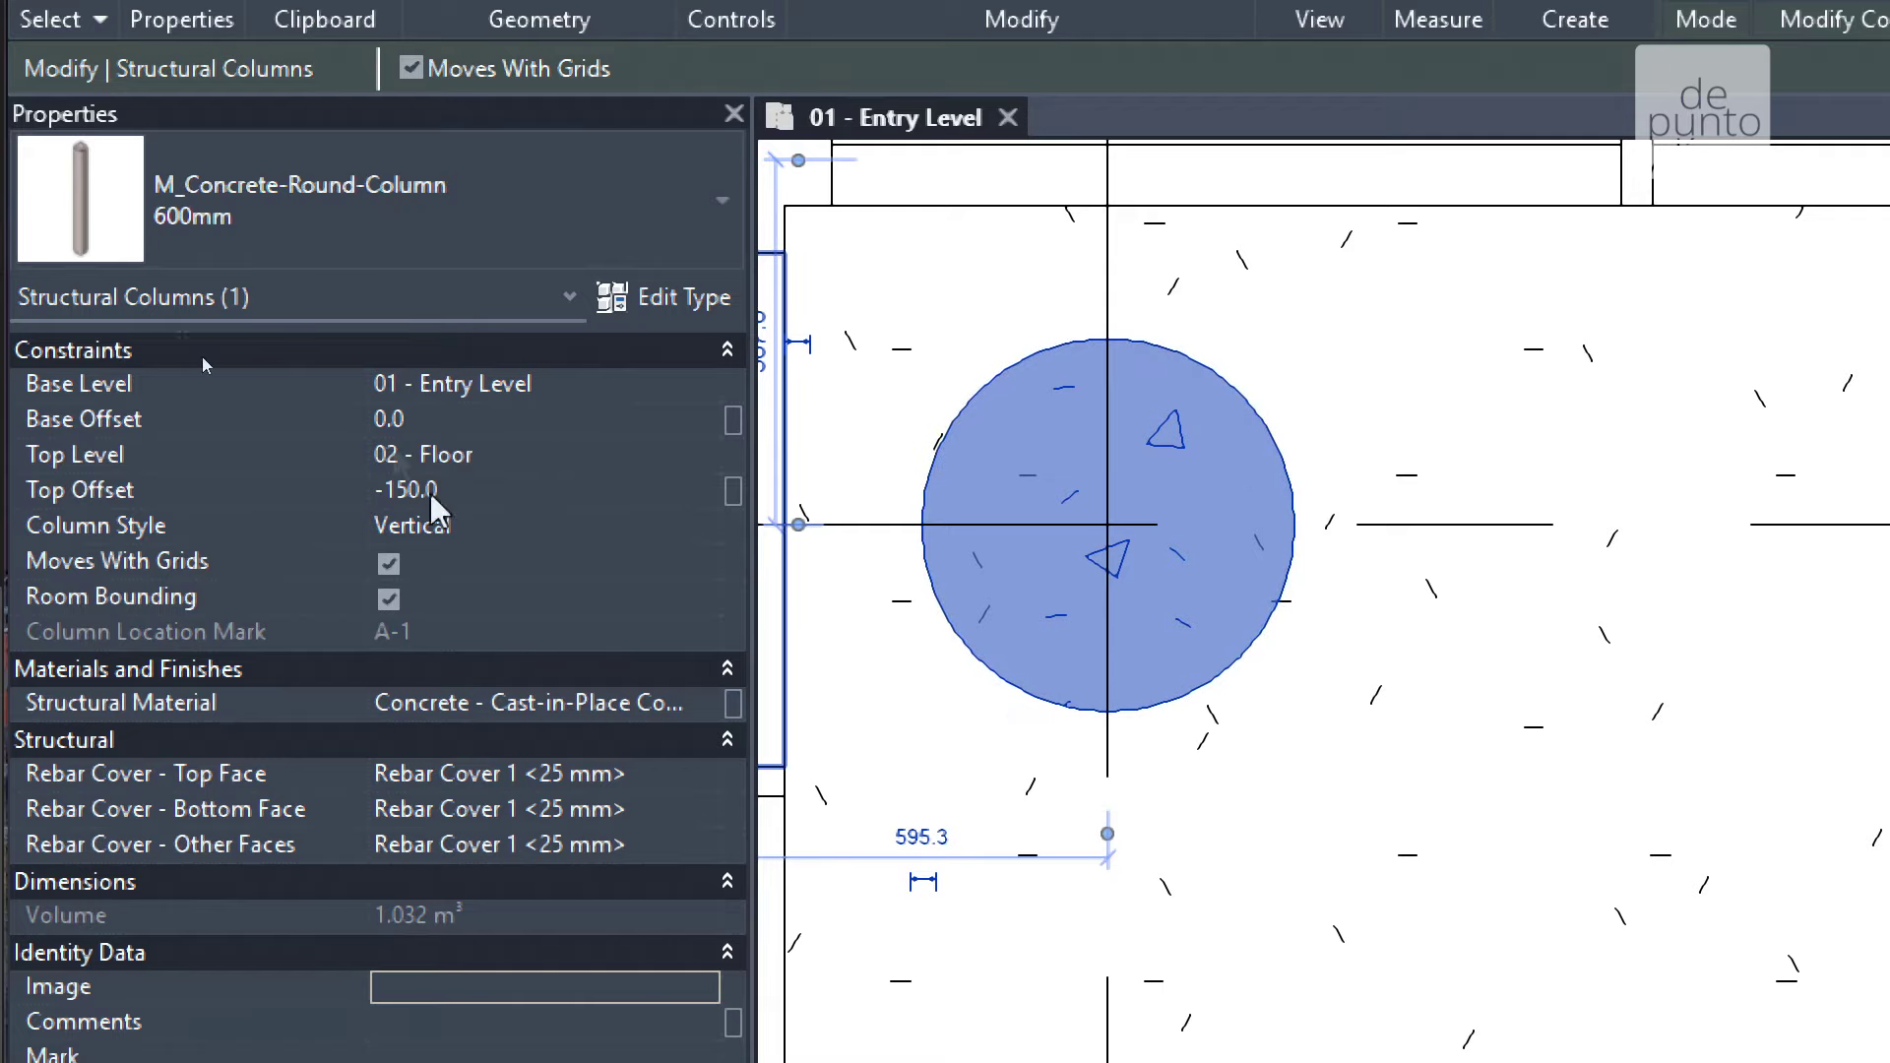
pyautogui.click(157, 192)
pyautogui.click(164, 428)
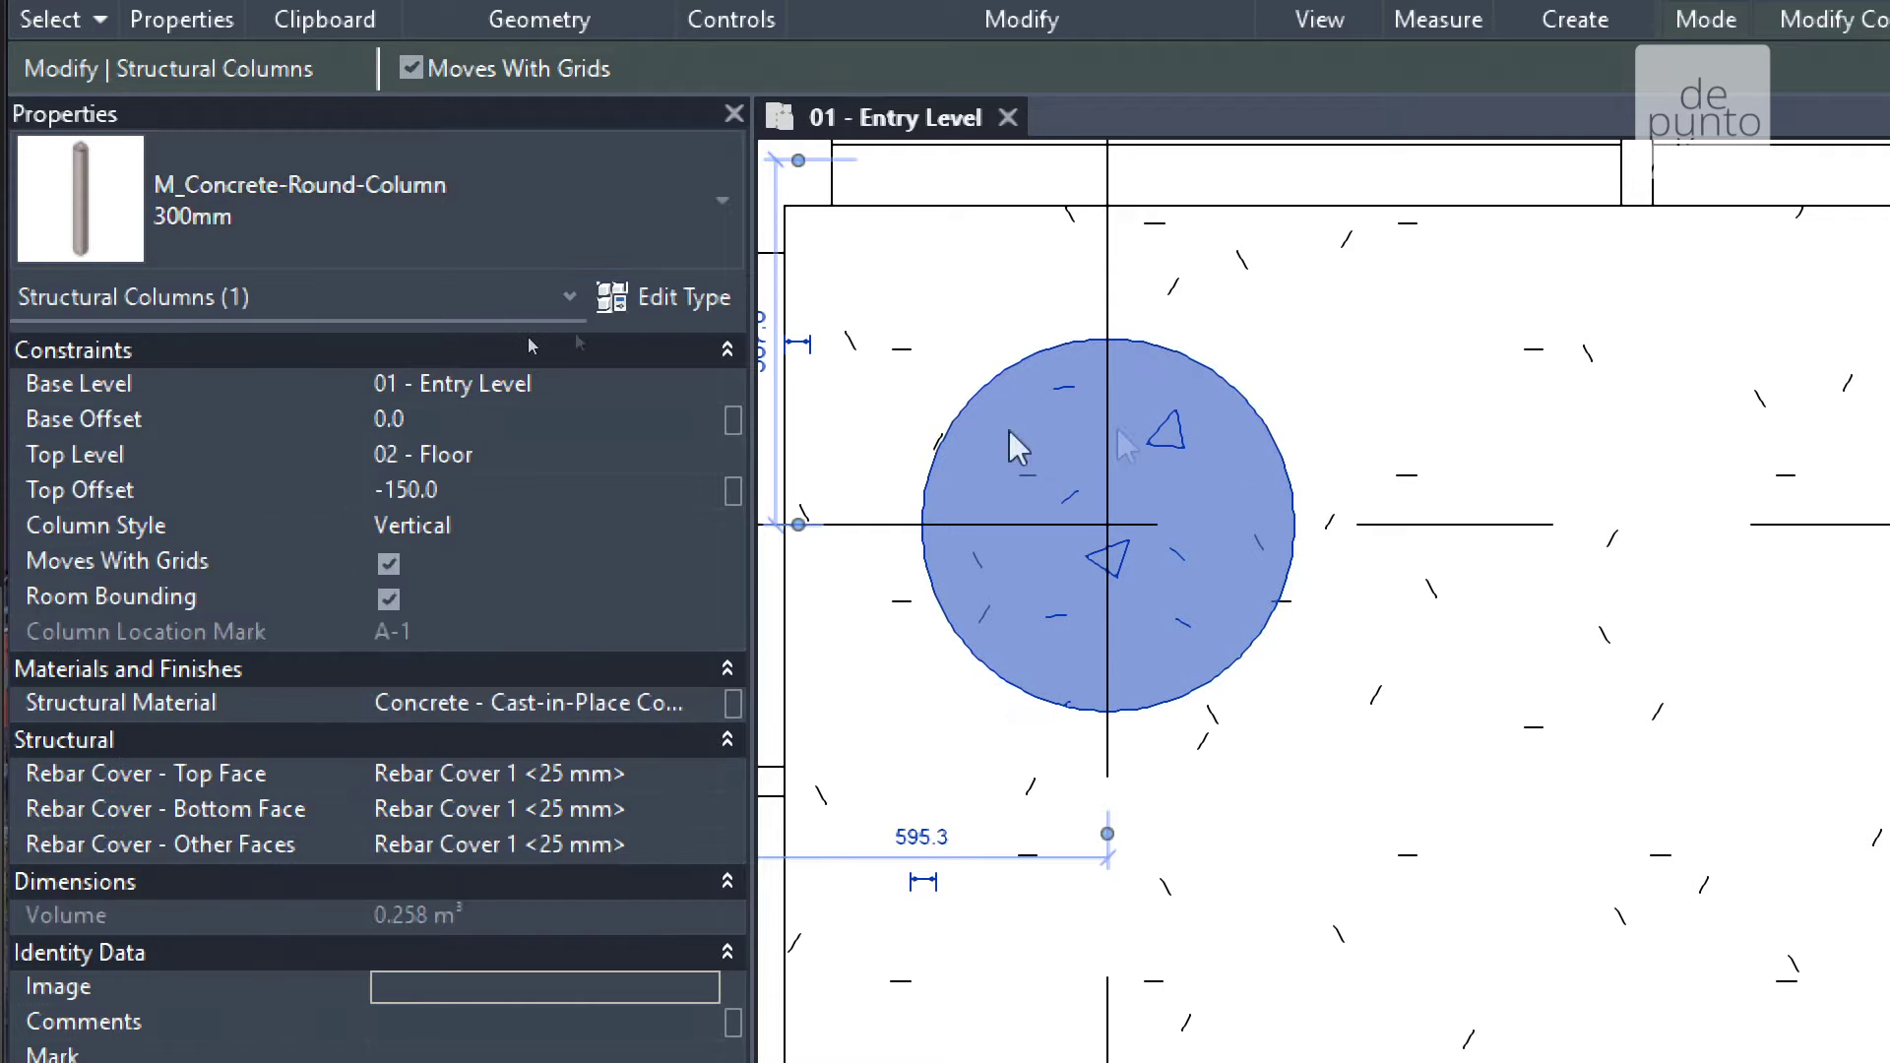
pyautogui.click(455, 221)
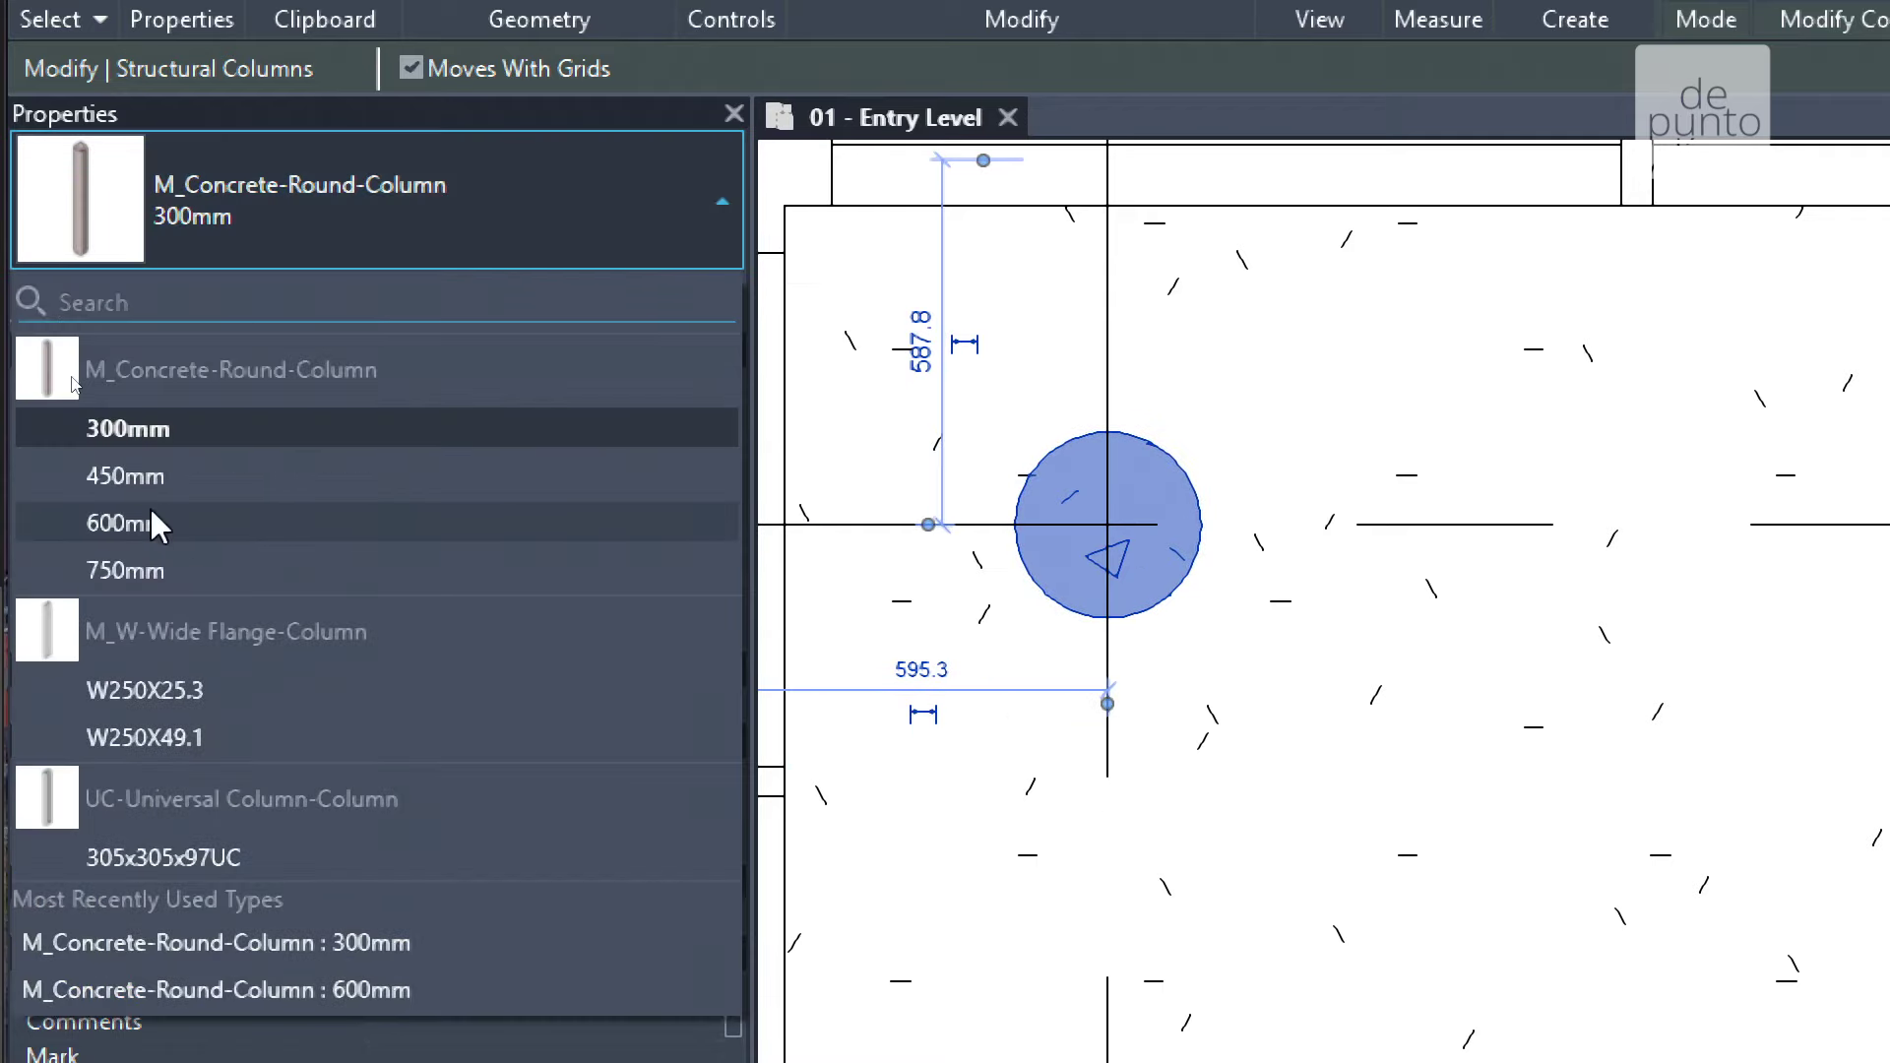
pyautogui.click(143, 524)
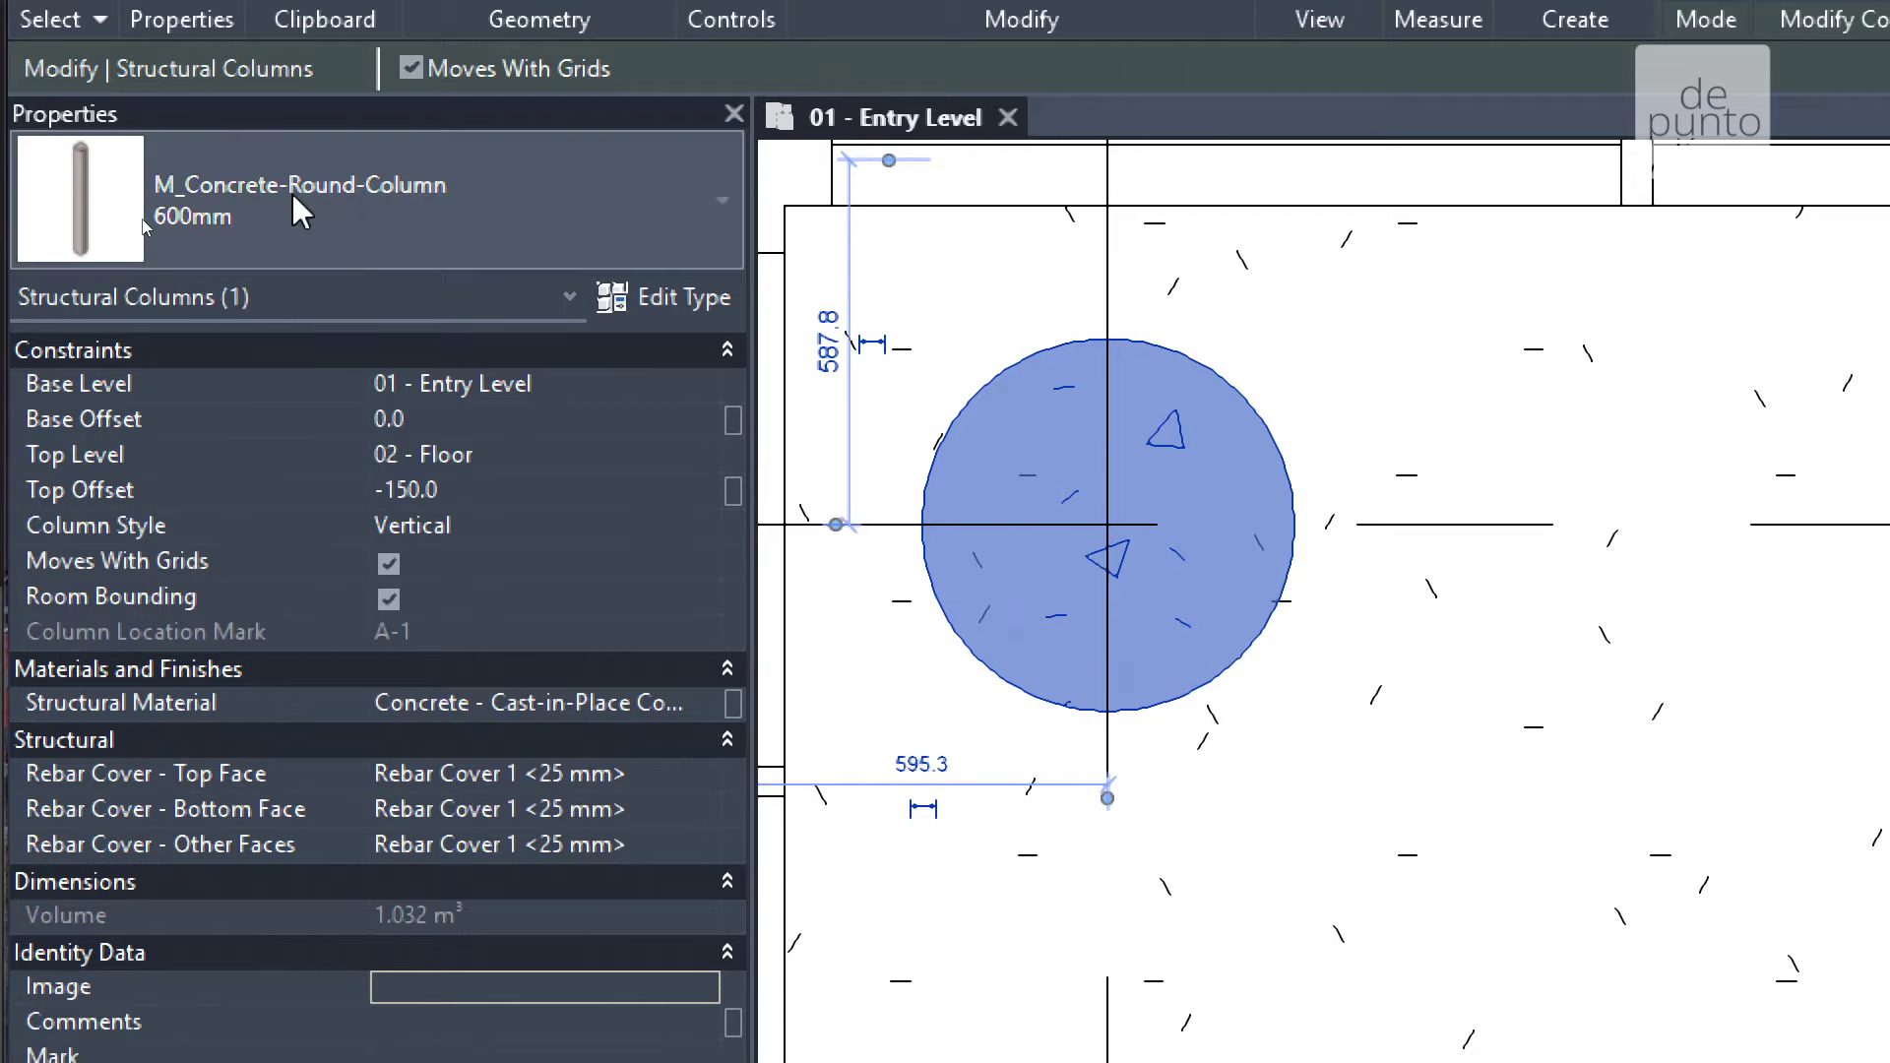
# Change the column to the 305x305x97UC steel section, then back to 300mm round concrete
pyautogui.click(291, 191)
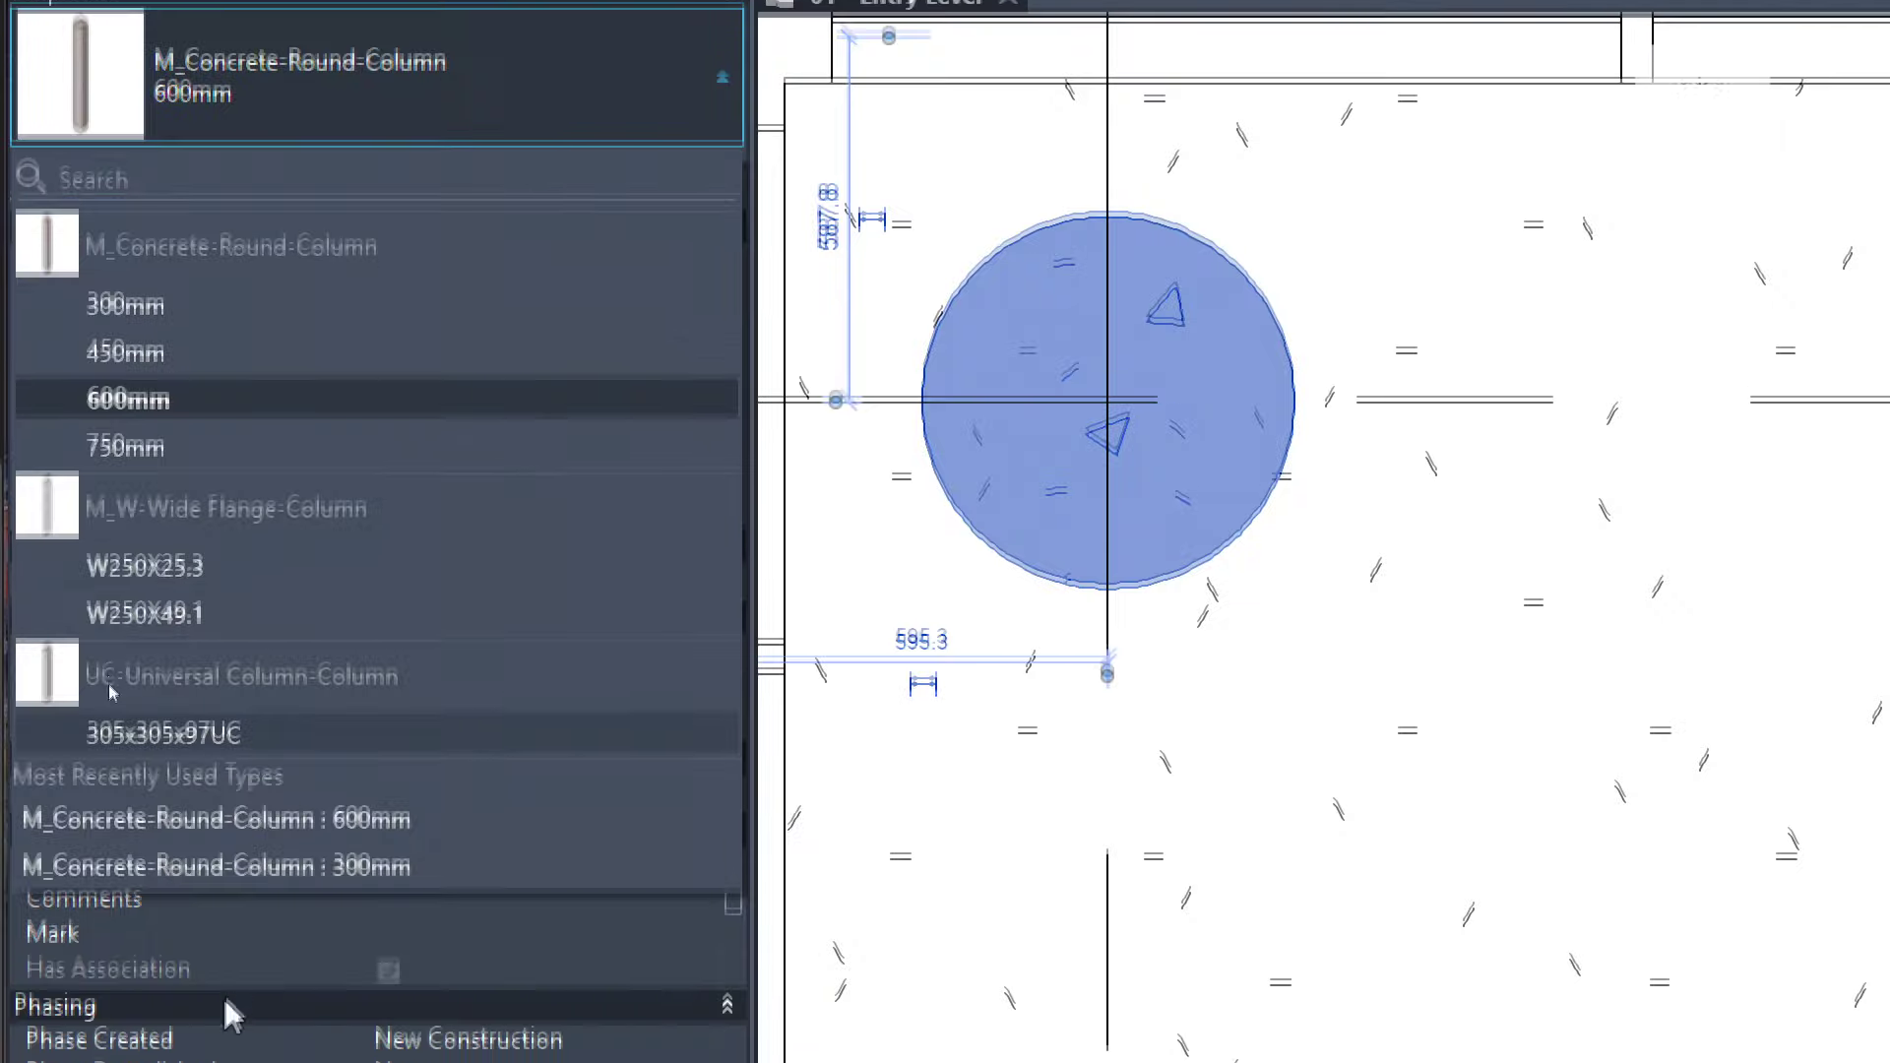
pyautogui.click(187, 723)
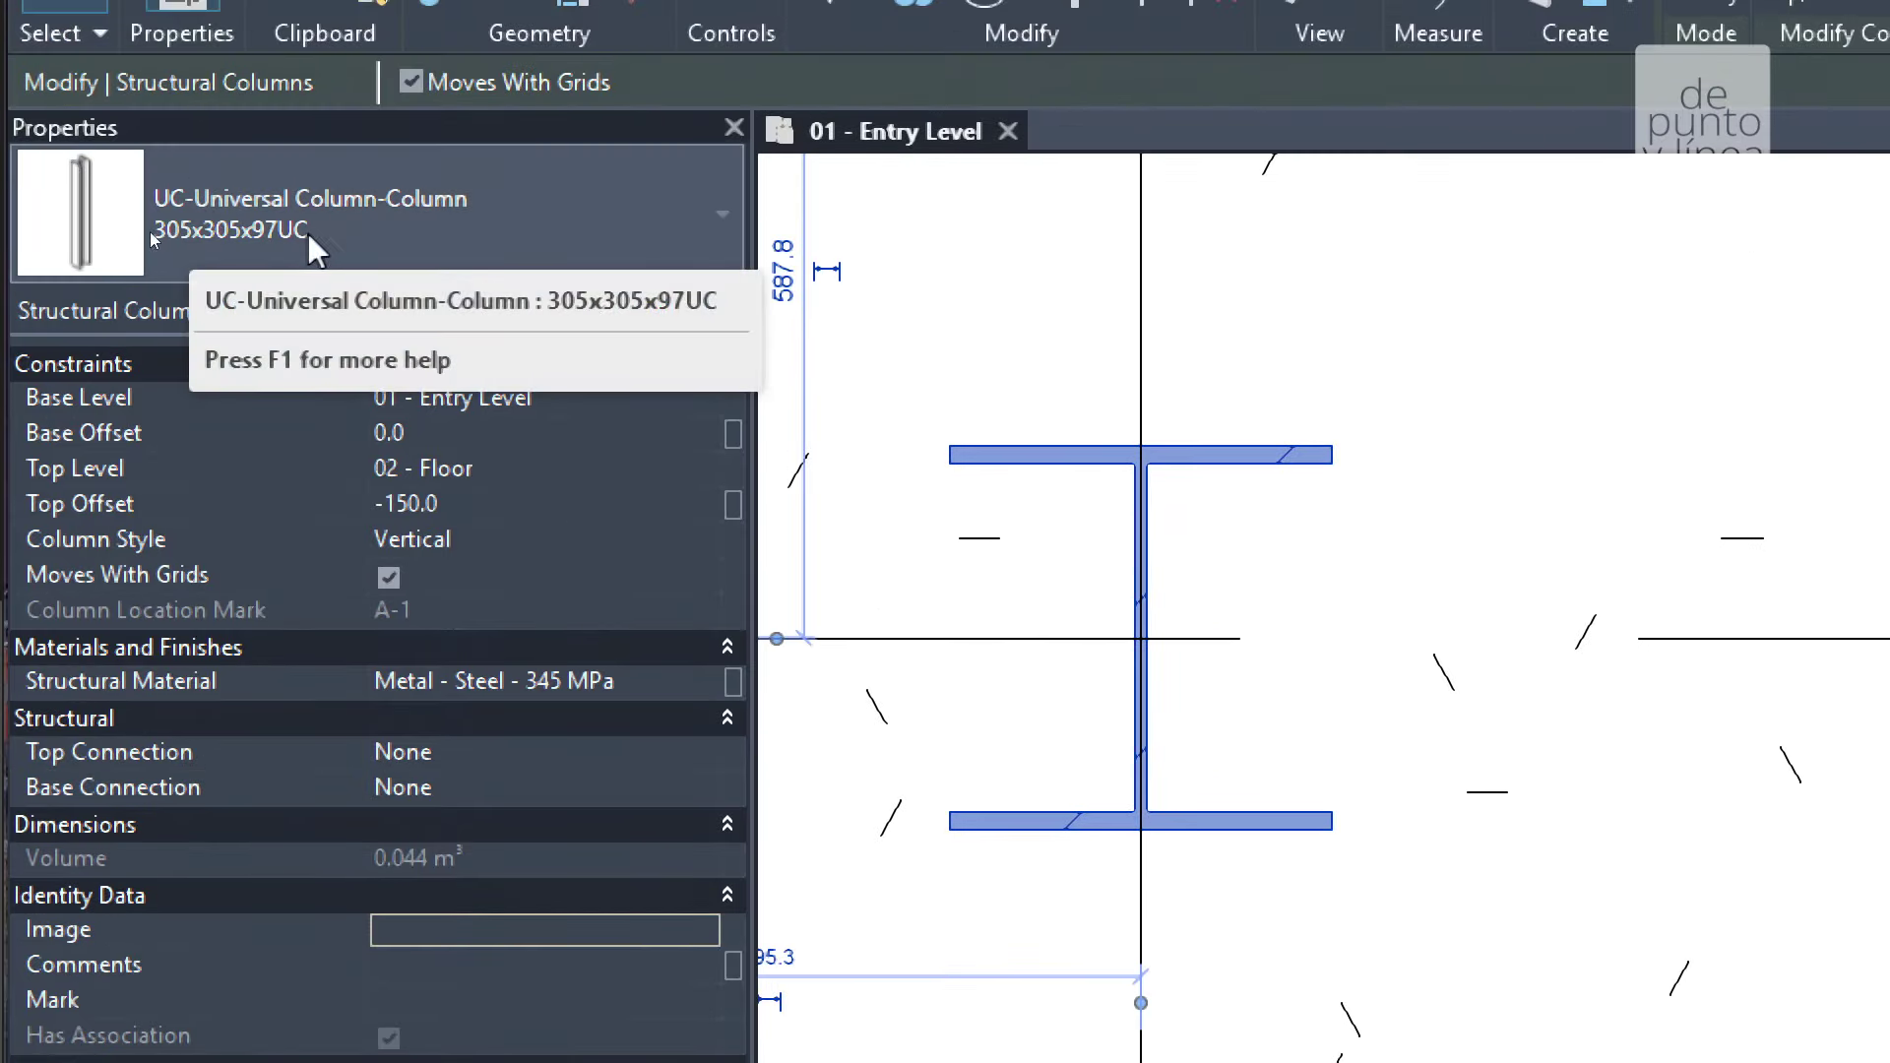
pyautogui.click(310, 234)
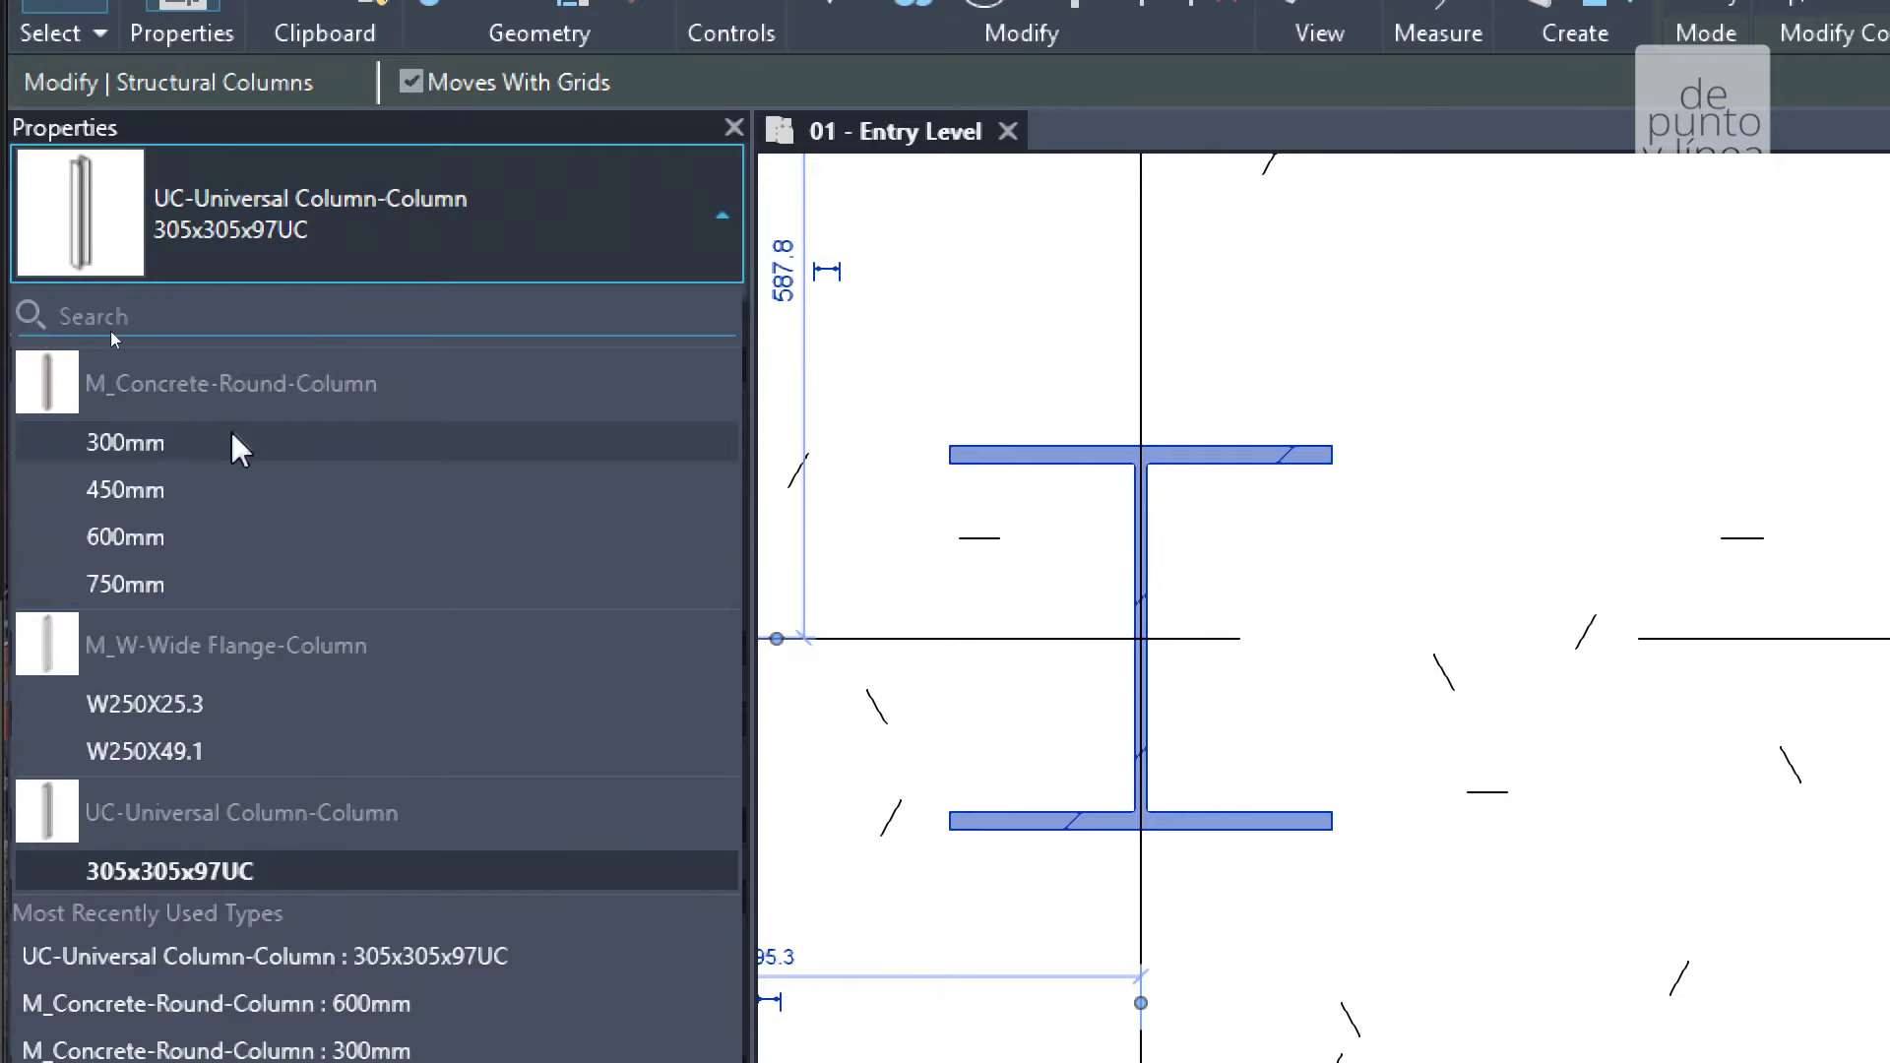
pyautogui.click(230, 437)
pyautogui.scroll(-1, 1083, 581)
pyautogui.scroll(-5, 1105, 557)
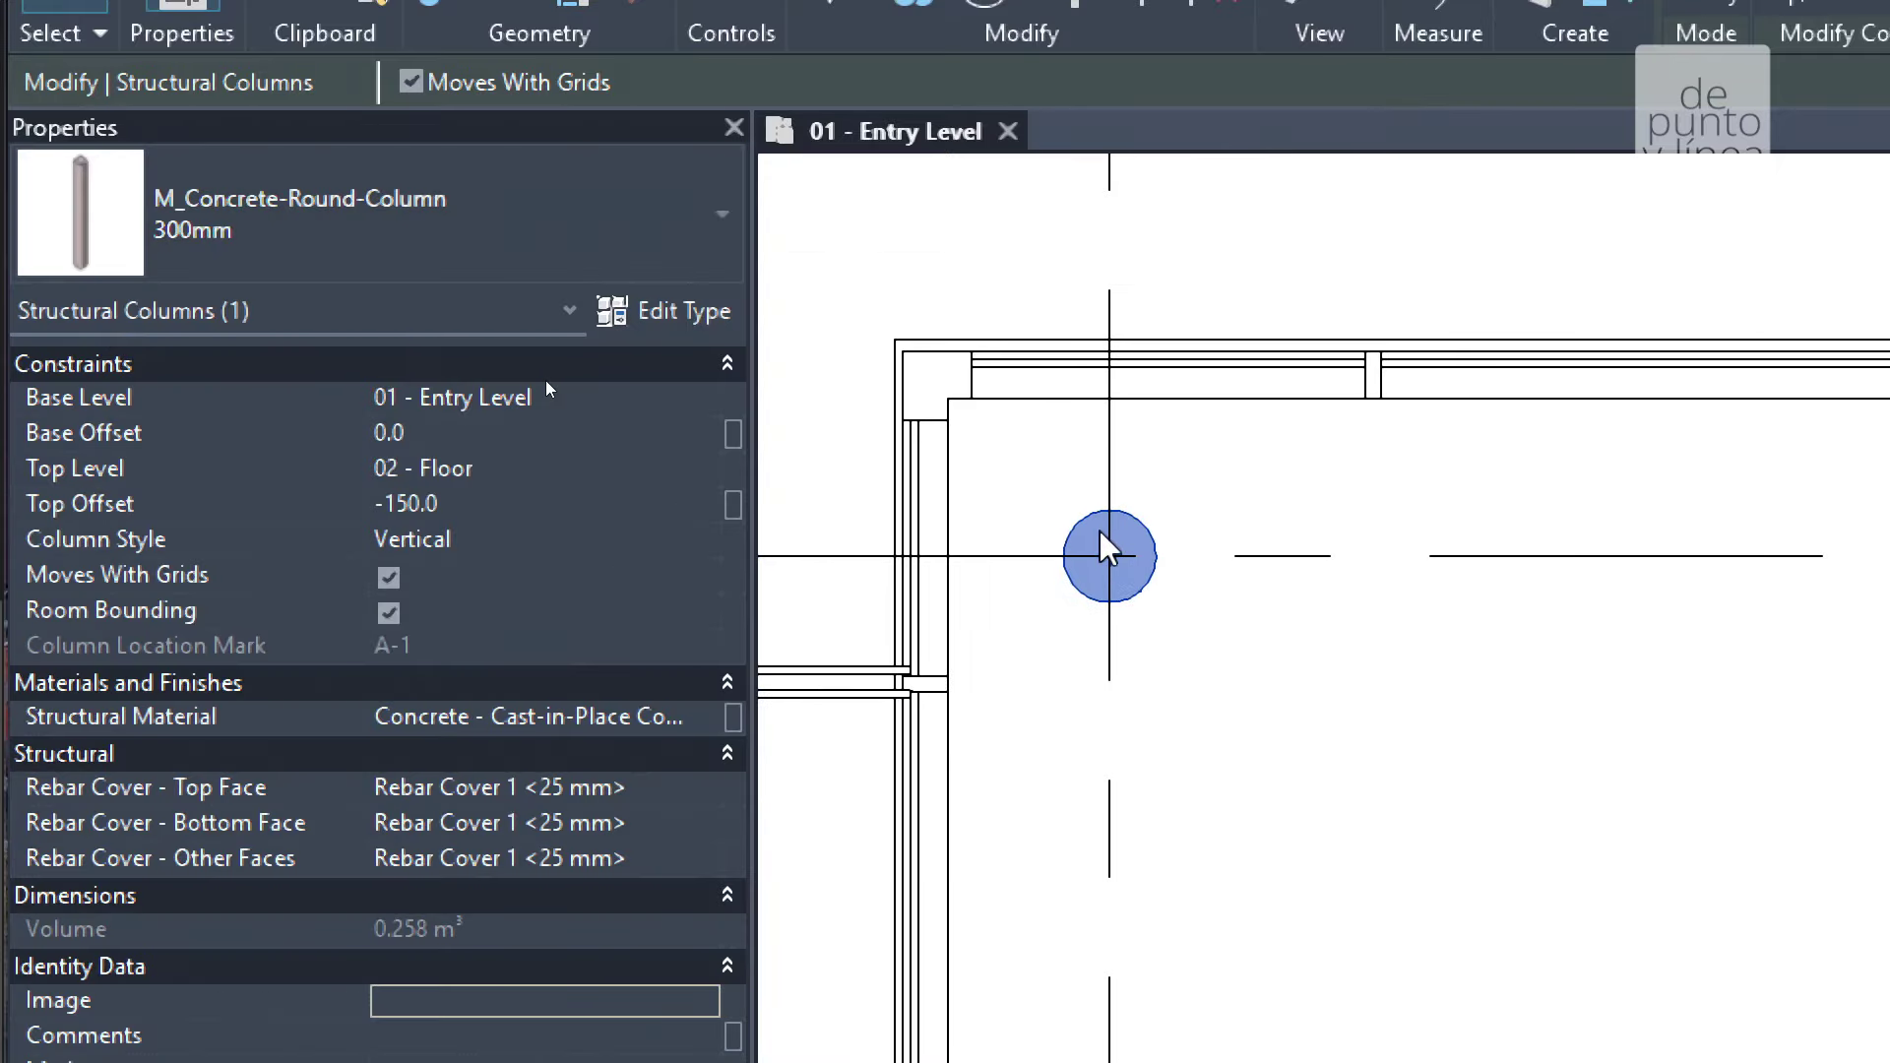
pyautogui.scroll(4, 1112, 562)
pyautogui.moveTo(1017, 543); pyautogui.dragTo(1173, 536, button='middle')
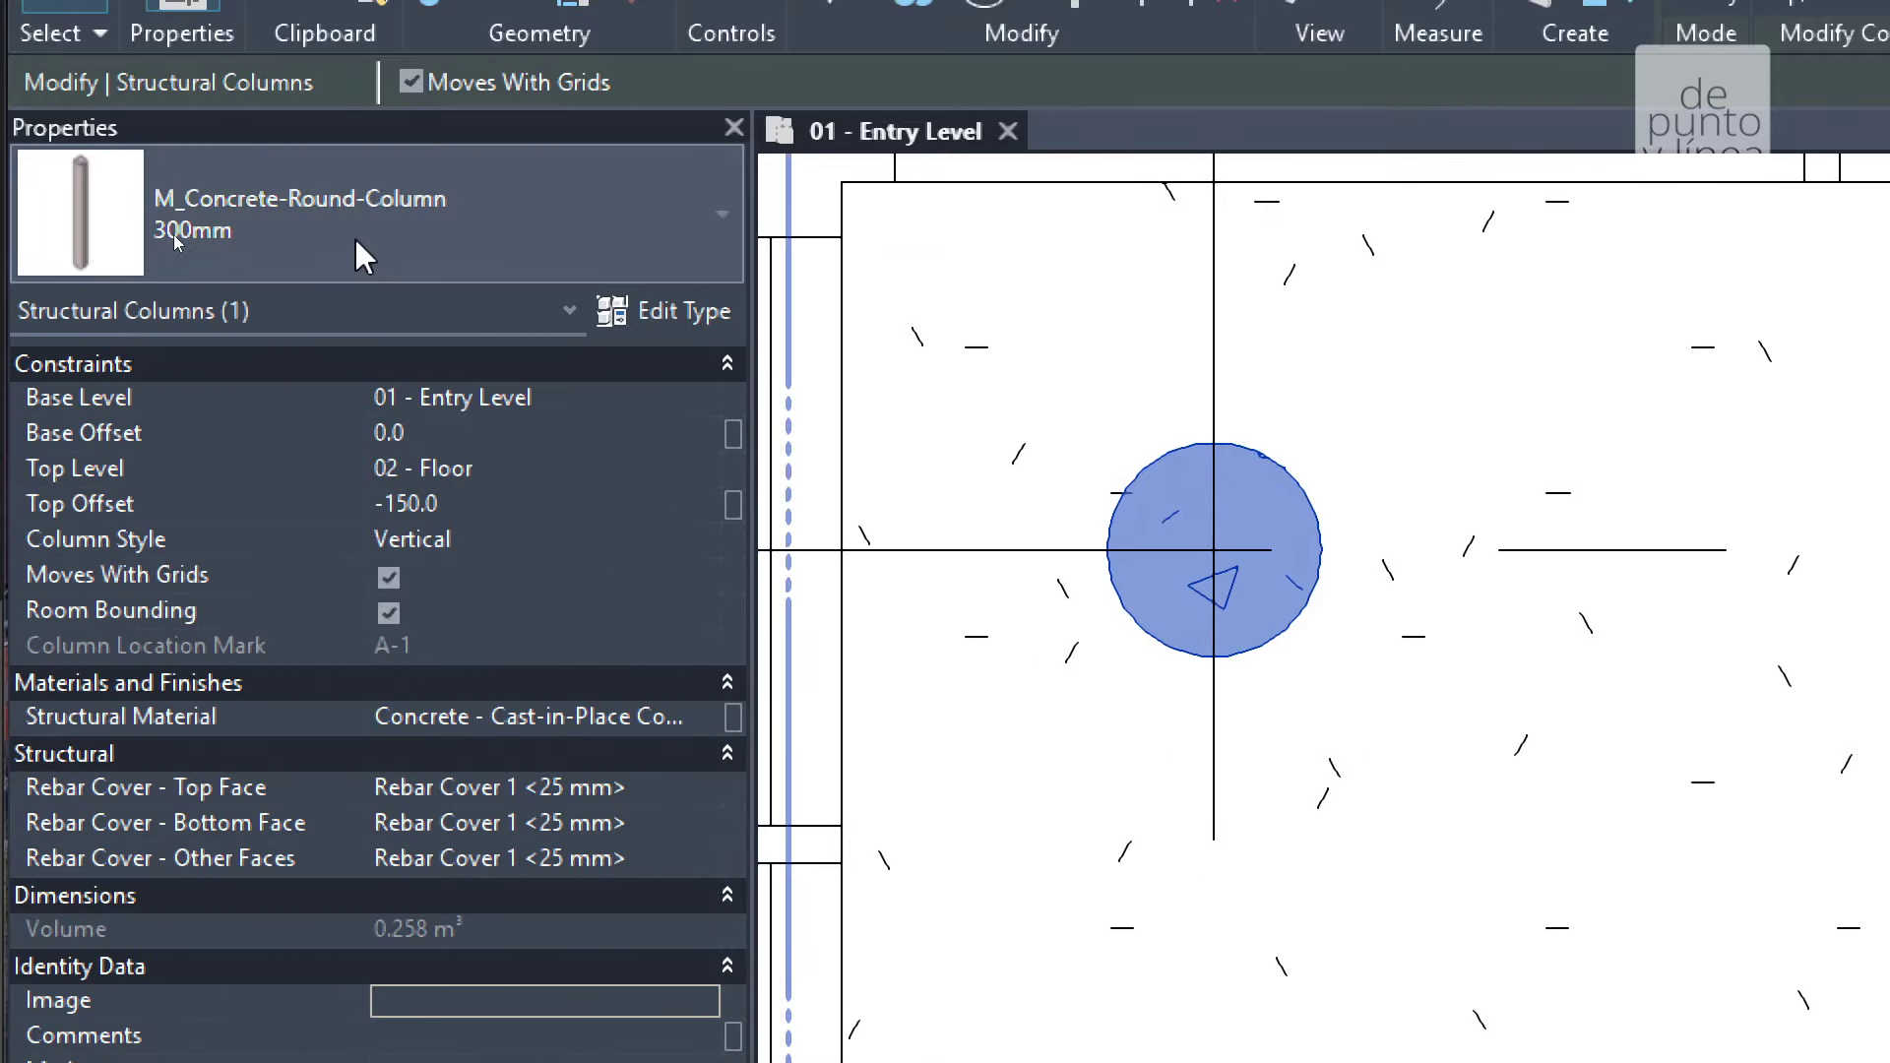
# Browse the column type list, then start and cancel placing a new structural column
pyautogui.click(354, 236)
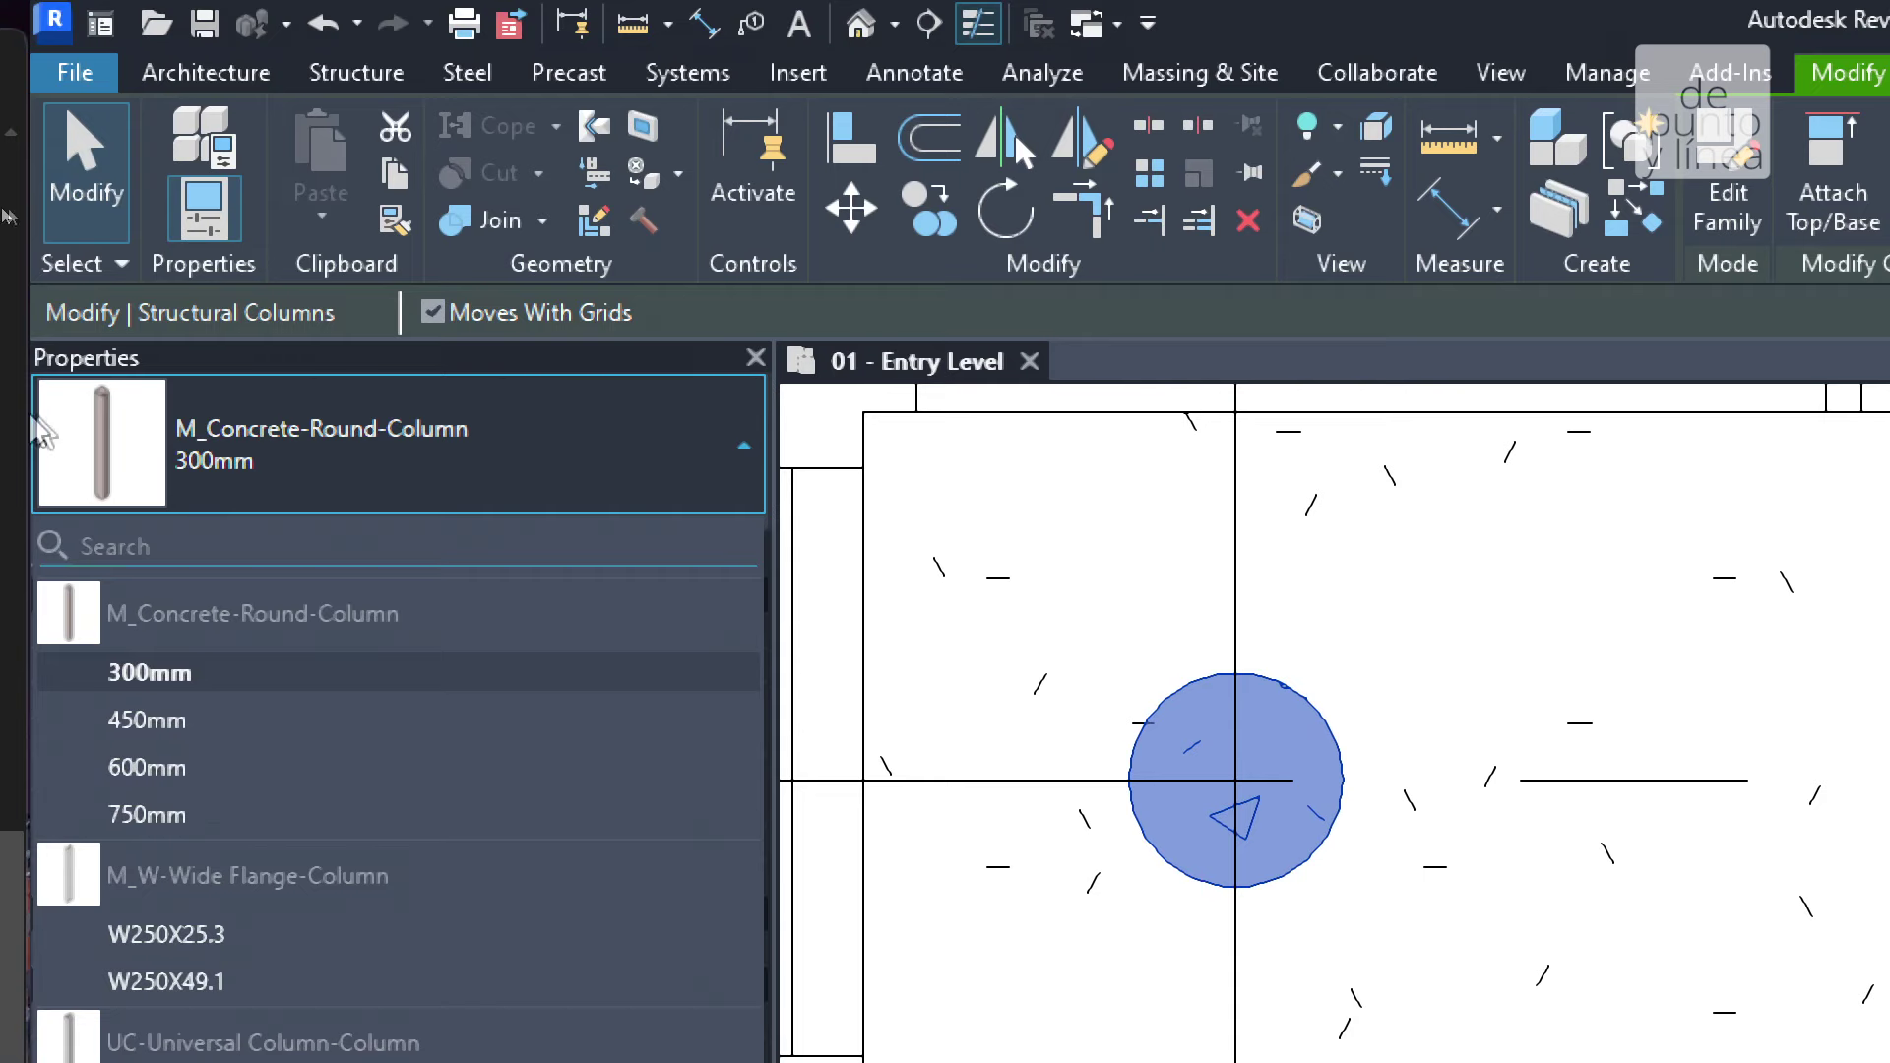
pyautogui.click(197, 462)
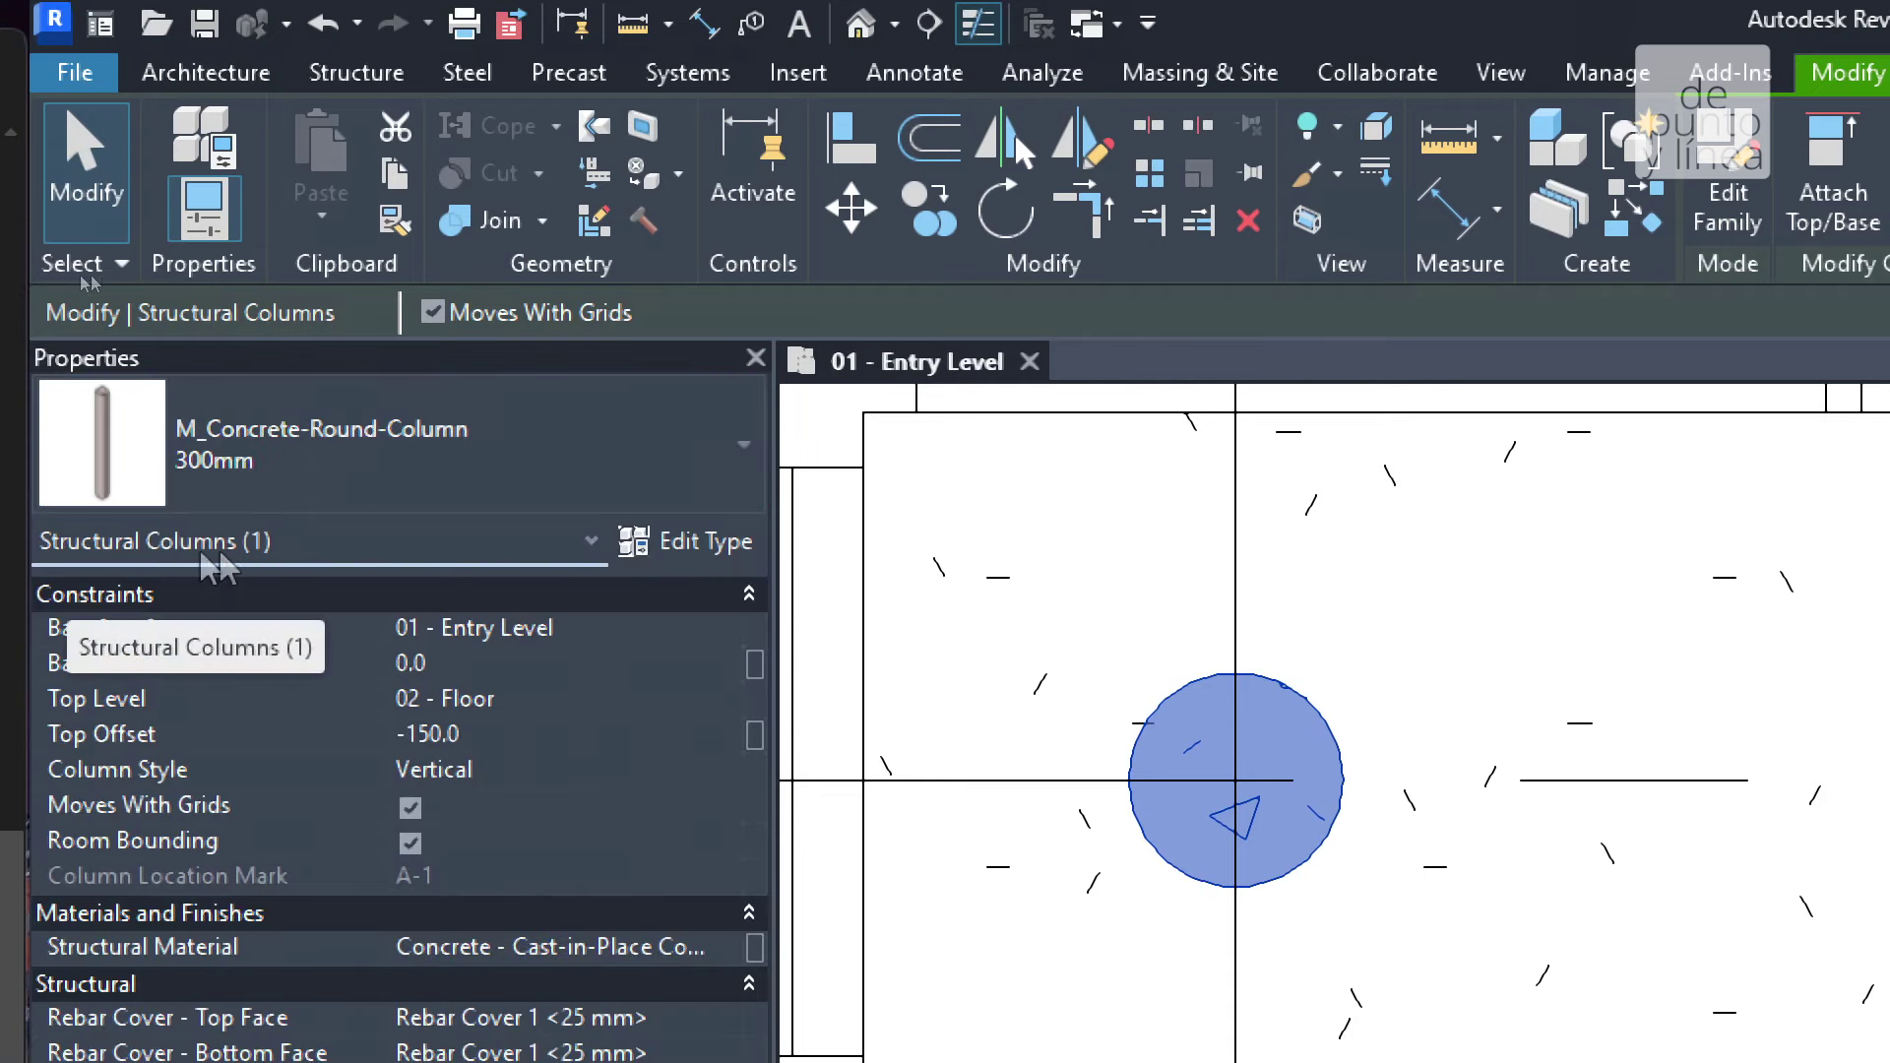
pyautogui.click(99, 566)
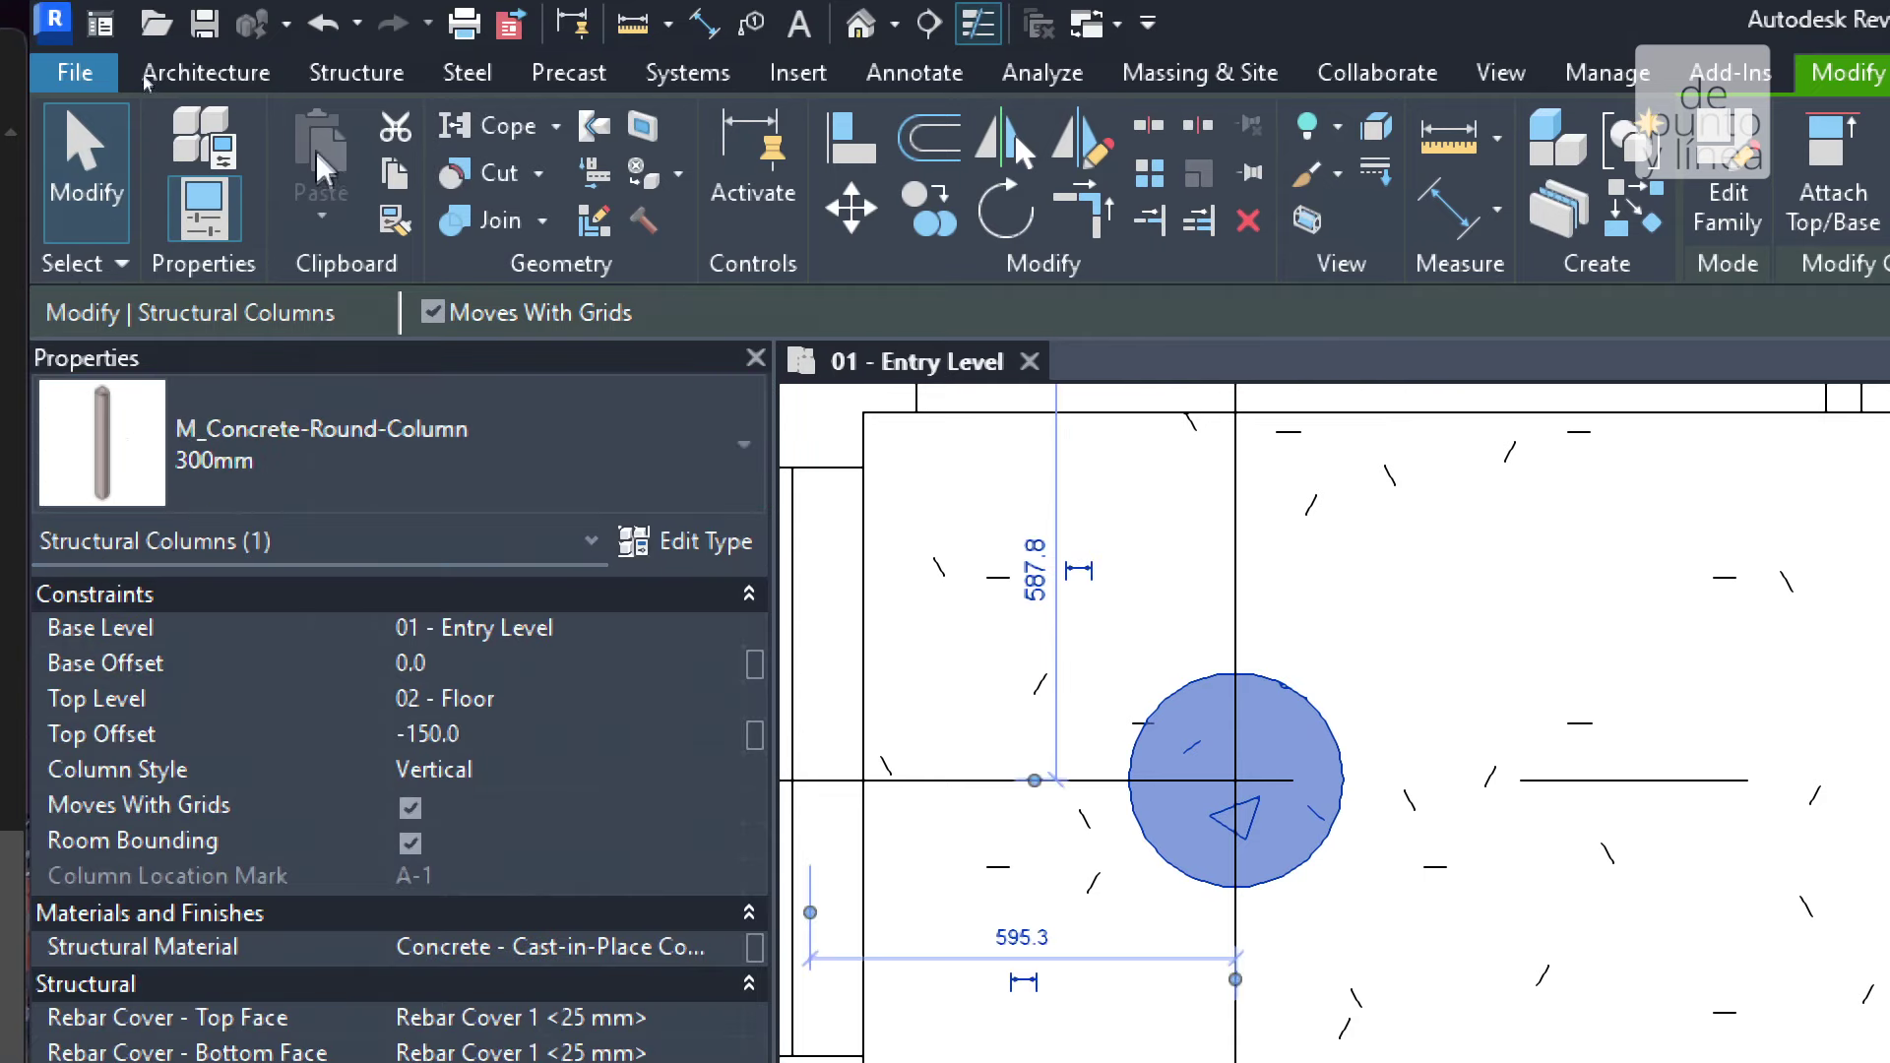
pyautogui.click(354, 74)
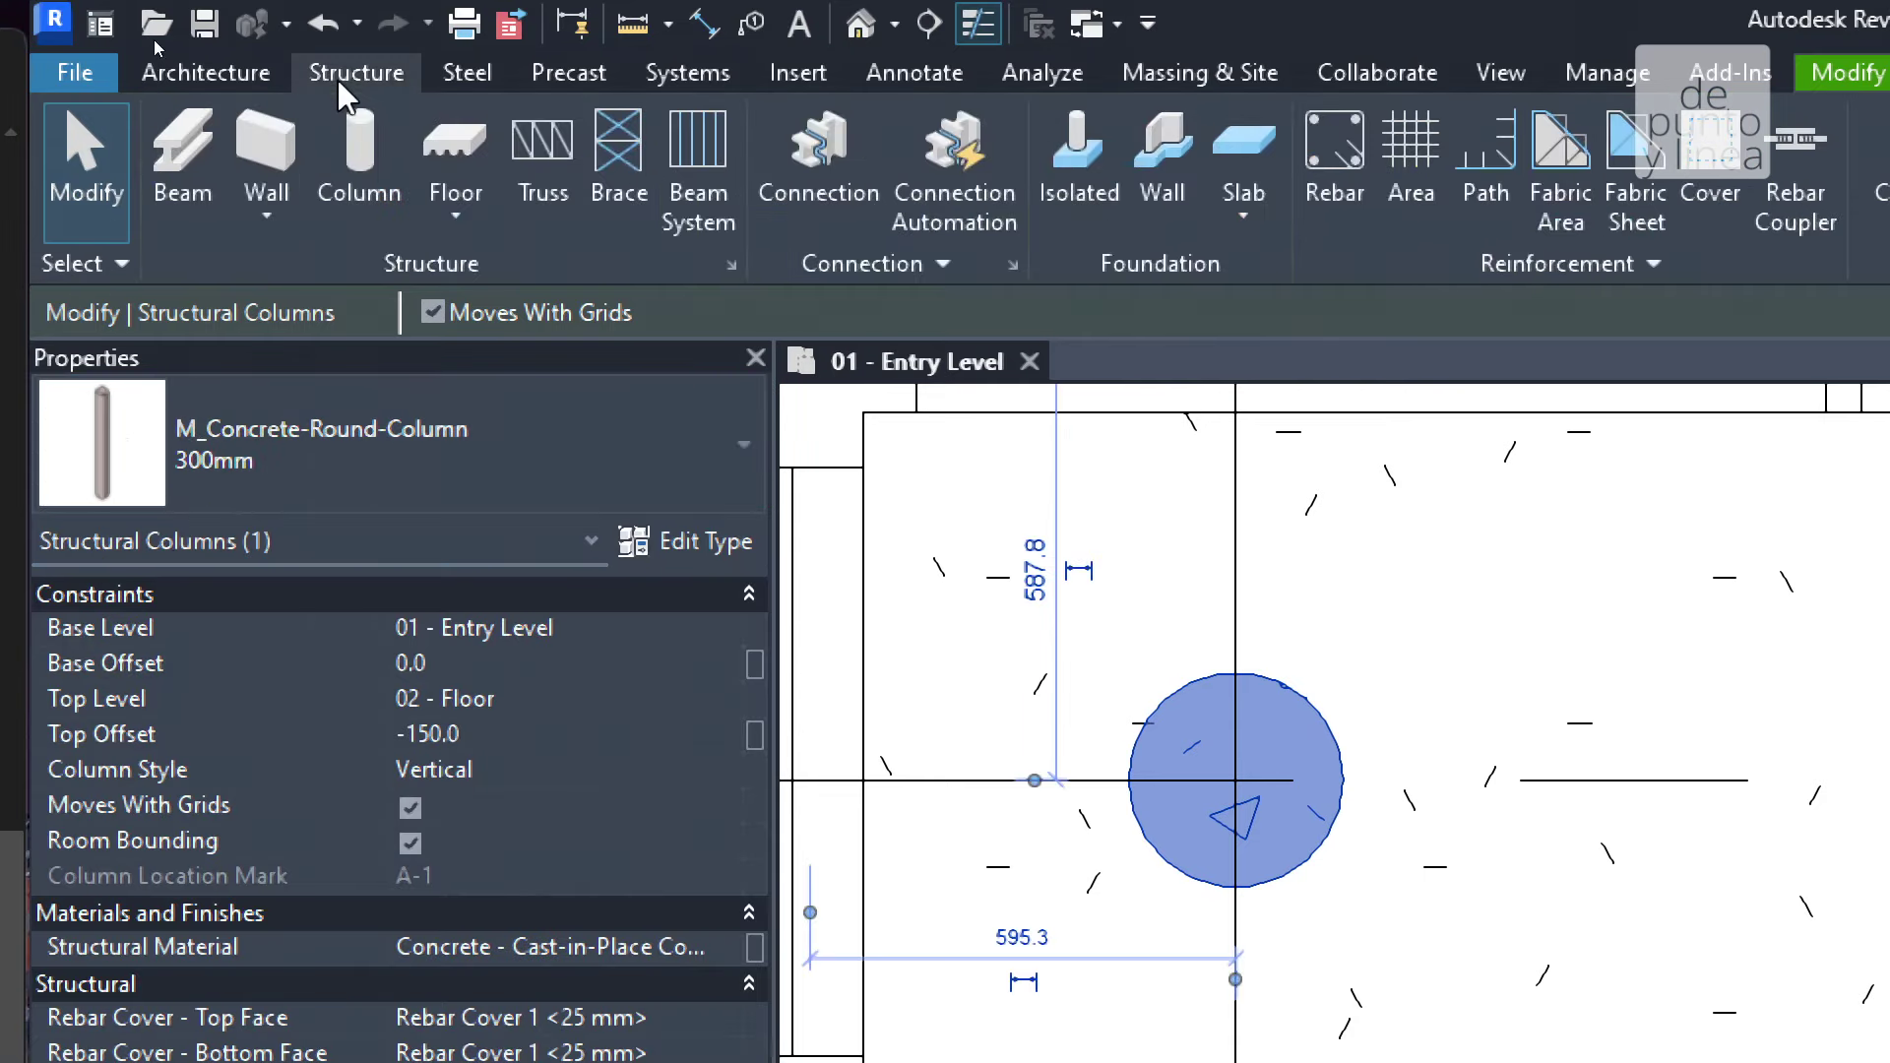
pyautogui.click(367, 179)
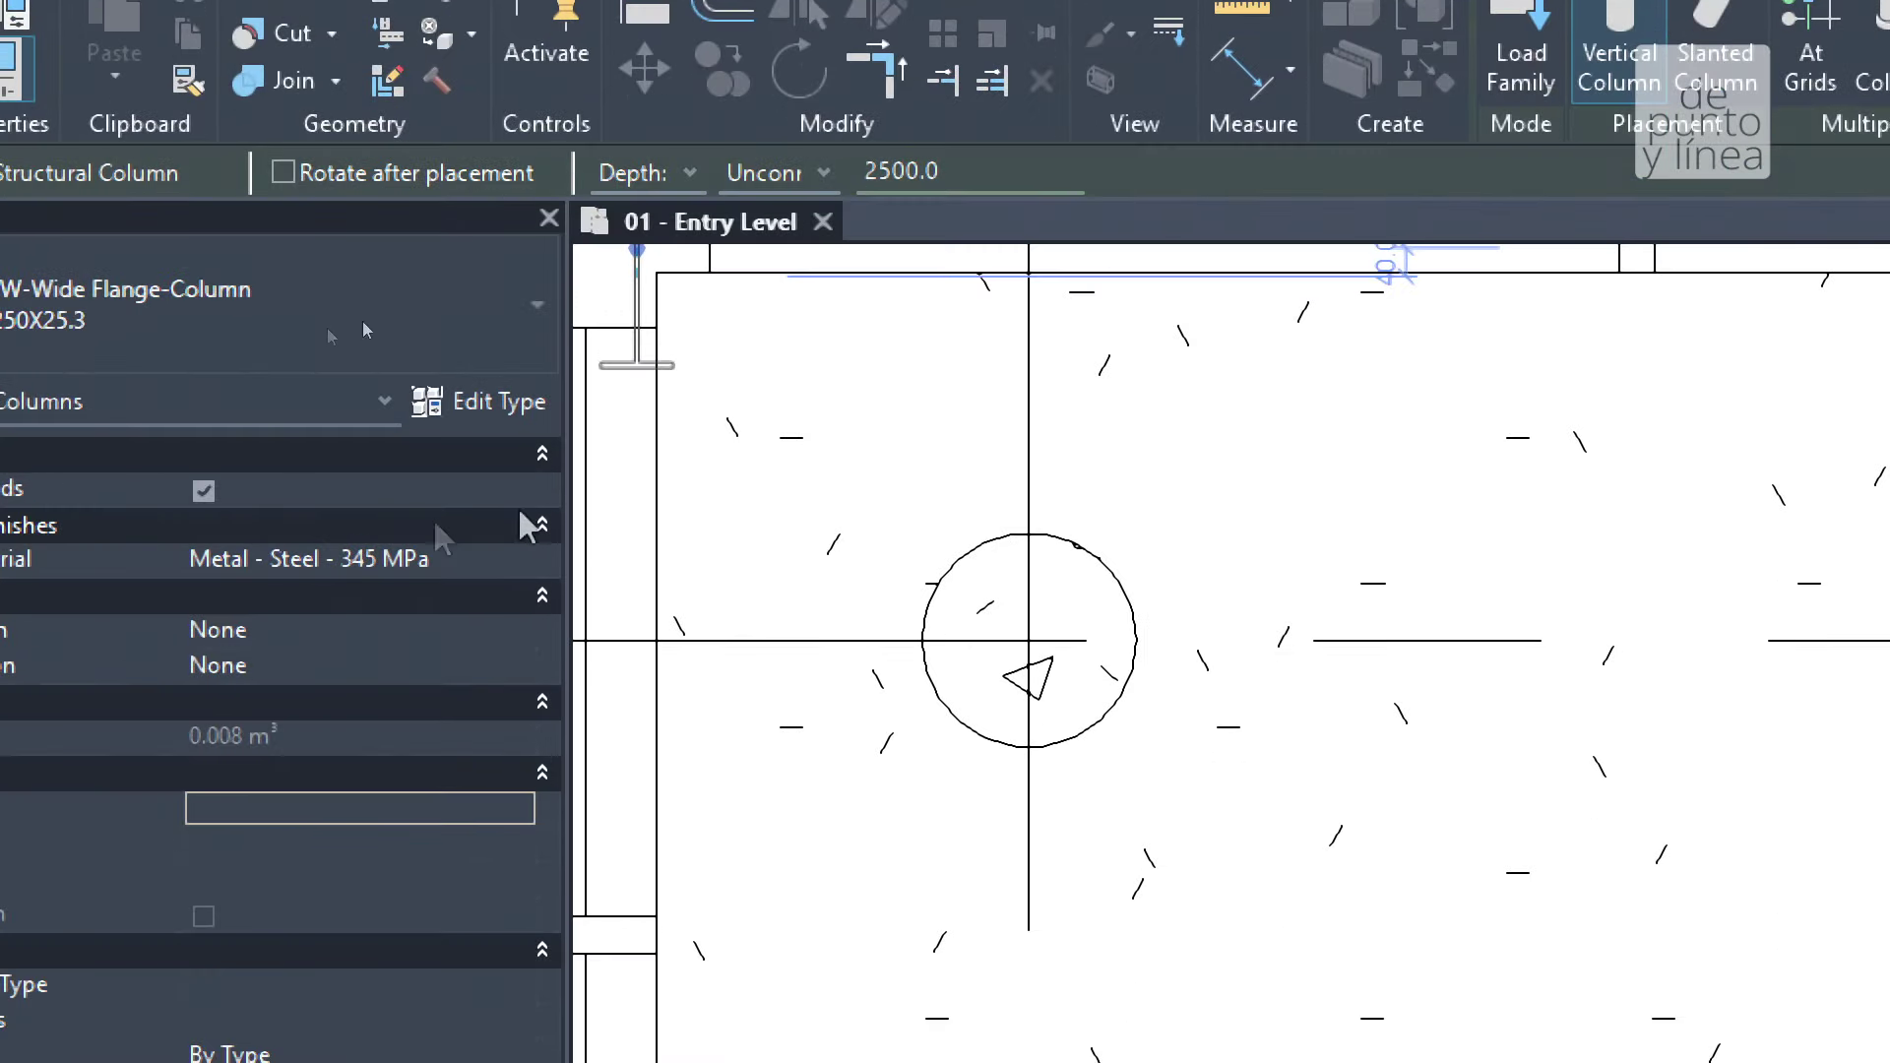
pyautogui.press('Escape')
# Reselect the round column, keep its 300mm type, and open its Type Properties
pyautogui.click(906, 571)
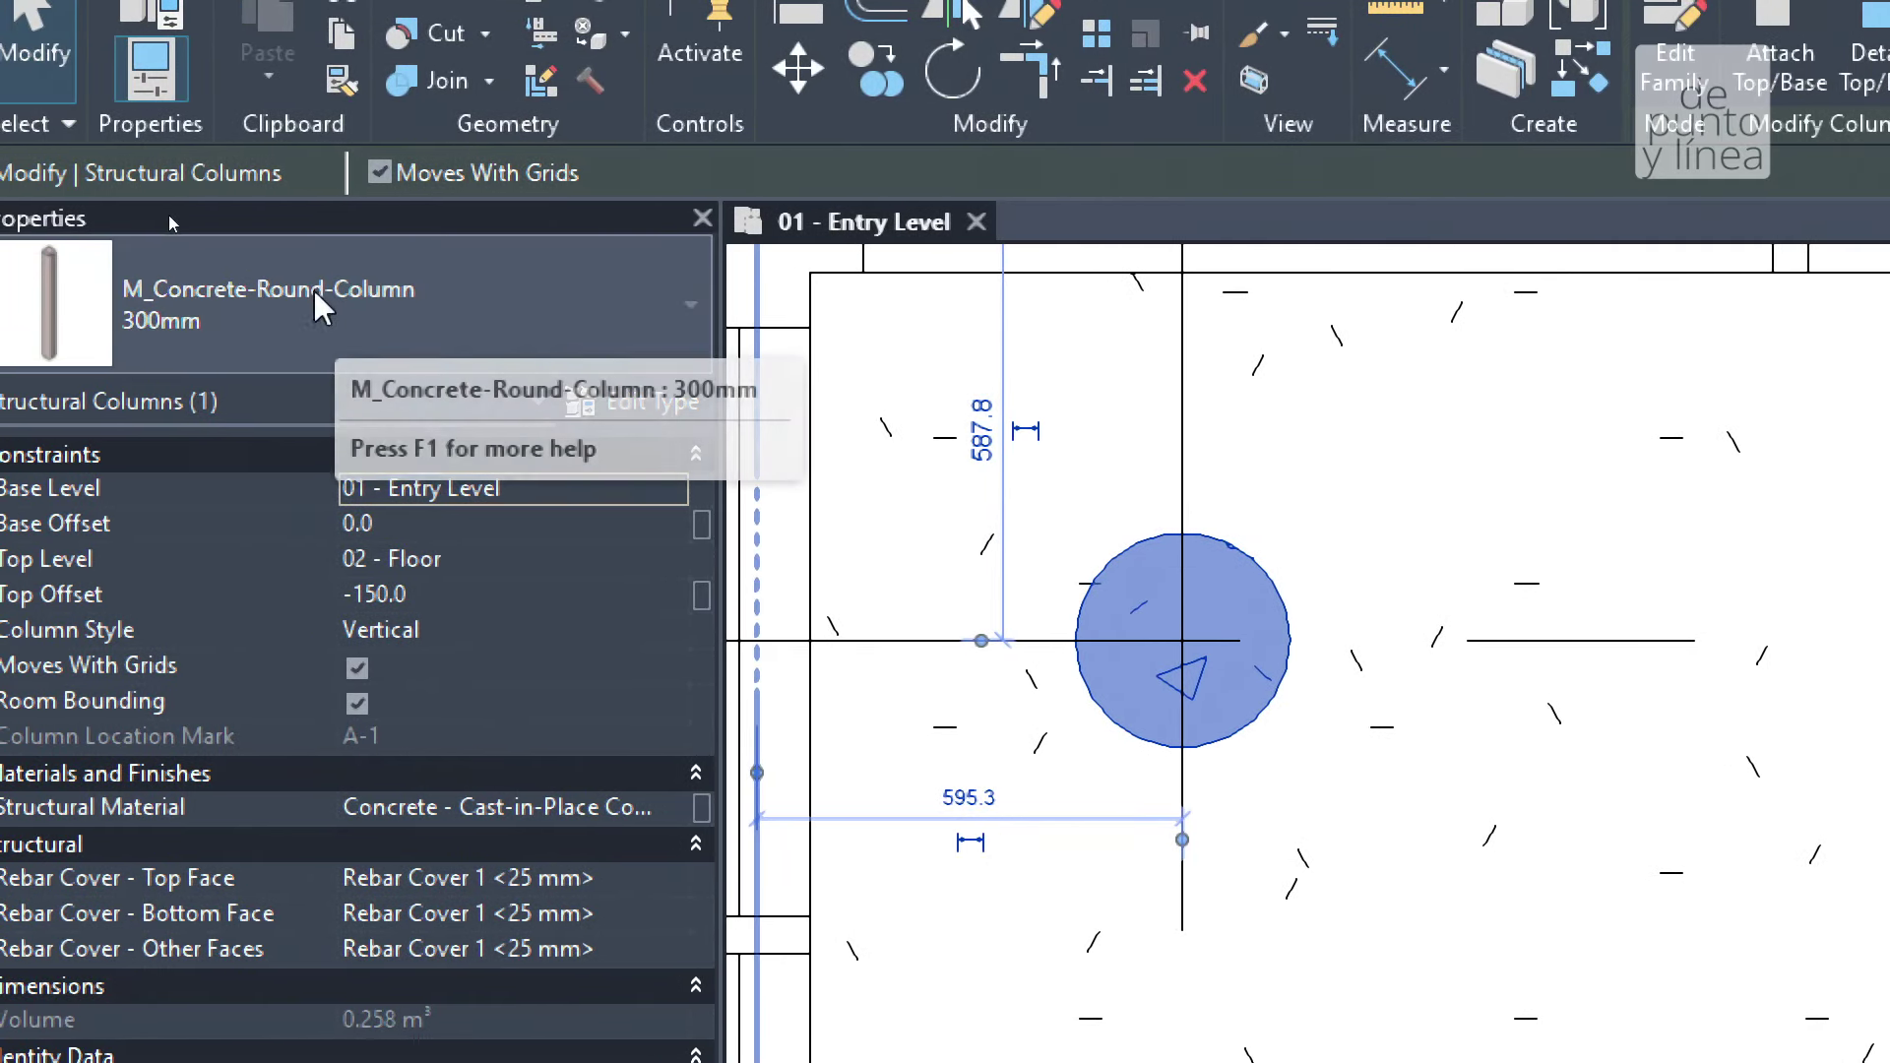
pyautogui.click(143, 325)
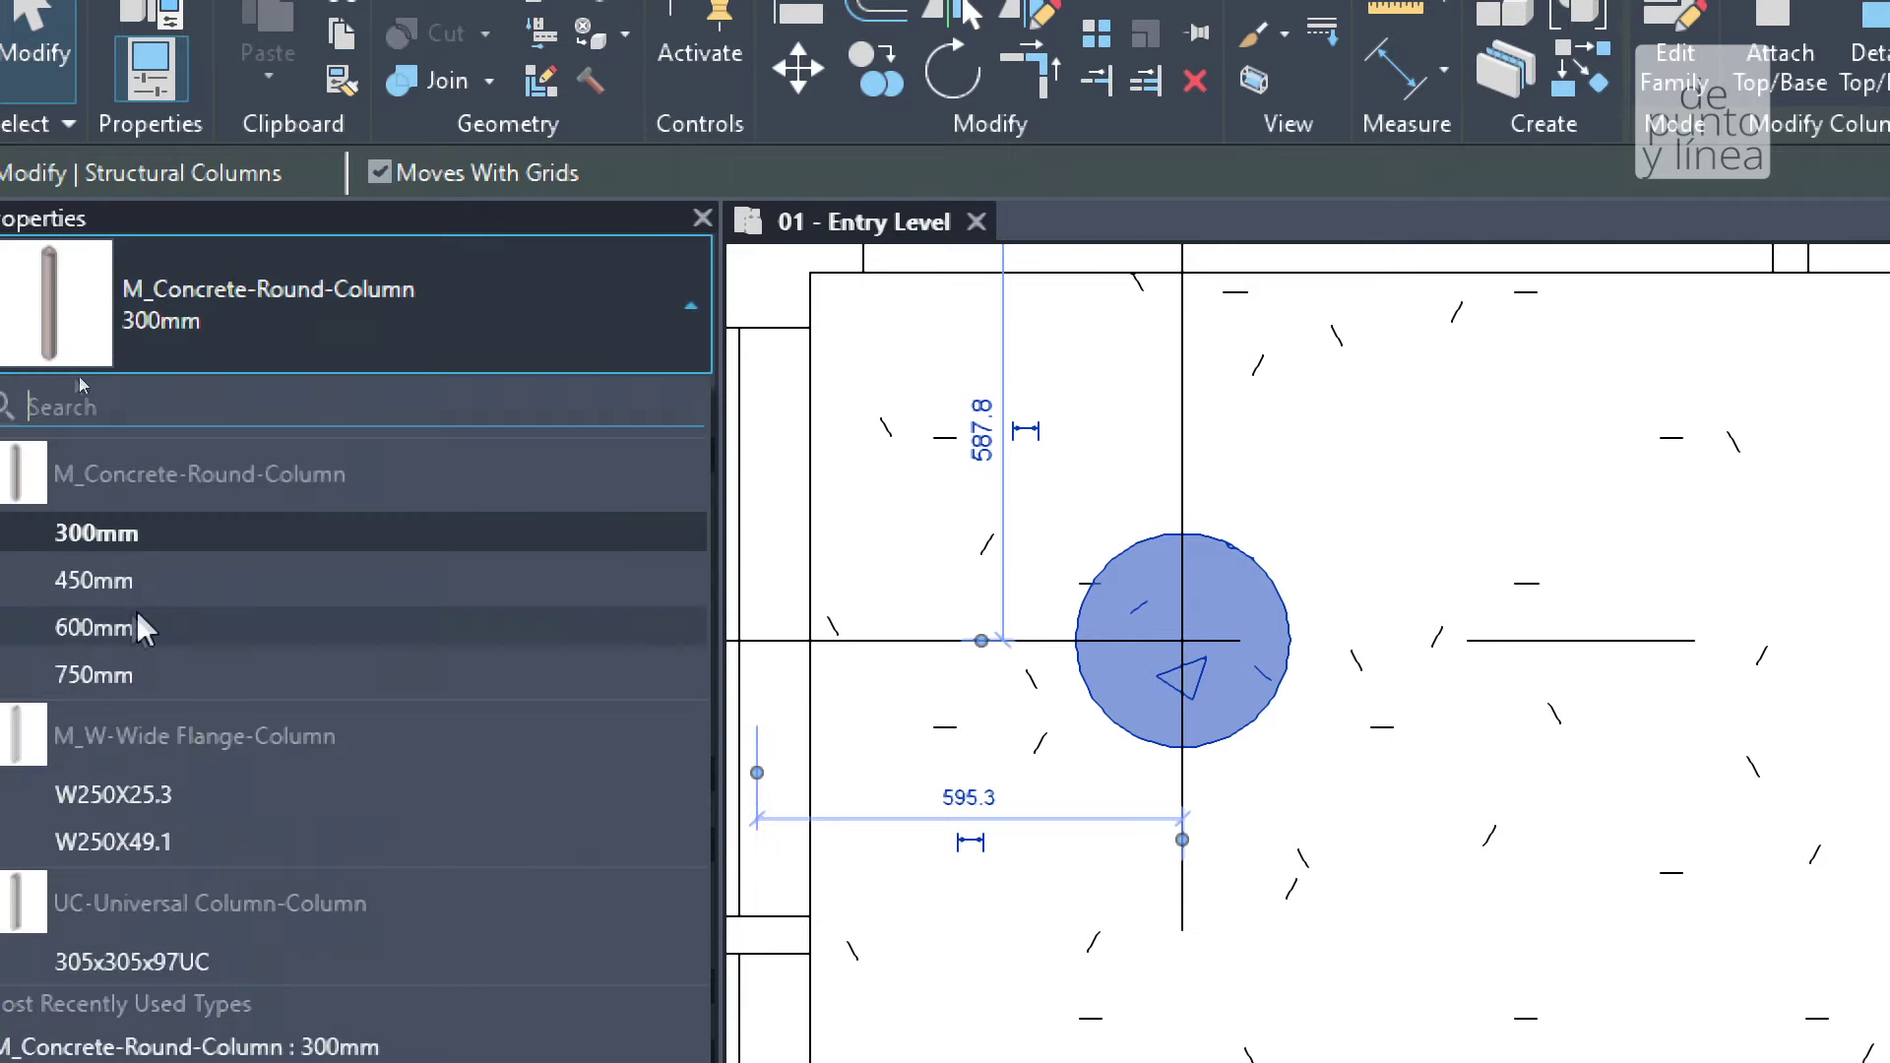
pyautogui.click(344, 290)
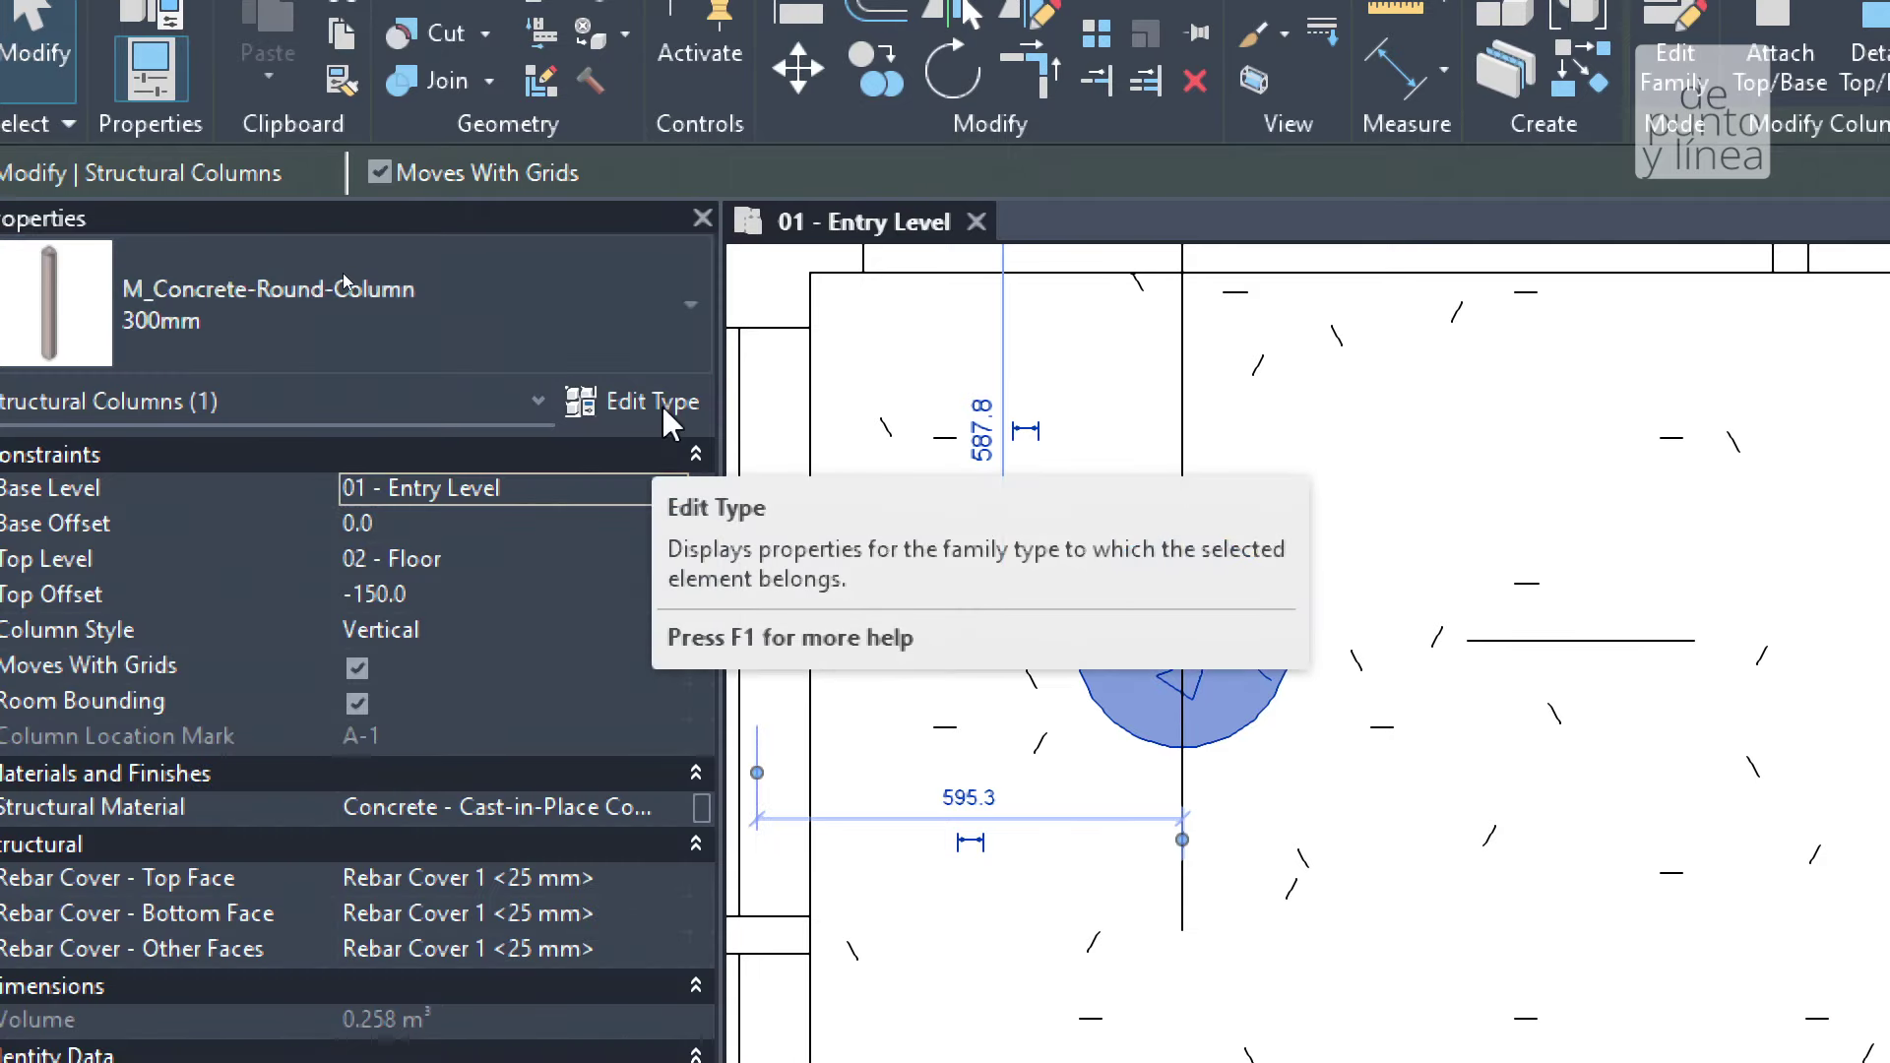
pyautogui.click(461, 325)
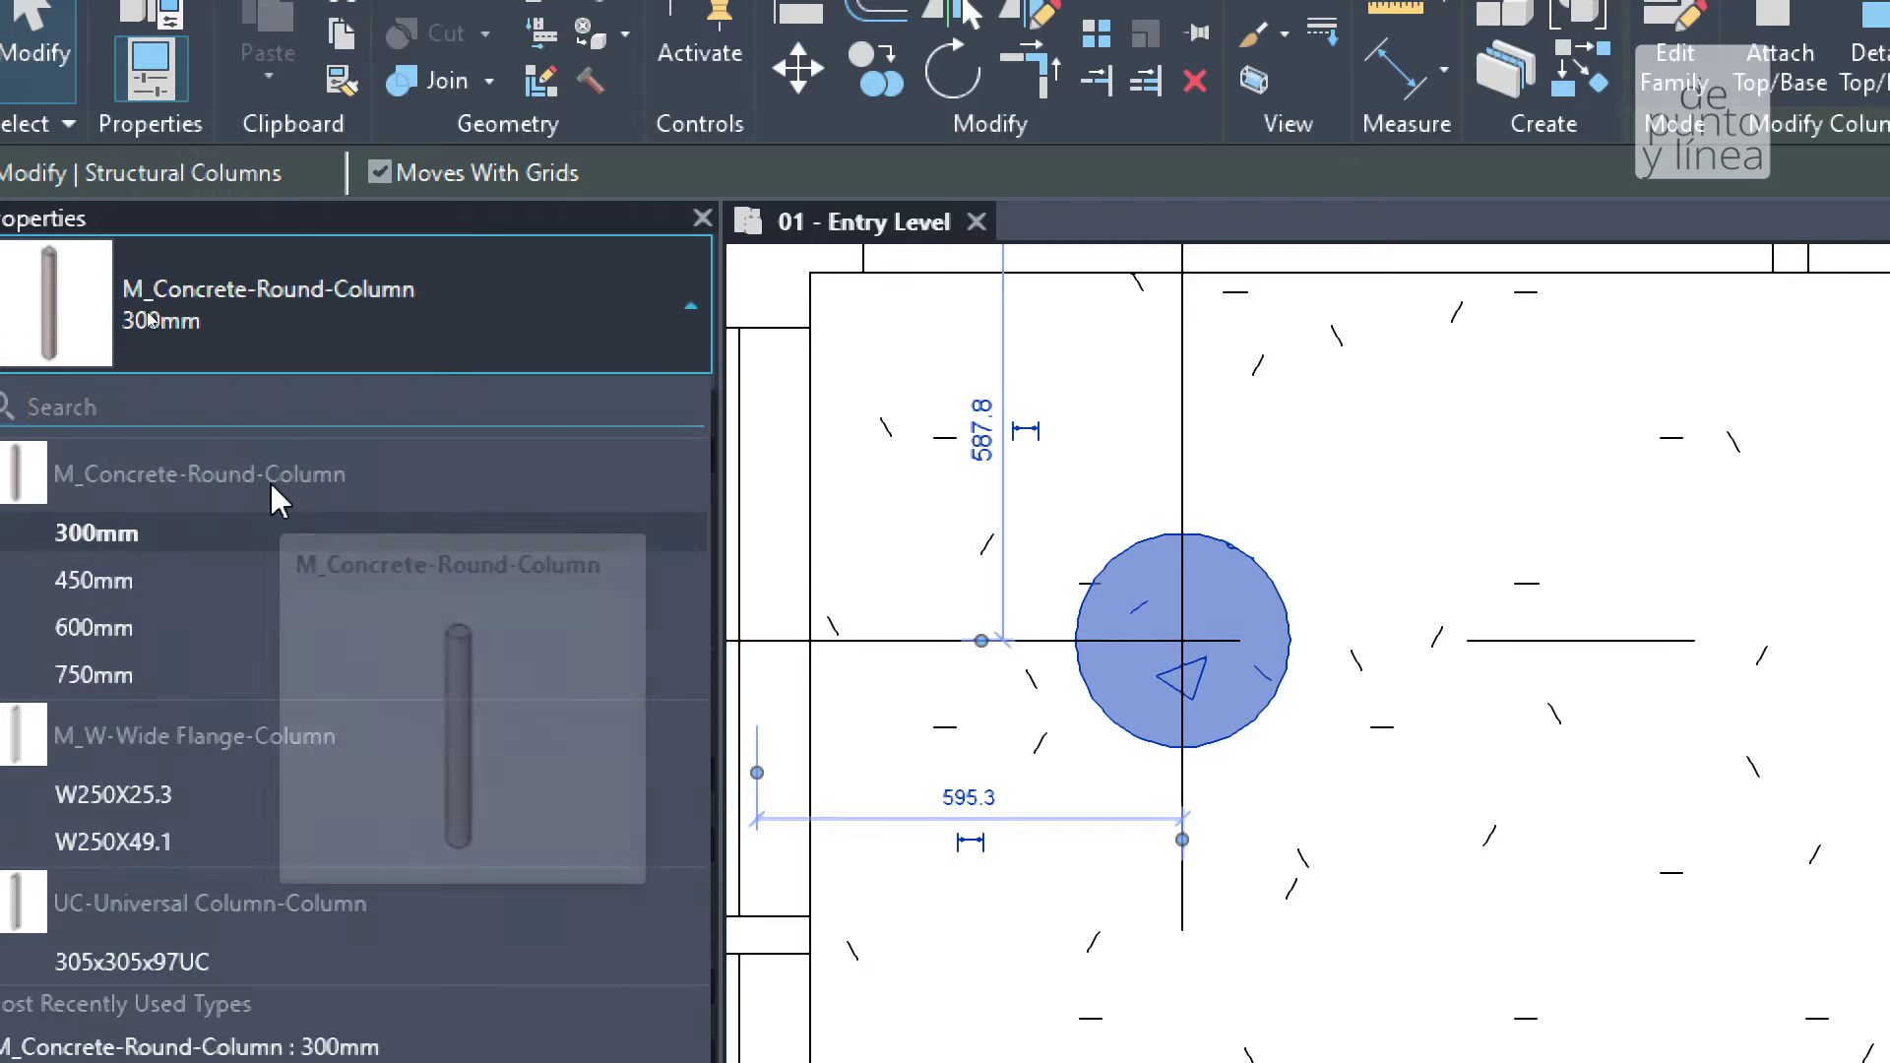
pyautogui.click(449, 319)
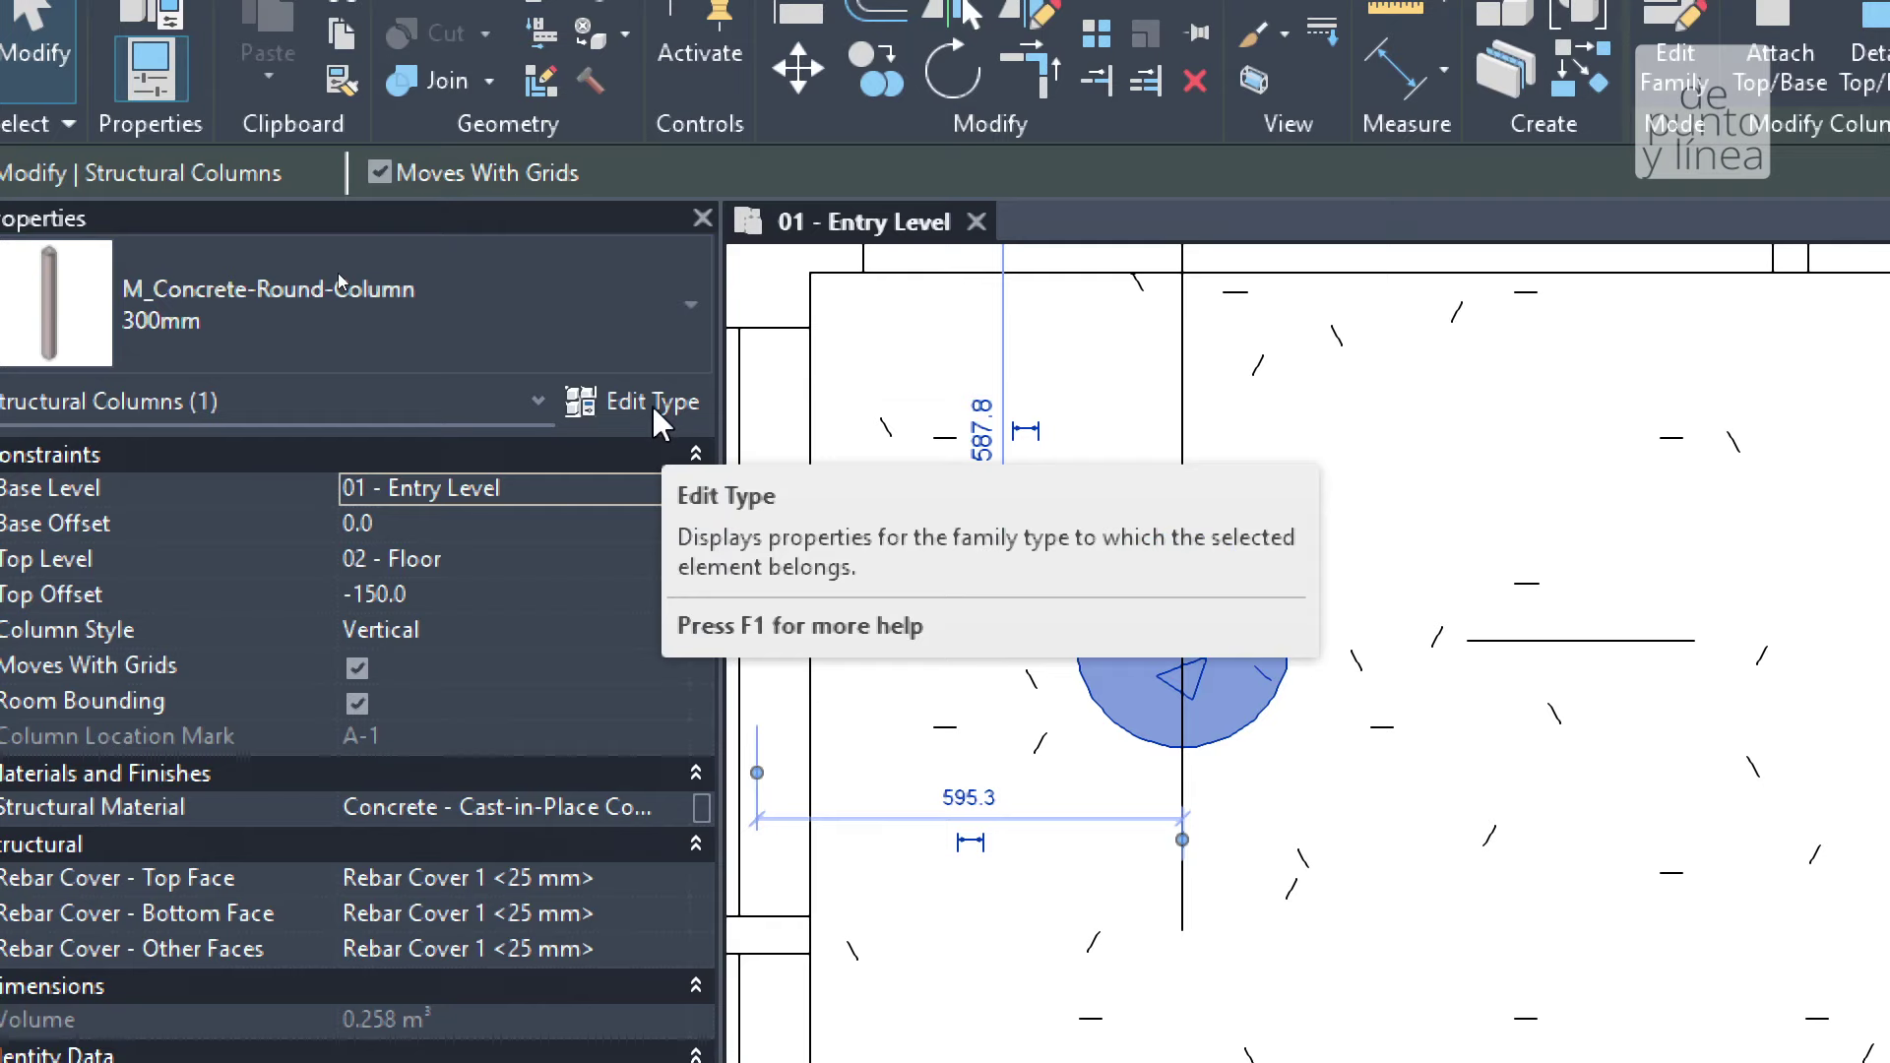
pyautogui.click(138, 331)
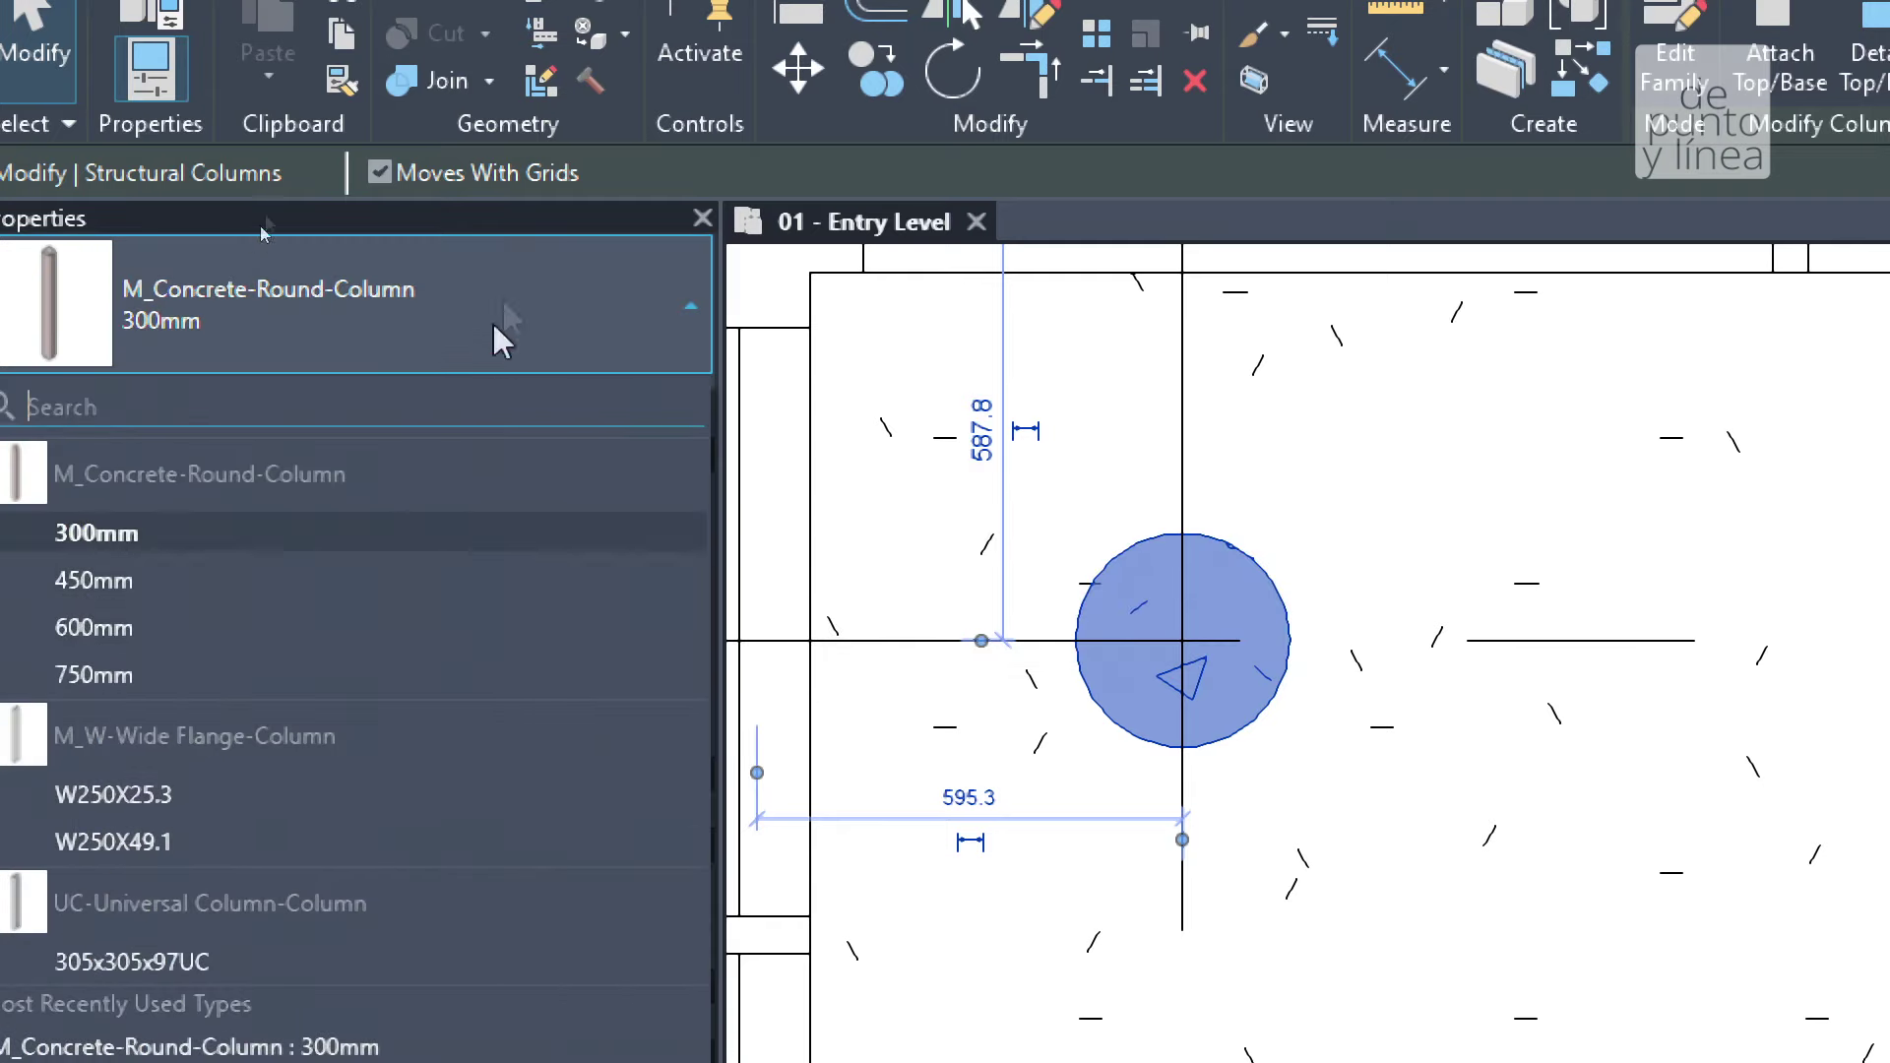
pyautogui.click(520, 246)
pyautogui.click(624, 408)
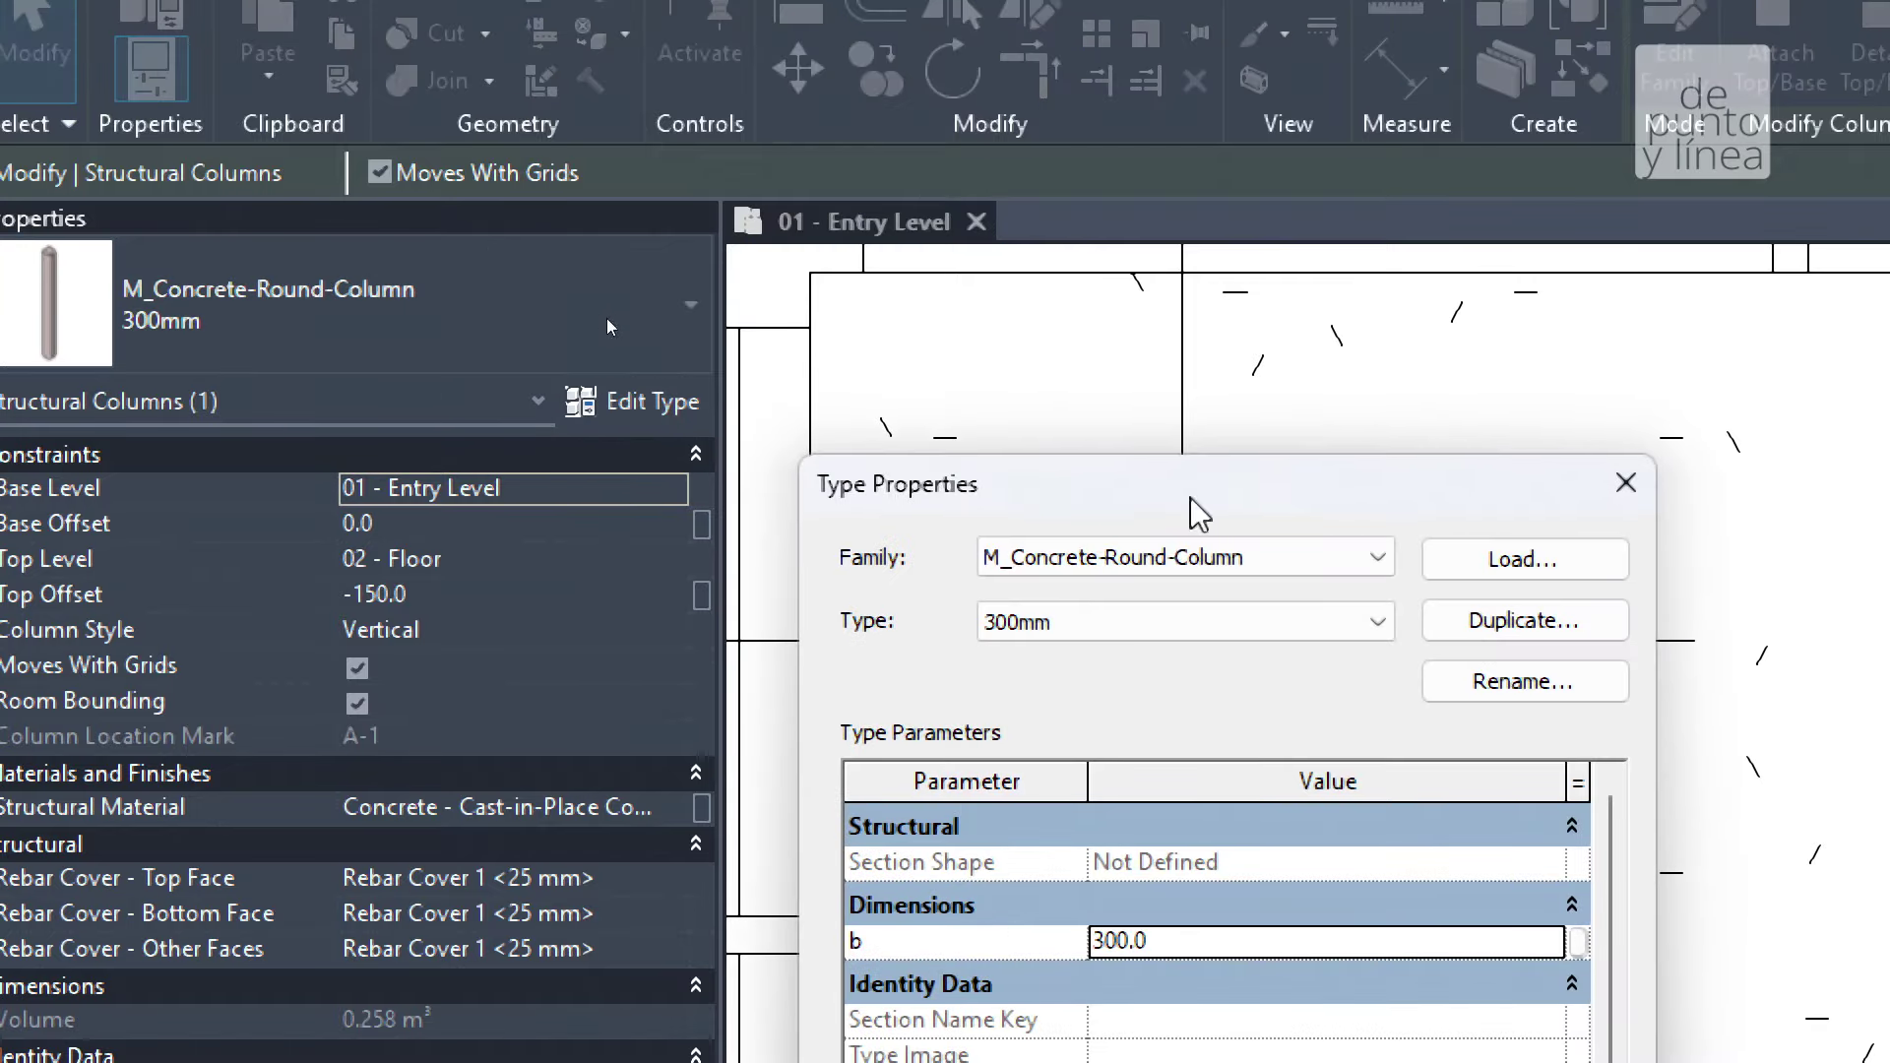
# Duplicate the 300mm column type as a new type named 350mm
pyautogui.moveTo(1190, 506); pyautogui.dragTo(1222, 151)
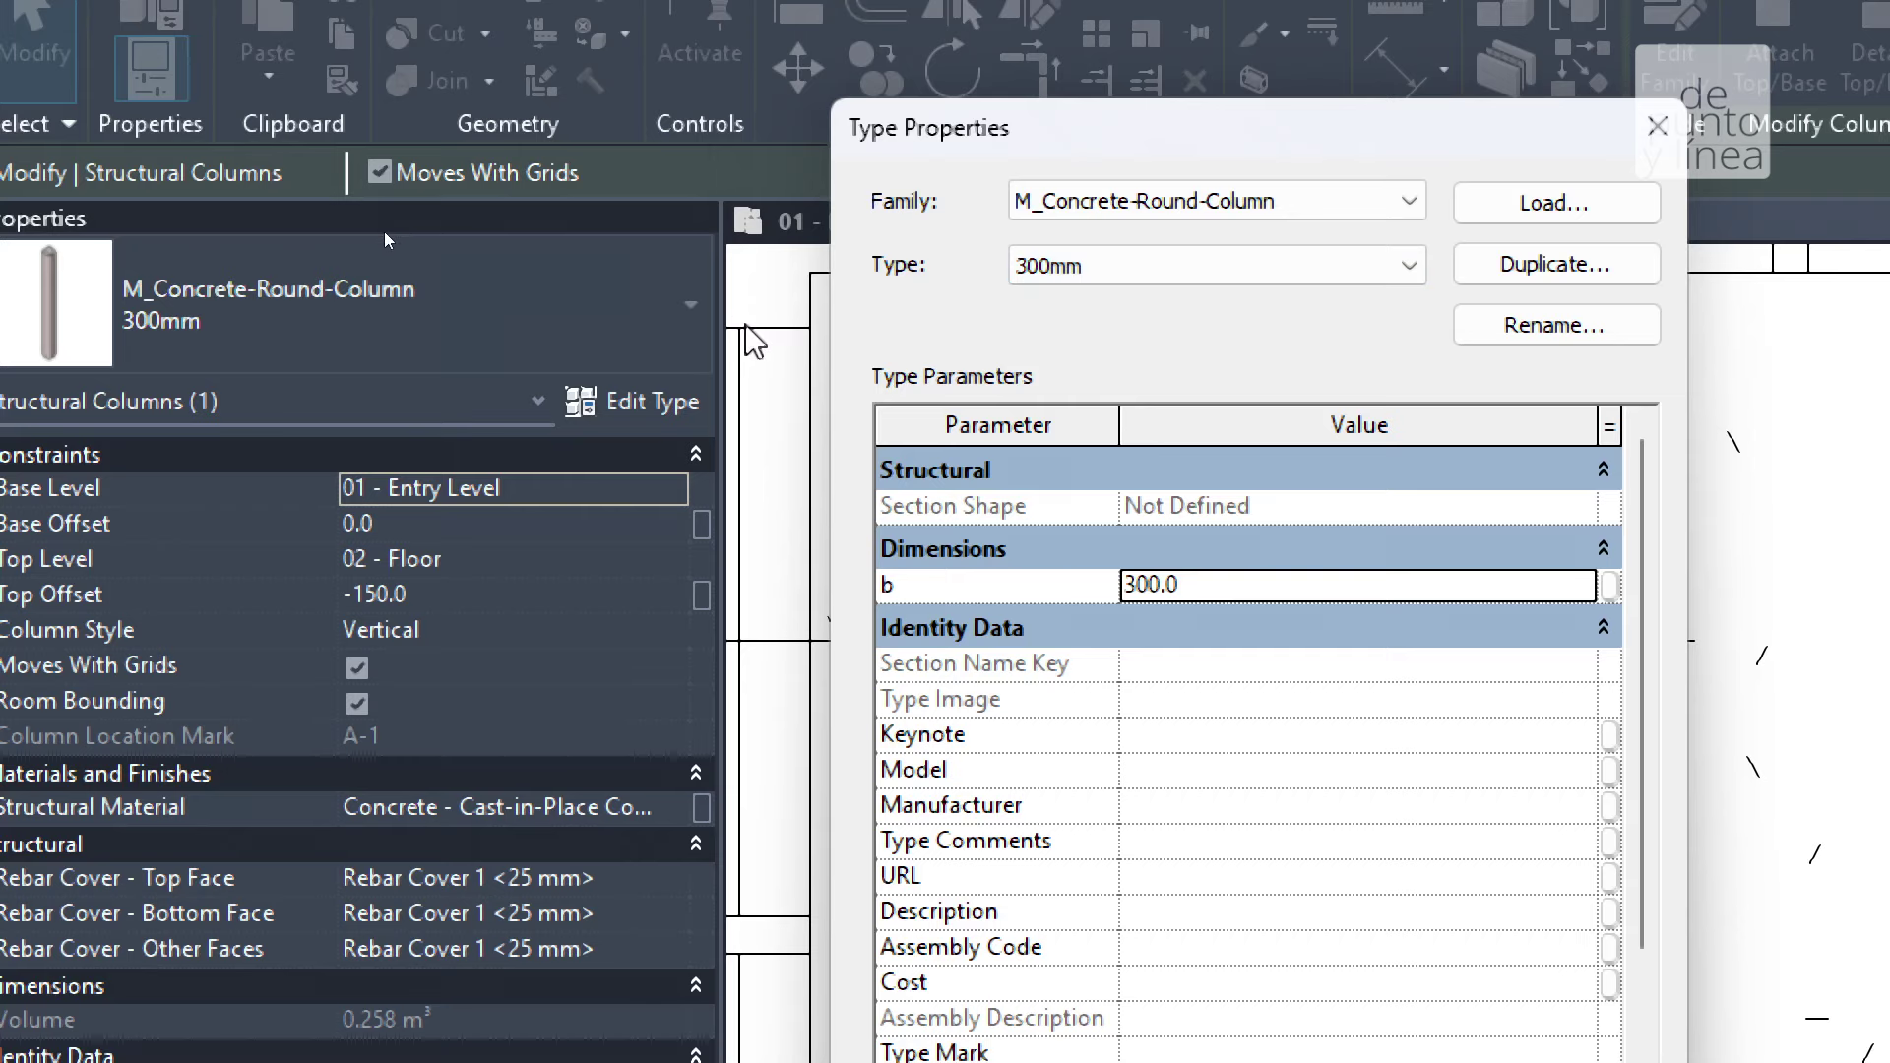
pyautogui.click(1564, 264)
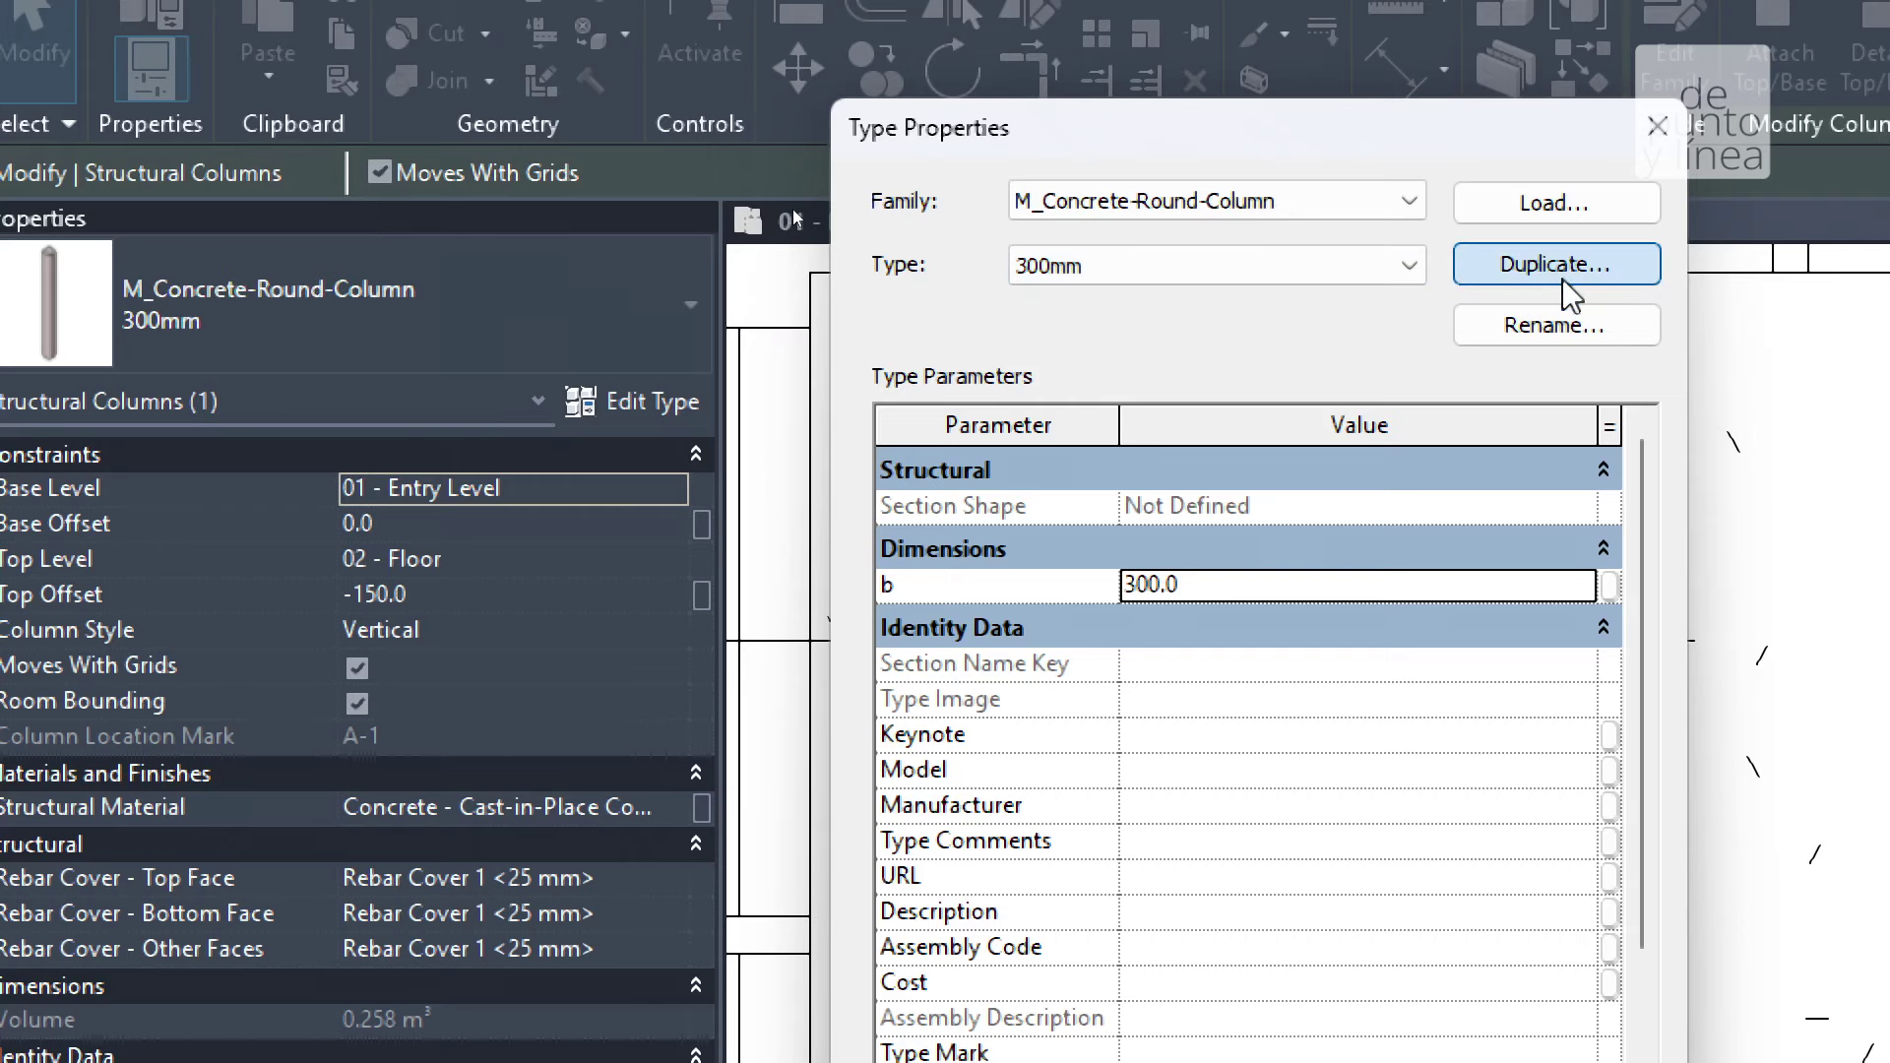
pyautogui.write('3')
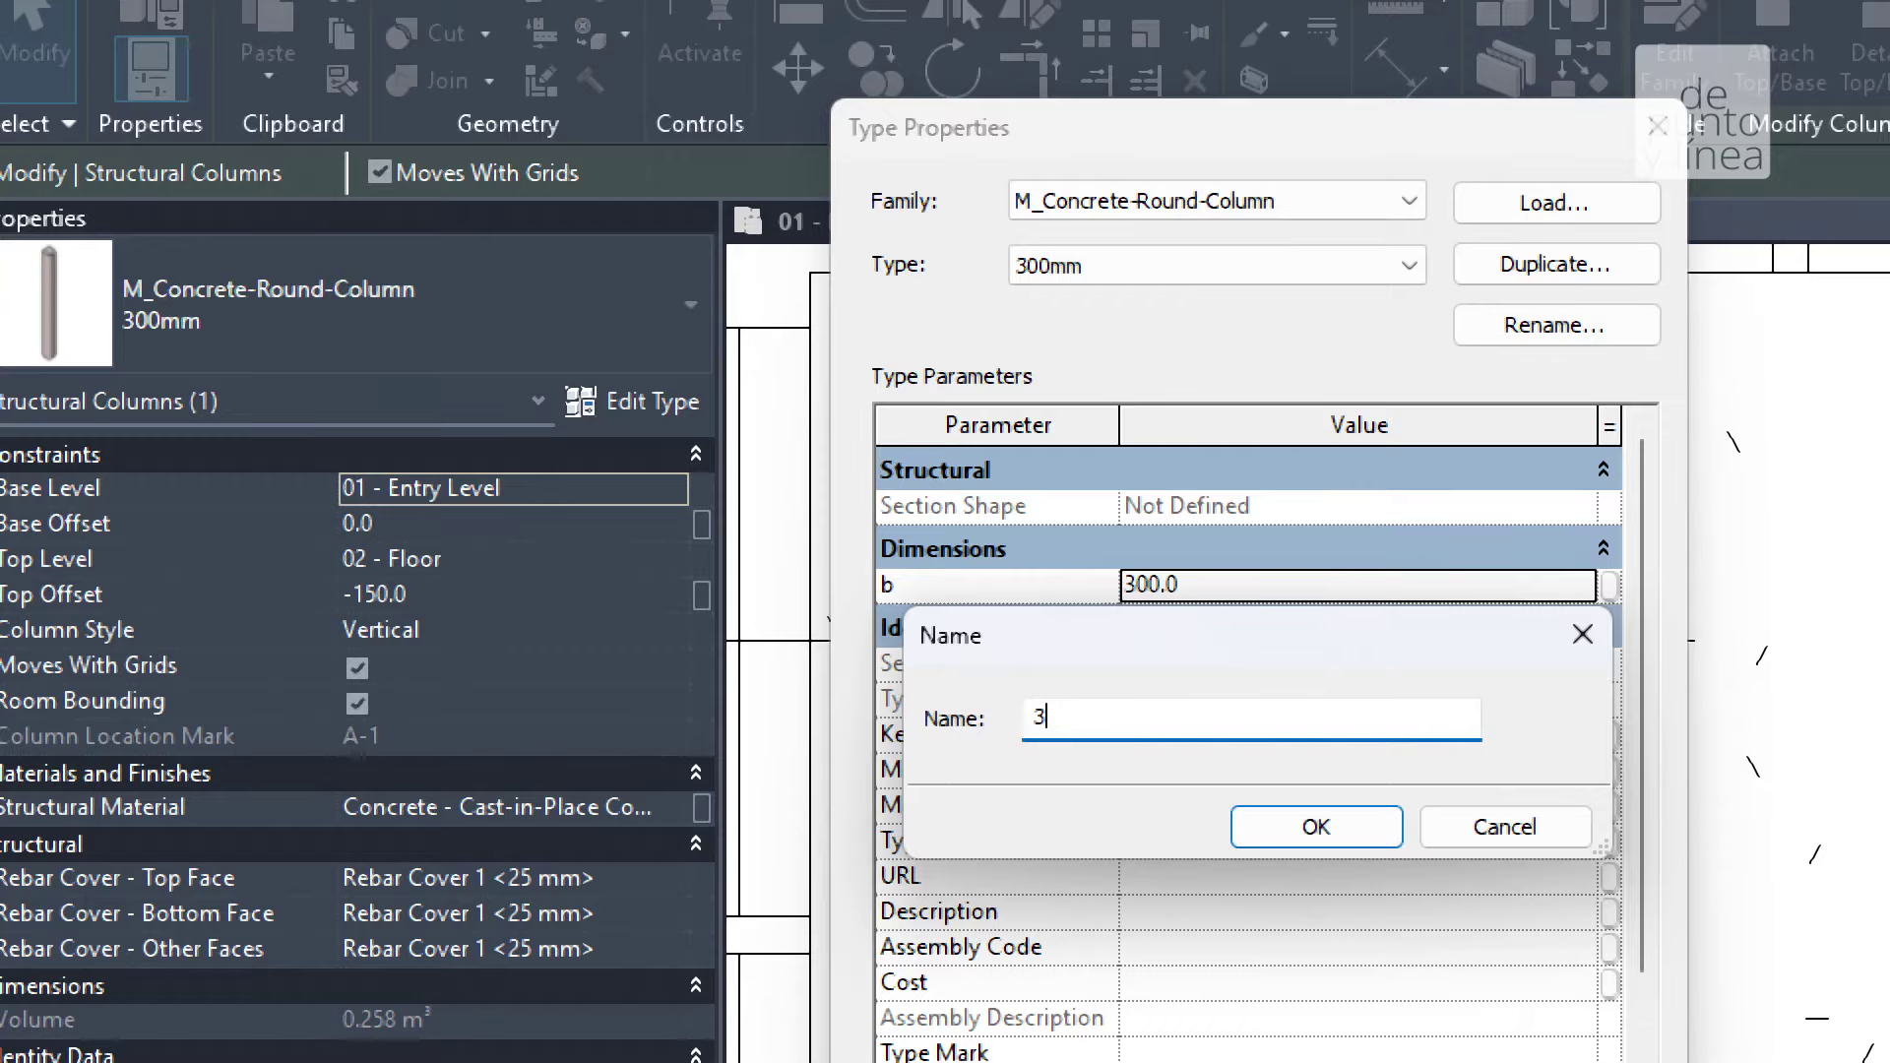
pyautogui.write('50')
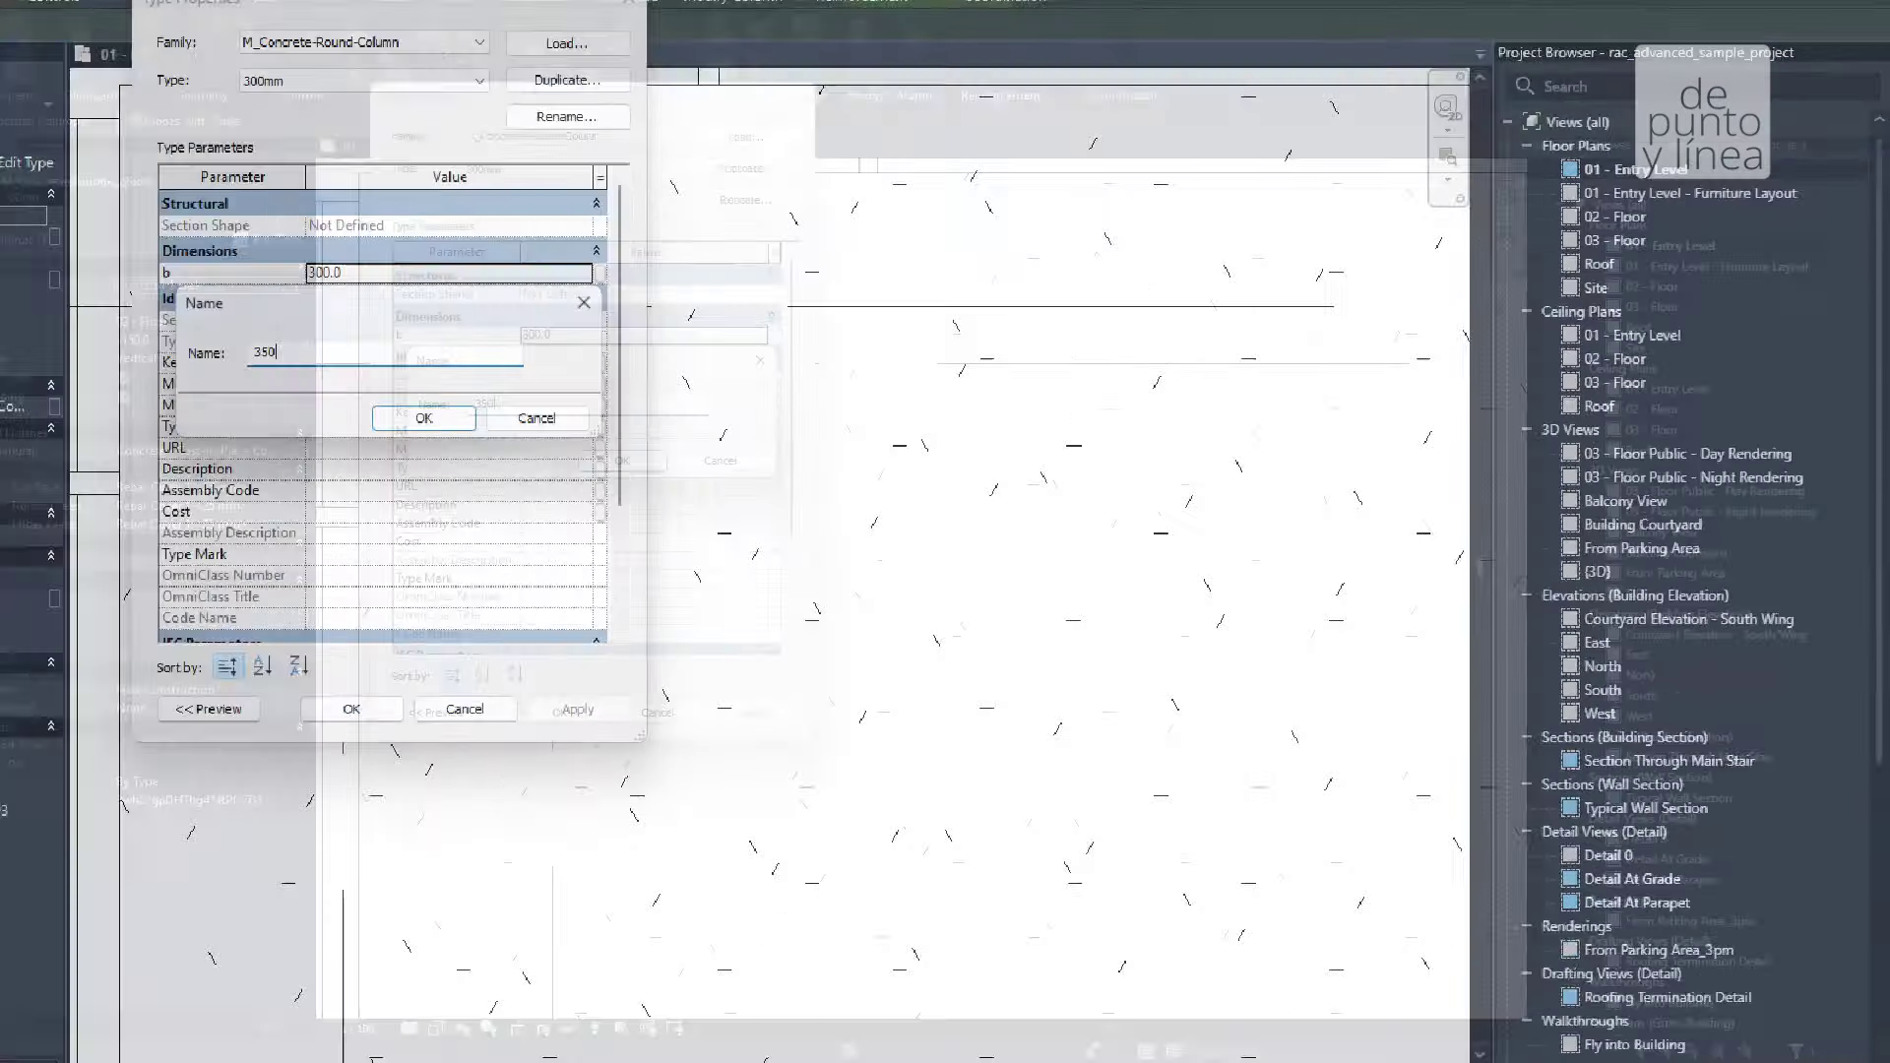
pyautogui.write('MM')
pyautogui.press('BackSpace')
pyautogui.press('BackSpace')
pyautogui.write('mm')
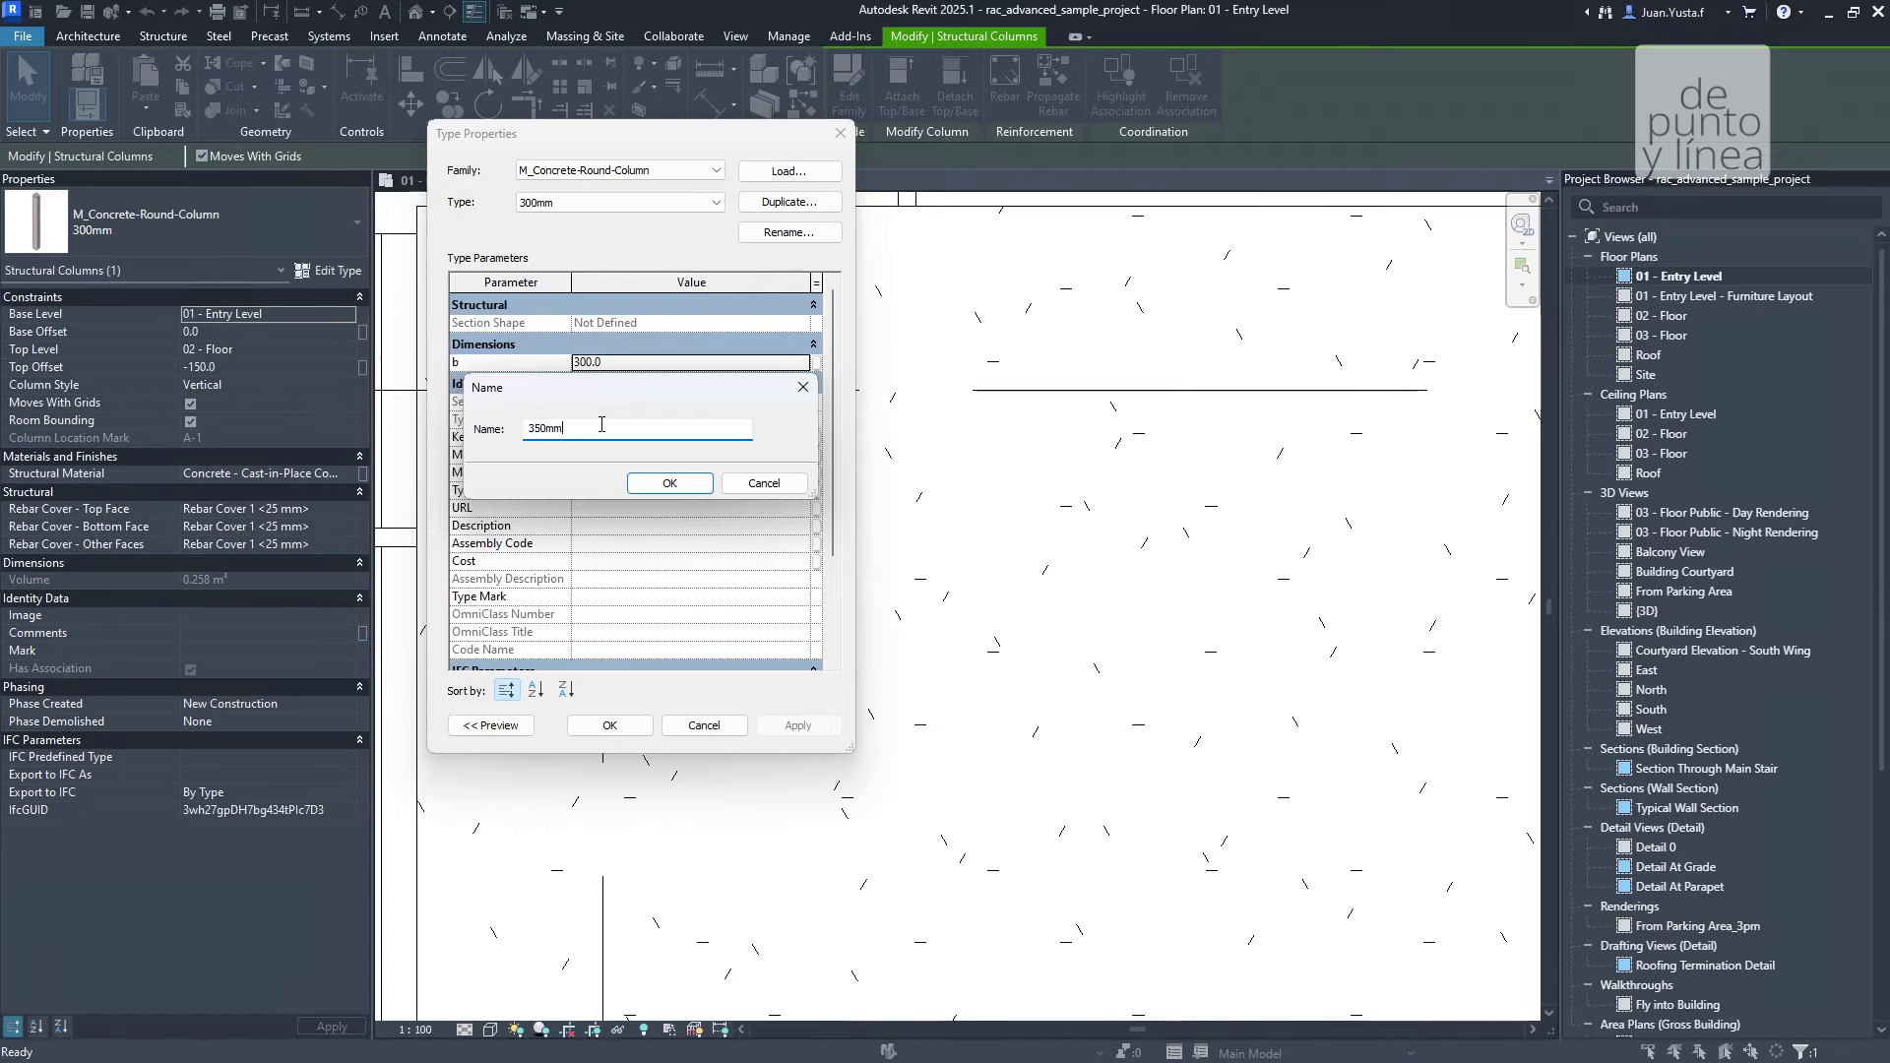
pyautogui.click(669, 483)
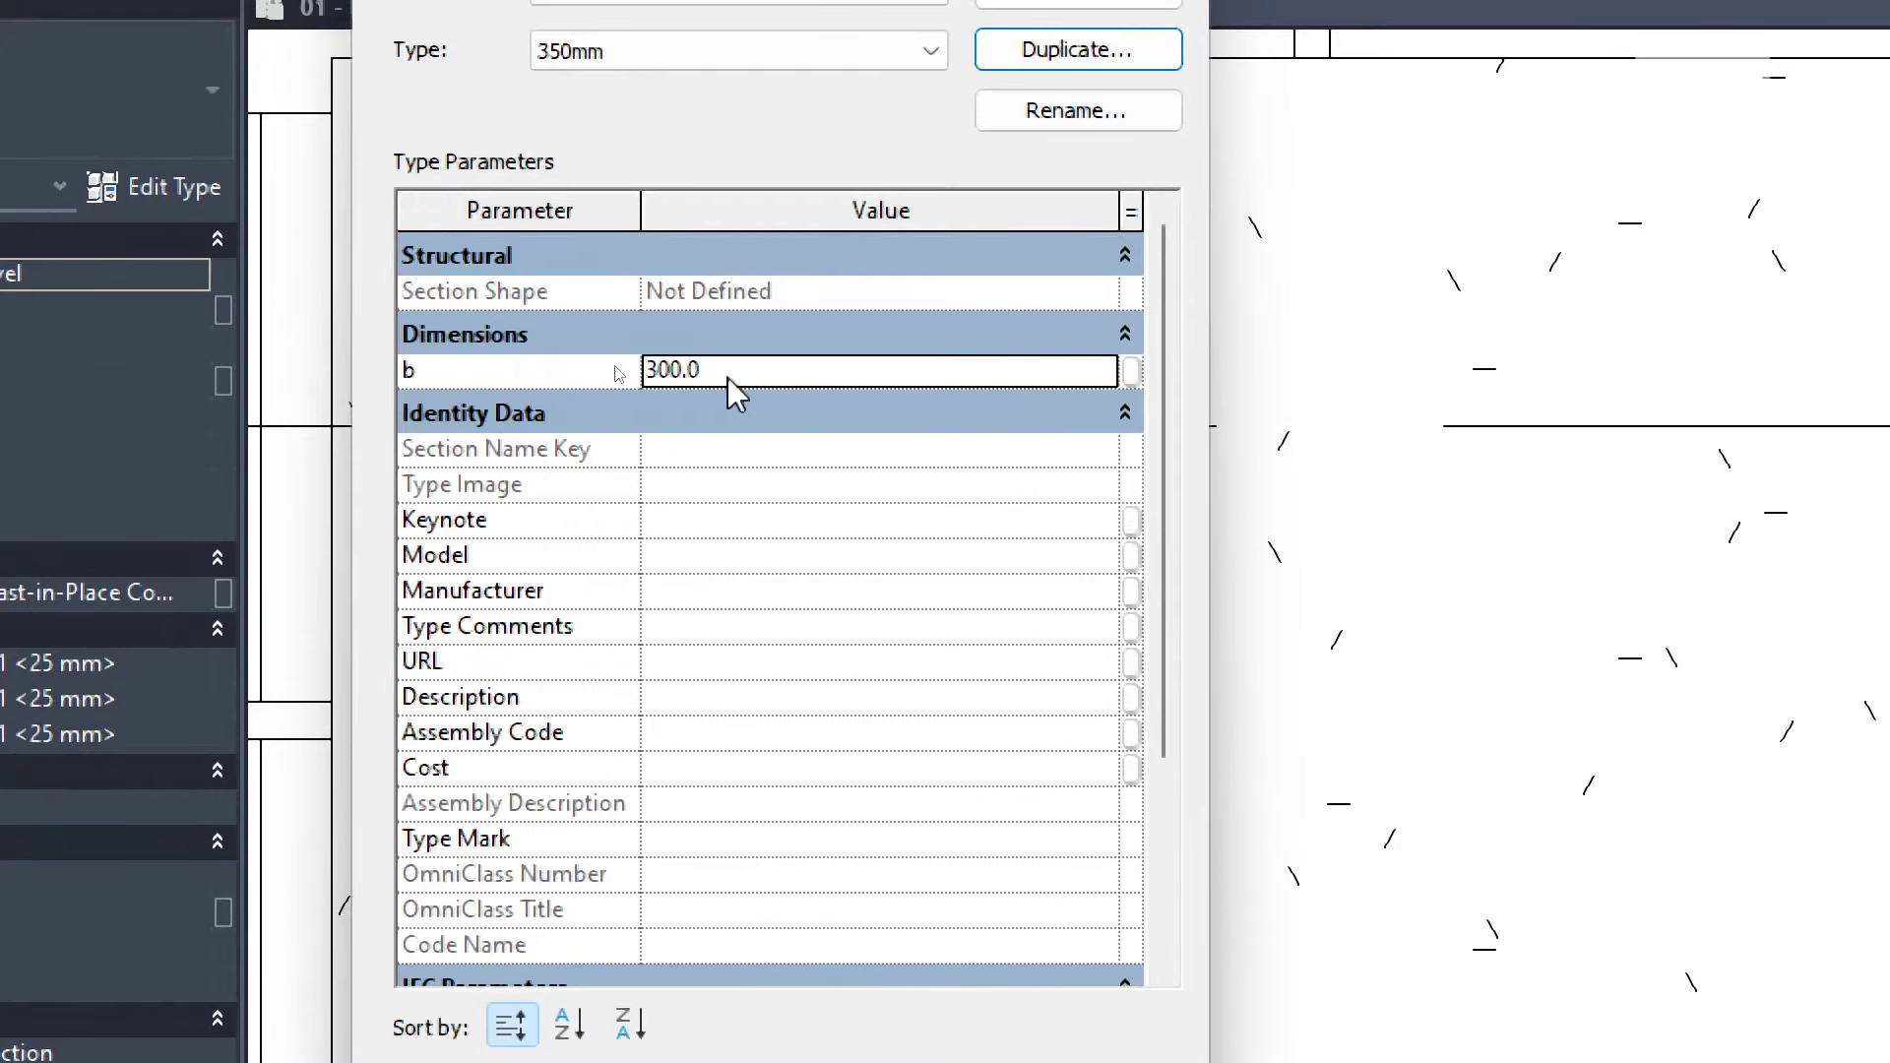
# Set diameter b to 350 and apply the new 350mm type to the column
pyautogui.click(731, 376)
pyautogui.write('350')
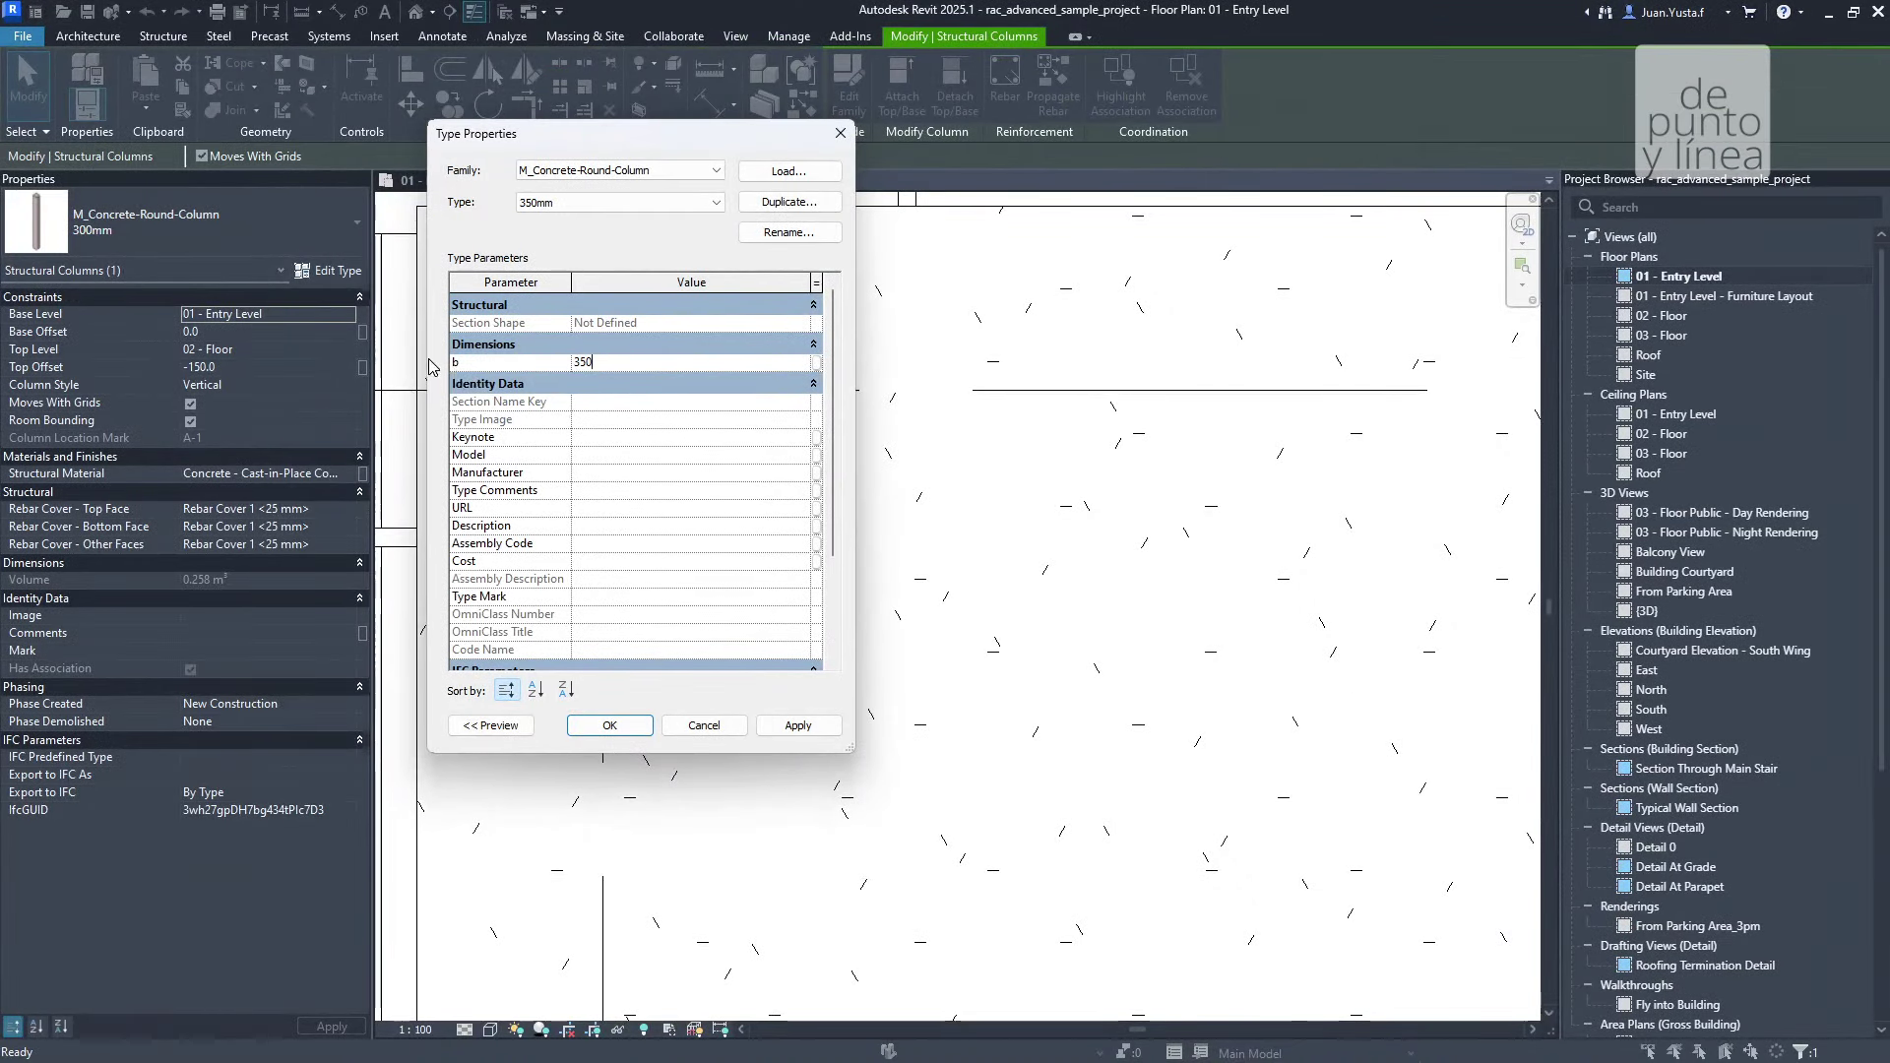
pyautogui.moveTo(573, 145)
pyautogui.mouseDown()
pyautogui.moveTo(844, 216)
pyautogui.moveTo(953, 213)
pyautogui.mouseUp()
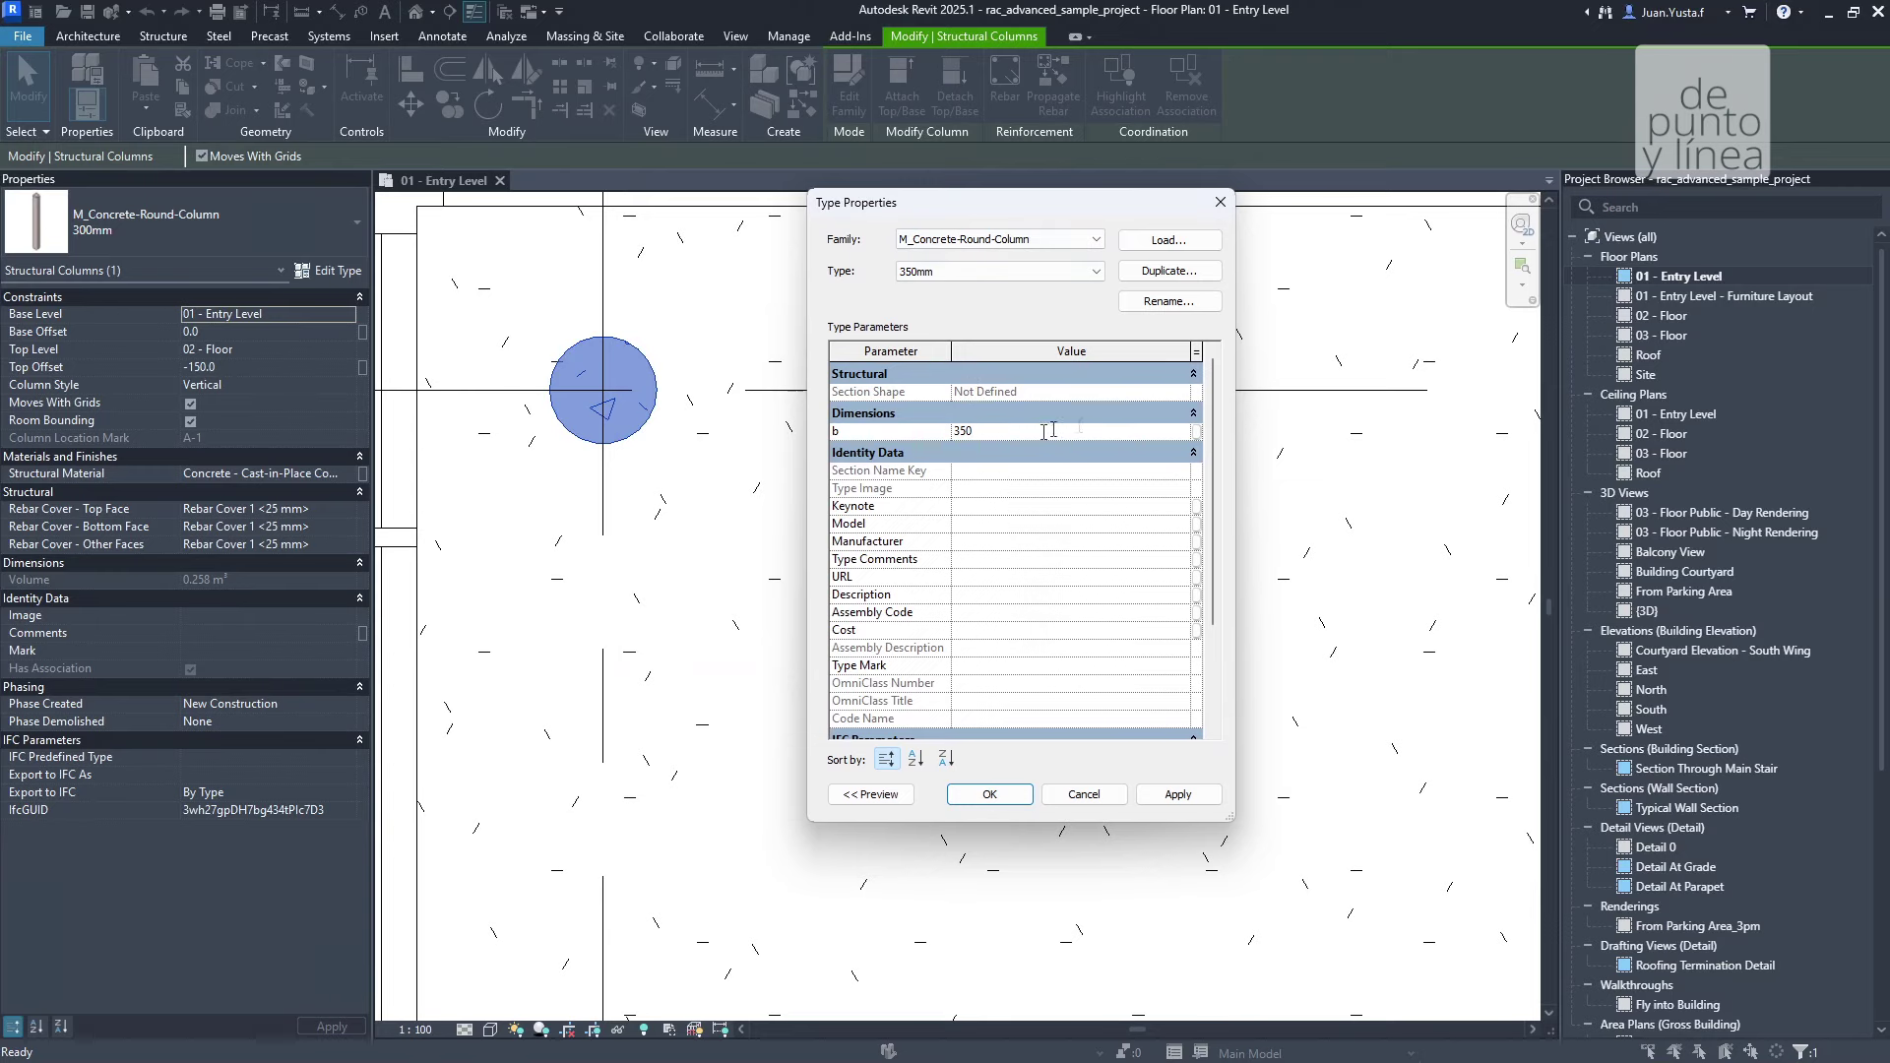
pyautogui.scroll(-5, 1019, 423)
pyautogui.scroll(5, 1014, 393)
pyautogui.click(992, 794)
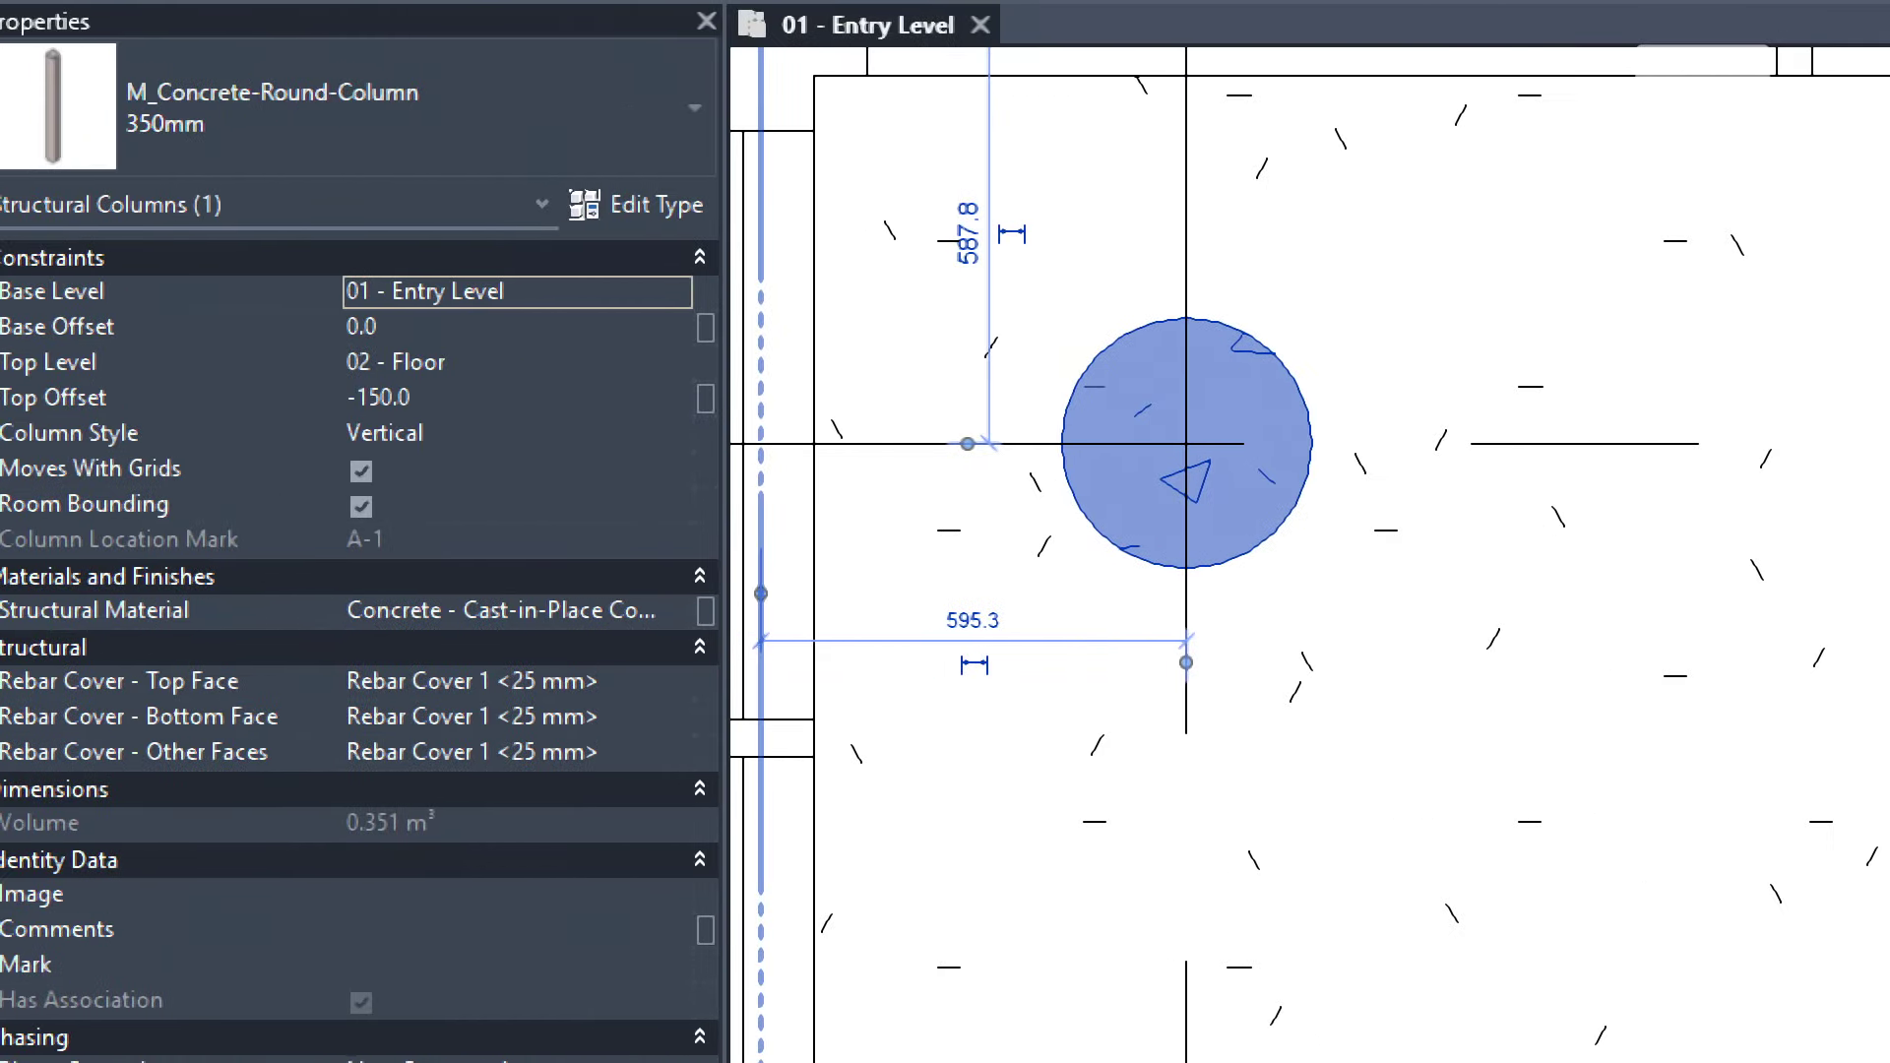
# Leave the A-1 column at 350mm and start placing a W250X25.3 wide flange structural column
pyautogui.click(372, 99)
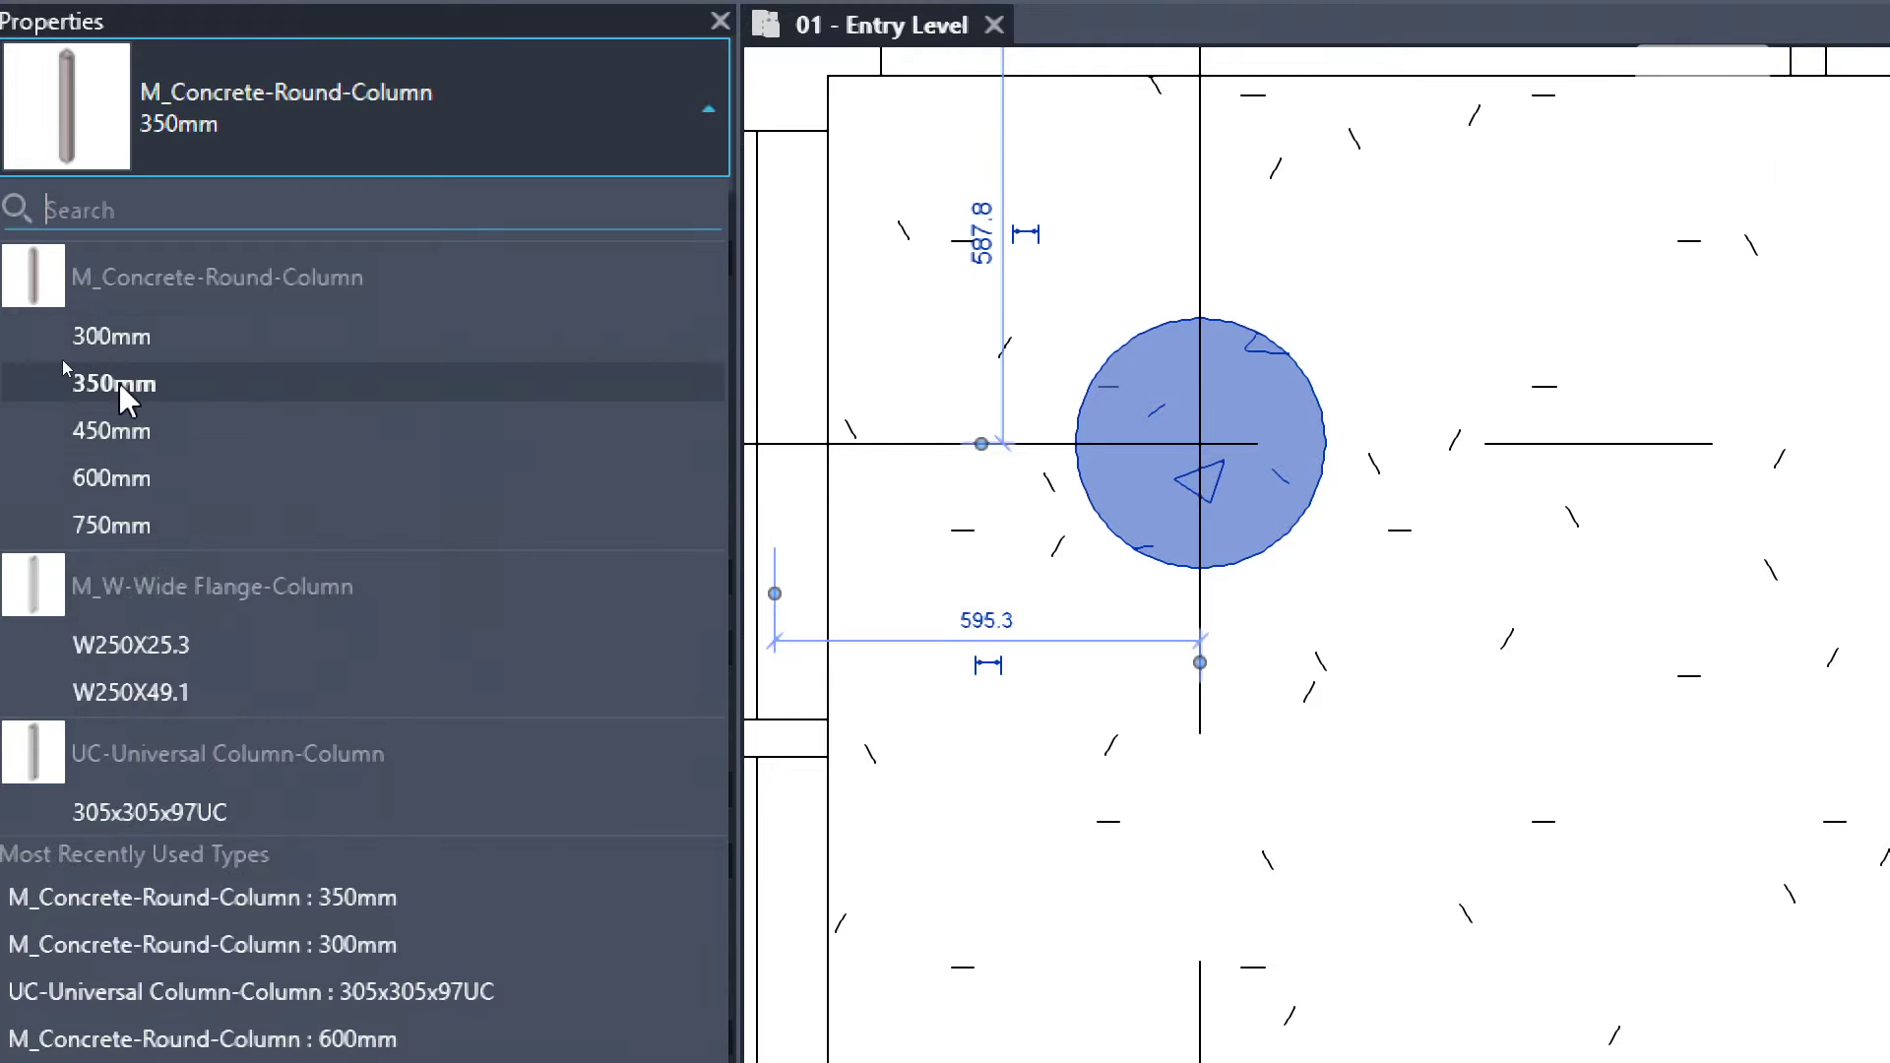
pyautogui.click(347, 98)
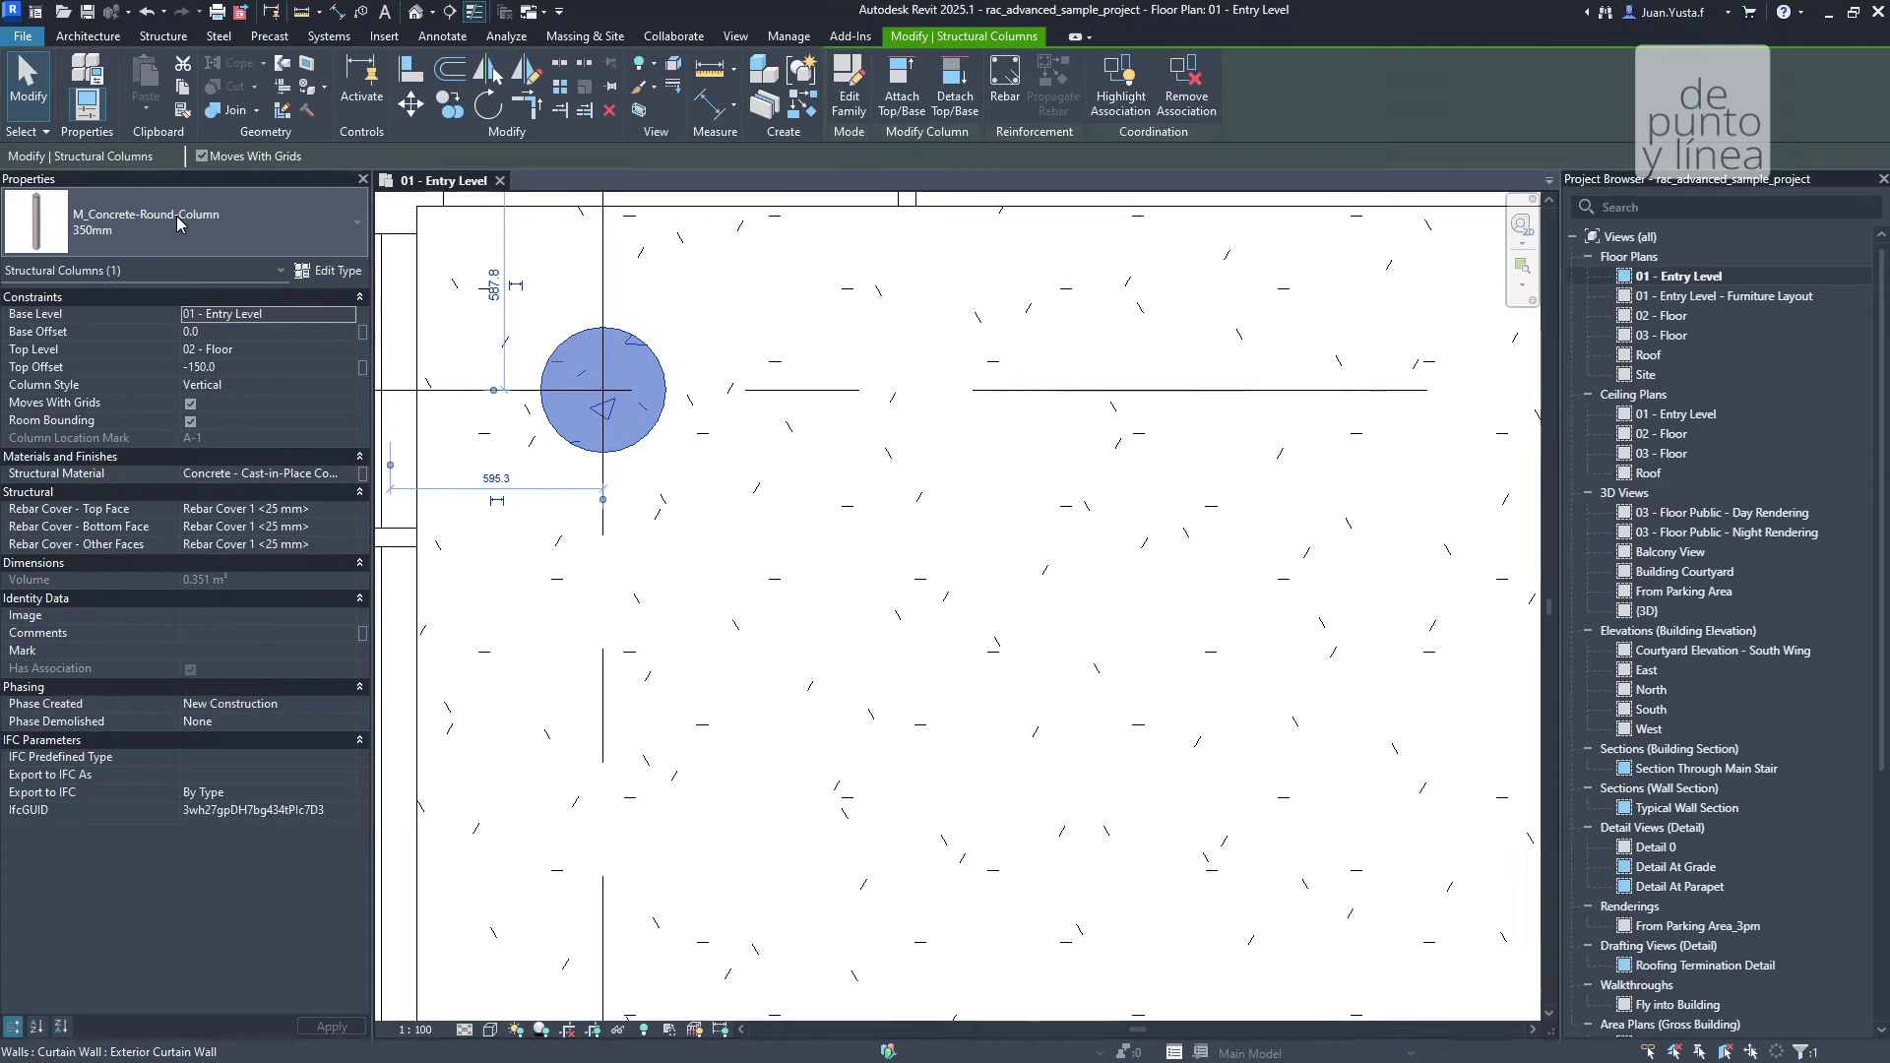
pyautogui.click(156, 45)
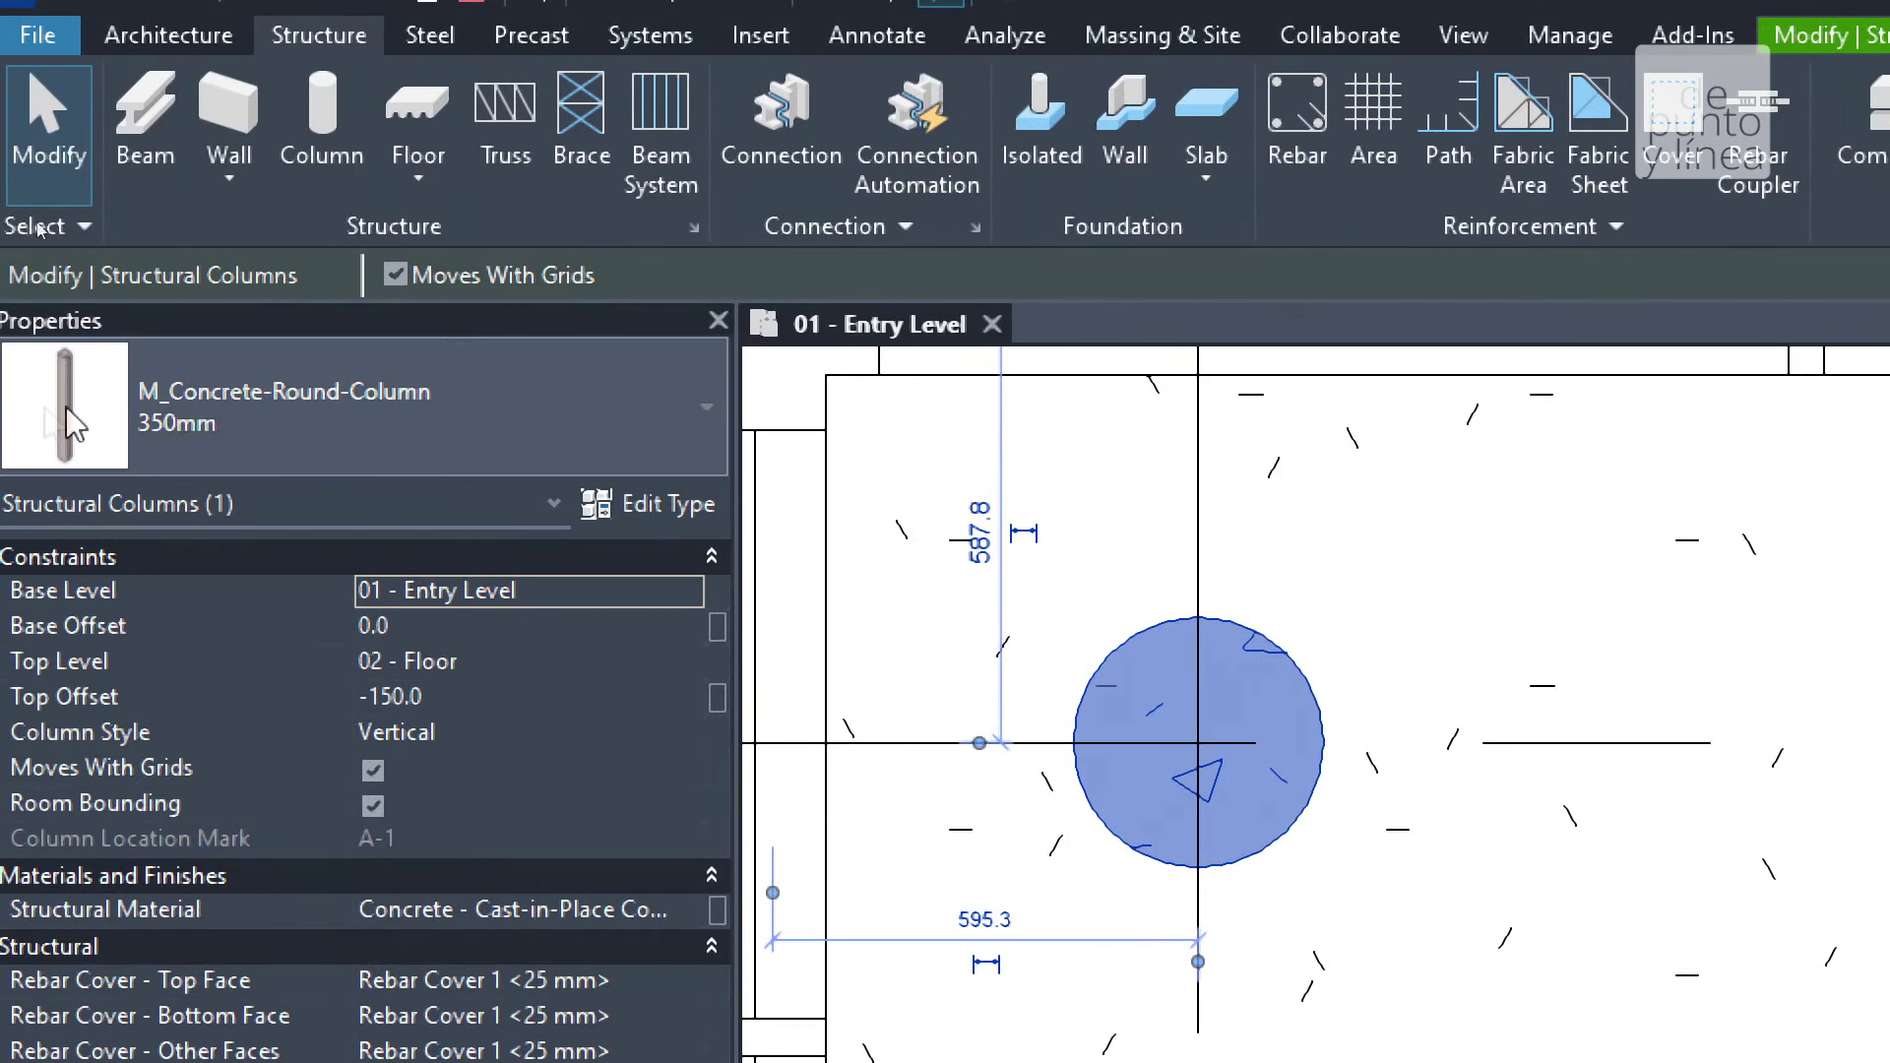
pyautogui.click(361, 426)
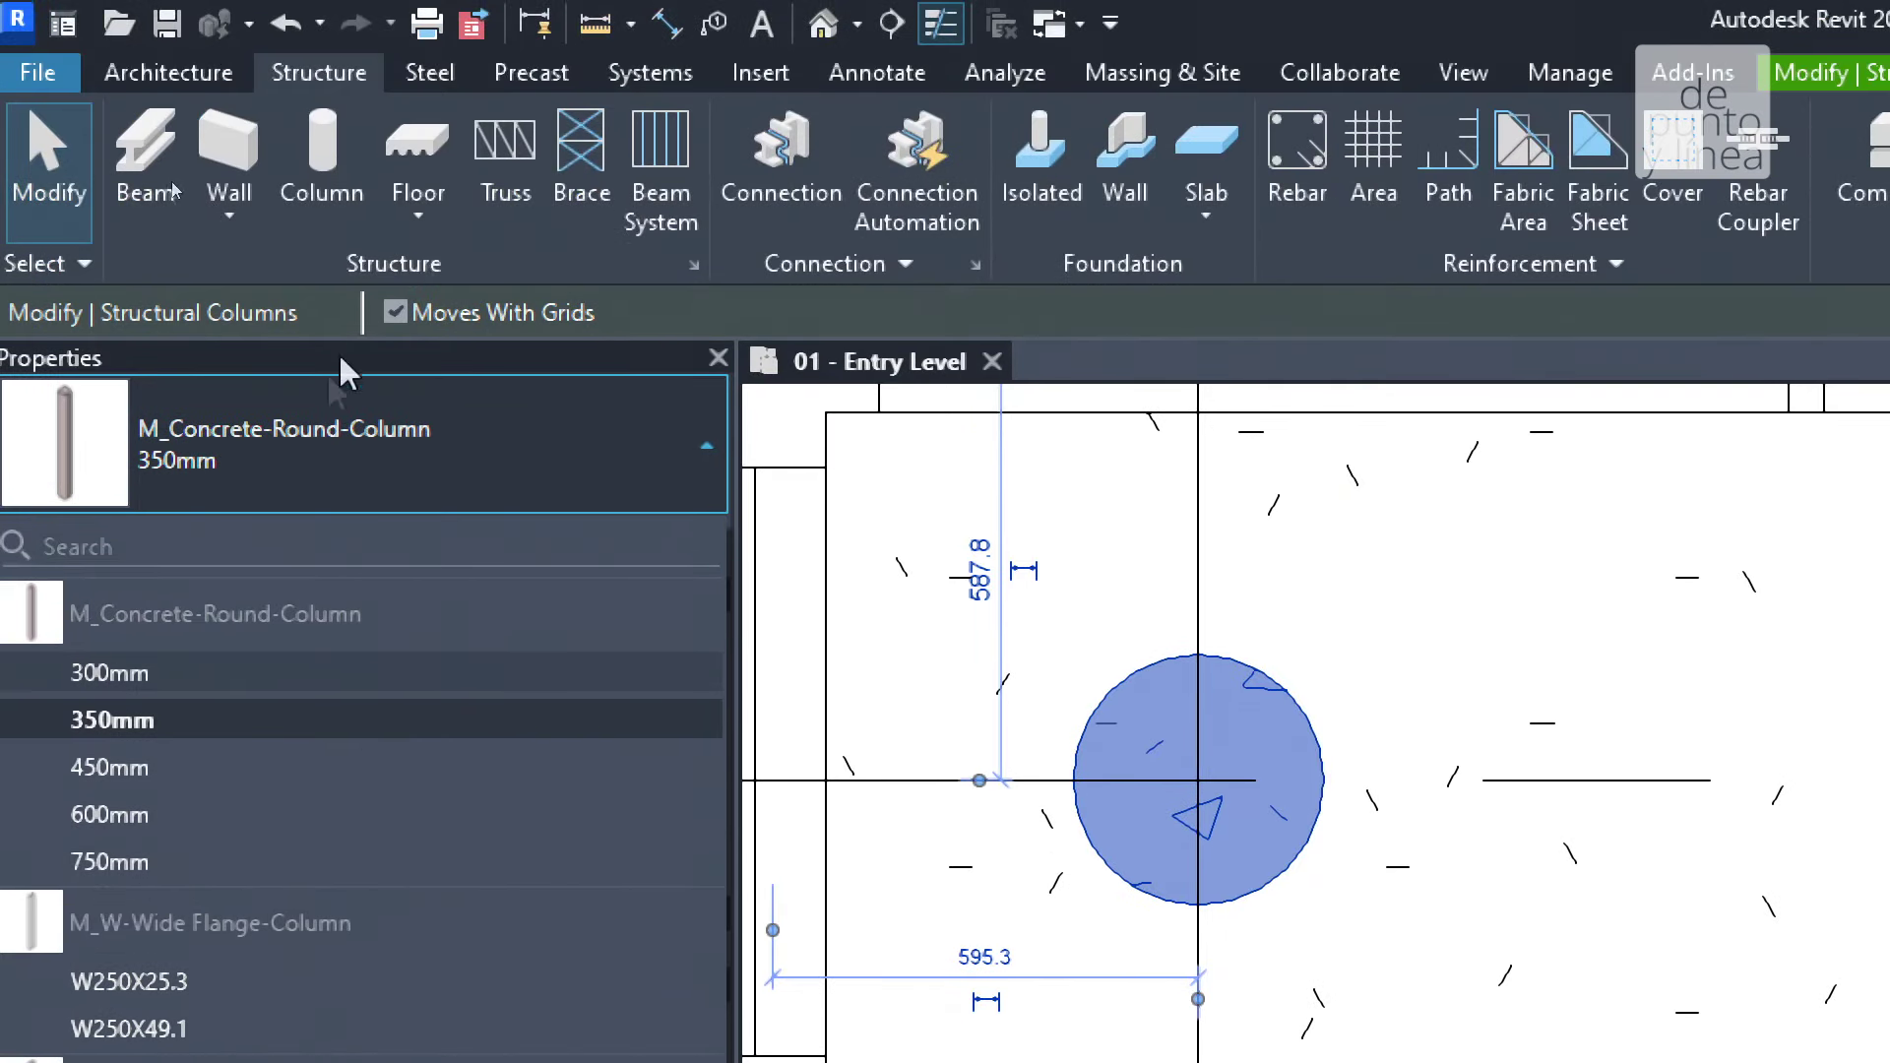
pyautogui.click(452, 439)
pyautogui.click(346, 75)
pyautogui.click(346, 214)
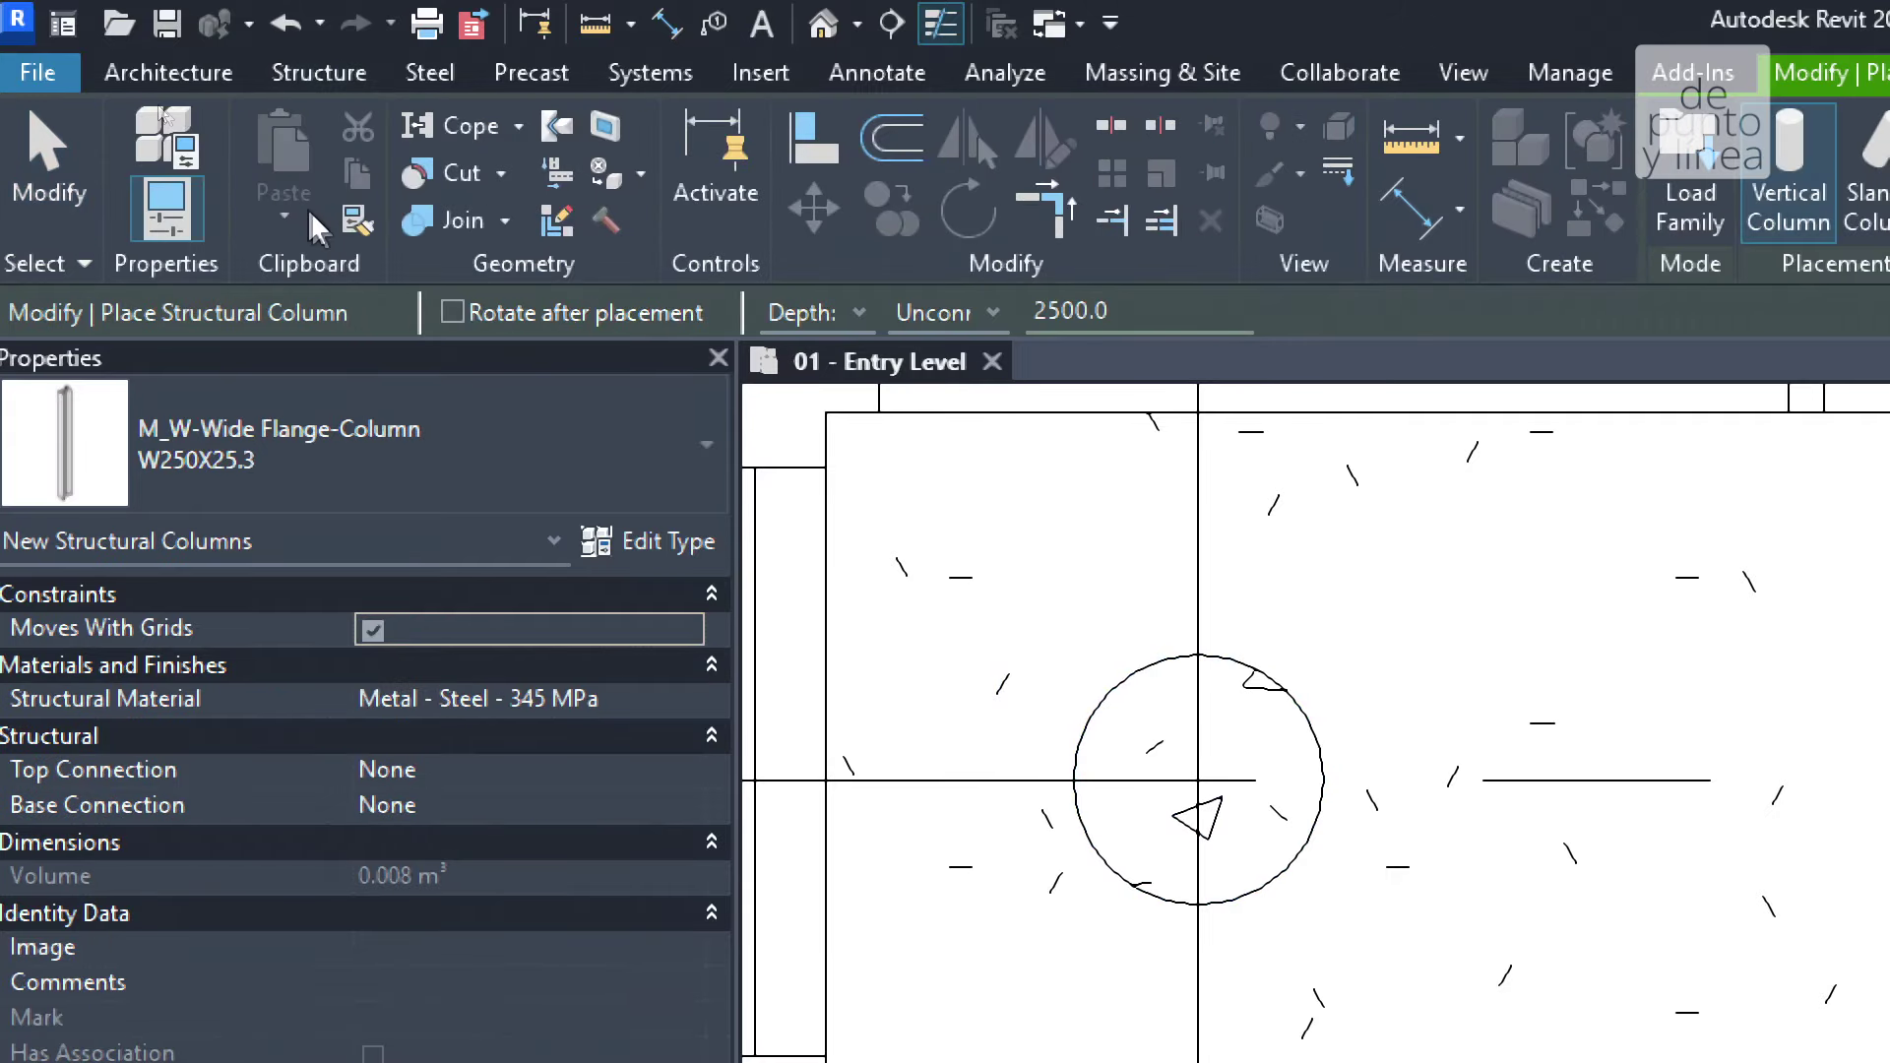
# Open the Load Family dialog from the structural column placement ribbon
pyautogui.click(1708, 226)
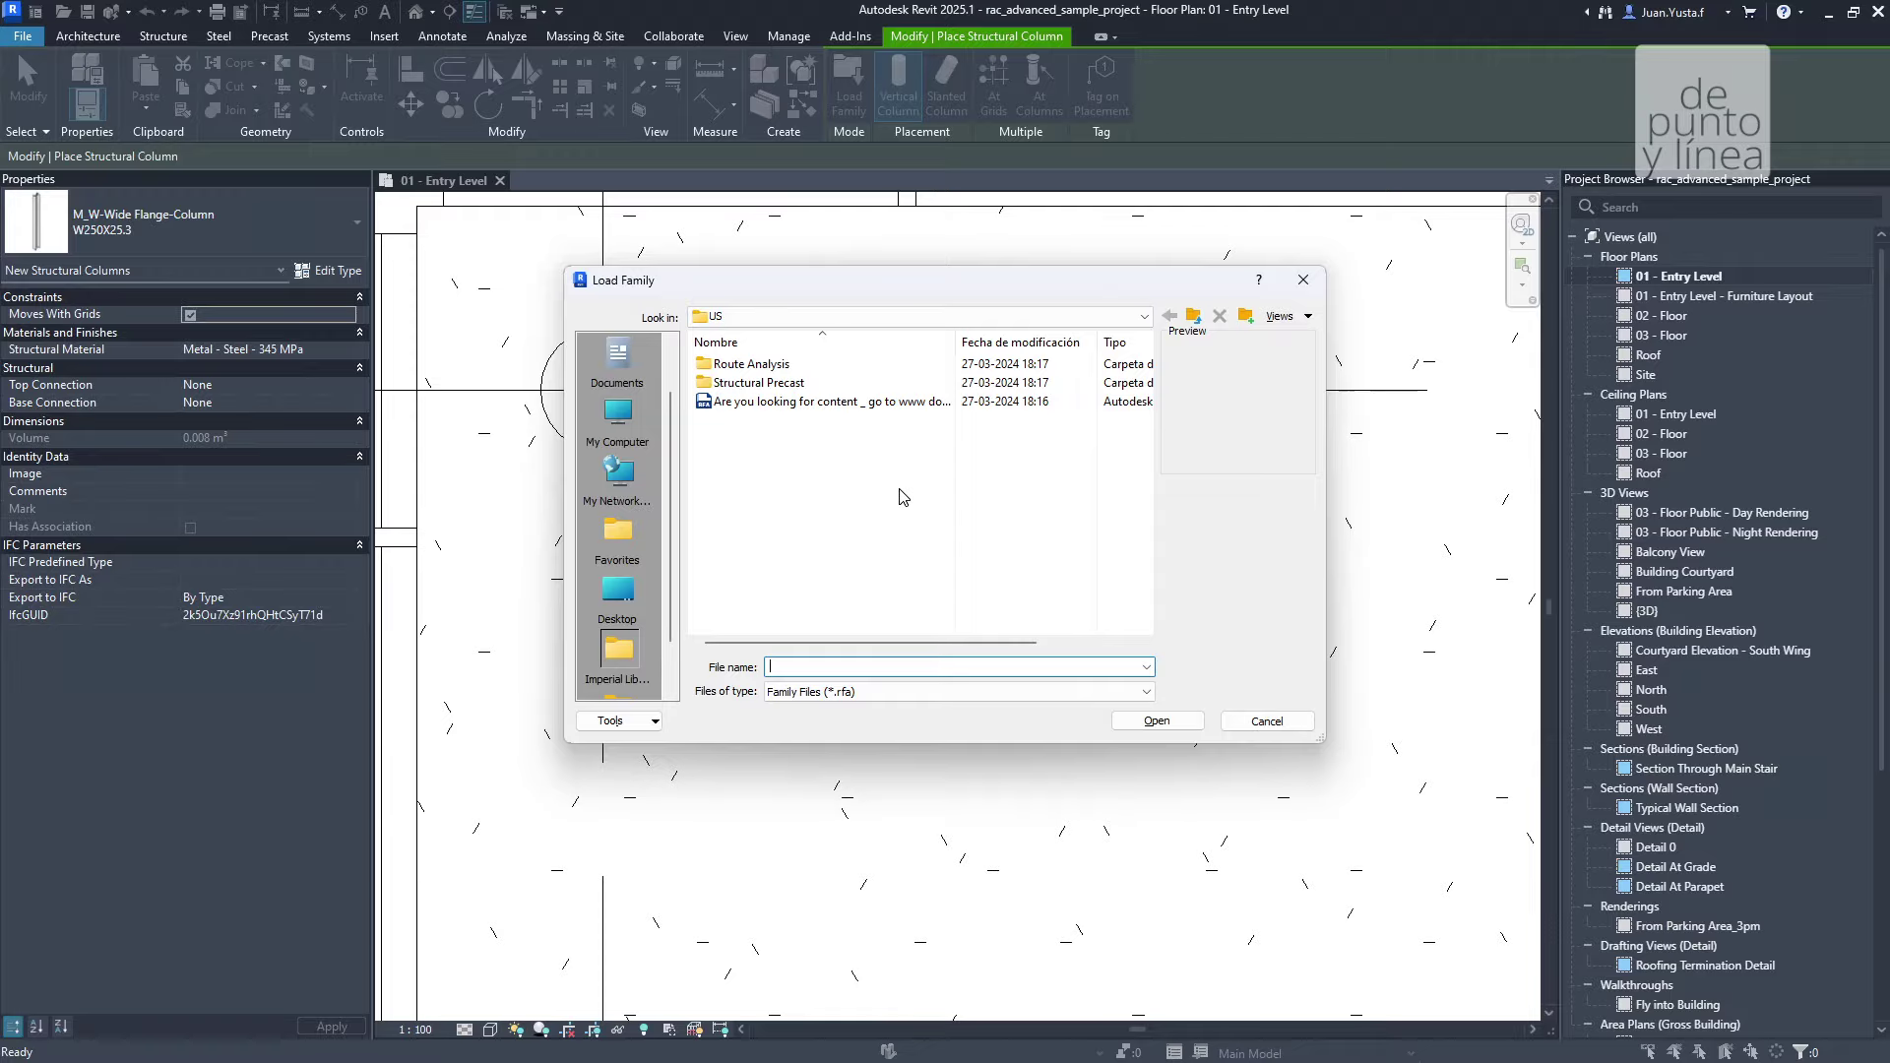
# Go to Libraries > English > US and preview families in the Route Analysis folder
pyautogui.click(857, 319)
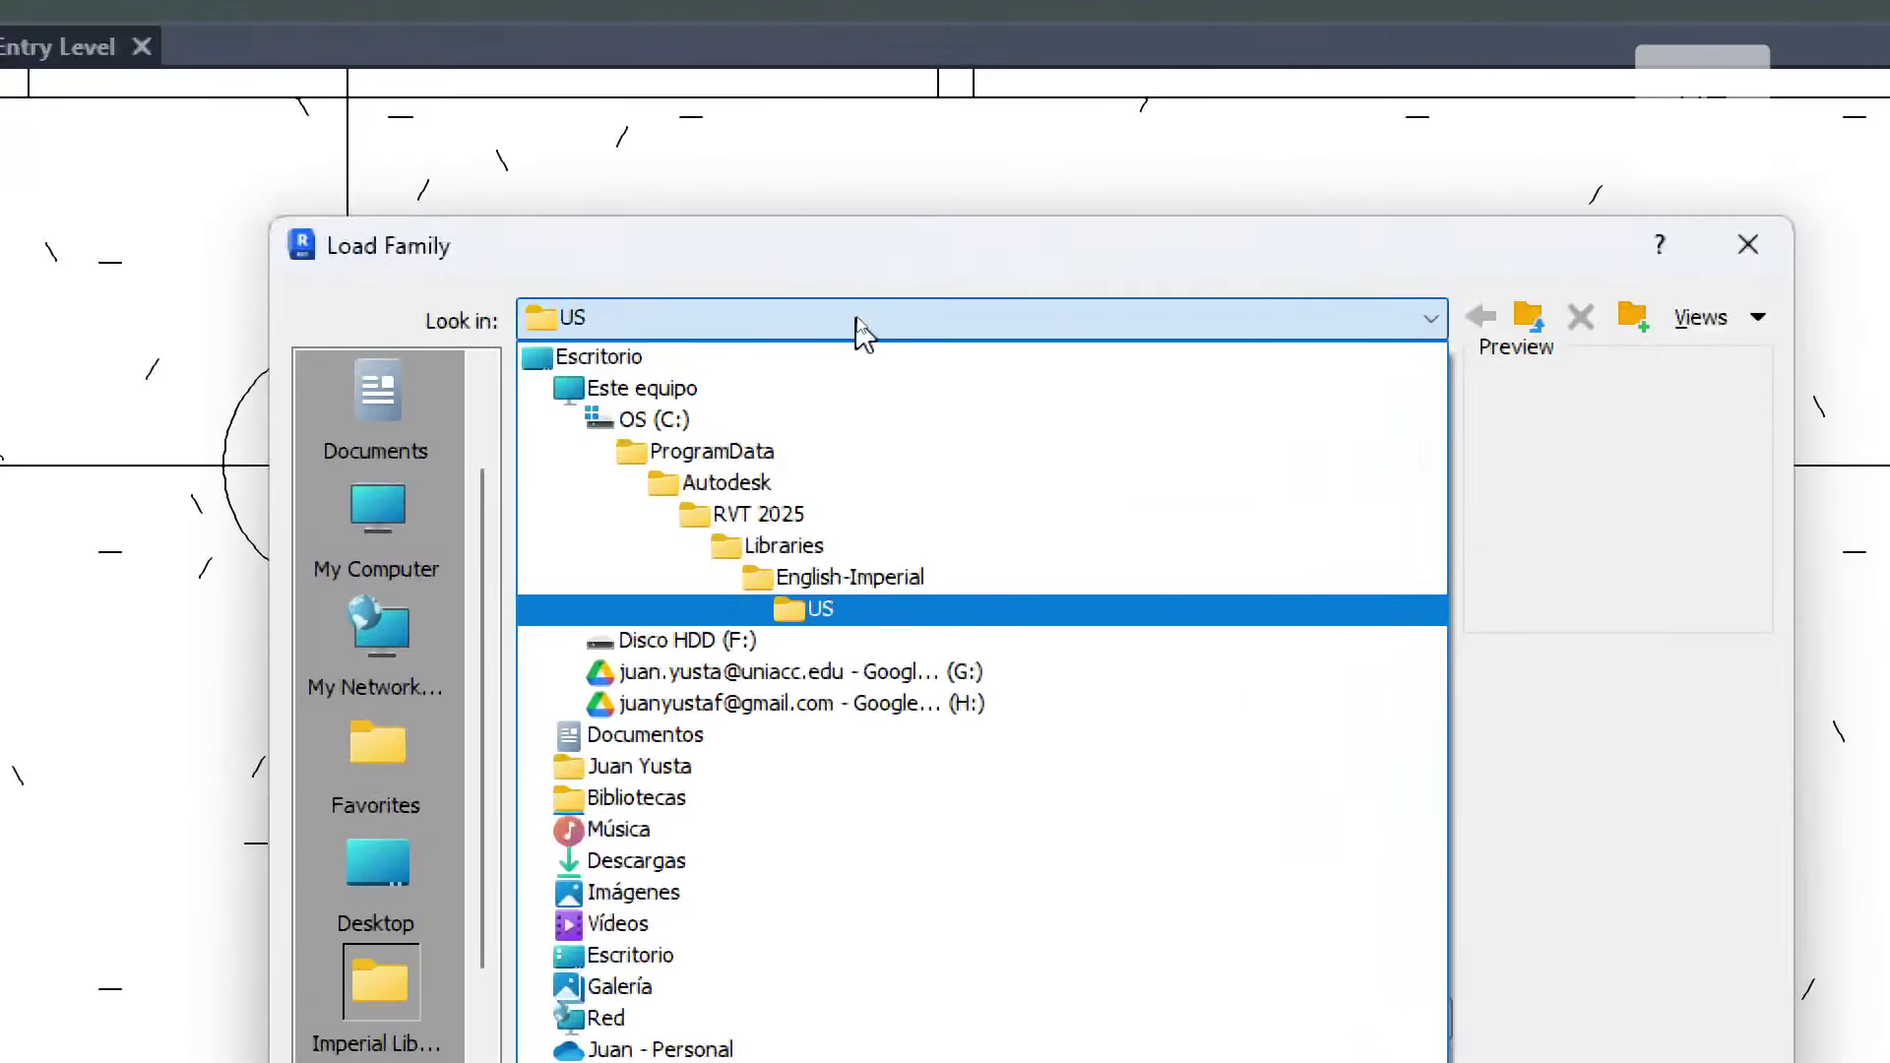
pyautogui.click(858, 321)
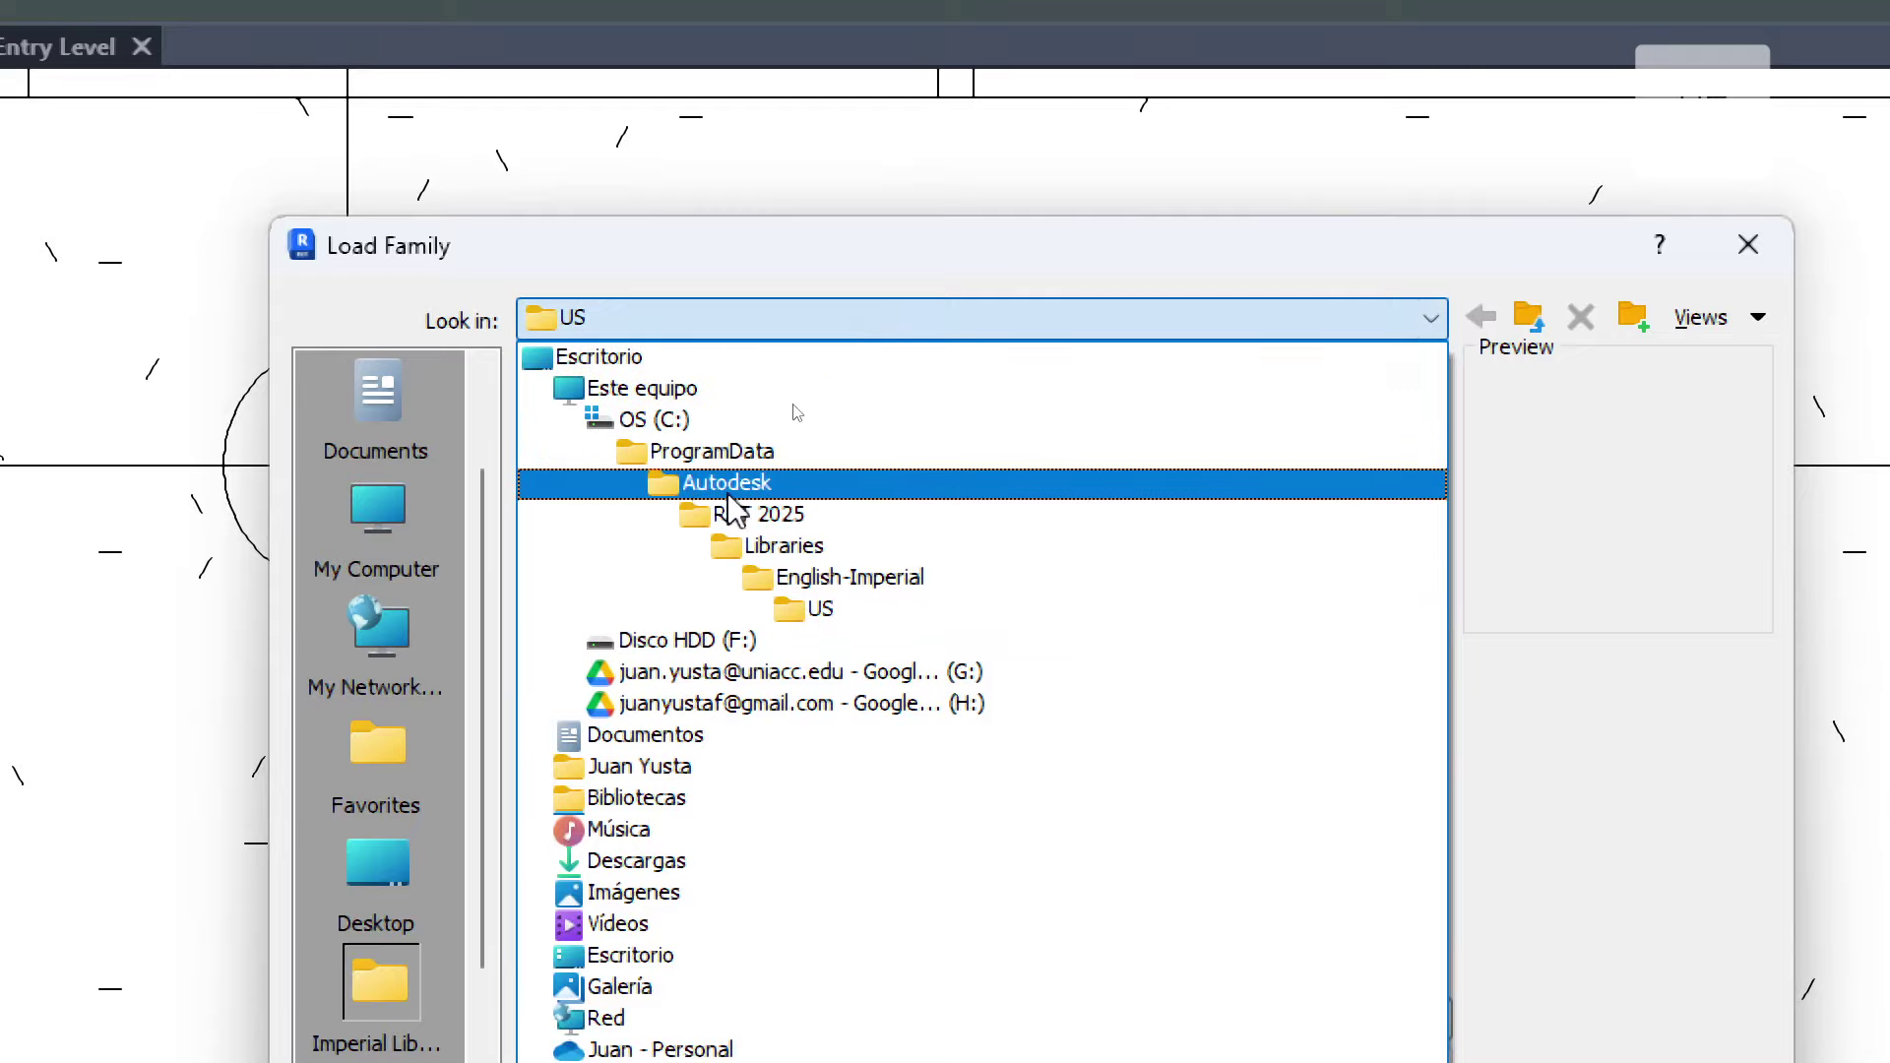
pyautogui.click(786, 546)
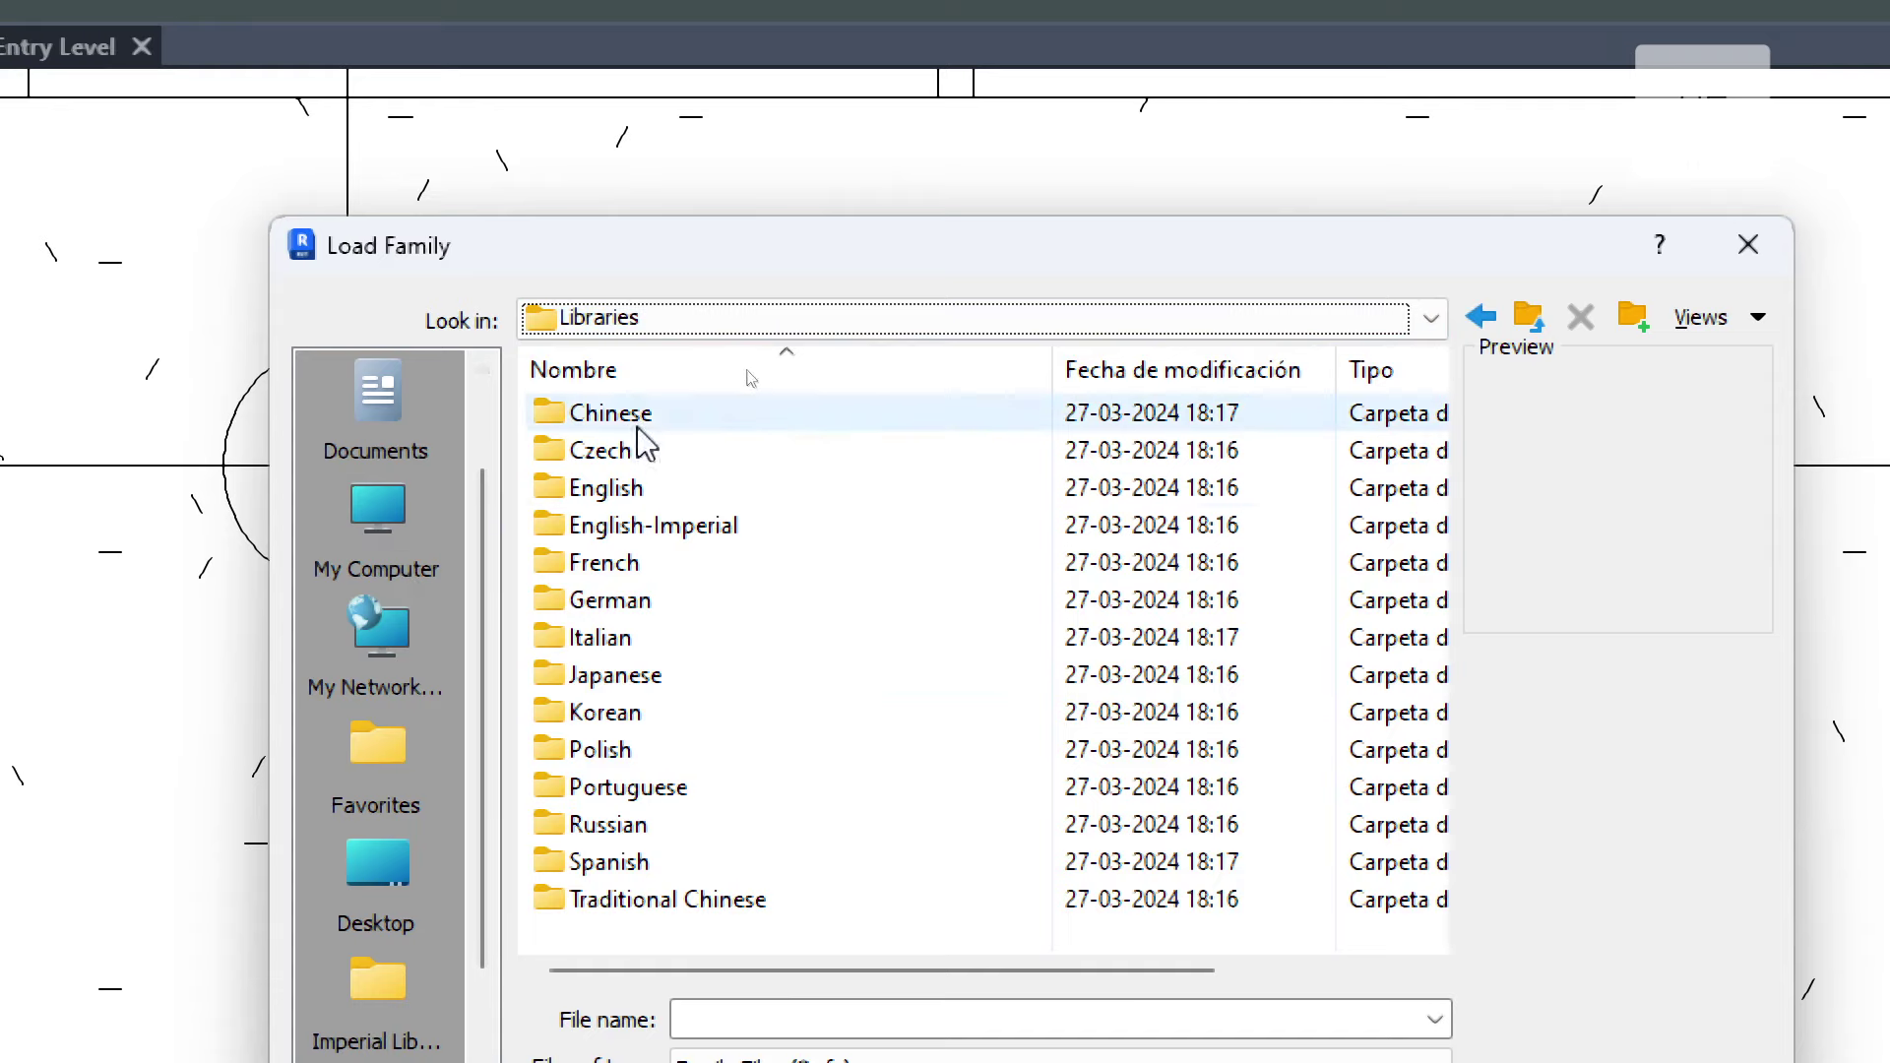
pyautogui.doubleClick(588, 488)
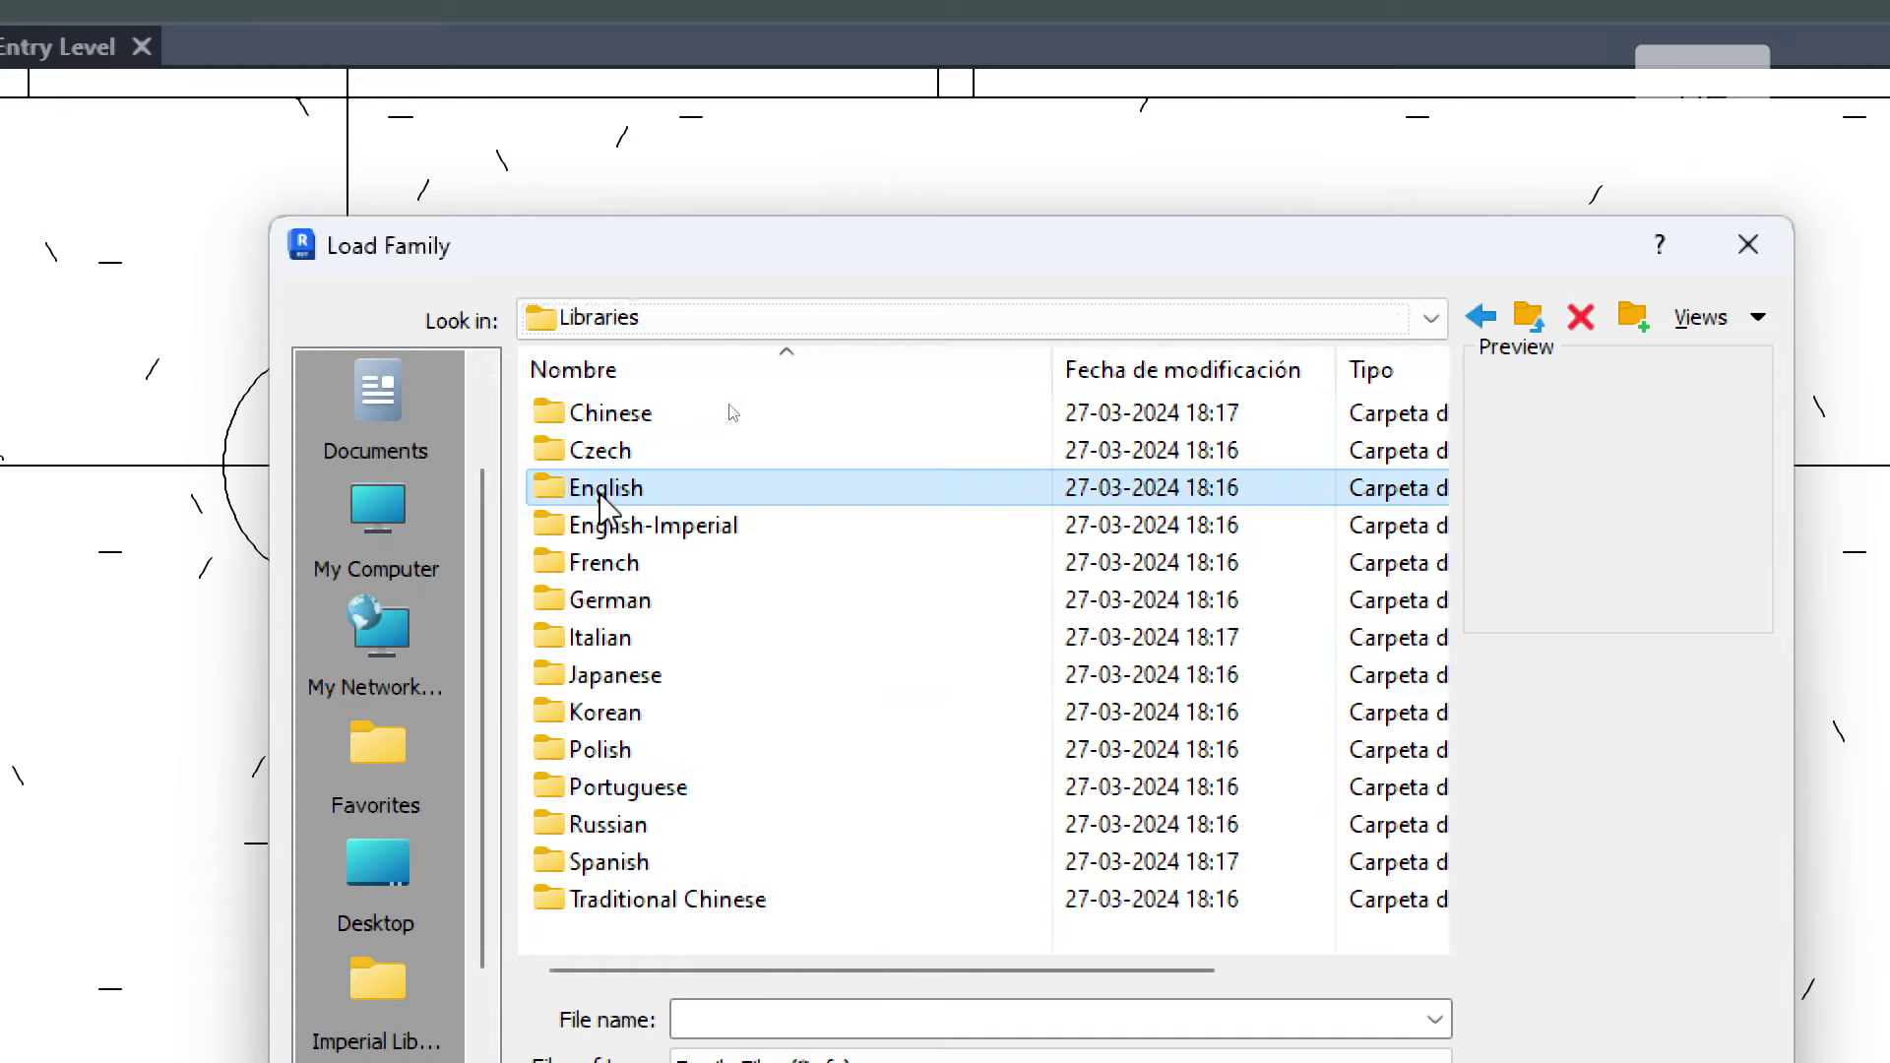
pyautogui.click(594, 412)
pyautogui.doubleClick(594, 414)
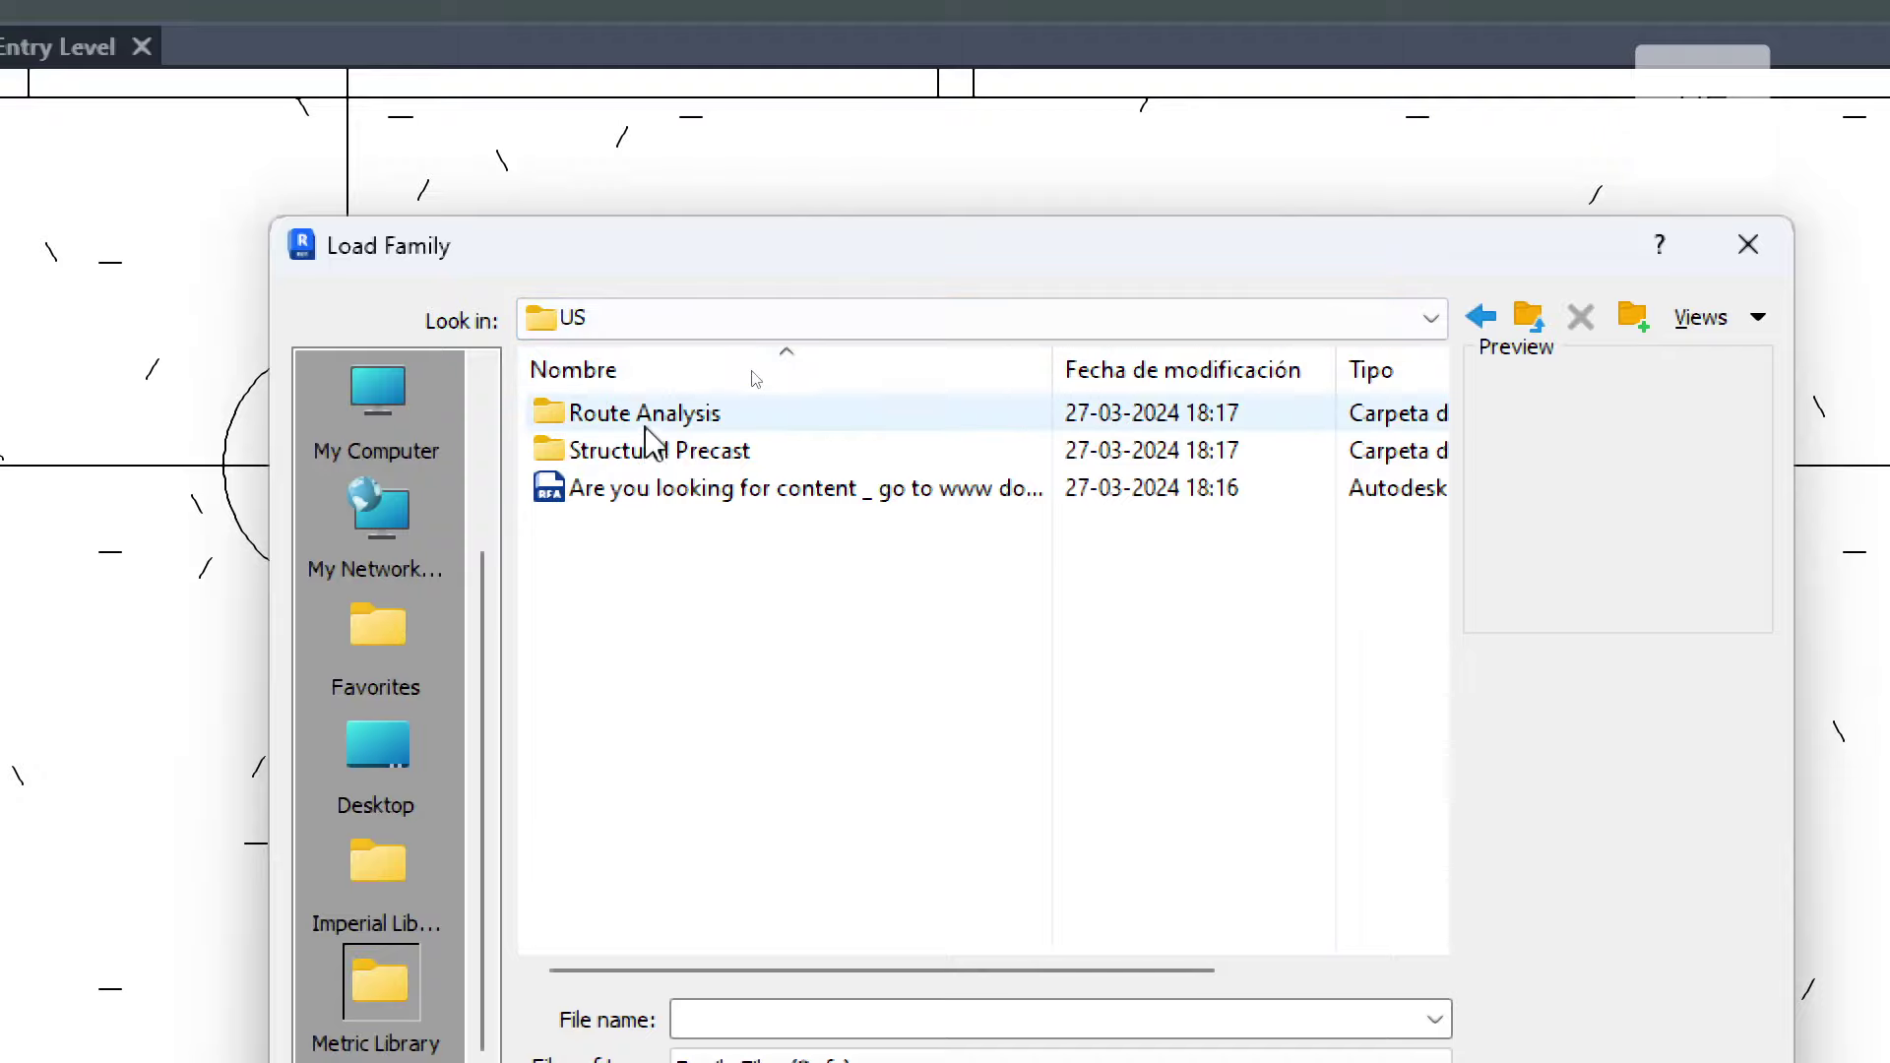
pyautogui.doubleClick(640, 413)
pyautogui.click(1091, 419)
pyautogui.click(1014, 453)
# Go back up to the Autodesk folder and select the RVT 2024 folder
pyautogui.click(1527, 317)
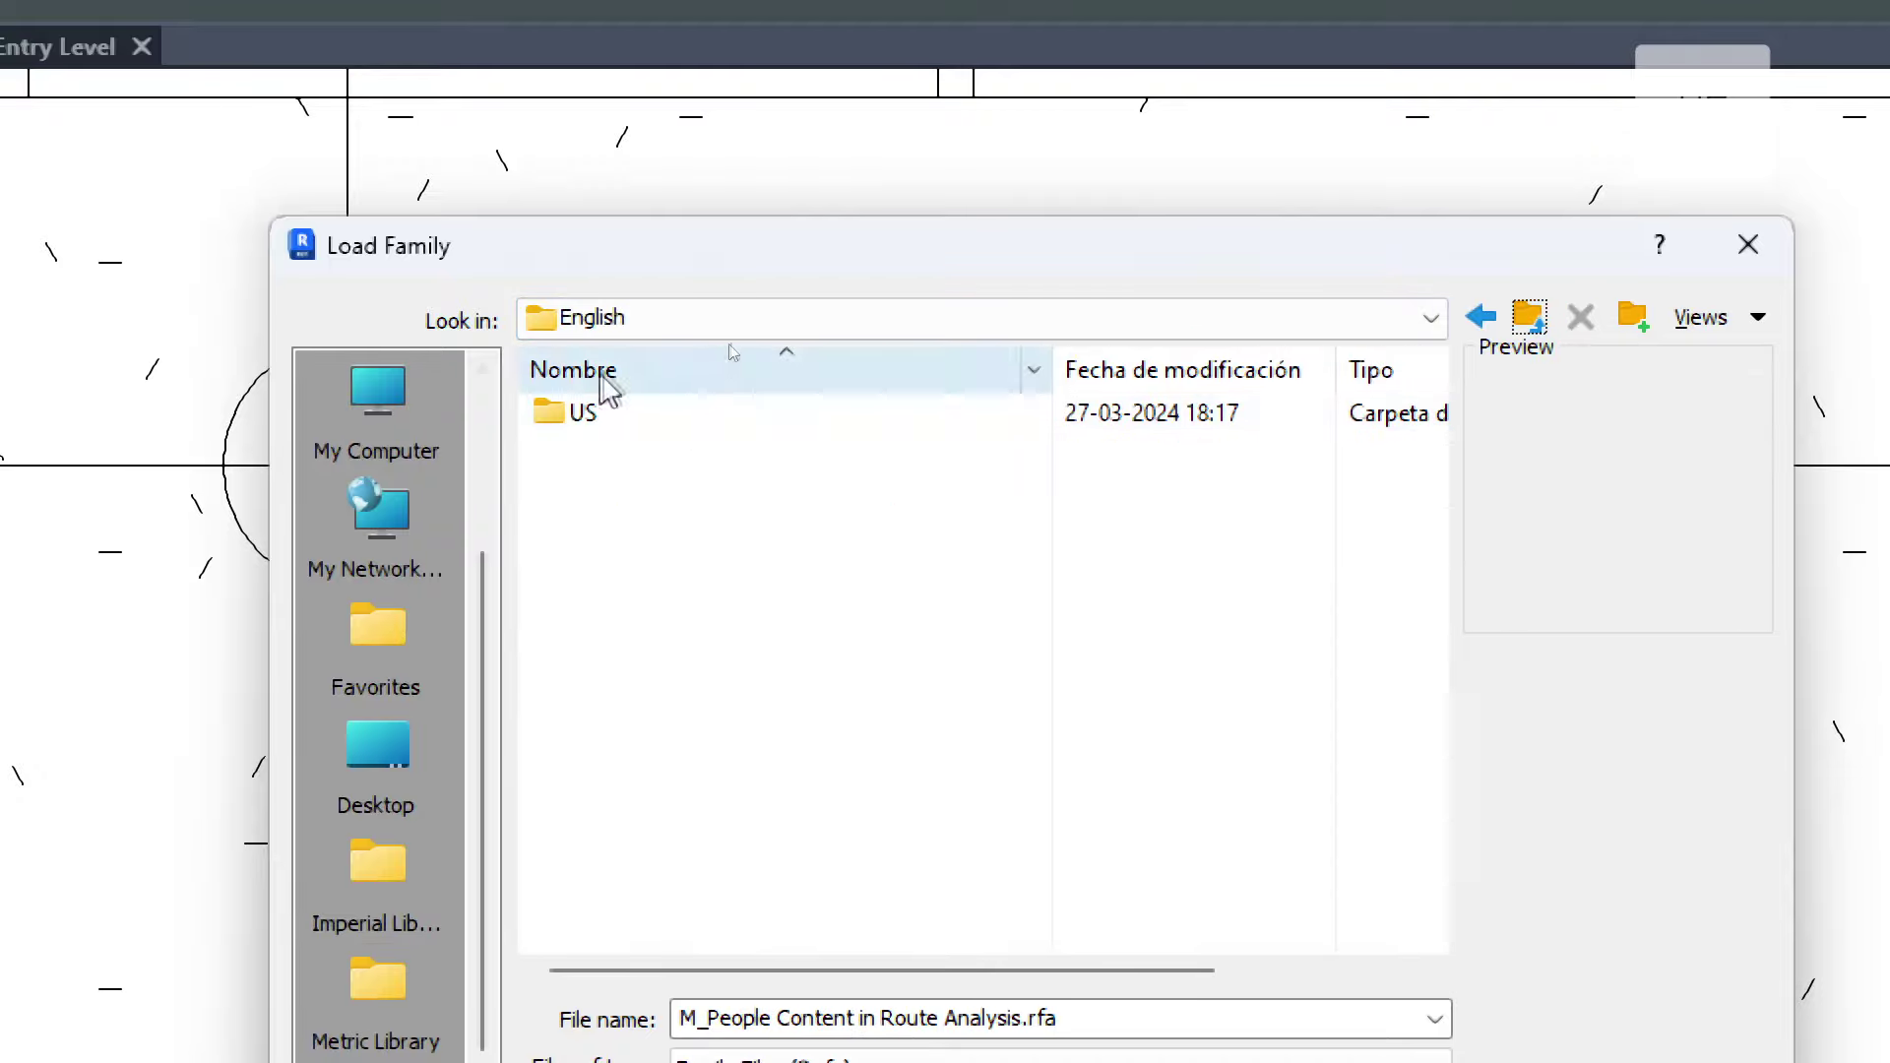
pyautogui.click(1521, 313)
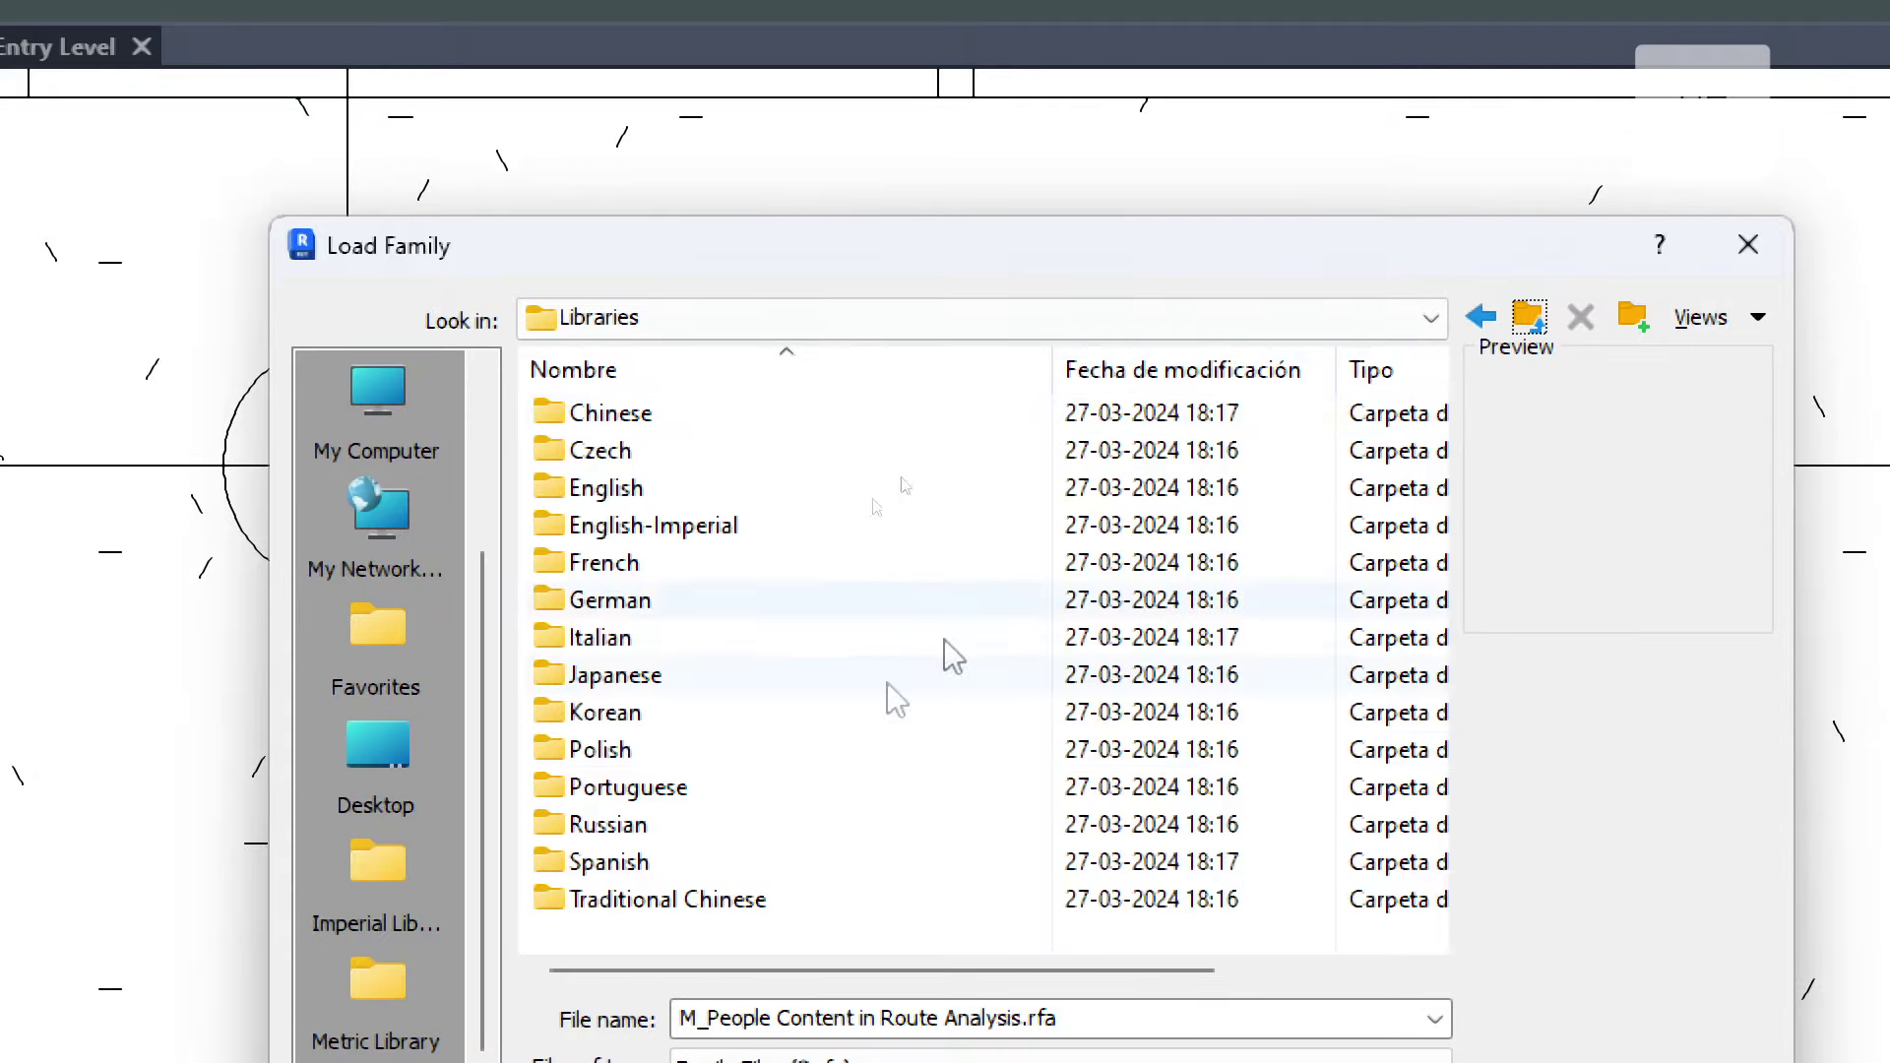
pyautogui.hscroll(3, 906, 689)
pyautogui.hscroll(-3, 899, 669)
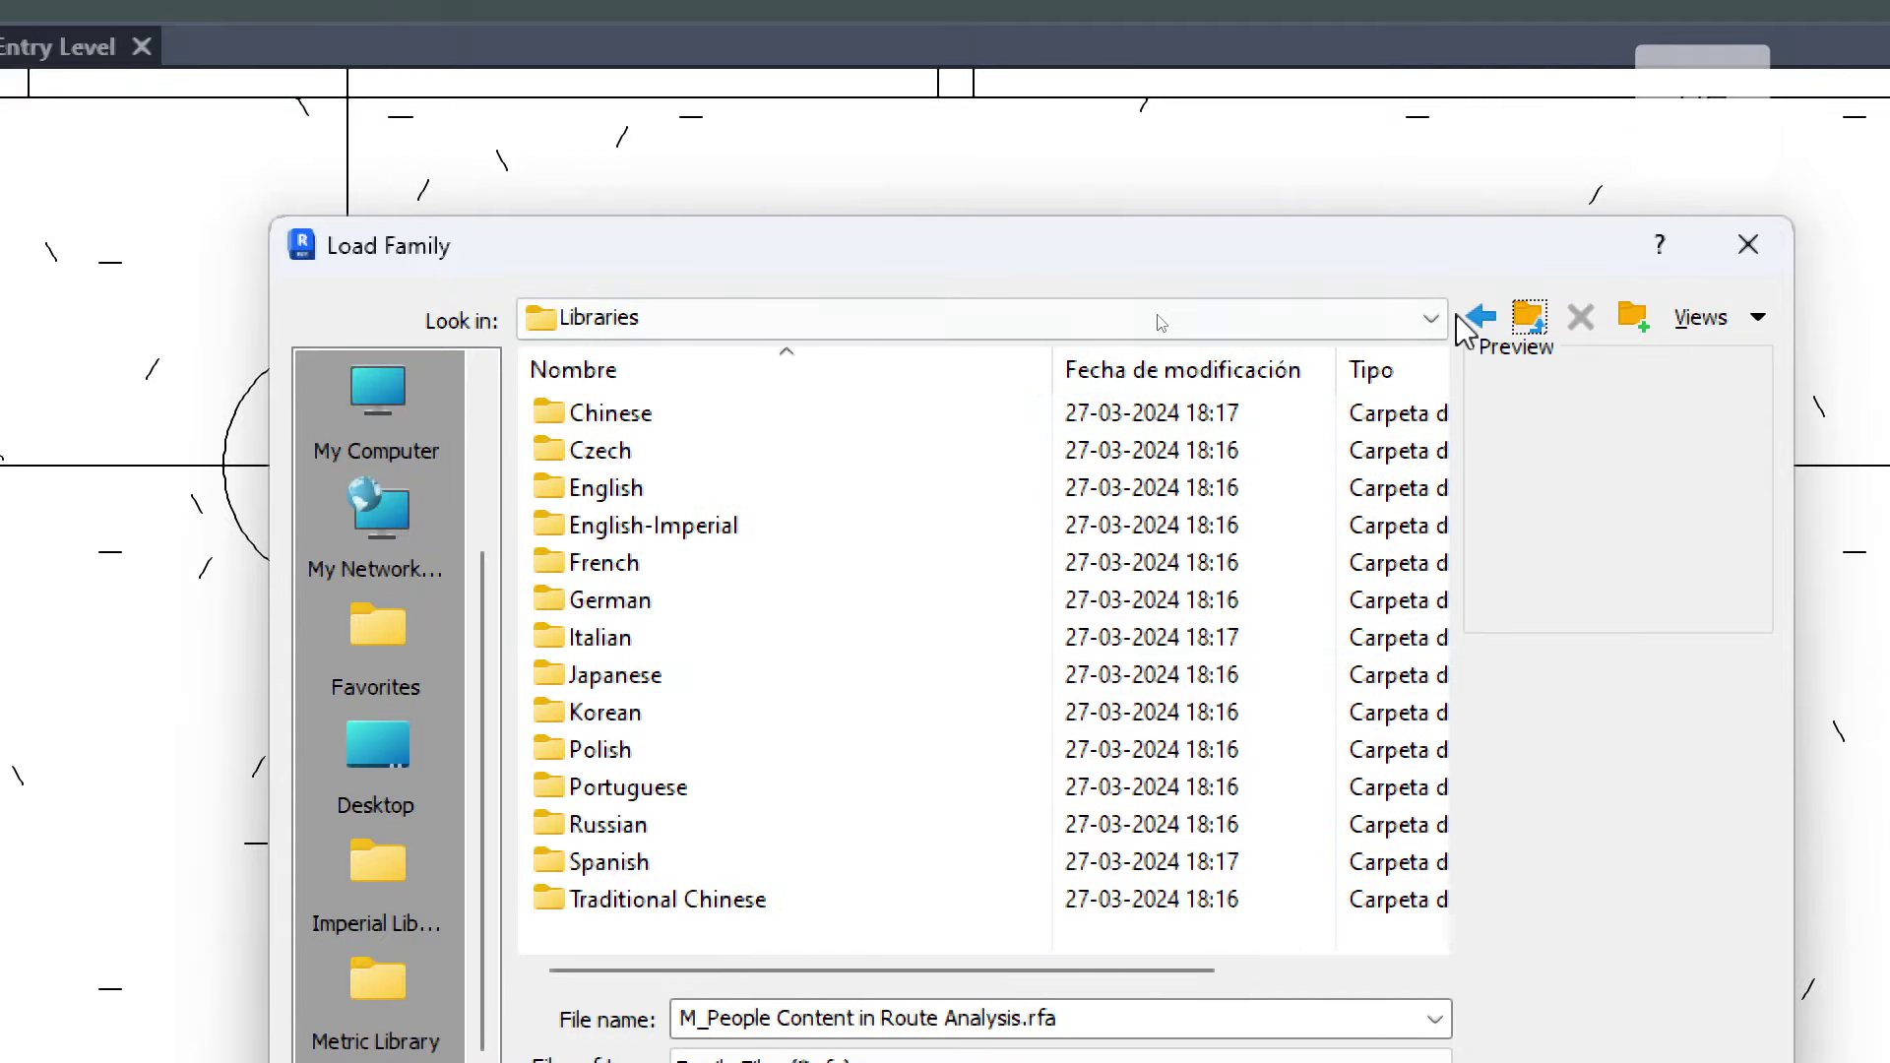
pyautogui.click(1538, 313)
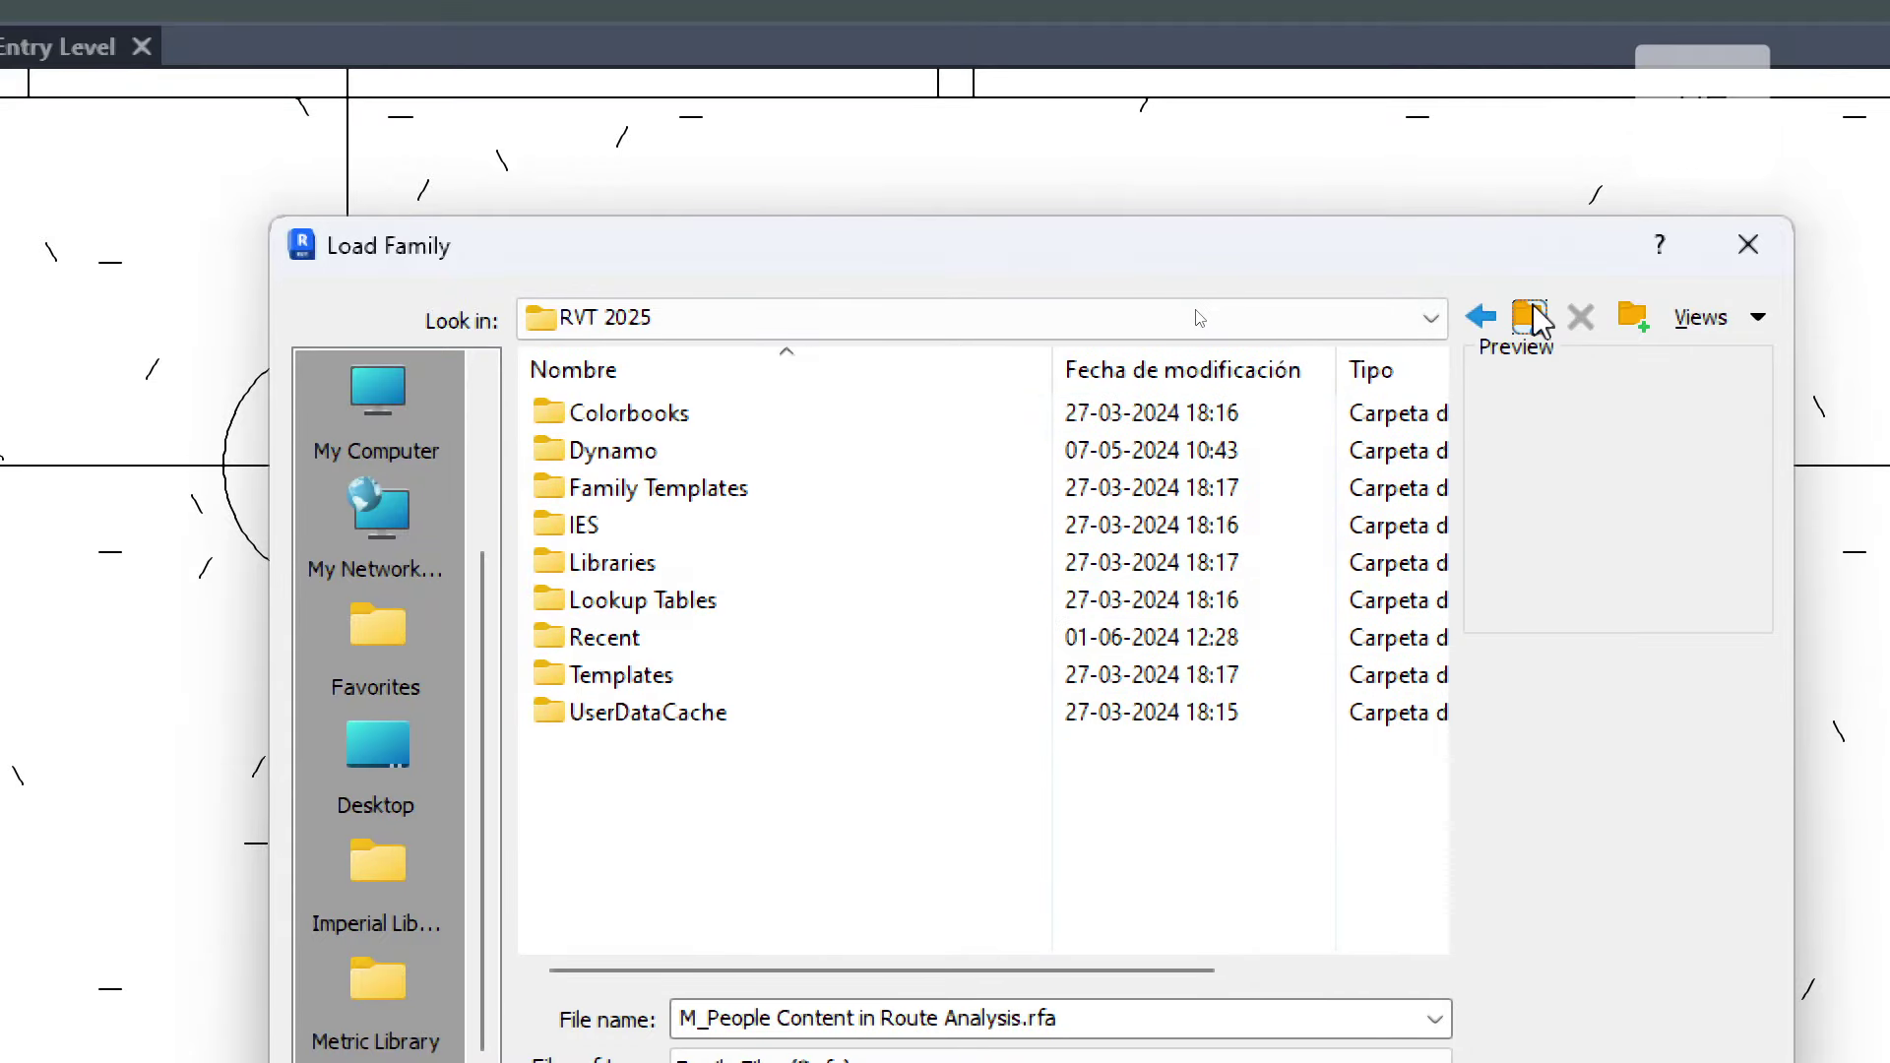
pyautogui.click(1533, 315)
pyautogui.scroll(-3, 802, 709)
pyautogui.scroll(-1, 808, 726)
pyautogui.scroll(-4, 806, 728)
pyautogui.scroll(-3, 818, 726)
pyautogui.scroll(-2, 819, 738)
pyautogui.scroll(-3, 781, 835)
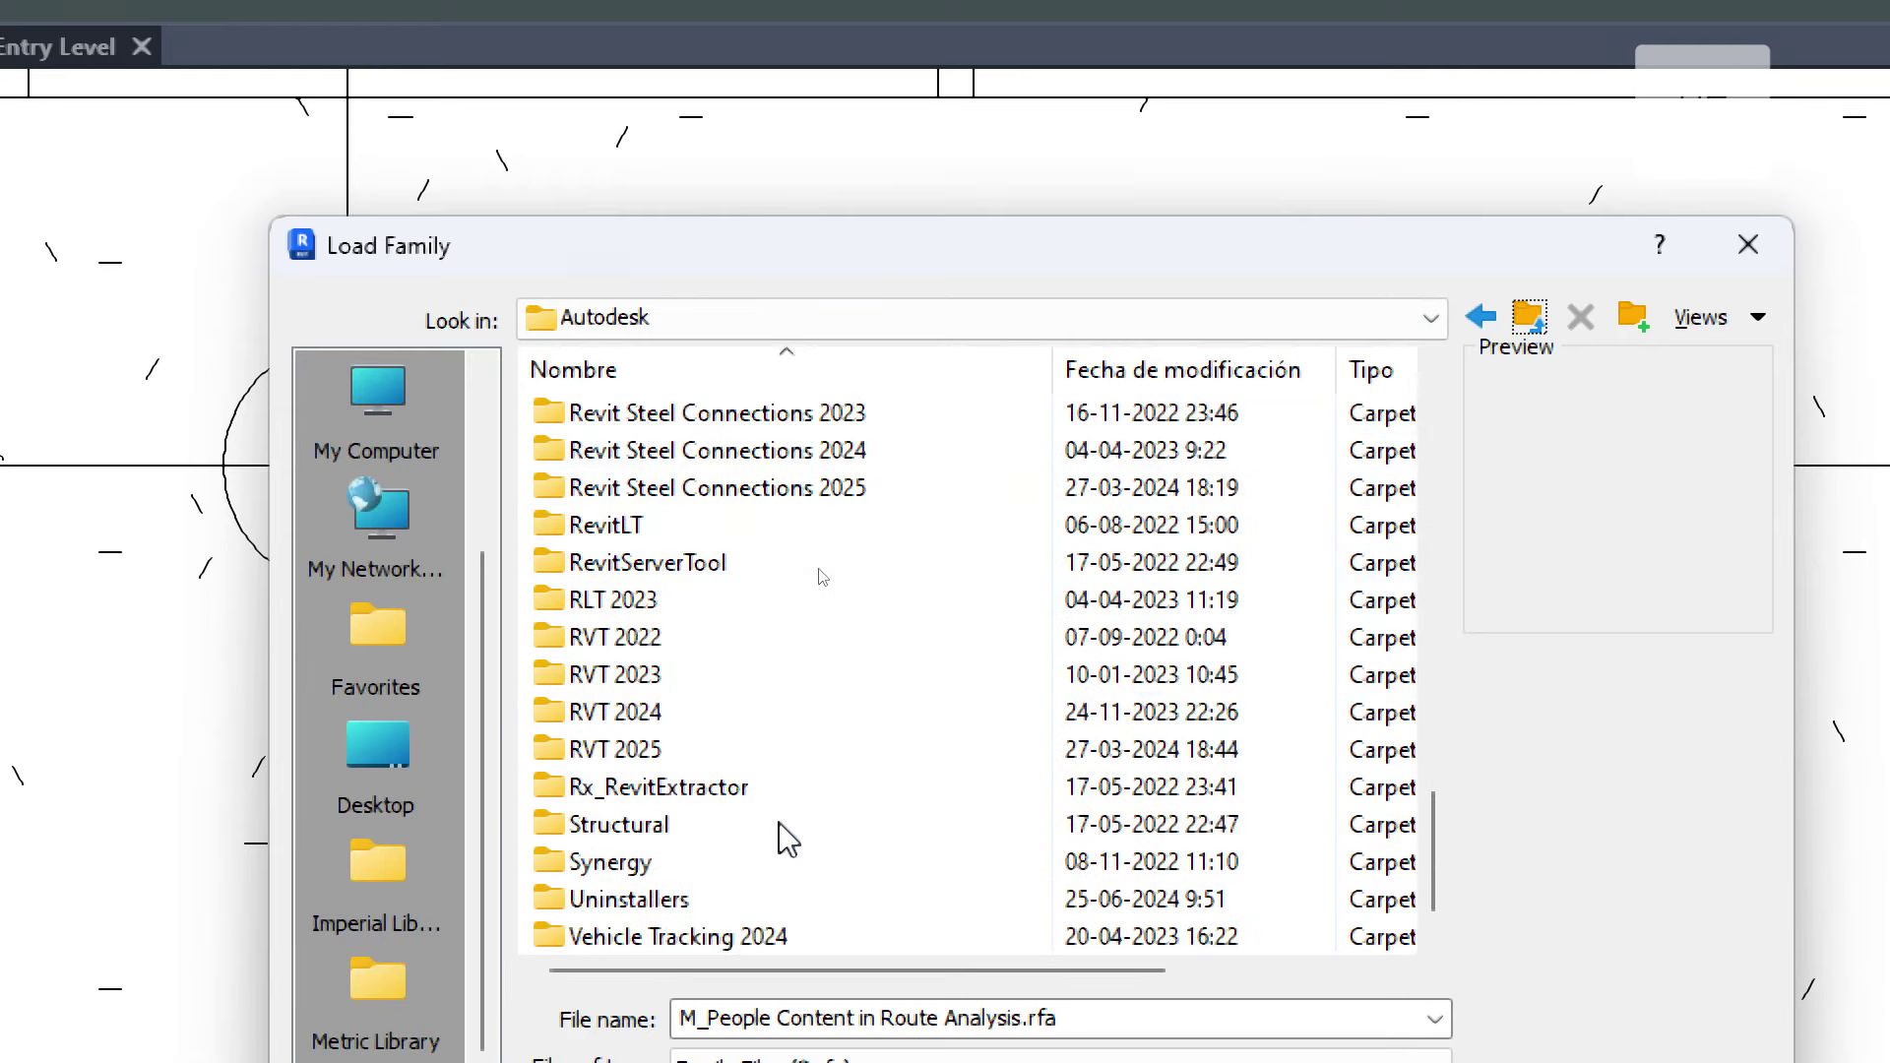
pyautogui.click(651, 712)
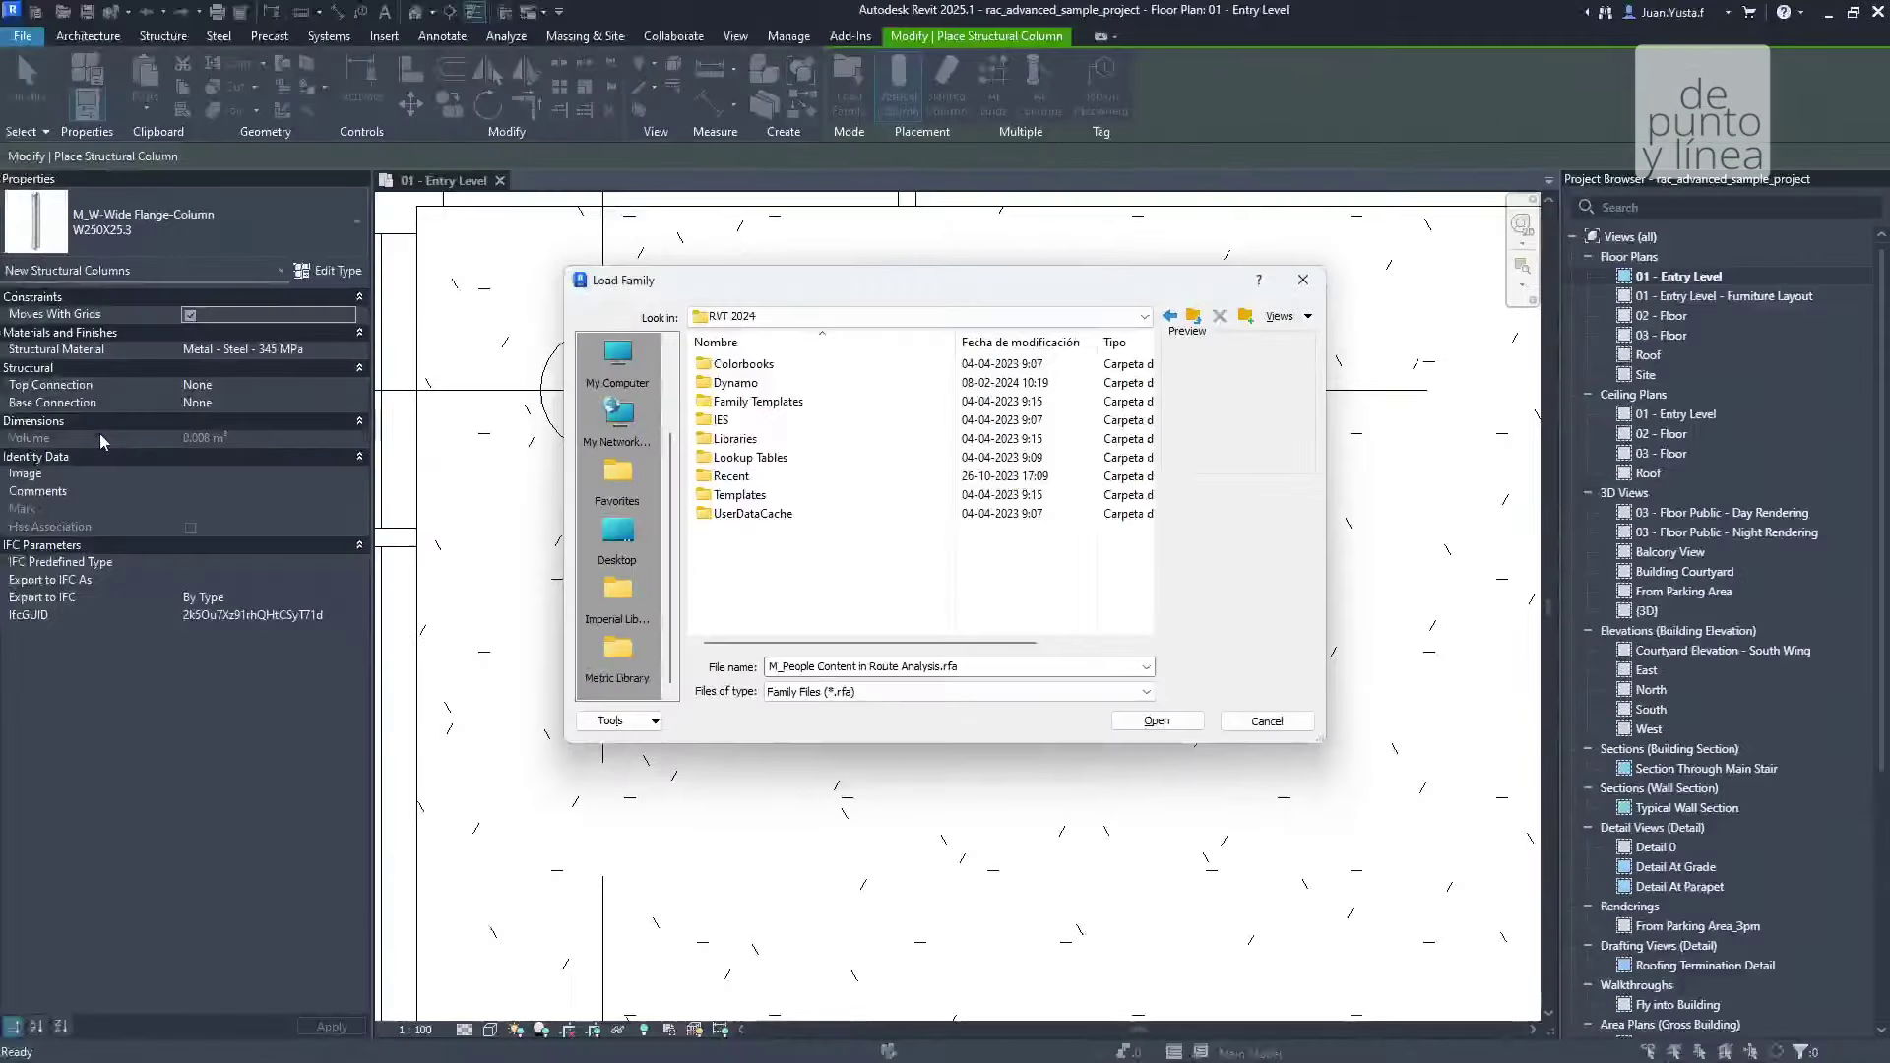
# Open RVT 2024 > English > US and step through its category folders from Annotations
pyautogui.doubleClick(734, 439)
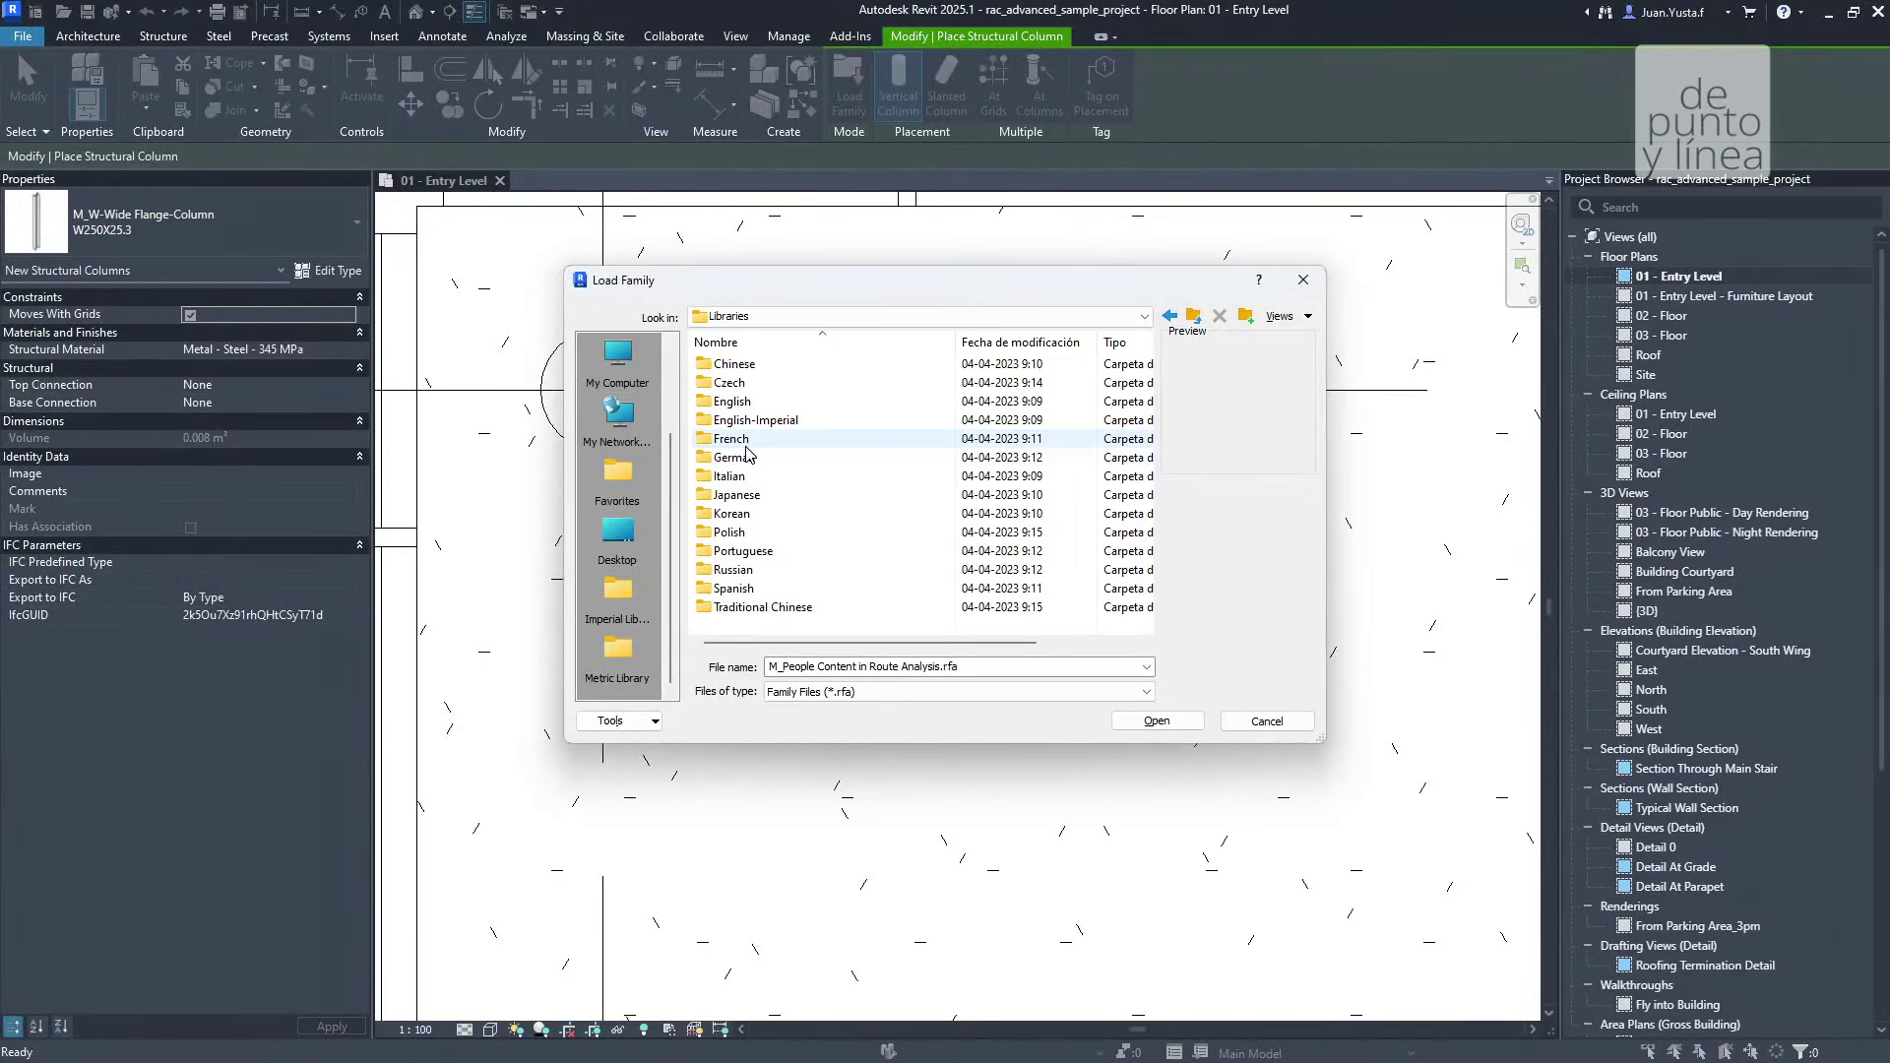
pyautogui.doubleClick(730, 402)
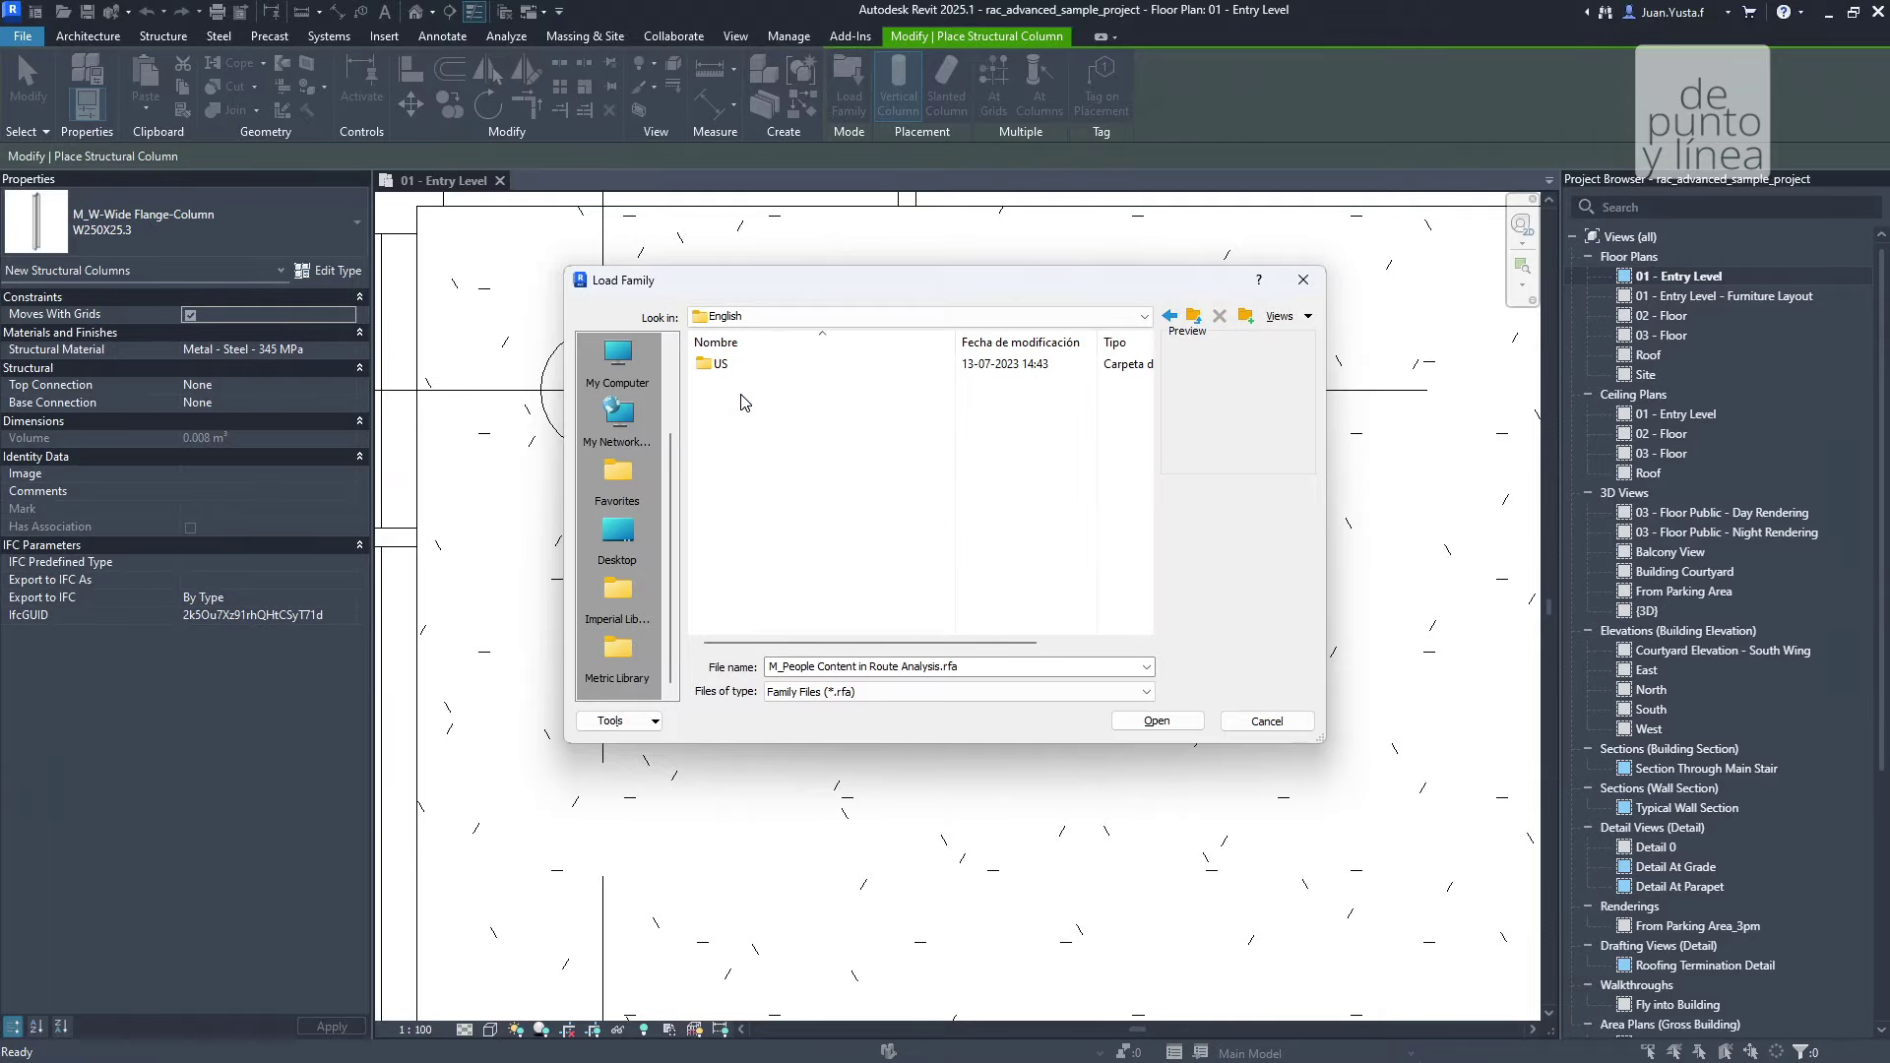
pyautogui.doubleClick(730, 368)
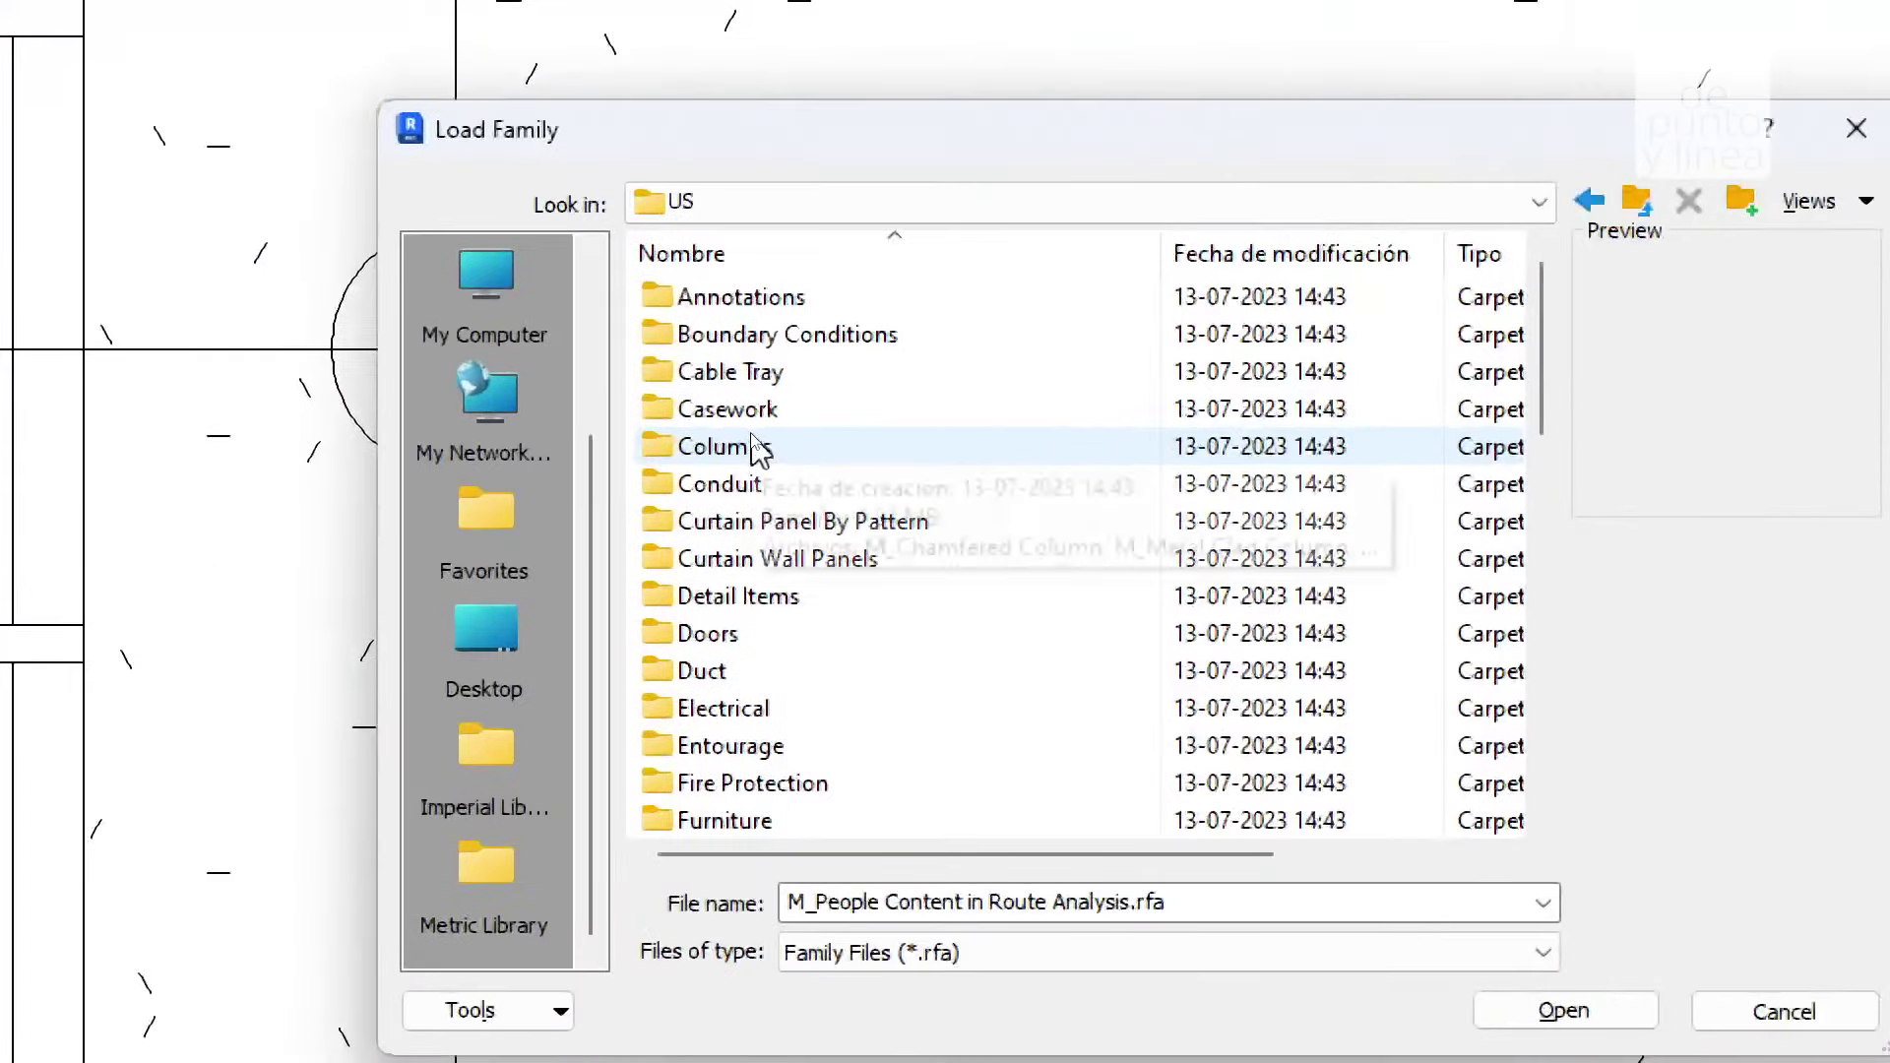
pyautogui.scroll(-4, 749, 377)
pyautogui.scroll(-7, 745, 317)
pyautogui.scroll(6, 847, 640)
pyautogui.scroll(4, 945, 630)
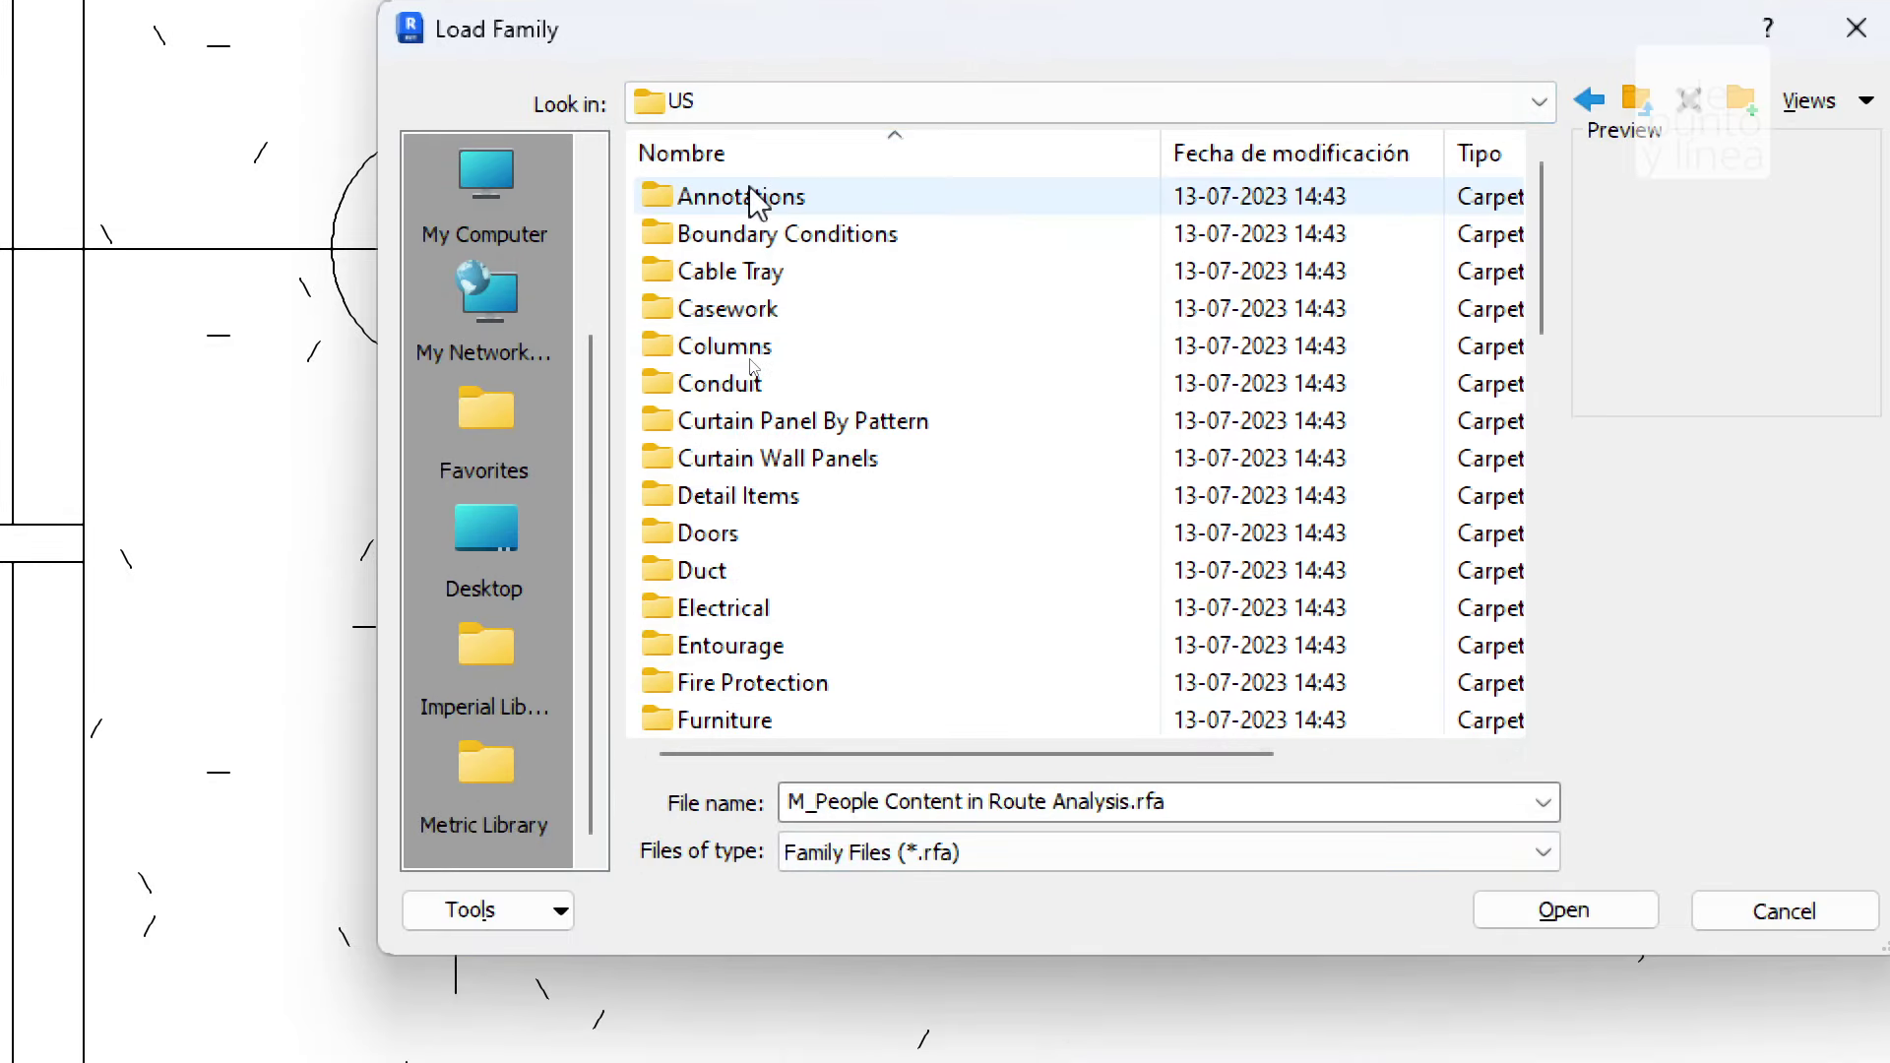
pyautogui.click(761, 195)
pyautogui.press('Down')
pyautogui.press('Down')
pyautogui.press('Down')
pyautogui.press('Down')
pyautogui.press('Down')
pyautogui.press('Down')
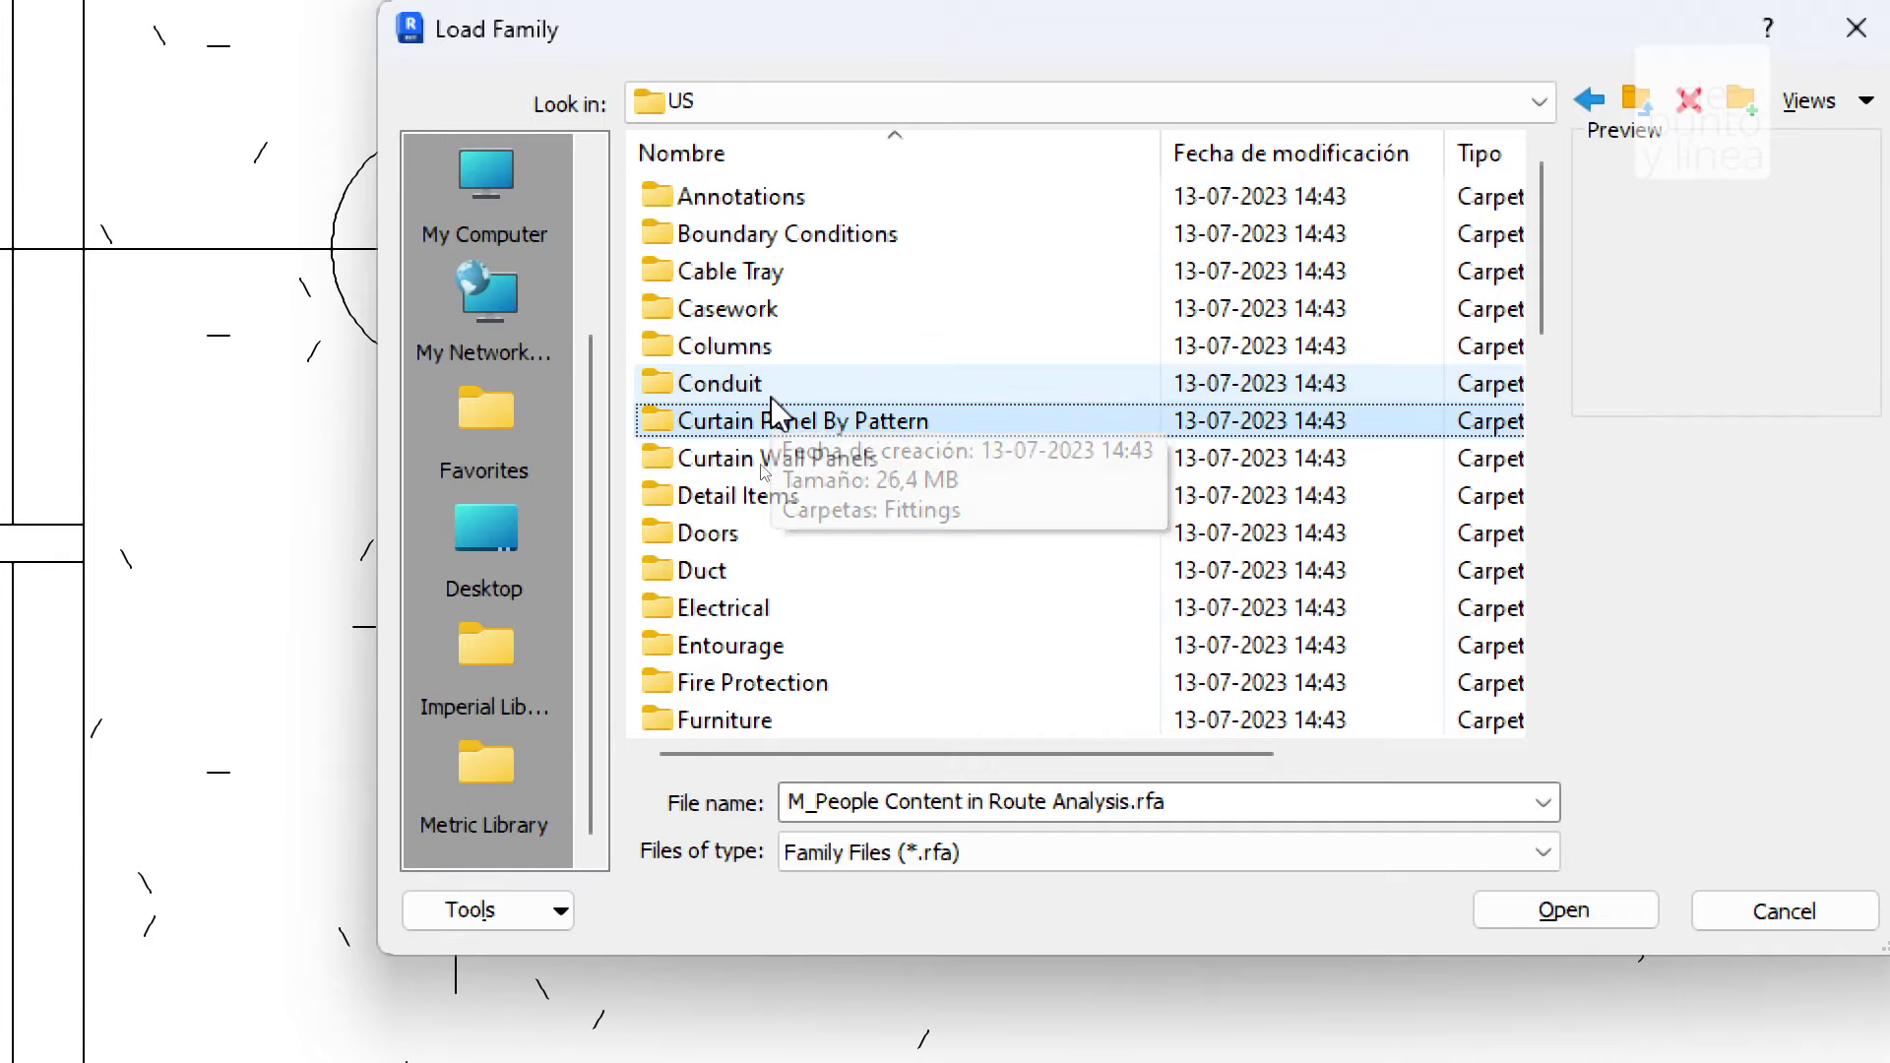
pyautogui.press('Down')
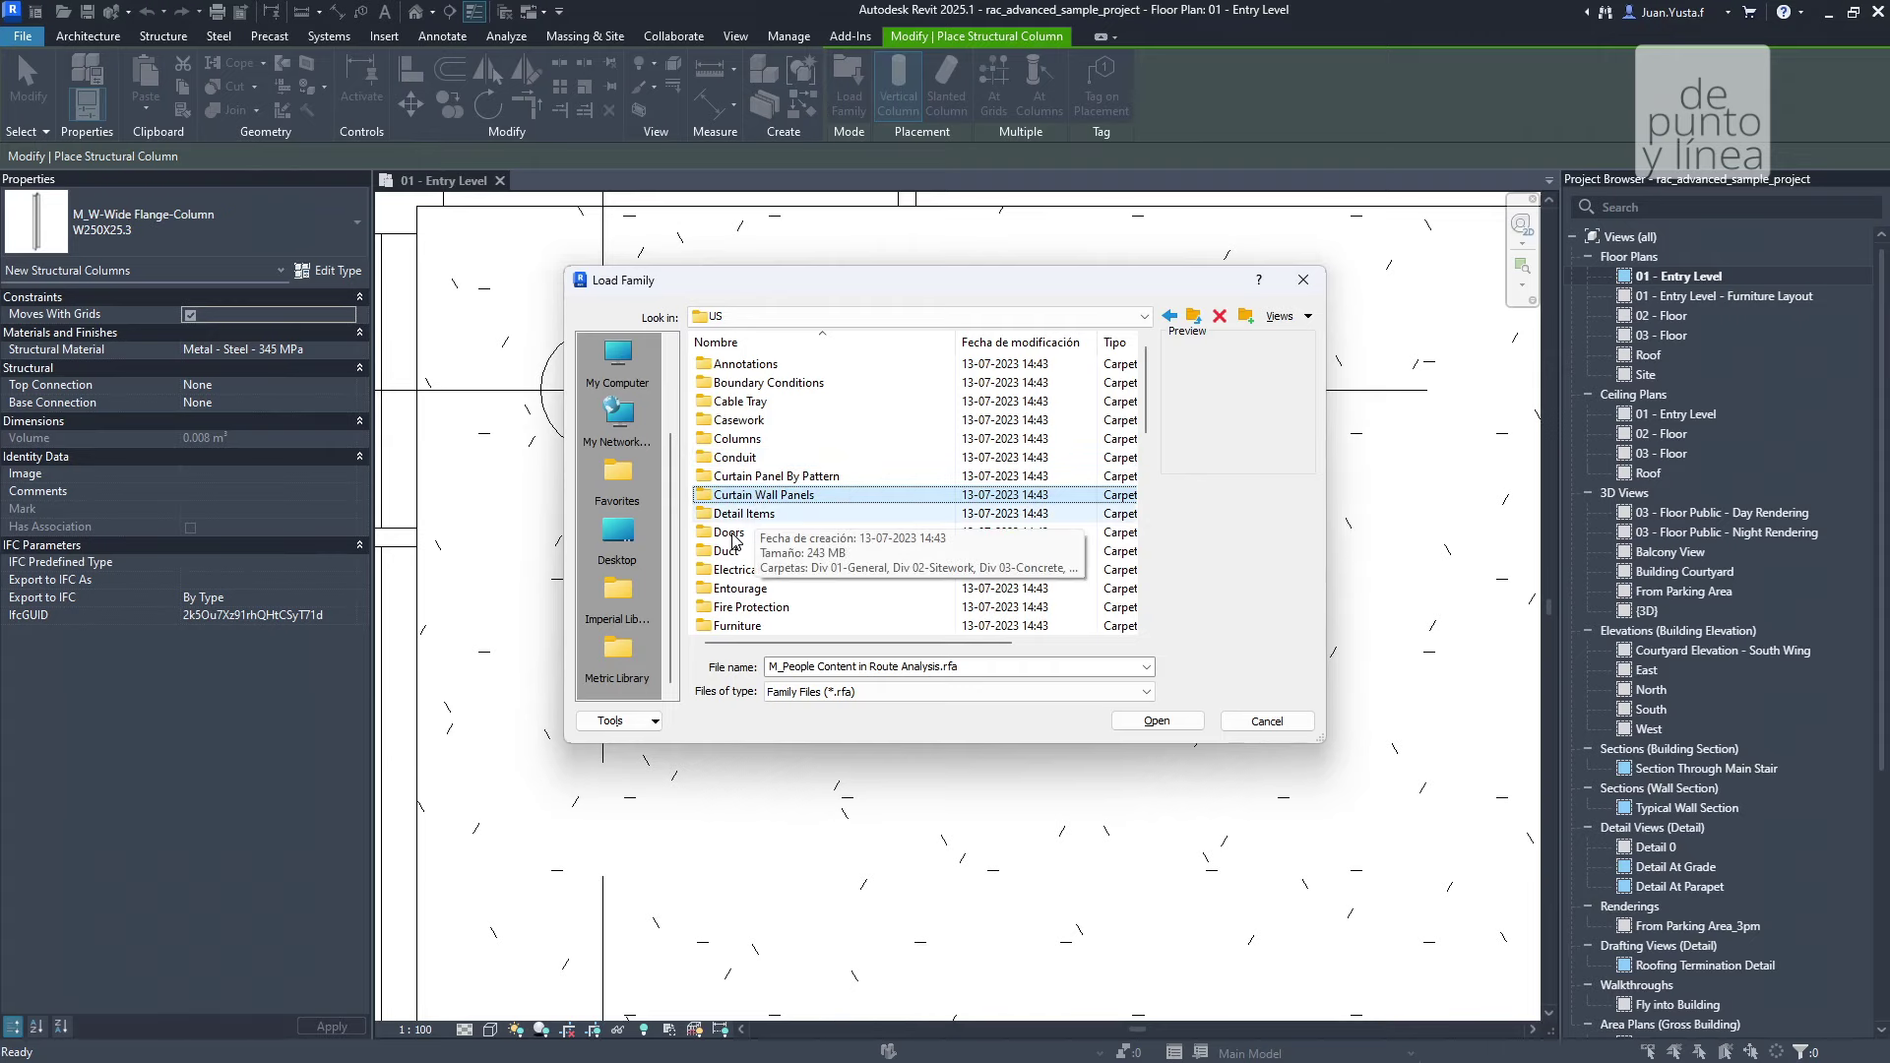
# Select M_Door-Double-Flush_Panel-Double-Acting.rfa in Doors as the file name, then return to US
pyautogui.doubleClick(733, 533)
pyautogui.click(777, 422)
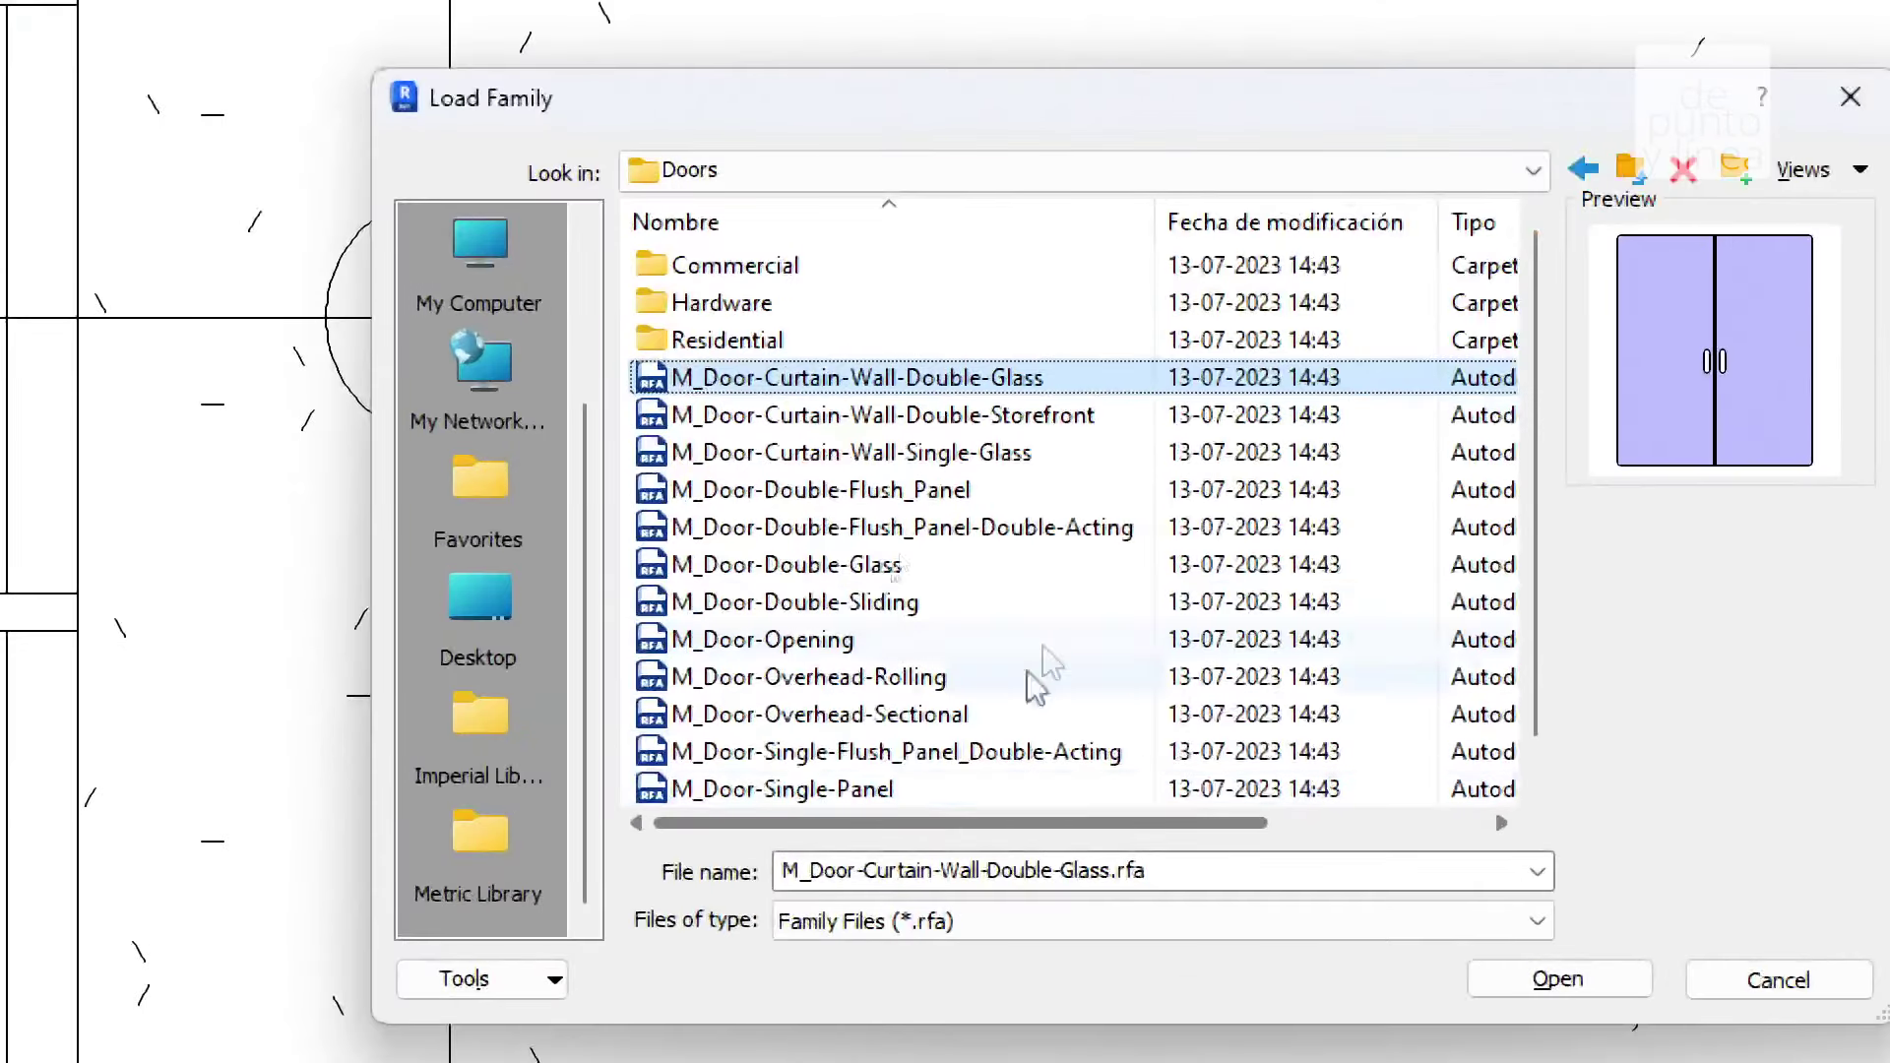
pyautogui.click(907, 502)
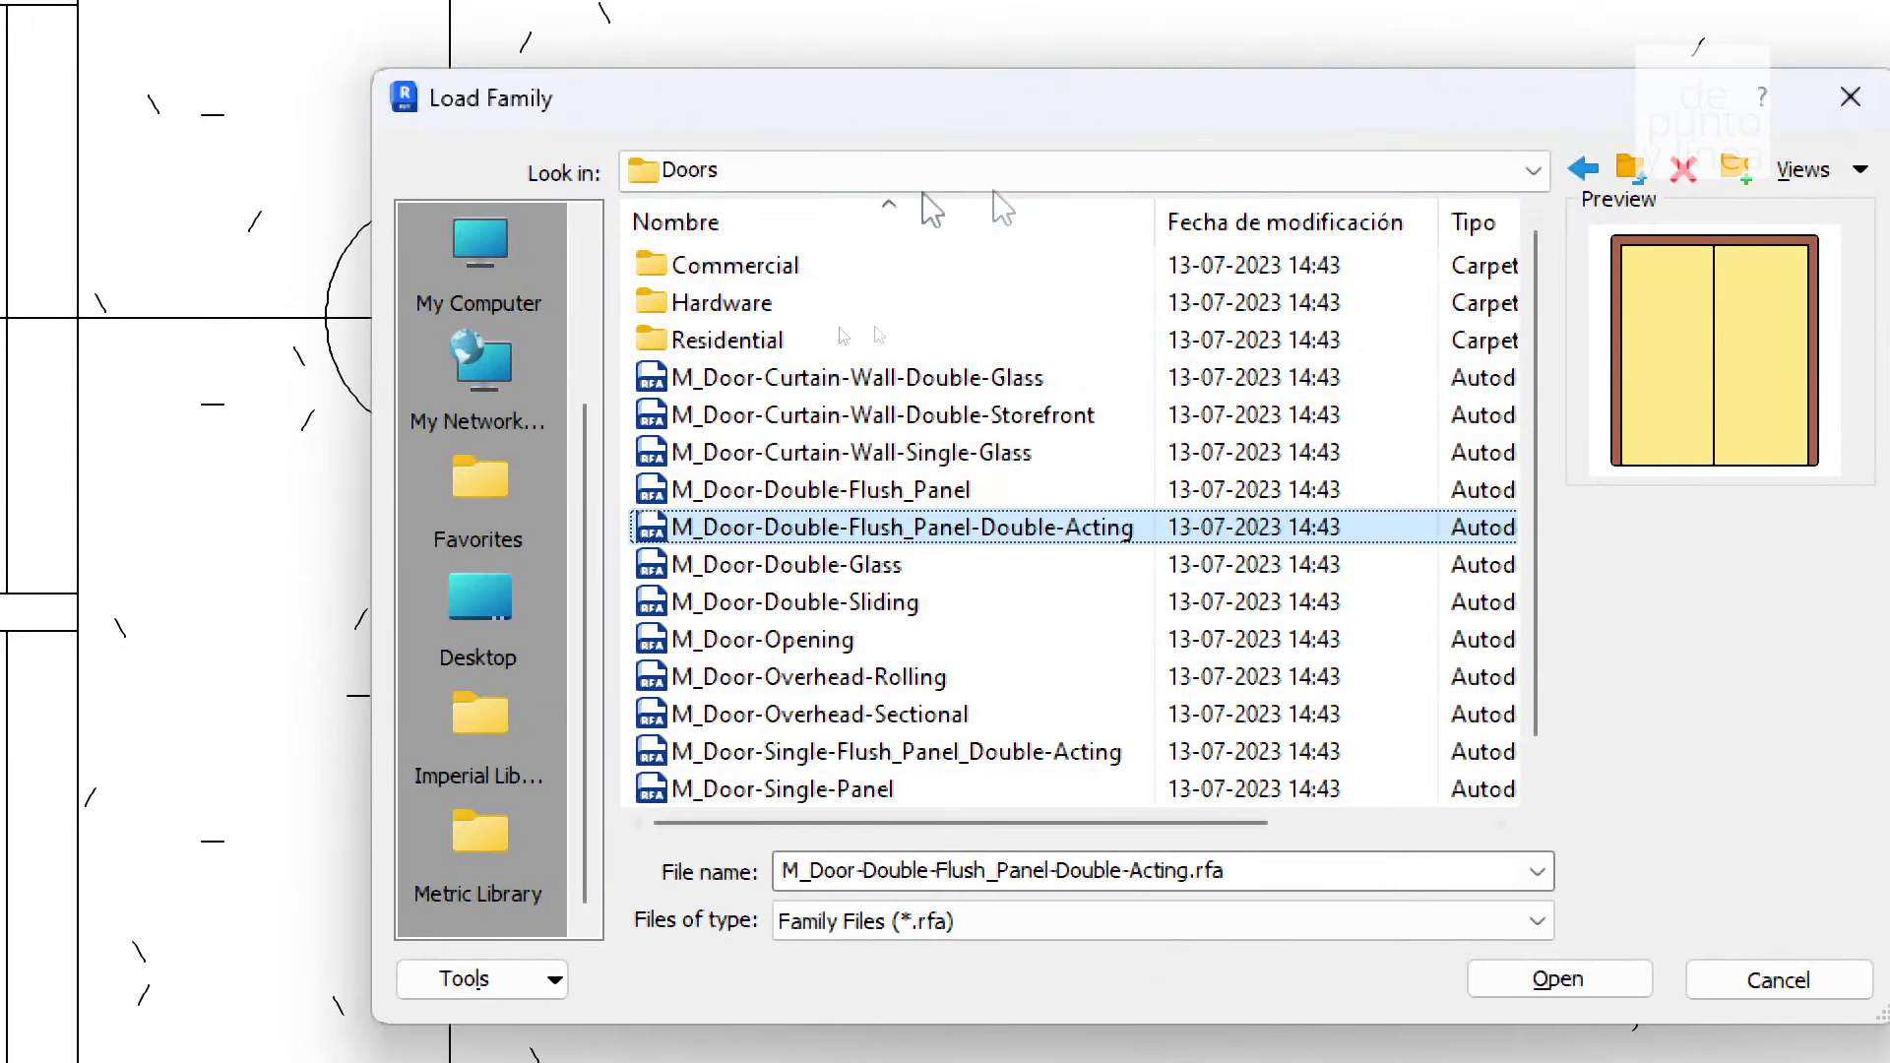
pyautogui.click(1221, 873)
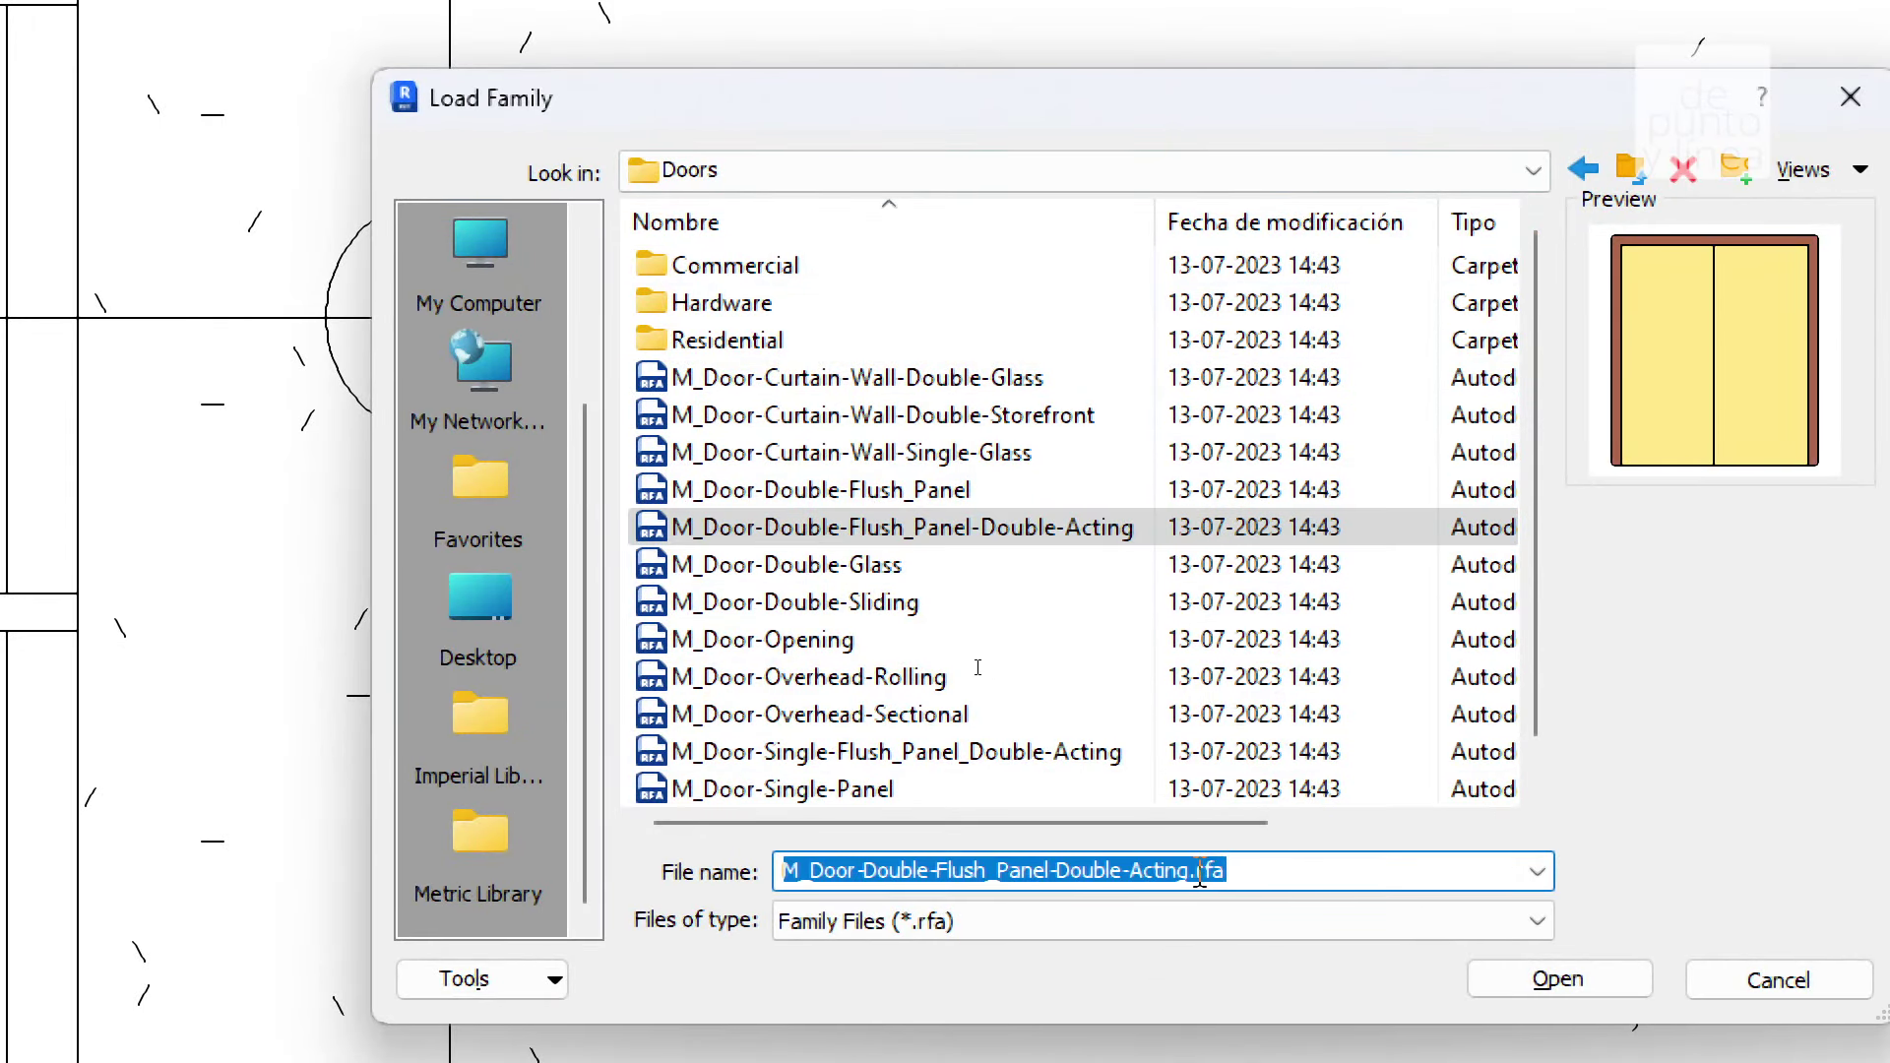
pyautogui.moveTo(1200, 874); pyautogui.dragTo(1266, 877)
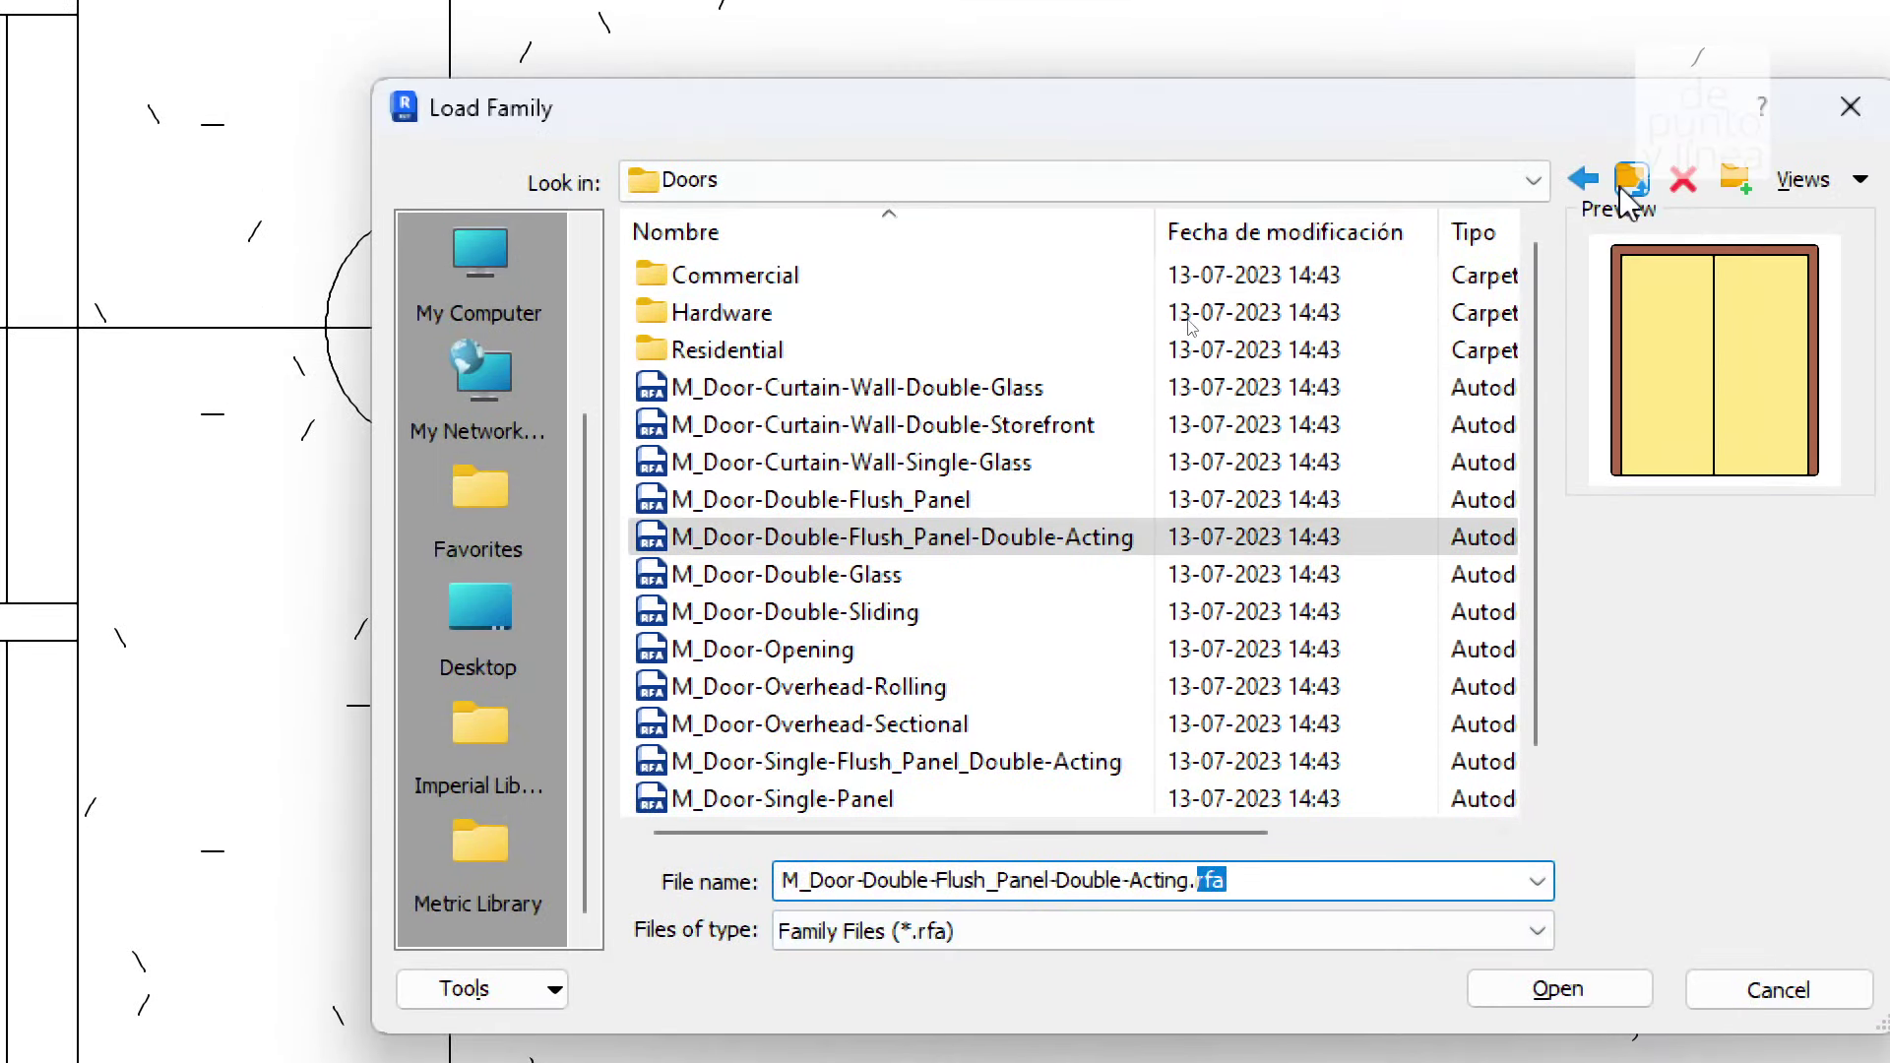
pyautogui.click(1631, 181)
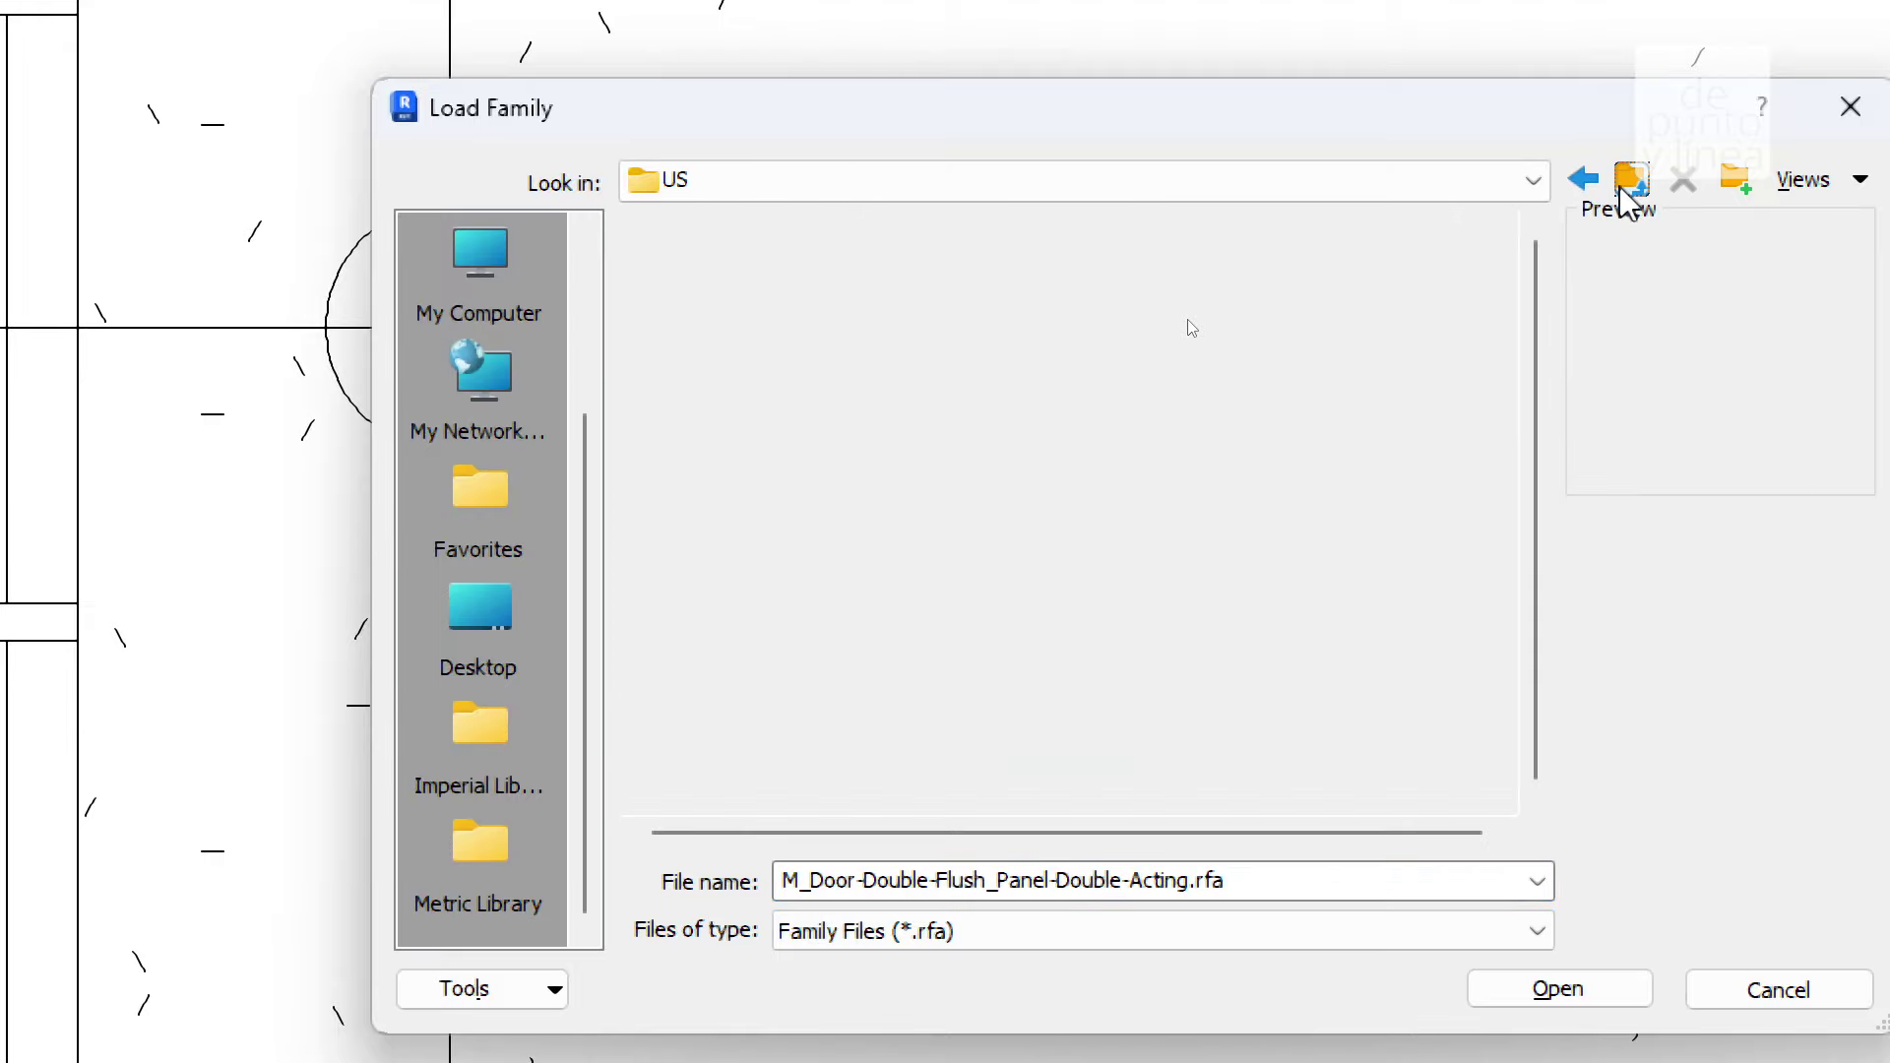
# Browse Structural Columns > Wood and open M_Timber-Column.rfa for loading
pyautogui.scroll(-4, 995, 658)
pyautogui.scroll(-5, 984, 679)
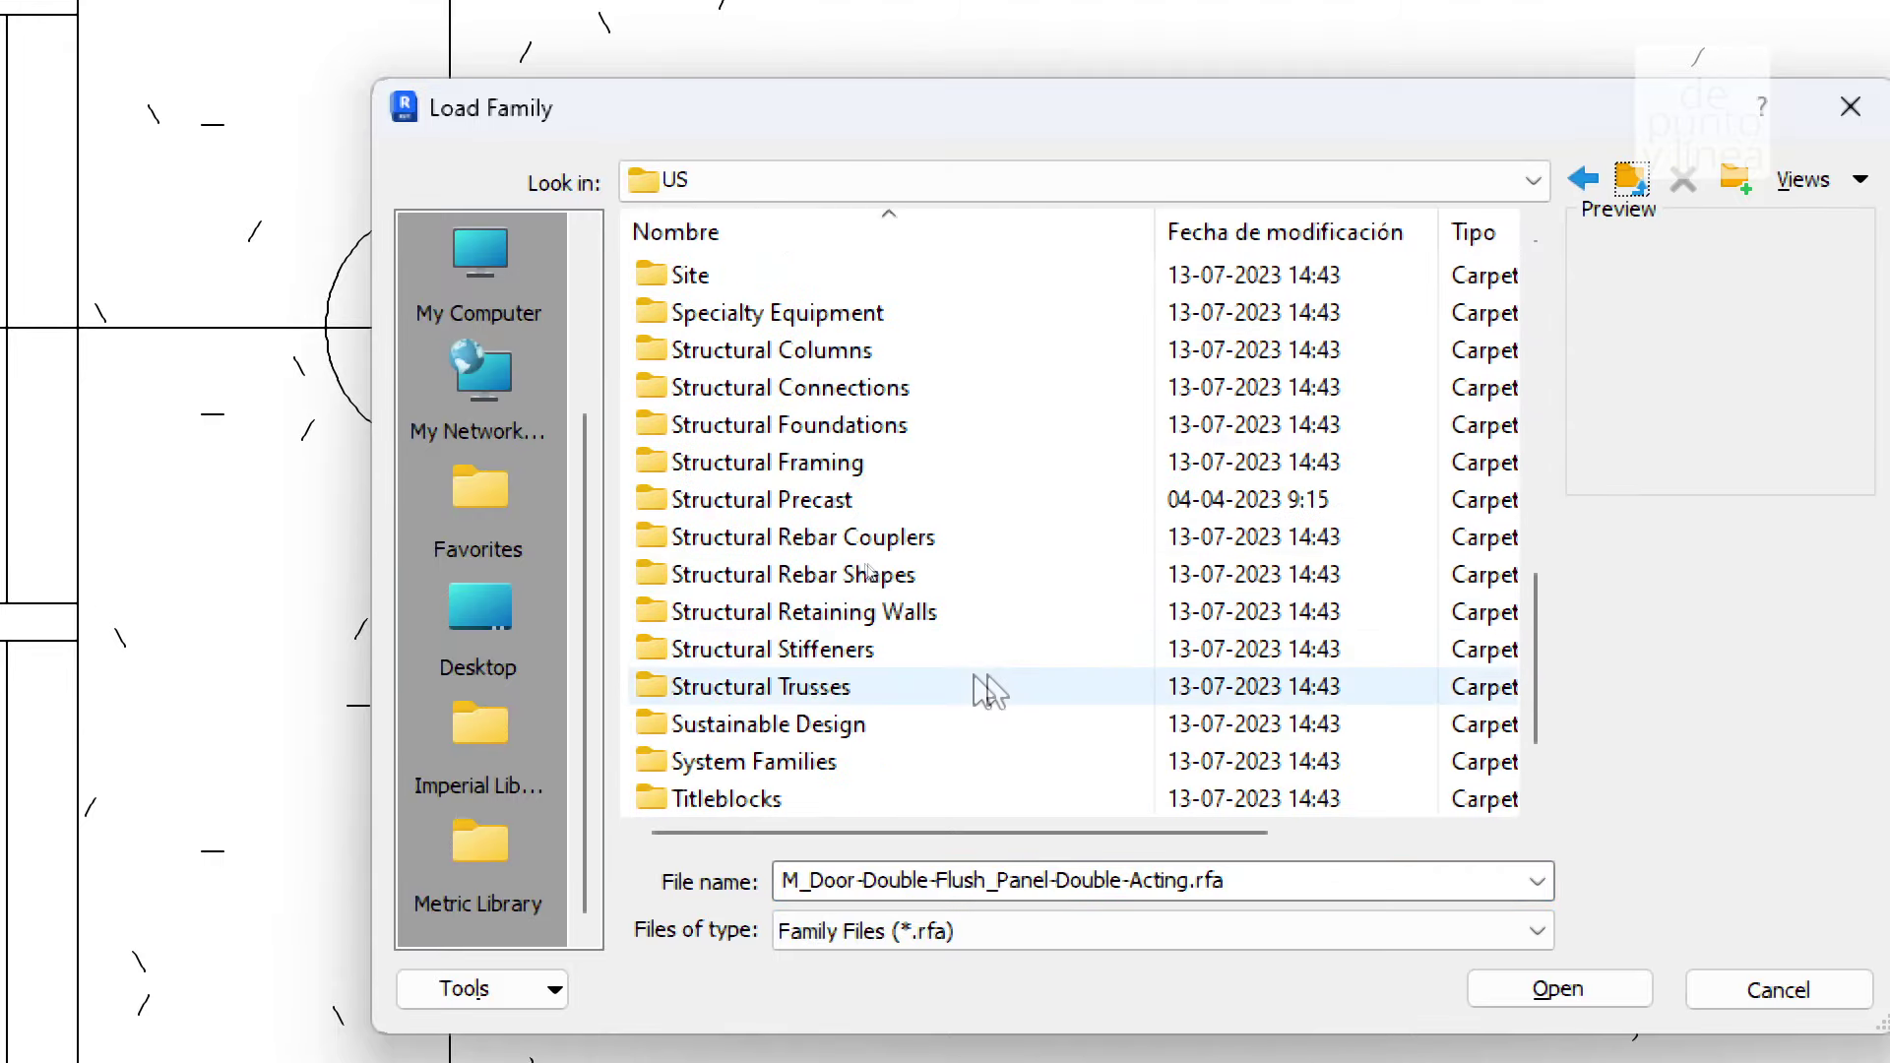
pyautogui.doubleClick(832, 351)
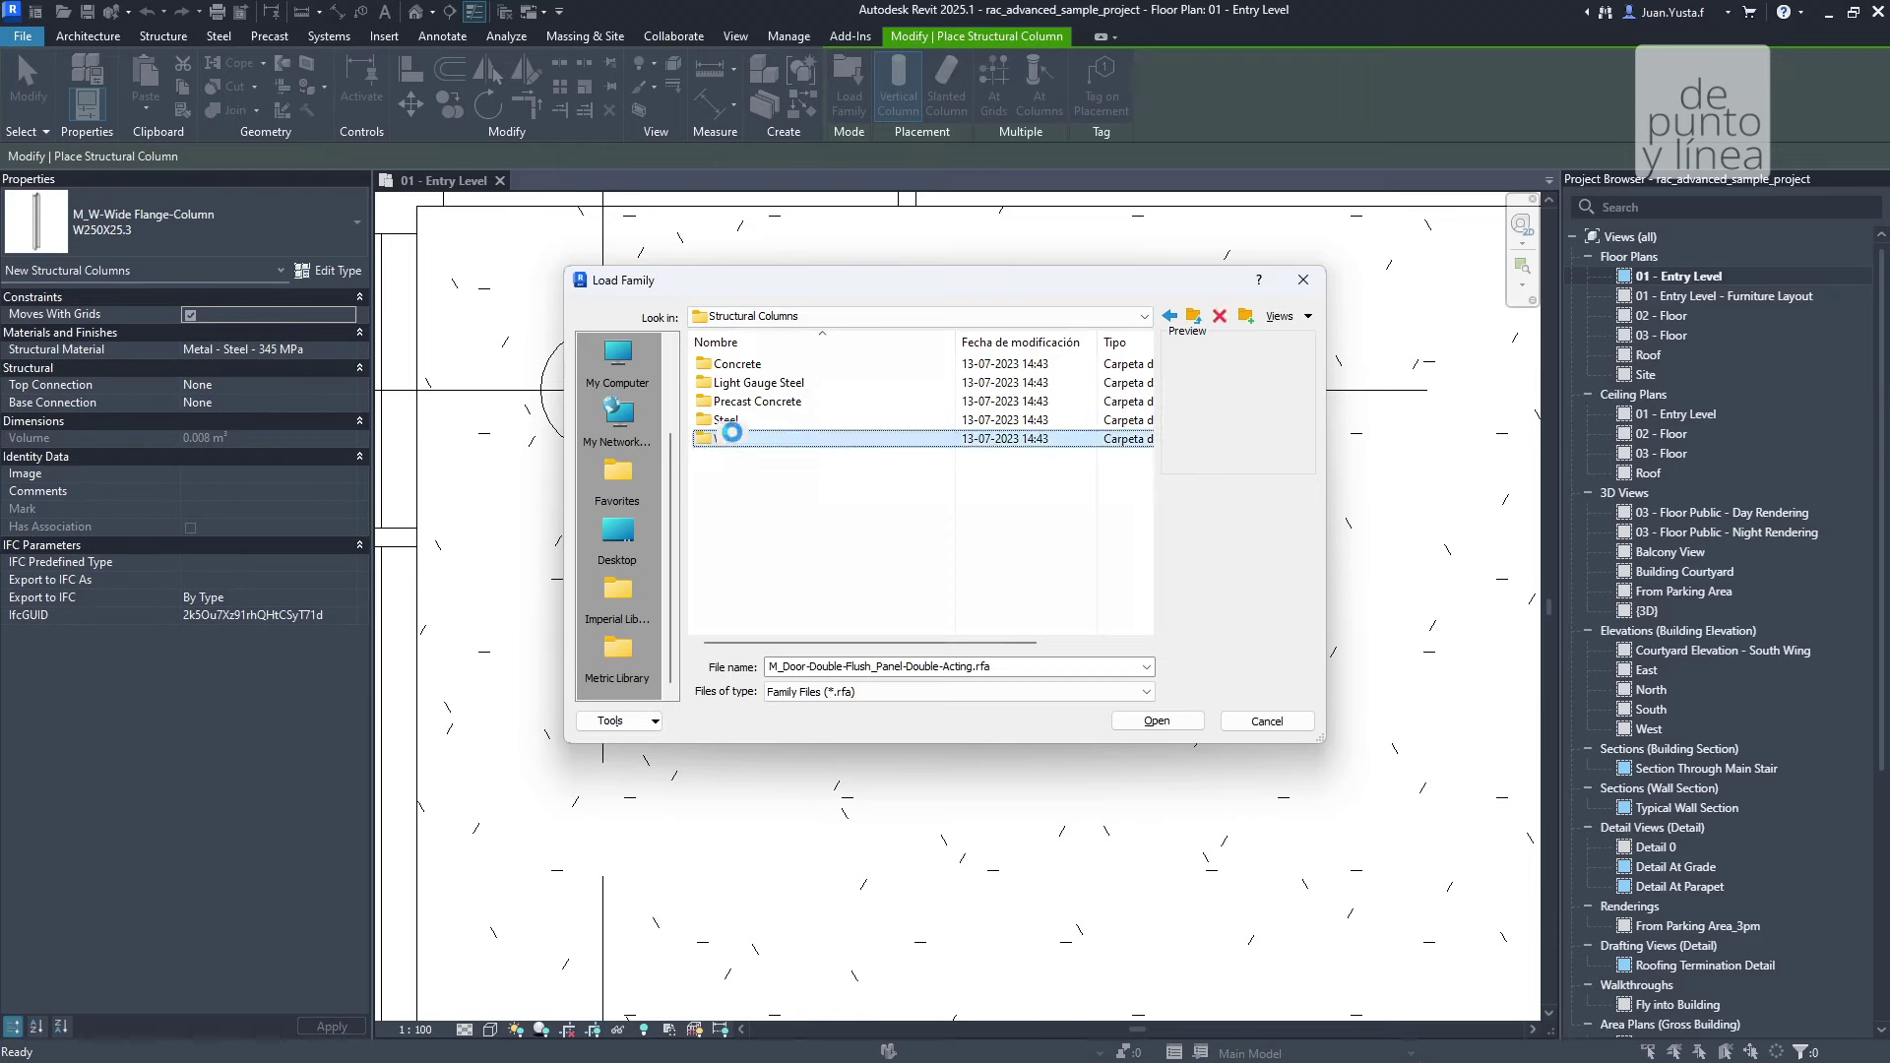
pyautogui.doubleClick(748, 439)
pyautogui.click(806, 409)
pyautogui.click(788, 366)
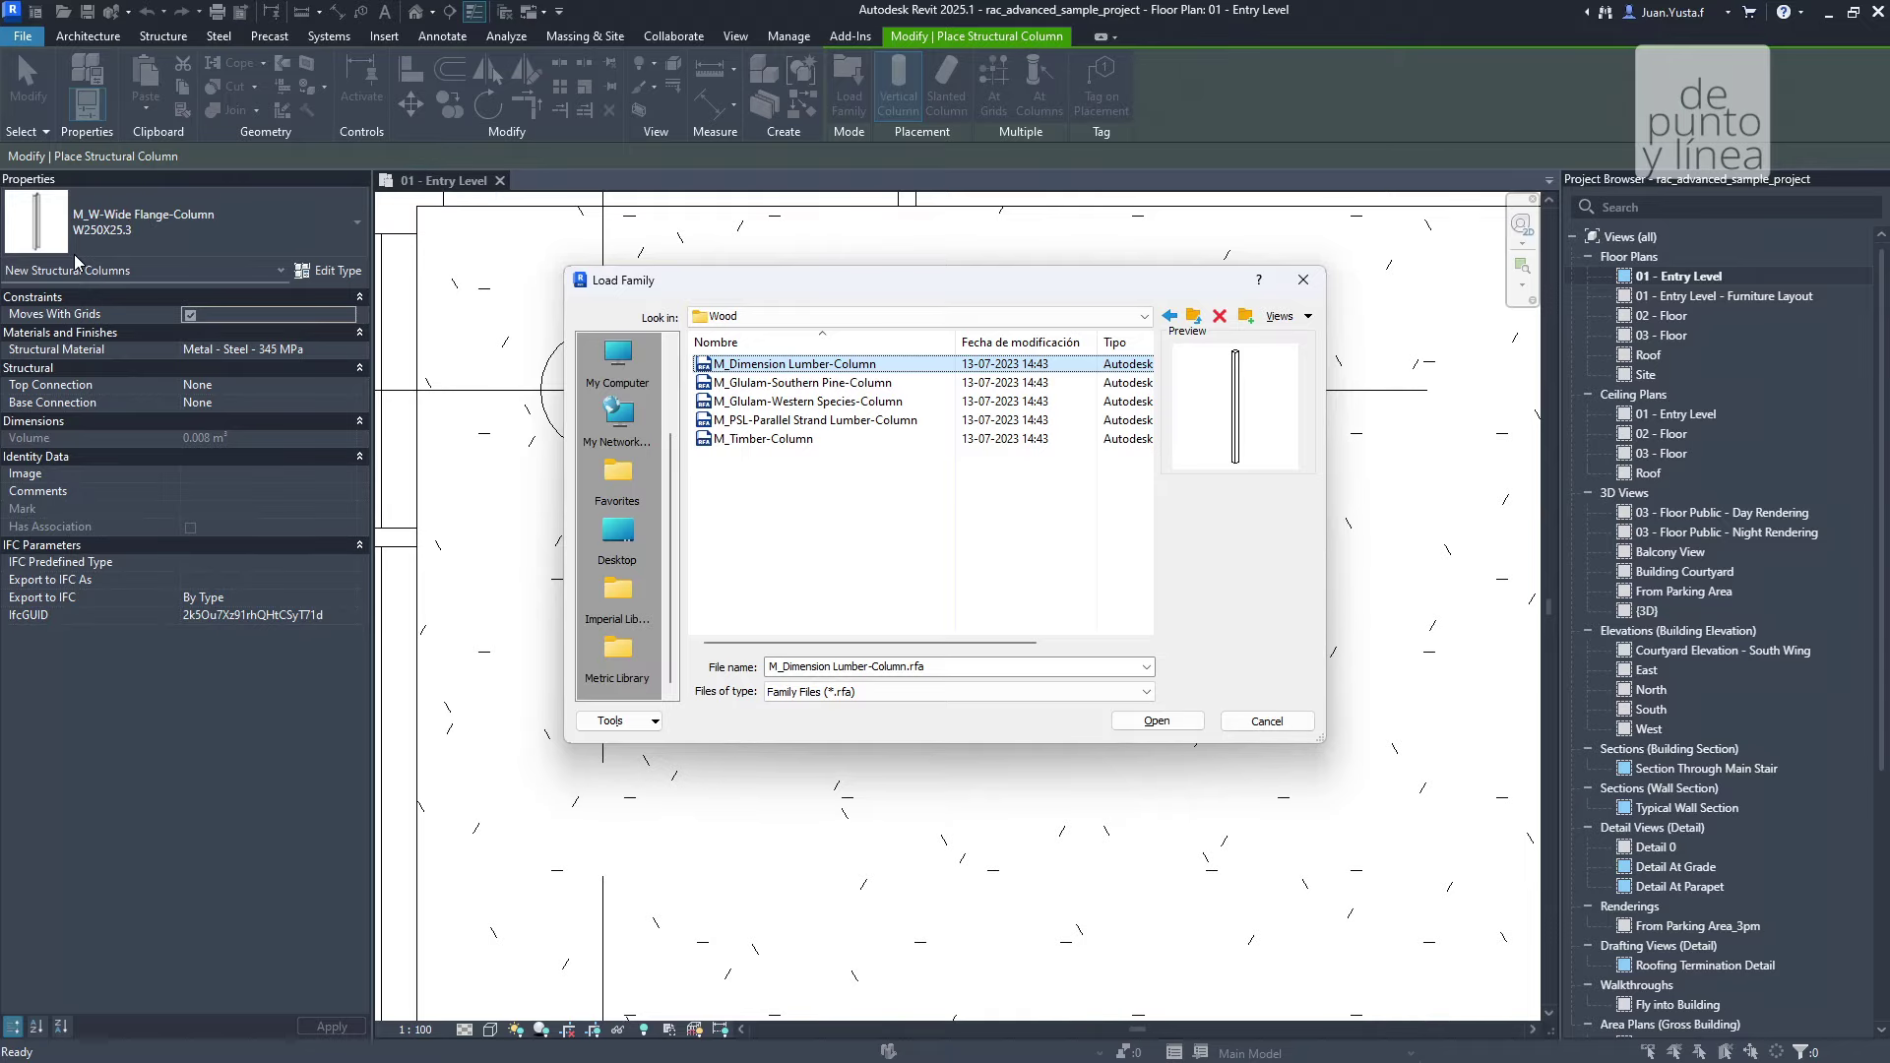
pyautogui.click(768, 440)
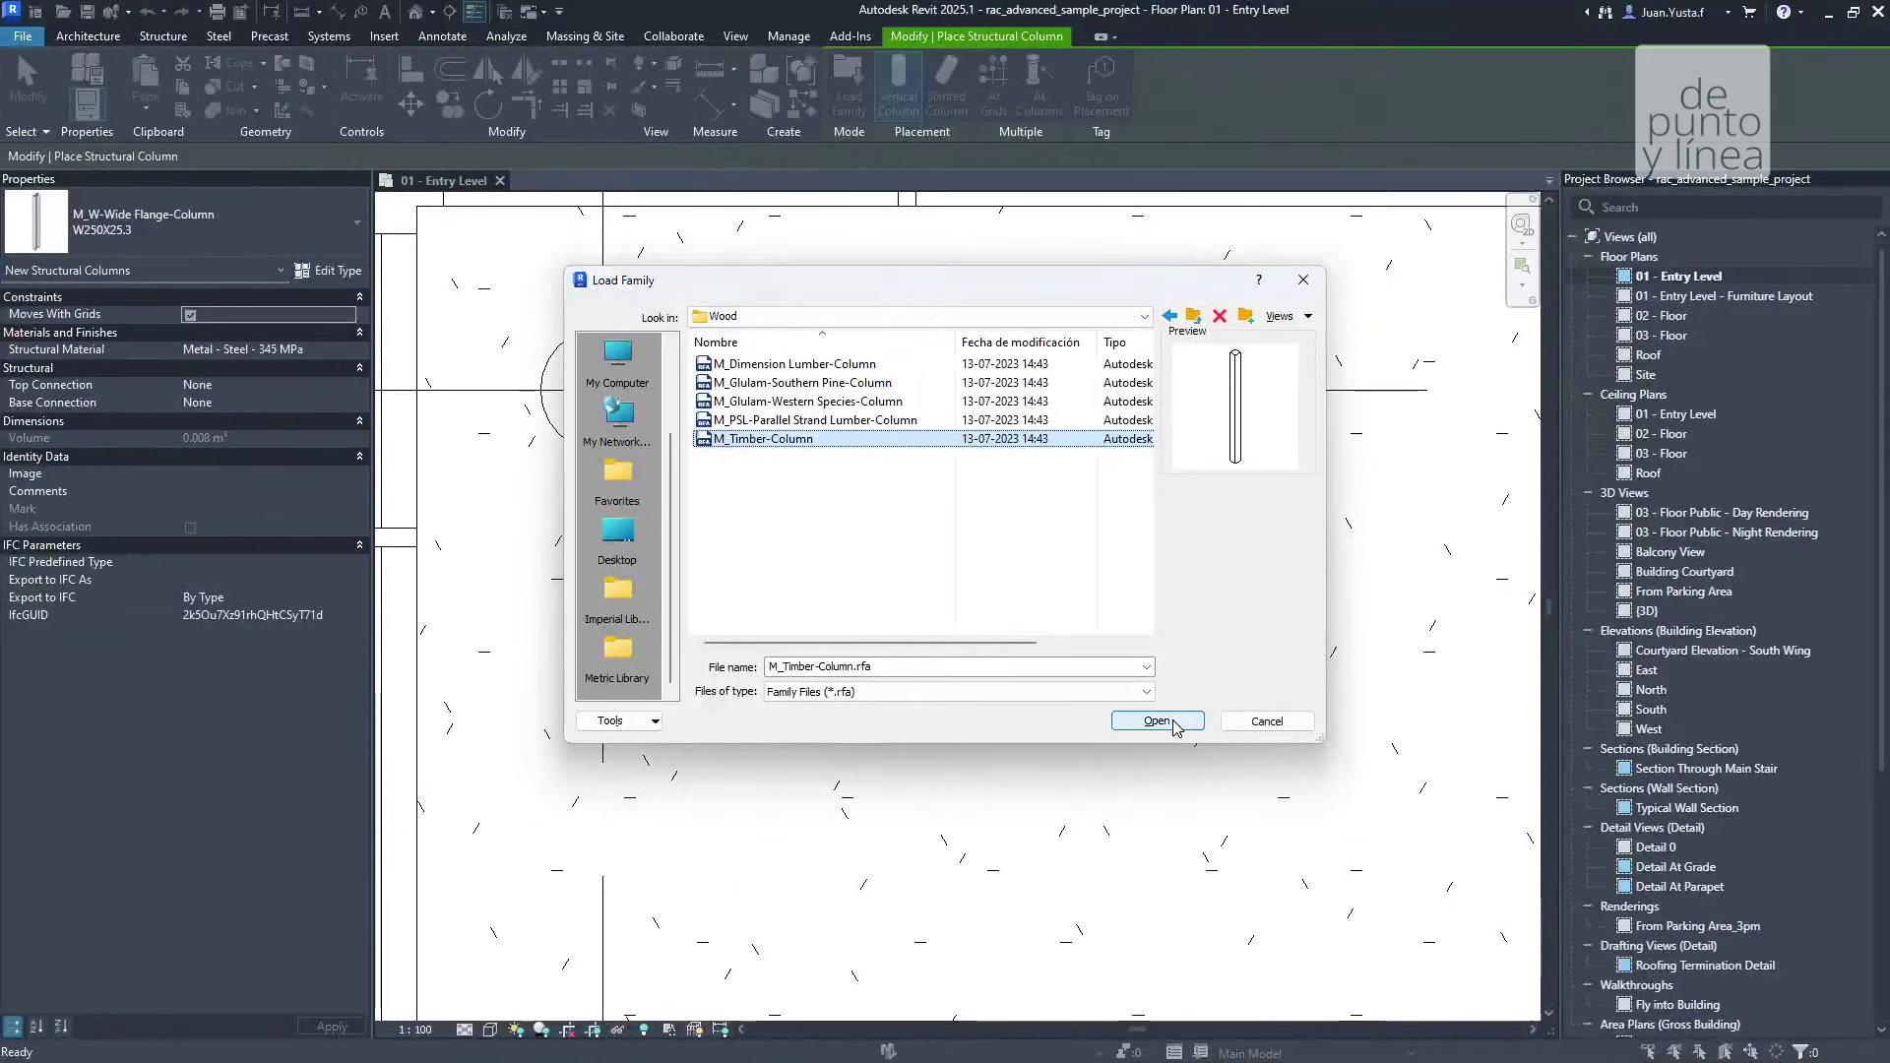
pyautogui.click(1158, 722)
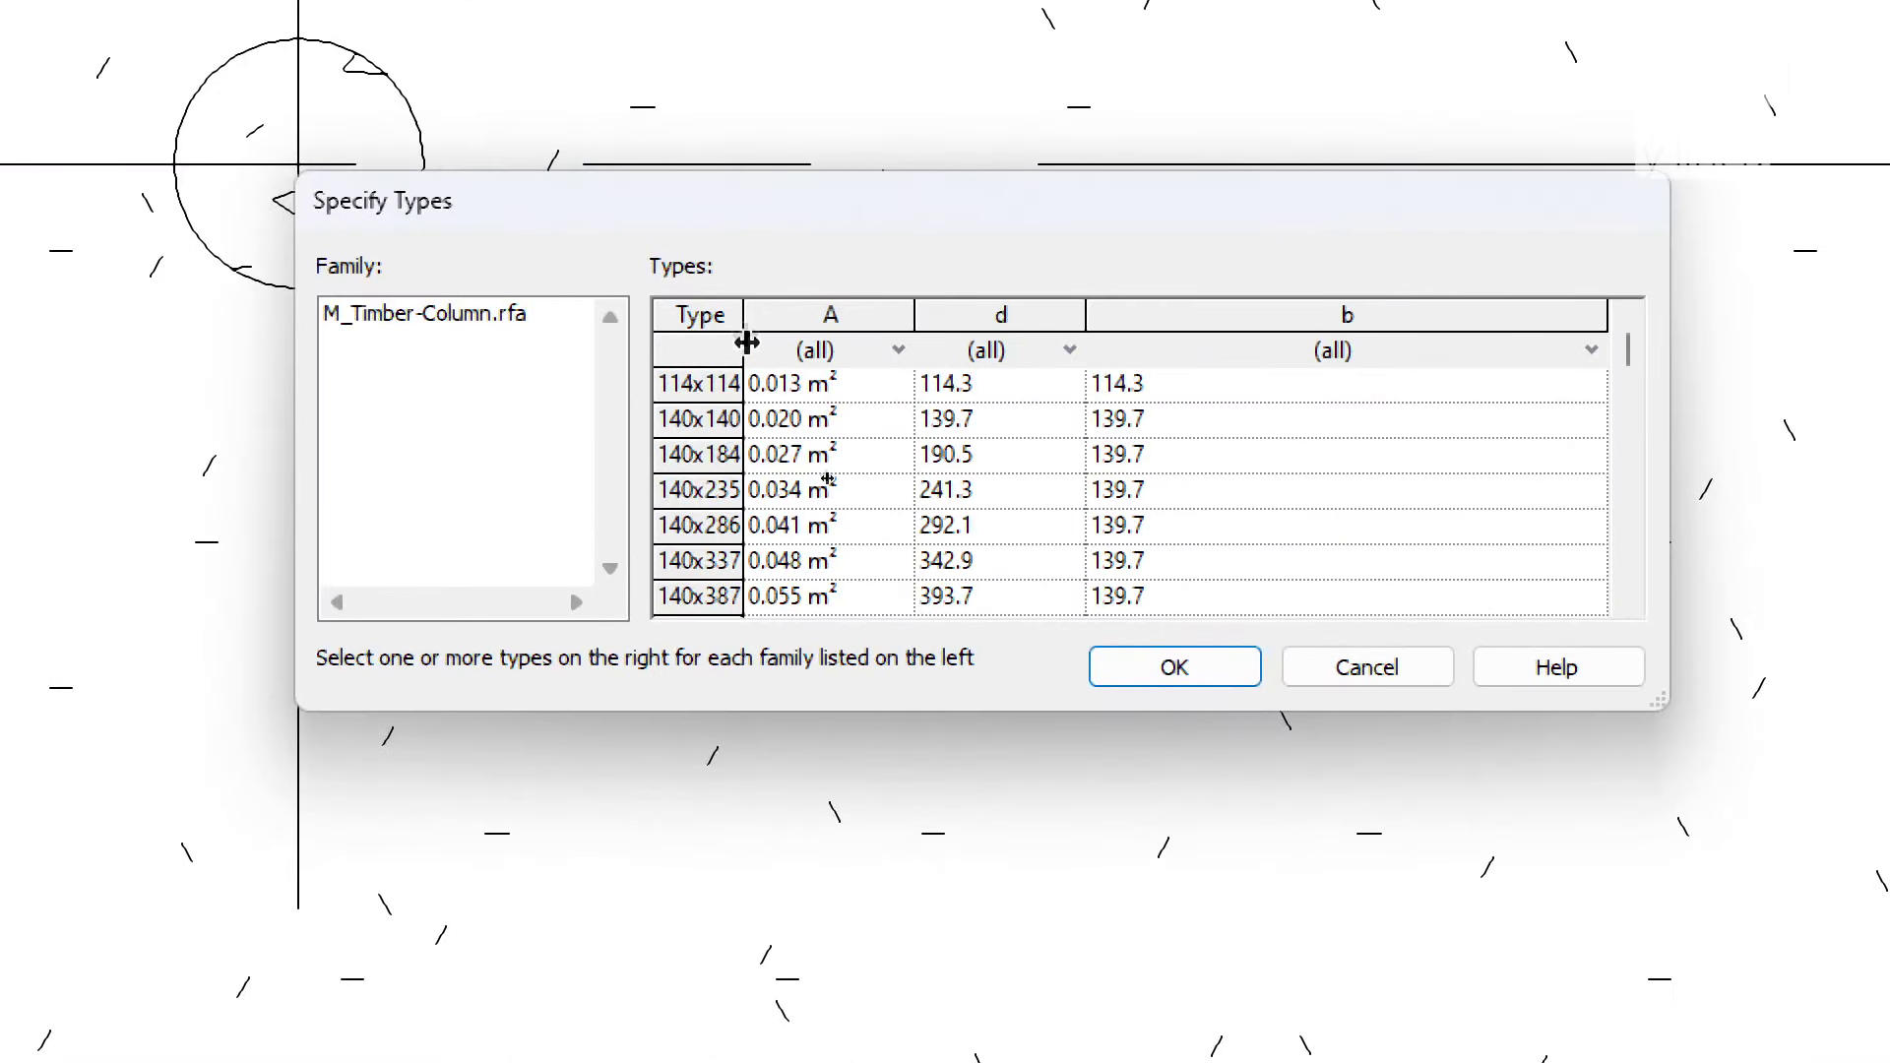
# Widen the Type column and select all seven timber sizes, 114x114 through 140x387, to load
pyautogui.moveTo(746, 341); pyautogui.dragTo(818, 342)
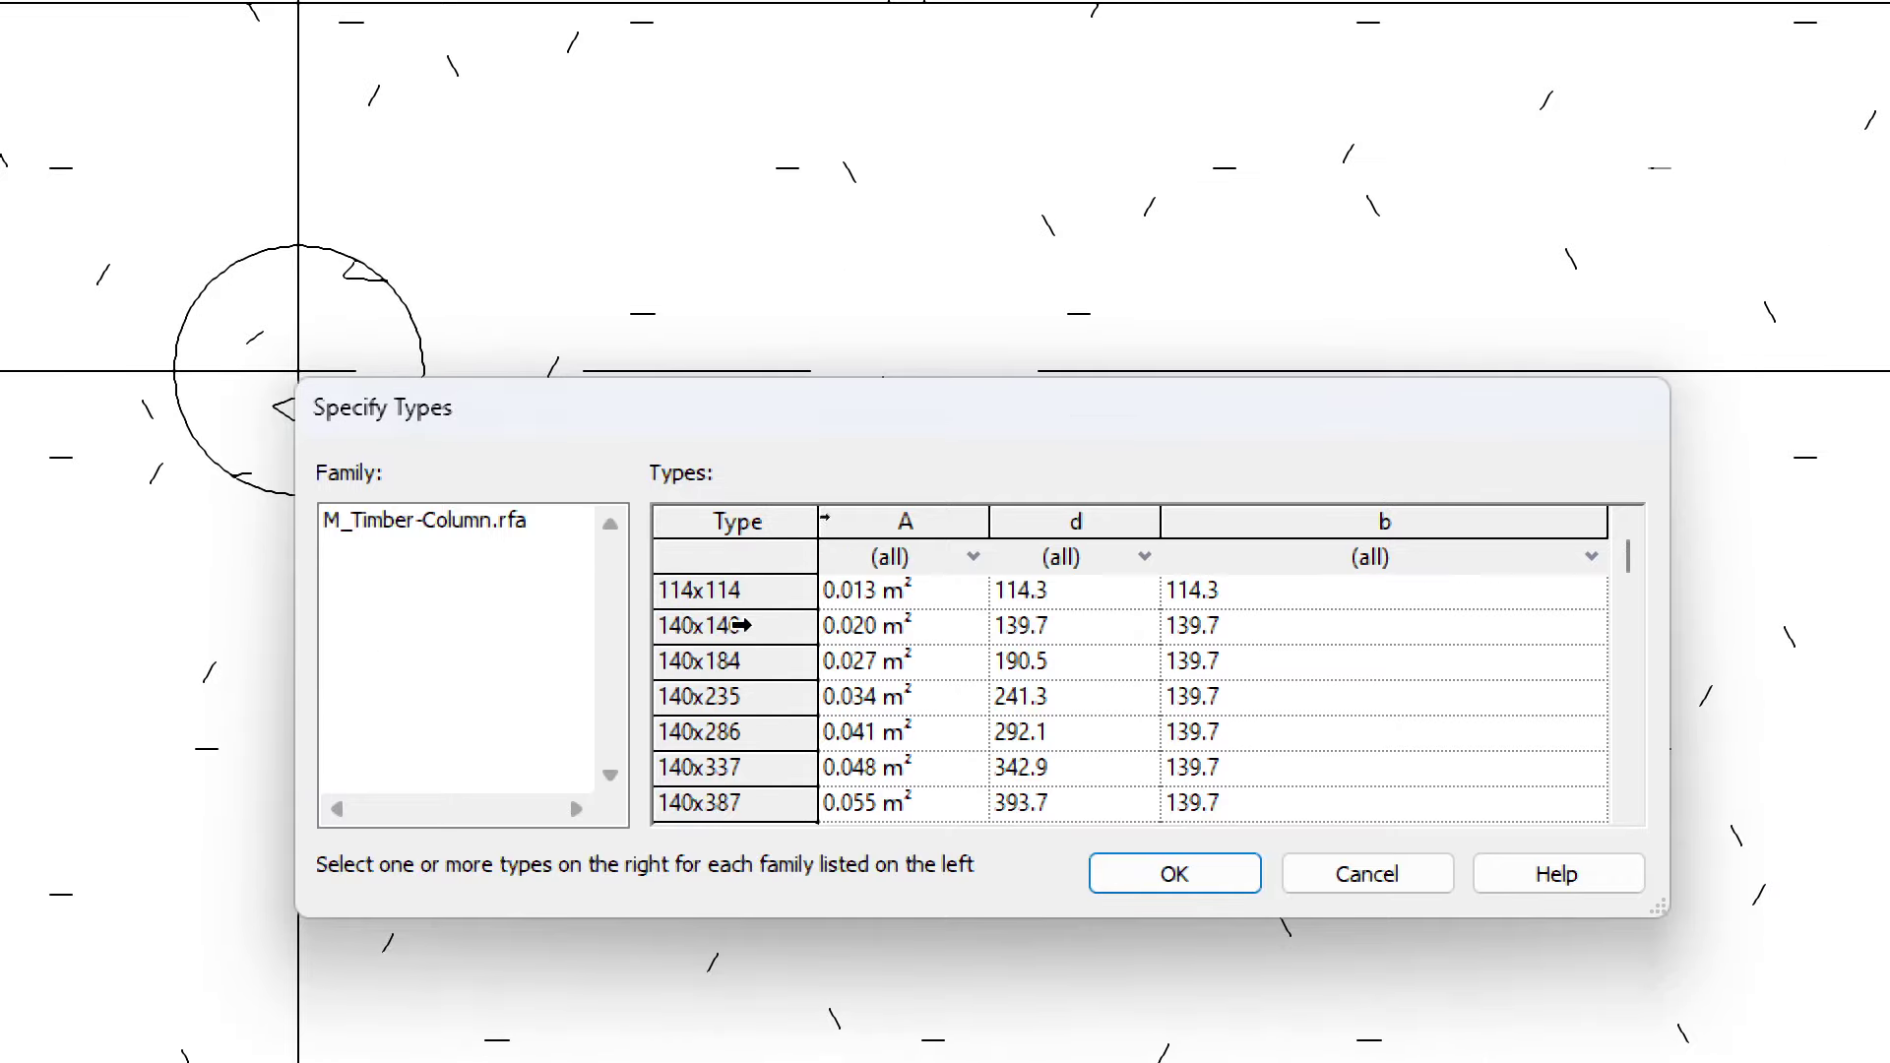
pyautogui.moveTo(738, 591); pyautogui.dragTo(886, 758)
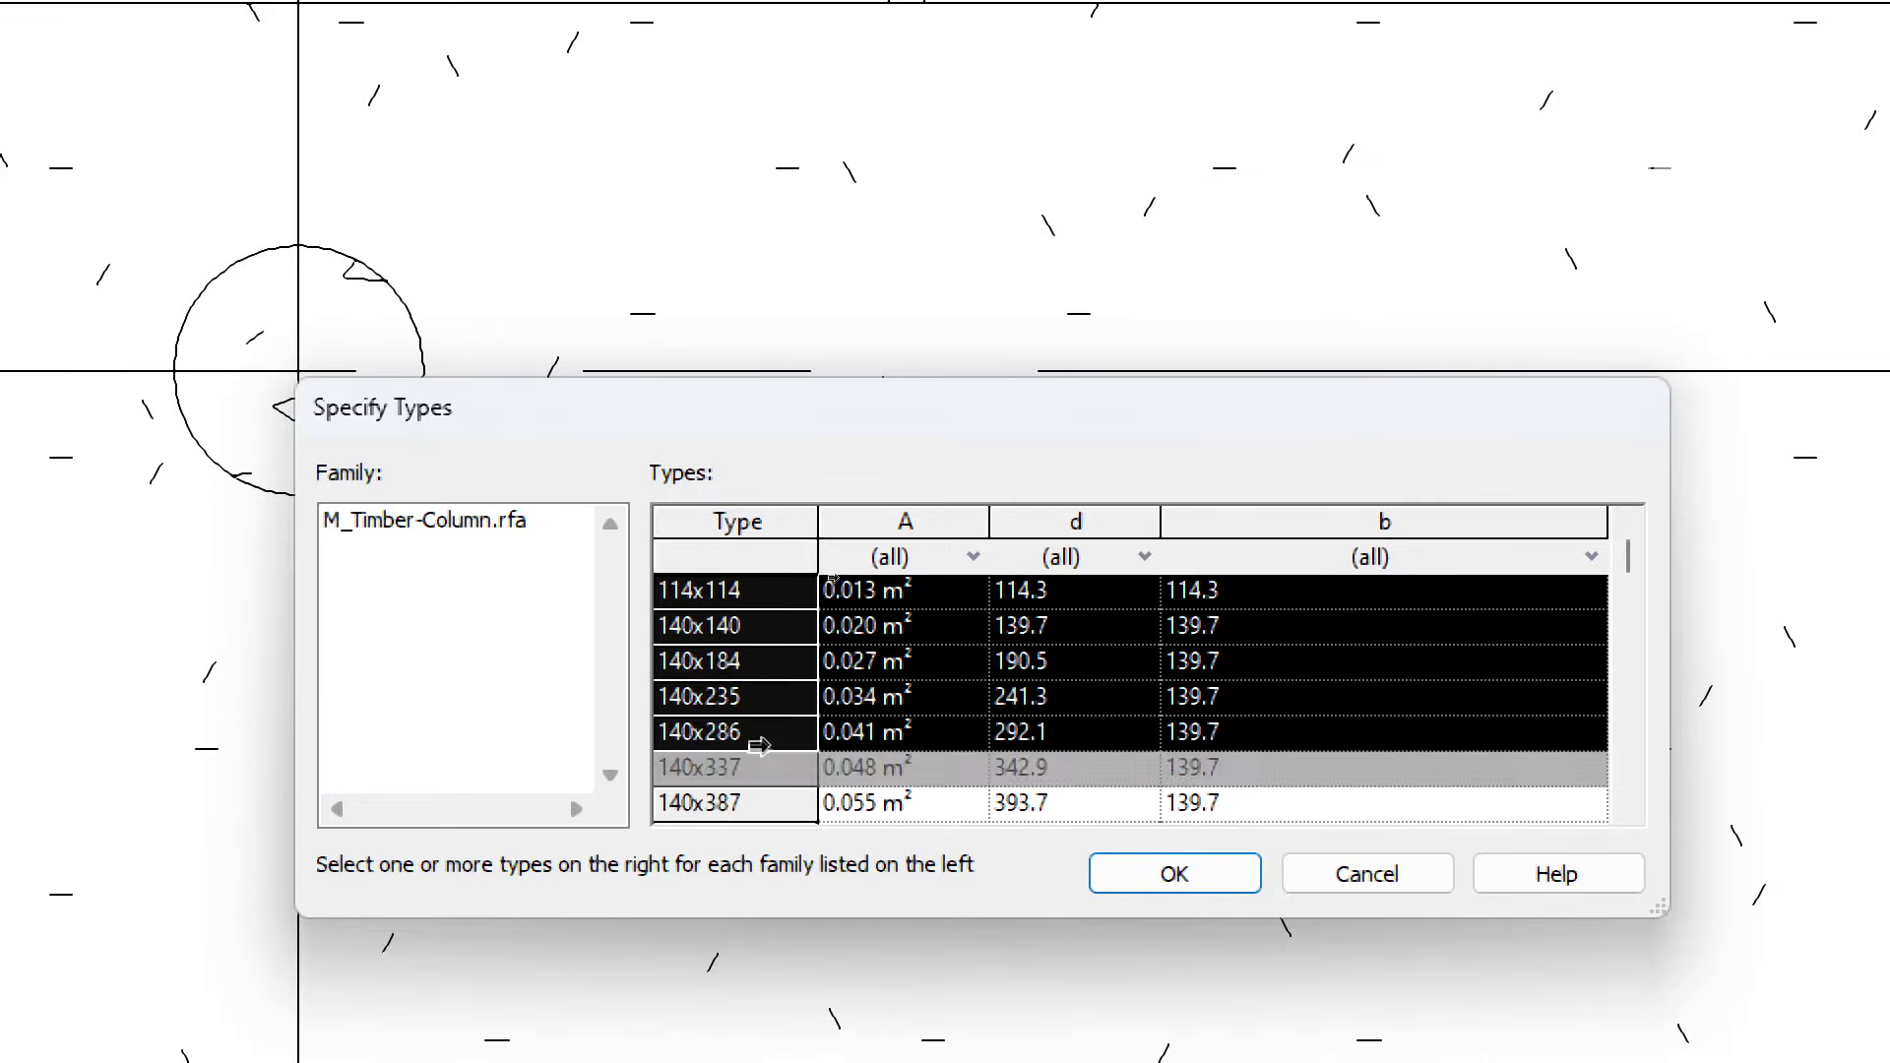
pyautogui.scroll(-3, 898, 679)
pyautogui.scroll(3, 898, 680)
pyautogui.moveTo(772, 590); pyautogui.dragTo(761, 902)
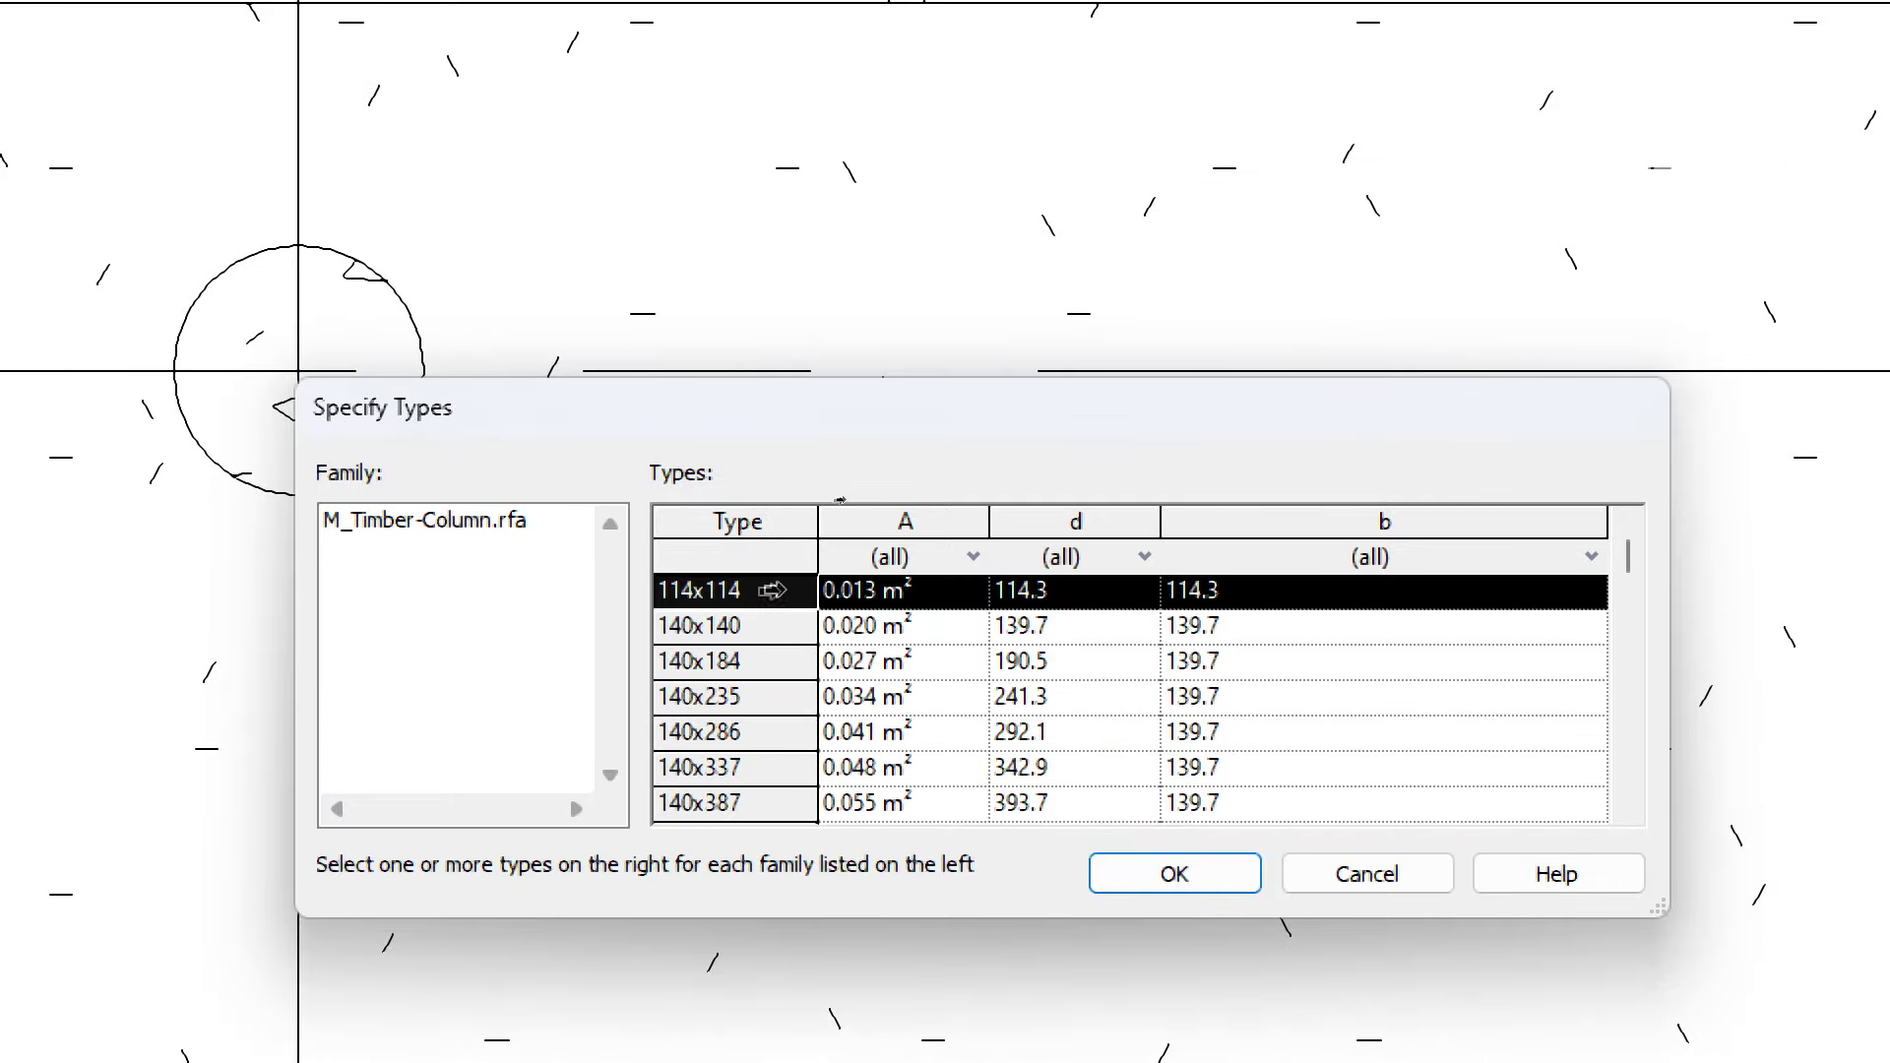
pyautogui.click(1179, 871)
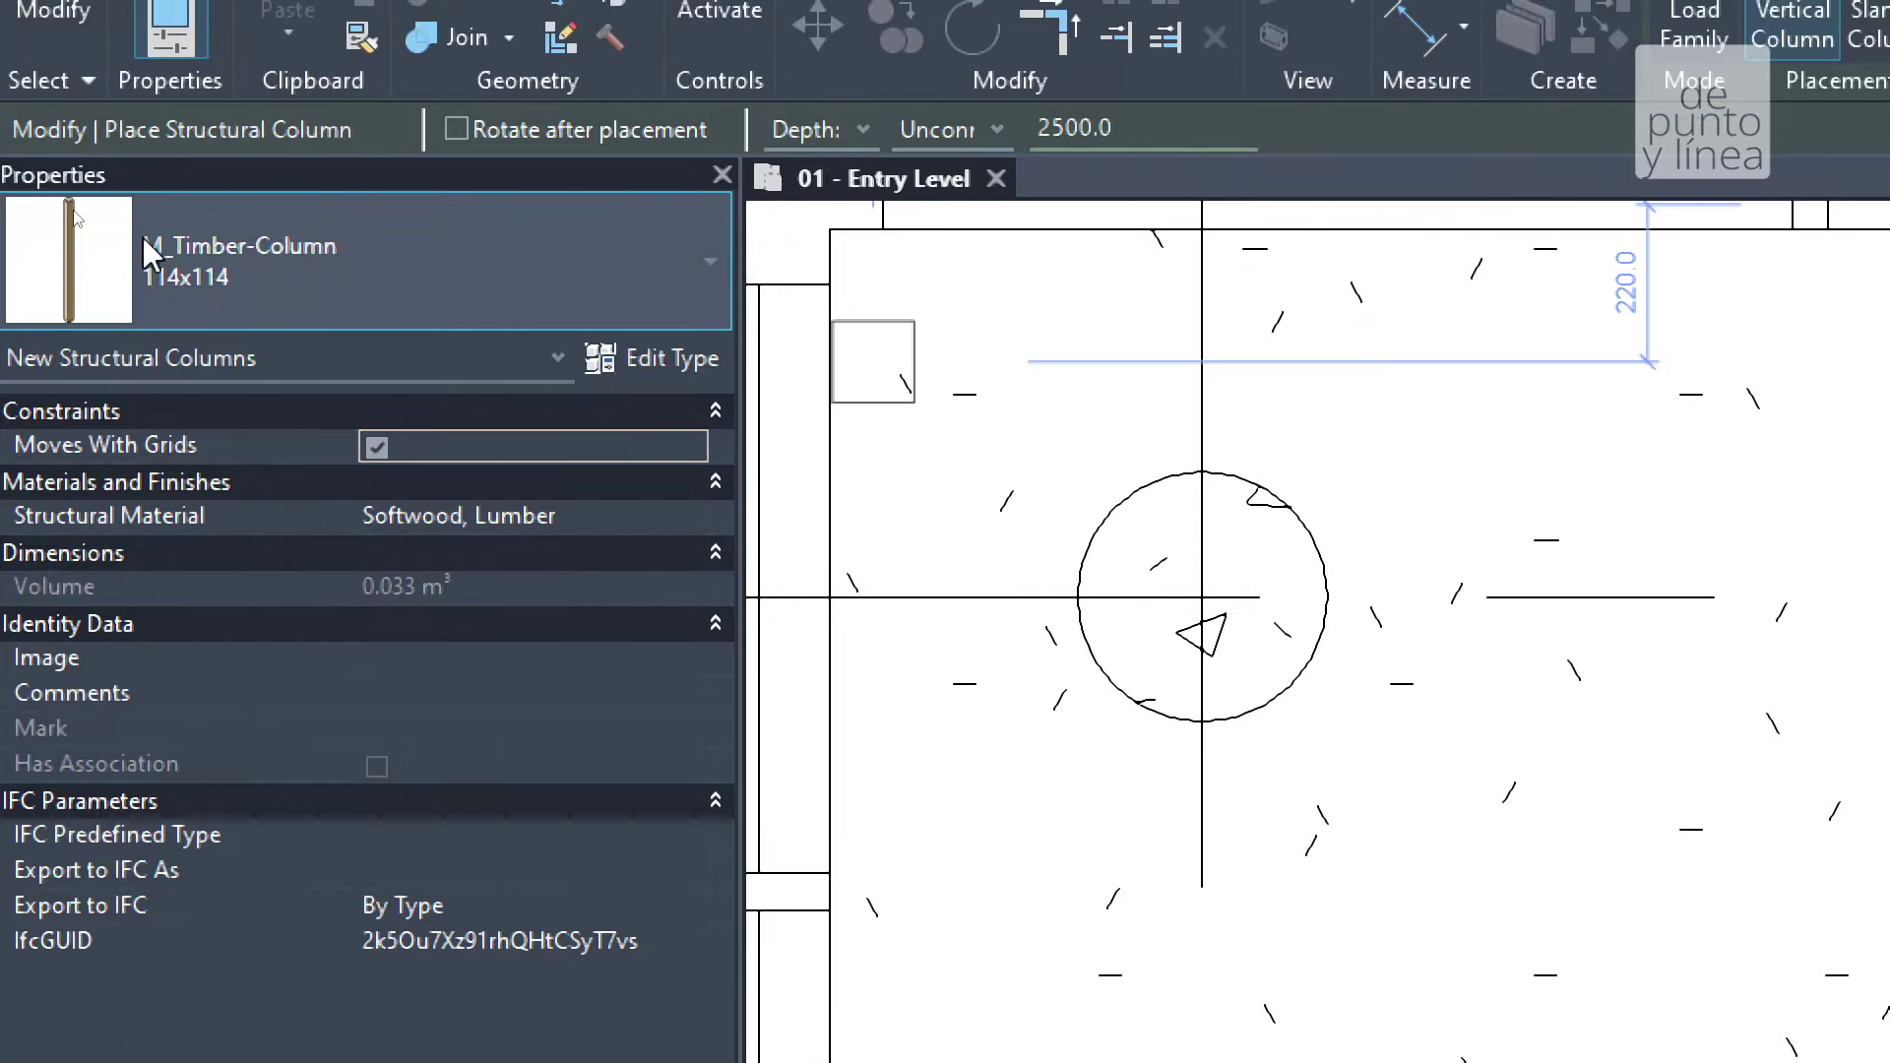
# Place a 140x286 M_Timber-Column just left of the A-1 round column
pyautogui.click(141, 236)
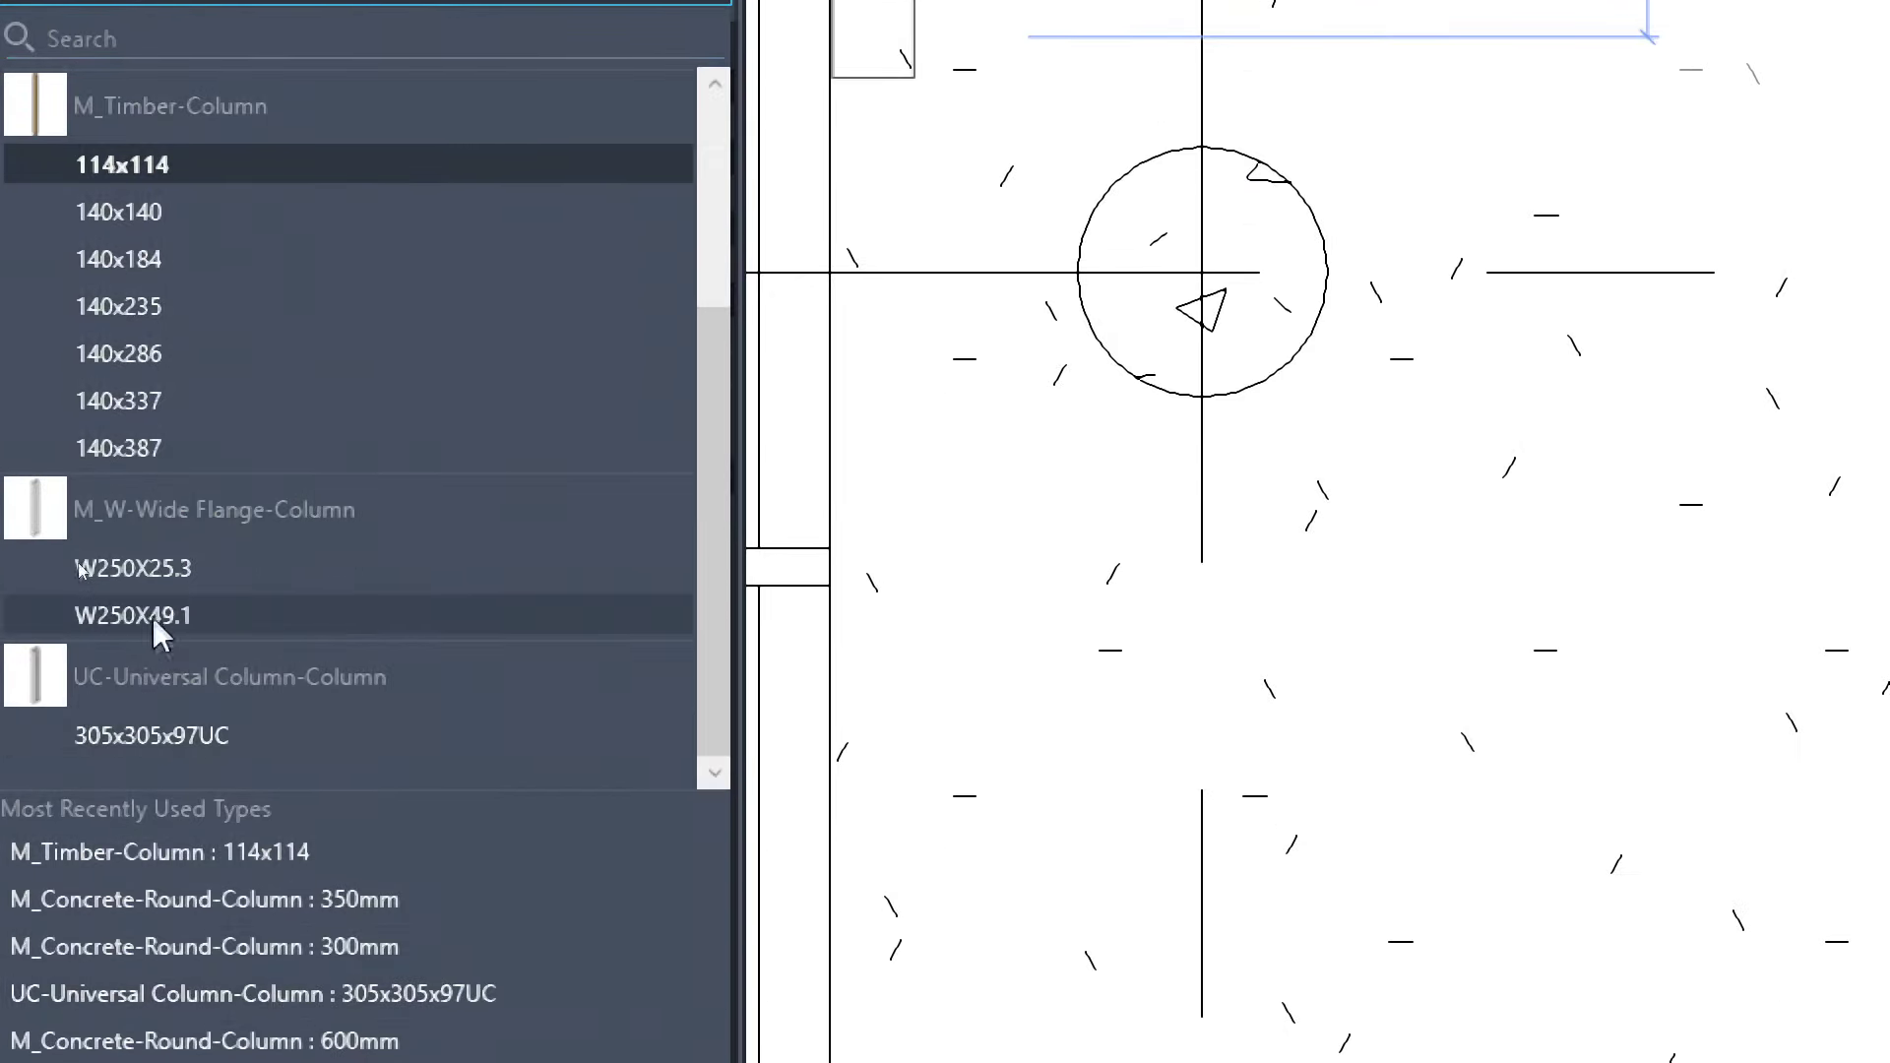
pyautogui.scroll(3, 151, 612)
pyautogui.scroll(-3, 236, 403)
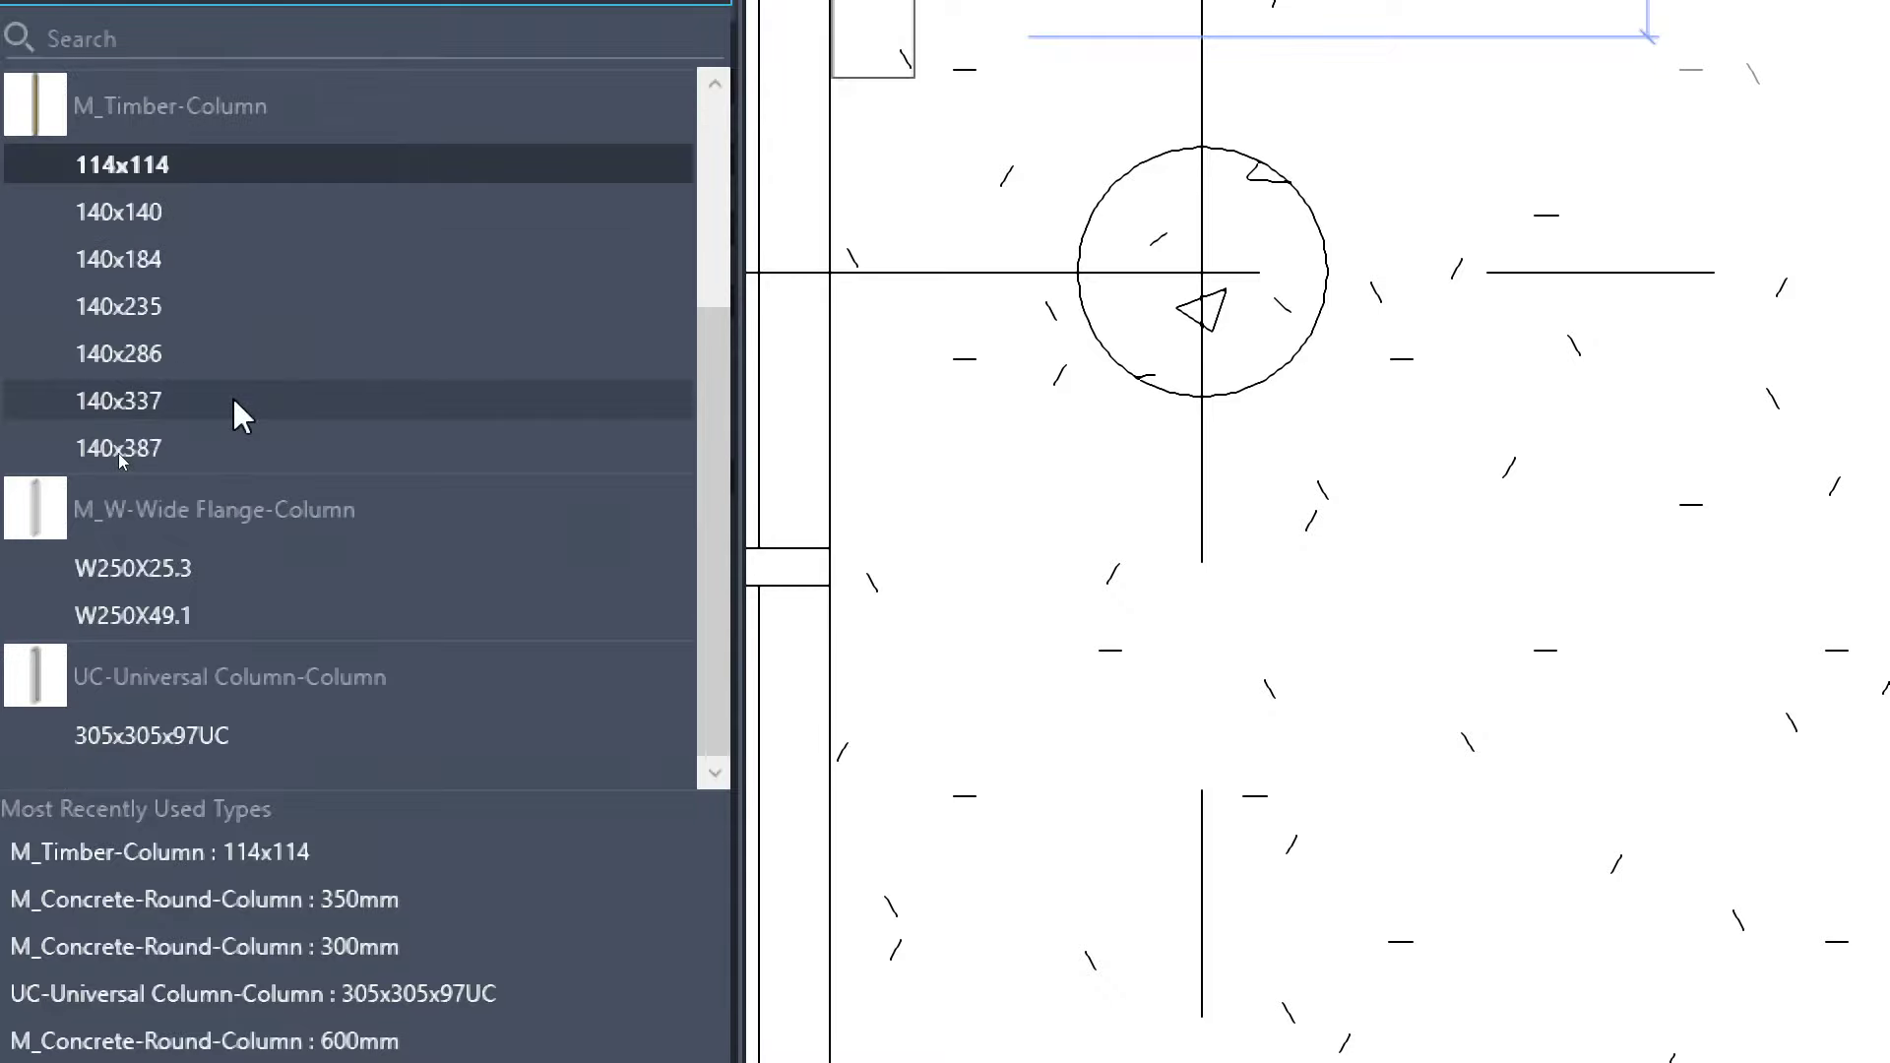
pyautogui.scroll(2, 203, 658)
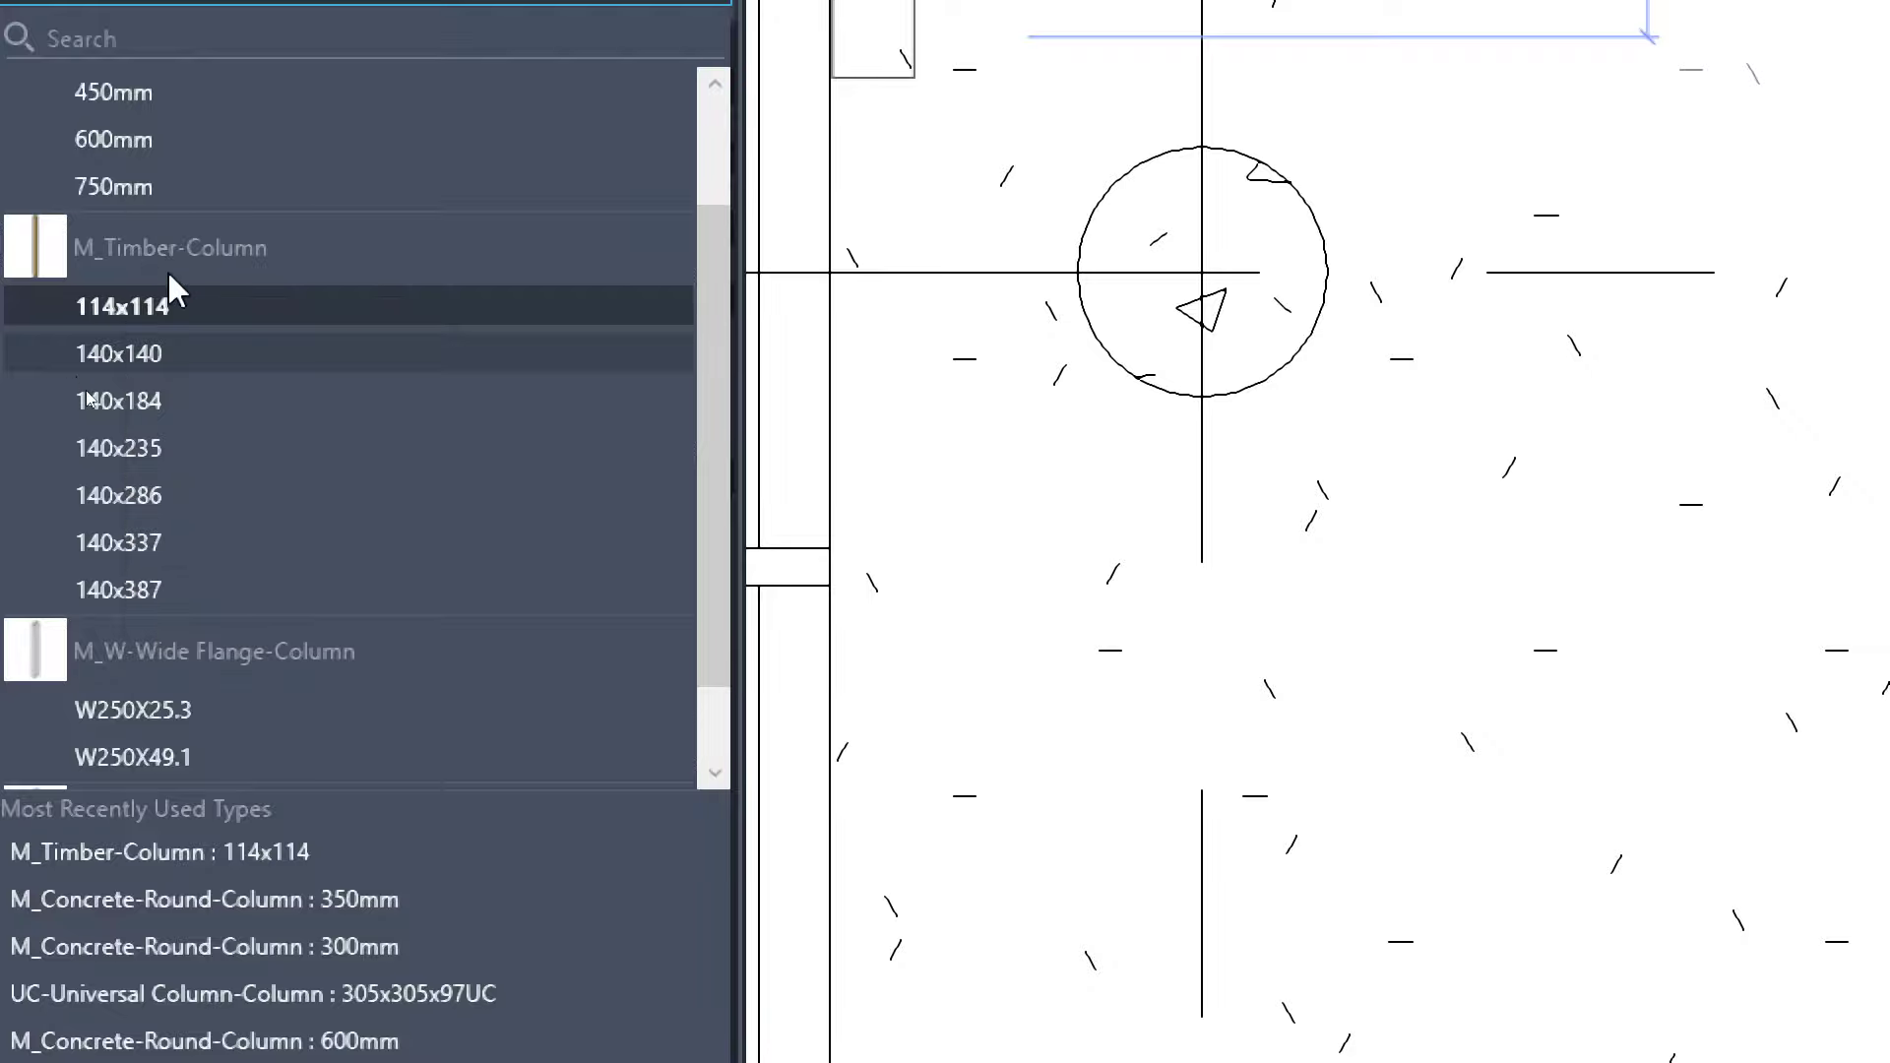
pyautogui.click(126, 495)
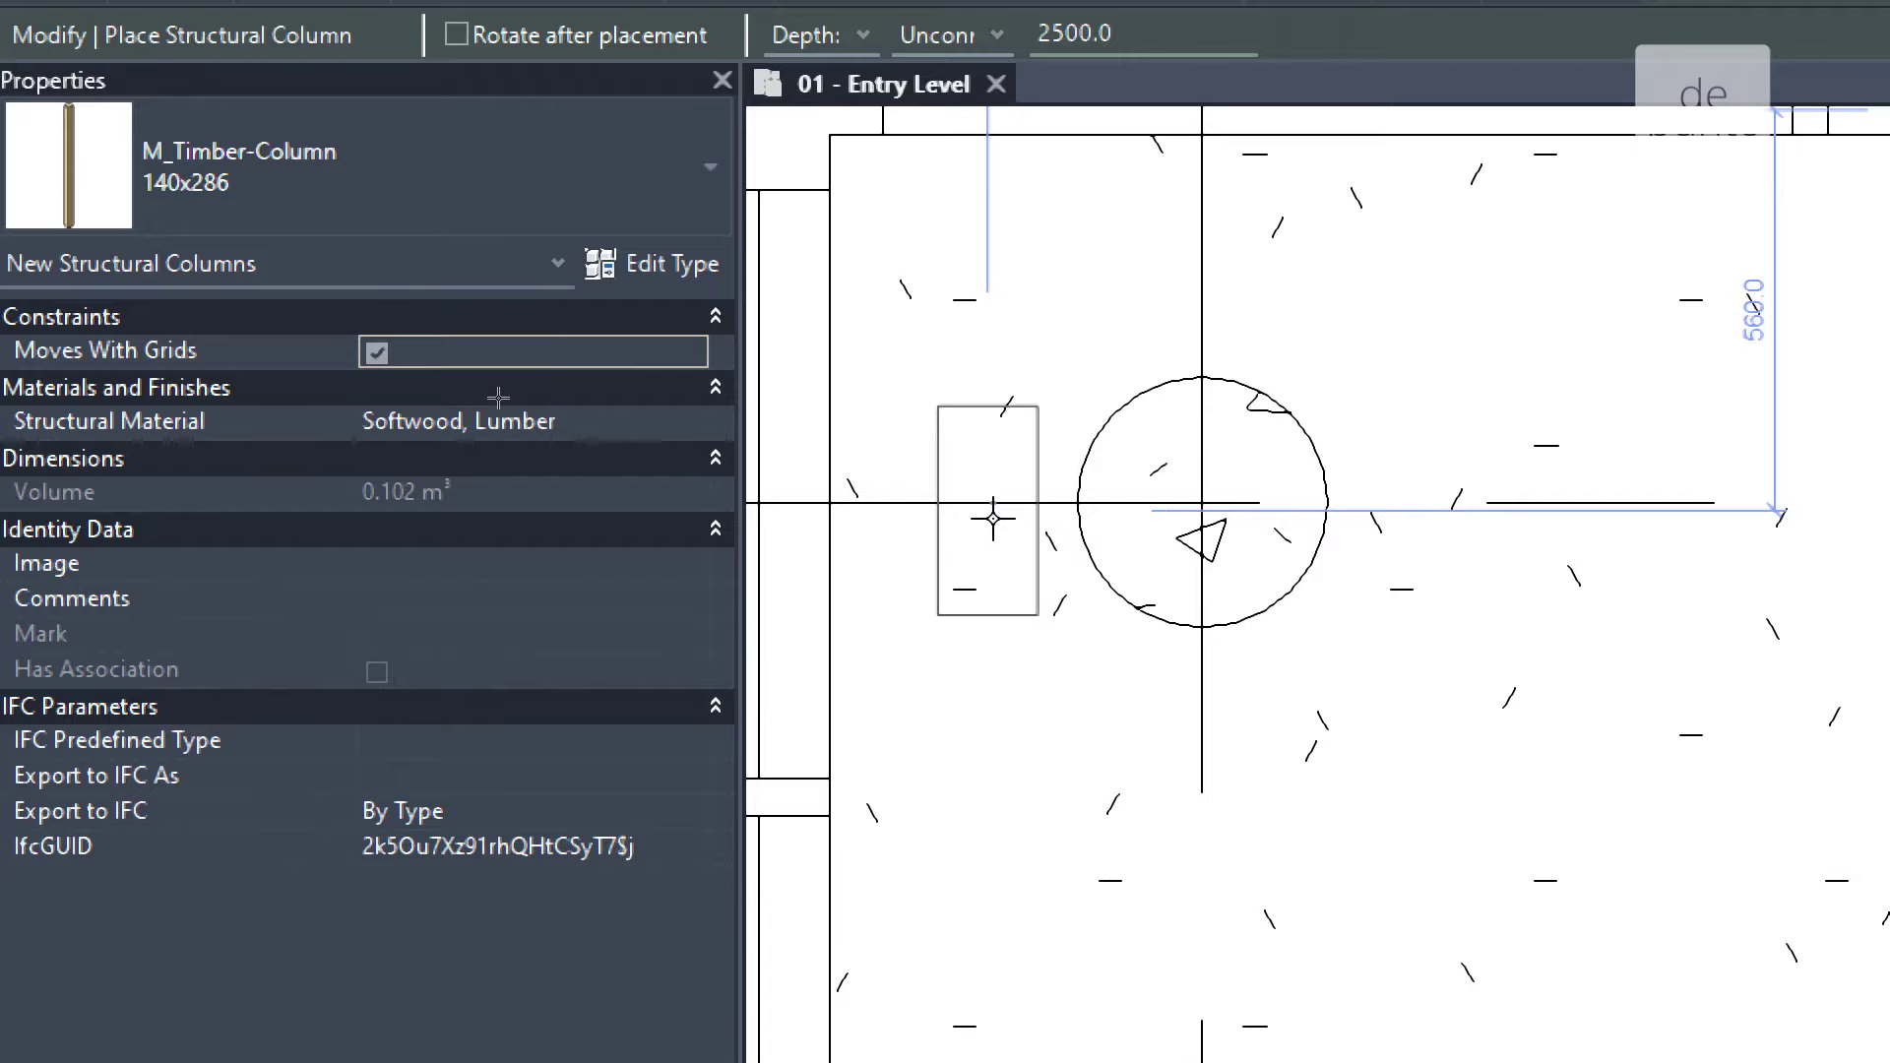
pyautogui.click(1109, 399)
pyautogui.press('Escape')
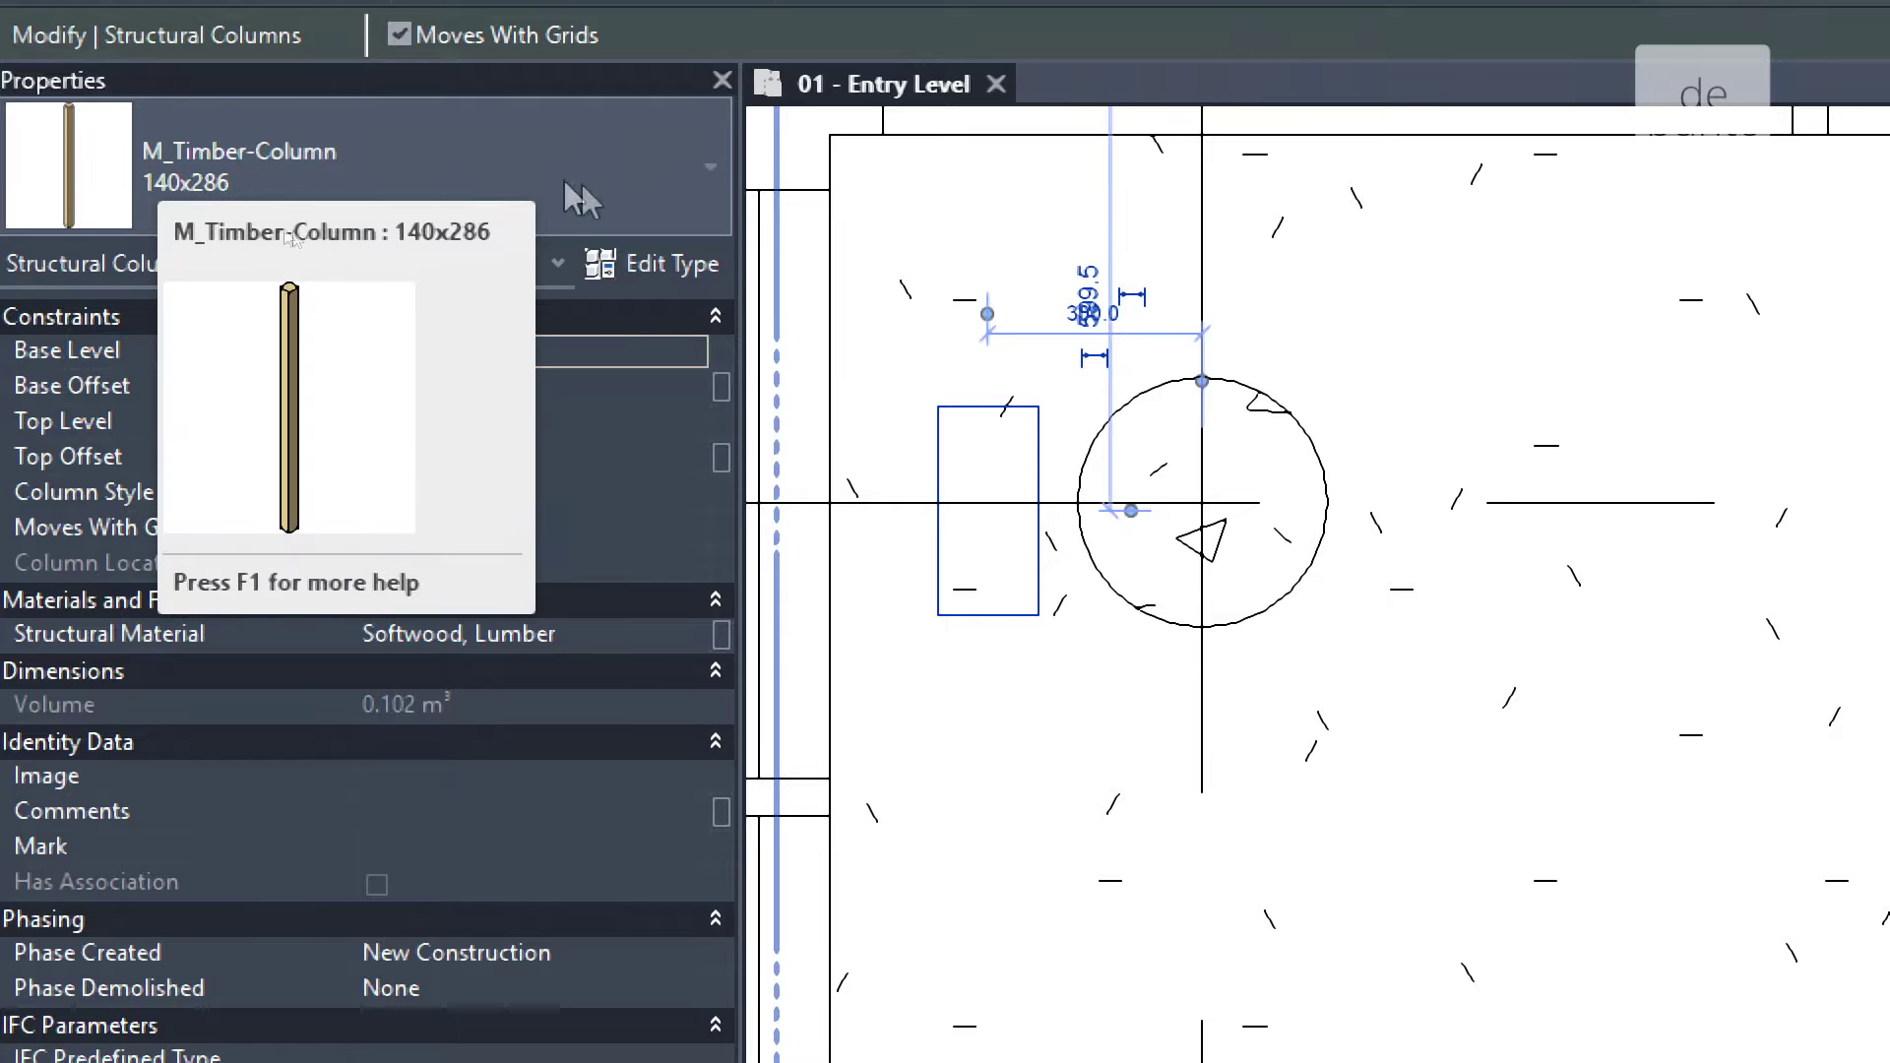
# Check the 140x286 type's b width of 139.7 and close without changes
pyautogui.click(655, 266)
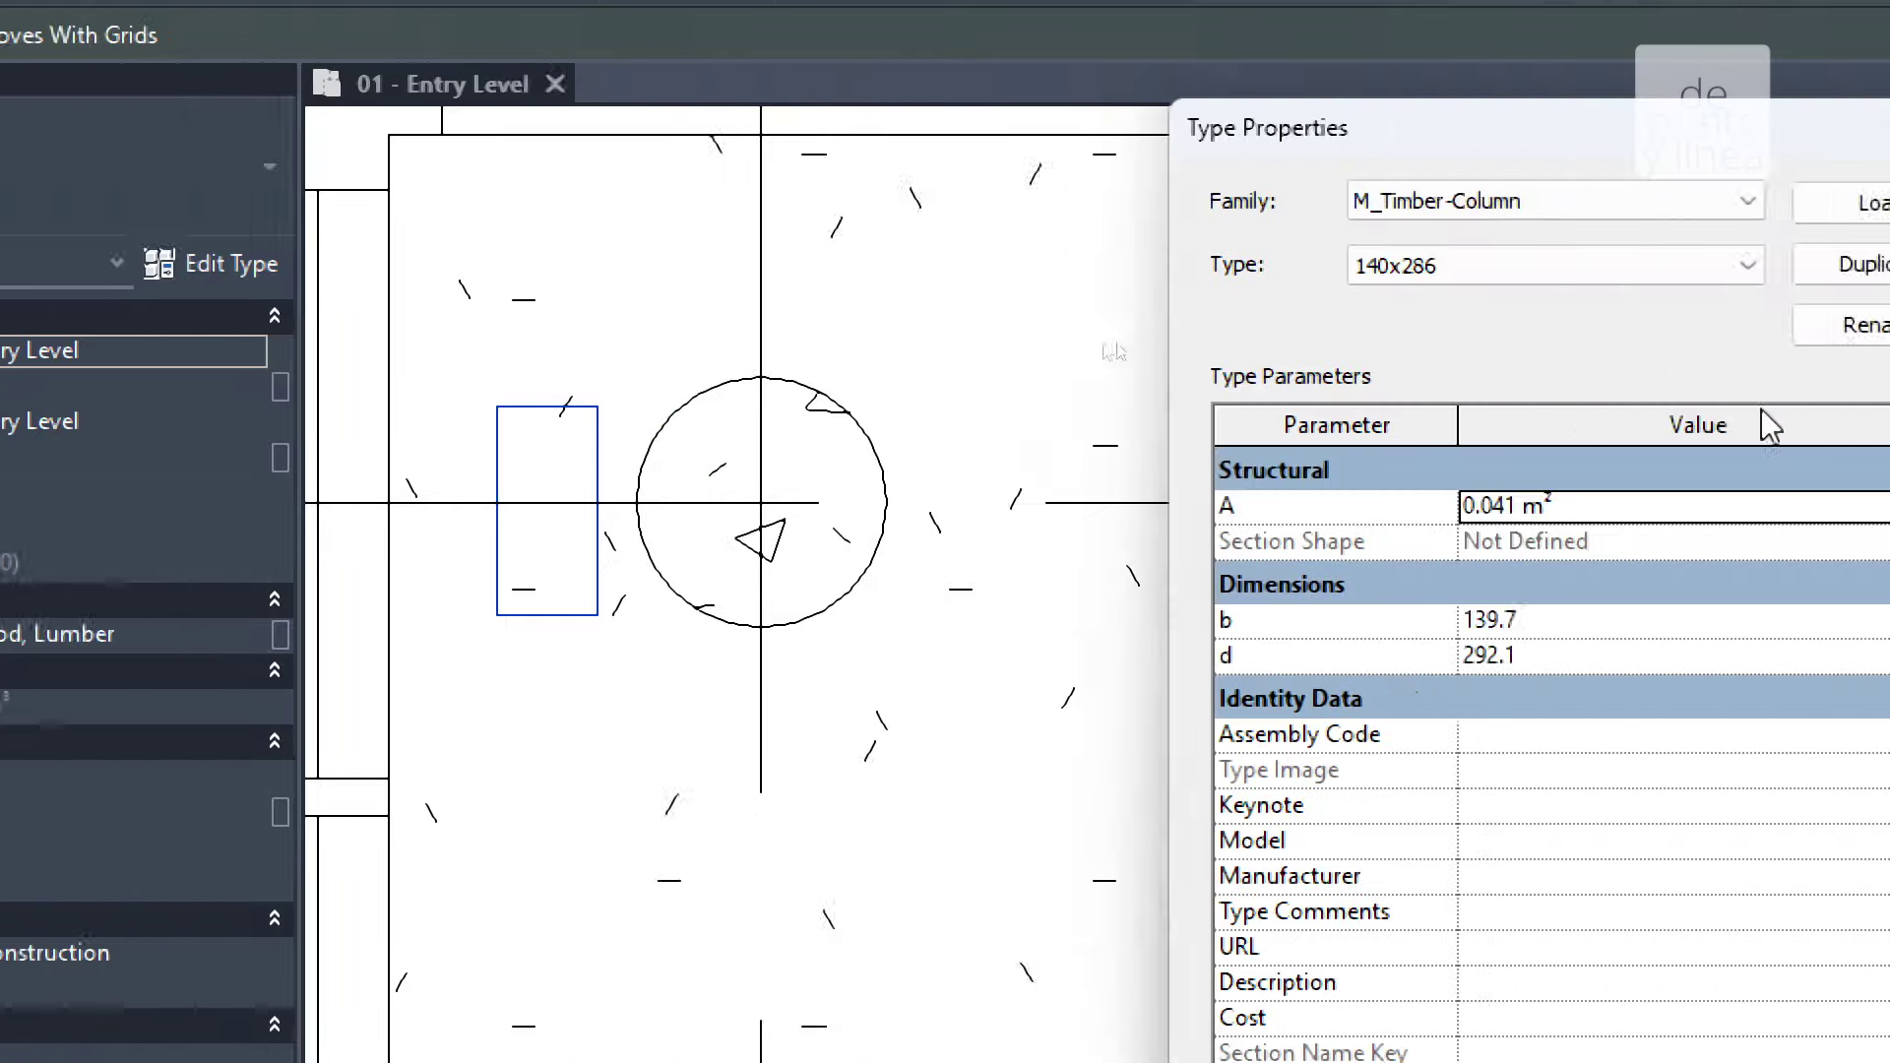
pyautogui.click(1445, 626)
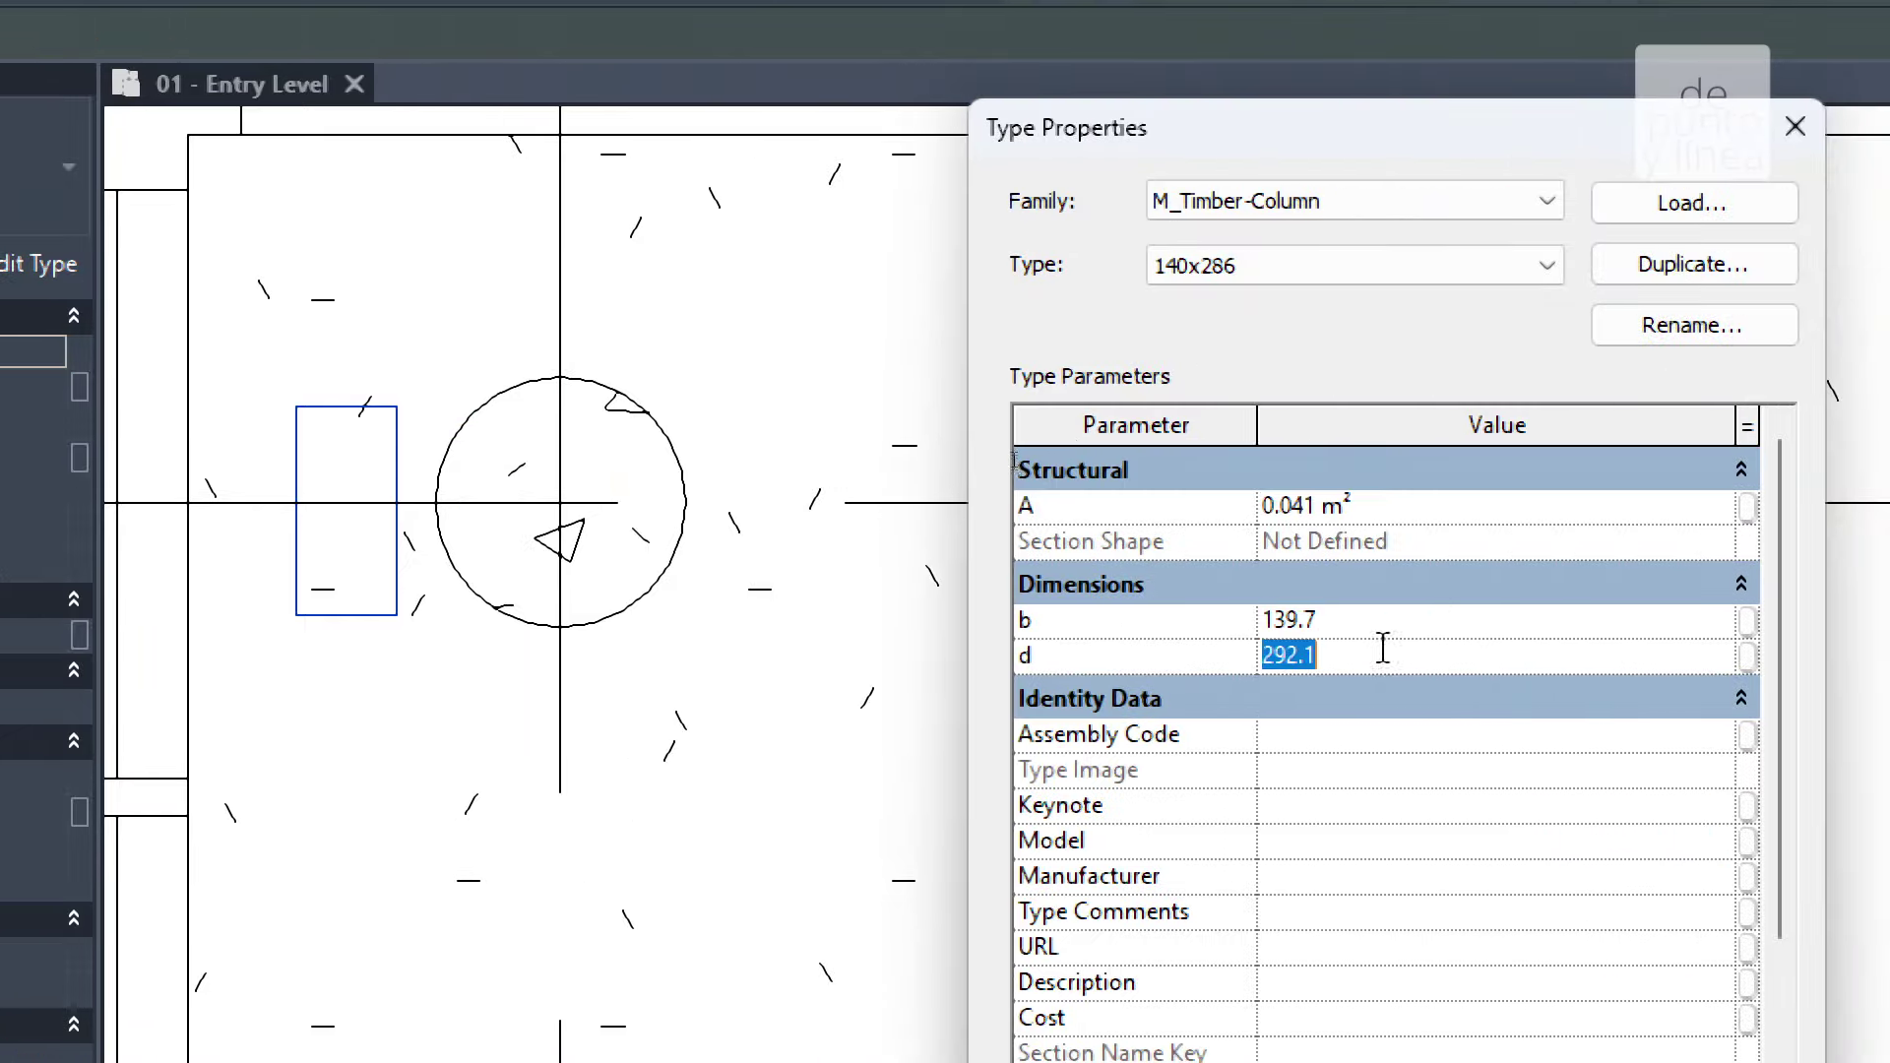
pyautogui.click(1382, 622)
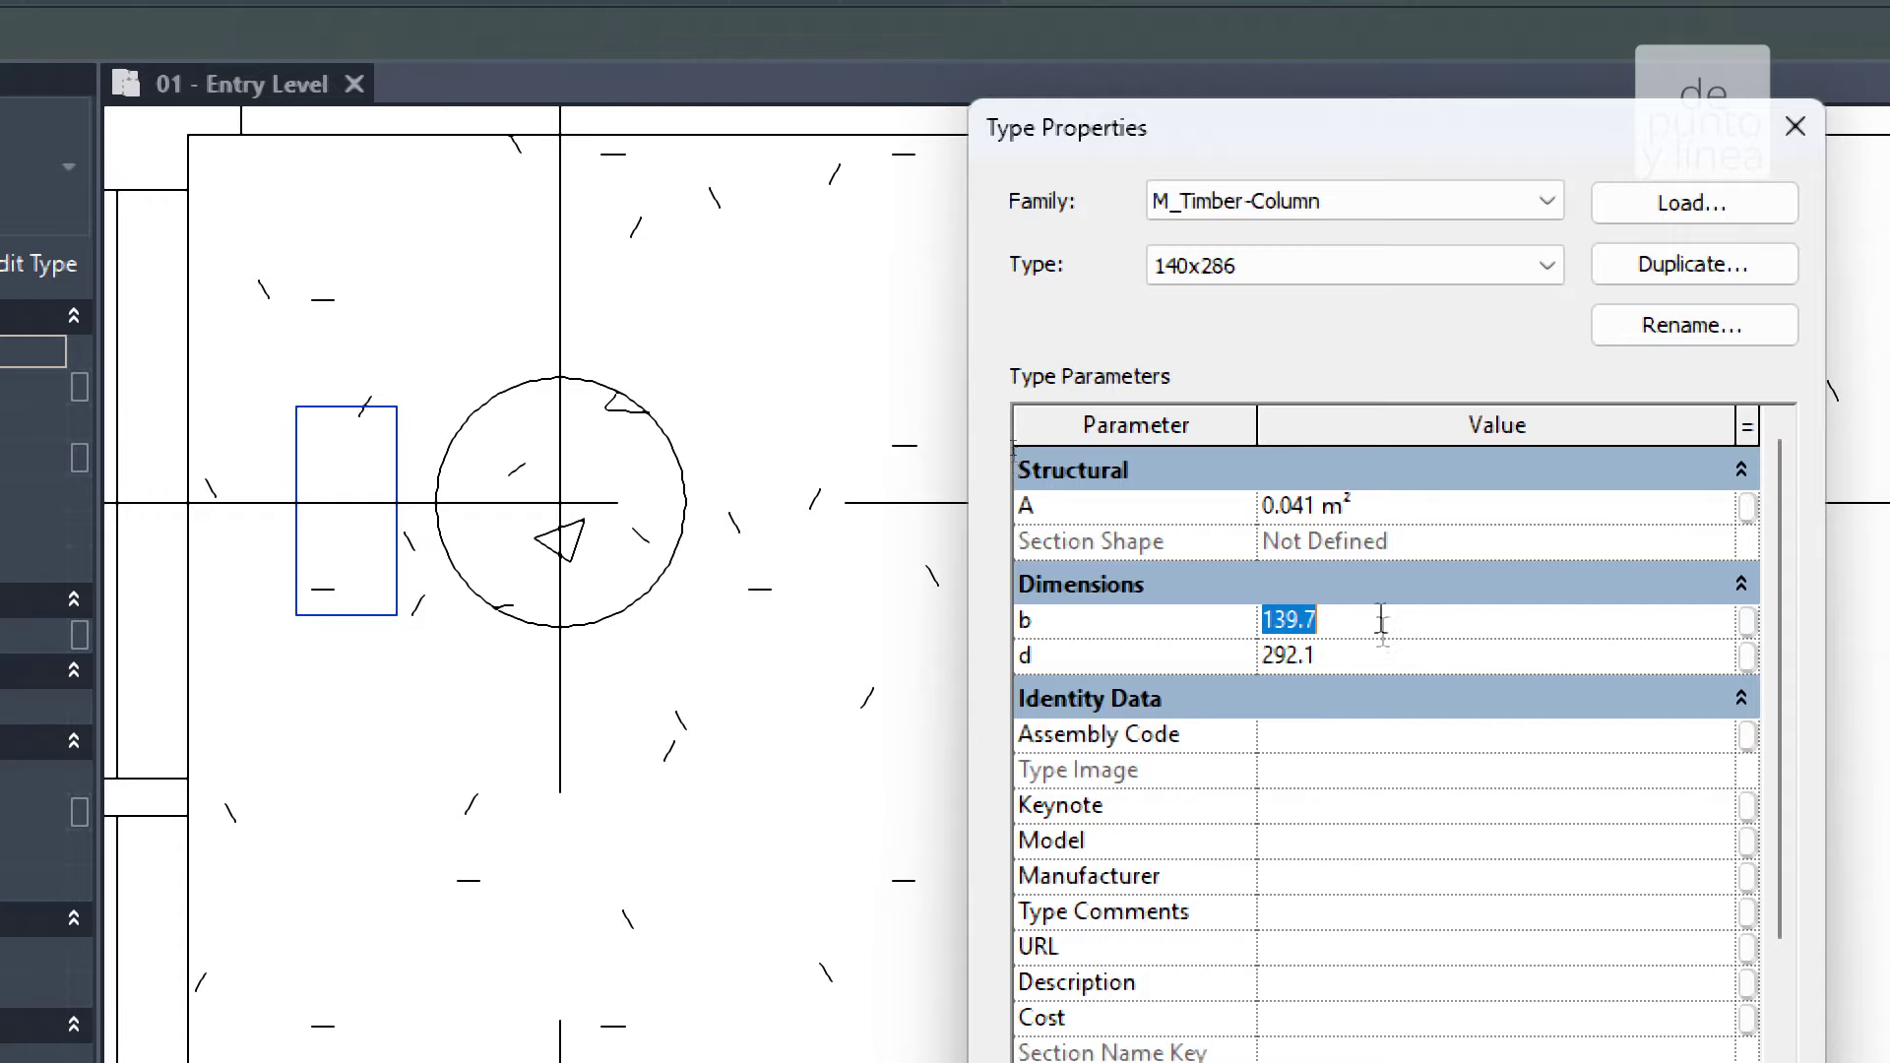
pyautogui.press('Return')
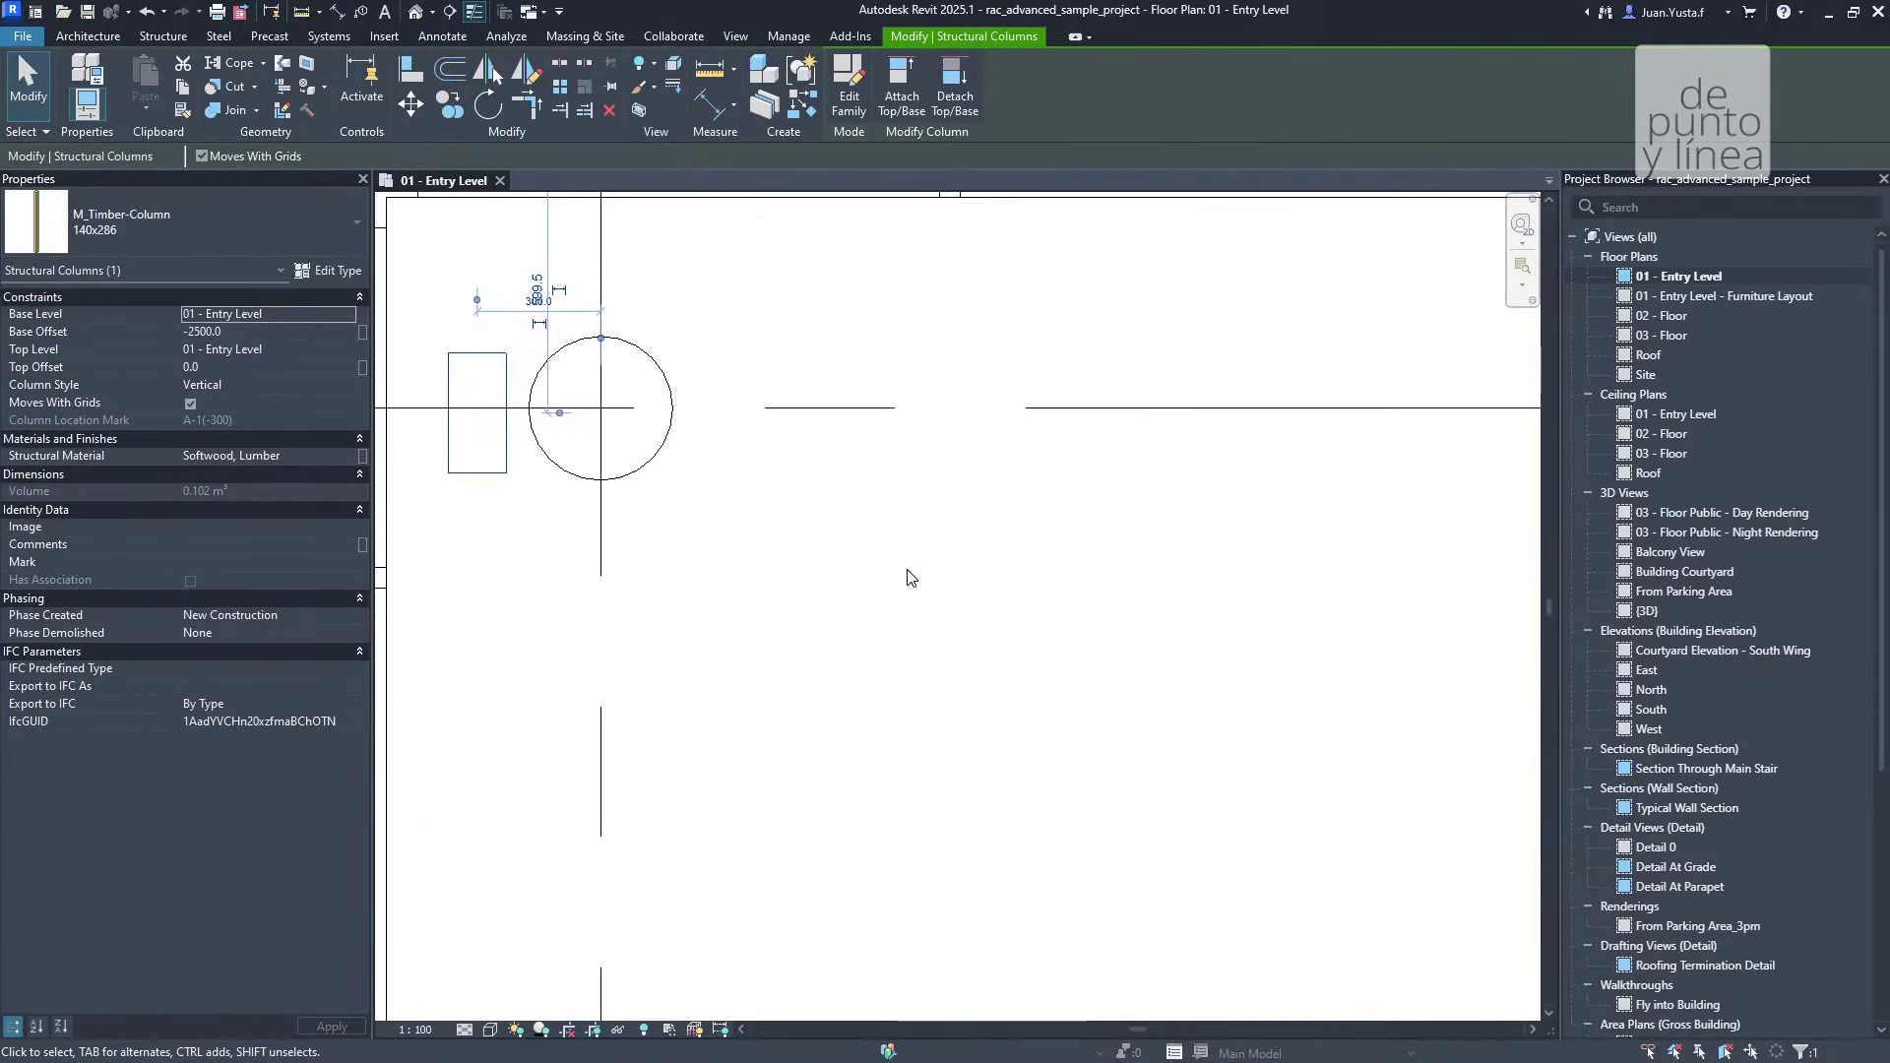
pyautogui.scroll(-10, 689, 493)
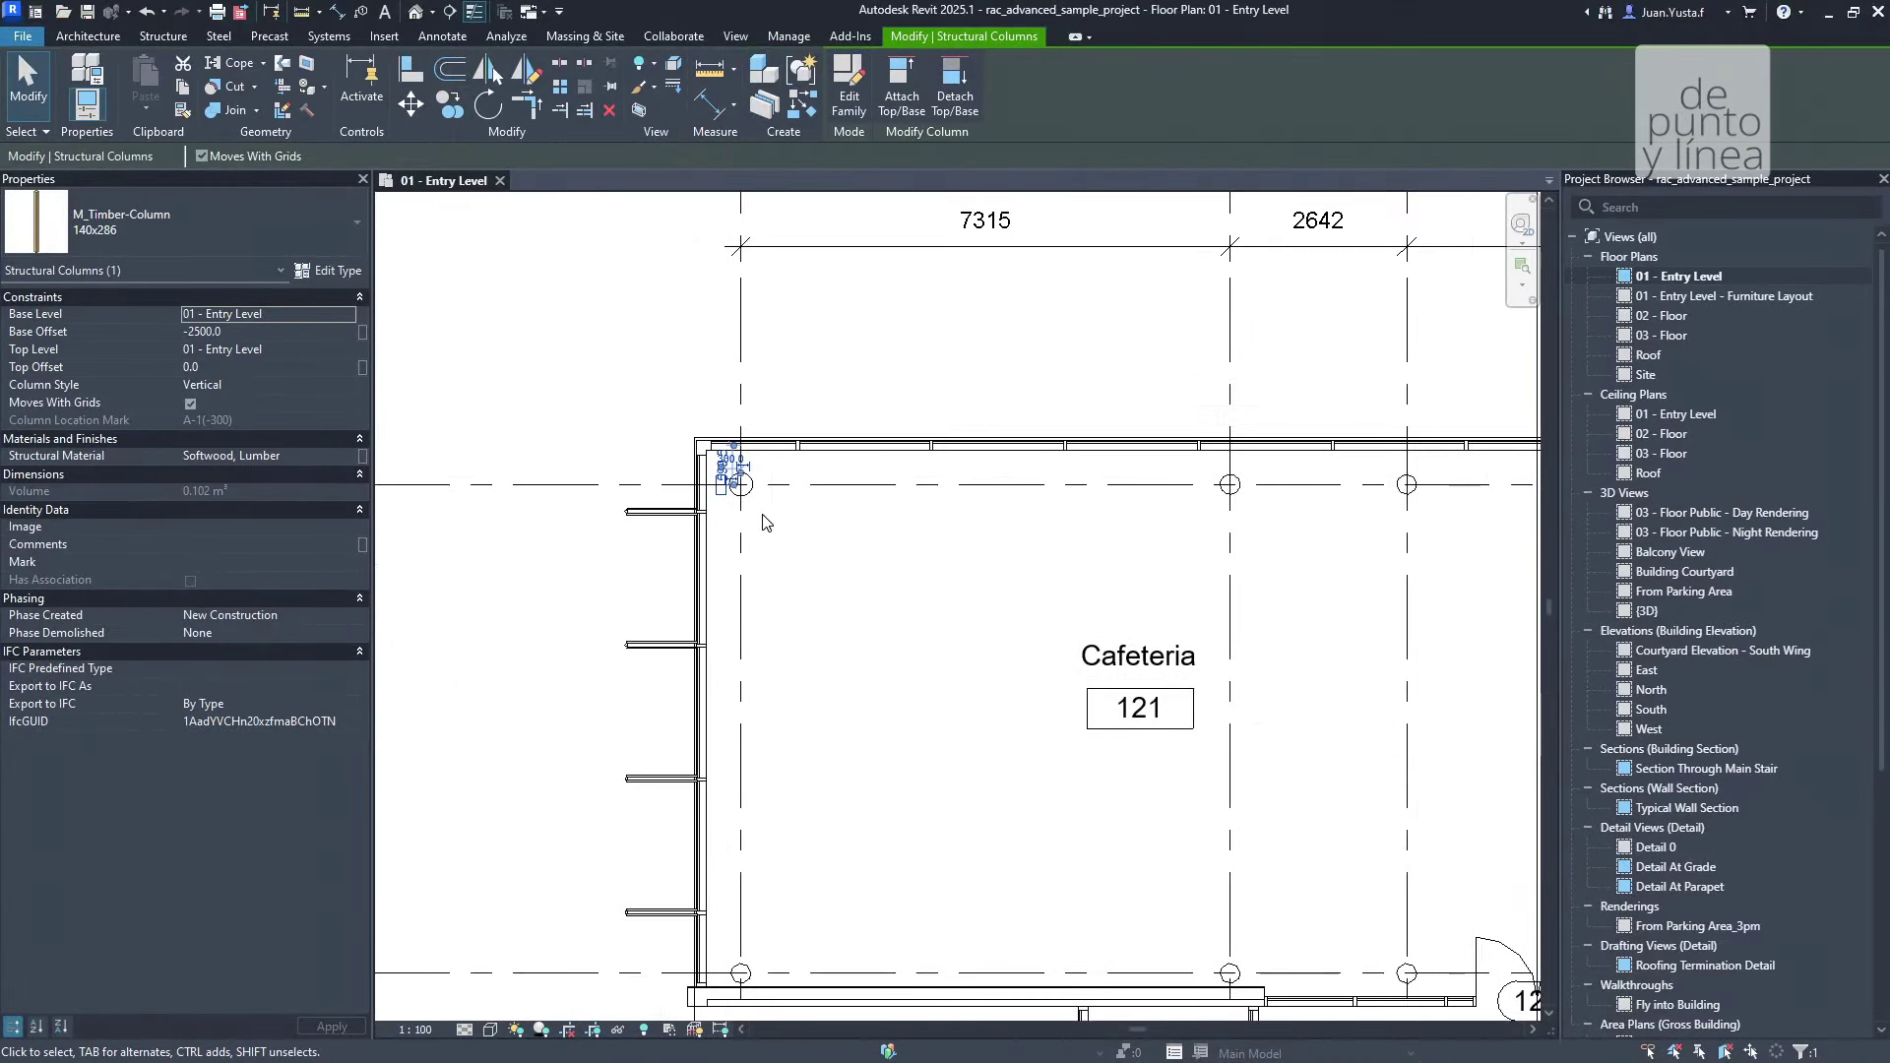
pyautogui.click(768, 522)
pyautogui.scroll(-3, 784, 568)
pyautogui.moveTo(799, 579); pyautogui.dragTo(744, 545, button='middle')
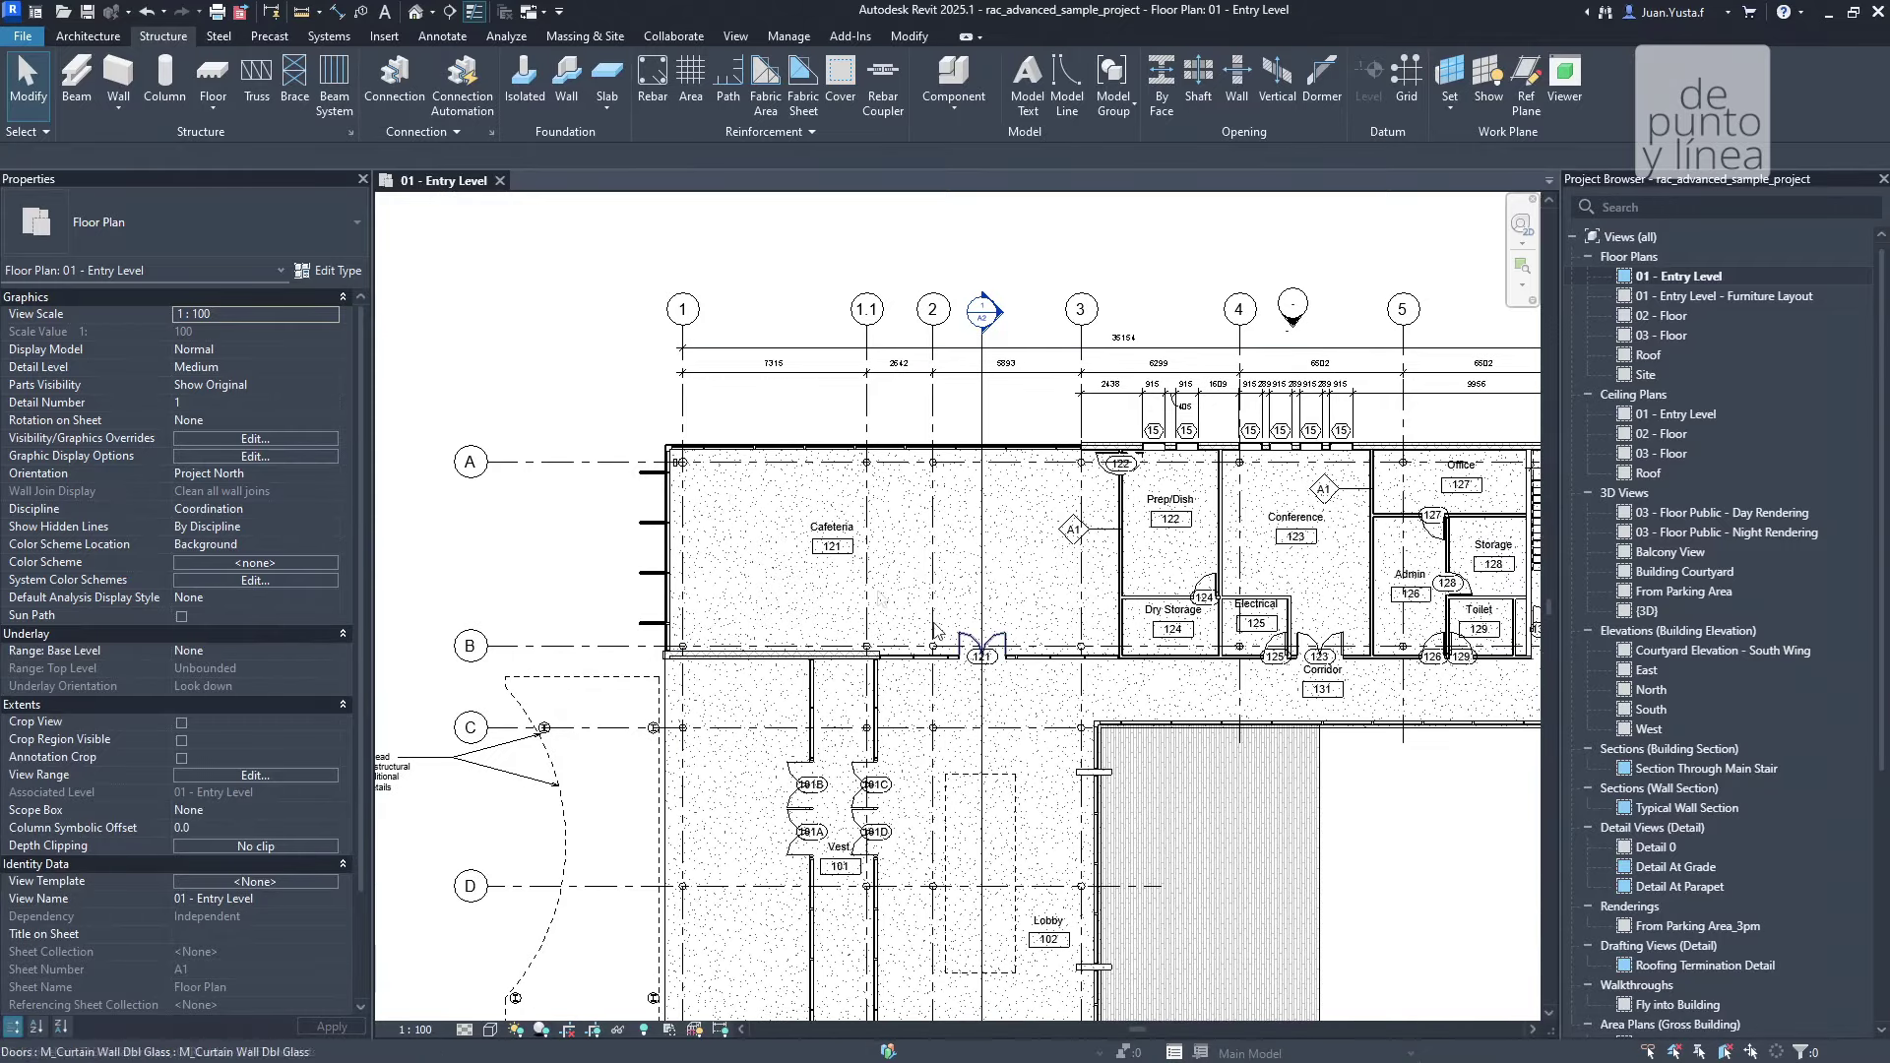
pyautogui.scroll(2, 886, 551)
pyautogui.scroll(-1, 768, 492)
pyautogui.scroll(-4, 724, 466)
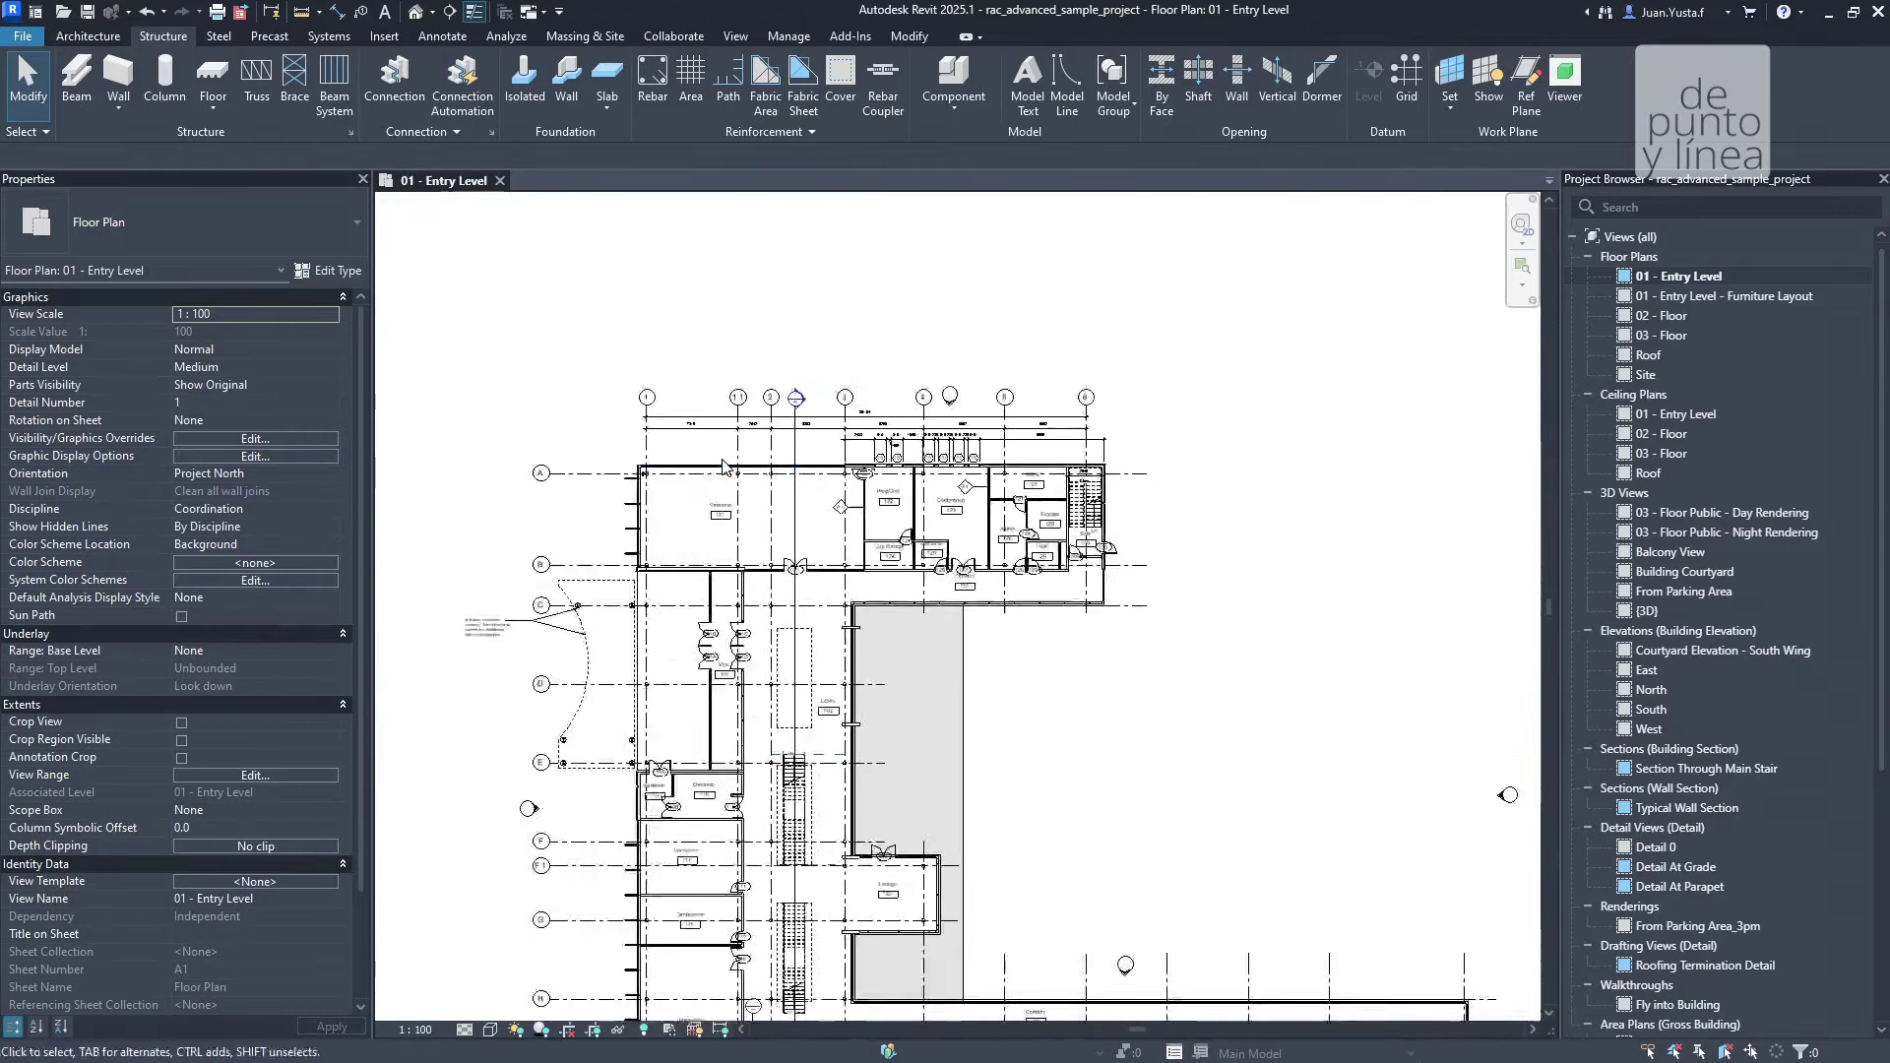
pyautogui.scroll(-2, 724, 466)
pyautogui.scroll(3, 787, 699)
pyautogui.scroll(1, 788, 699)
pyautogui.scroll(2, 670, 581)
pyautogui.scroll(2, 670, 581)
pyautogui.scroll(-1, 677, 573)
pyautogui.click(678, 569)
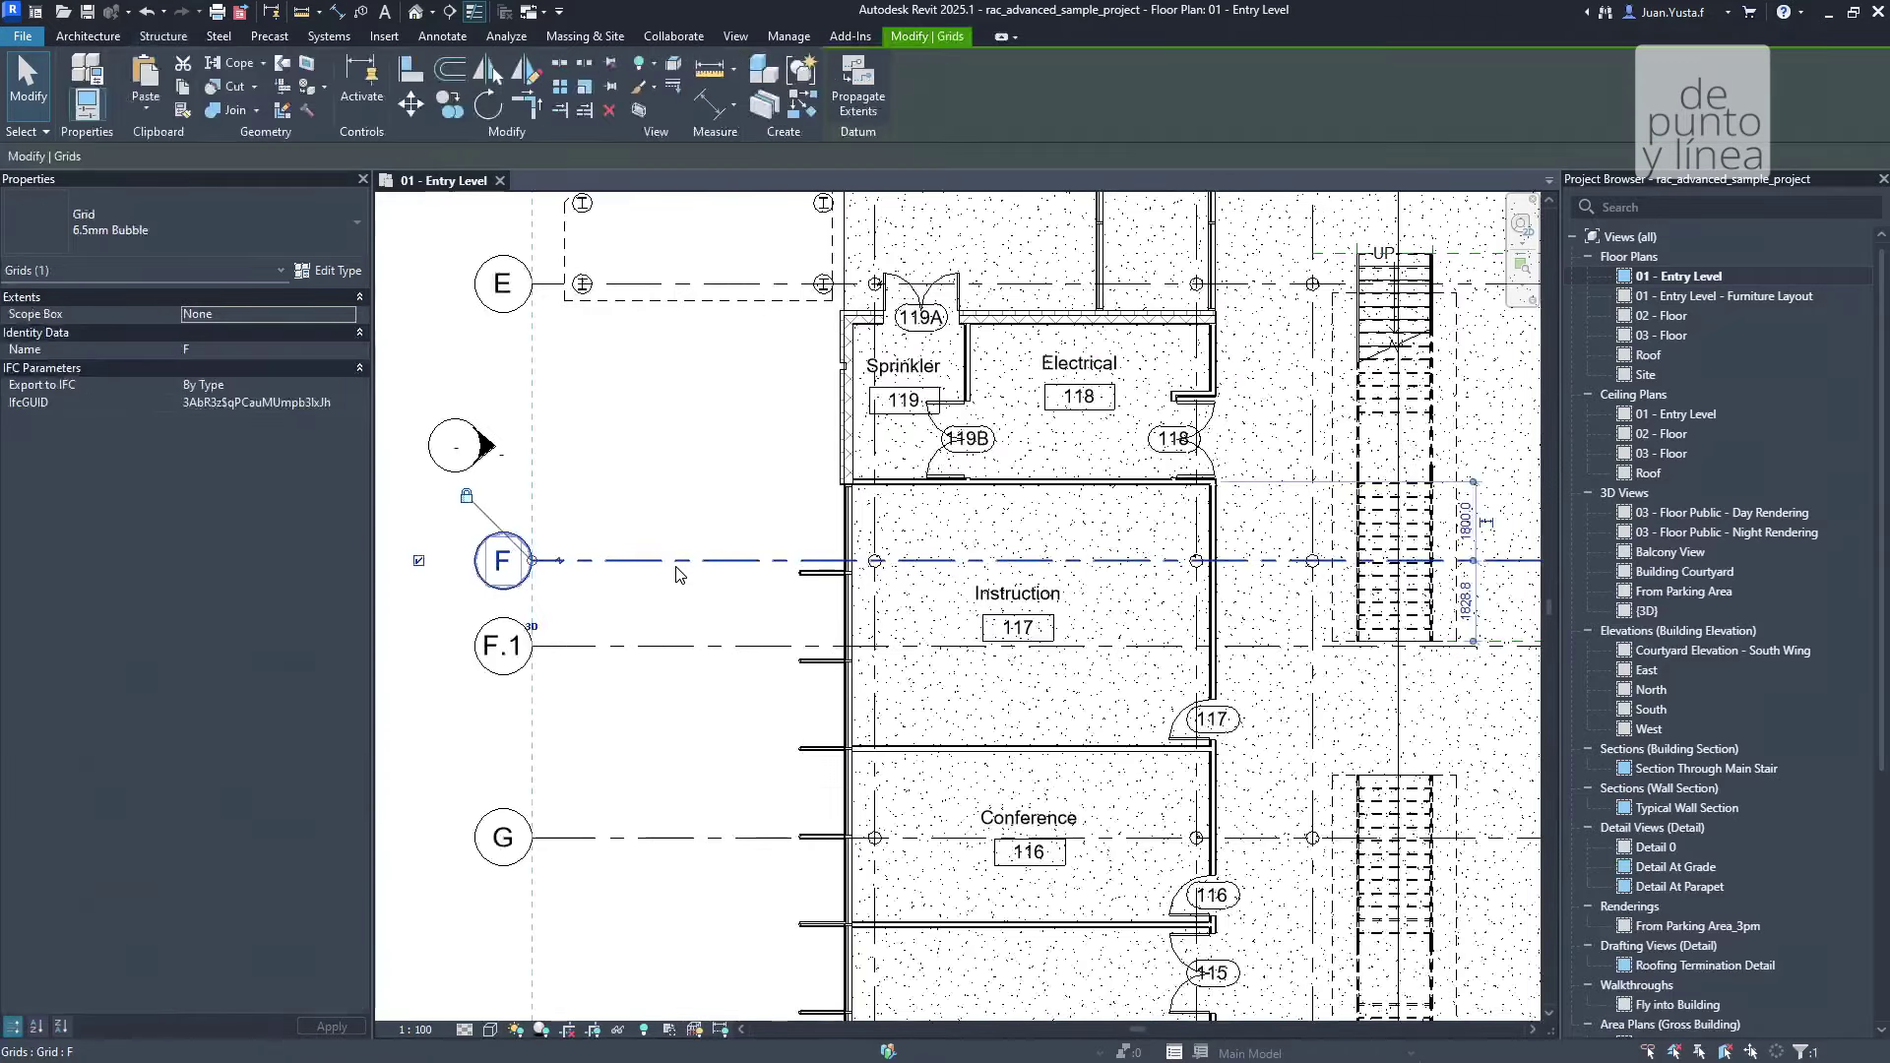
pyautogui.moveTo(679, 575); pyautogui.dragTo(743, 581, button='middle')
pyautogui.click(720, 627)
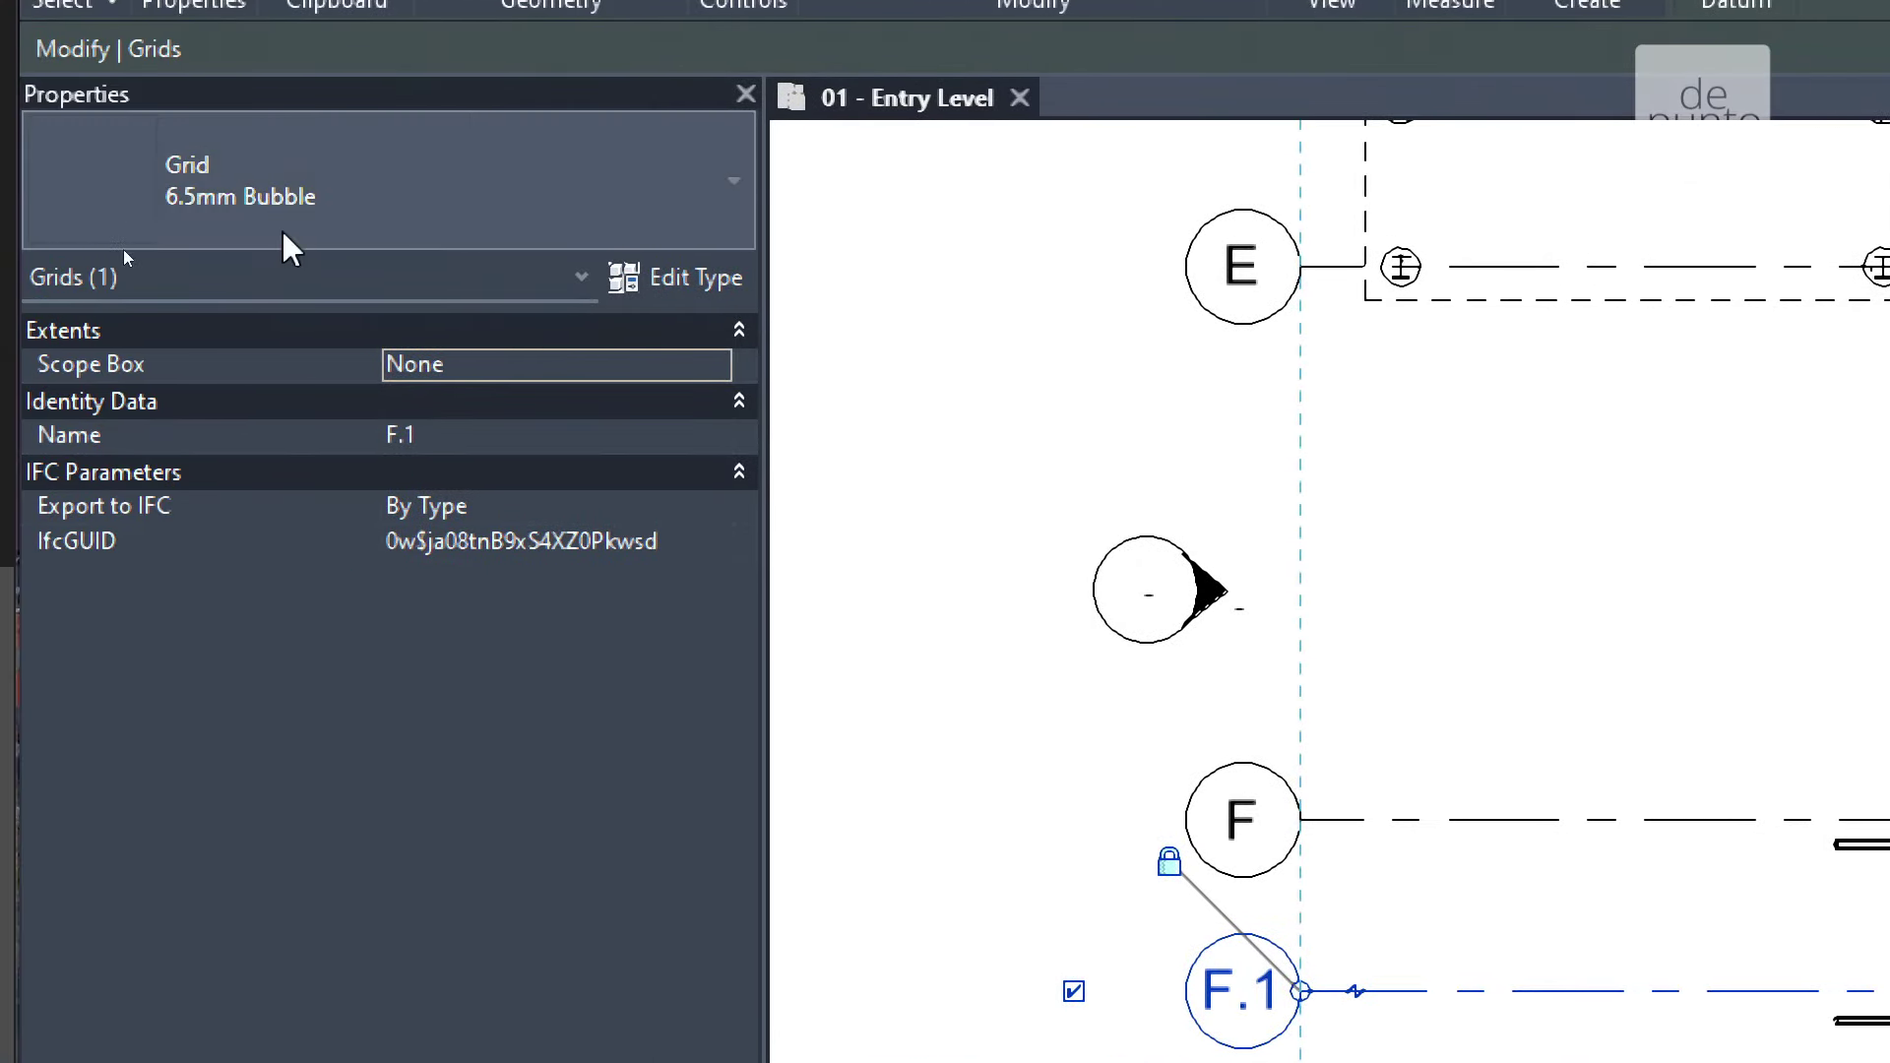
pyautogui.scroll(-3, 861, 760)
pyautogui.scroll(-3, 861, 760)
pyautogui.scroll(-2, 861, 760)
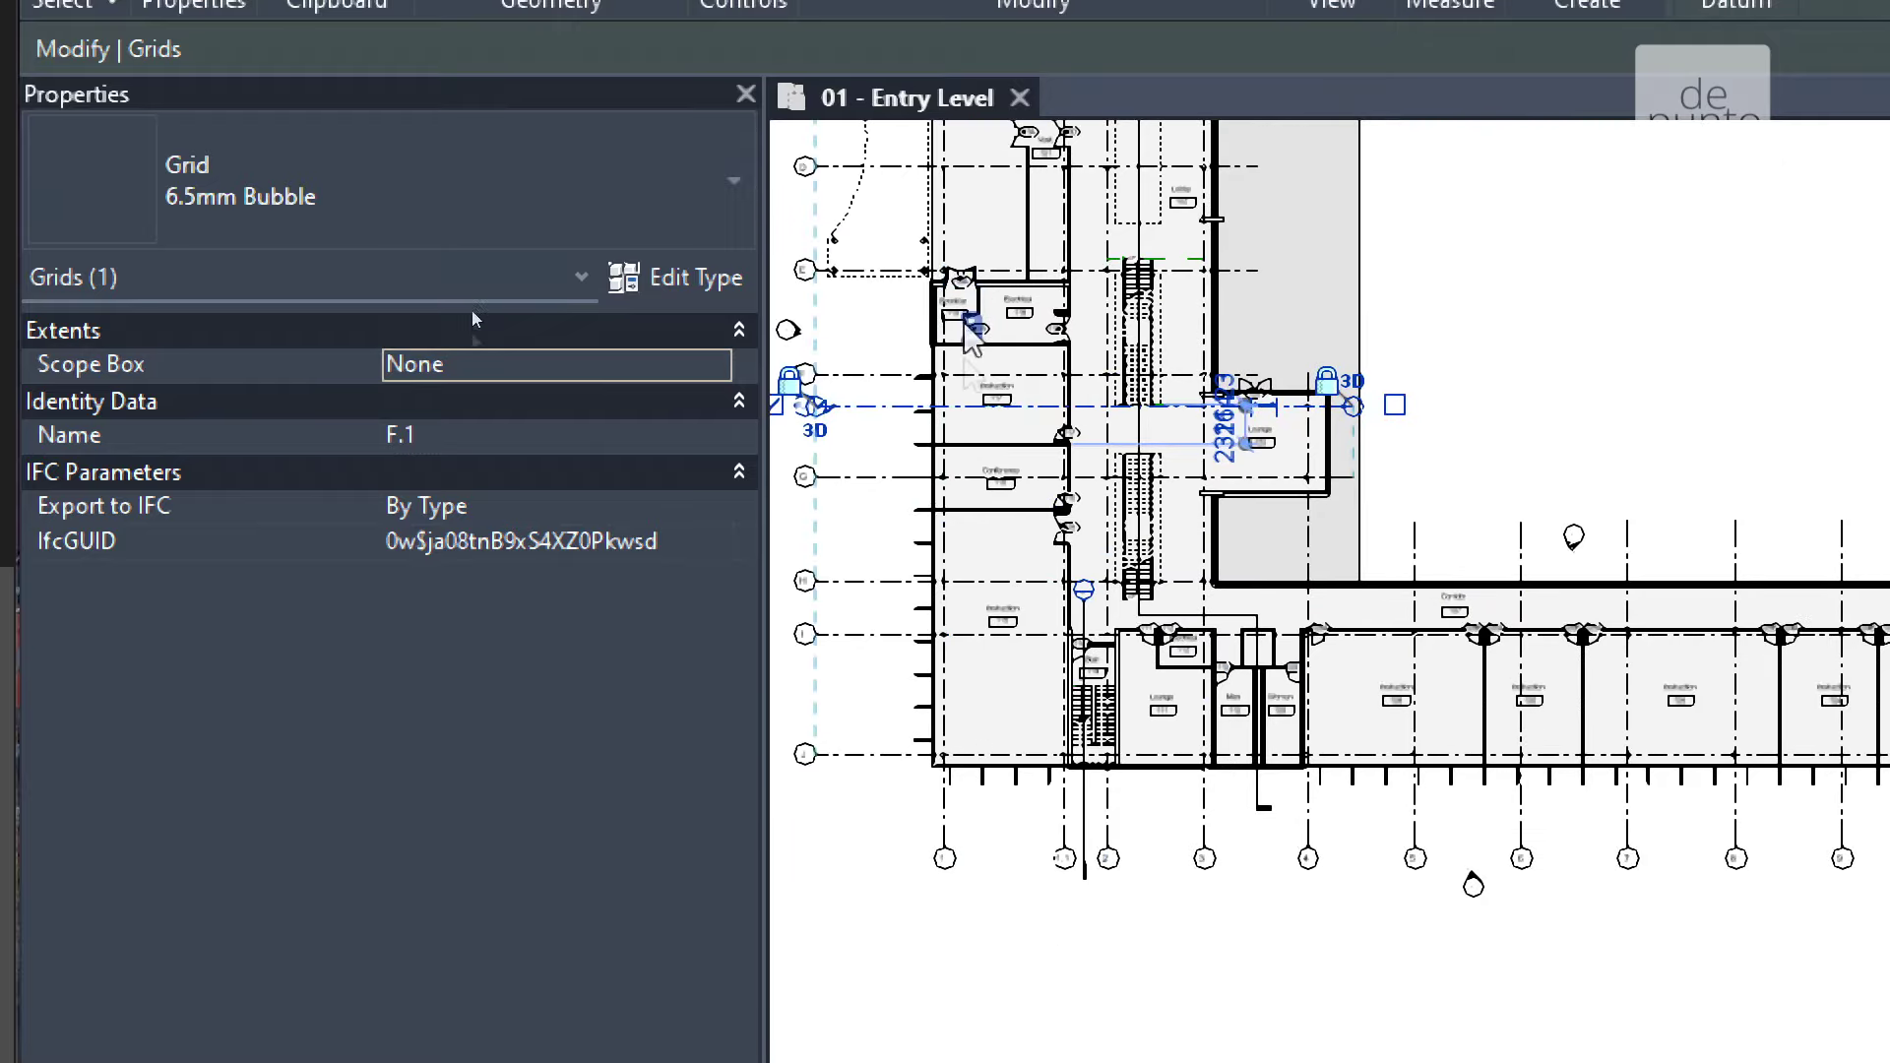
pyautogui.click(856, 754)
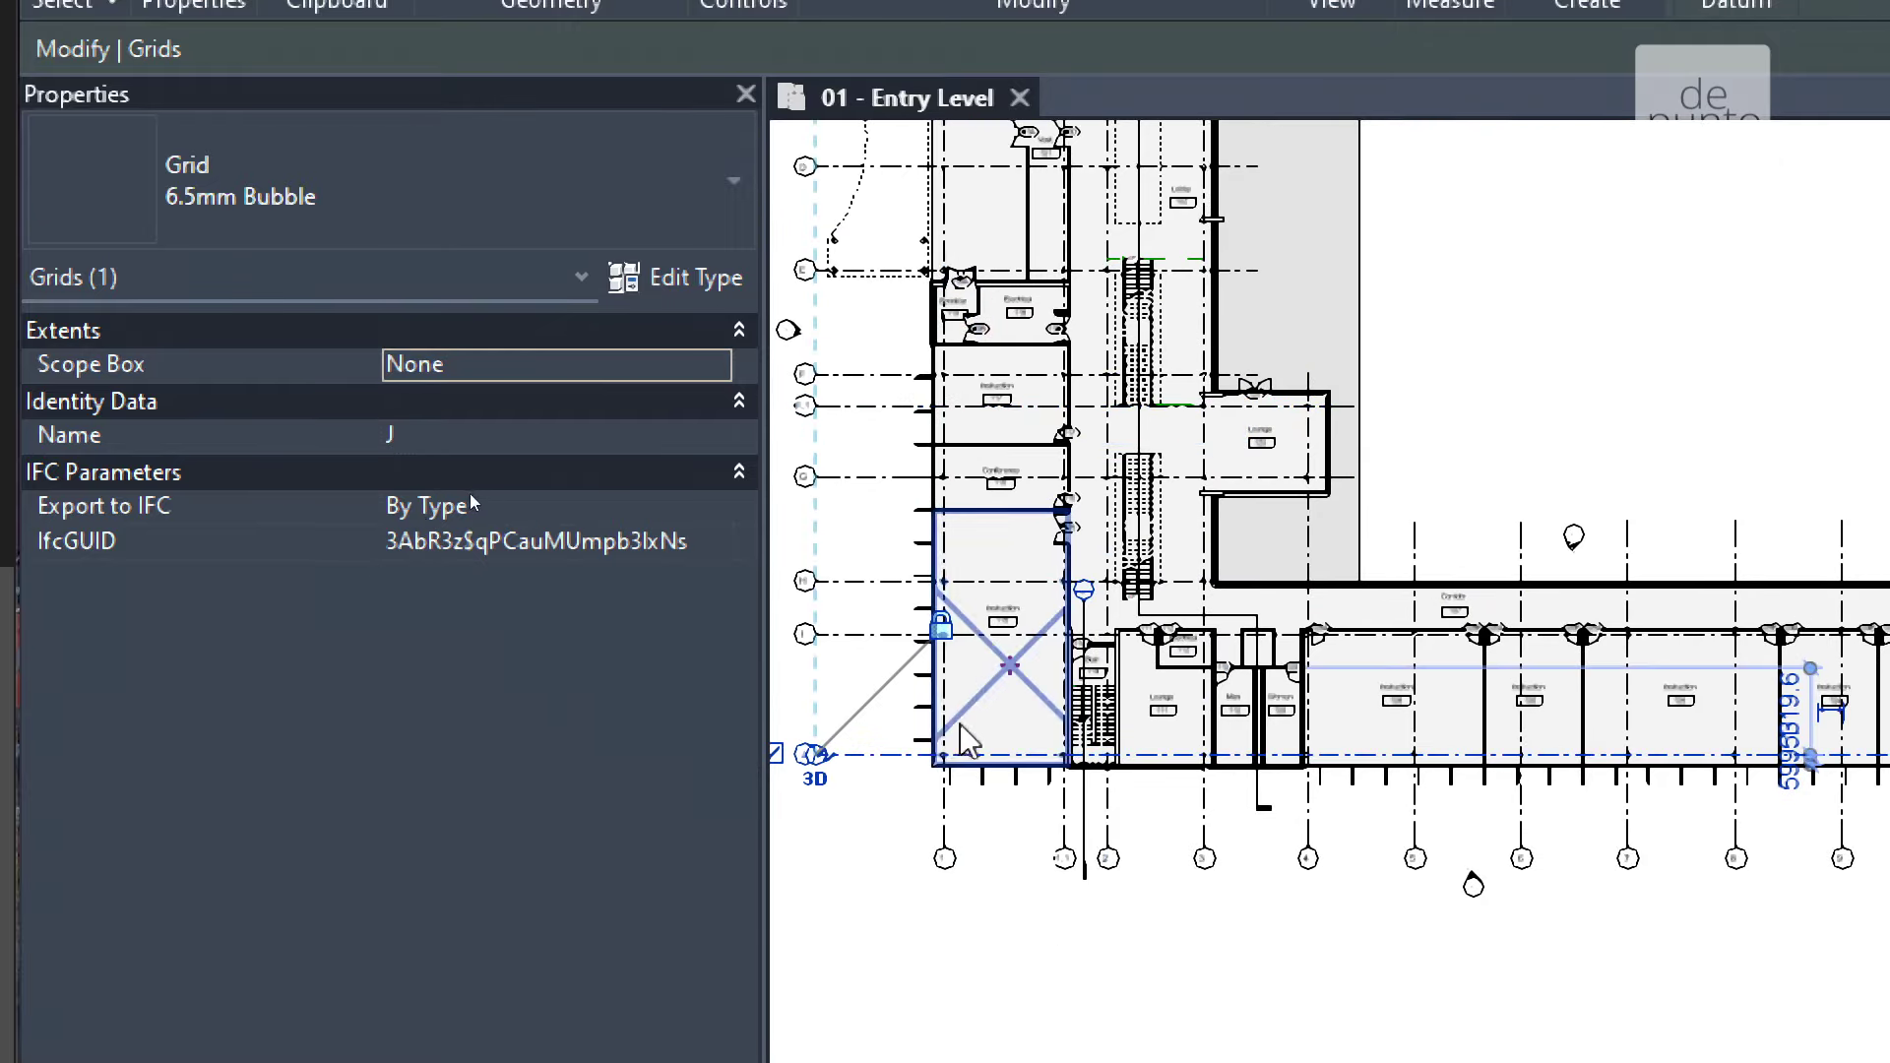
pyautogui.scroll(2, 889, 796)
pyautogui.moveTo(896, 812); pyautogui.dragTo(1151, 812, button='middle')
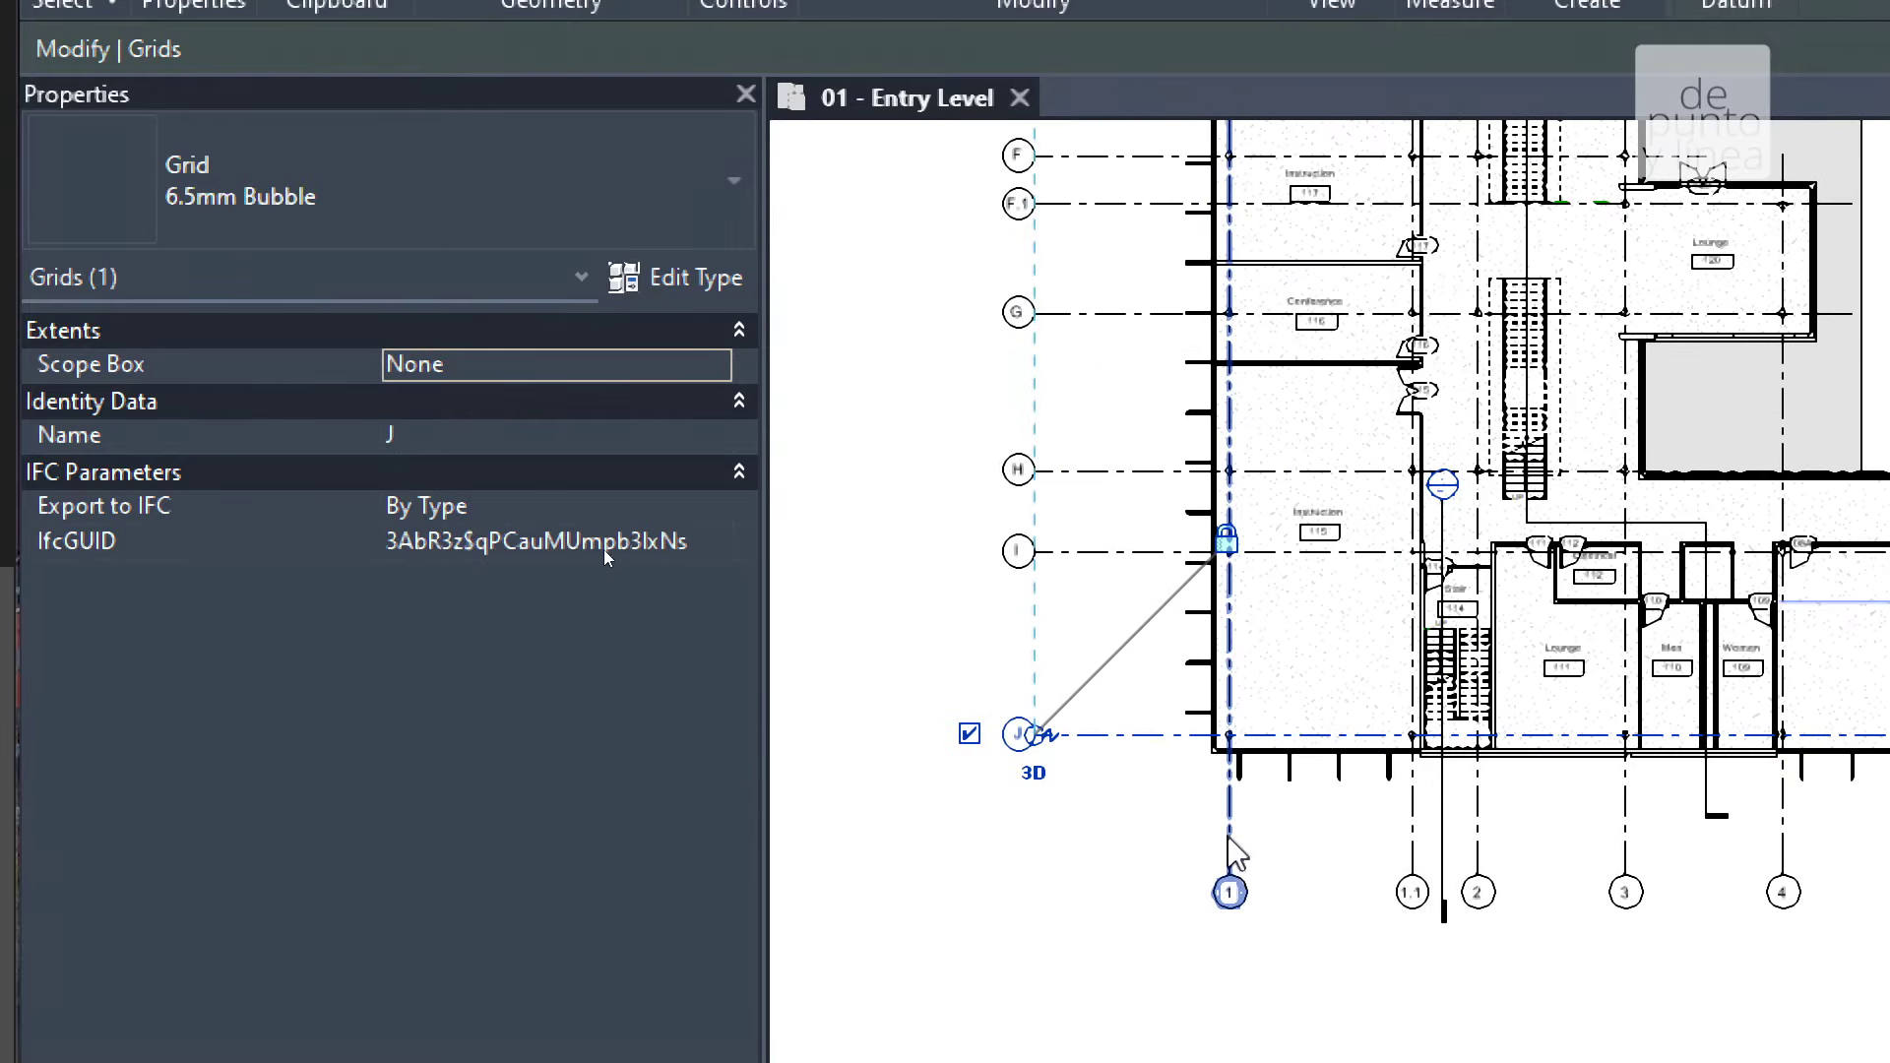
pyautogui.click(1228, 889)
pyautogui.moveTo(1231, 600); pyautogui.dragTo(1098, 788, button='middle')
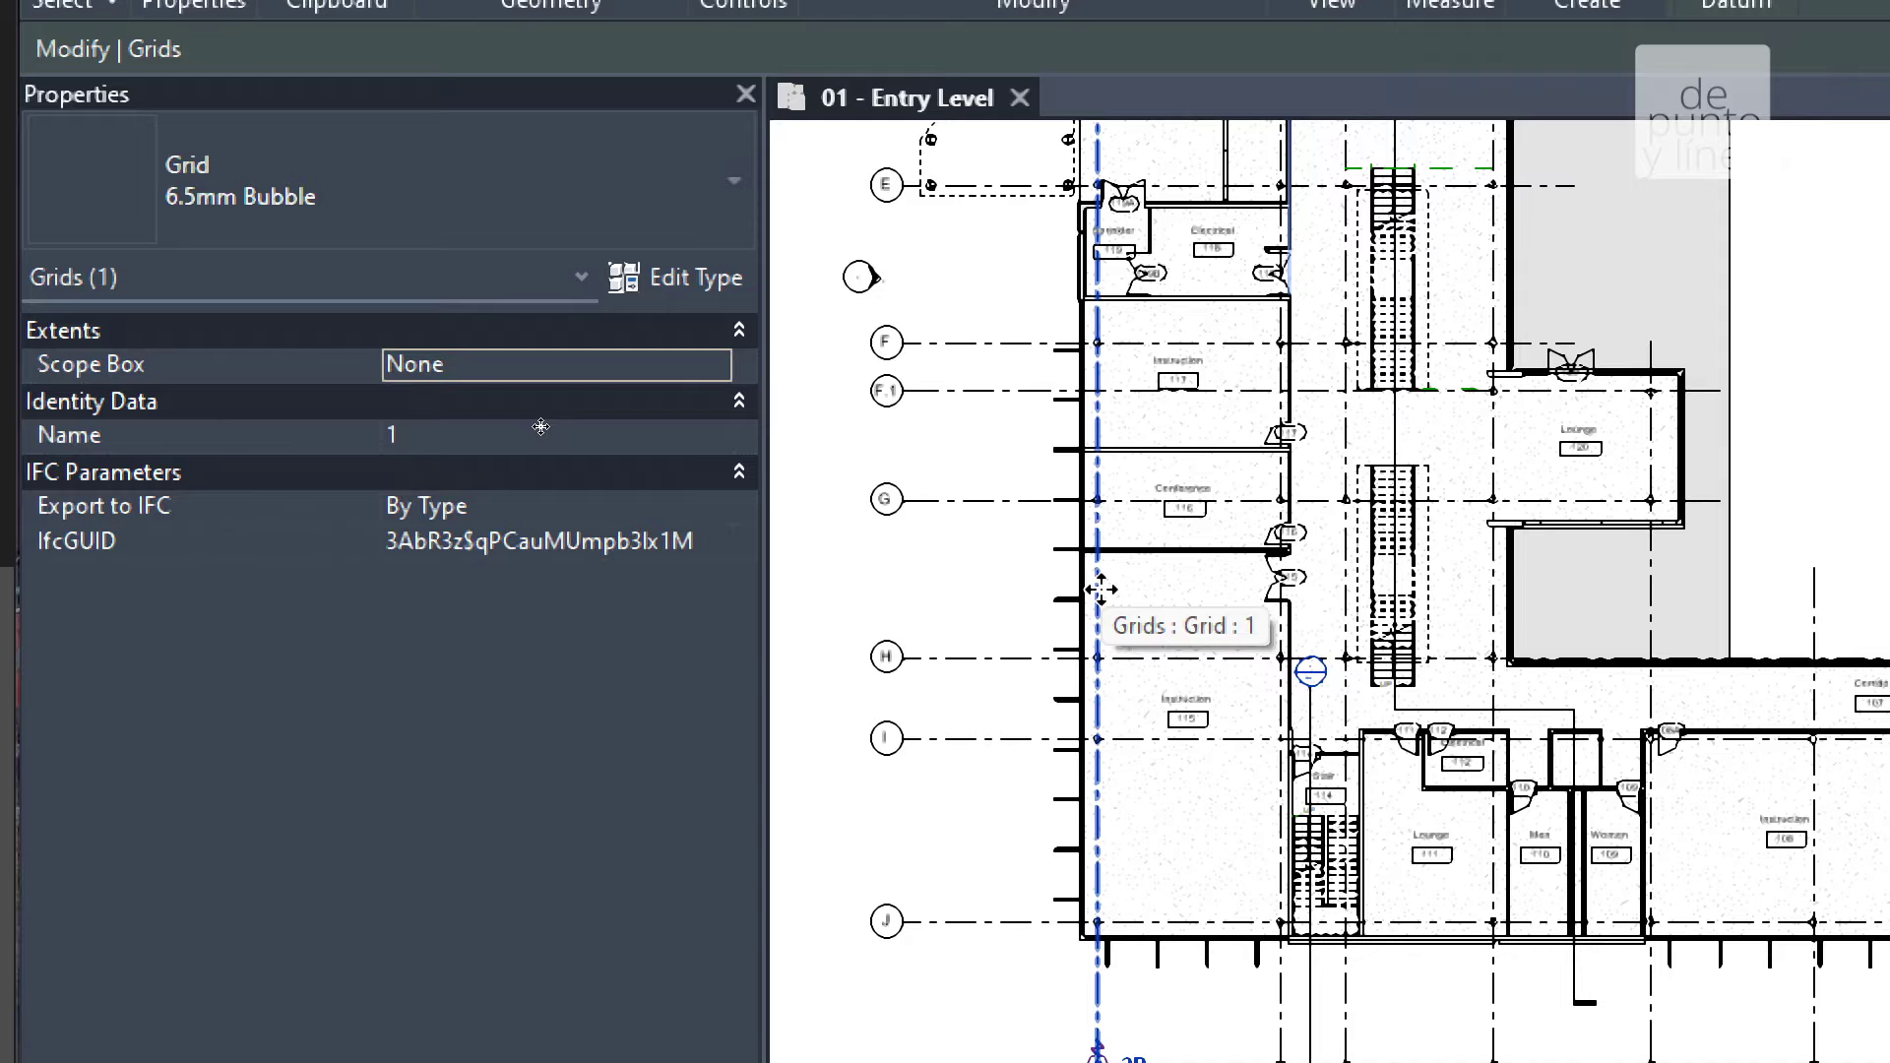
pyautogui.scroll(-2, 1088, 985)
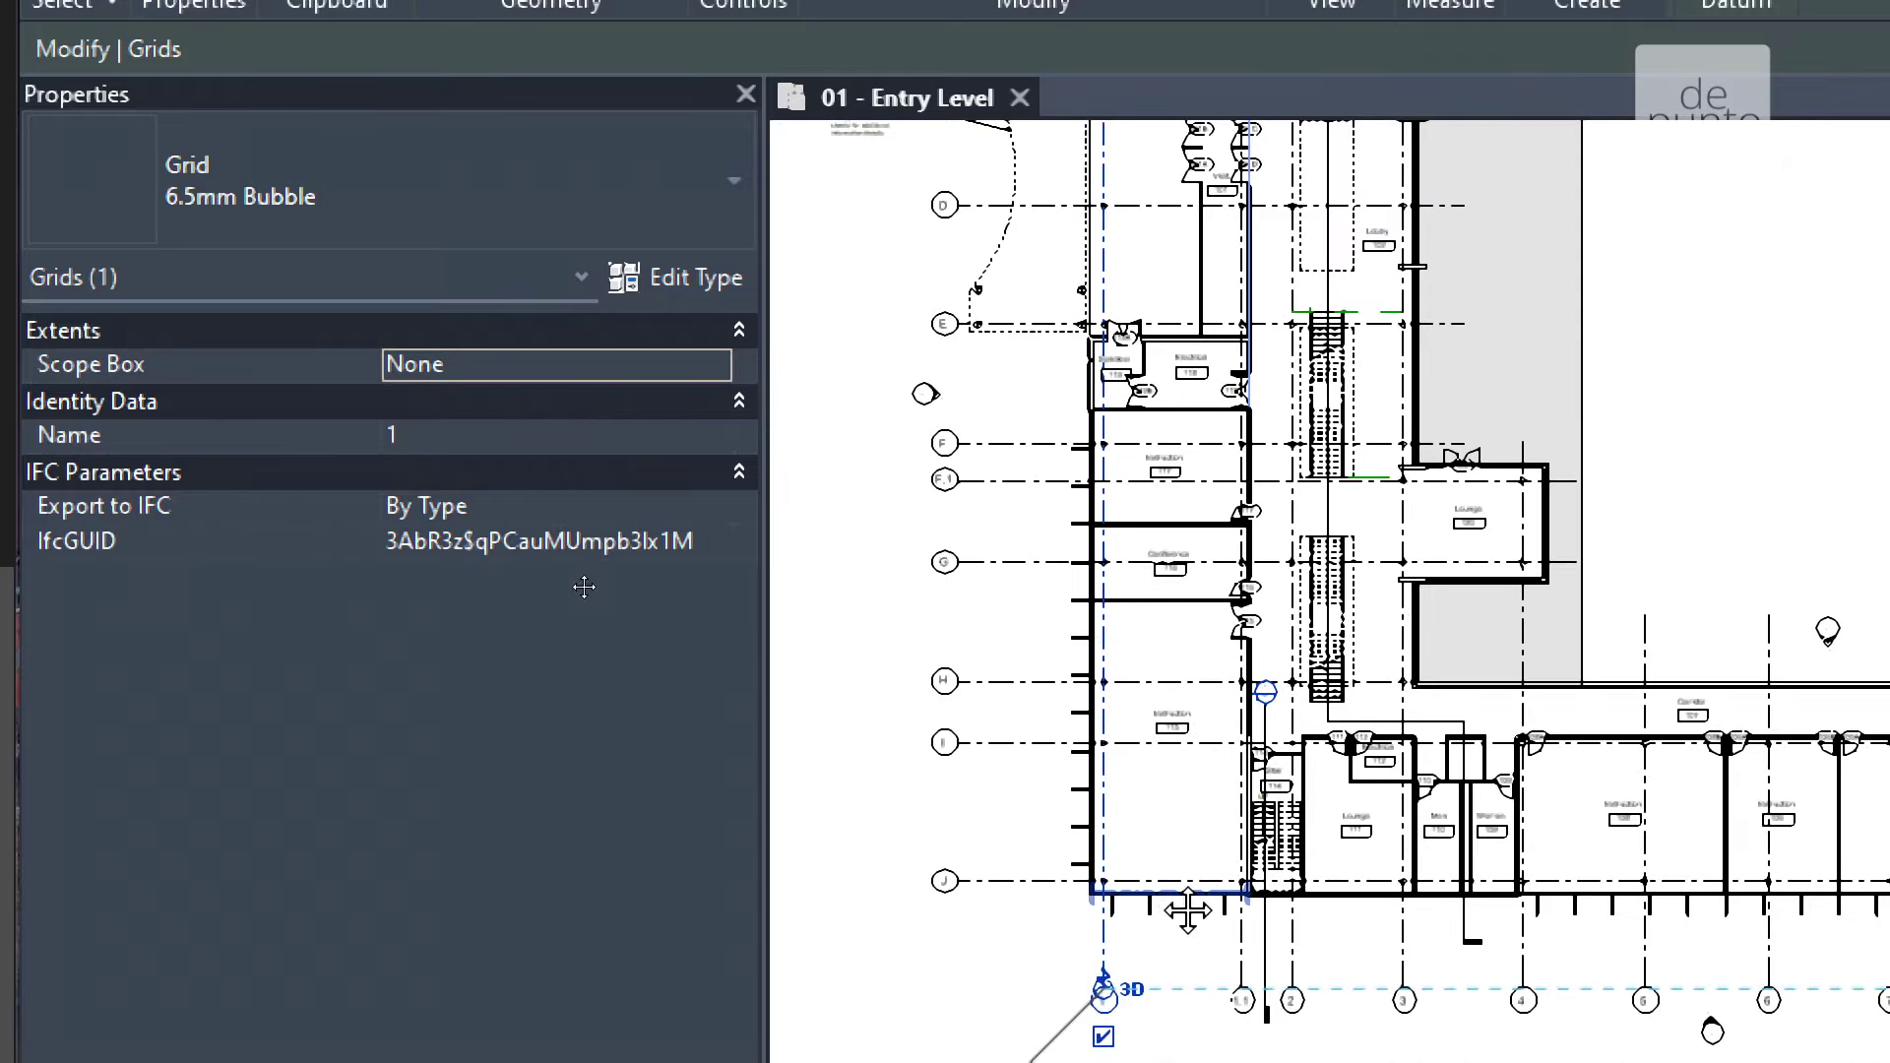
pyautogui.moveTo(1089, 996); pyautogui.dragTo(1173, 868, button='middle')
pyautogui.click(1265, 970)
pyautogui.scroll(3, 1181, 788)
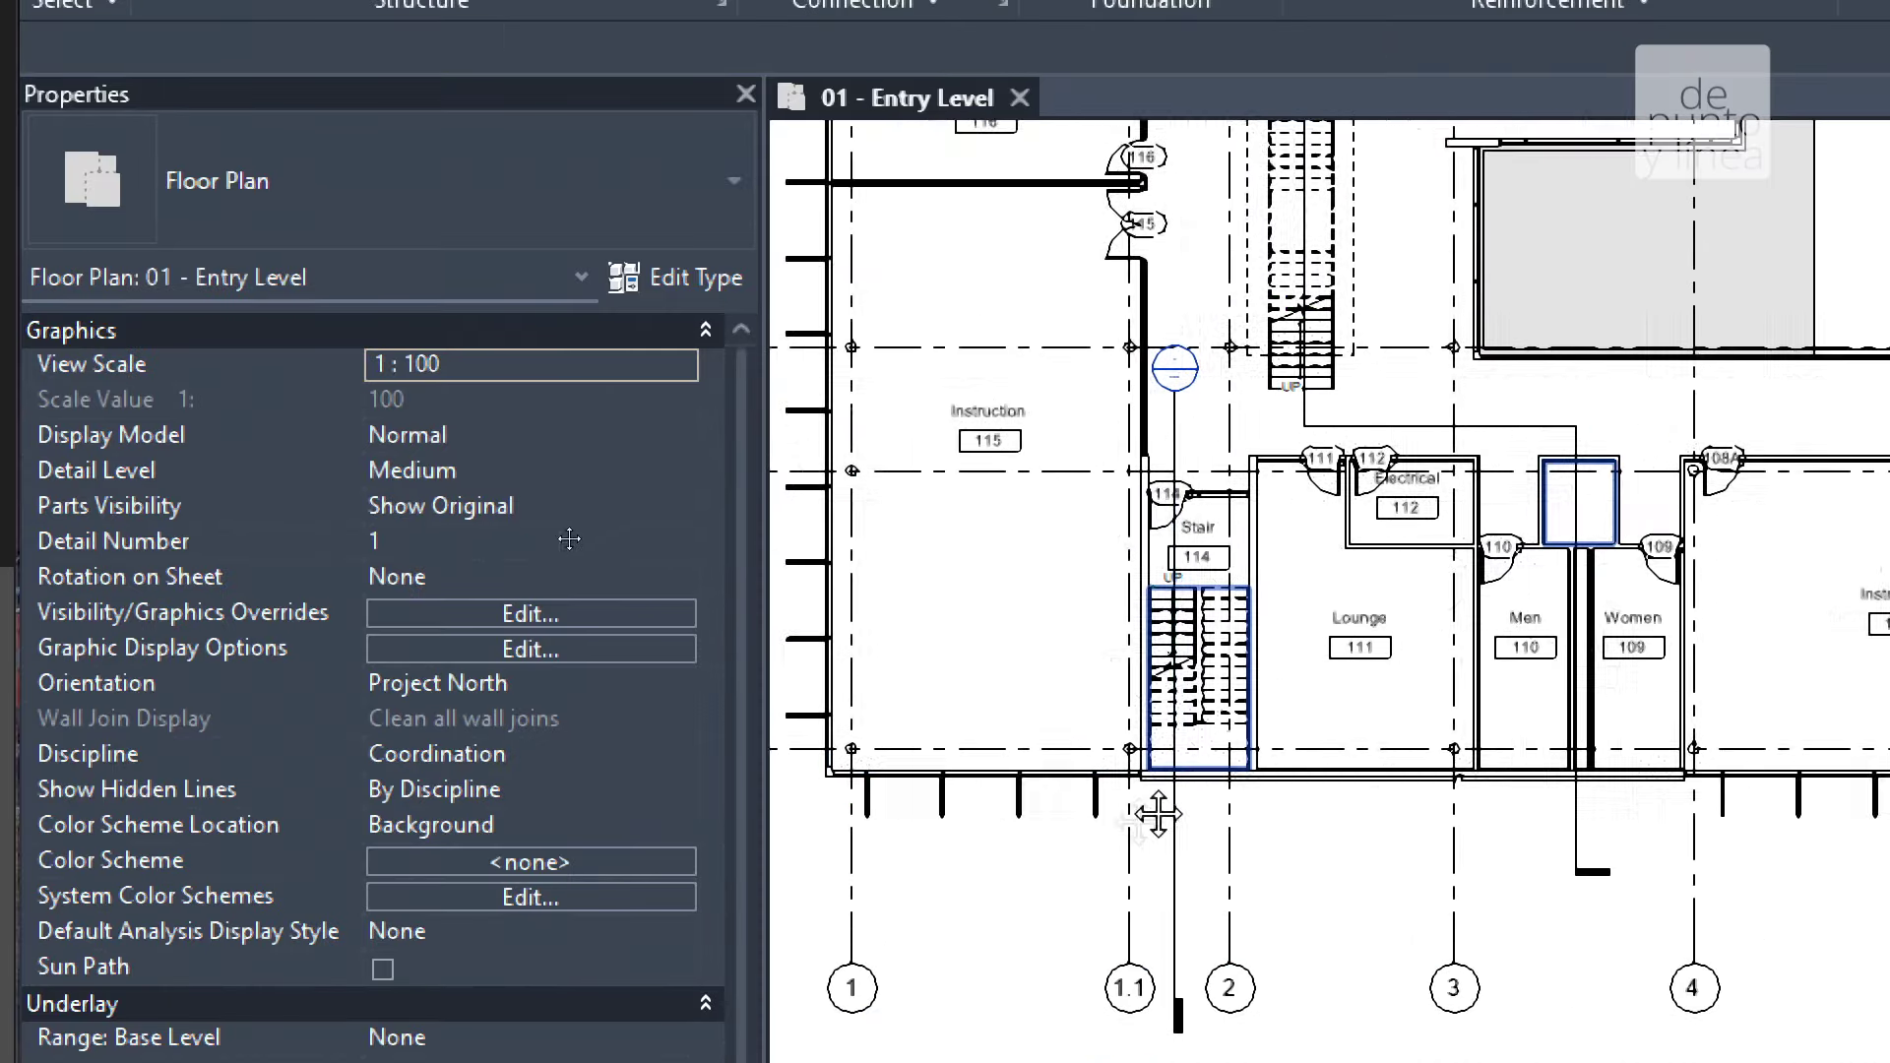
pyautogui.scroll(5, 1062, 583)
pyautogui.click(1034, 785)
pyautogui.moveTo(1149, 818); pyautogui.dragTo(1333, 633, button='middle')
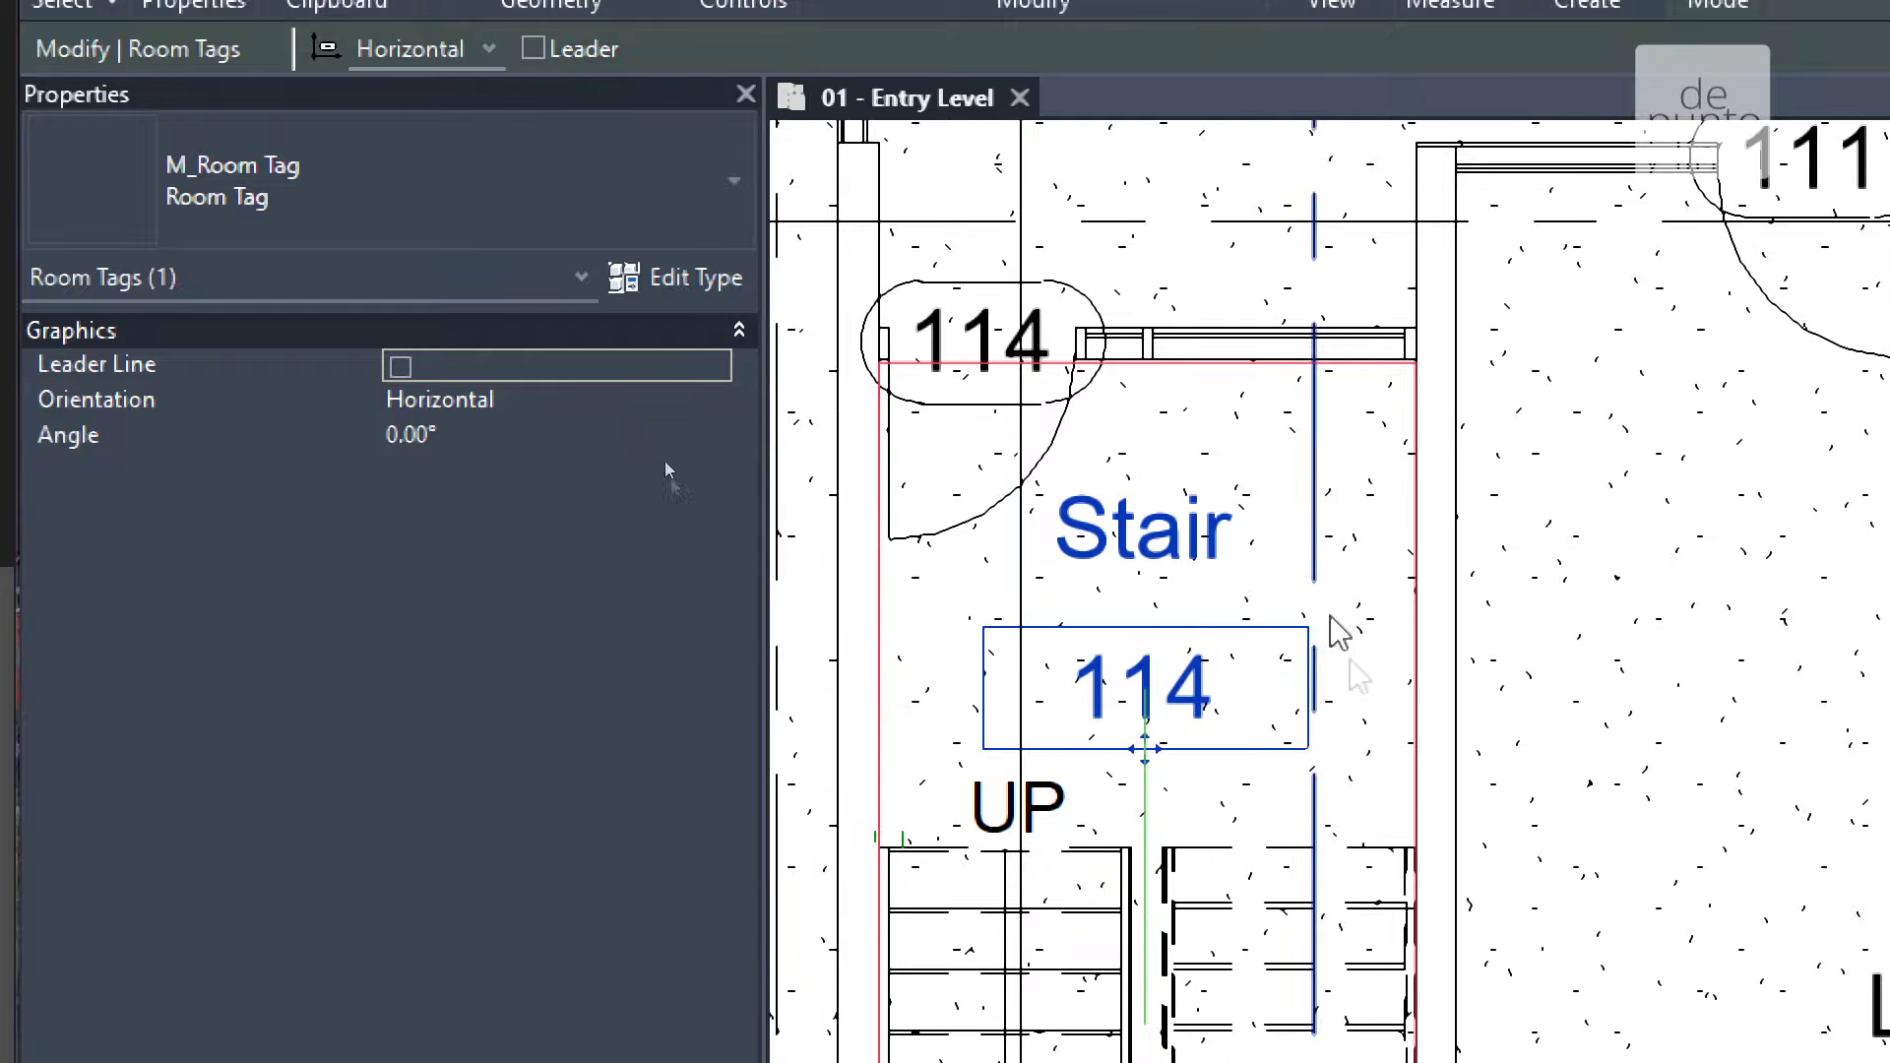
# Pan the plan toward the Conference room and select the round concrete column
pyautogui.scroll(-3, 1044, 586)
pyautogui.scroll(2, 1059, 571)
pyautogui.scroll(2, 1068, 557)
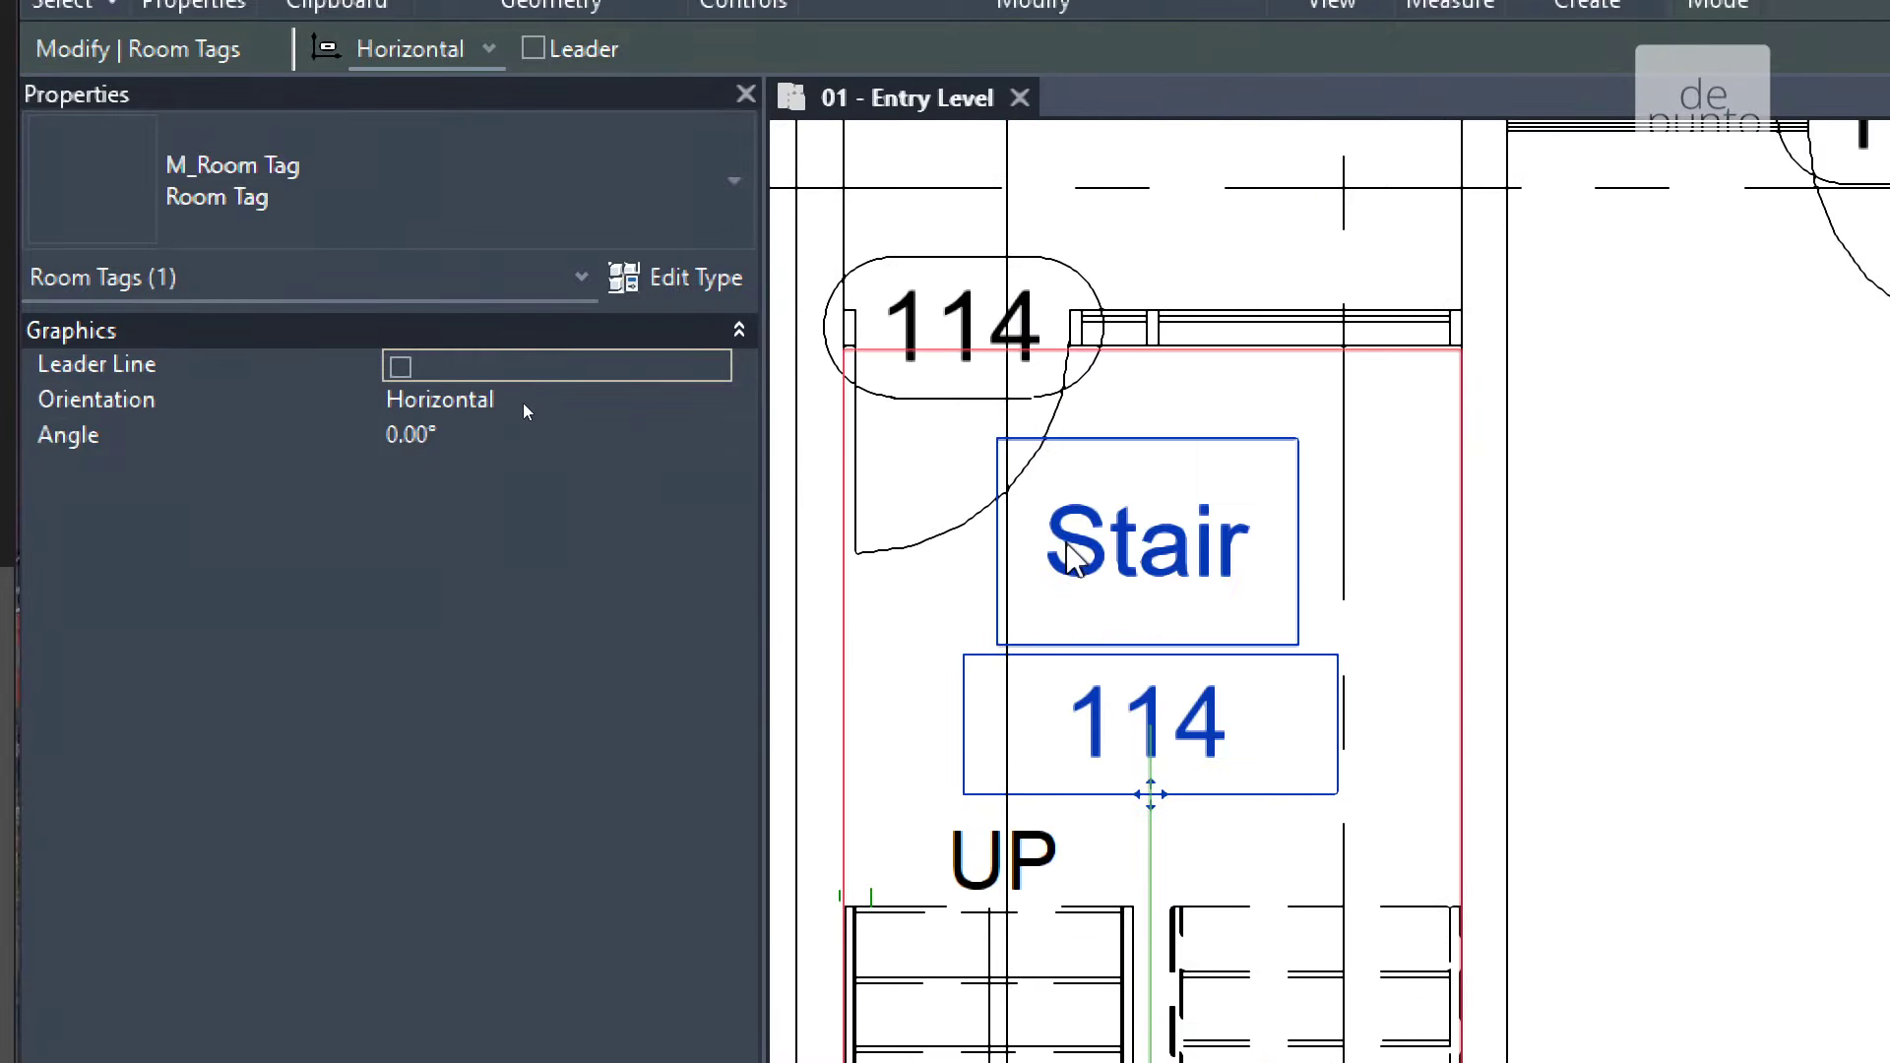
pyautogui.scroll(-4, 1207, 557)
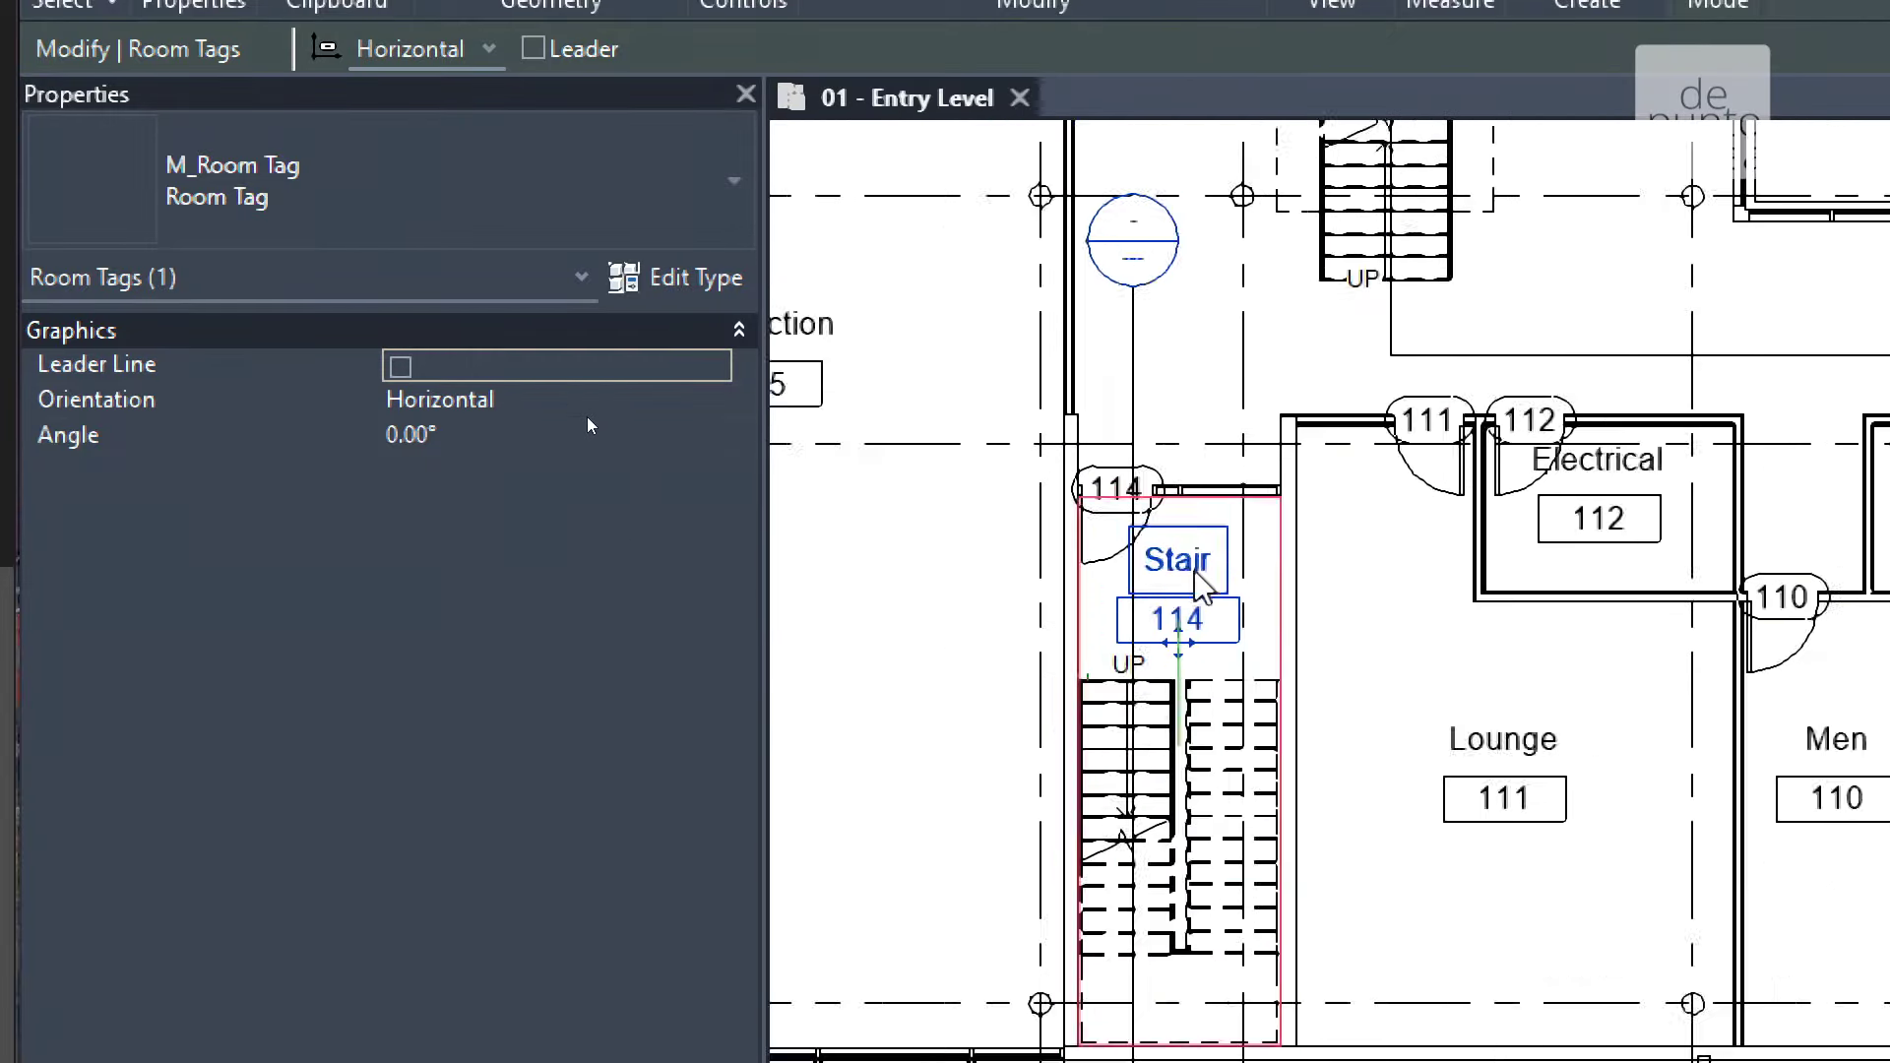
pyautogui.moveTo(1374, 592)
pyautogui.mouseDown(button='middle')
pyautogui.moveTo(1268, 684)
pyautogui.moveTo(1501, 877)
pyautogui.mouseUp(button='middle')
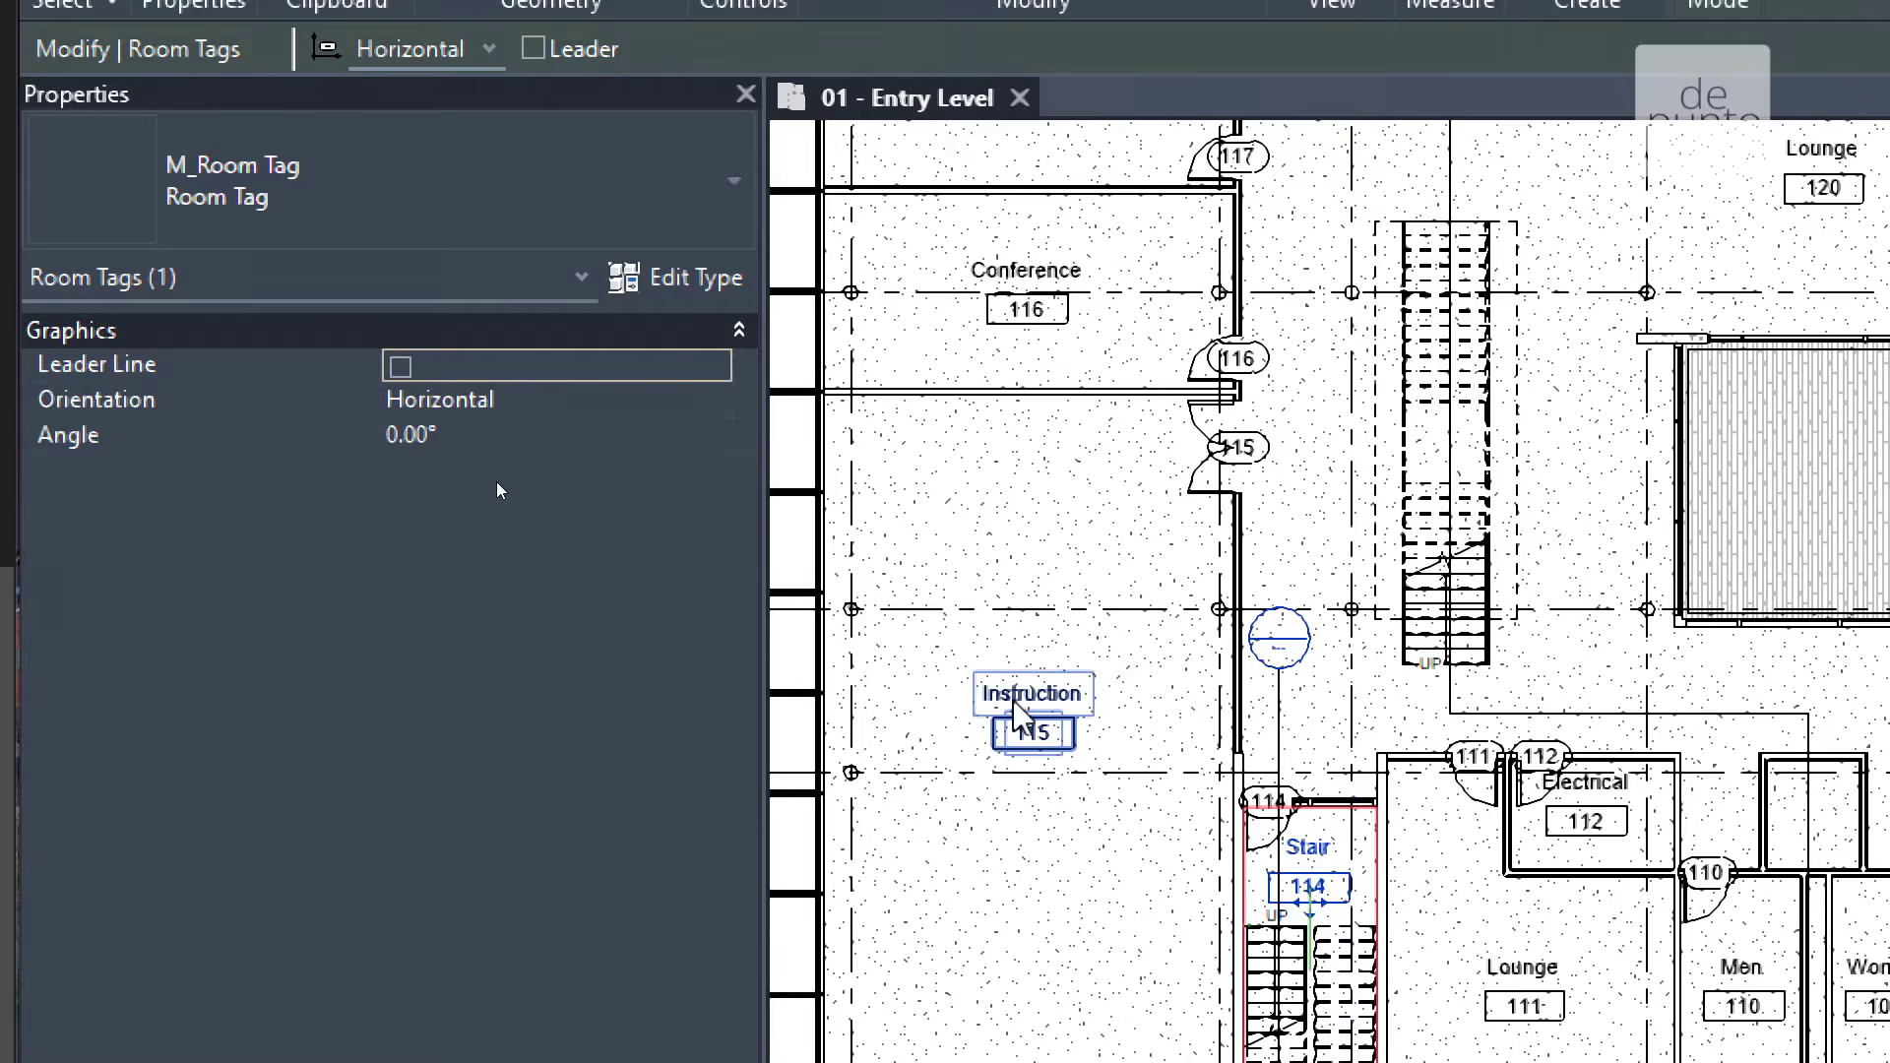
pyautogui.scroll(3, 853, 640)
pyautogui.click(859, 595)
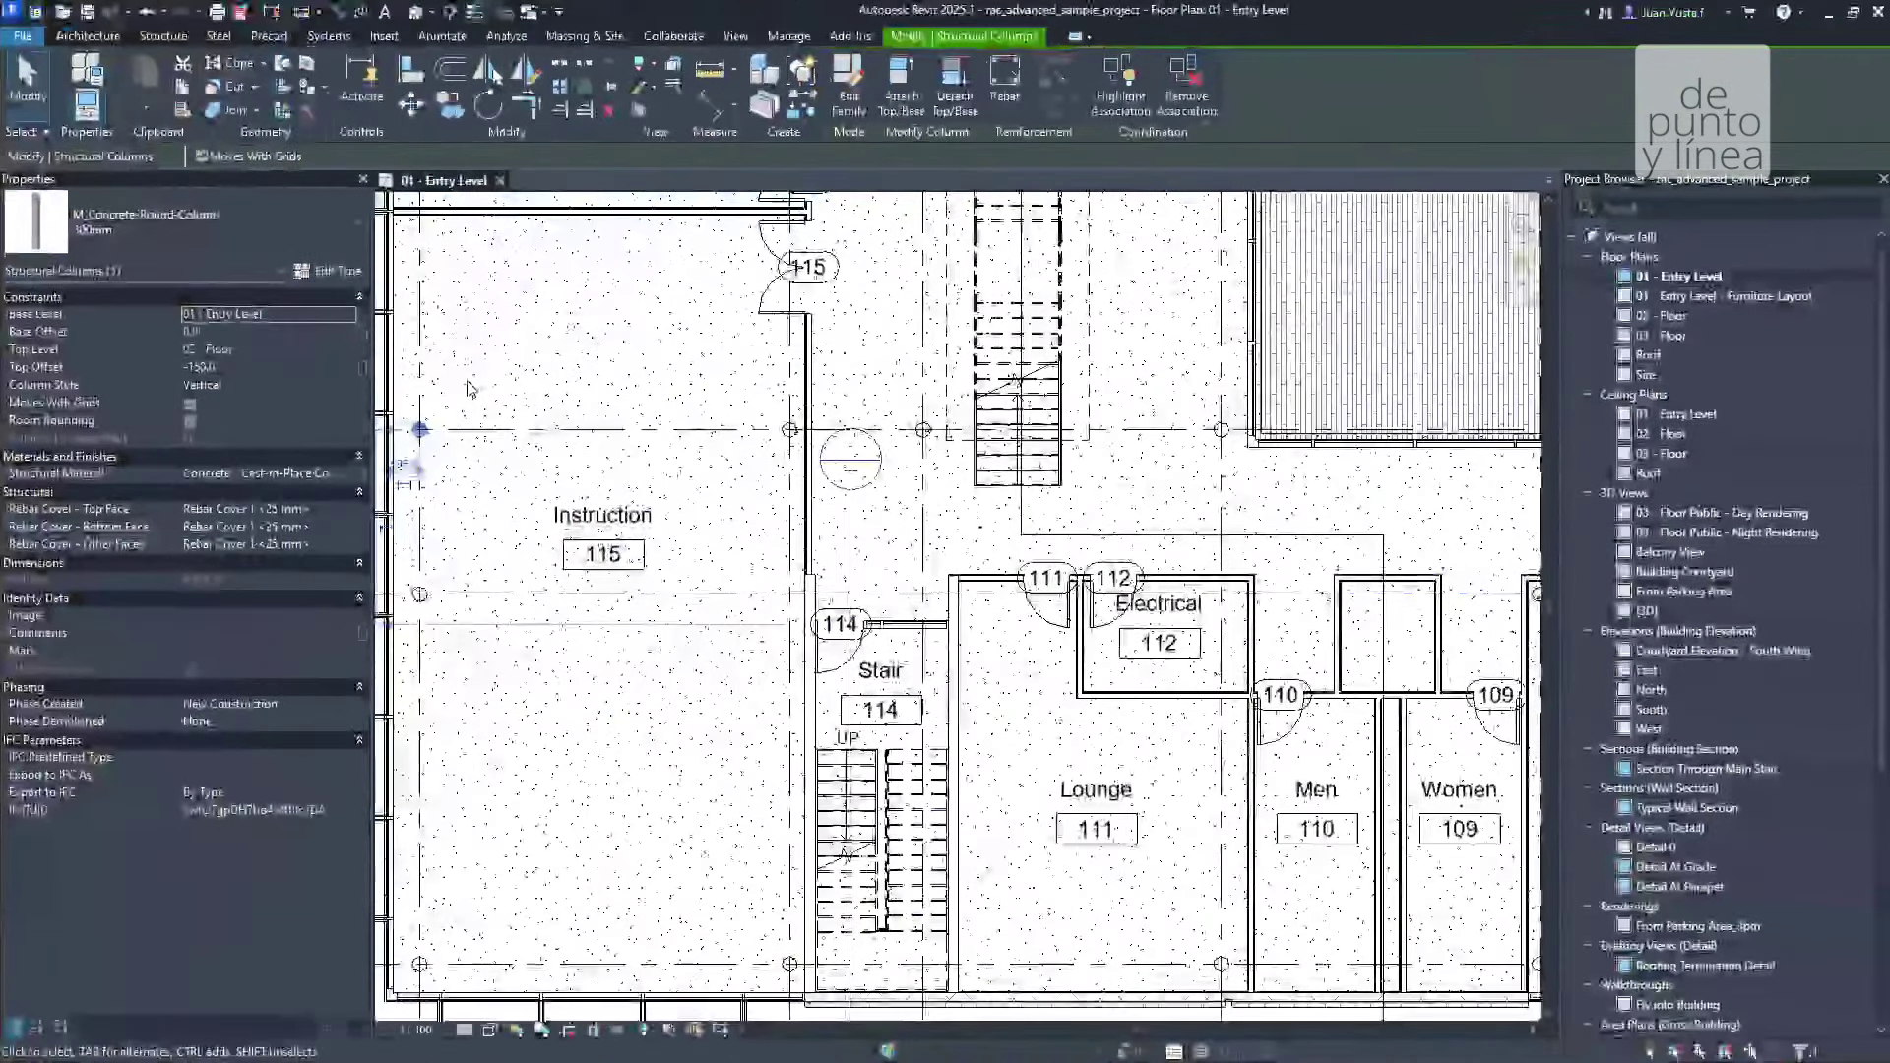
# Zoom out, shift the plan slightly left, and clear the column selection
pyautogui.scroll(-3, 840, 623)
pyautogui.scroll(-2, 923, 618)
pyautogui.scroll(-2, 923, 618)
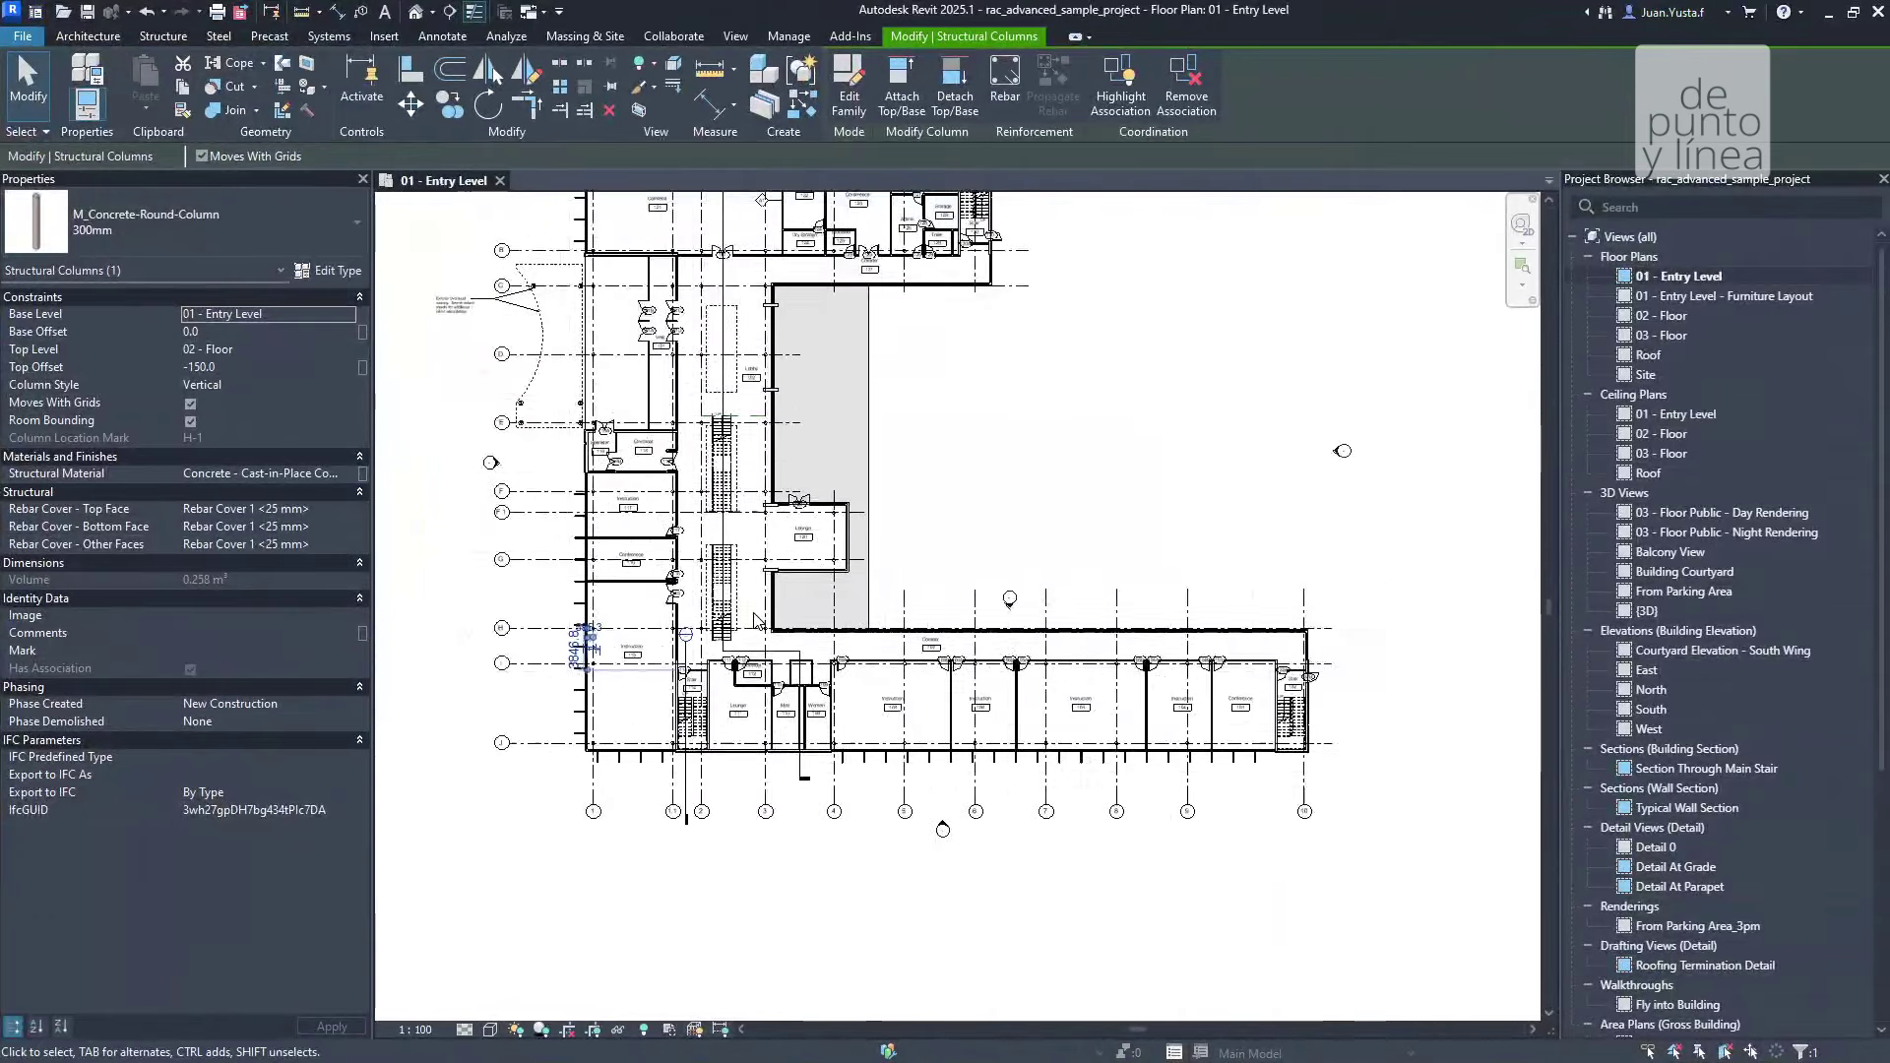
pyautogui.scroll(-2, 923, 617)
pyautogui.scroll(-1, 922, 617)
pyautogui.moveTo(1048, 600); pyautogui.dragTo(1008, 608, button='middle')
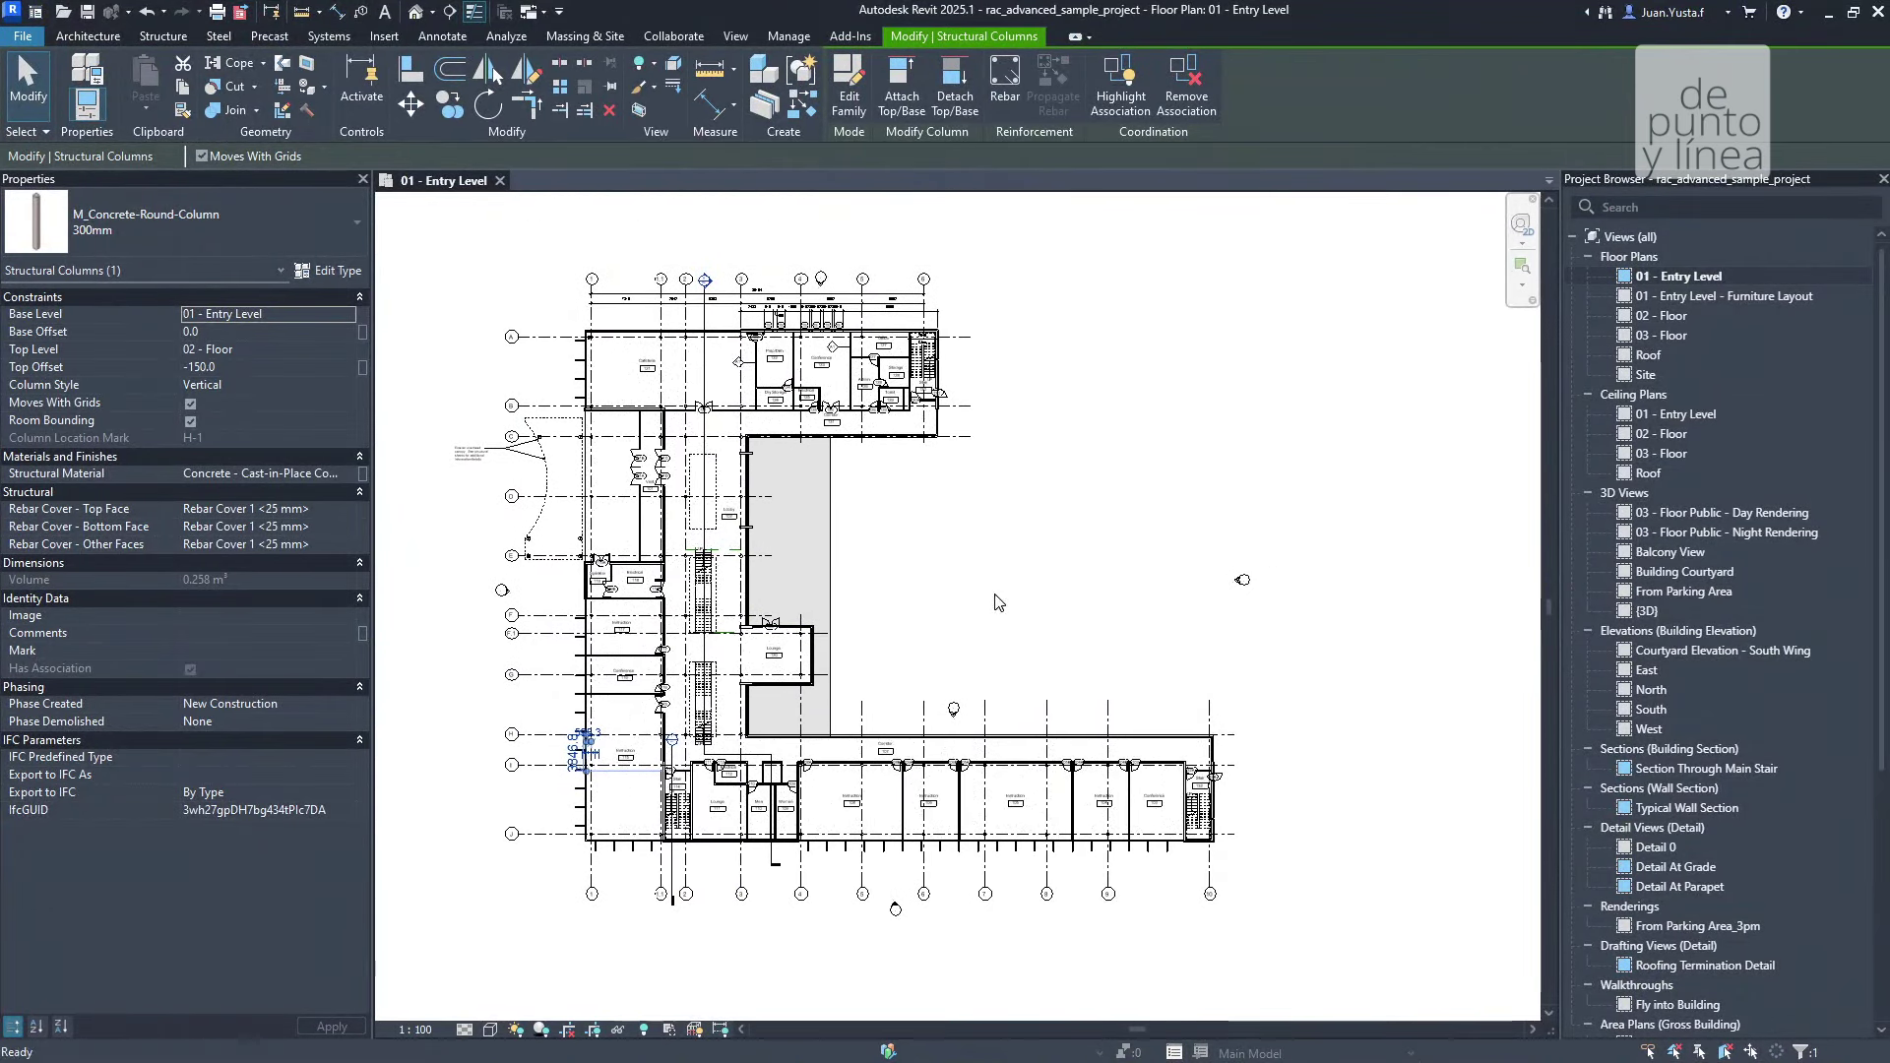
pyautogui.press('Escape')
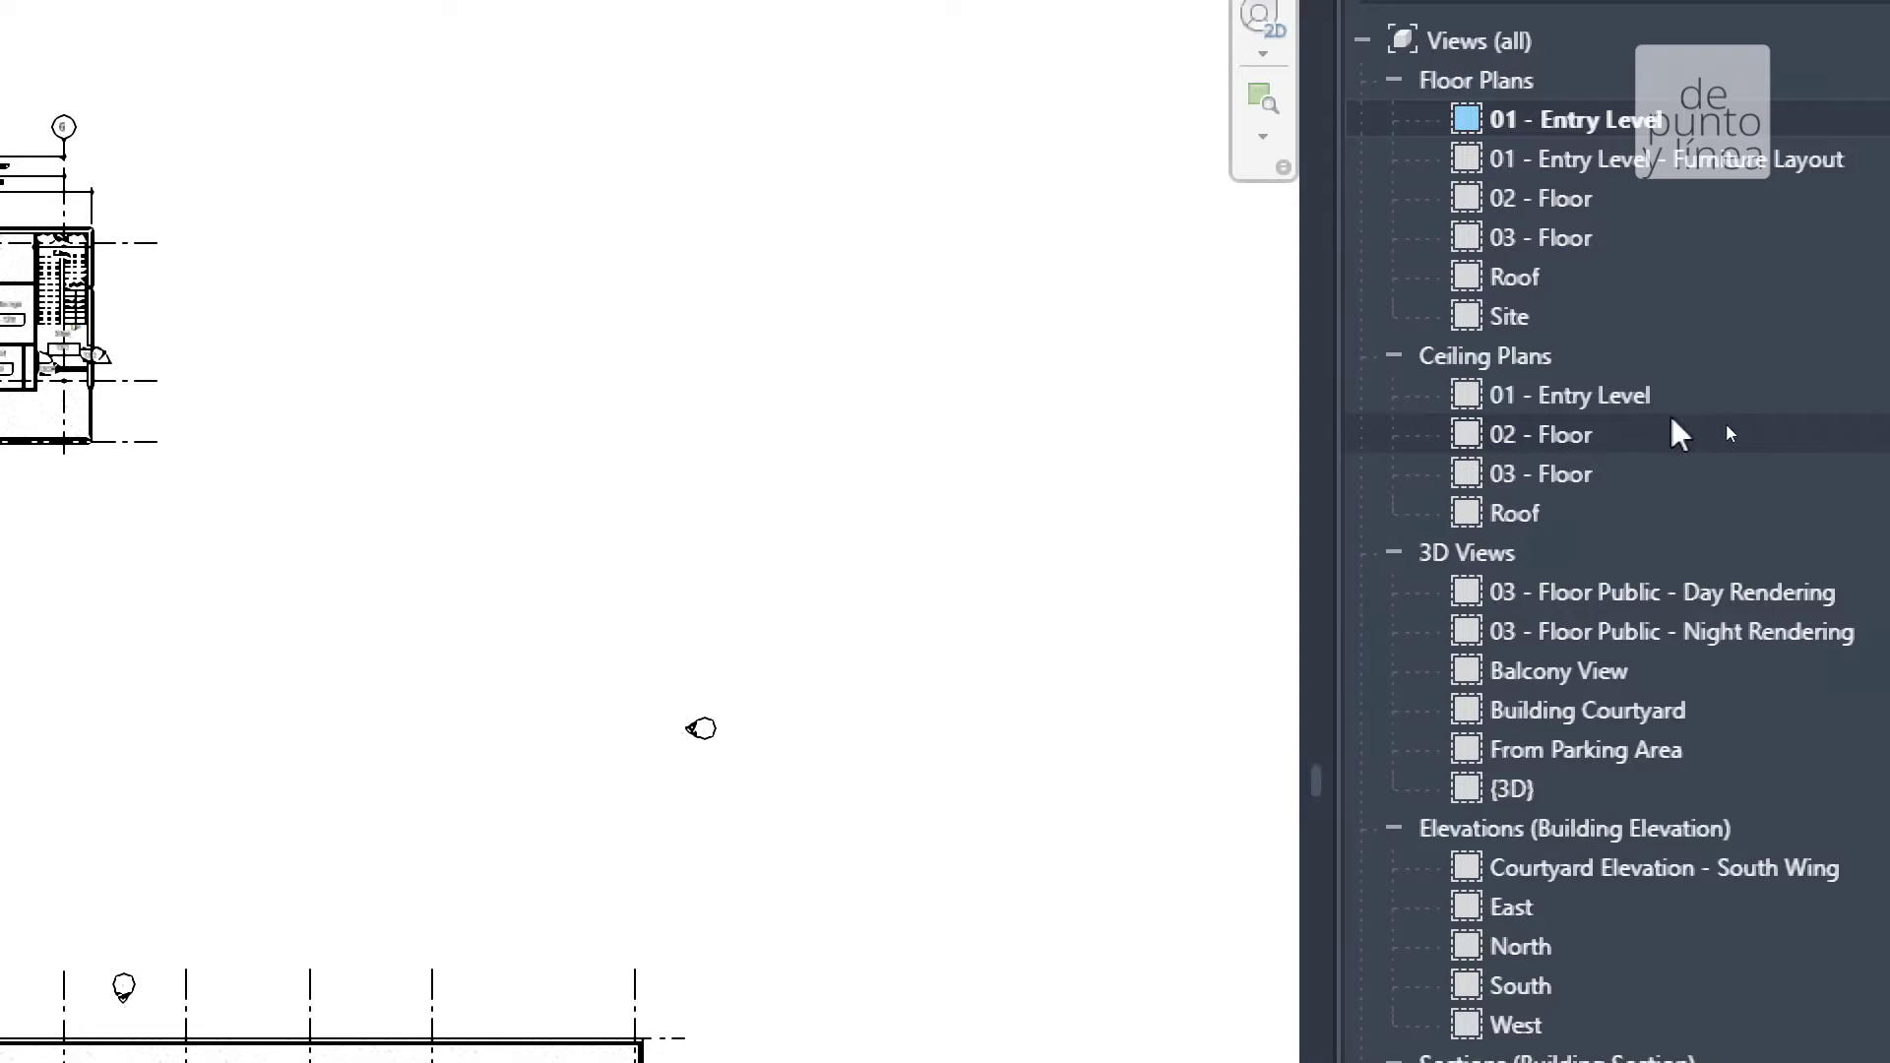
# Open the North elevation and pan toward the right-side level markers
pyautogui.moveTo(732, 559)
pyautogui.mouseDown(button='middle')
pyautogui.moveTo(954, 317)
pyautogui.moveTo(1013, 282)
pyautogui.mouseUp(button='middle')
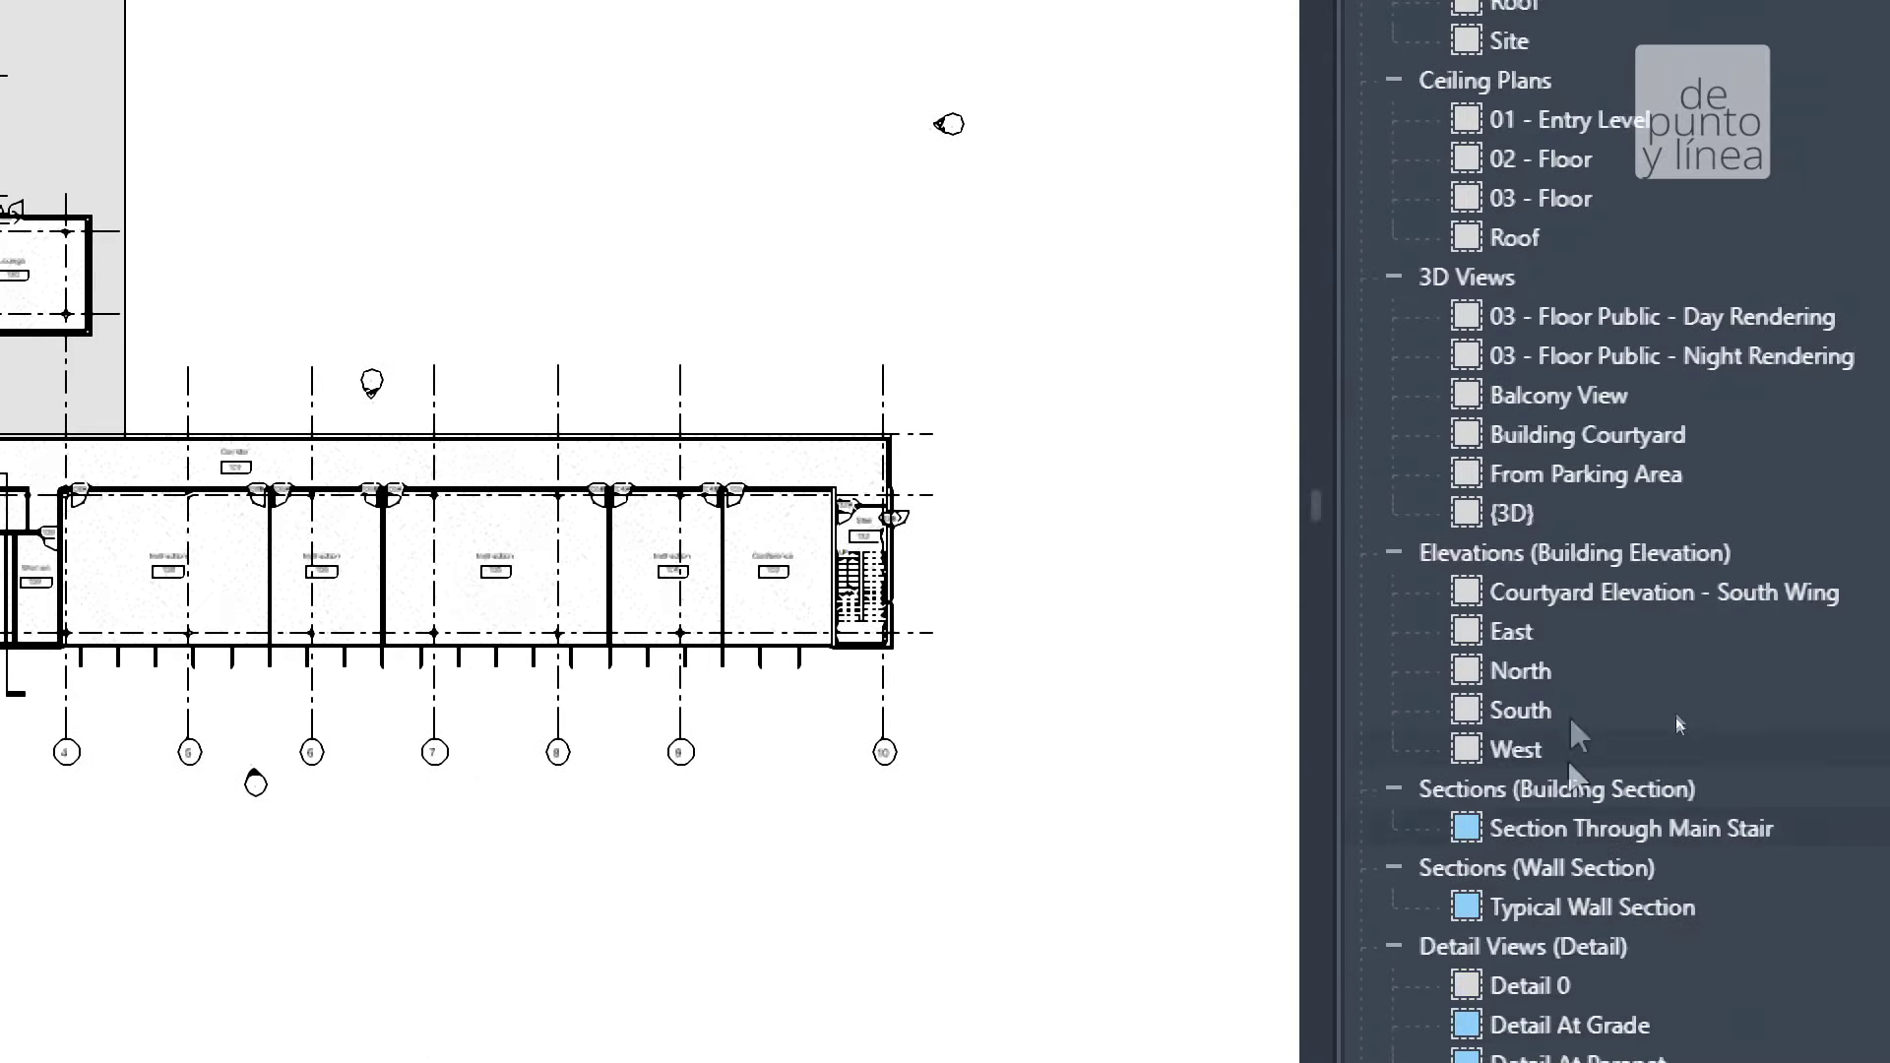
pyautogui.doubleClick(1516, 671)
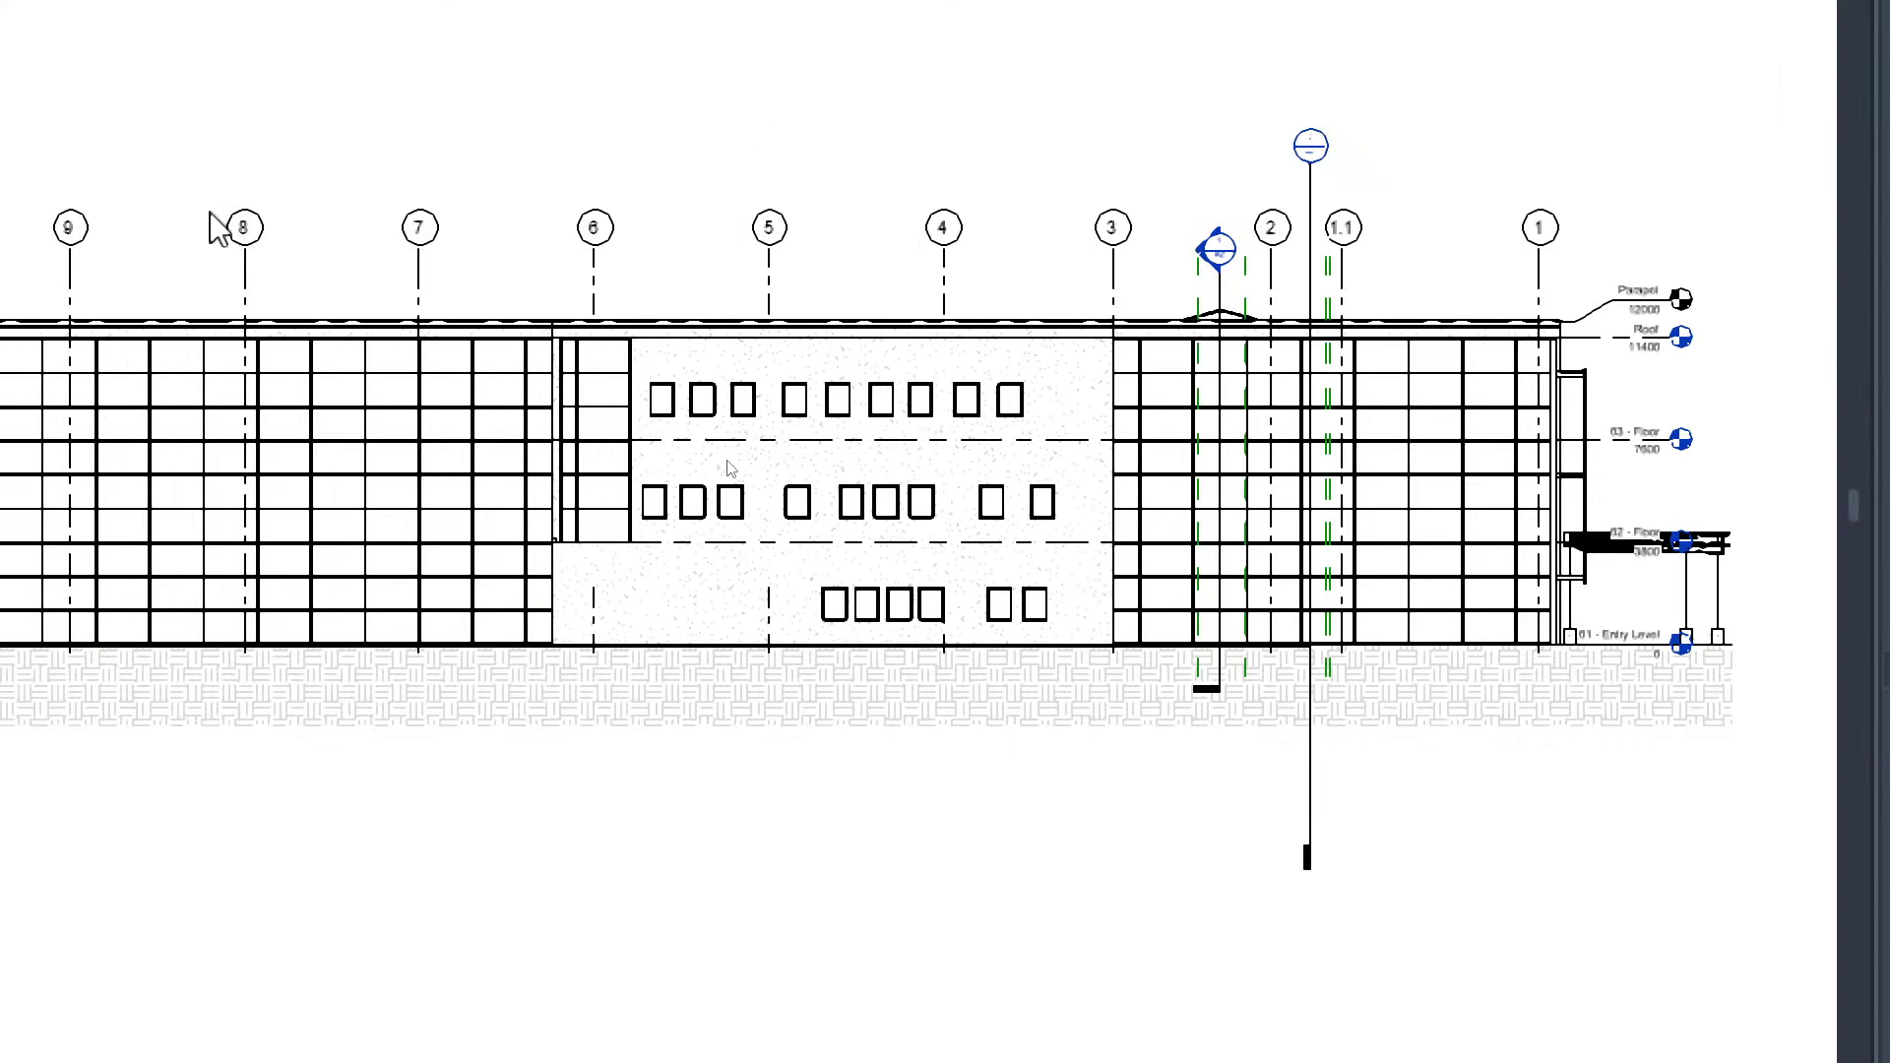
pyautogui.scroll(-2, 217, 228)
pyautogui.moveTo(217, 229); pyautogui.dragTo(524, 376, button='middle')
pyautogui.scroll(4, 1633, 587)
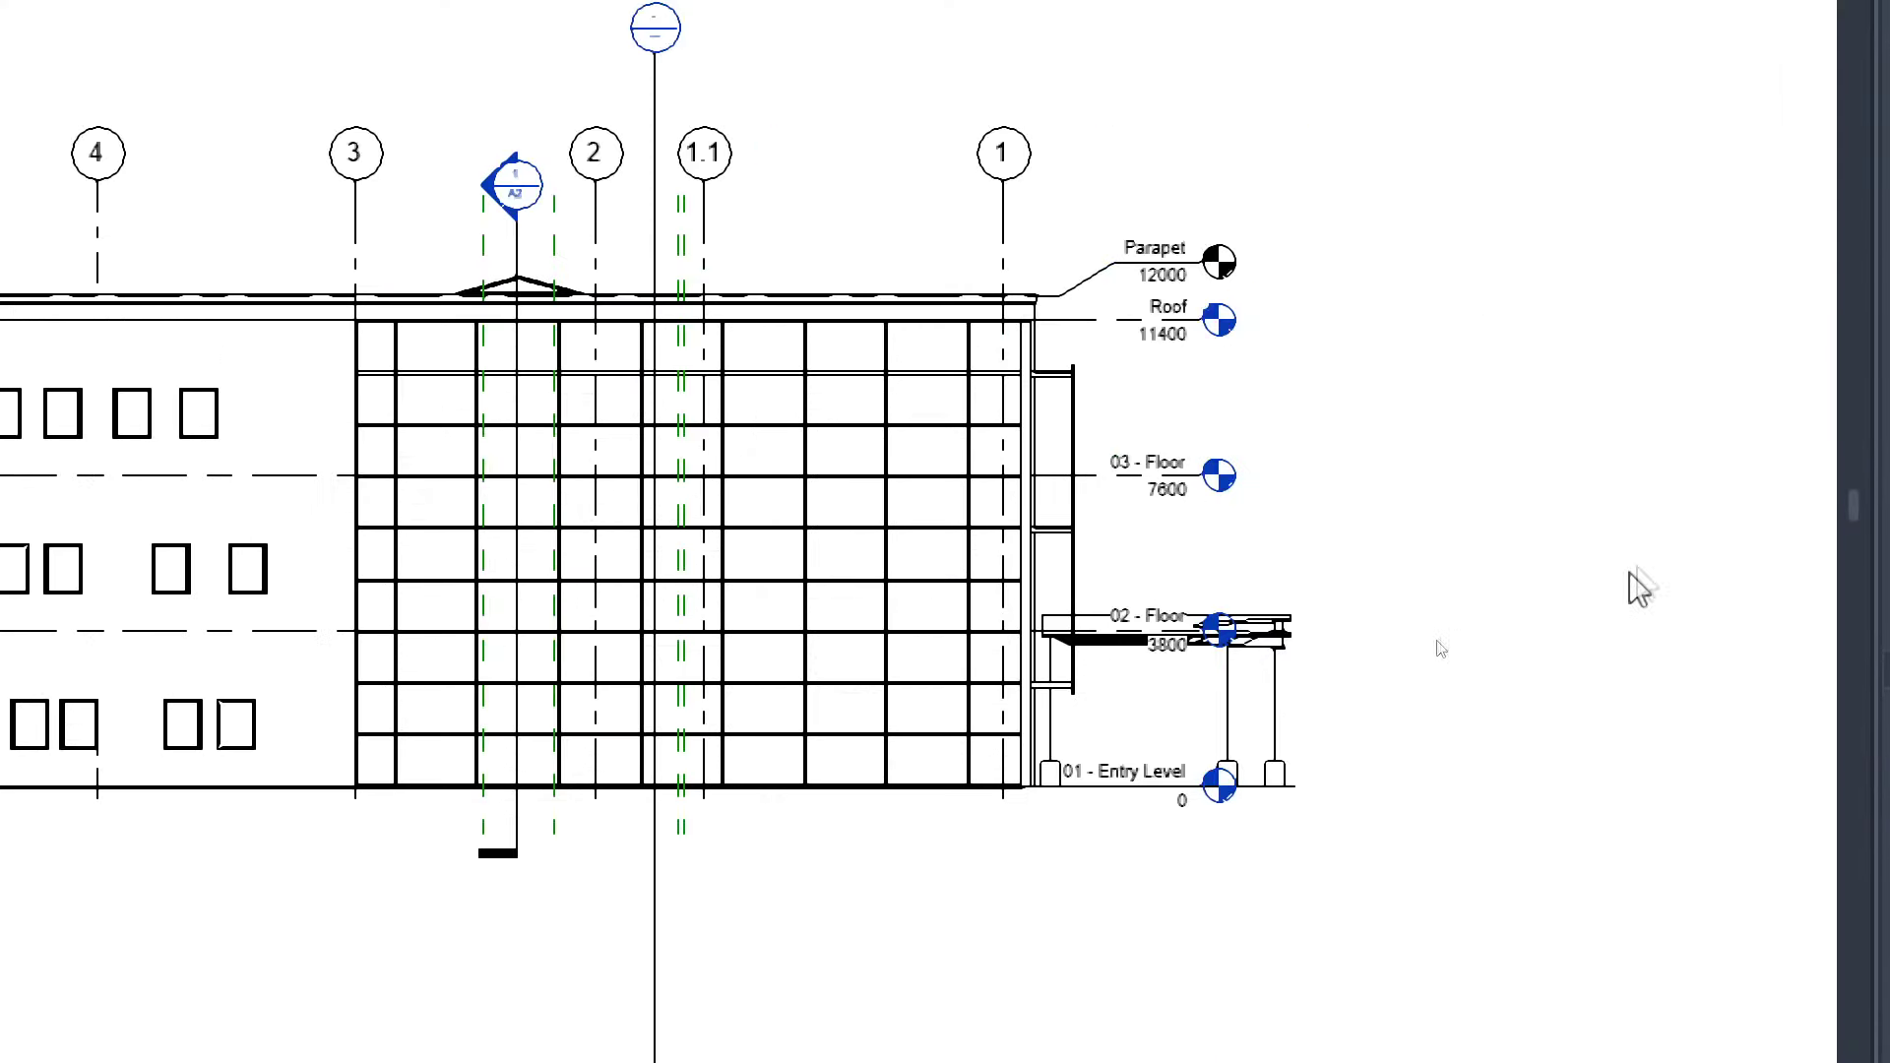
pyautogui.scroll(3, 1211, 724)
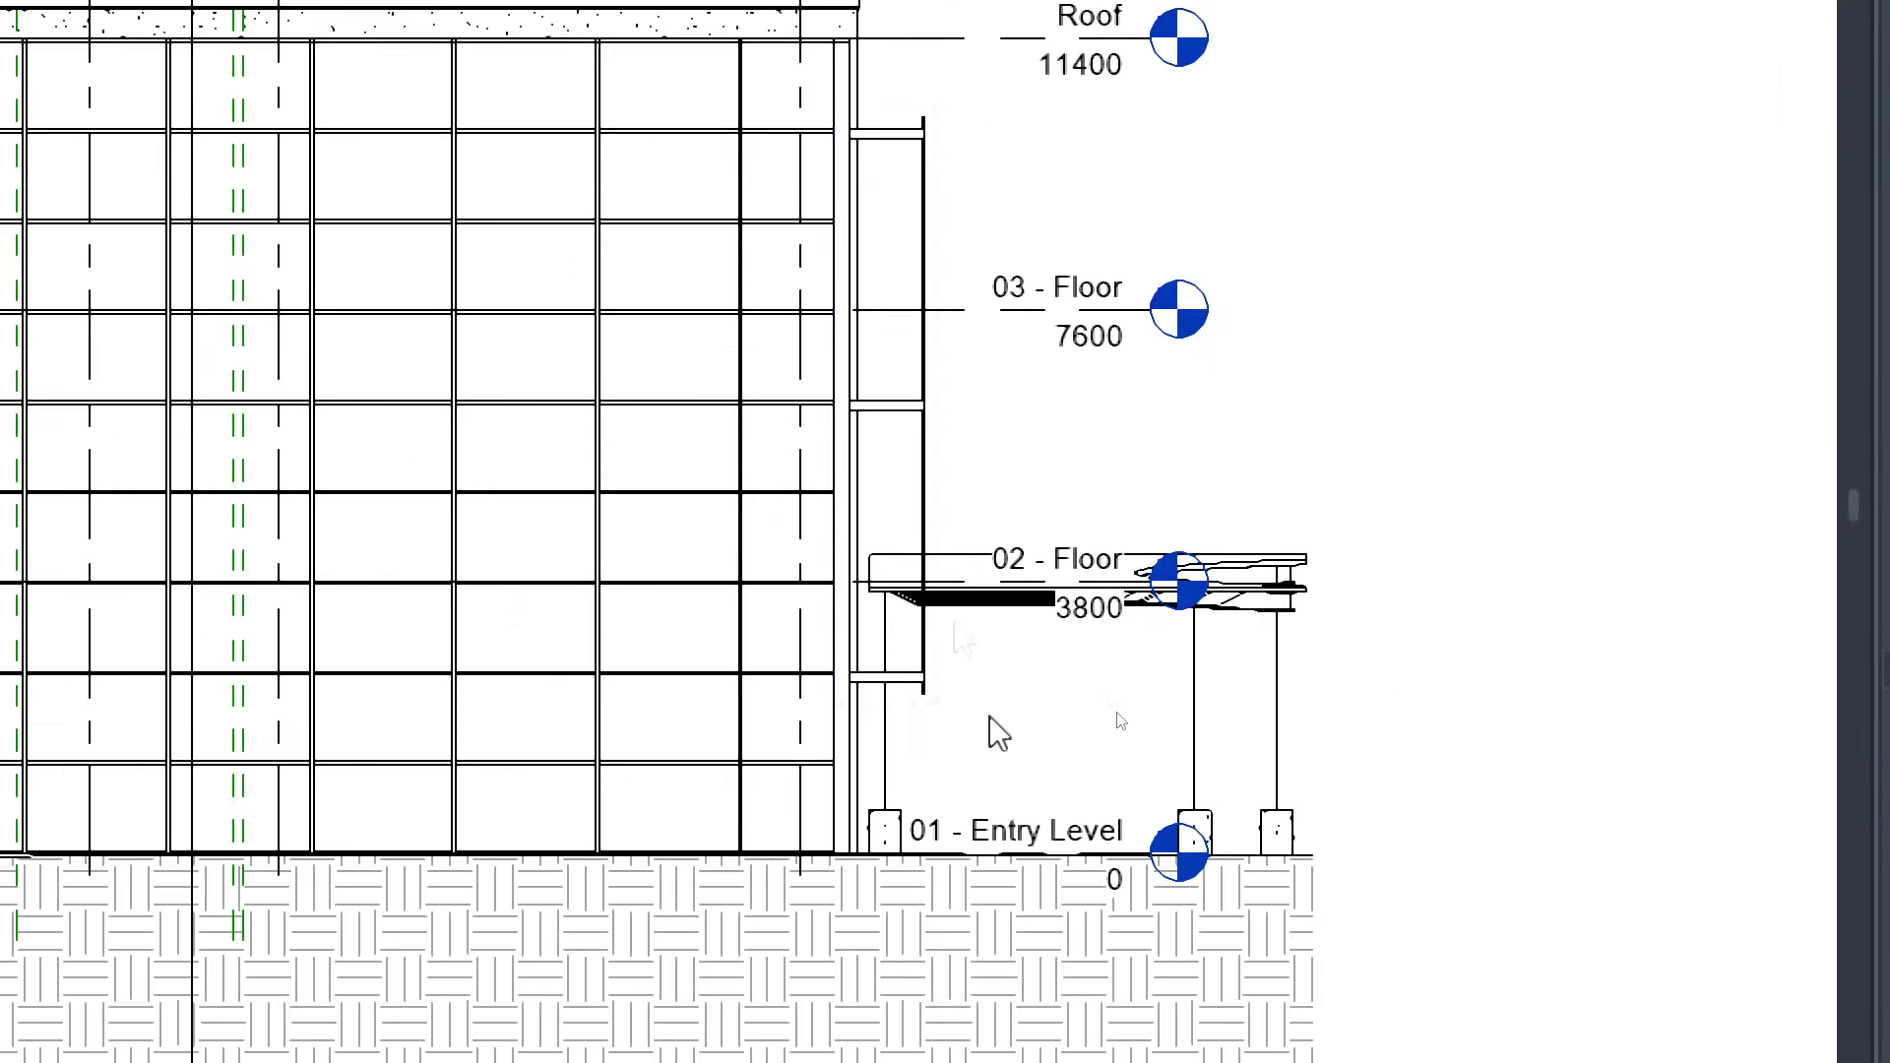
# Select the right-end column, the 03 - Floor level and the crossing section line to inspect them
pyautogui.click(1285, 842)
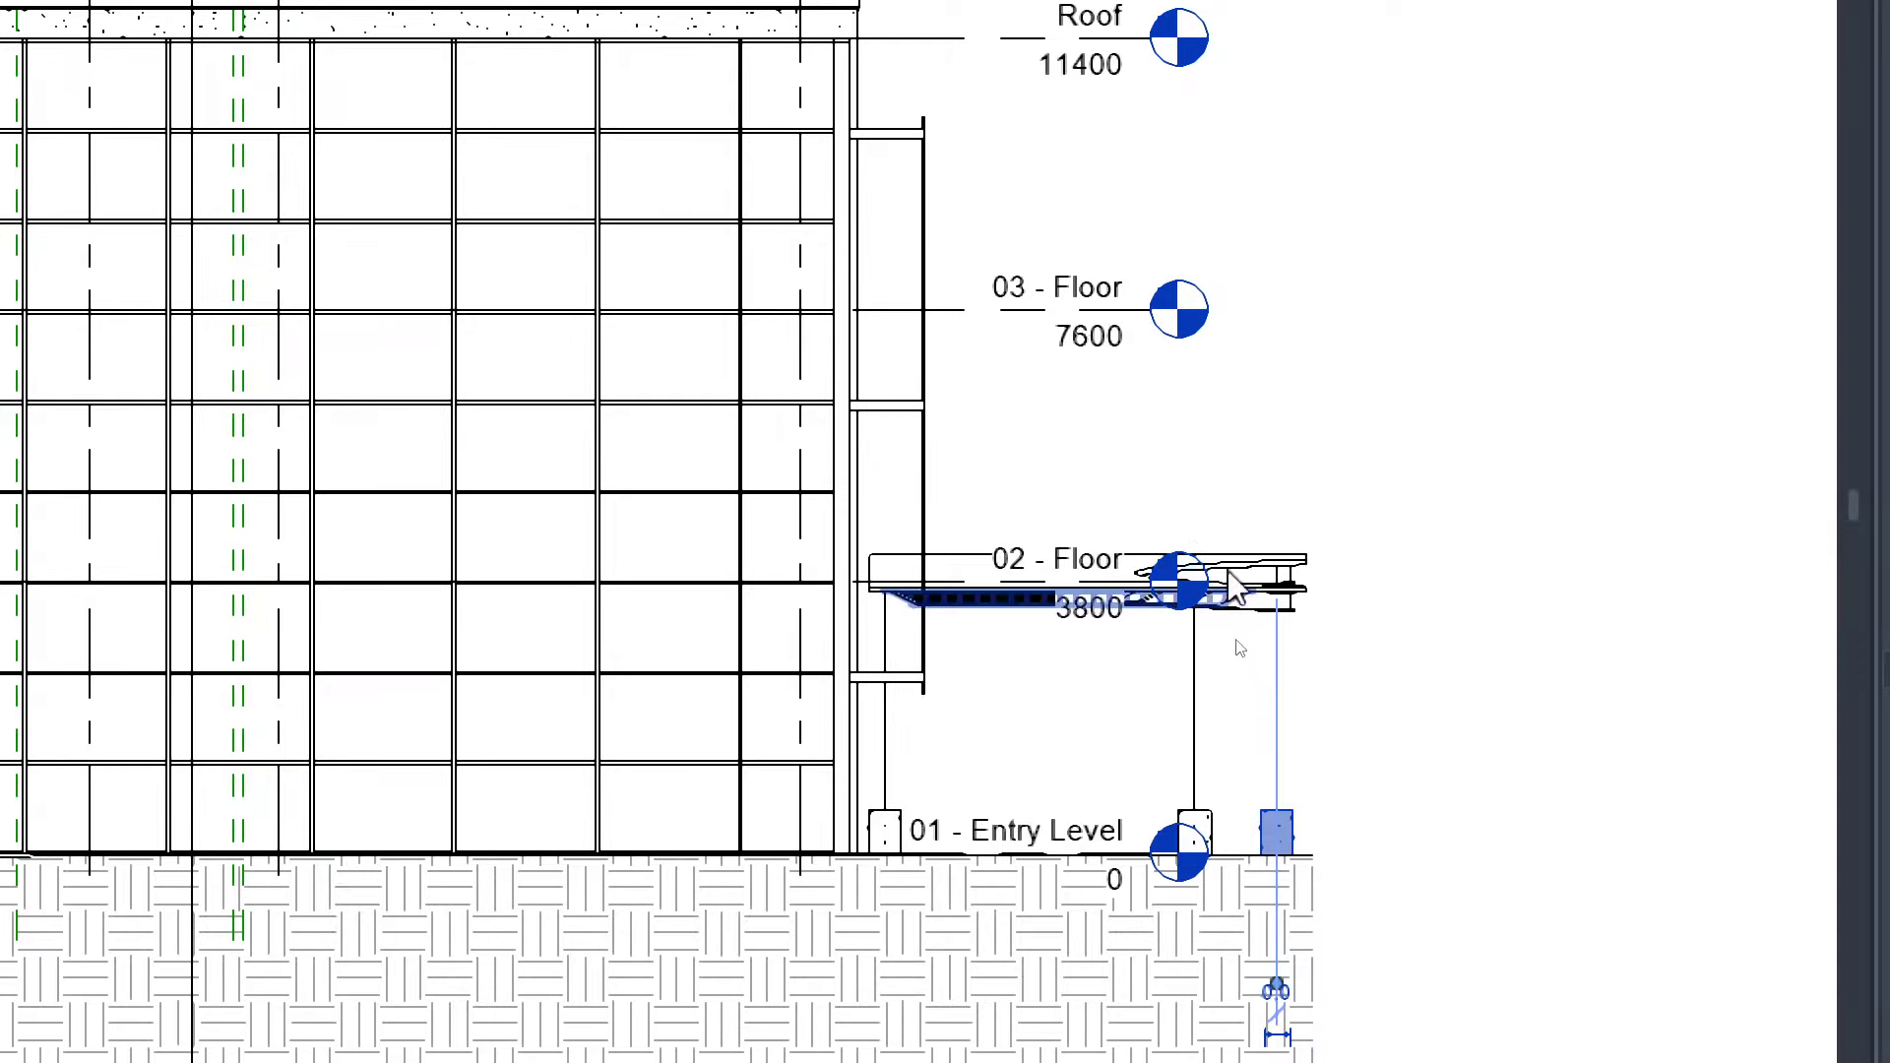
pyautogui.click(1147, 345)
pyautogui.moveTo(1162, 79); pyautogui.dragTo(1014, 430, button='middle')
pyautogui.press('Escape')
pyautogui.scroll(-3, 932, 365)
pyautogui.click(445, 413)
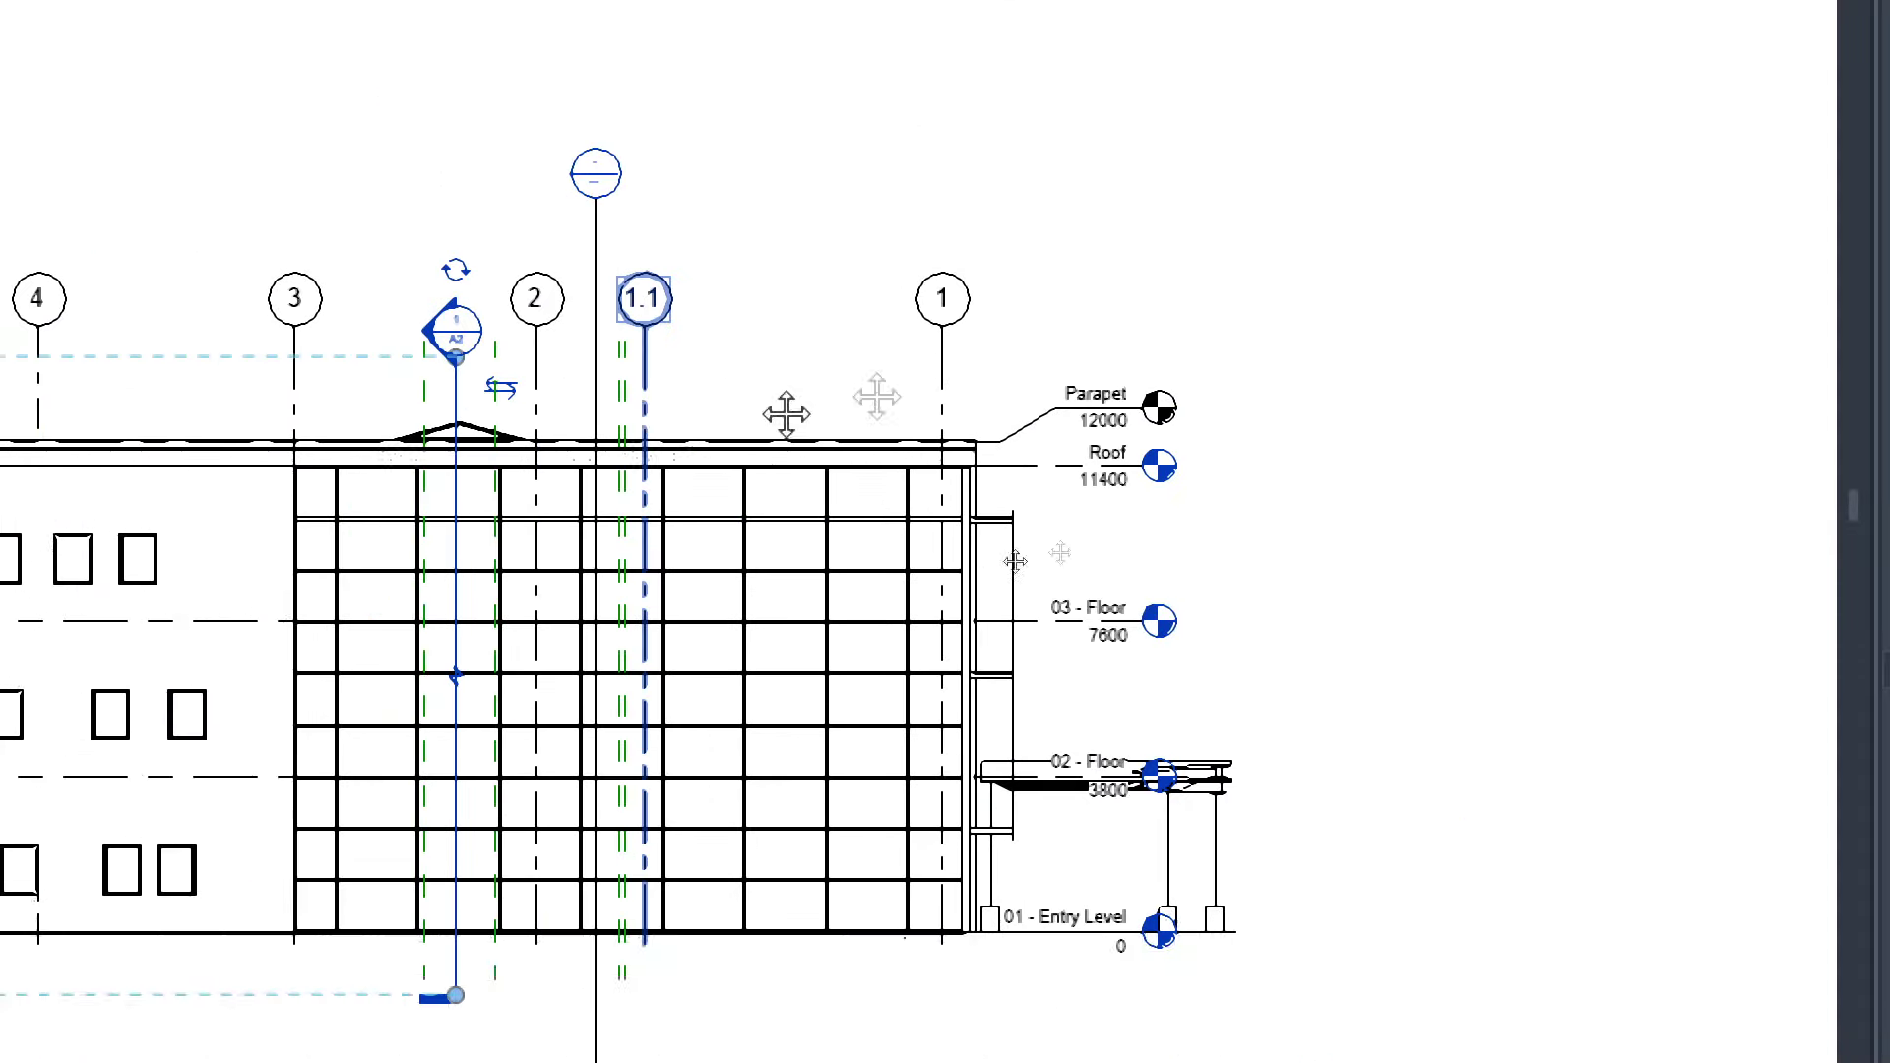
pyautogui.moveTo(666, 412); pyautogui.dragTo(1309, 305, button='middle')
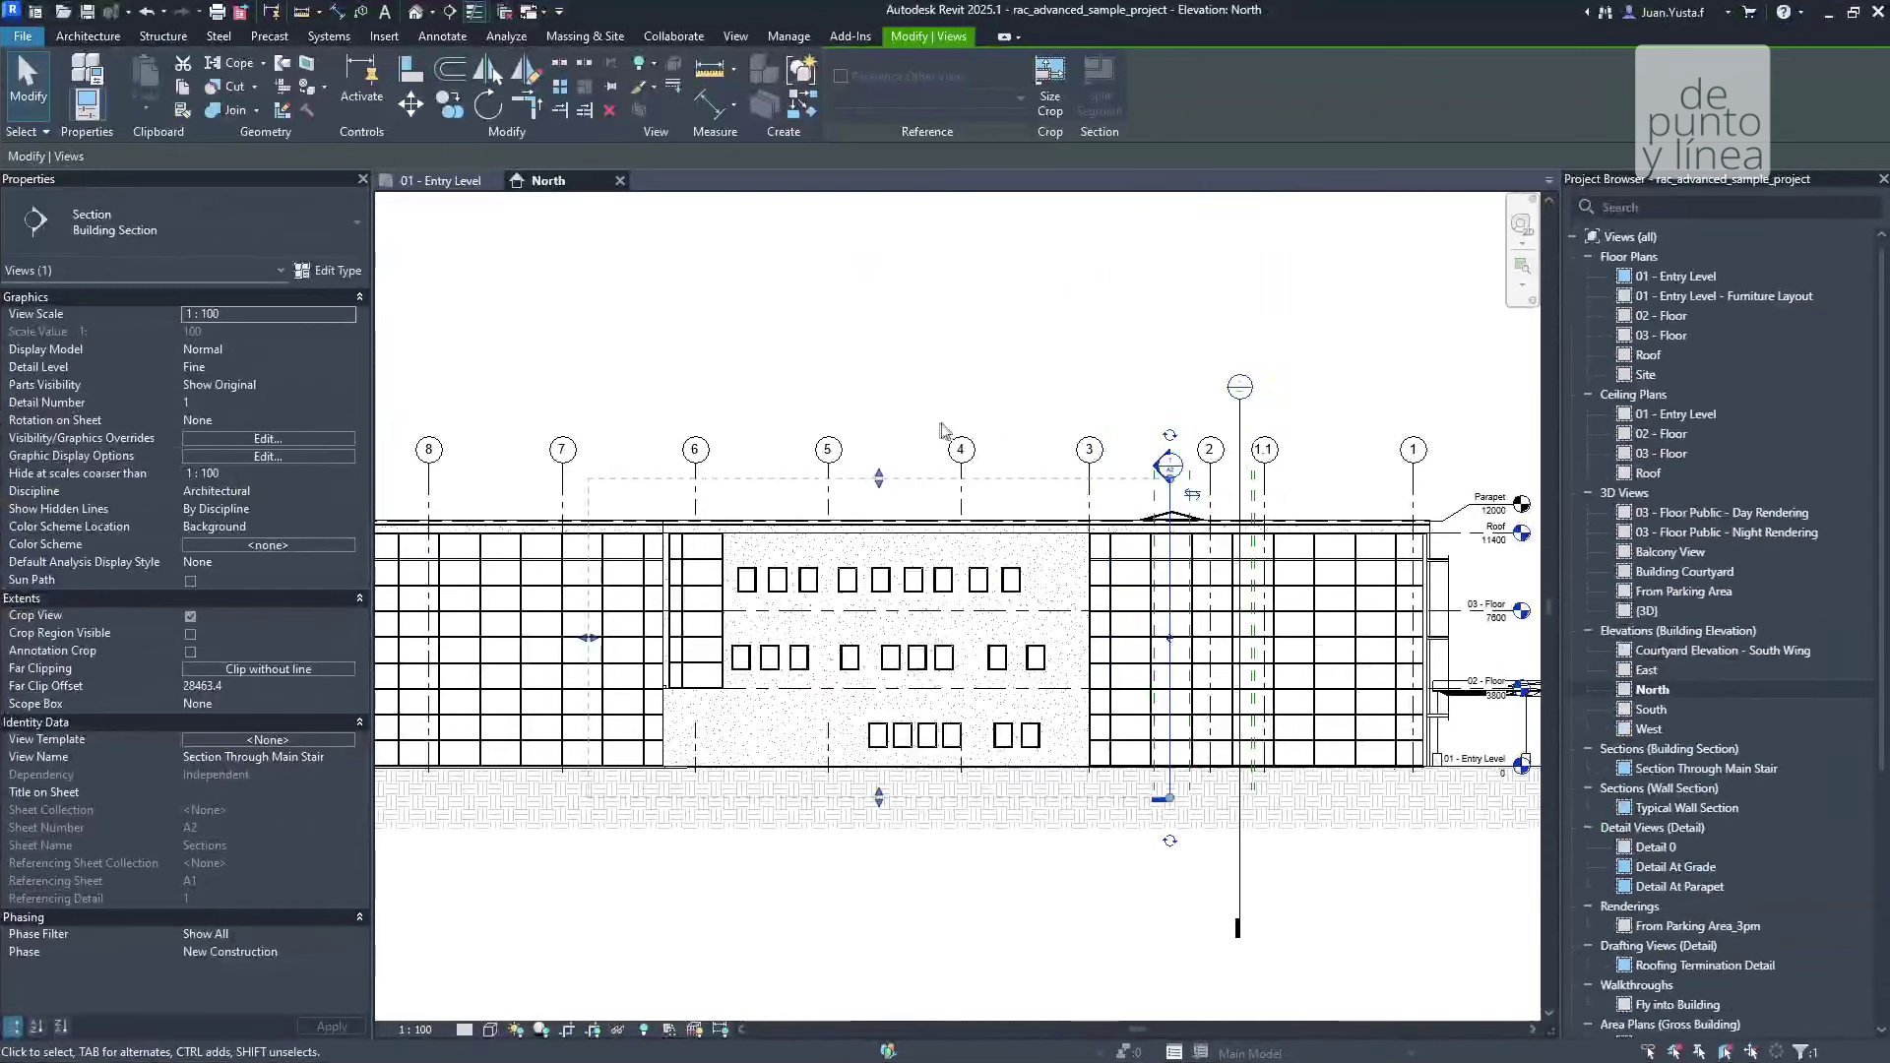
pyautogui.click(903, 368)
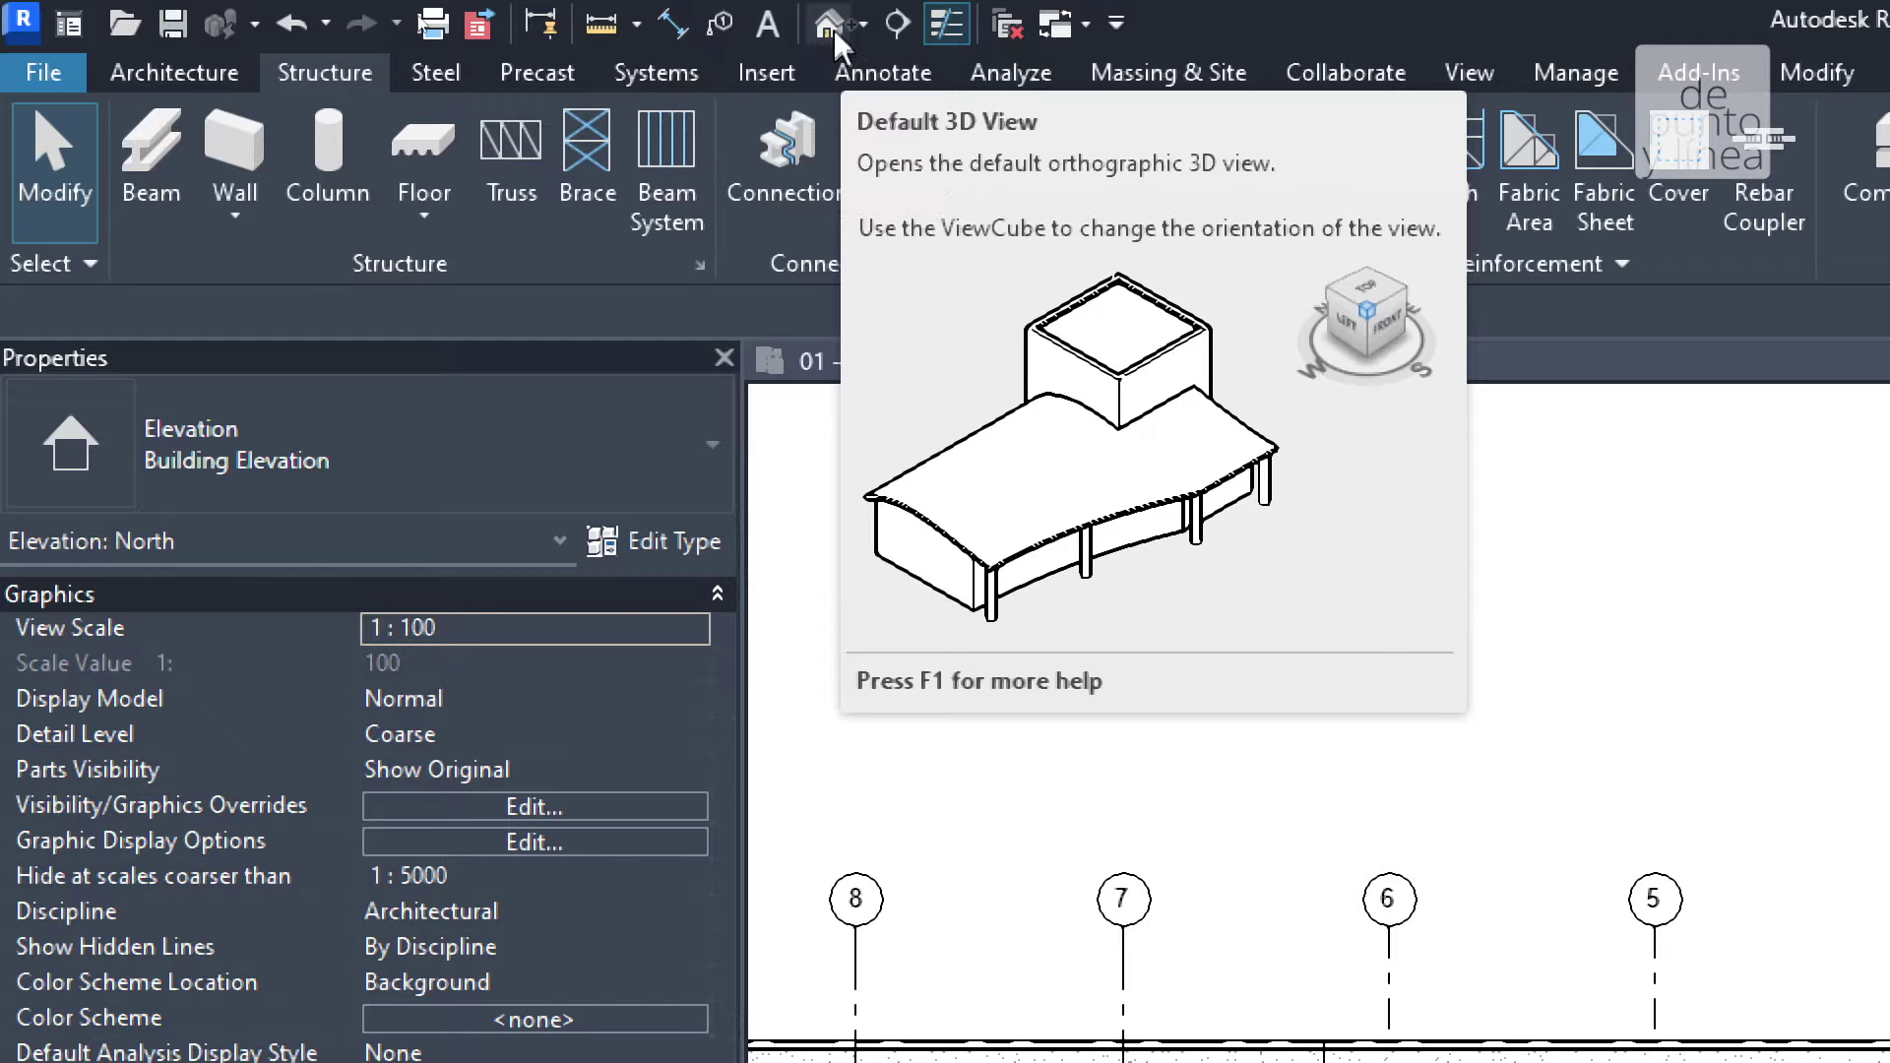
# Open the Default 3D View, flip to the 01 - Entry Level plan, then return to {3D}
pyautogui.click(833, 27)
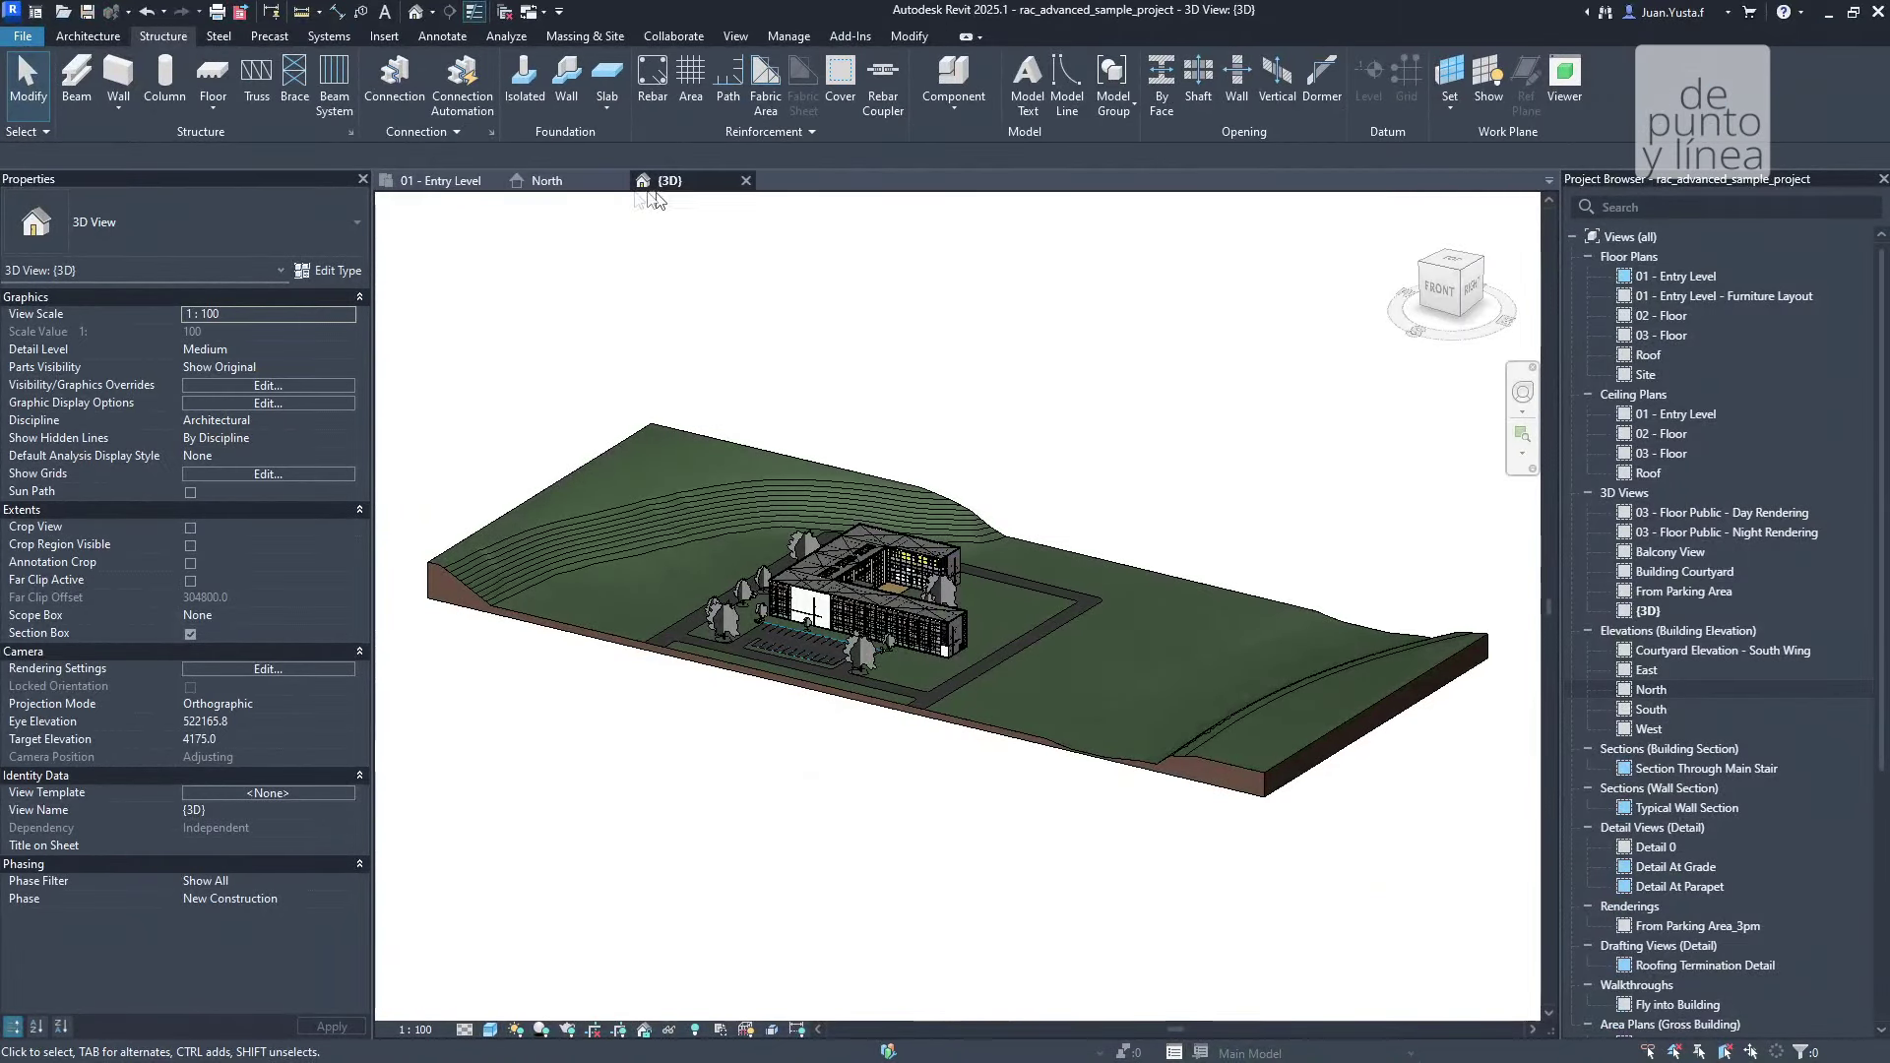
pyautogui.click(414, 182)
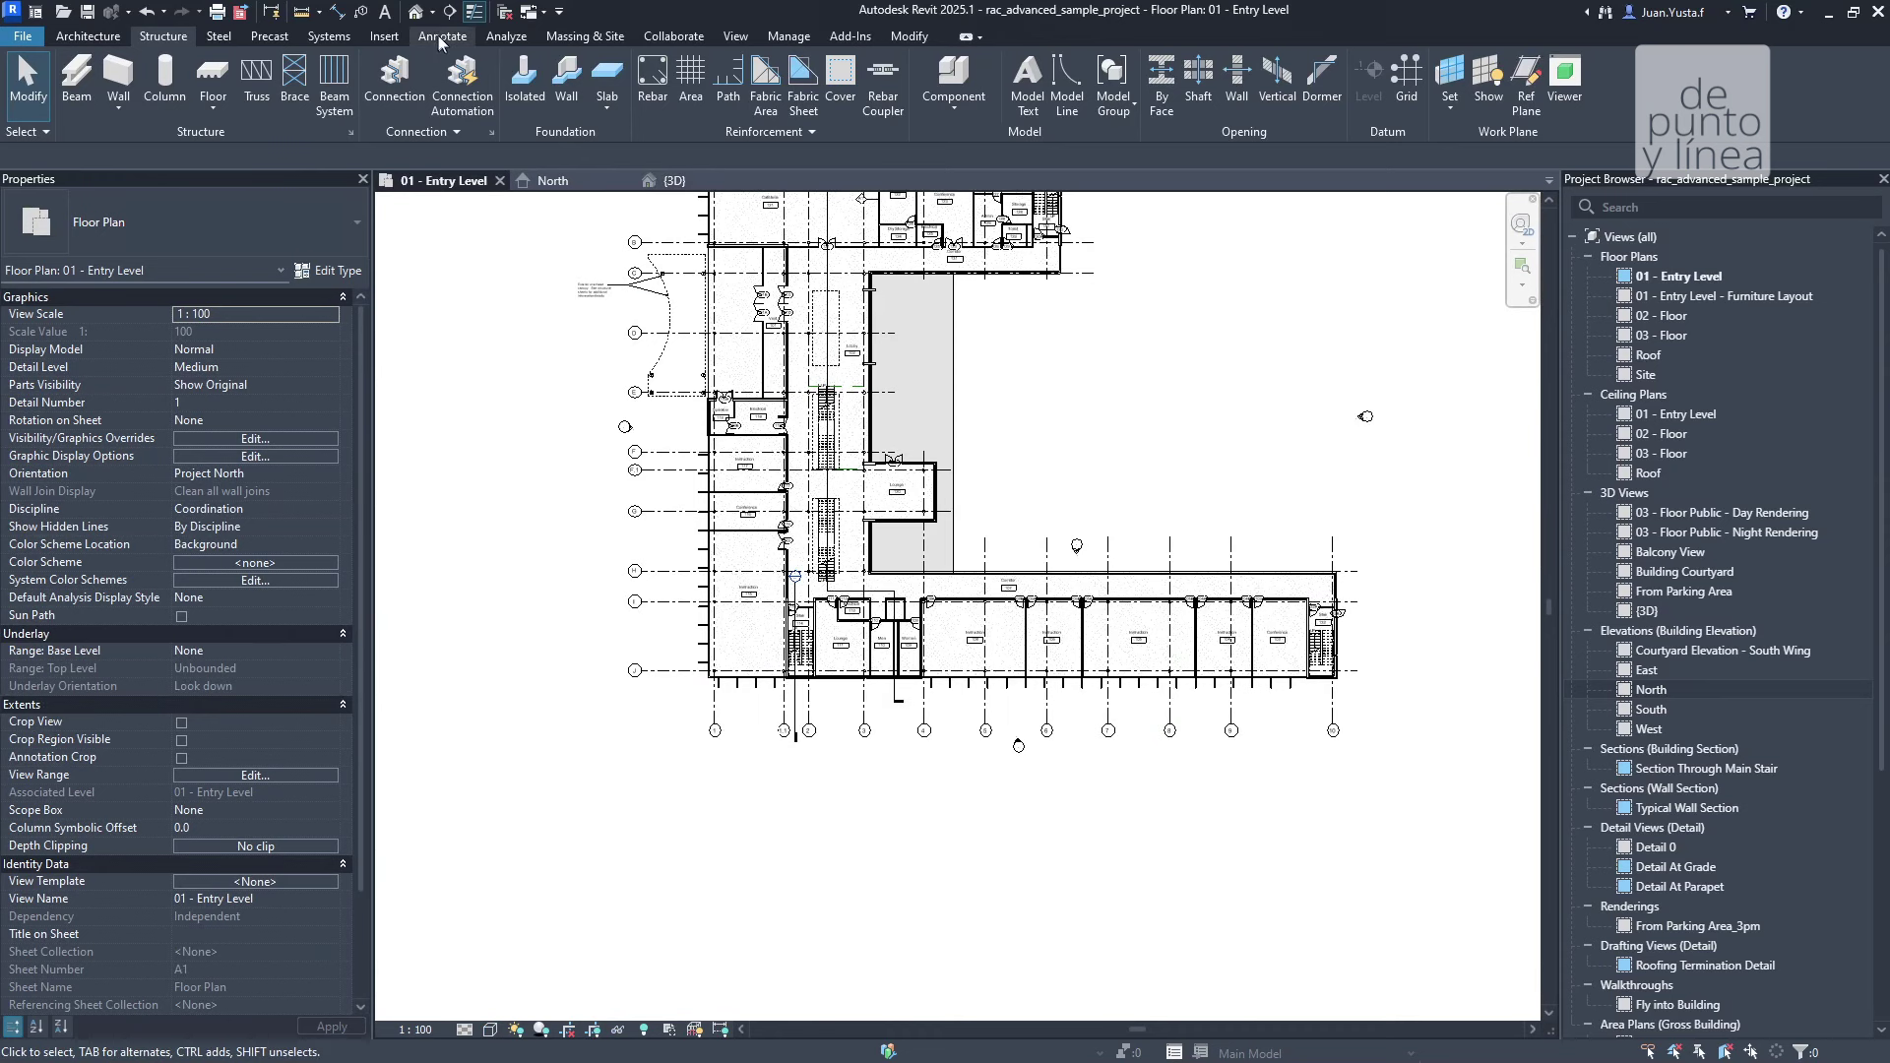
pyautogui.click(415, 15)
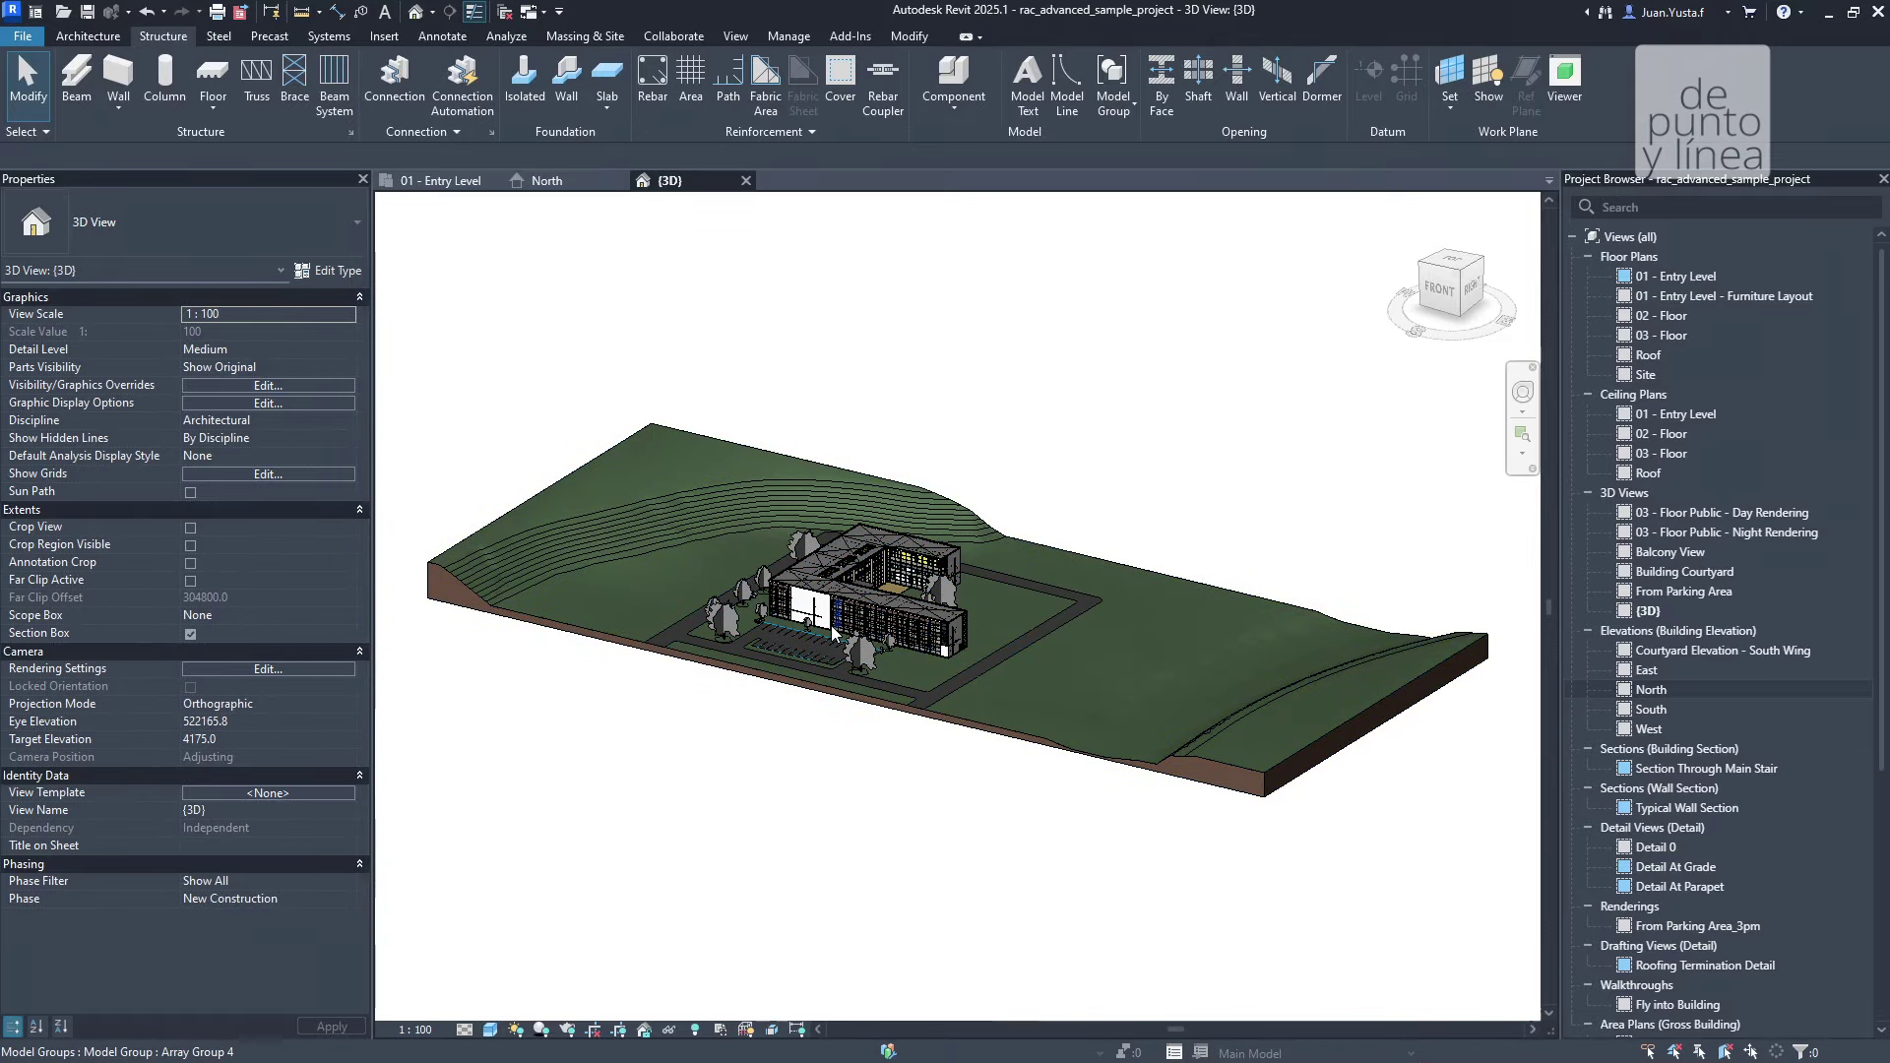
pyautogui.scroll(3, 827, 630)
pyautogui.scroll(3, 777, 625)
pyautogui.scroll(3, 728, 619)
pyautogui.scroll(2, 727, 621)
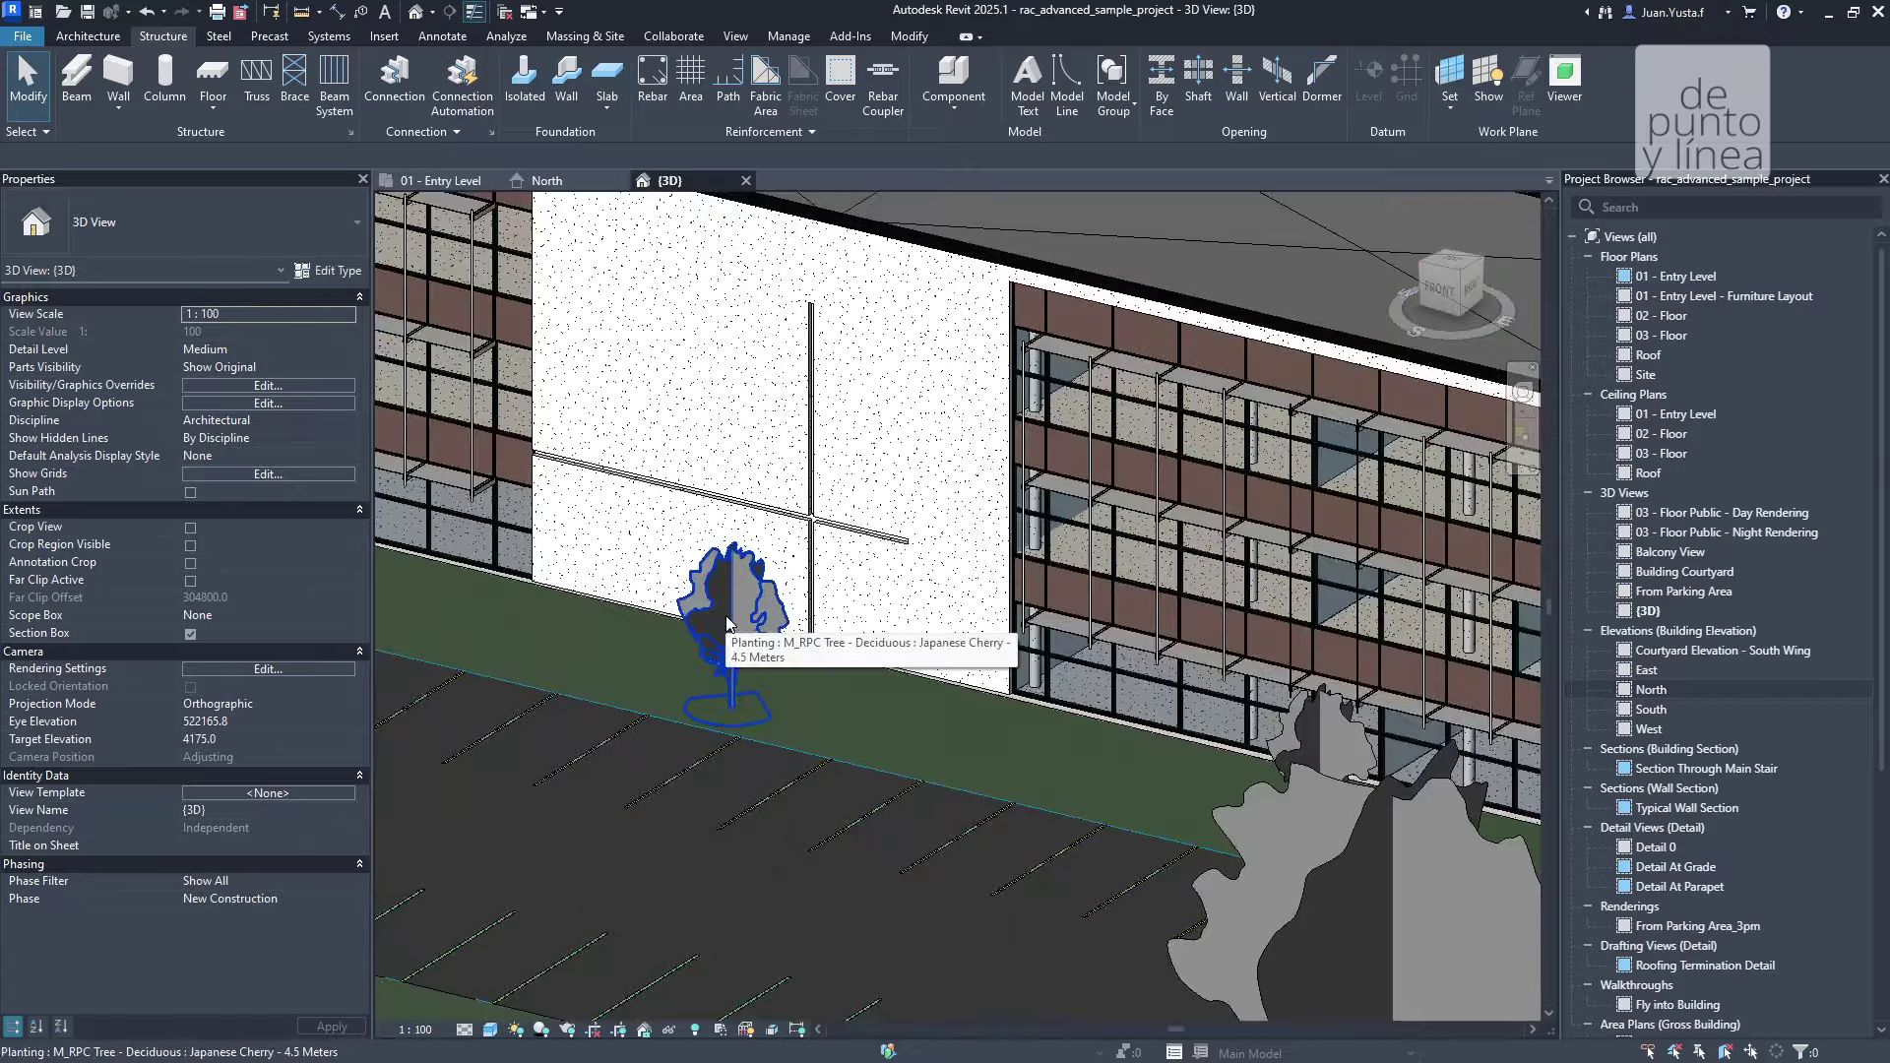
pyautogui.scroll(3, 726, 623)
pyautogui.scroll(2, 724, 618)
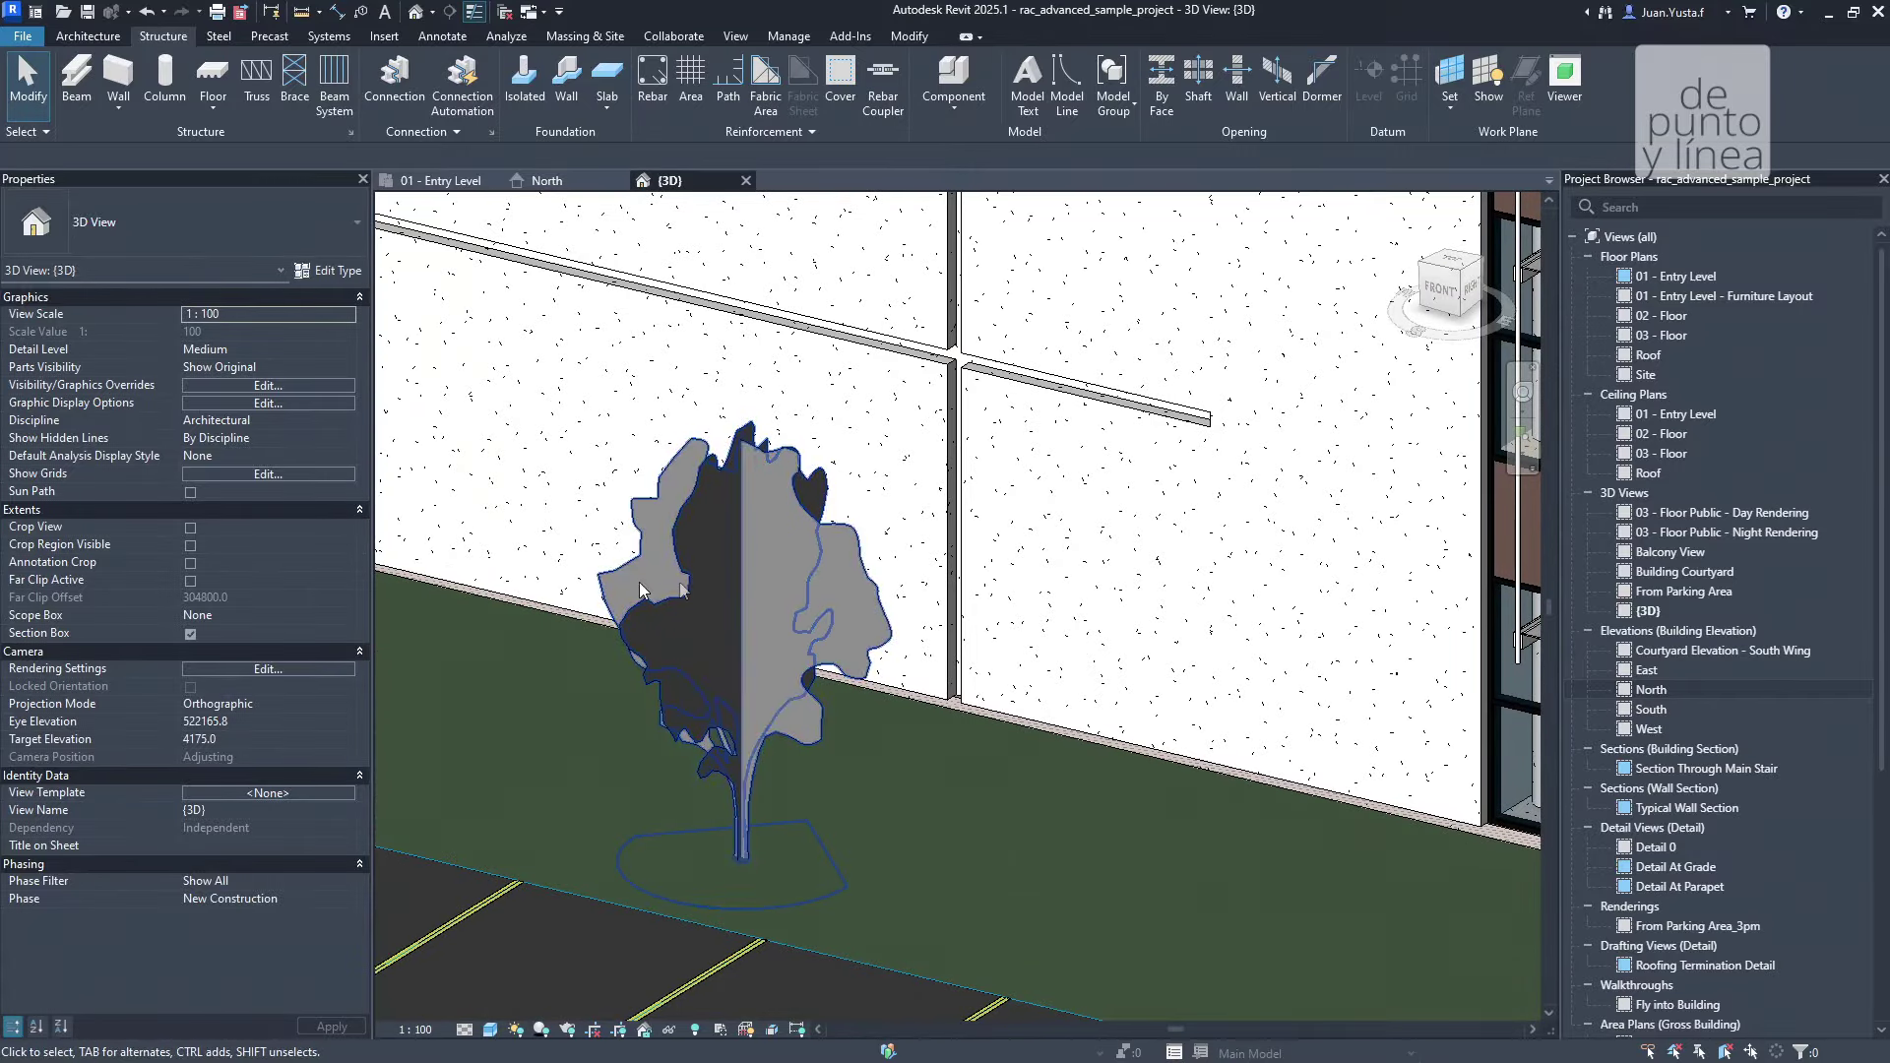
pyautogui.scroll(-4, 640, 585)
pyautogui.scroll(-4, 729, 611)
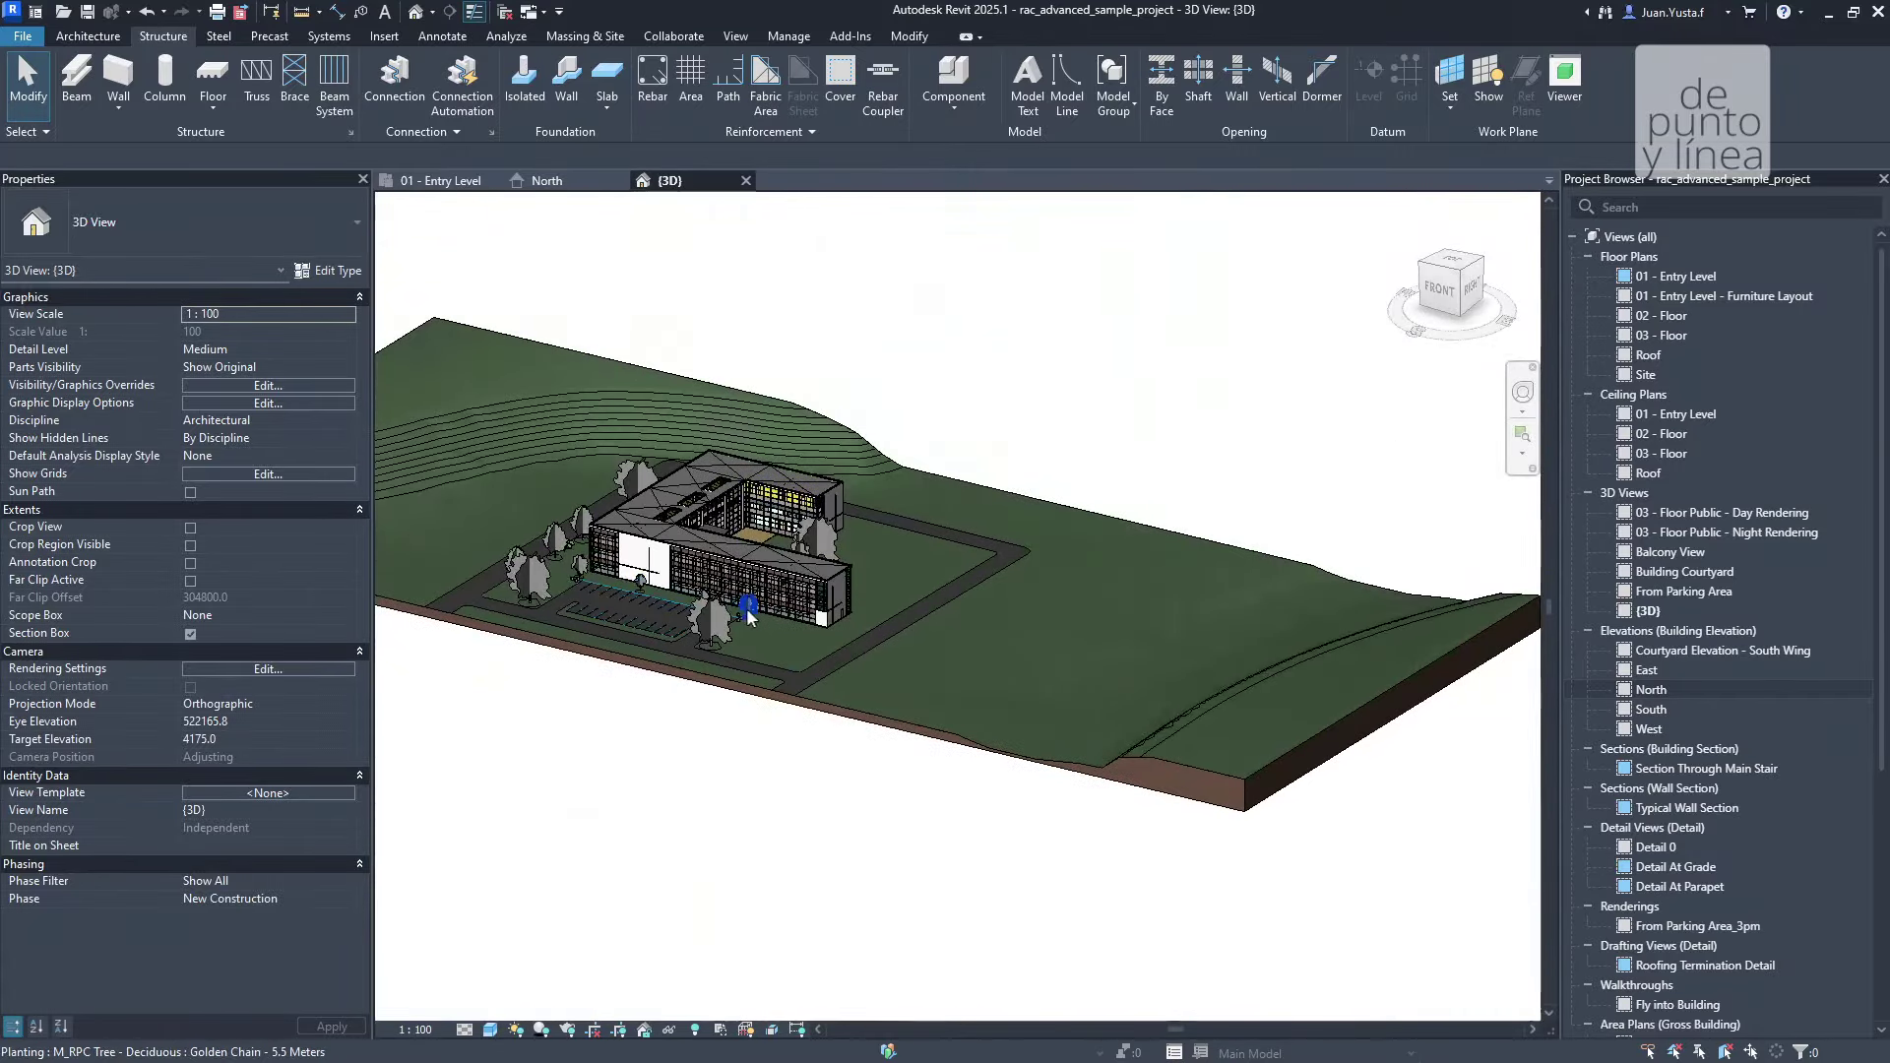
pyautogui.moveTo(748, 616); pyautogui.dragTo(816, 781, button='middle')
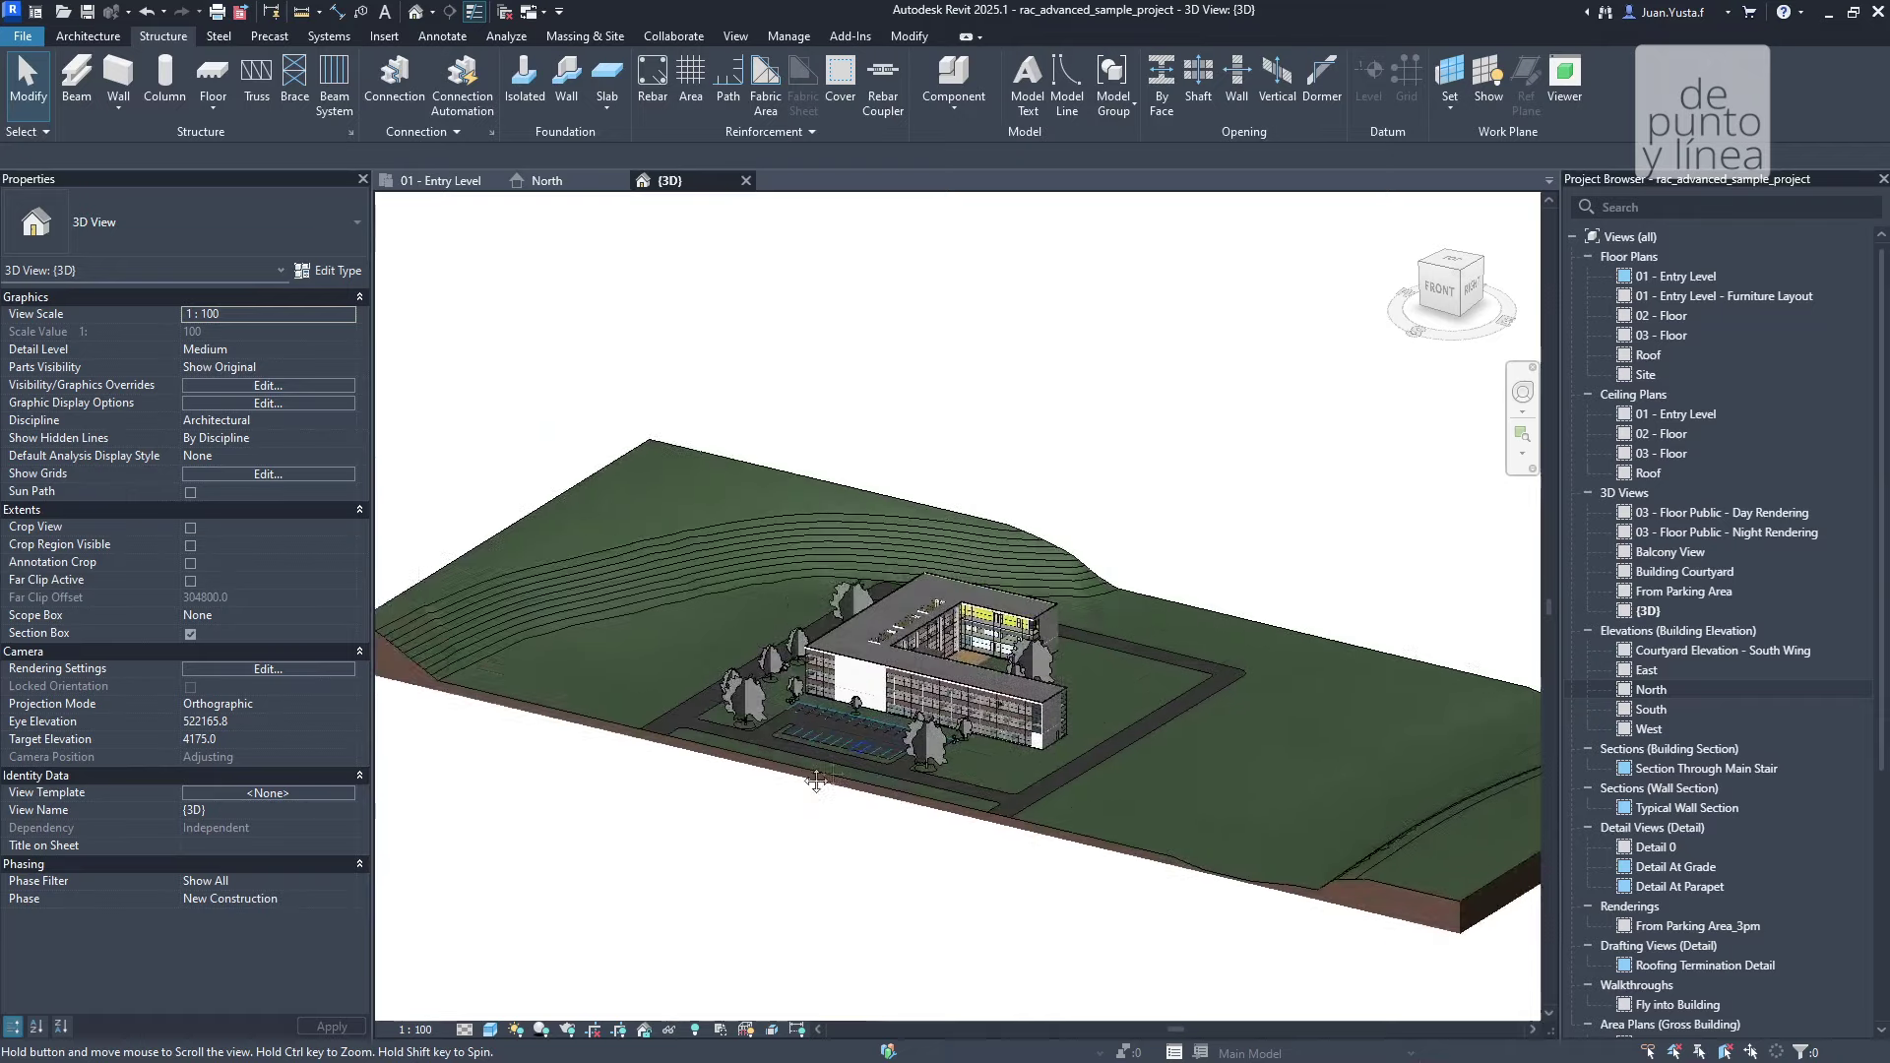
pyautogui.scroll(2, 816, 781)
pyautogui.scroll(1, 846, 689)
pyautogui.scroll(1, 866, 630)
pyautogui.scroll(3, 964, 574)
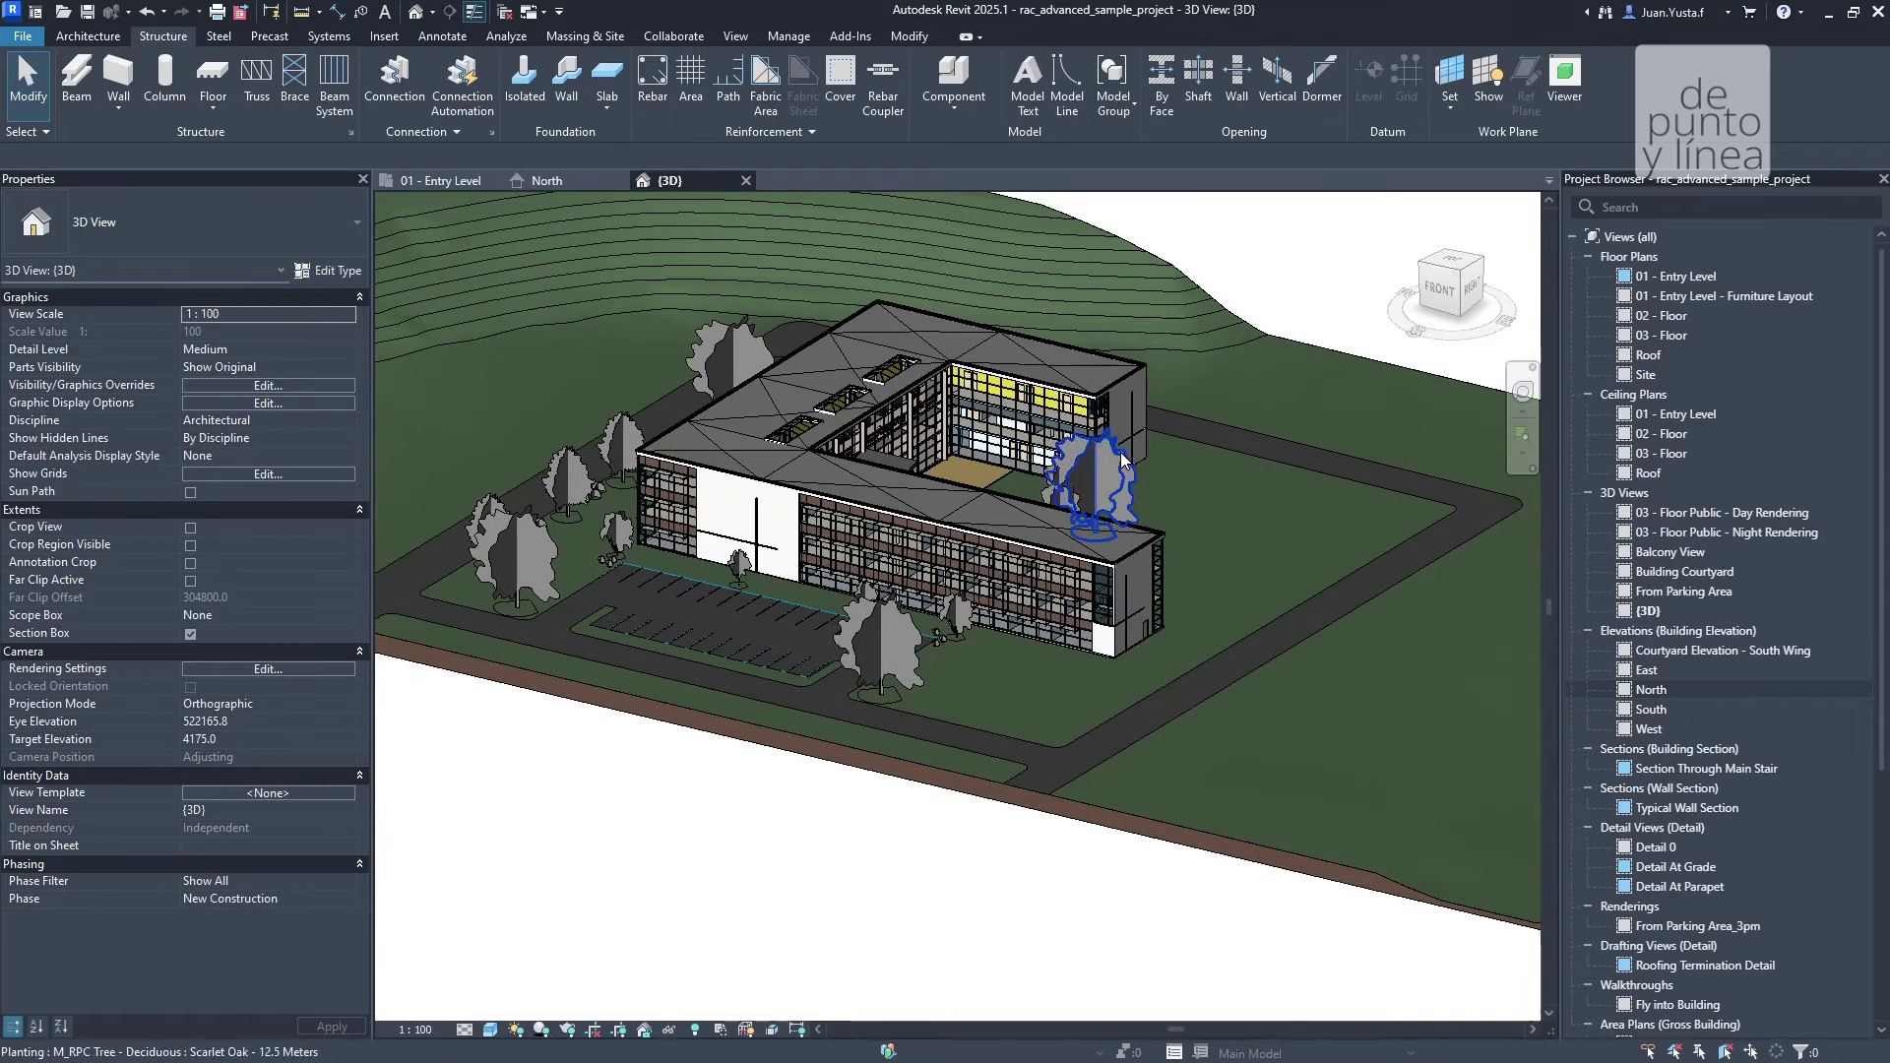
pyautogui.scroll(-5, 963, 557)
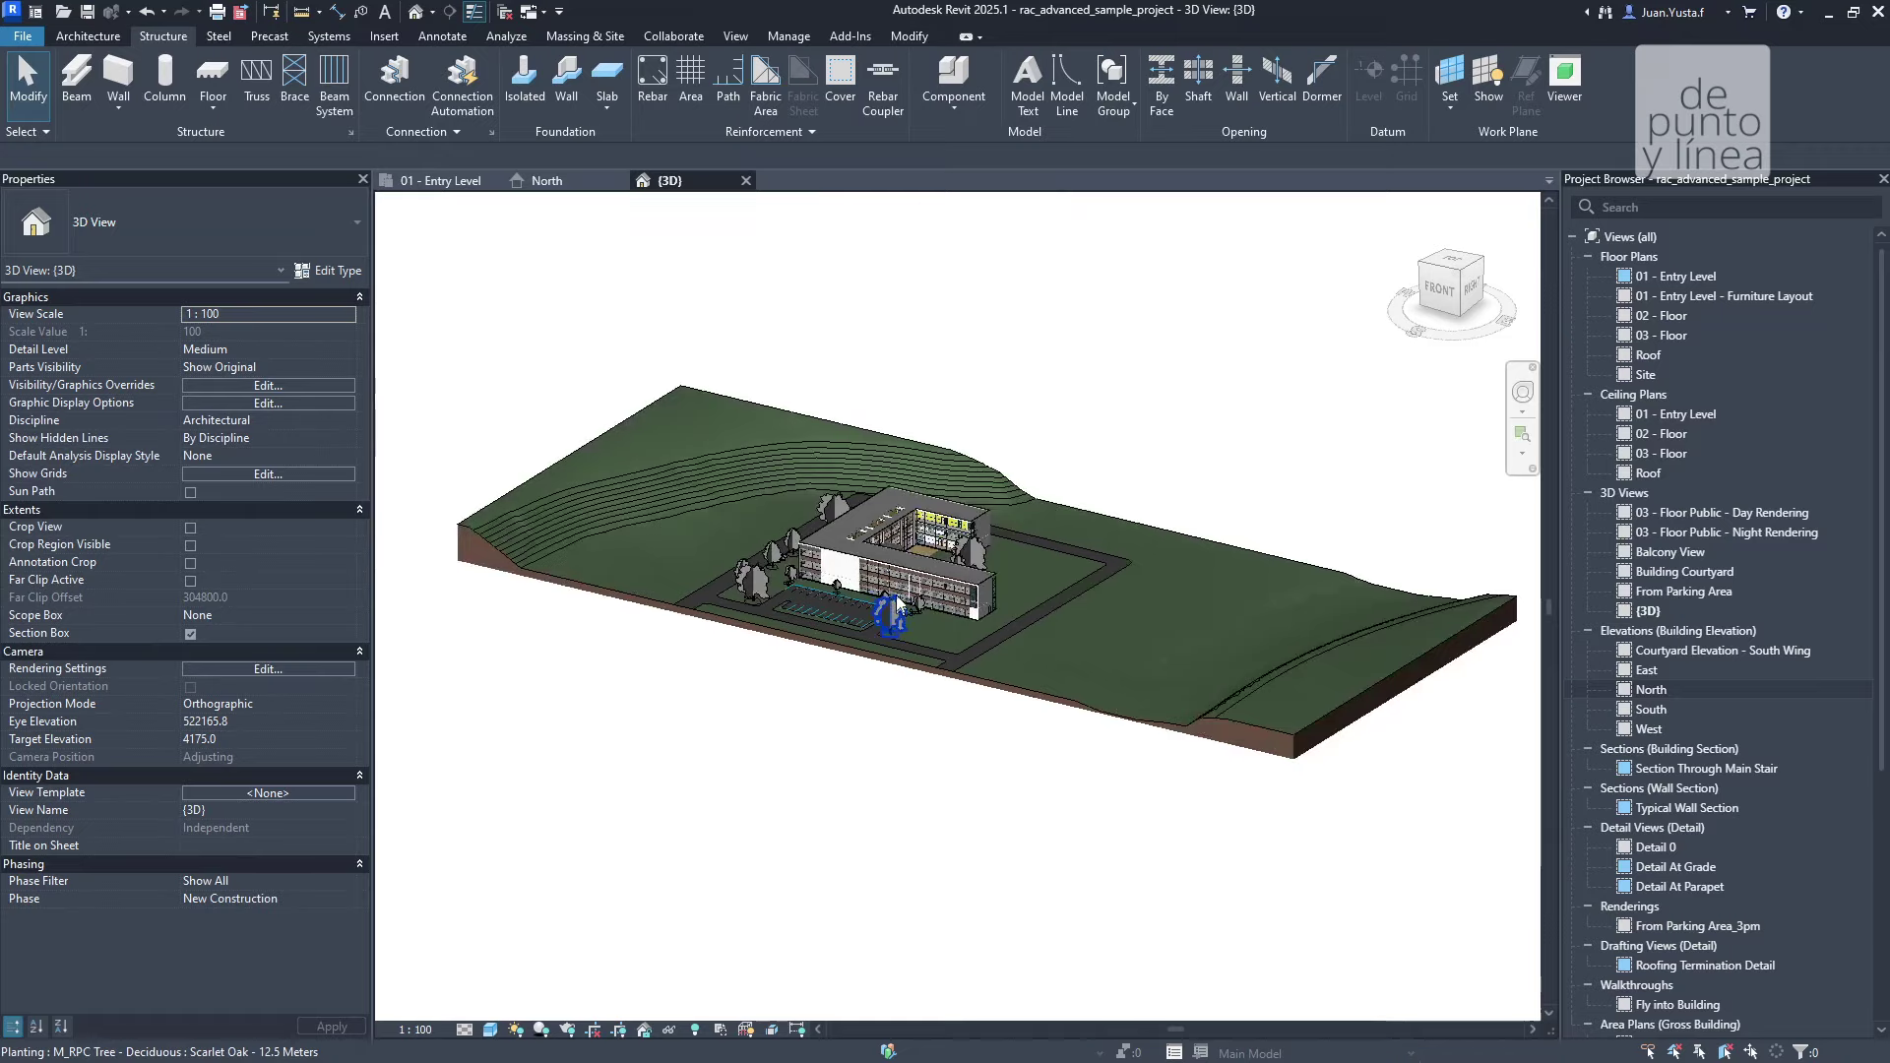
pyautogui.scroll(4, 963, 556)
pyautogui.scroll(2, 737, 561)
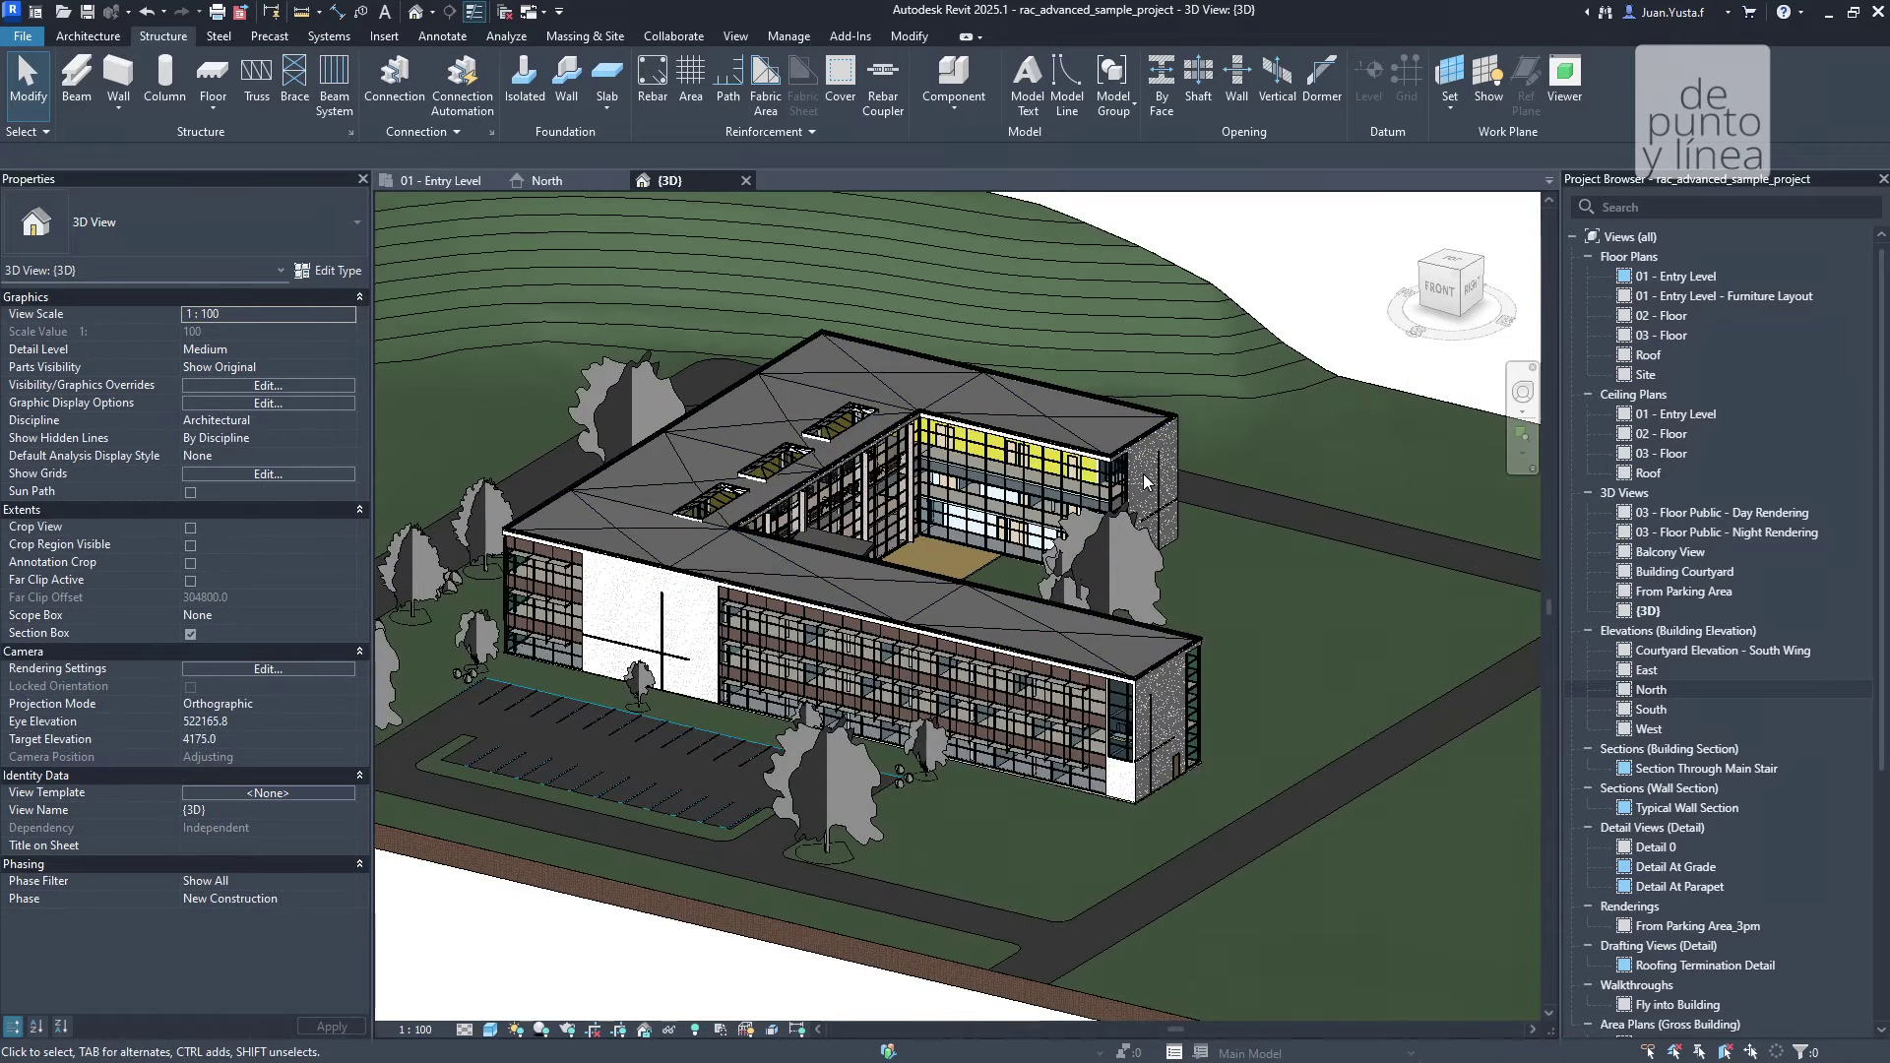
pyautogui.scroll(-3, 915, 619)
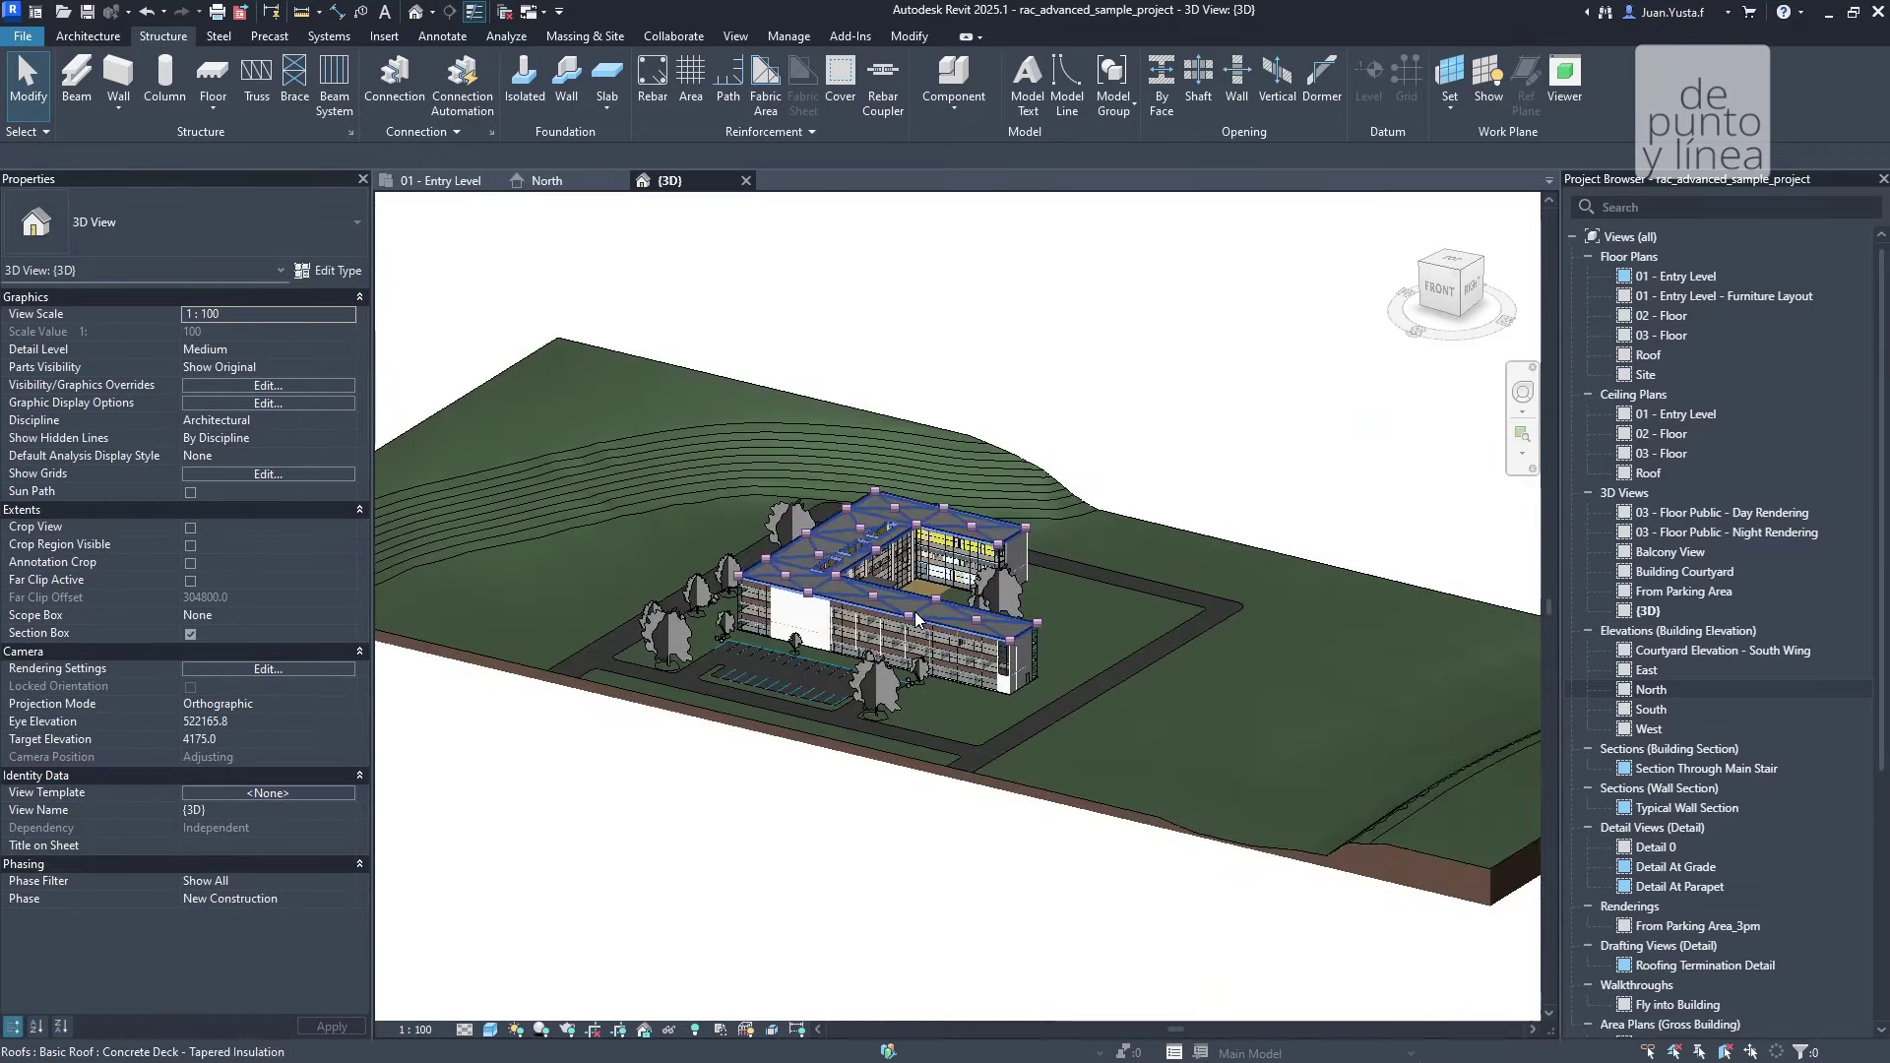
pyautogui.scroll(3, 916, 618)
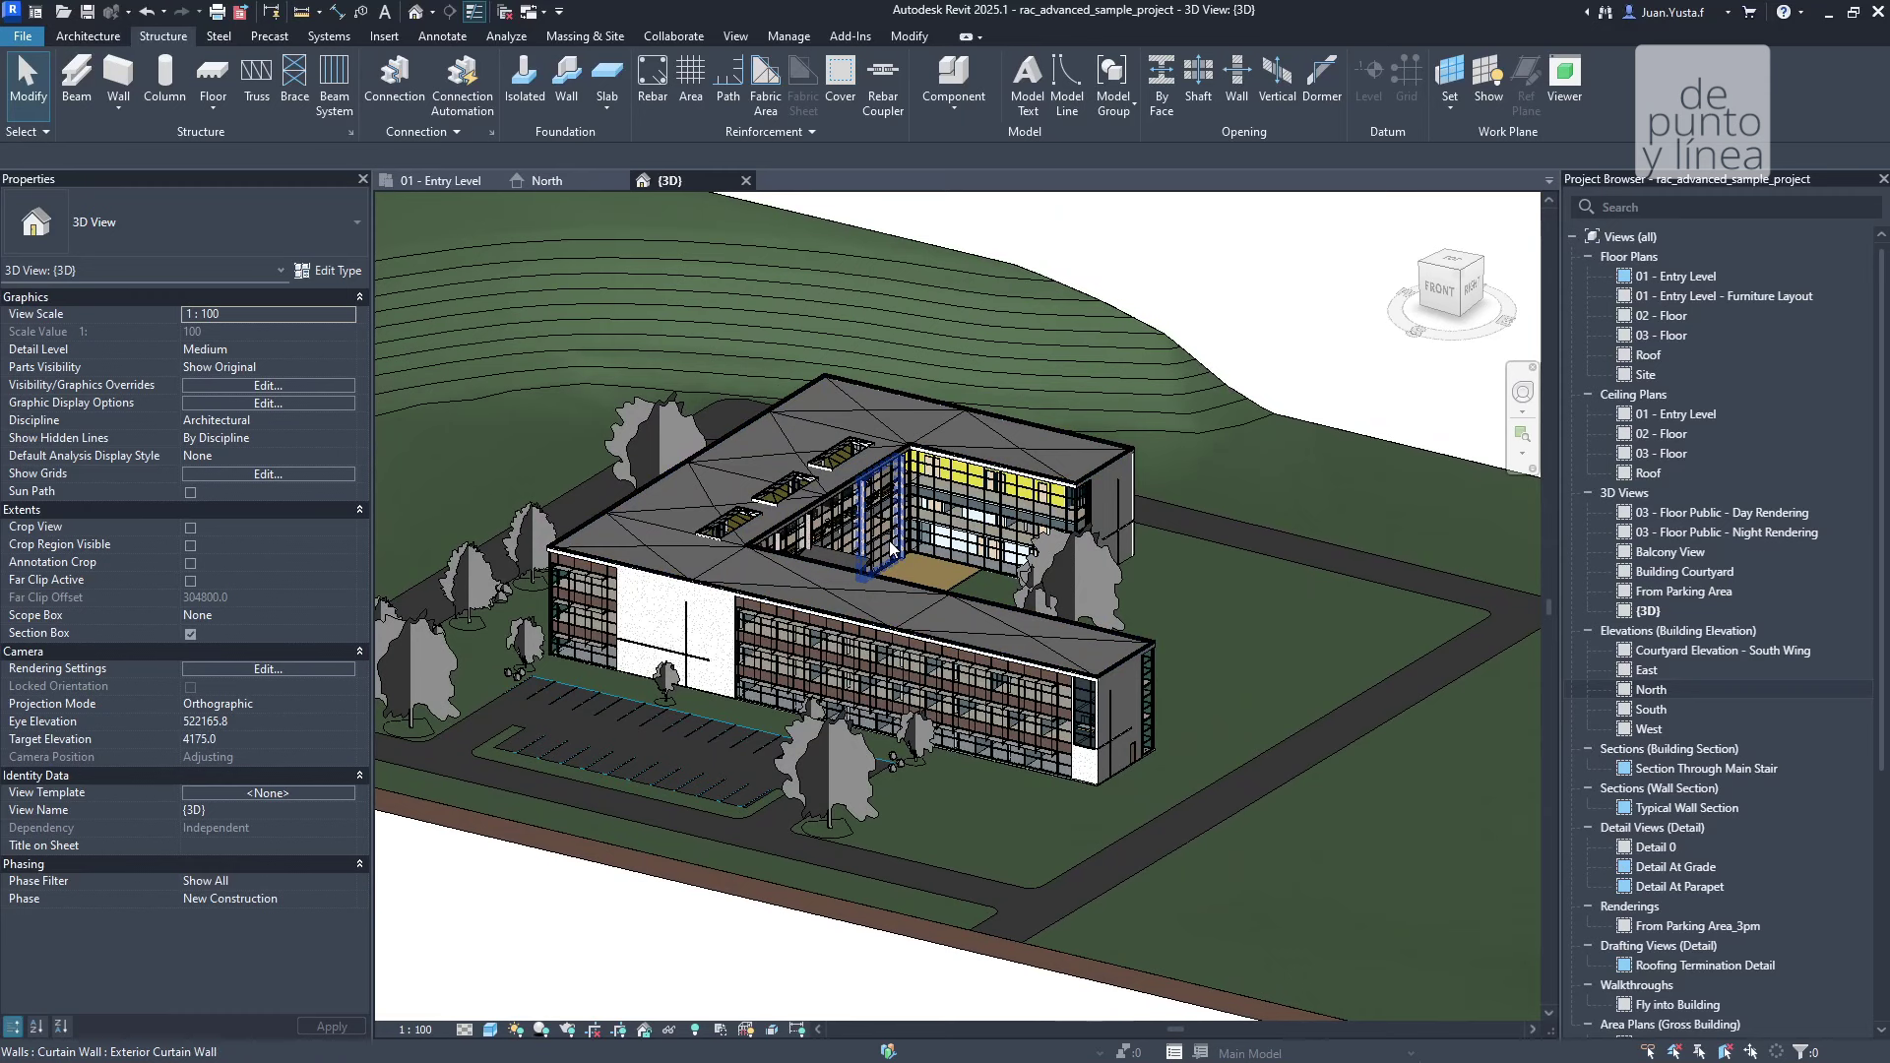
pyautogui.press('Tab')
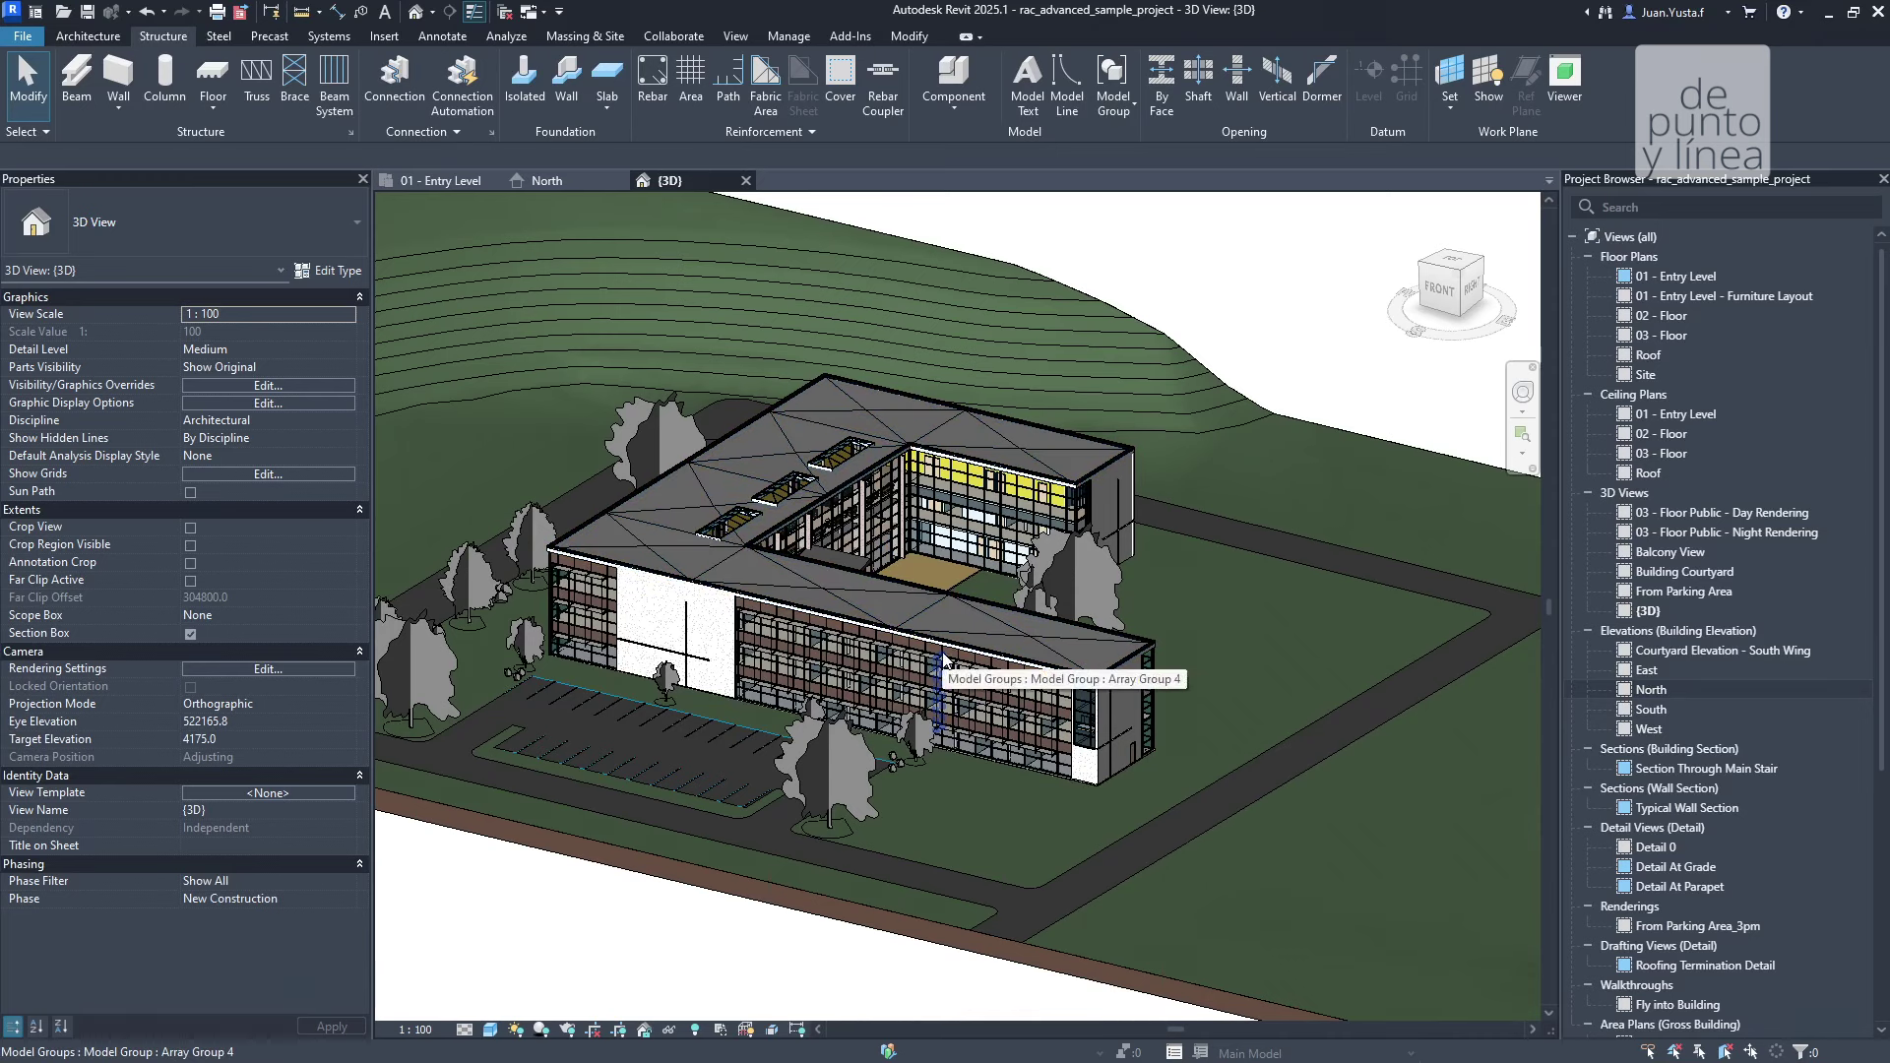
pyautogui.moveTo(1237, 669)
pyautogui.keyDown('shift'); pyautogui.mouseDown(button='middle')
pyautogui.moveTo(909, 776)
pyautogui.moveTo(1466, 598)
pyautogui.moveTo(720, 654)
pyautogui.moveTo(987, 601)
pyautogui.mouseUp(button='middle'); pyautogui.keyUp('shift')
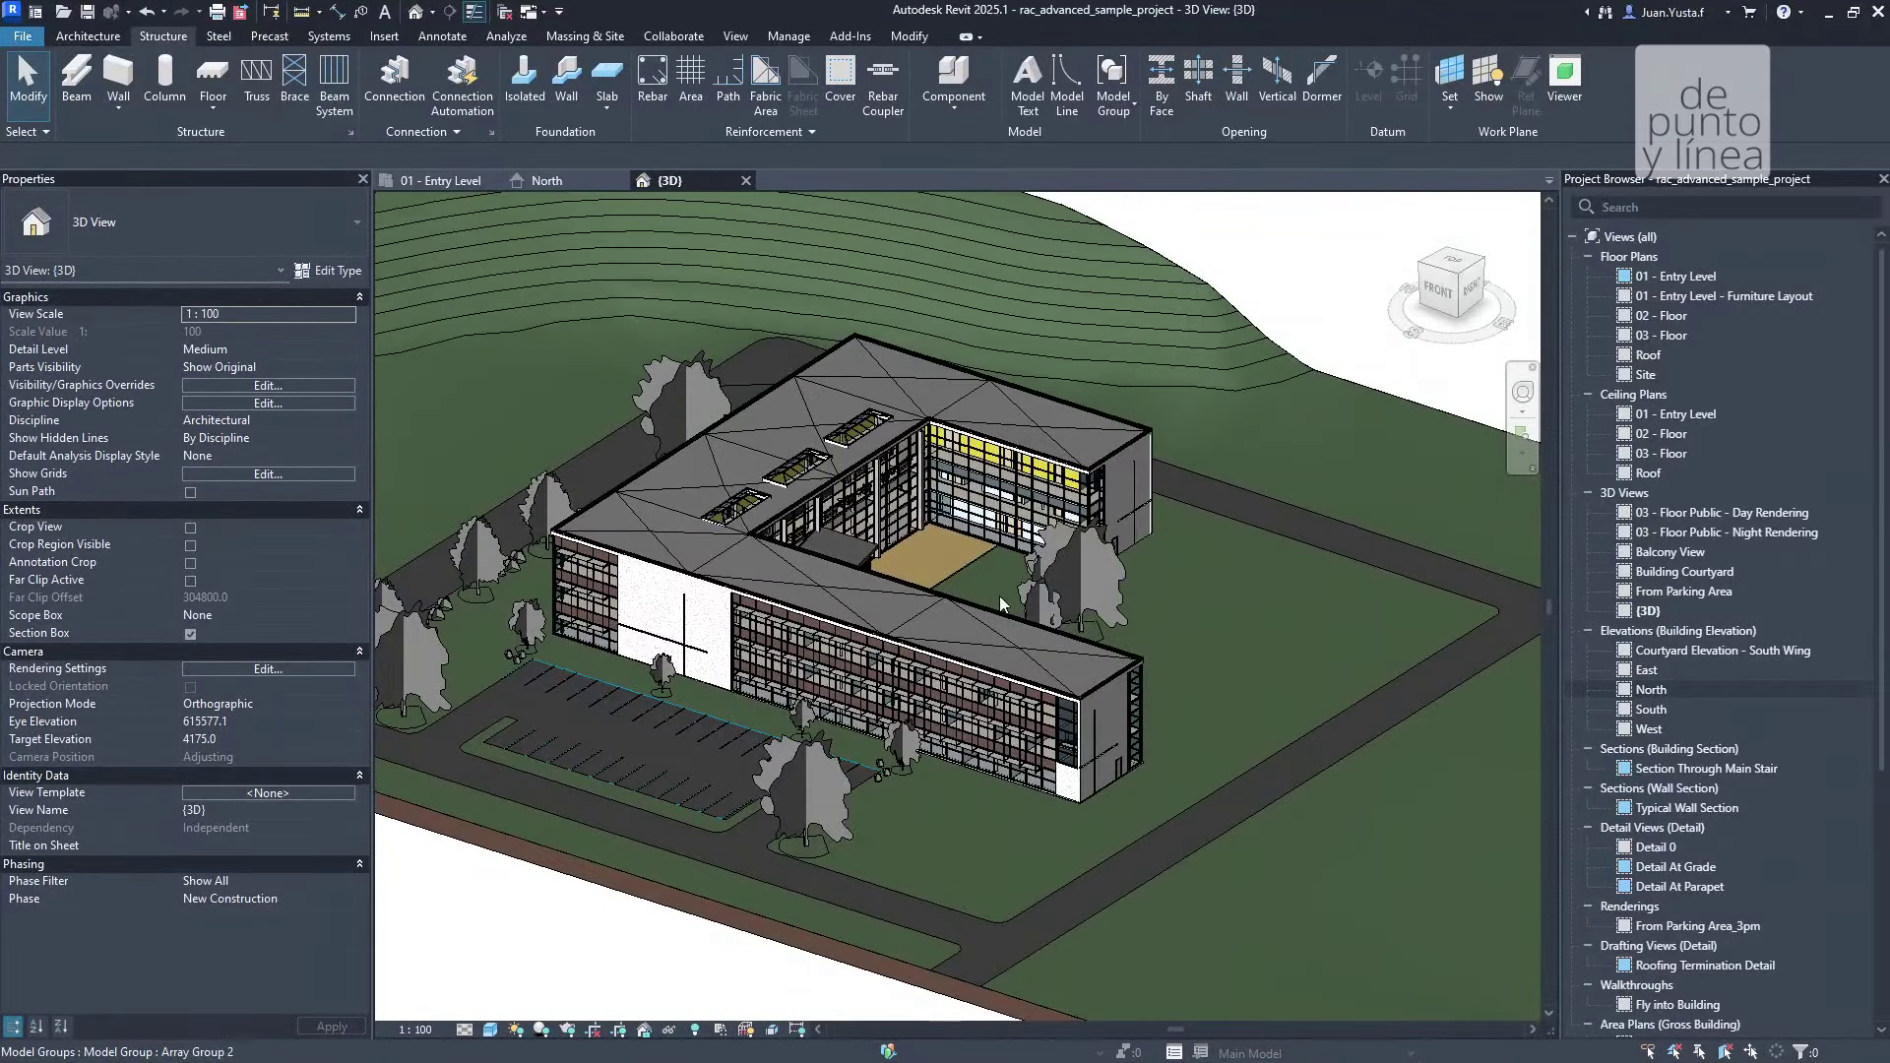
pyautogui.scroll(-3, 990, 556)
pyautogui.scroll(-3, 989, 557)
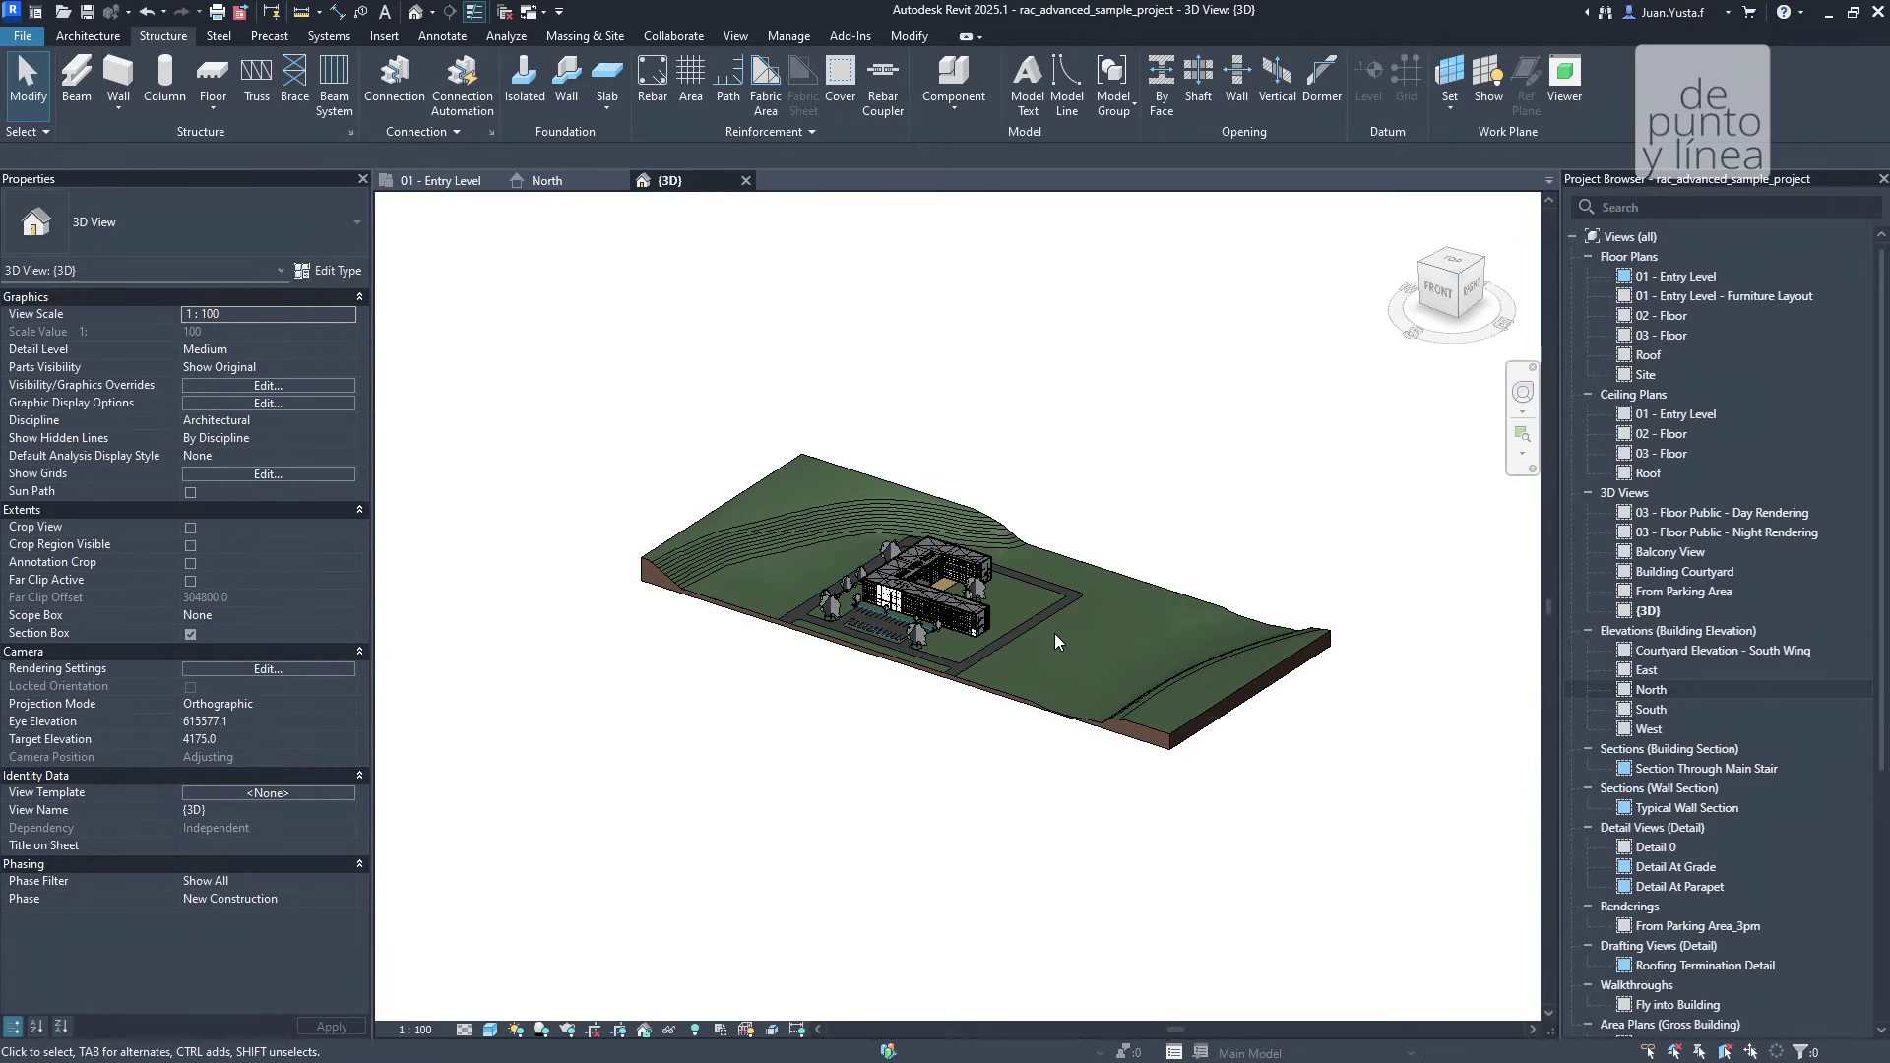
# Orbit and zoom around the site to view the building from several angles, including the courtyard side
pyautogui.moveTo(1066, 649); pyautogui.dragTo(1096, 703, button='middle')
pyautogui.scroll(3, 906, 679)
pyautogui.scroll(2, 866, 669)
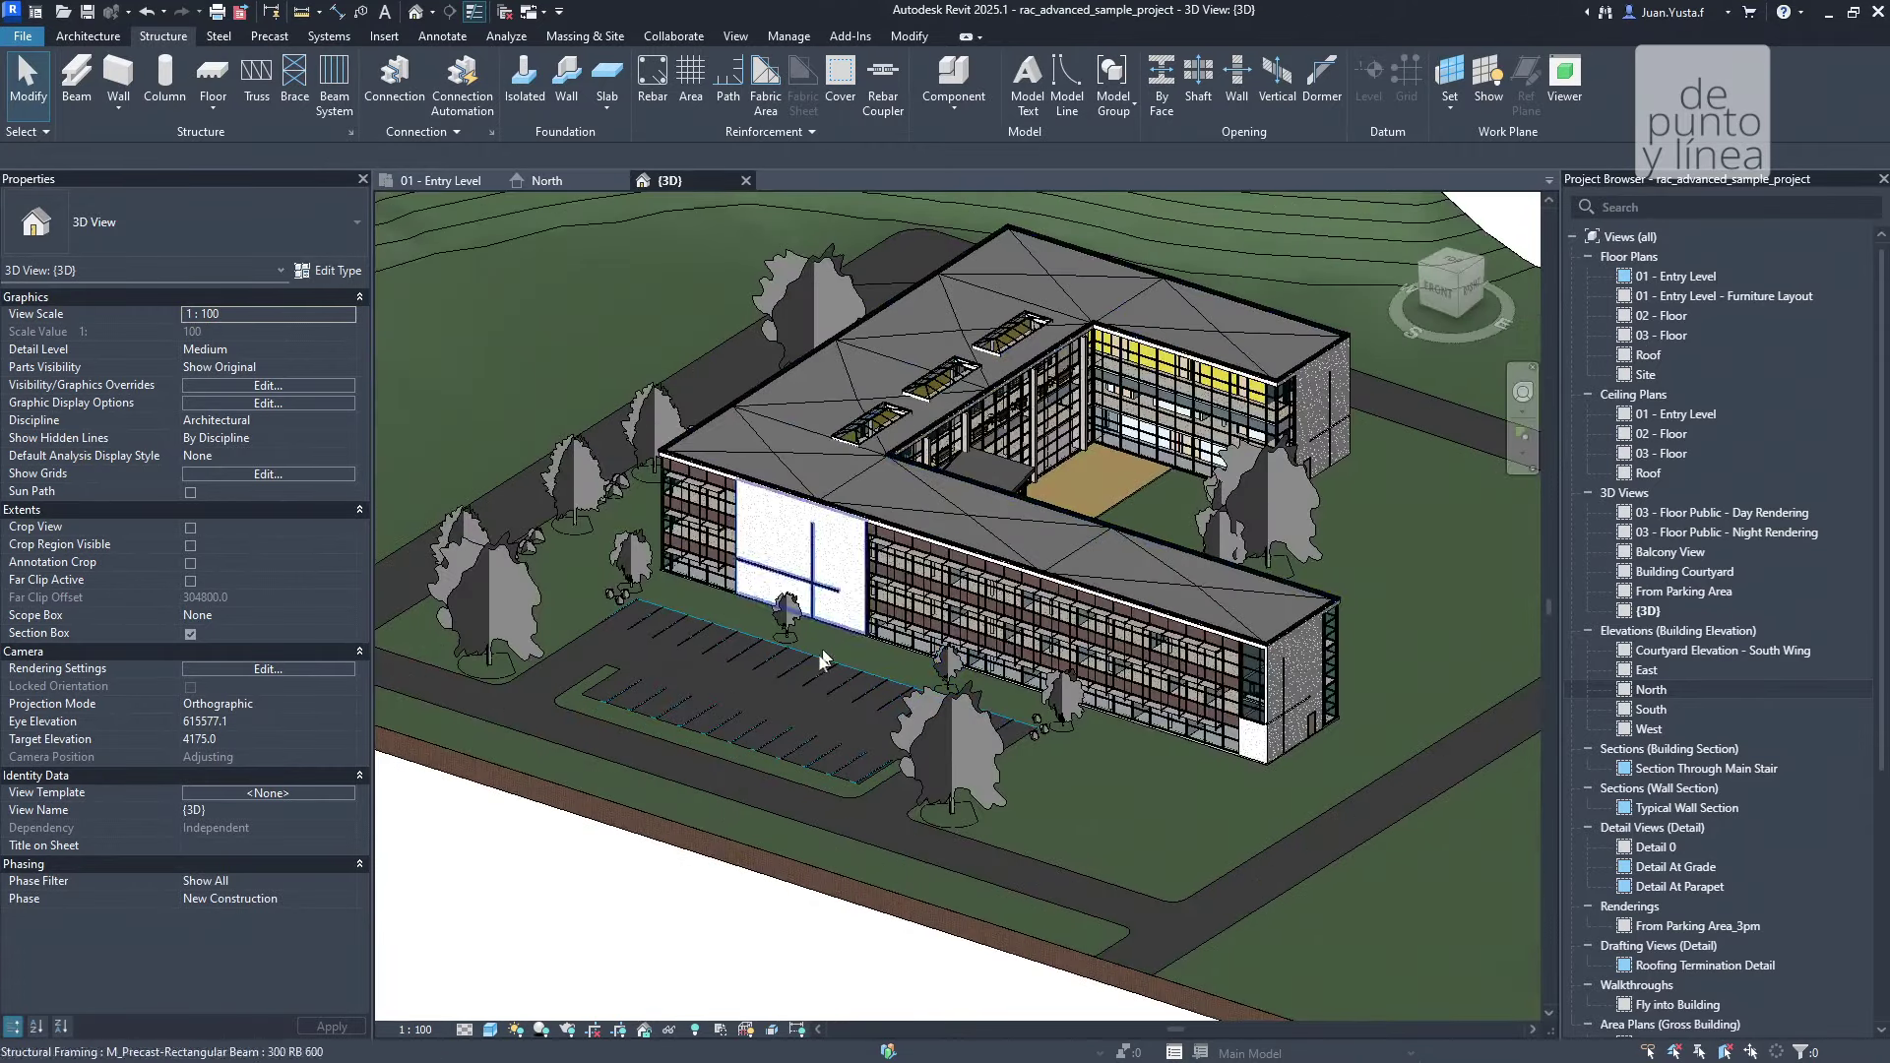
pyautogui.scroll(2, 820, 663)
pyautogui.scroll(-5, 821, 663)
pyautogui.moveTo(820, 662)
pyautogui.keyDown('shift'); pyautogui.mouseDown(button='middle')
pyautogui.moveTo(882, 737)
pyautogui.moveTo(985, 723)
pyautogui.moveTo(740, 697)
pyautogui.mouseUp(button='middle'); pyautogui.keyUp('shift')
pyautogui.scroll(4, 984, 724)
pyautogui.scroll(2, 1004, 718)
pyautogui.scroll(2, 1014, 717)
pyautogui.keyDown('shift'); pyautogui.moveTo(624, 774); pyautogui.dragTo(894, 860, button='middle'); pyautogui.keyUp('shift')
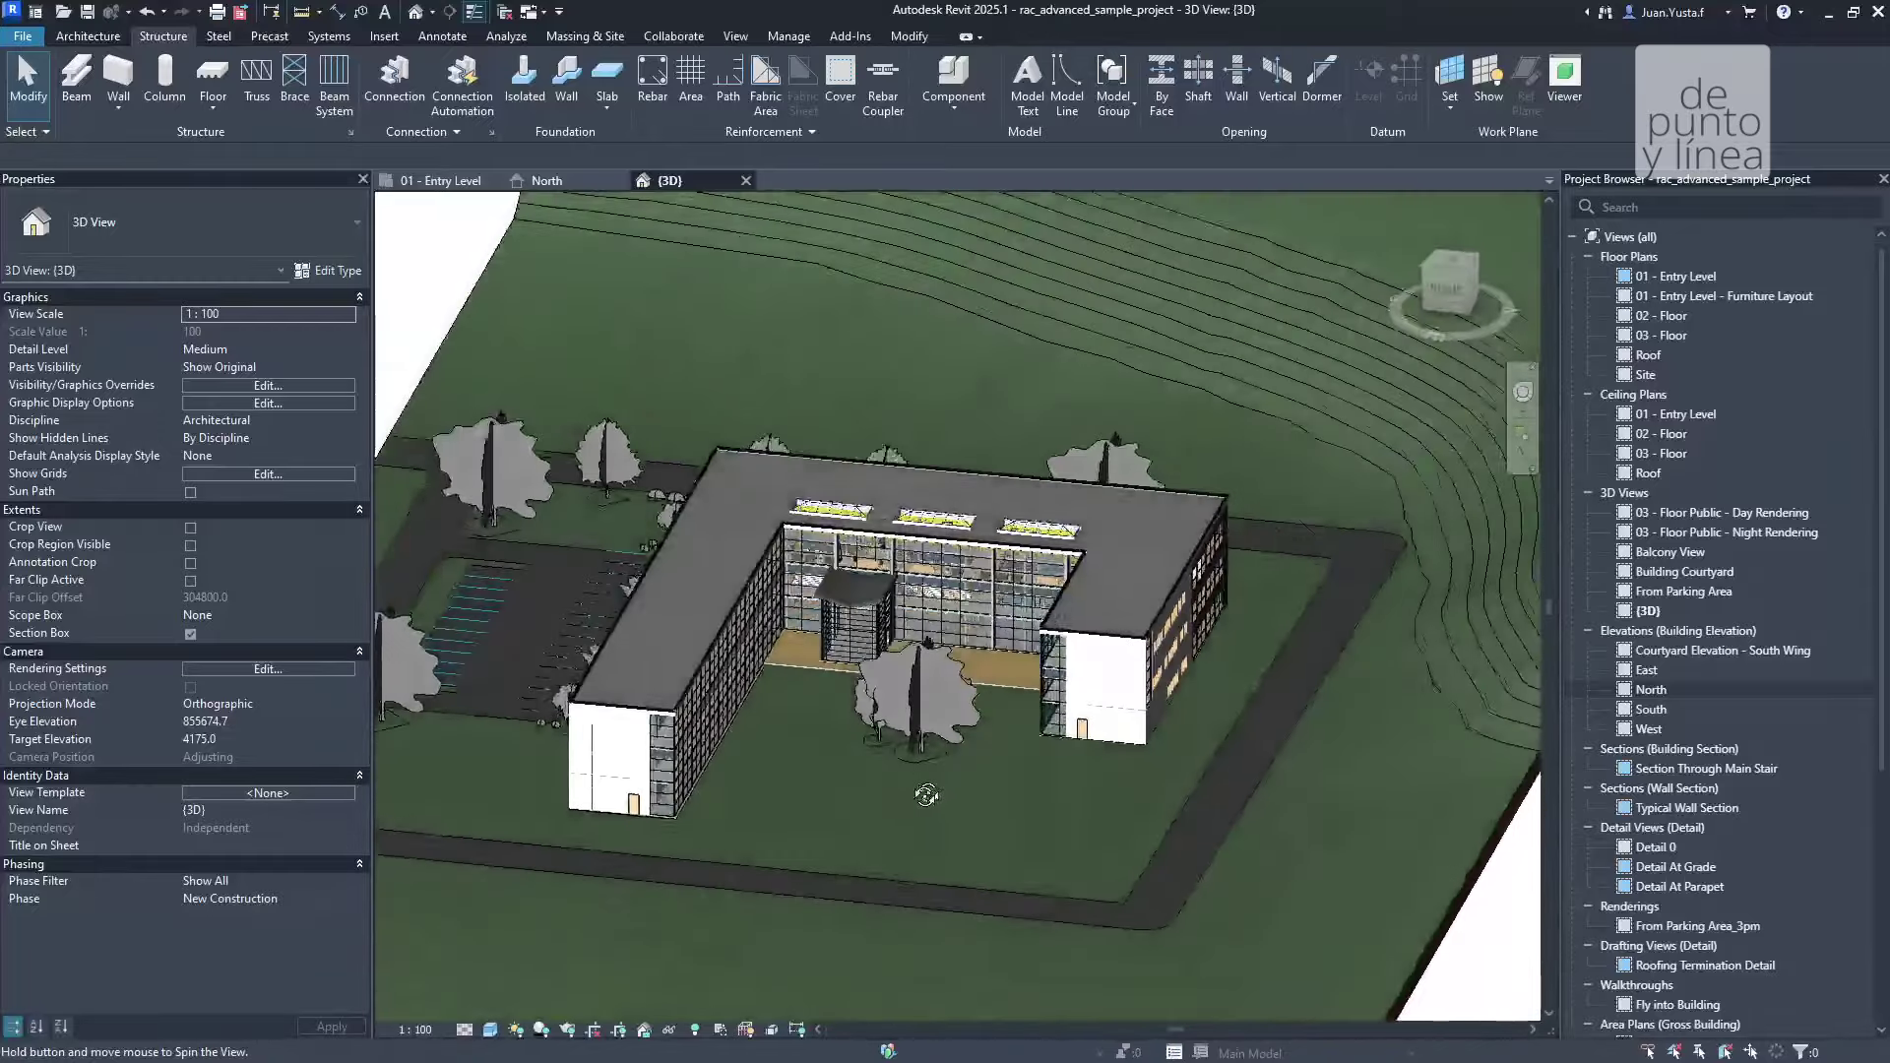
pyautogui.moveTo(894, 859)
pyautogui.keyDown('shift'); pyautogui.mouseDown(button='middle')
pyautogui.moveTo(829, 791)
pyautogui.moveTo(642, 681)
pyautogui.mouseUp(button='middle'); pyautogui.keyUp('shift')
pyautogui.scroll(3, 782, 772)
pyautogui.scroll(-4, 642, 681)
pyautogui.scroll(-3, 642, 681)
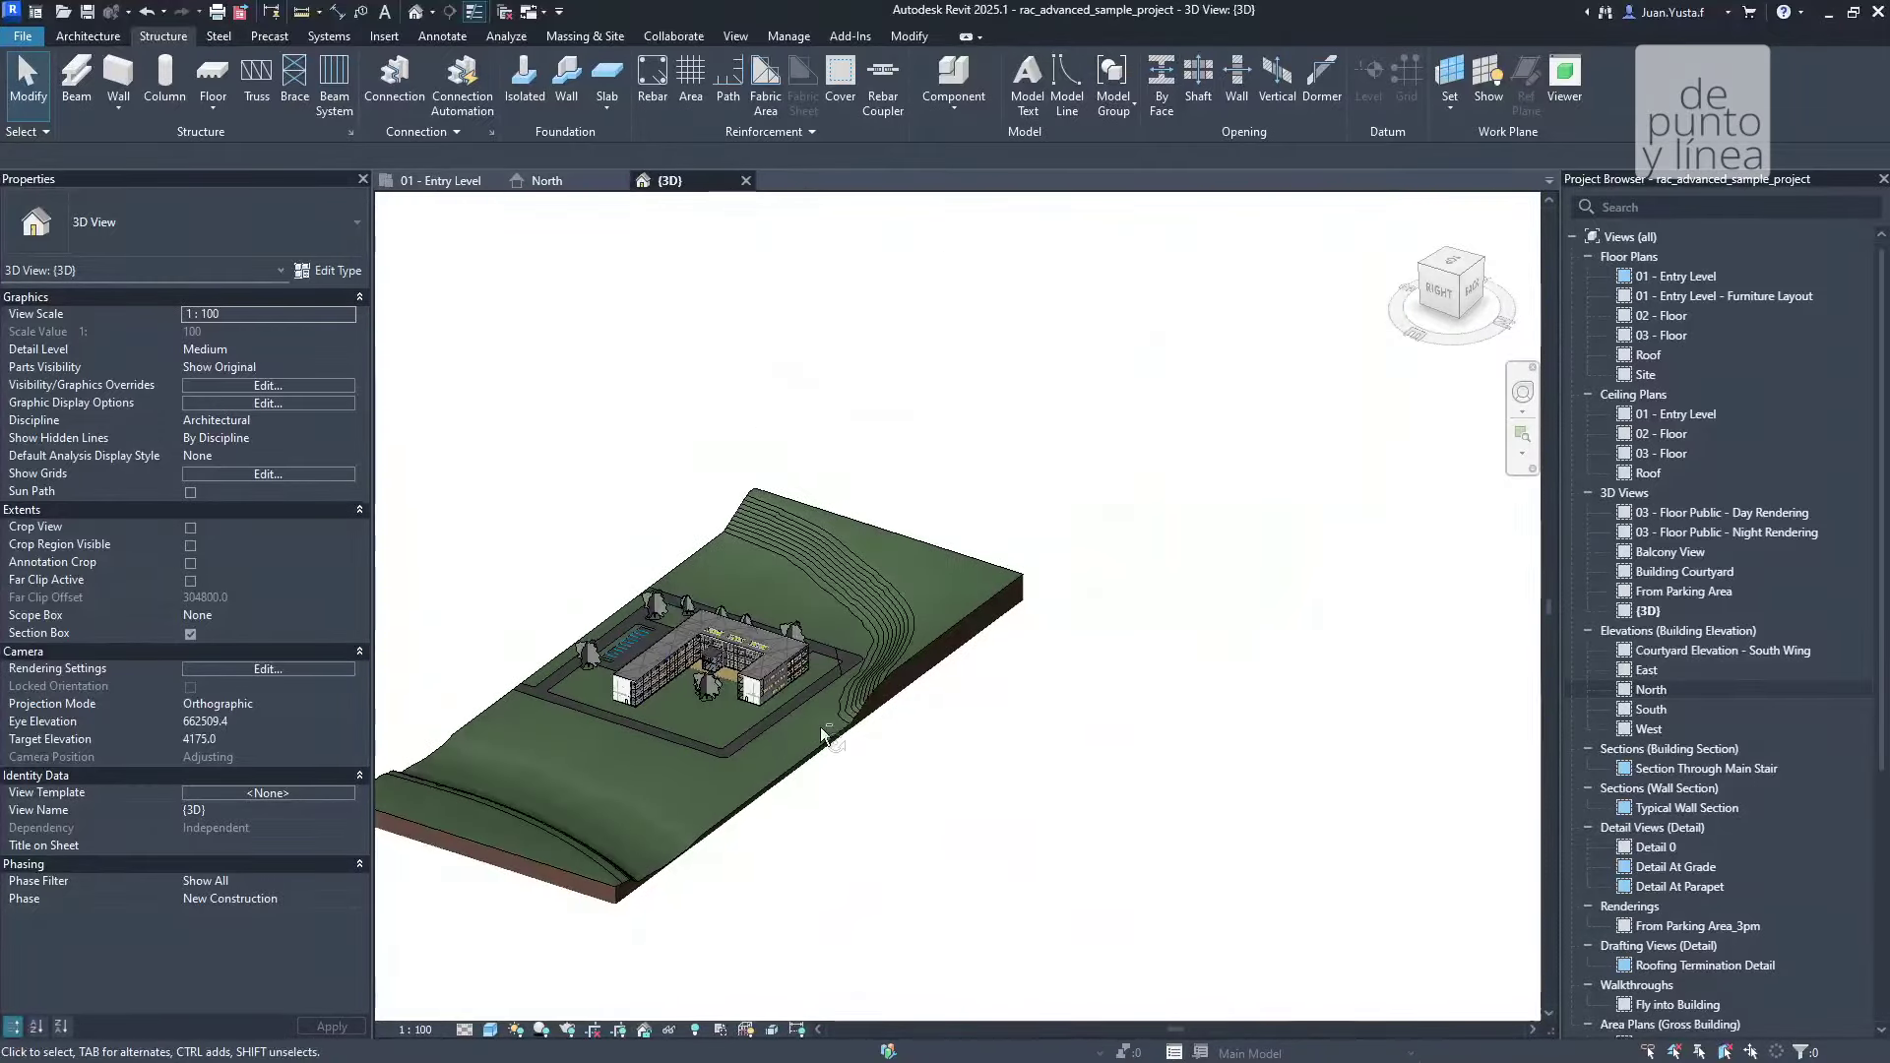
# Orbit from the back and above, then zoom in close on the white wall with the door
pyautogui.keyDown('shift'); pyautogui.moveTo(819, 727); pyautogui.dragTo(560, 743, button='middle'); pyautogui.keyUp('shift')
pyautogui.moveTo(924, 699)
pyautogui.keyDown('shift'); pyautogui.mouseDown(button='middle')
pyautogui.moveTo(1132, 768)
pyautogui.moveTo(950, 506)
pyautogui.moveTo(549, 612)
pyautogui.moveTo(1113, 709)
pyautogui.moveTo(1139, 691)
pyautogui.mouseUp(button='middle'); pyautogui.keyUp('shift')
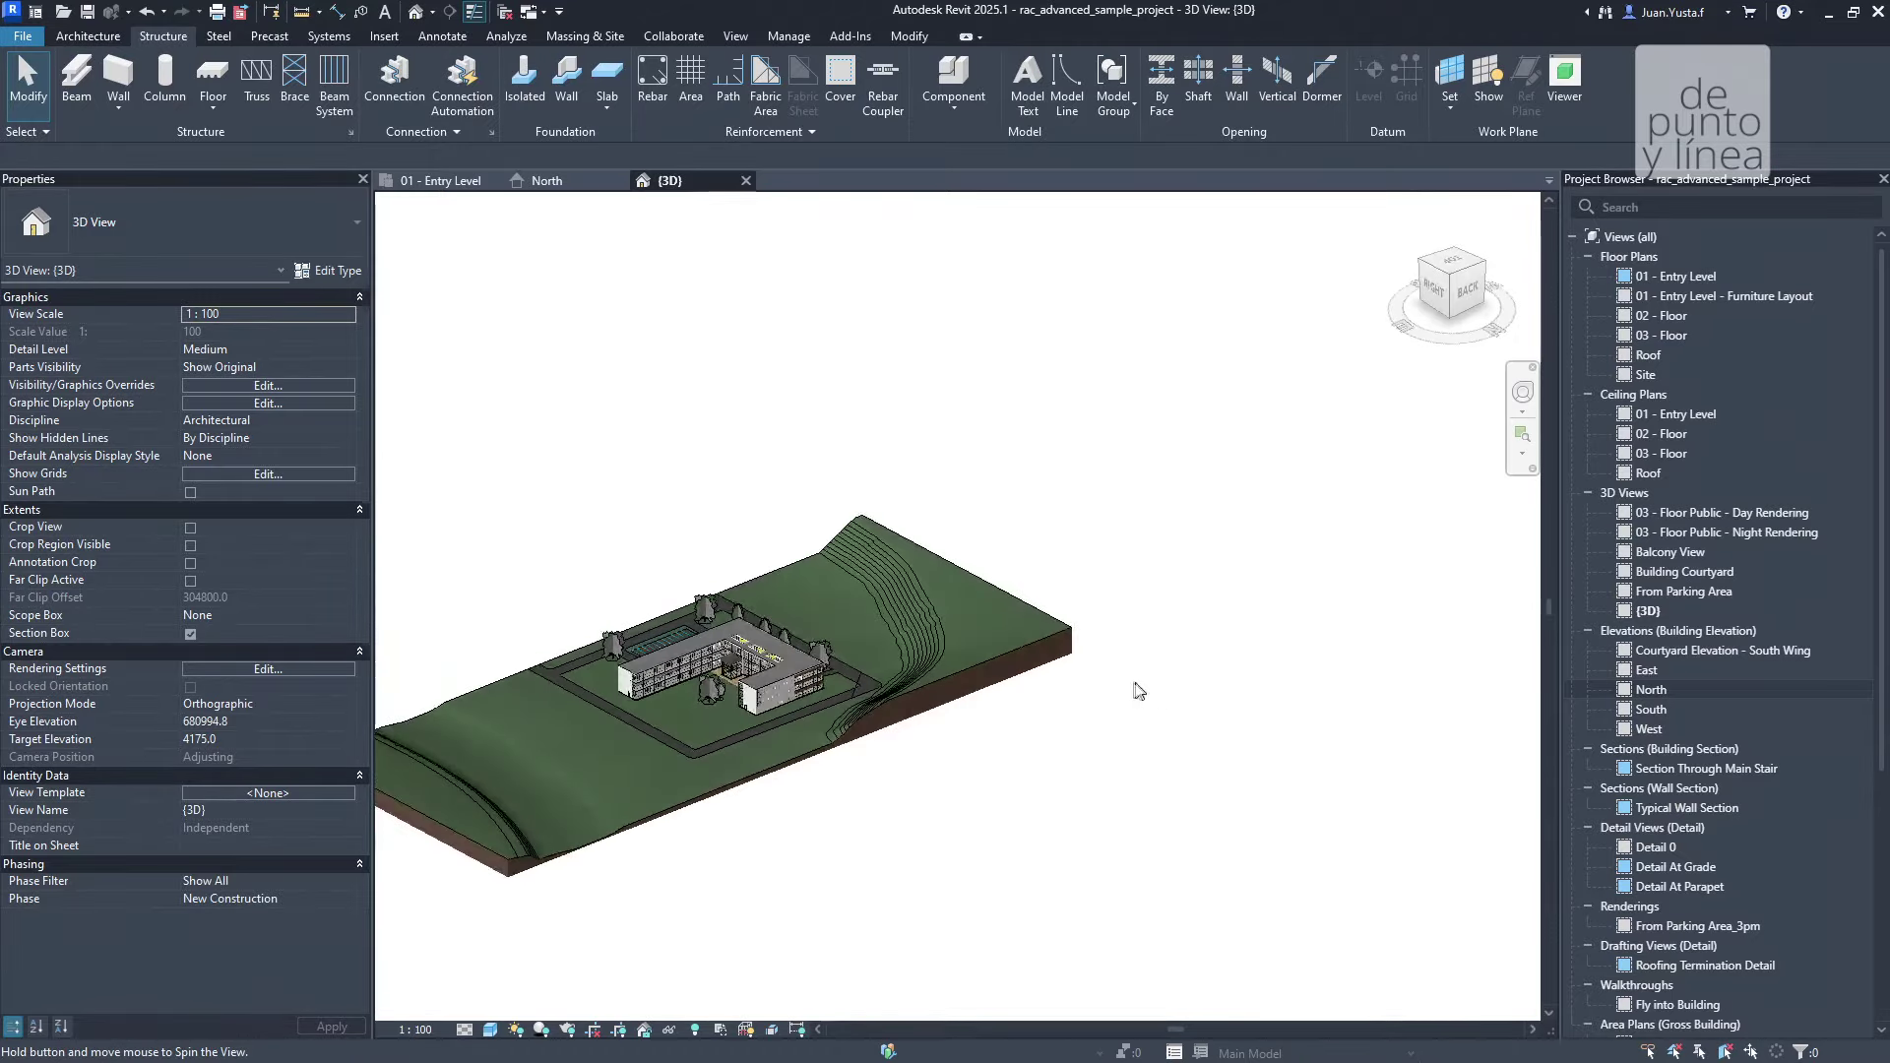
pyautogui.scroll(3, 764, 697)
pyautogui.scroll(5, 762, 700)
pyautogui.scroll(4, 787, 709)
pyautogui.scroll(3, 844, 719)
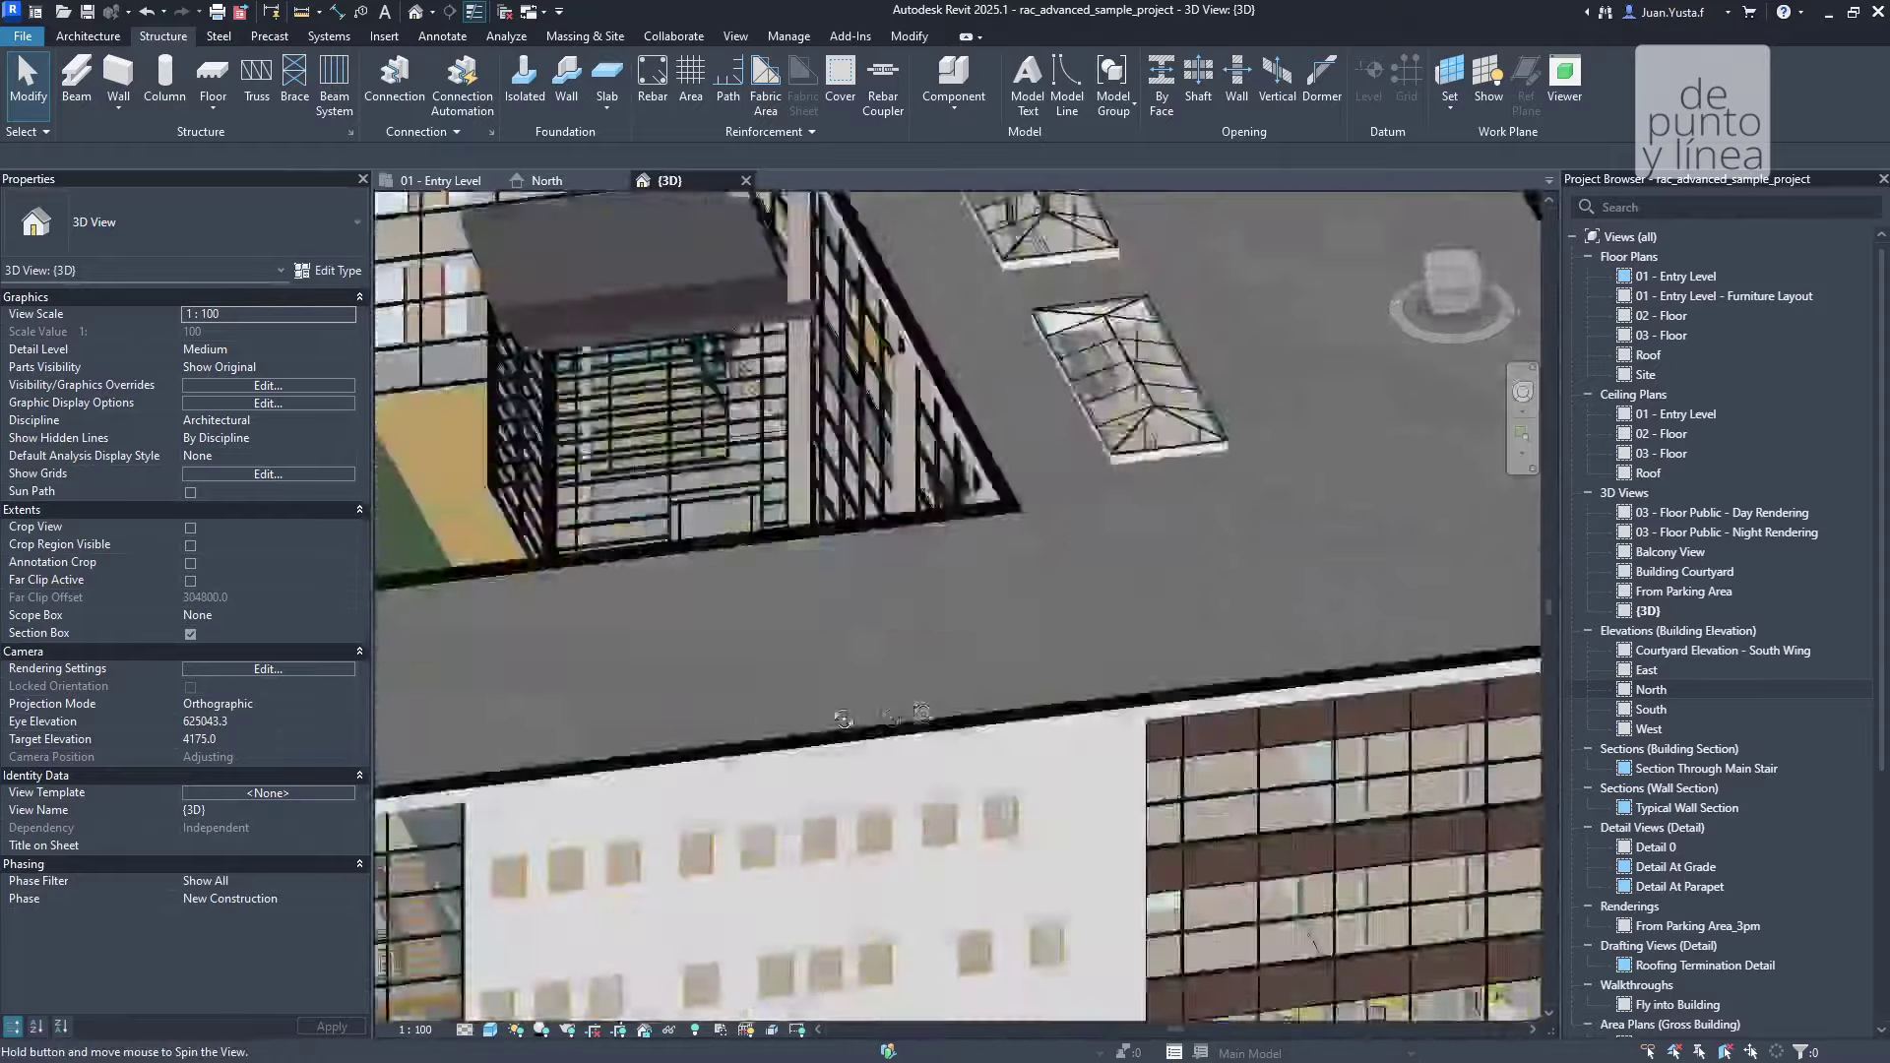
pyautogui.keyDown('shift'); pyautogui.moveTo(844, 718); pyautogui.dragTo(960, 679, button='middle'); pyautogui.keyUp('shift')
pyautogui.scroll(-5, 860, 717)
pyautogui.keyDown('shift'); pyautogui.moveTo(860, 718); pyautogui.dragTo(912, 847, button='middle'); pyautogui.keyUp('shift')
pyautogui.scroll(6, 911, 857)
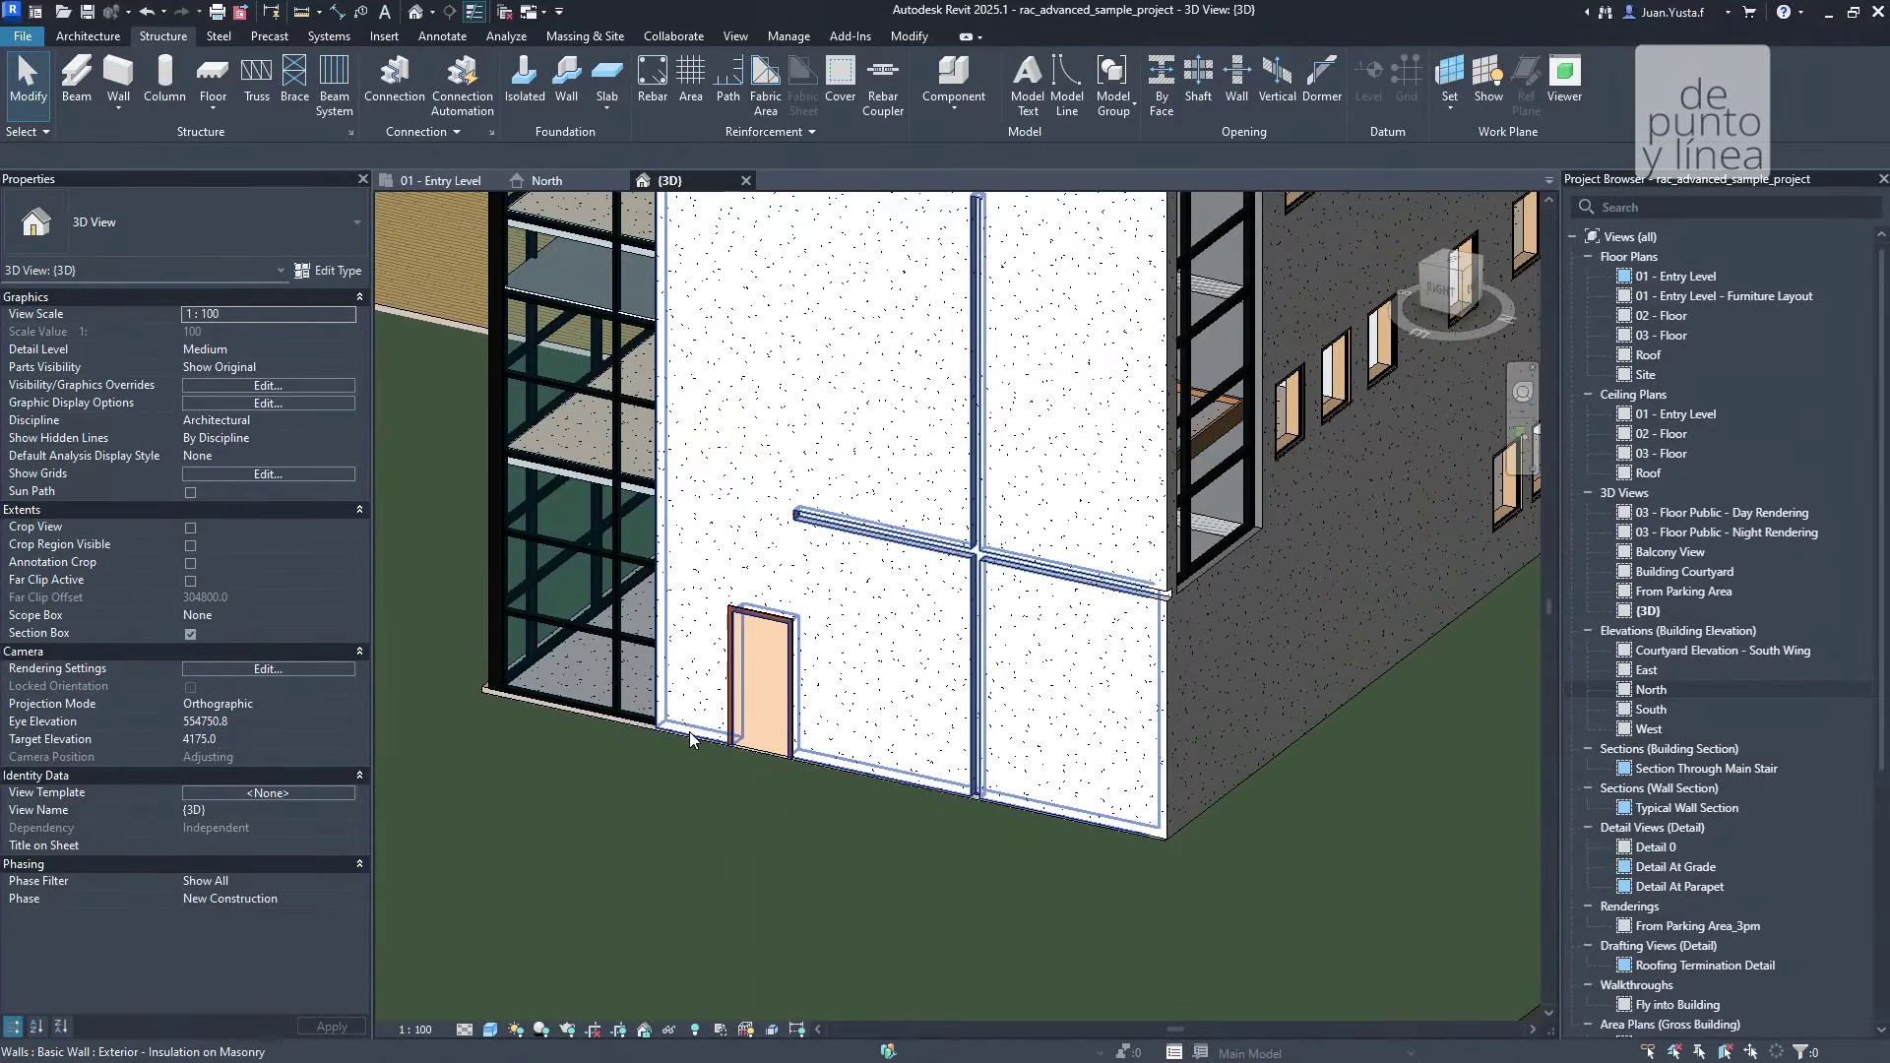
# Select the white exterior wall and the site topography to read their properties
pyautogui.click(857, 679)
pyautogui.scroll(-2, 1155, 787)
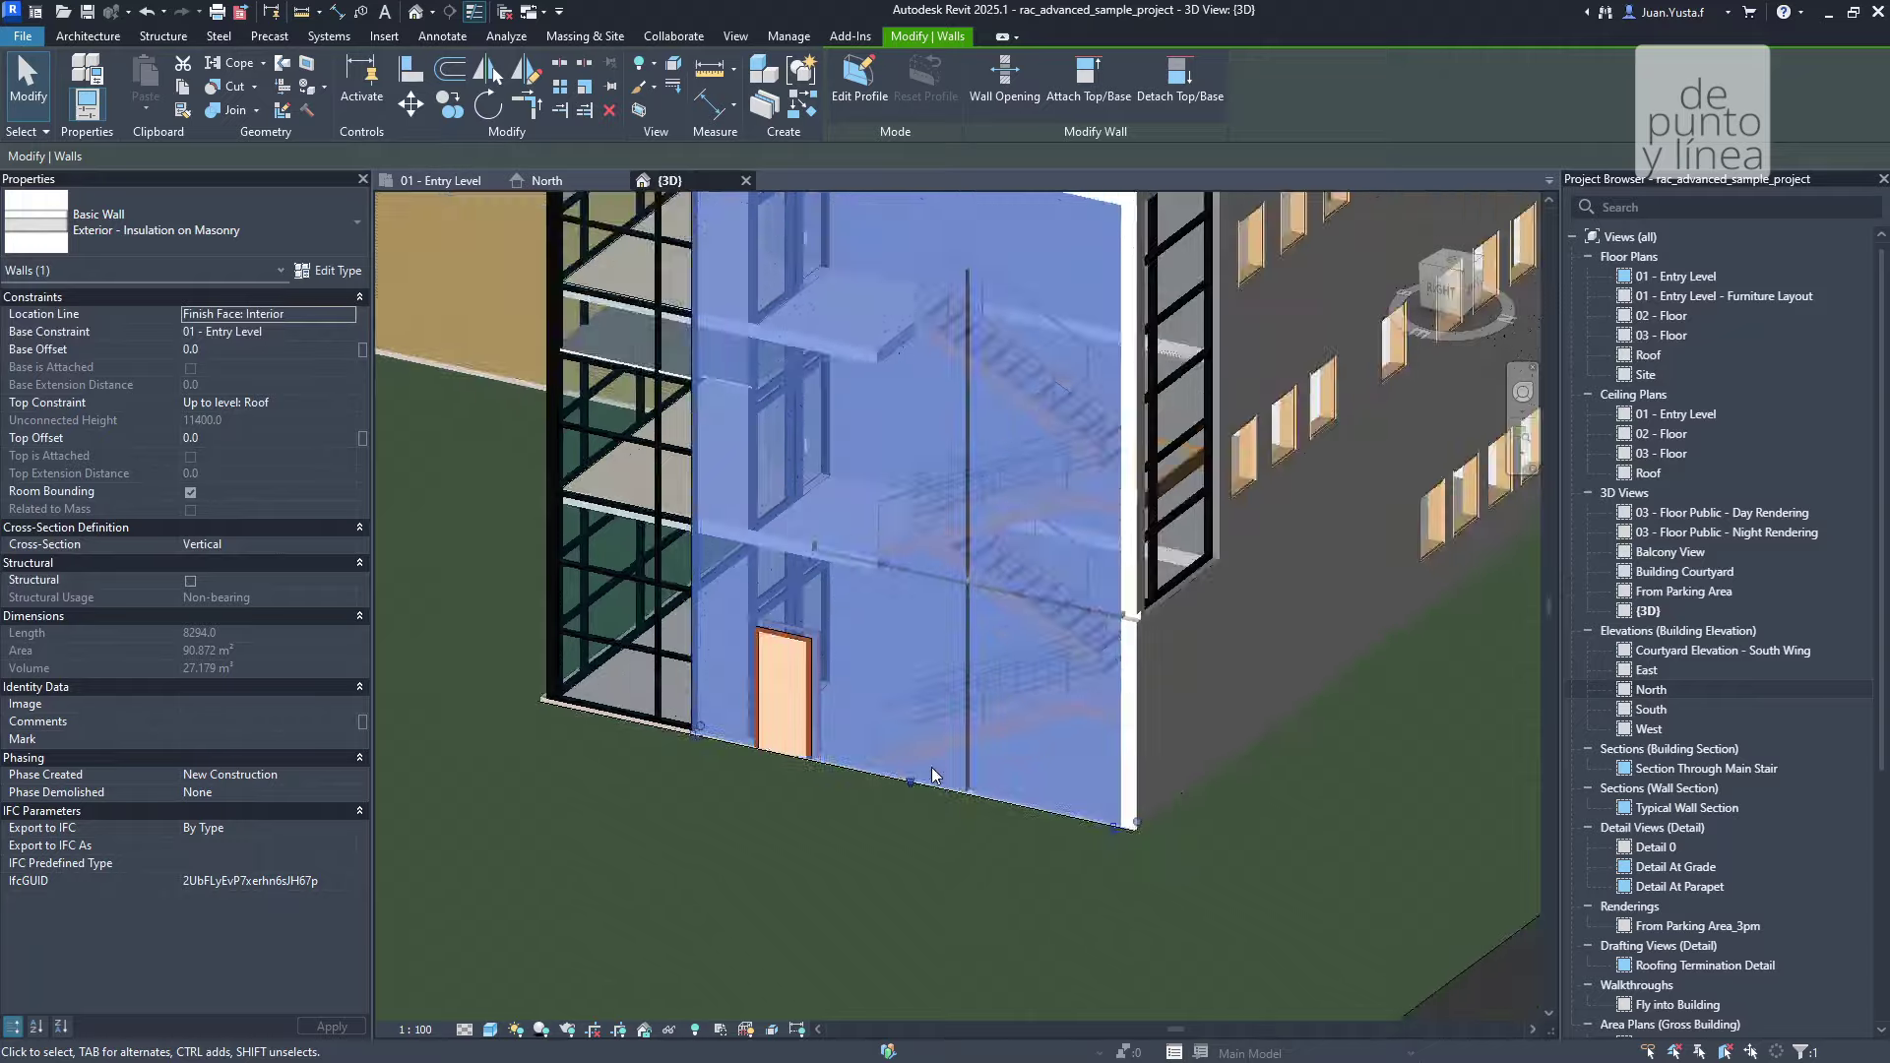
pyautogui.moveTo(1150, 665)
pyautogui.keyDown('shift'); pyautogui.mouseDown(button='middle')
pyautogui.moveTo(1270, 784)
pyautogui.moveTo(1060, 754)
pyautogui.mouseUp(button='middle'); pyautogui.keyUp('shift')
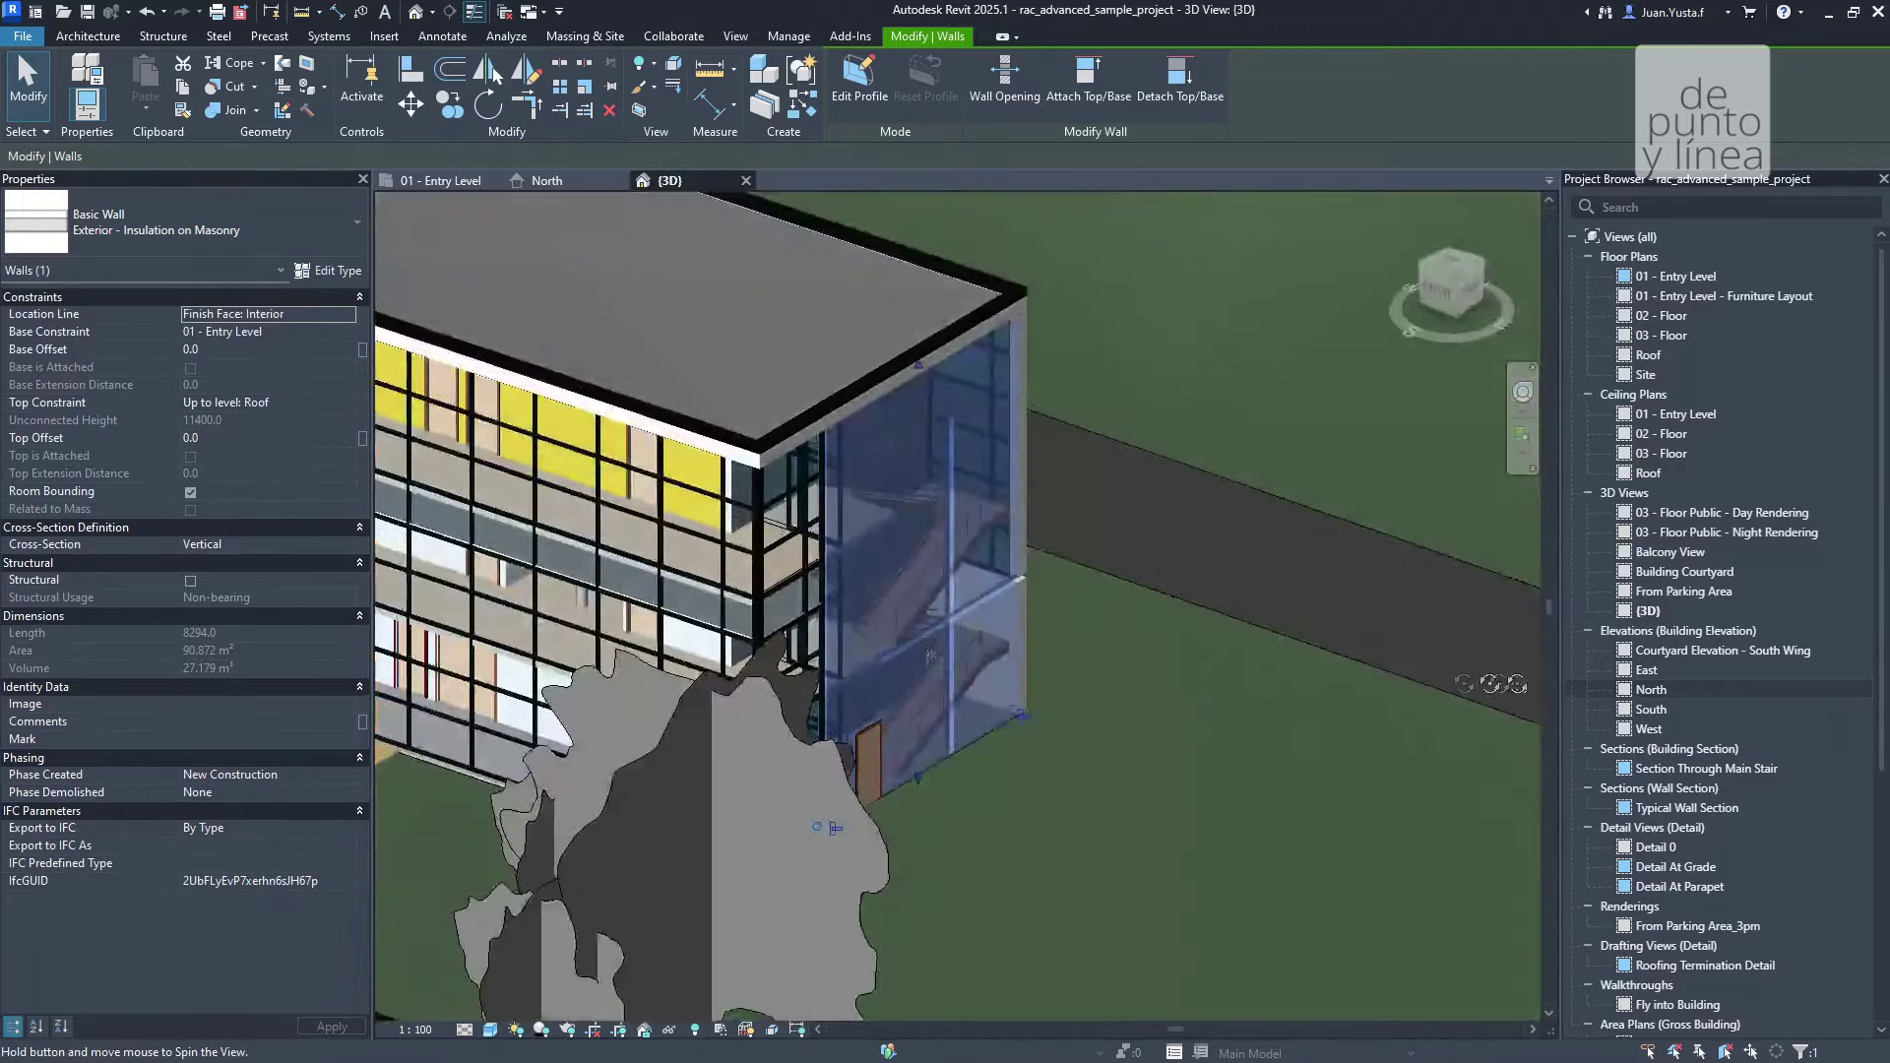
pyautogui.scroll(-3, 1060, 754)
pyautogui.click(1059, 754)
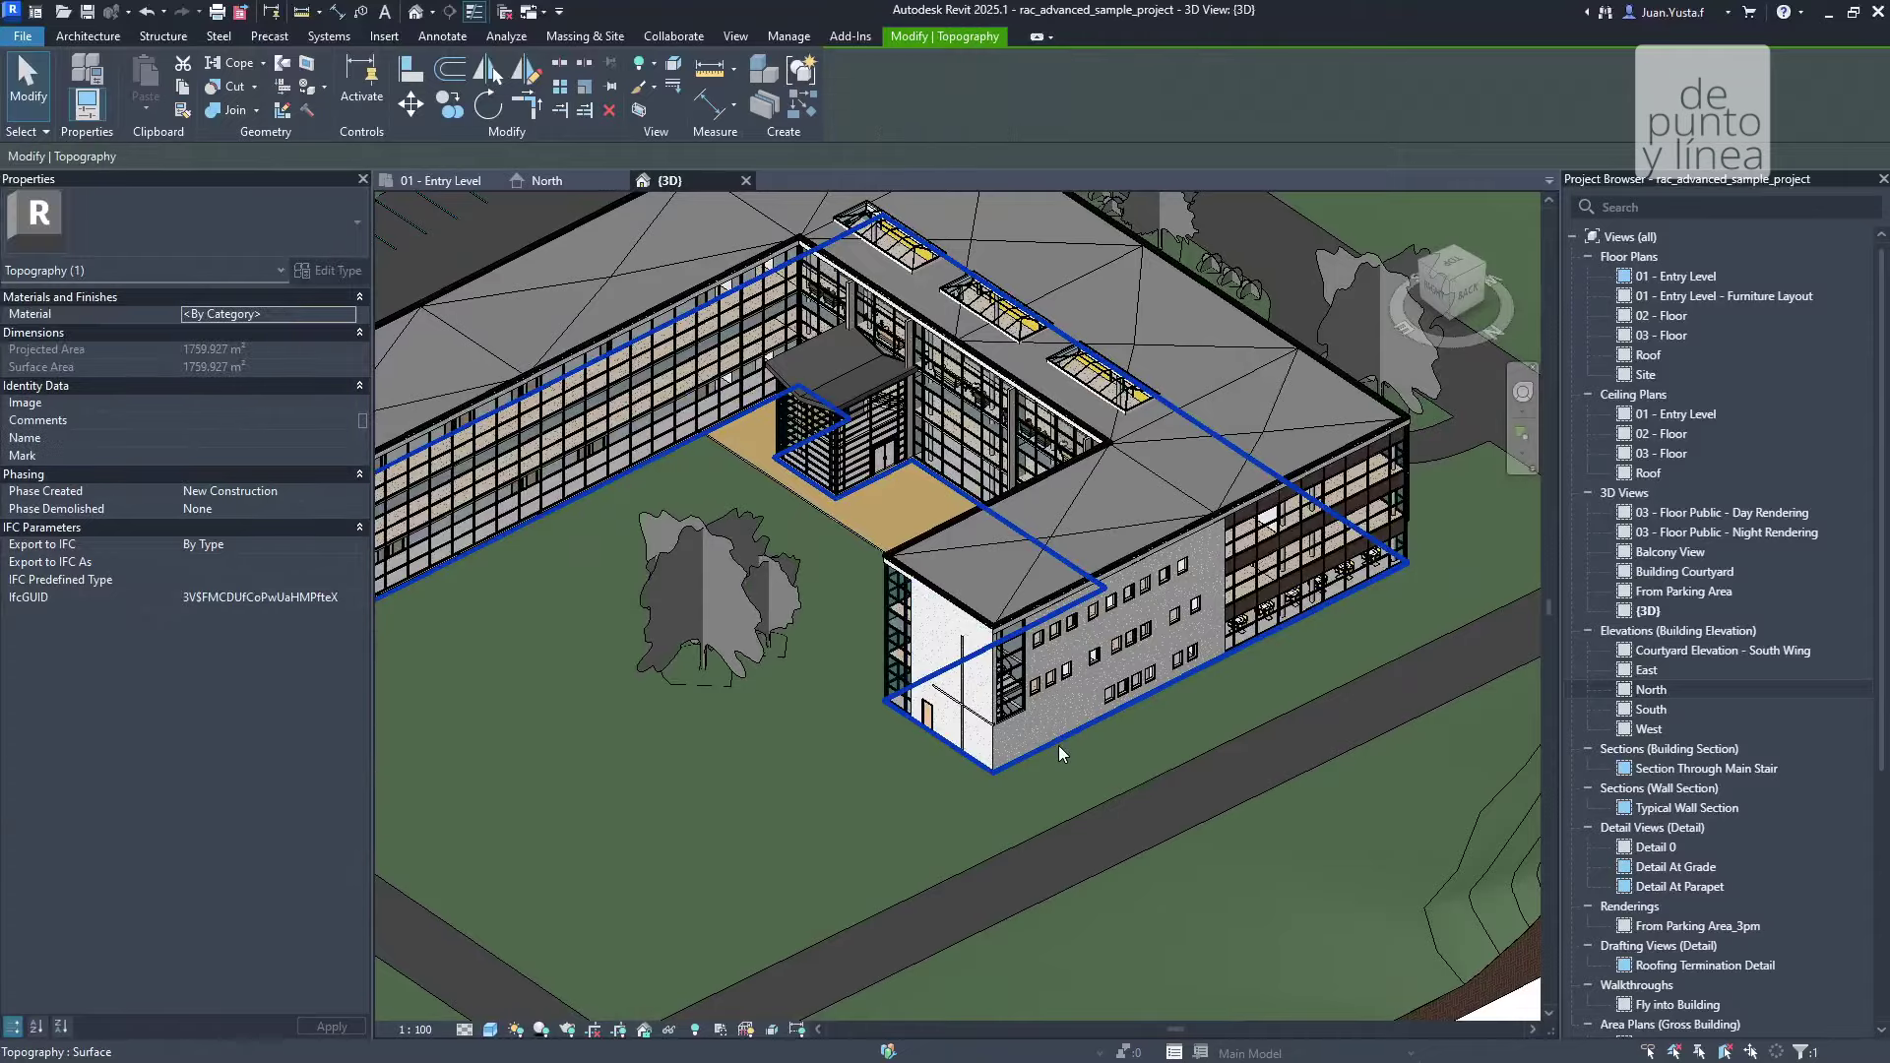
pyautogui.keyDown('shift'); pyautogui.moveTo(1060, 753); pyautogui.dragTo(809, 768, button='middle'); pyautogui.keyUp('shift')
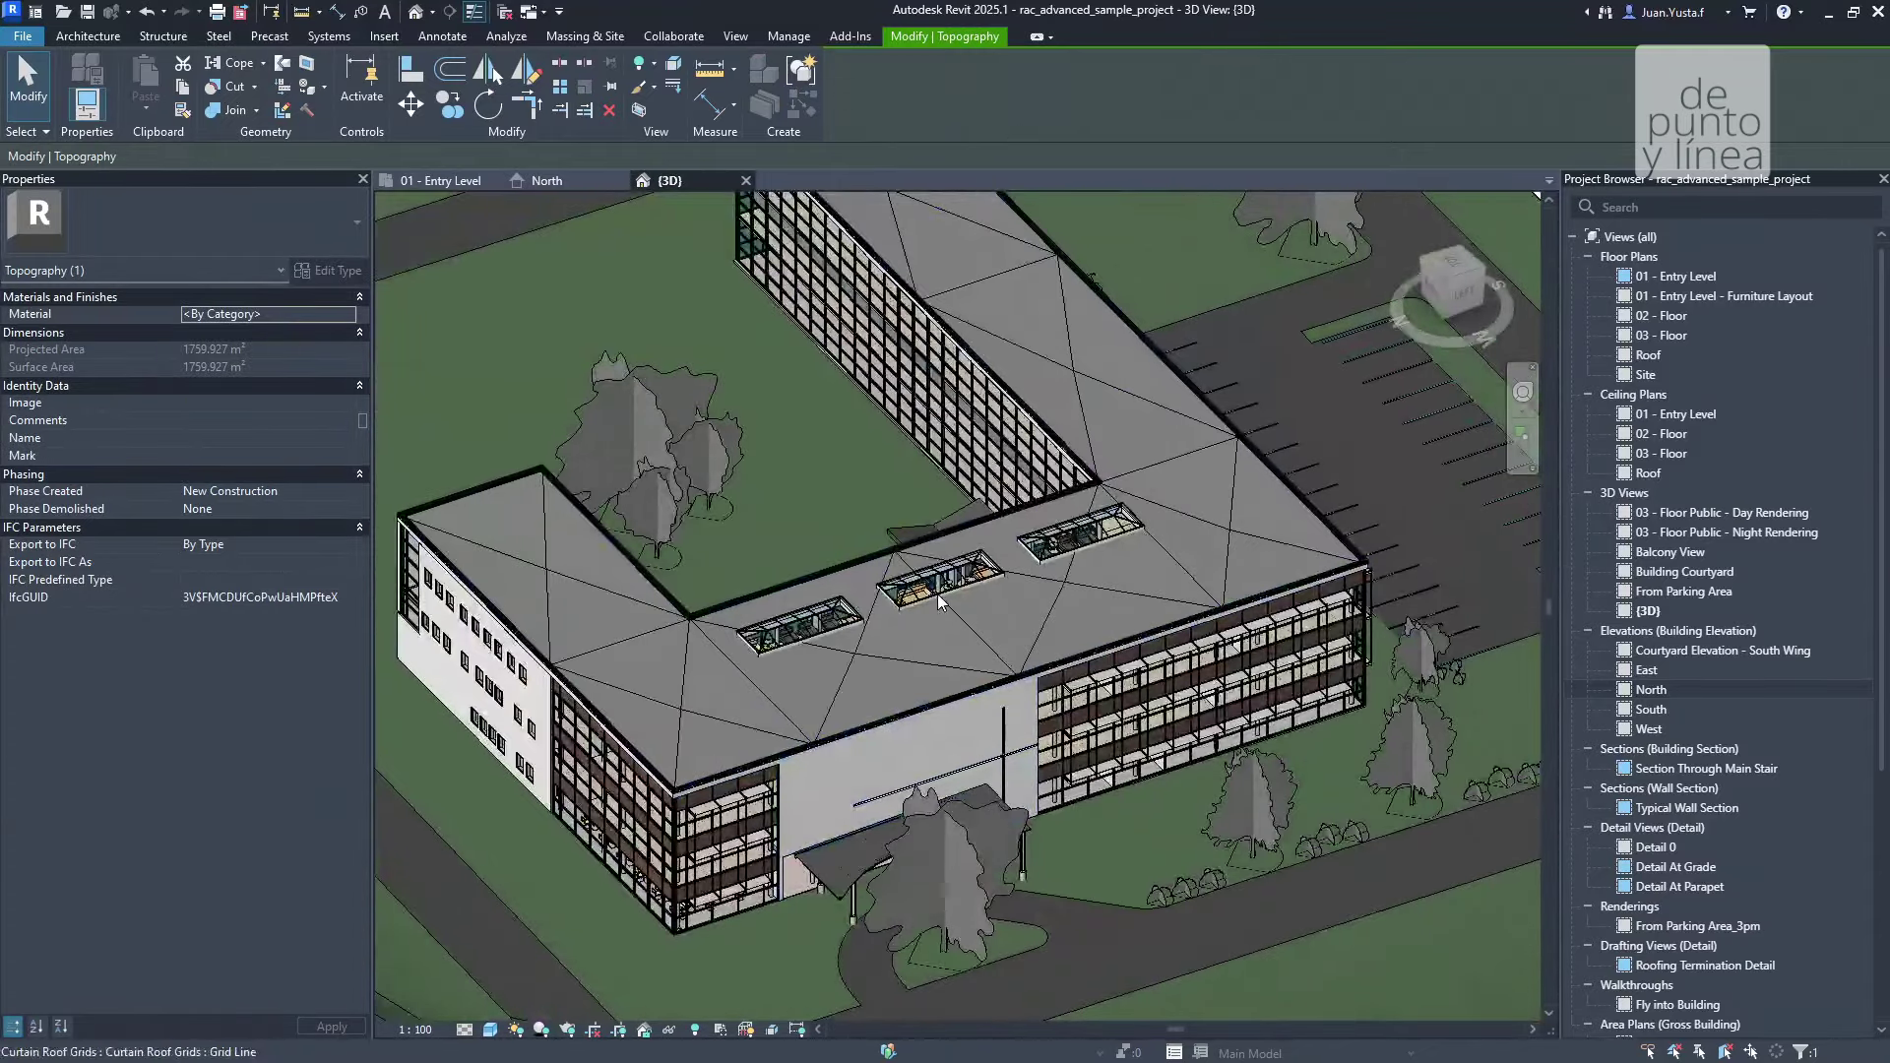
# Inspect a skylight grid, the sloped glazing, the main roof and a pavilion curtain wall grid
pyautogui.click(934, 590)
pyautogui.scroll(4, 899, 598)
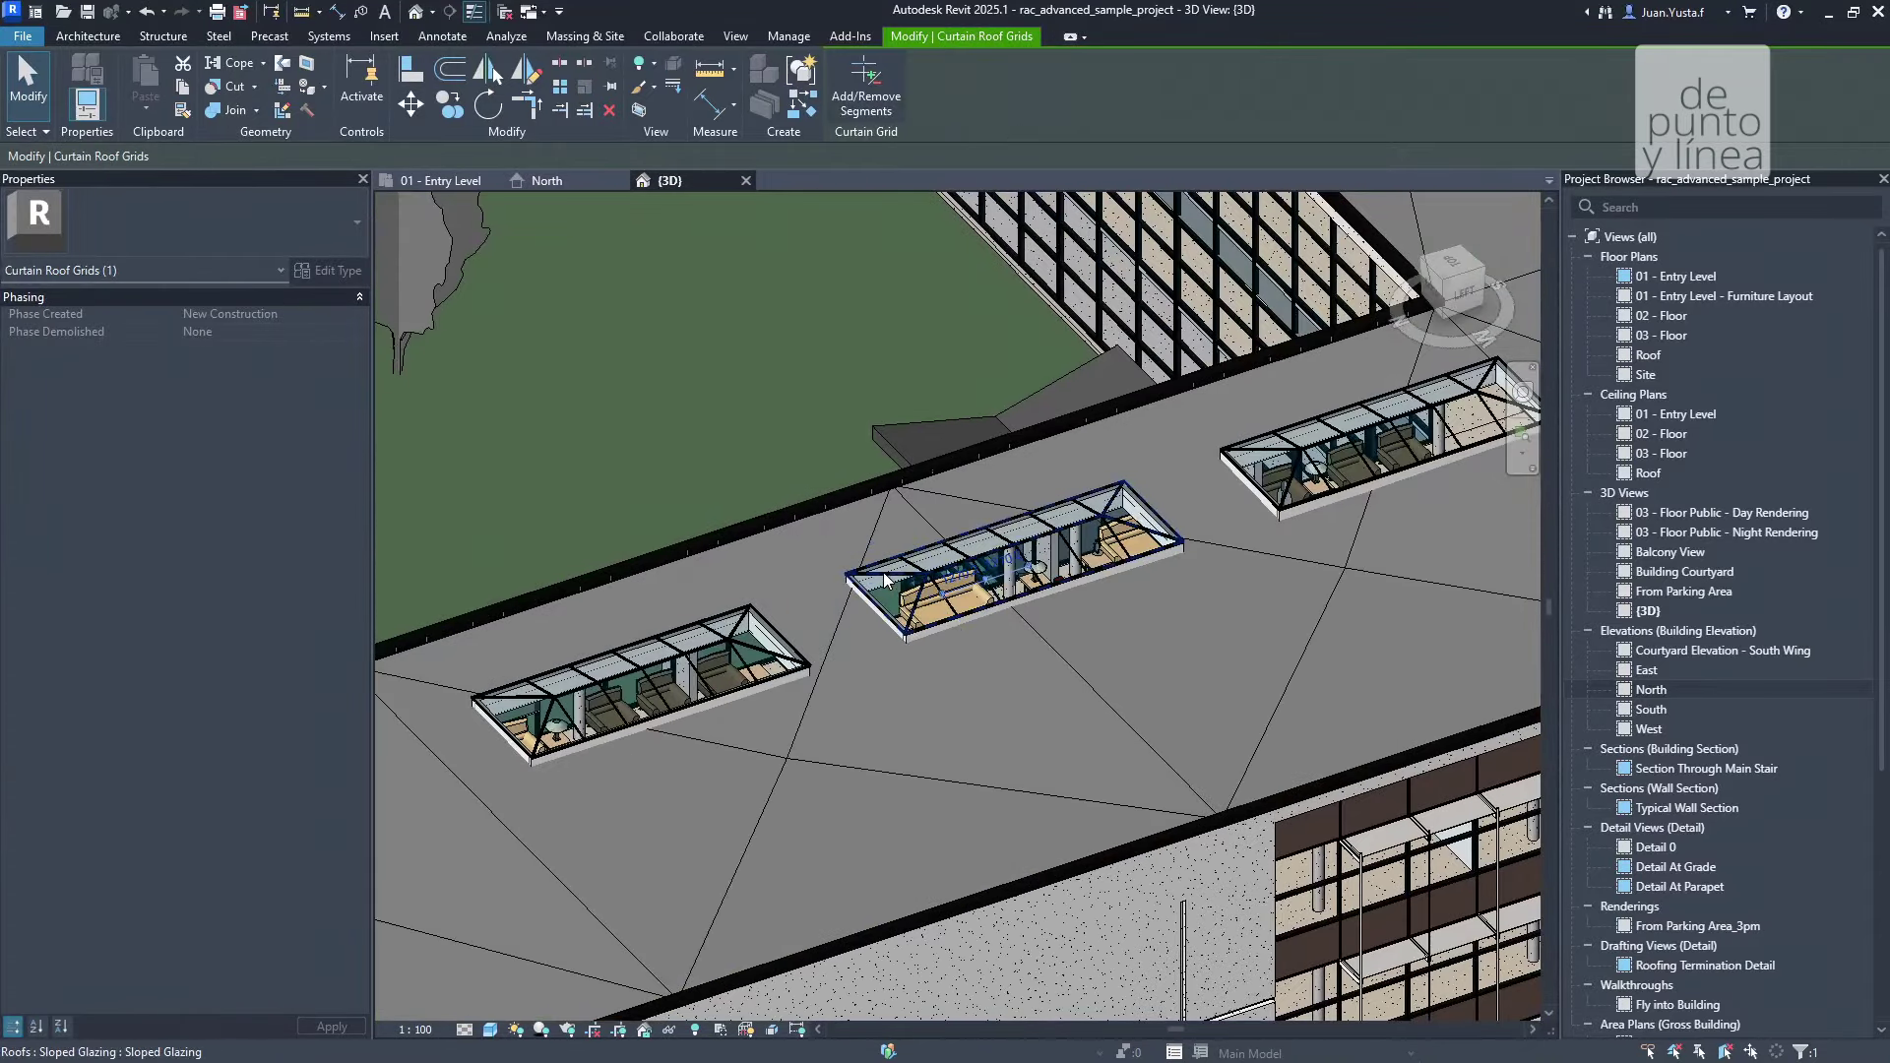
pyautogui.click(856, 568)
pyautogui.click(856, 568)
pyautogui.scroll(-5, 856, 569)
pyautogui.keyDown('shift'); pyautogui.moveTo(856, 568); pyautogui.dragTo(716, 418, button='middle'); pyautogui.keyUp('shift')
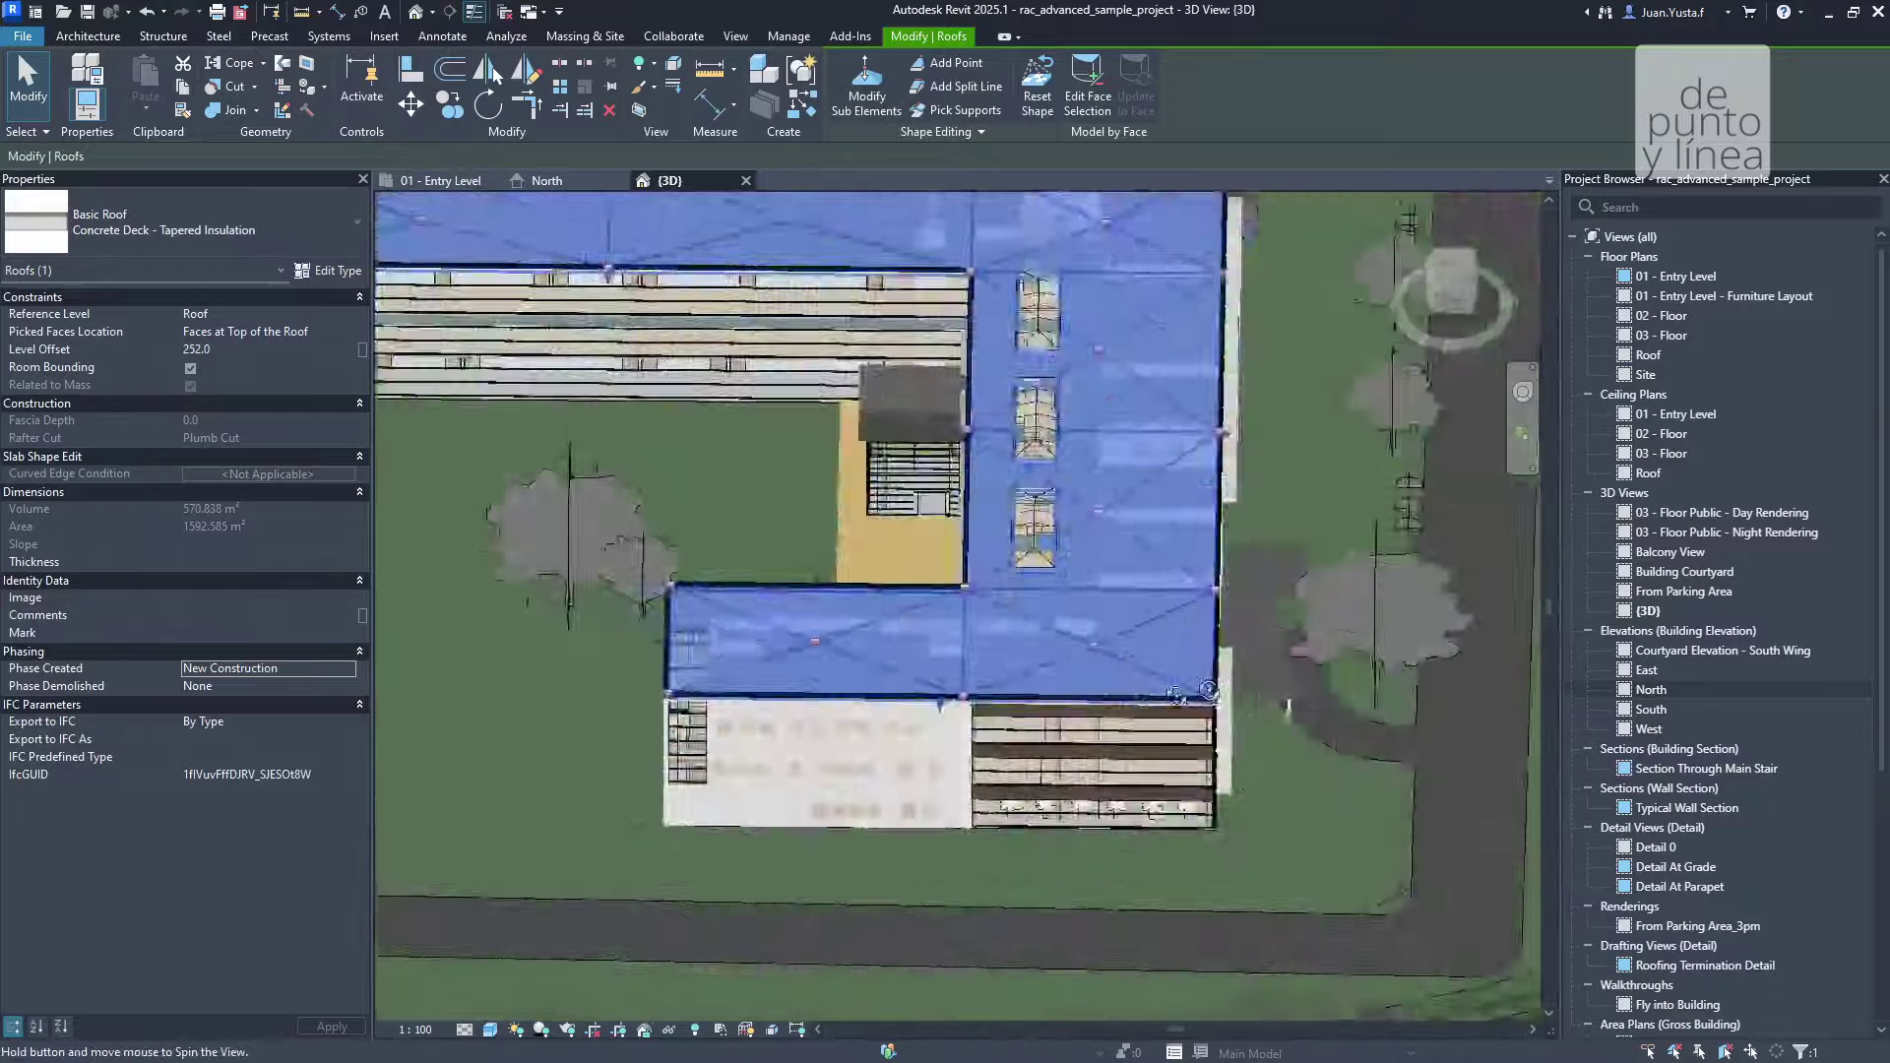
pyautogui.click(715, 419)
pyautogui.scroll(3, 716, 419)
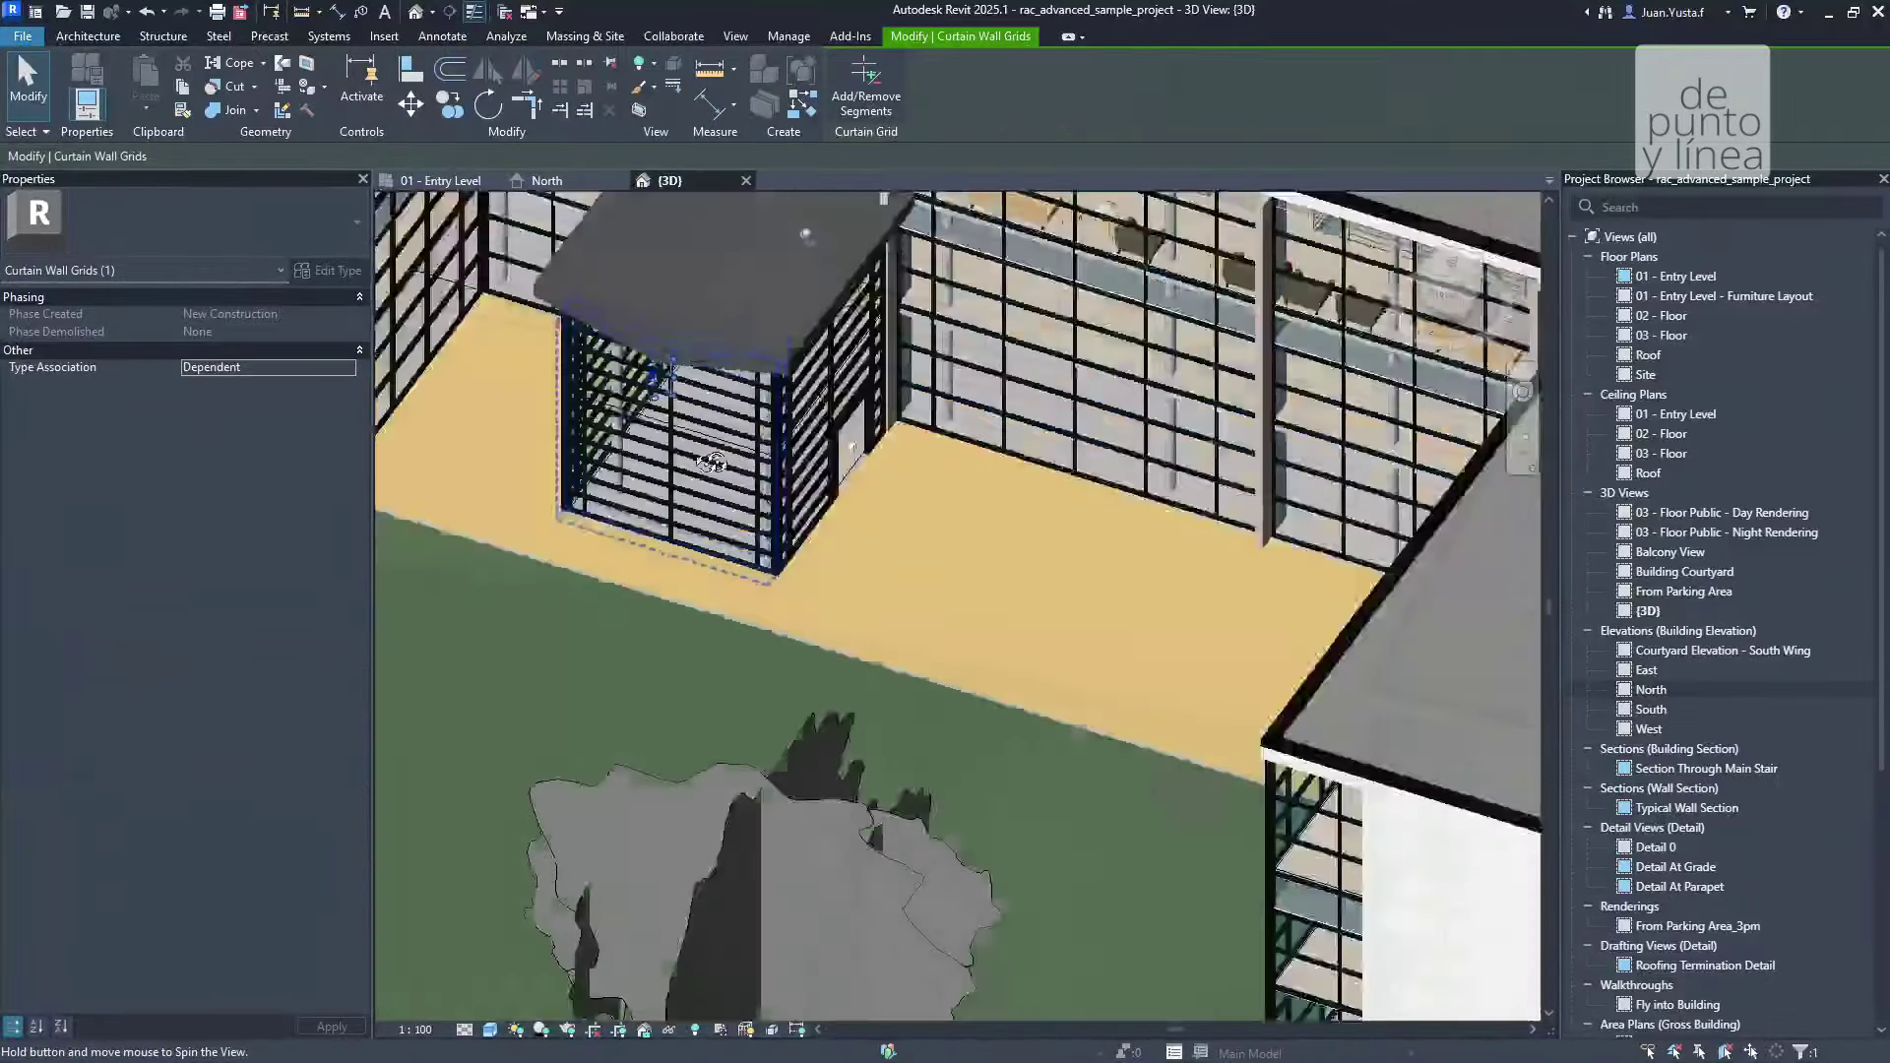
pyautogui.scroll(2, 741, 497)
pyautogui.press('Escape')
pyautogui.scroll(-8, 741, 497)
# Orbit around the site and select the wing's end wall to check its properties
pyautogui.moveTo(741, 497)
pyautogui.keyDown('shift'); pyautogui.mouseDown(button='middle')
pyautogui.moveTo(1101, 557)
pyautogui.moveTo(777, 584)
pyautogui.mouseUp(button='middle'); pyautogui.keyUp('shift')
pyautogui.scroll(4, 778, 585)
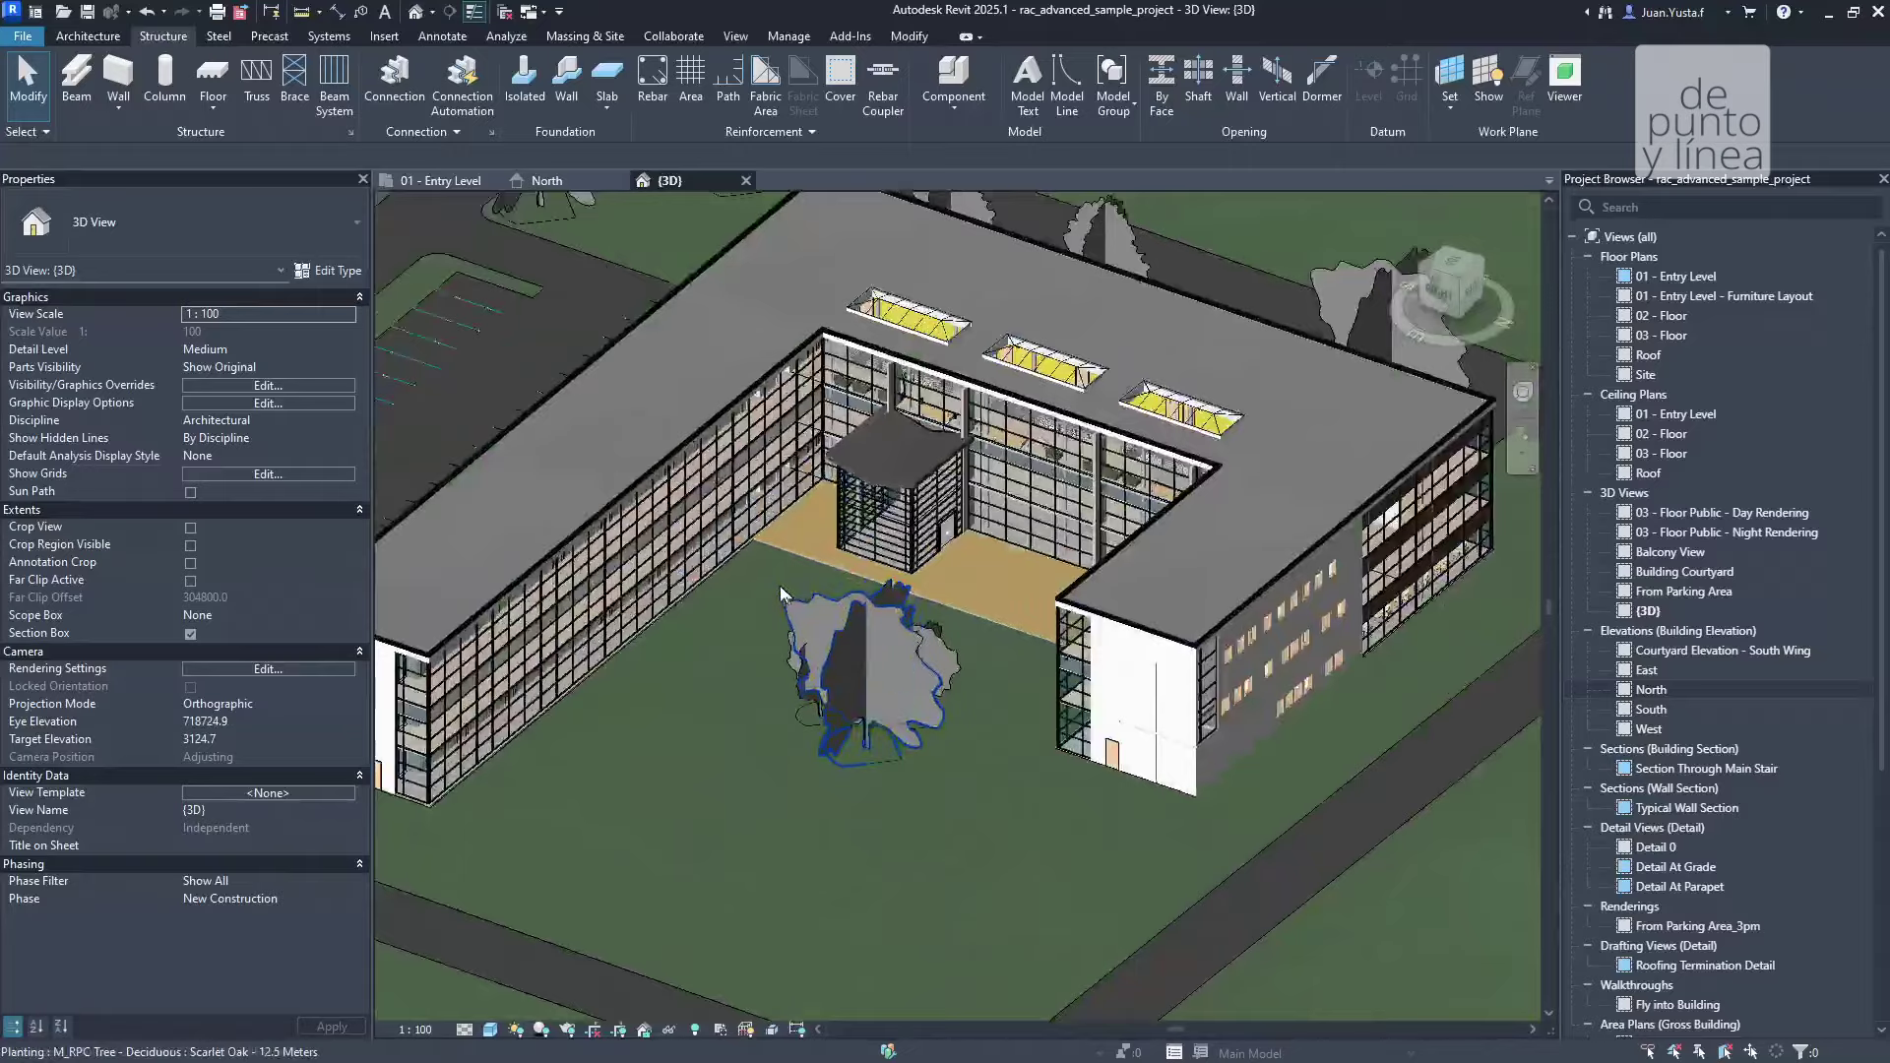
pyautogui.scroll(2, 778, 585)
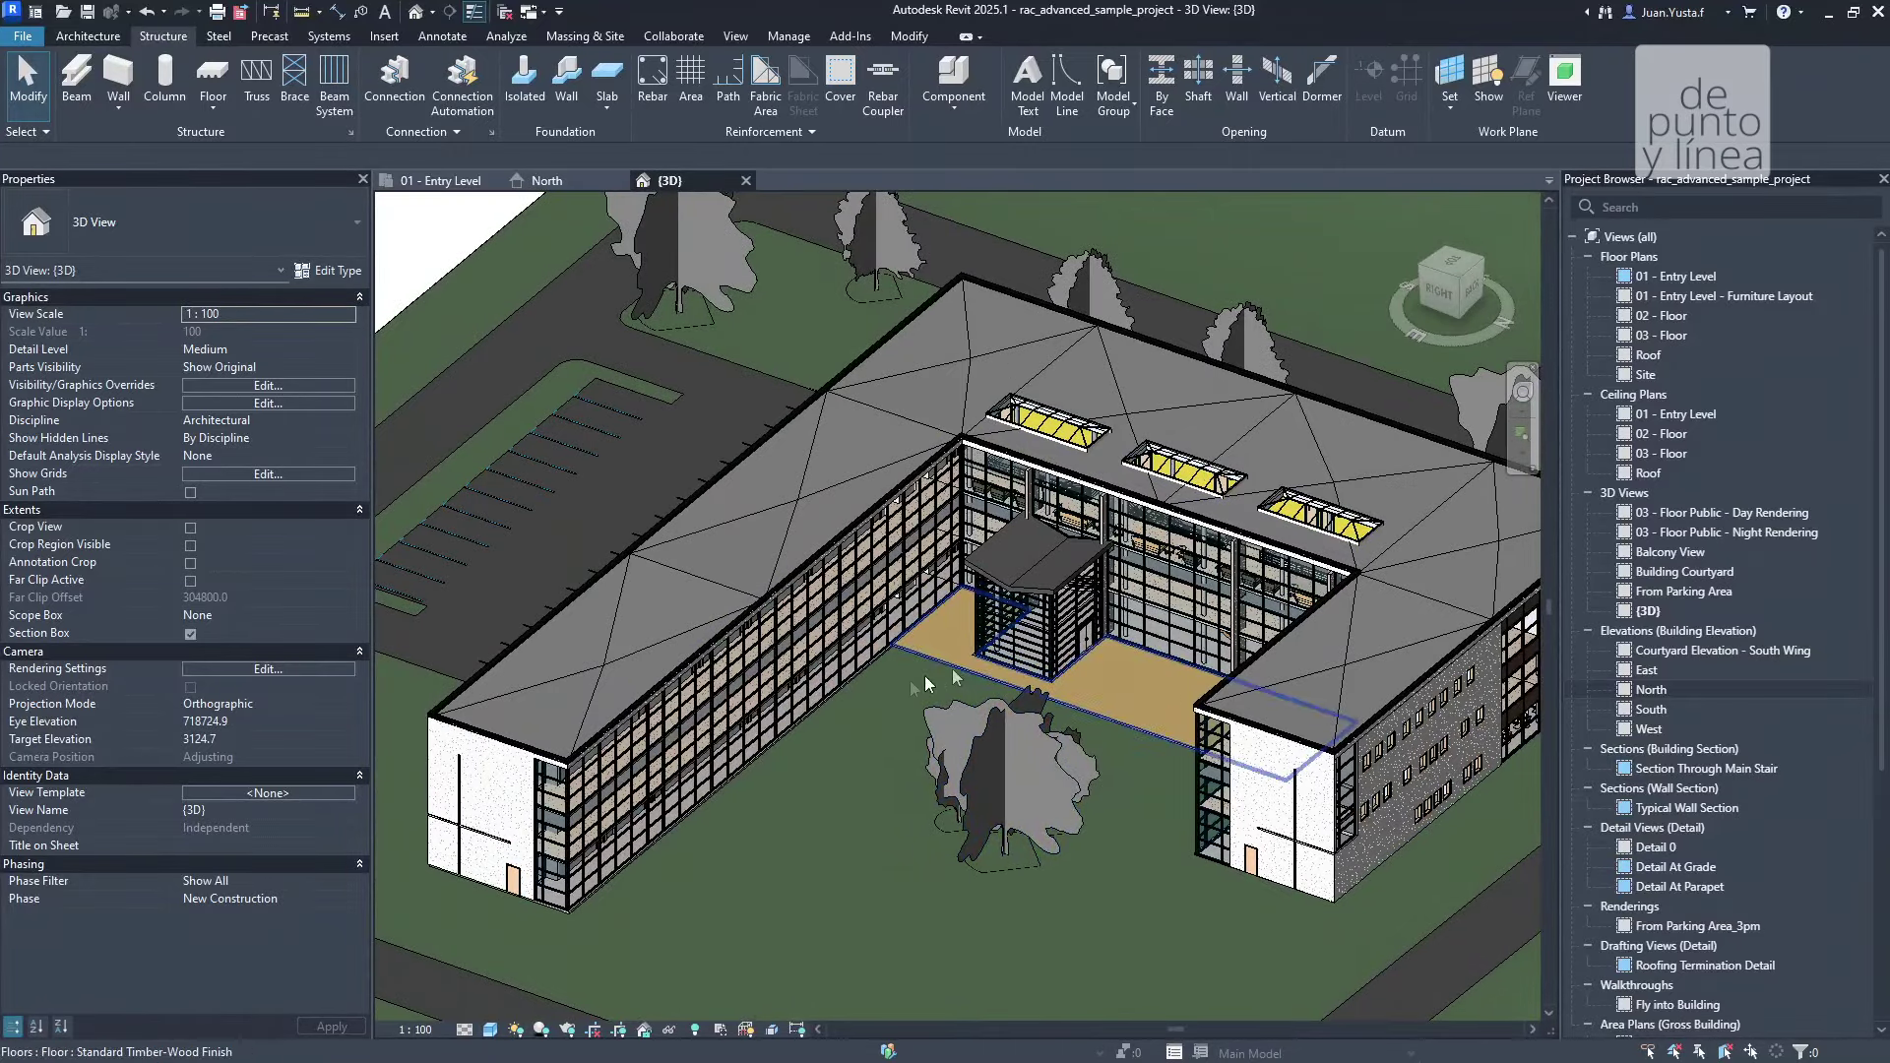
pyautogui.moveTo(594, 789); pyautogui.dragTo(700, 731, button='middle')
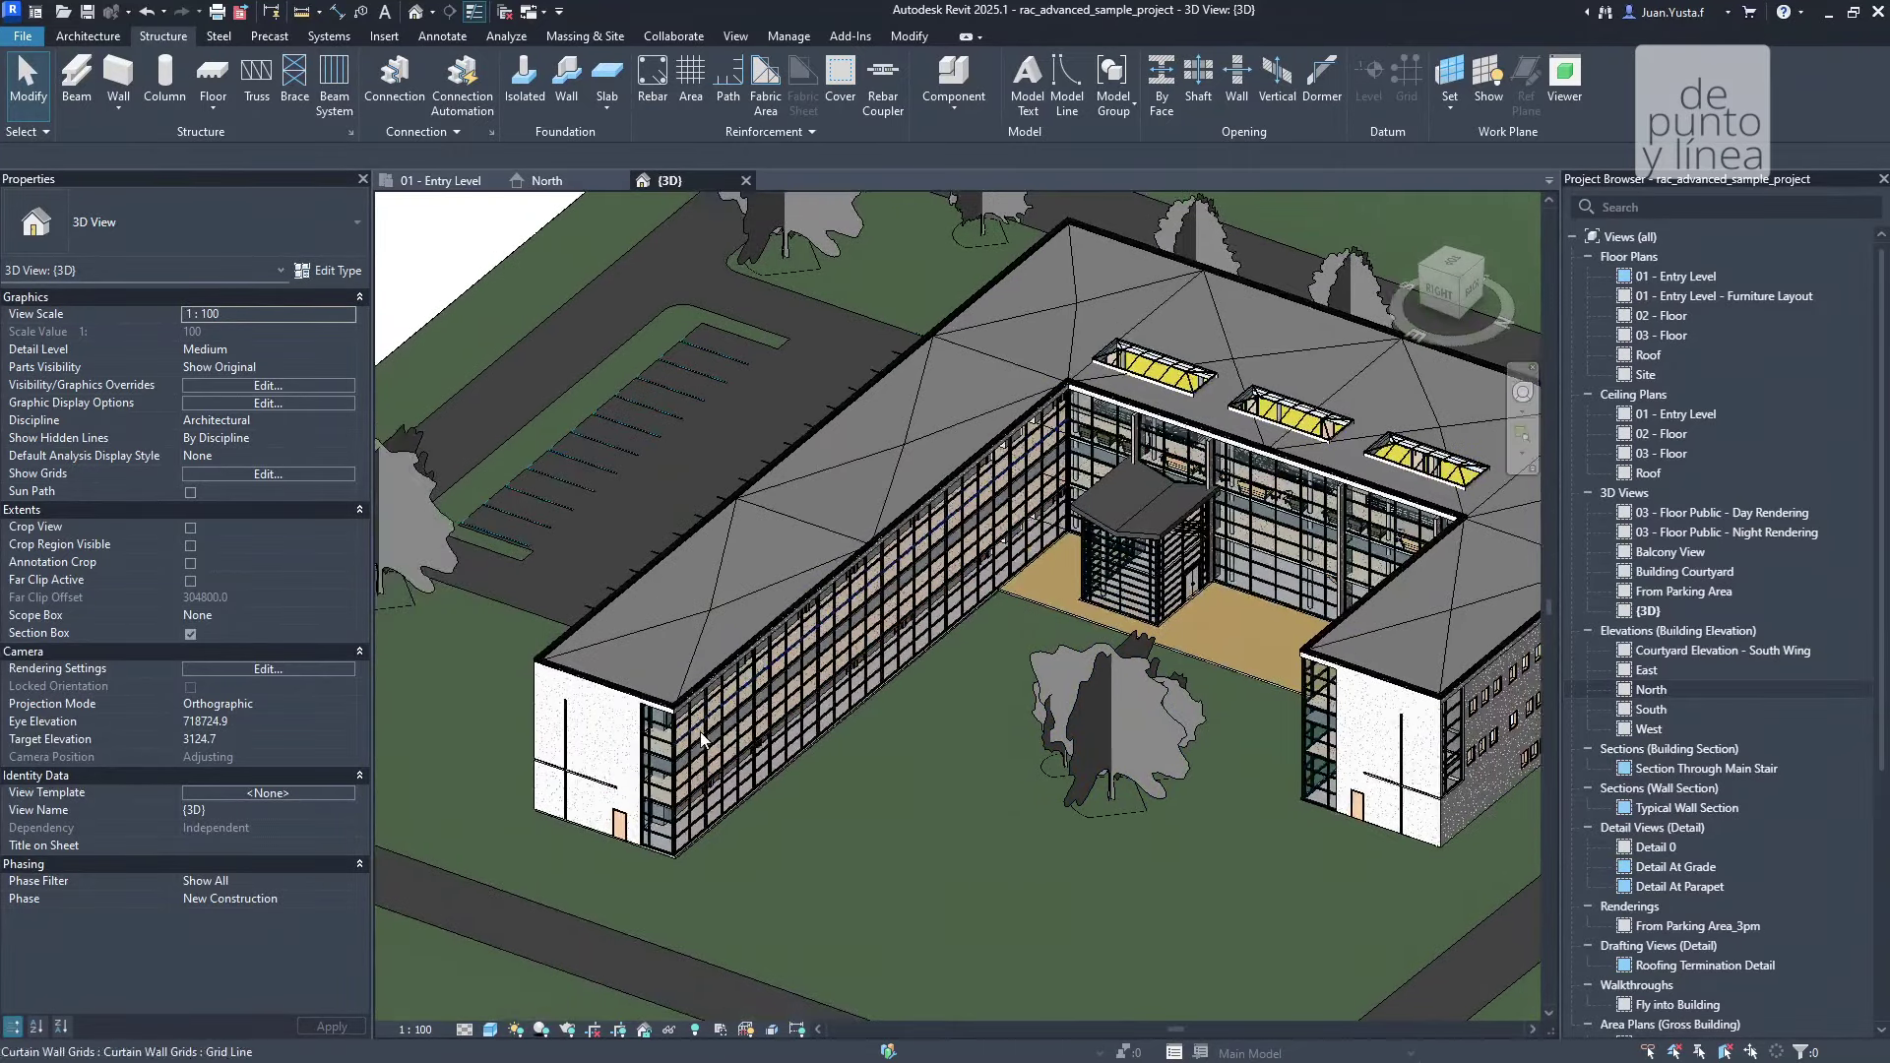
pyautogui.click(539, 716)
pyautogui.scroll(4, 532, 719)
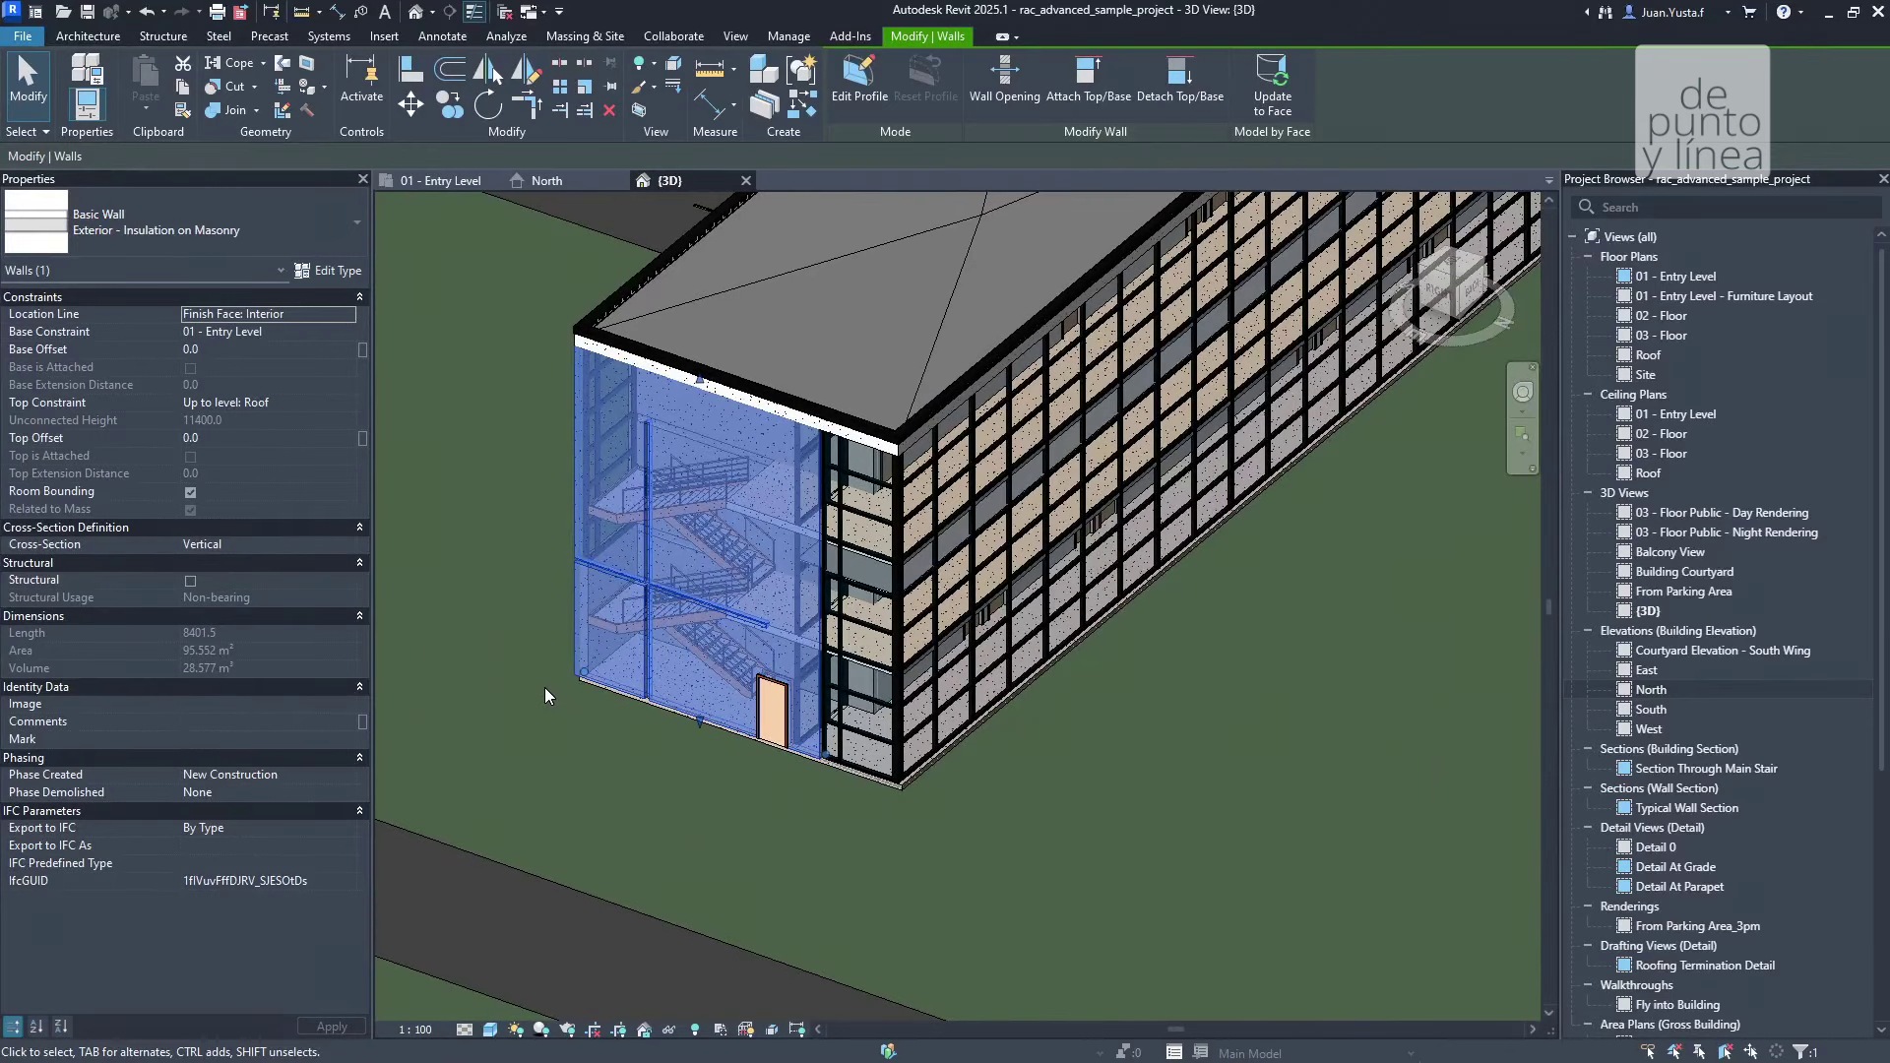
pyautogui.click(557, 736)
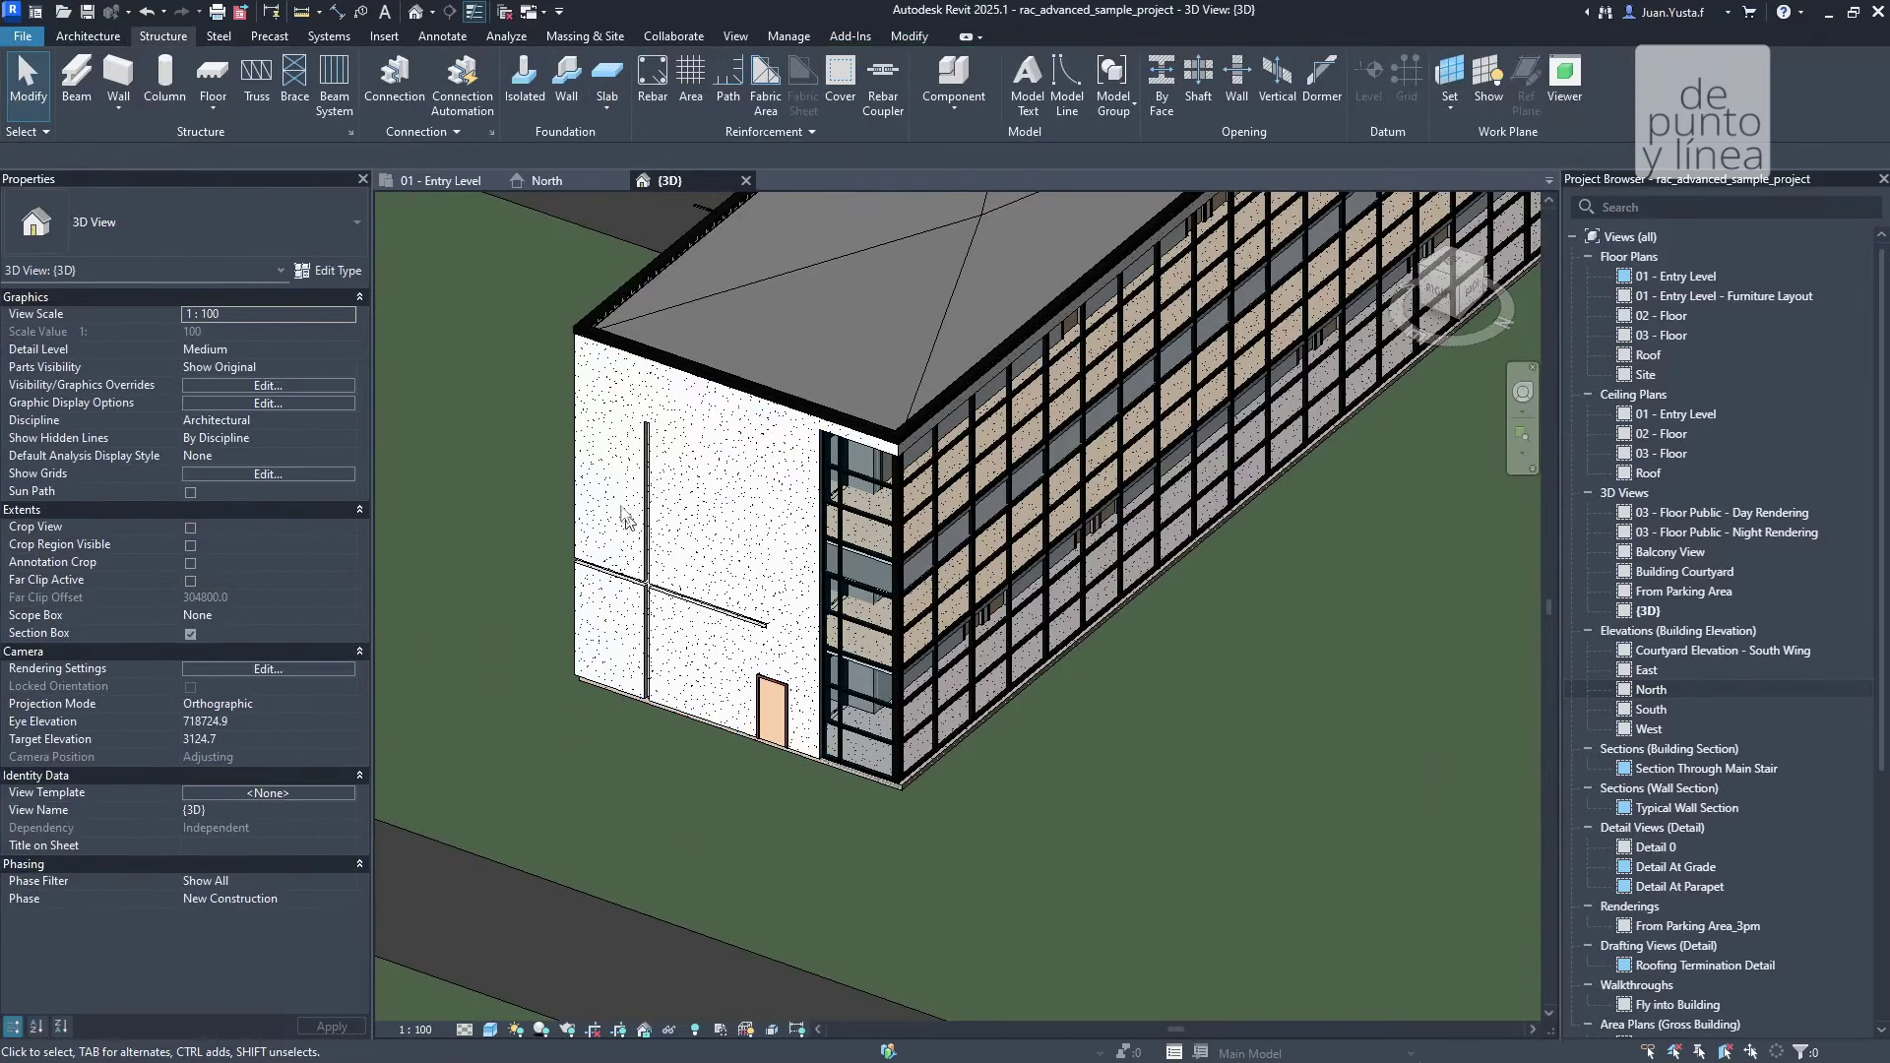
pyautogui.click(578, 463)
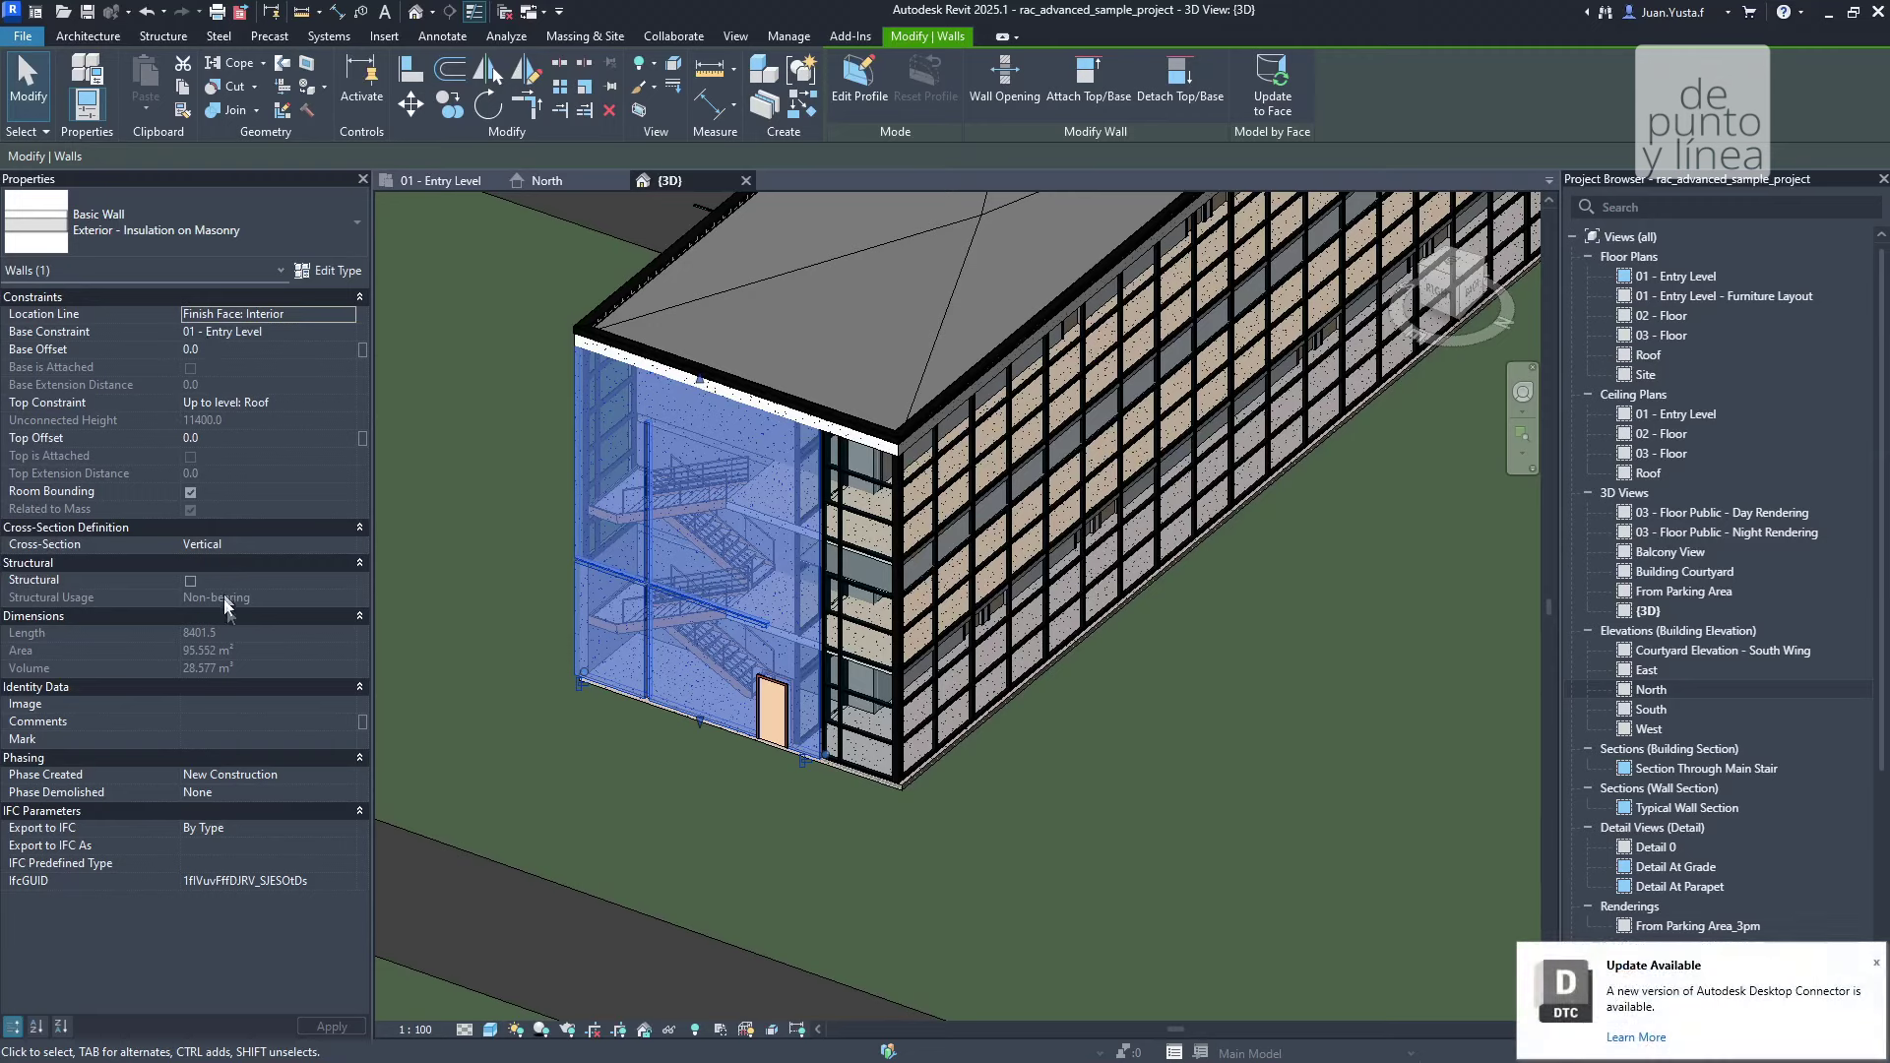
# Dismiss the Desktop Connector notice, then check the adjacent curtain wall and the wing's roof
pyautogui.click(1877, 966)
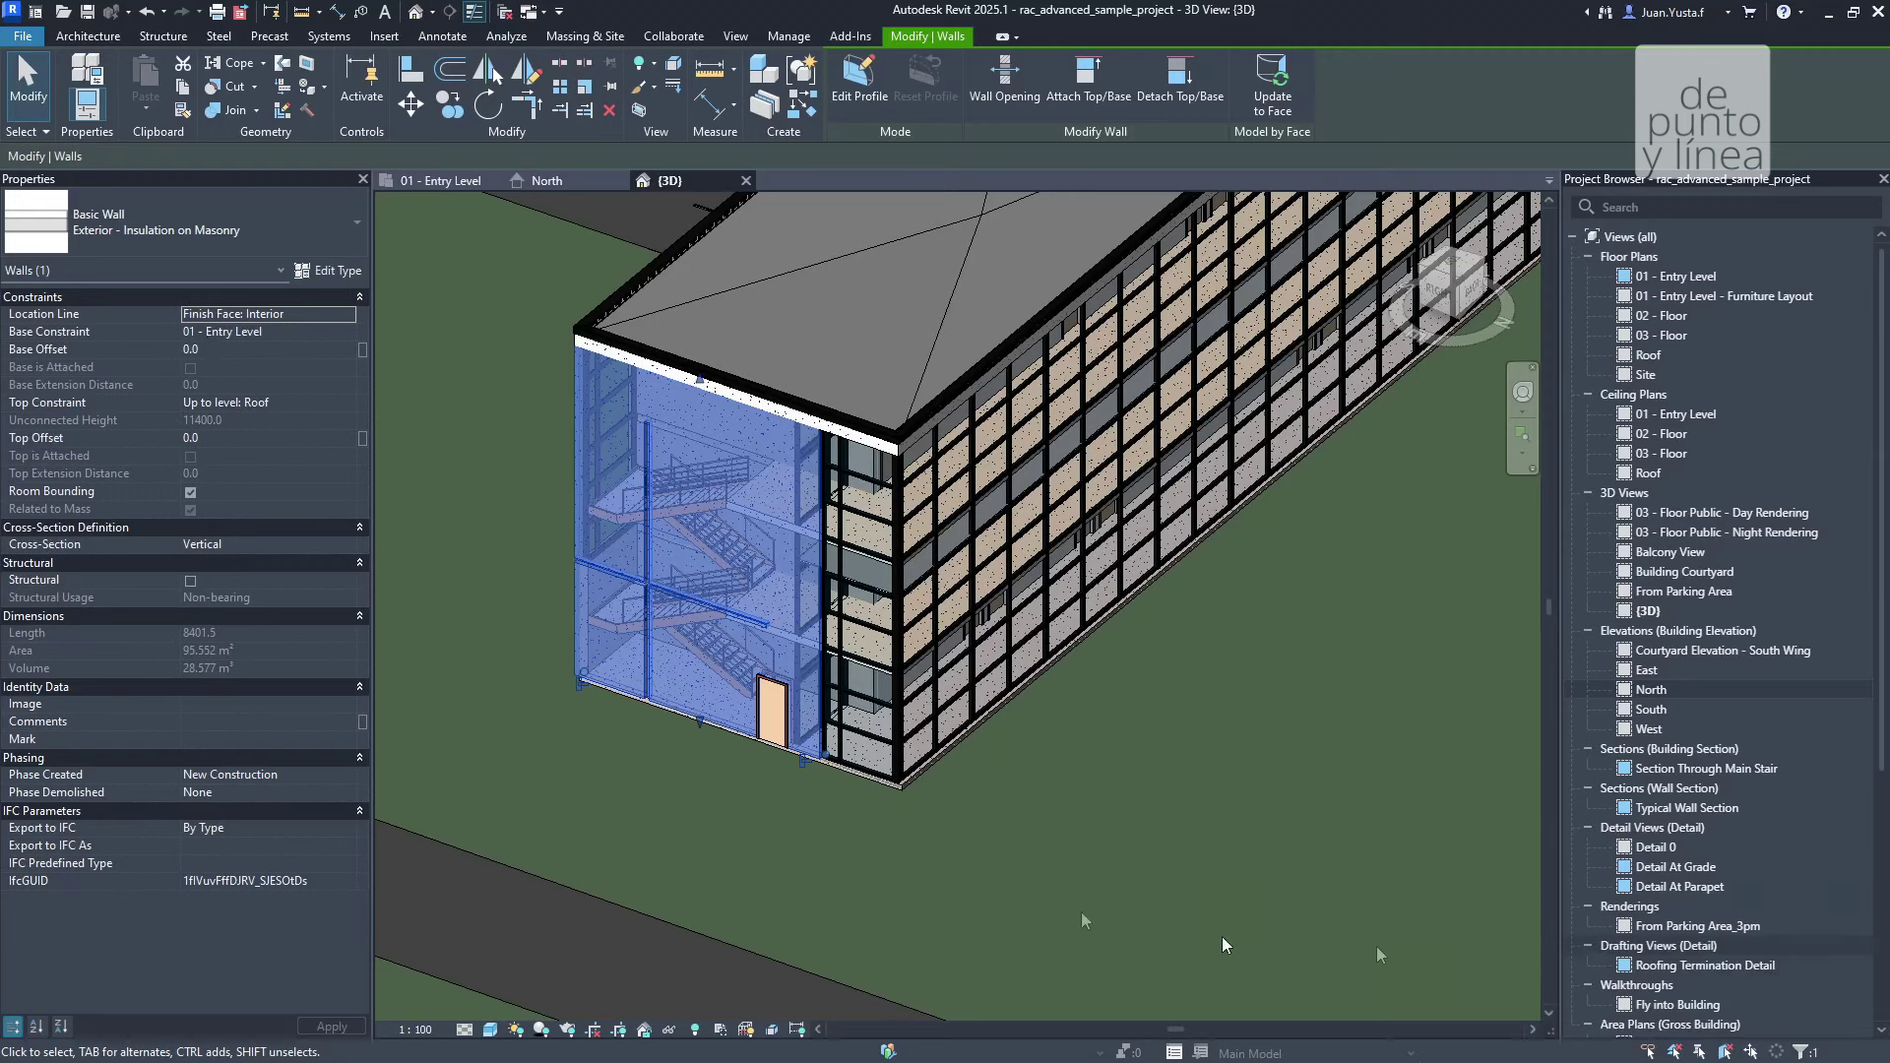
pyautogui.click(903, 661)
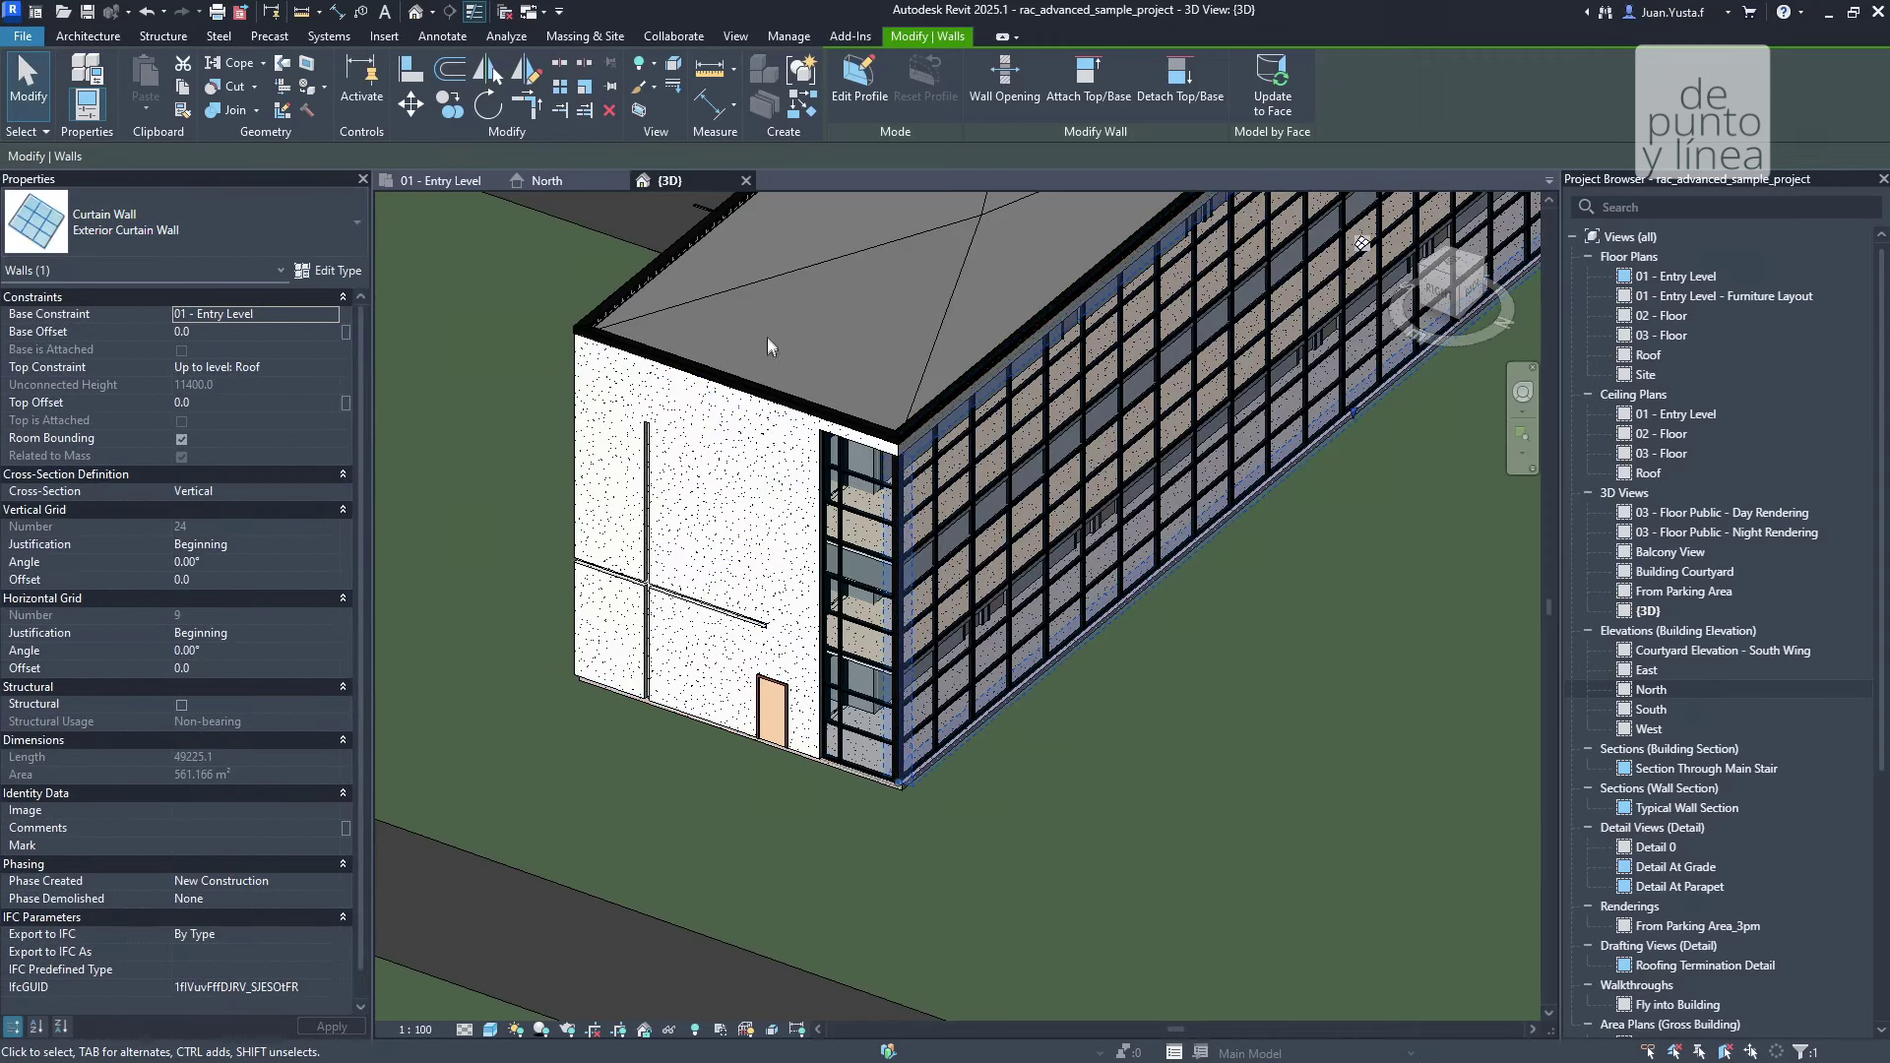
pyautogui.click(723, 295)
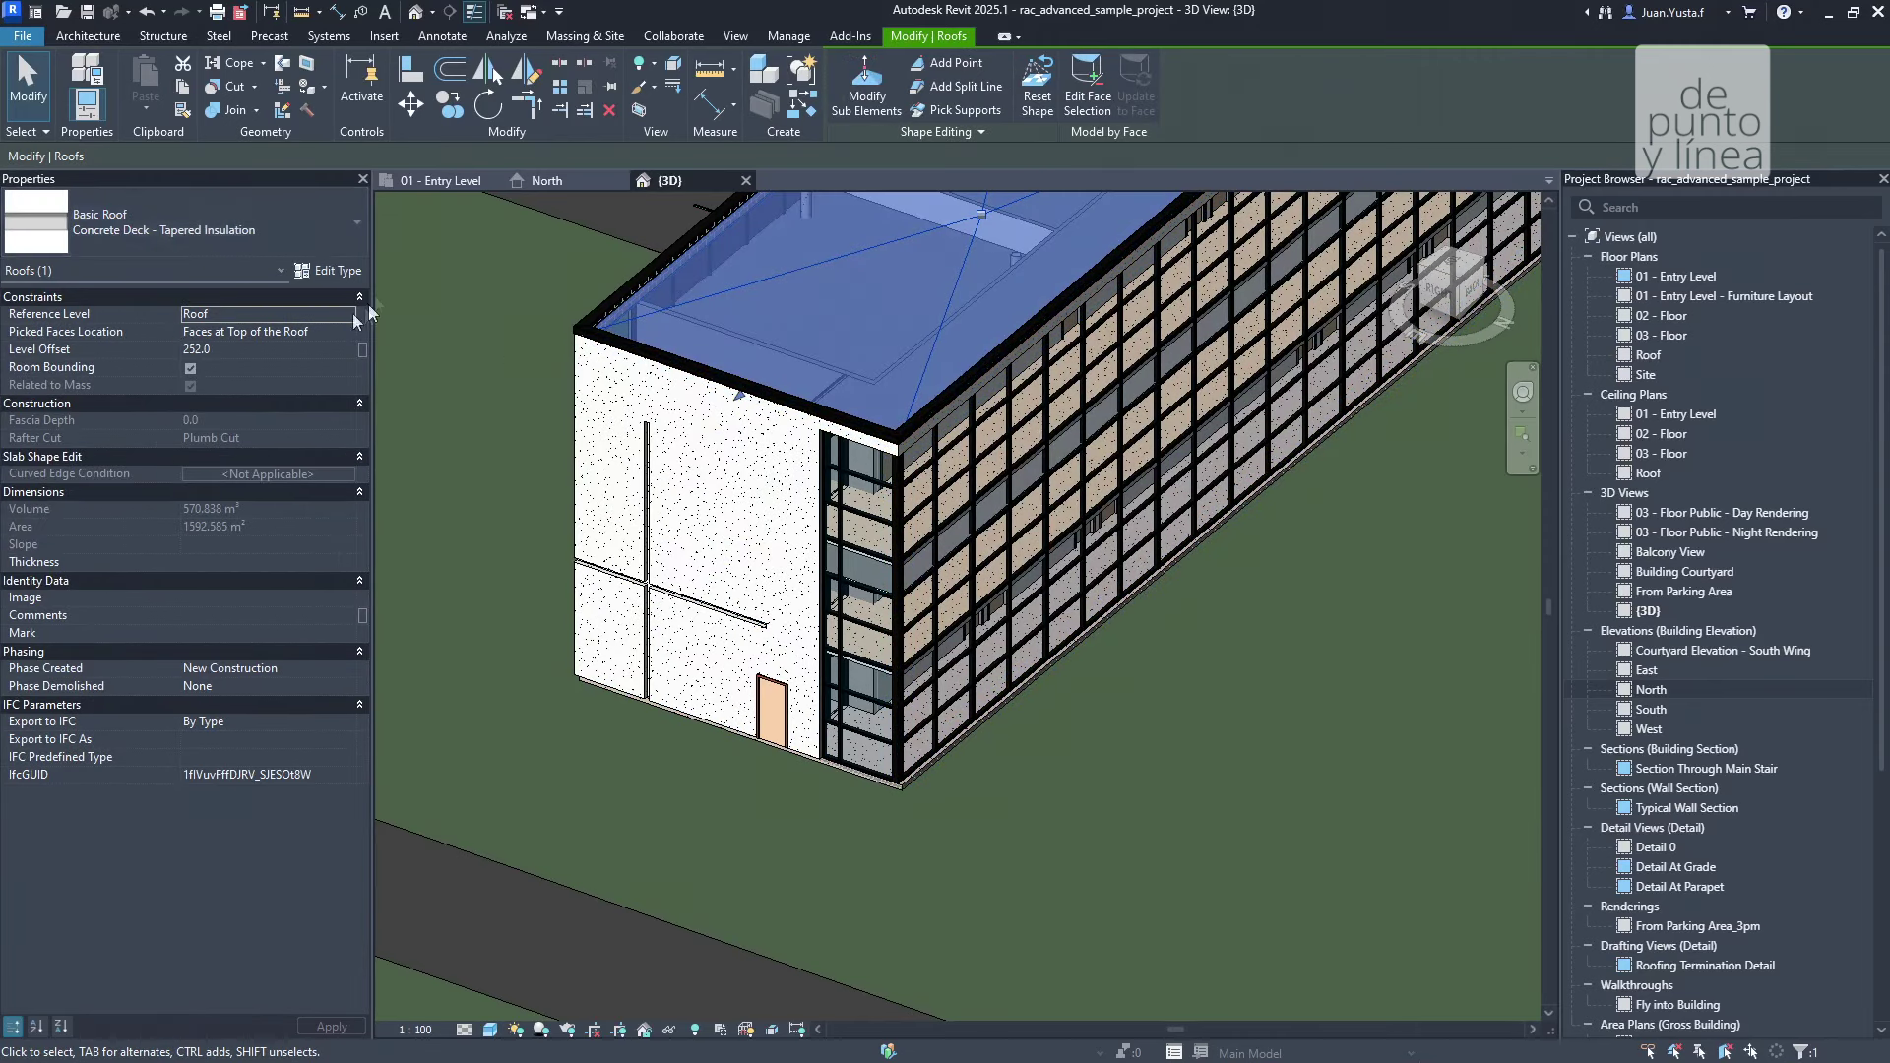
# Select the entrance canopy roof and orbit around it
pyautogui.scroll(-3, 591, 492)
pyautogui.scroll(-2, 771, 652)
pyautogui.scroll(1, 997, 579)
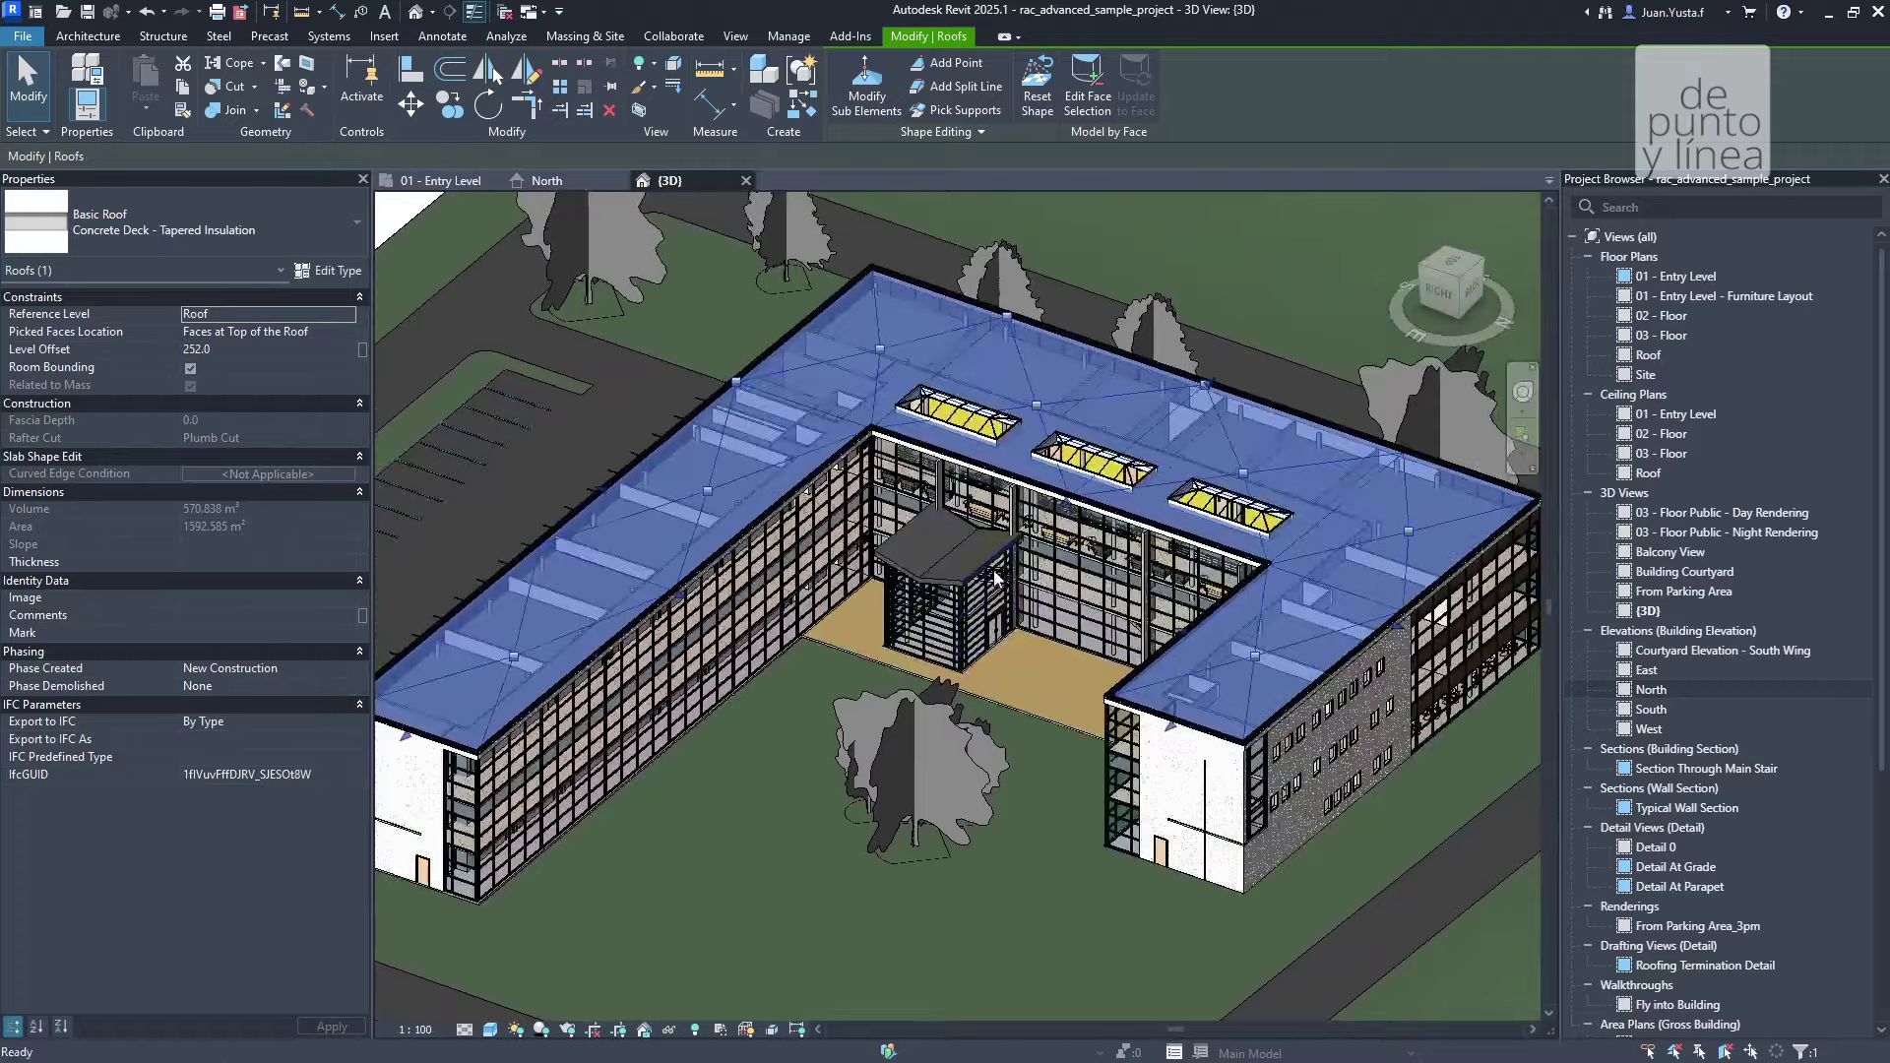
pyautogui.scroll(3, 994, 578)
pyautogui.click(861, 598)
pyautogui.scroll(3, 756, 597)
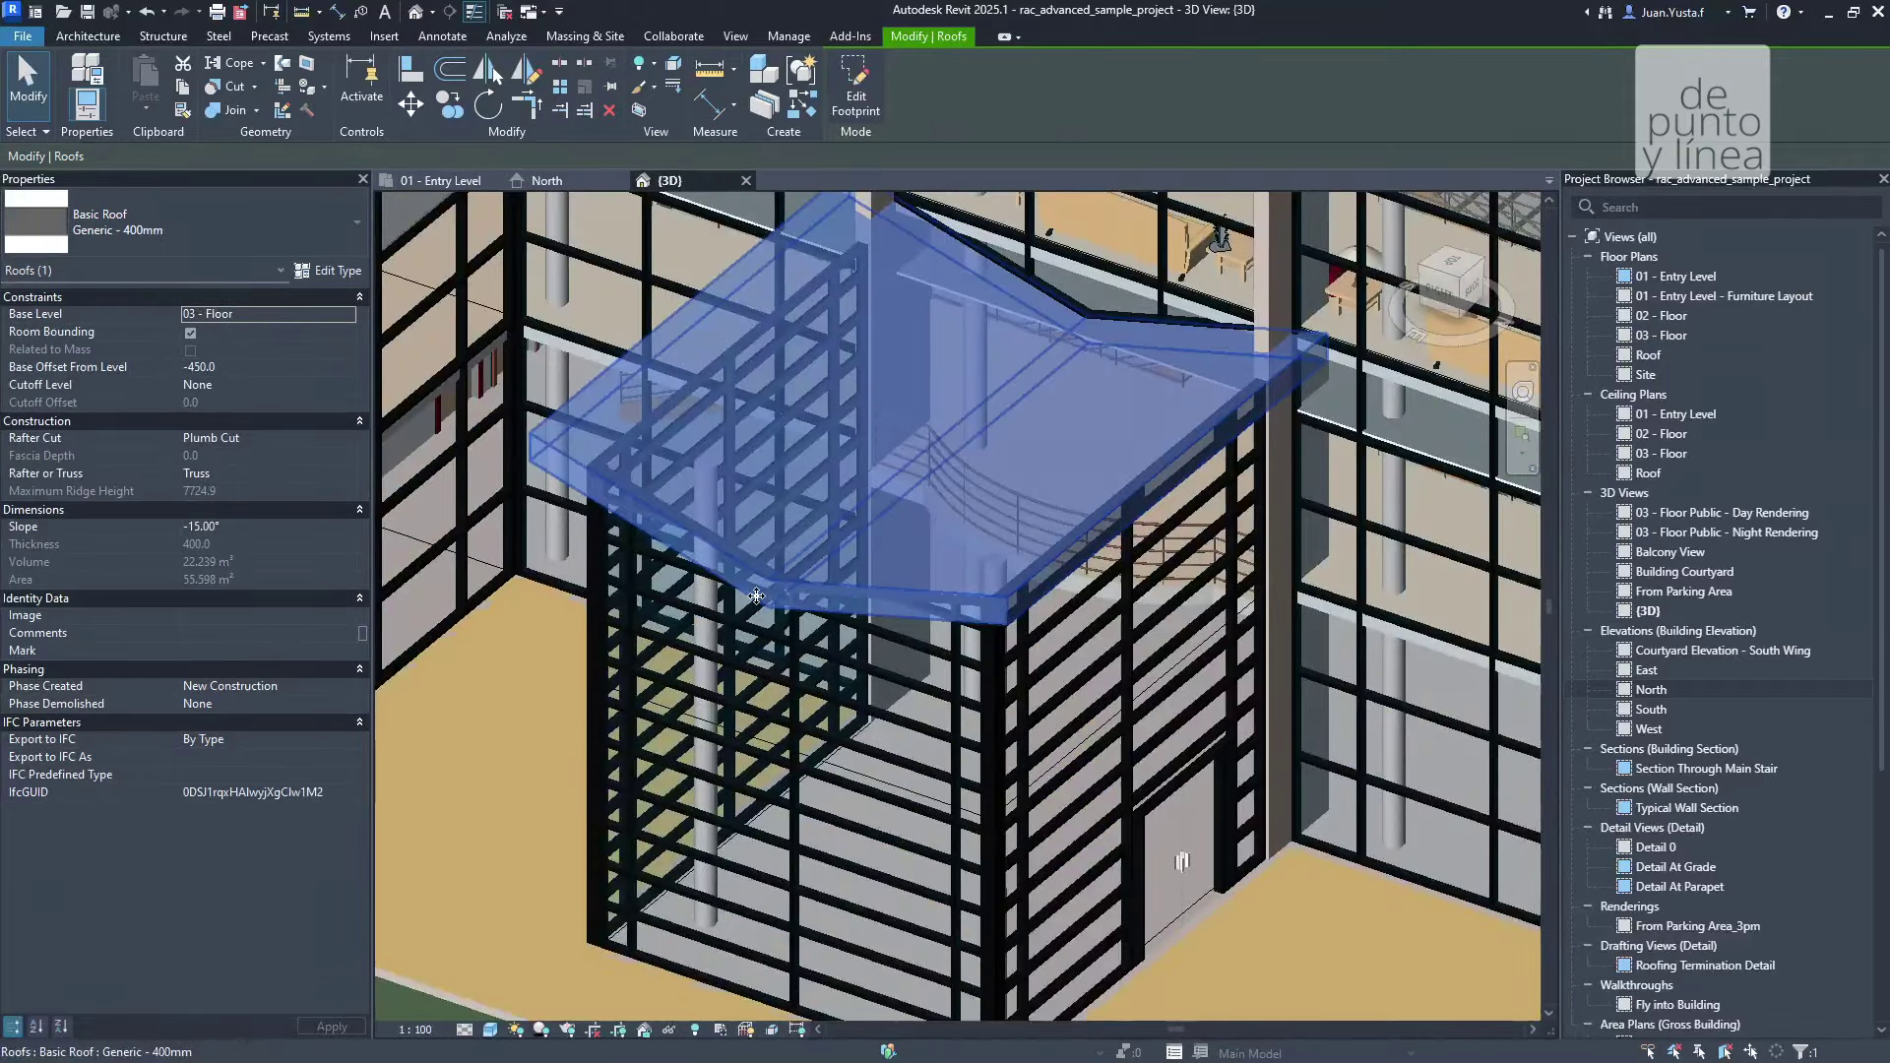
pyautogui.keyDown('shift'); pyautogui.moveTo(756, 596); pyautogui.dragTo(771, 599, button='middle'); pyautogui.keyUp('shift')
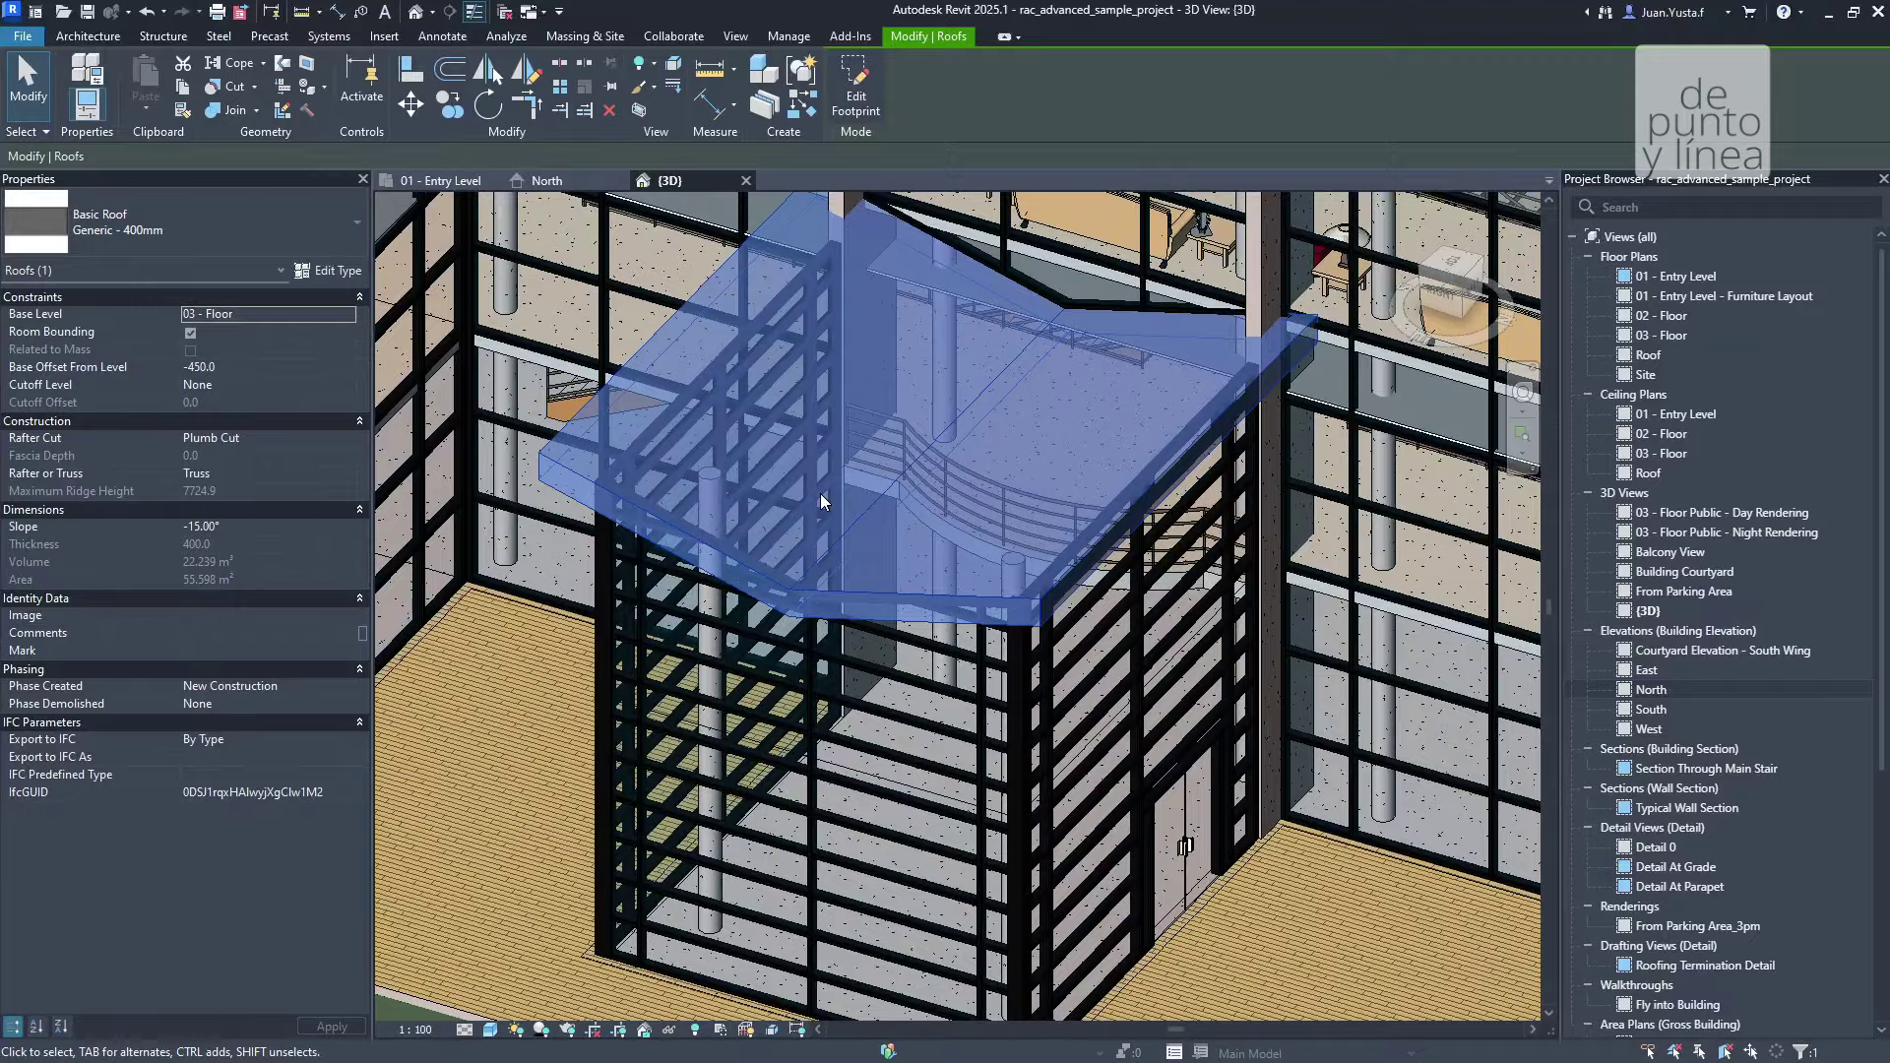
# Select the 140.0-thick Timber-Wood Finish courtyard floor, view it from above, then clear the selection
pyautogui.scroll(-2, 872, 518)
pyautogui.scroll(-4, 873, 517)
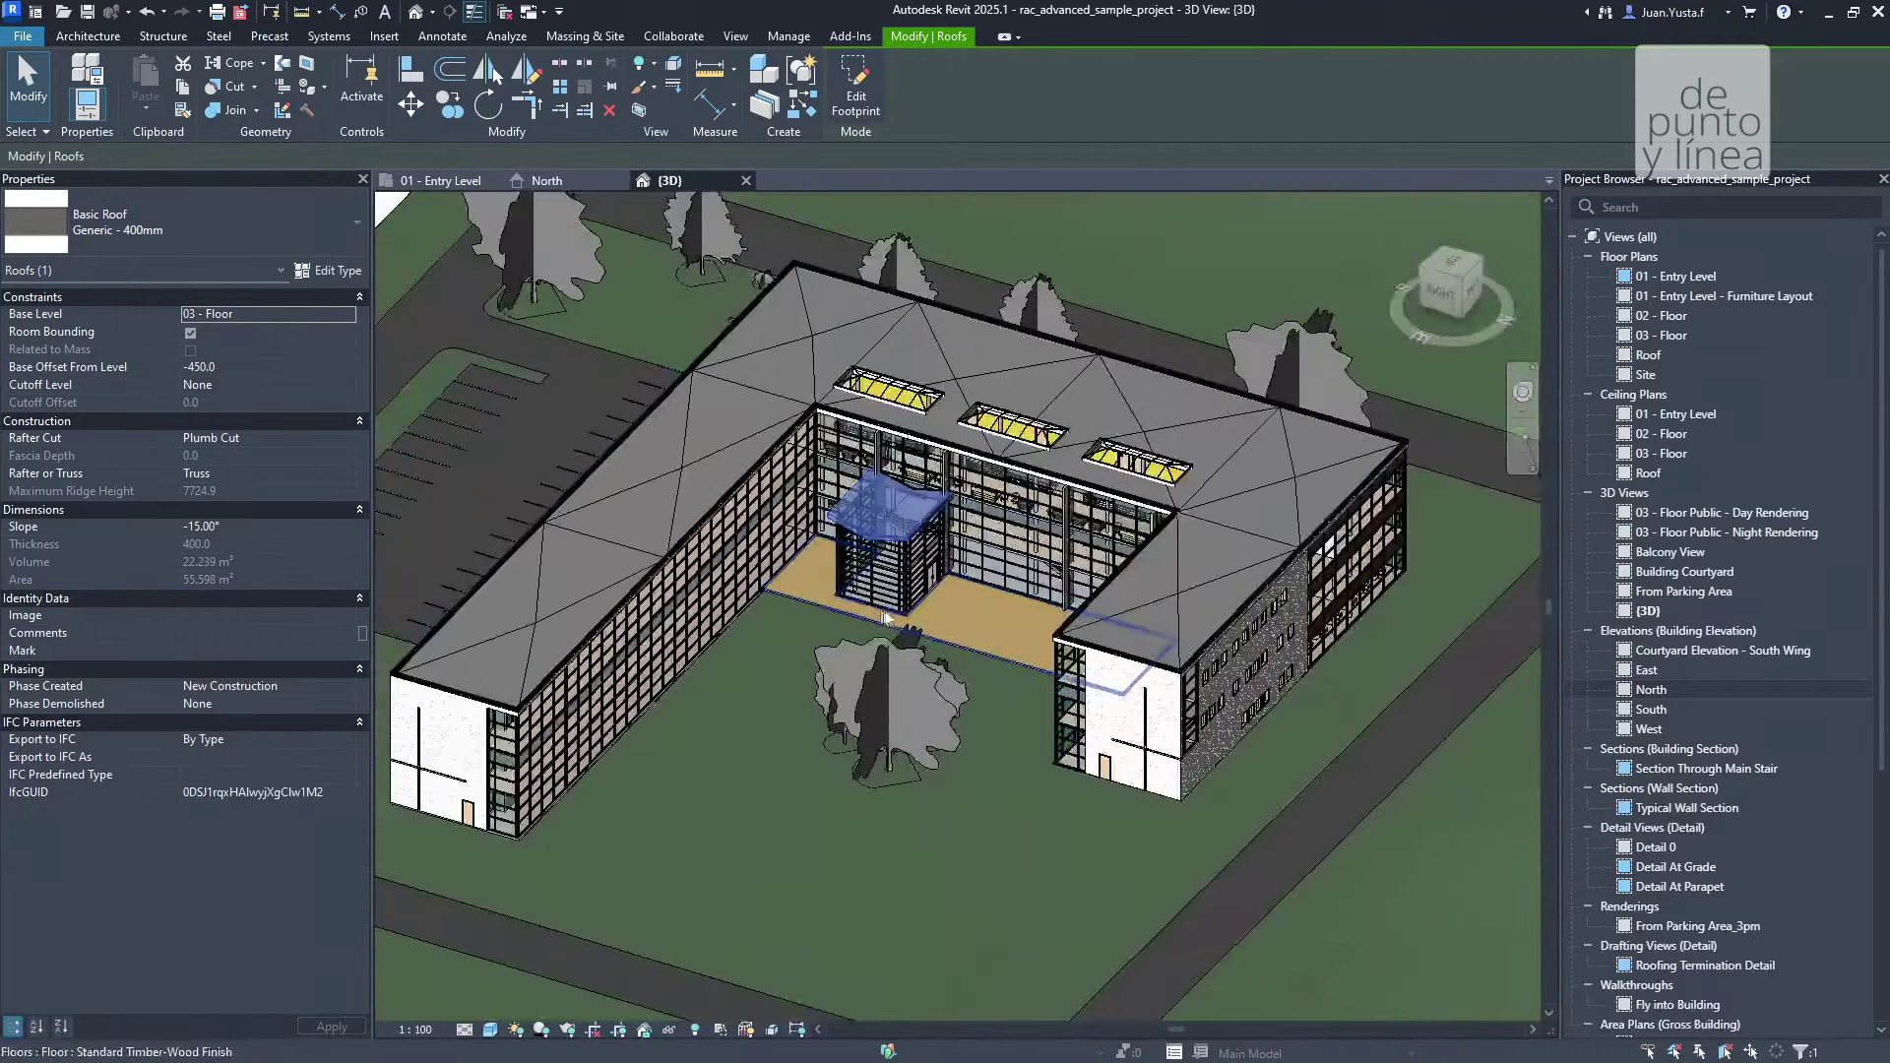
pyautogui.click(802, 612)
pyautogui.moveTo(802, 612)
pyautogui.keyDown('shift'); pyautogui.mouseDown(button='middle')
pyautogui.moveTo(1220, 701)
pyautogui.moveTo(923, 759)
pyautogui.mouseUp(button='middle'); pyautogui.keyUp('shift')
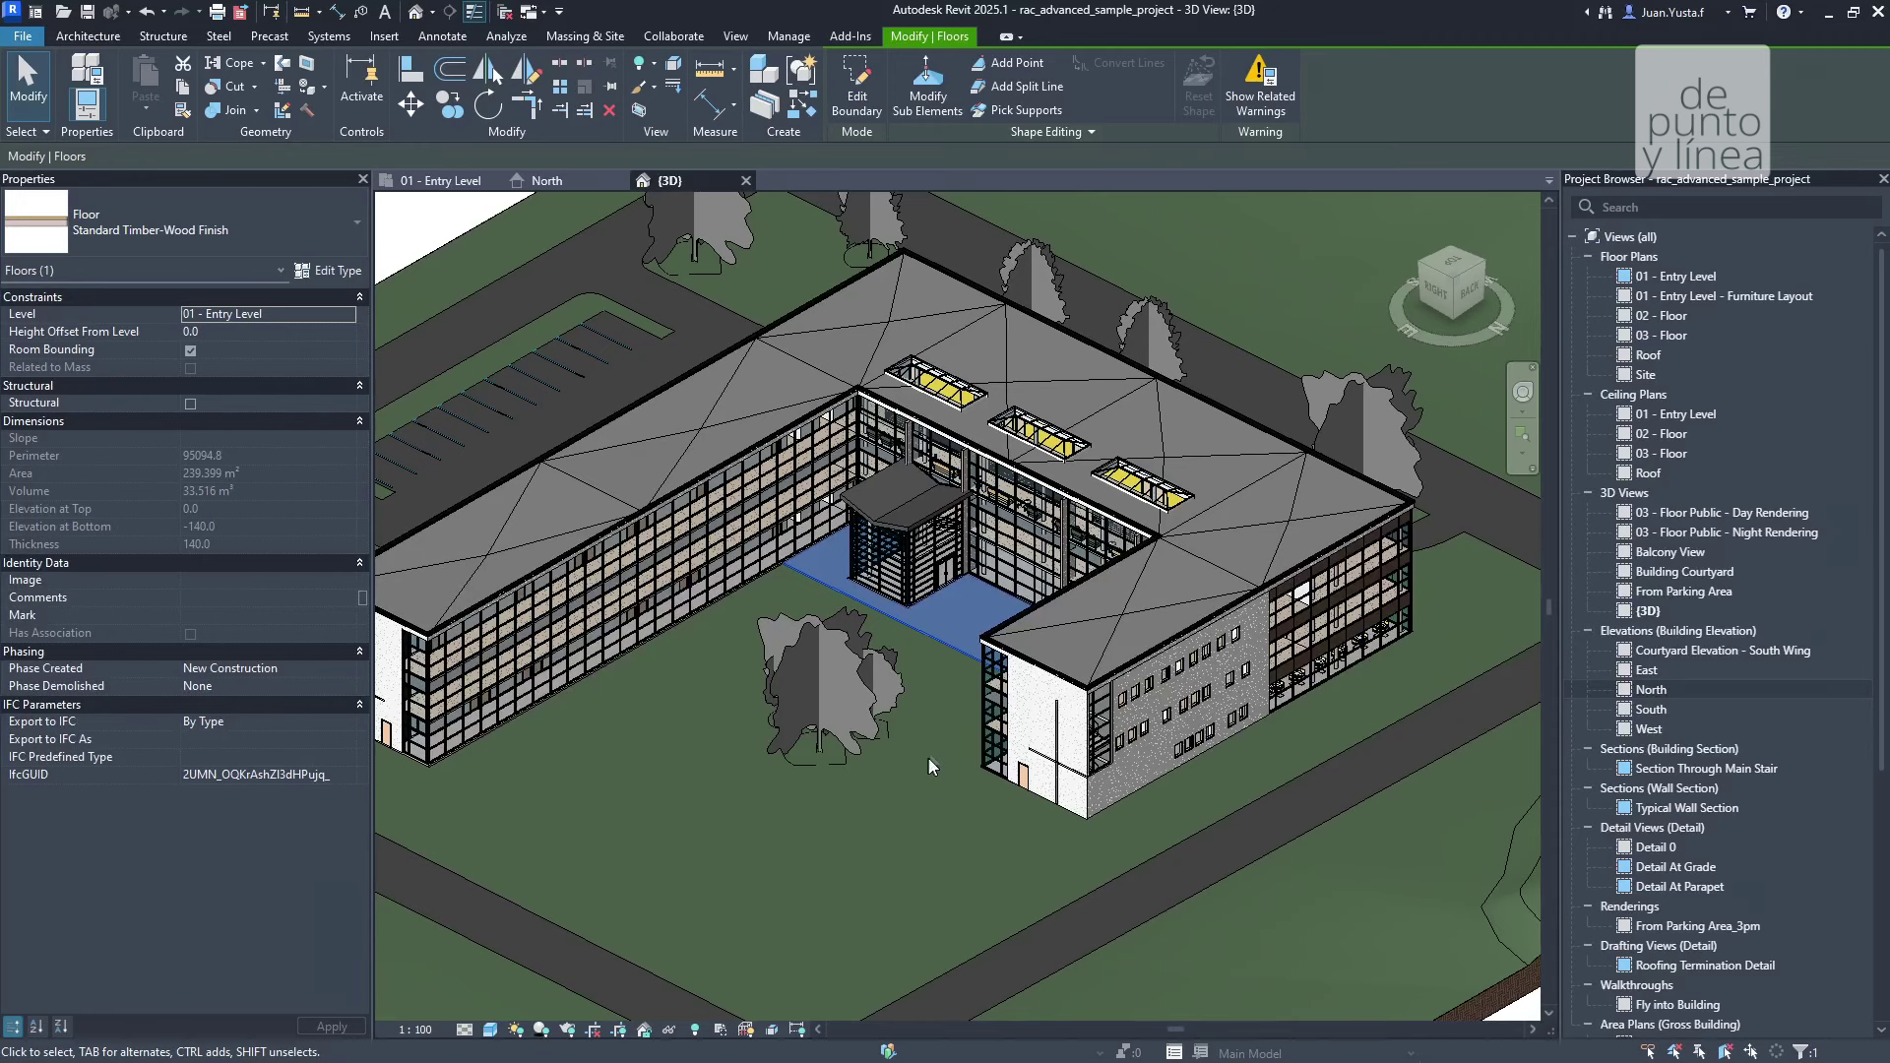
pyautogui.scroll(5, 955, 626)
pyautogui.press('Escape')
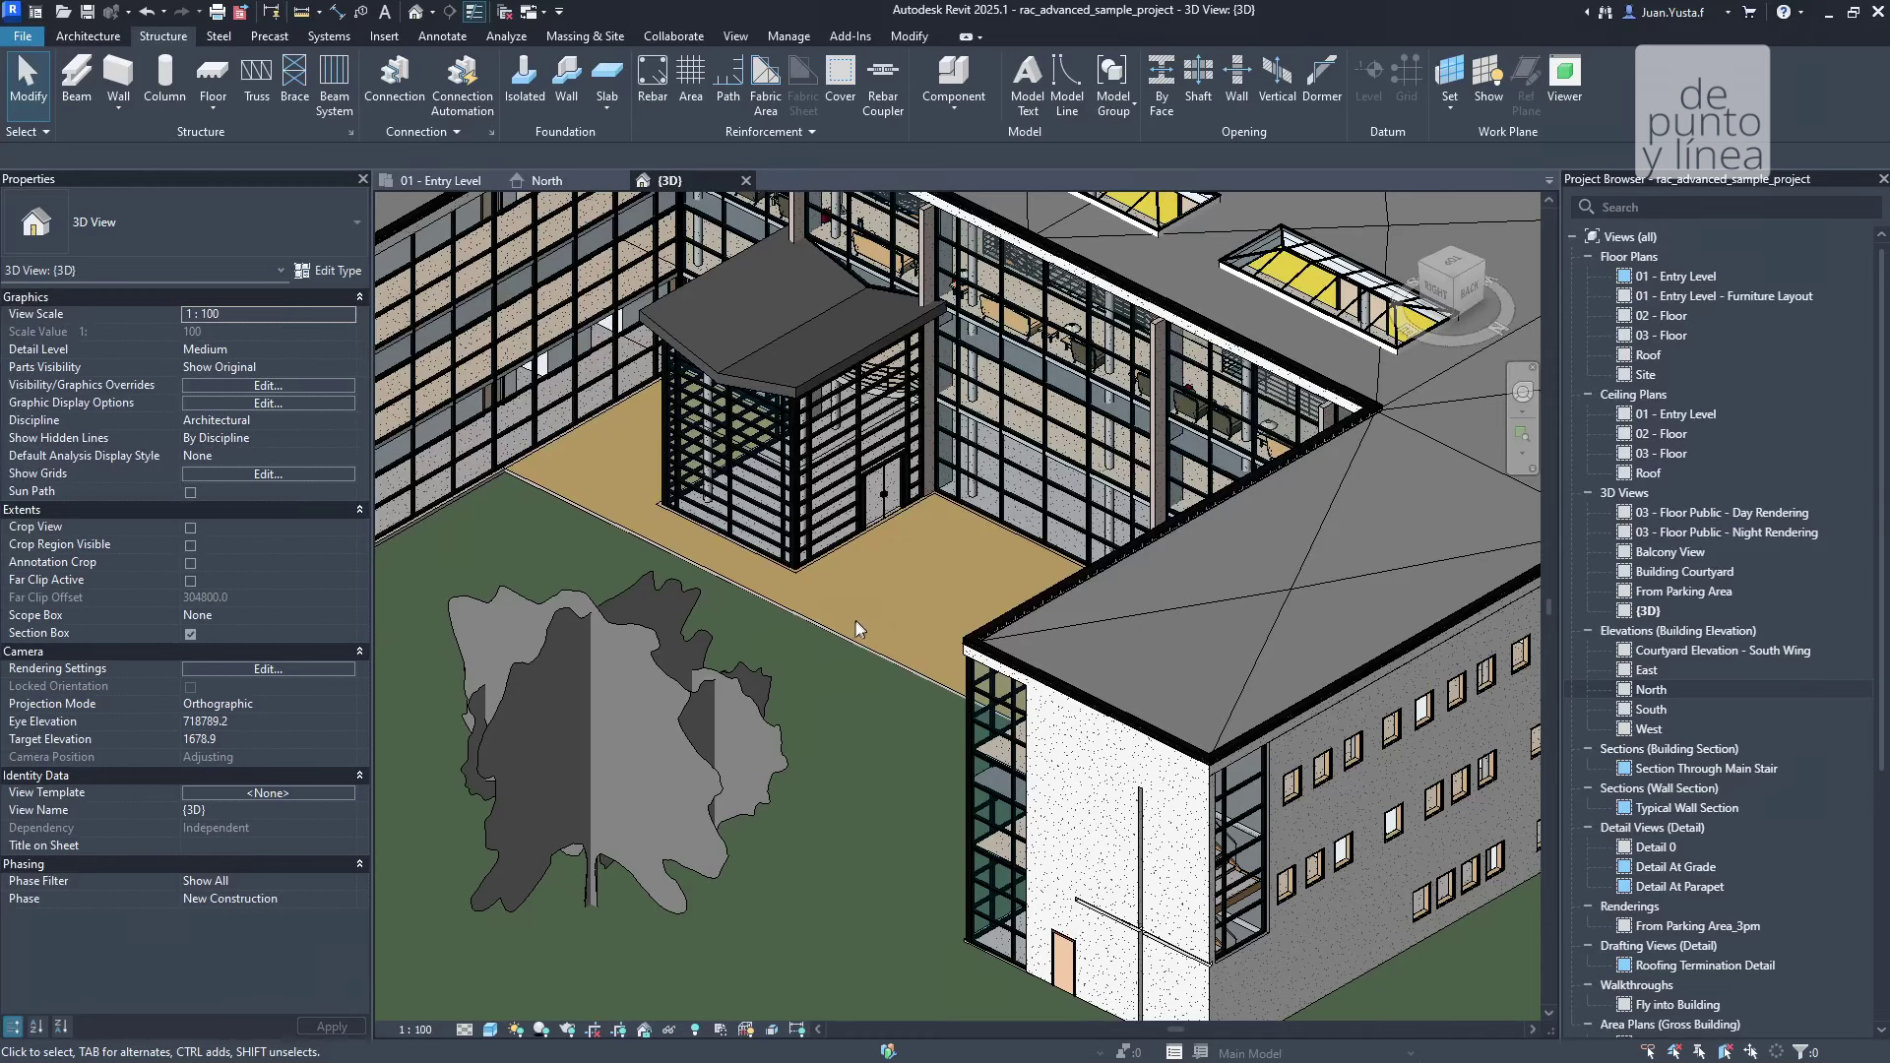
# Close the North elevation and tile the open views side by side with WT
pyautogui.middleClick(716, 558)
pyautogui.moveTo(715, 558); pyautogui.dragTo(858, 656, button='middle')
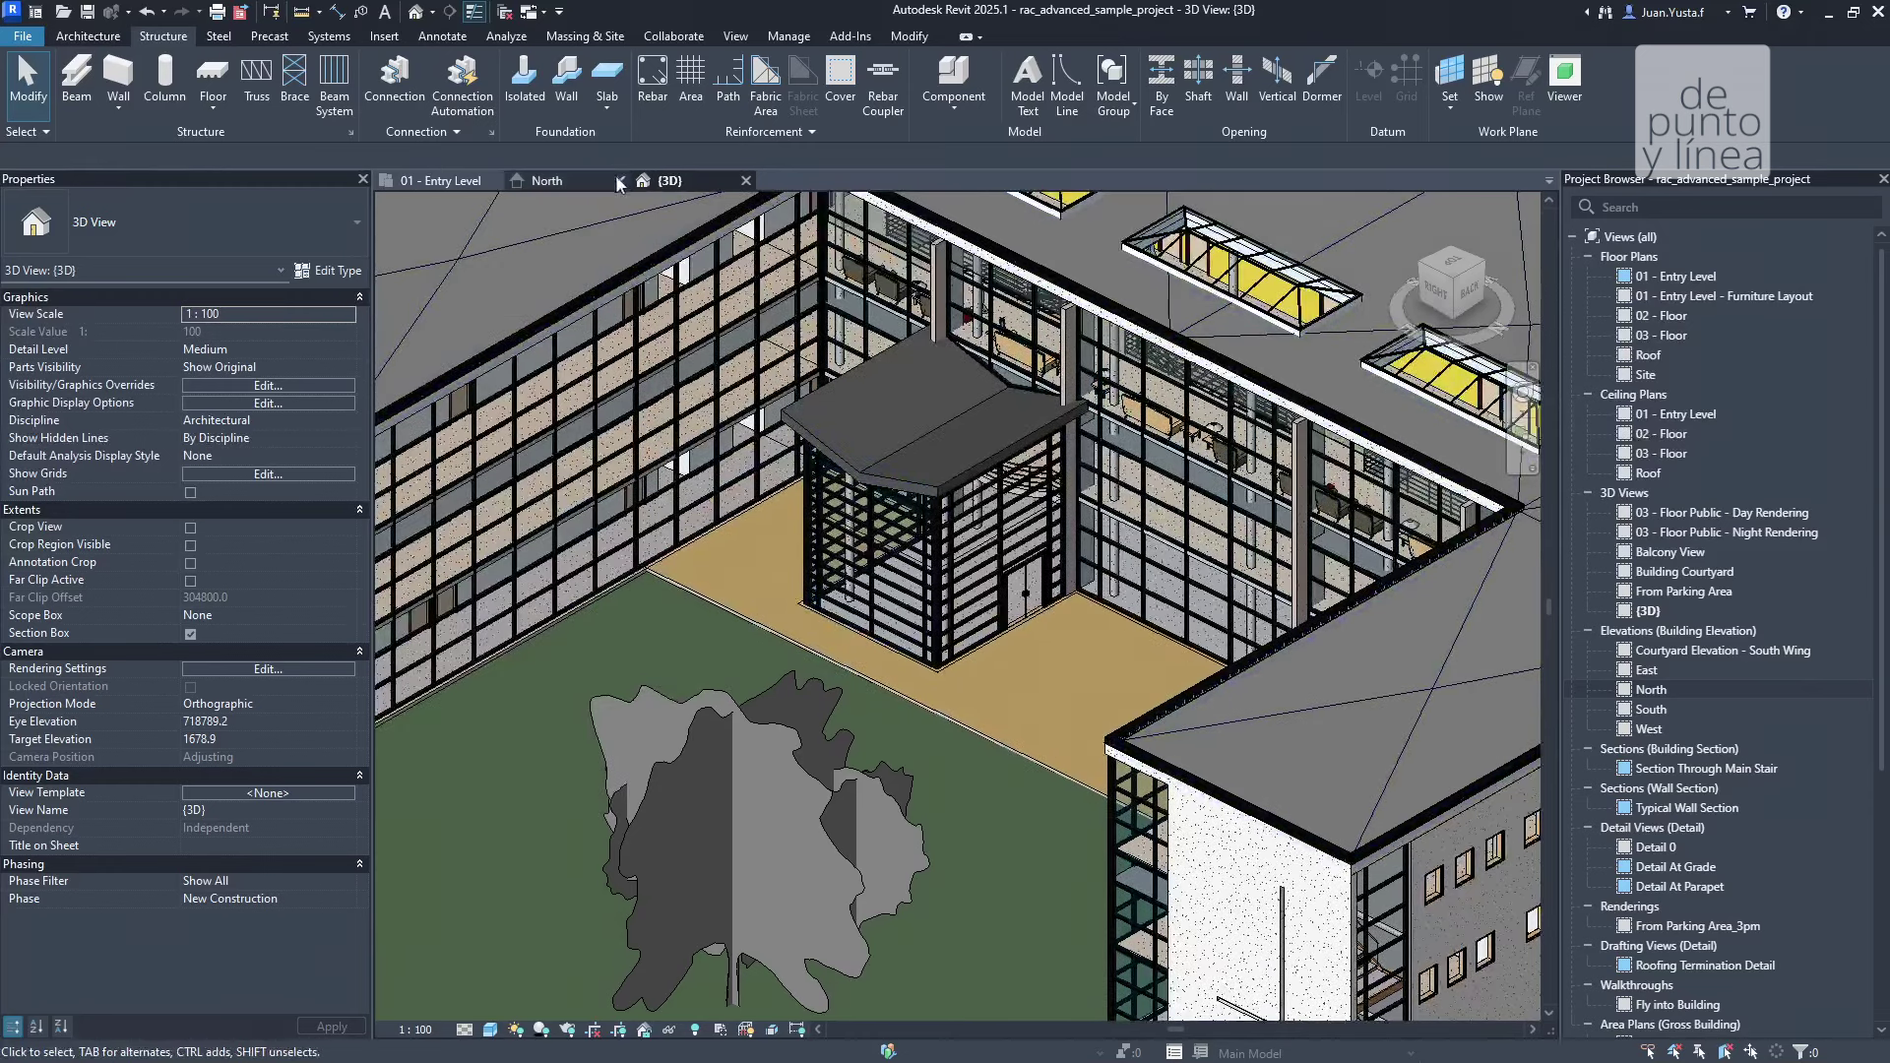
pyautogui.click(620, 180)
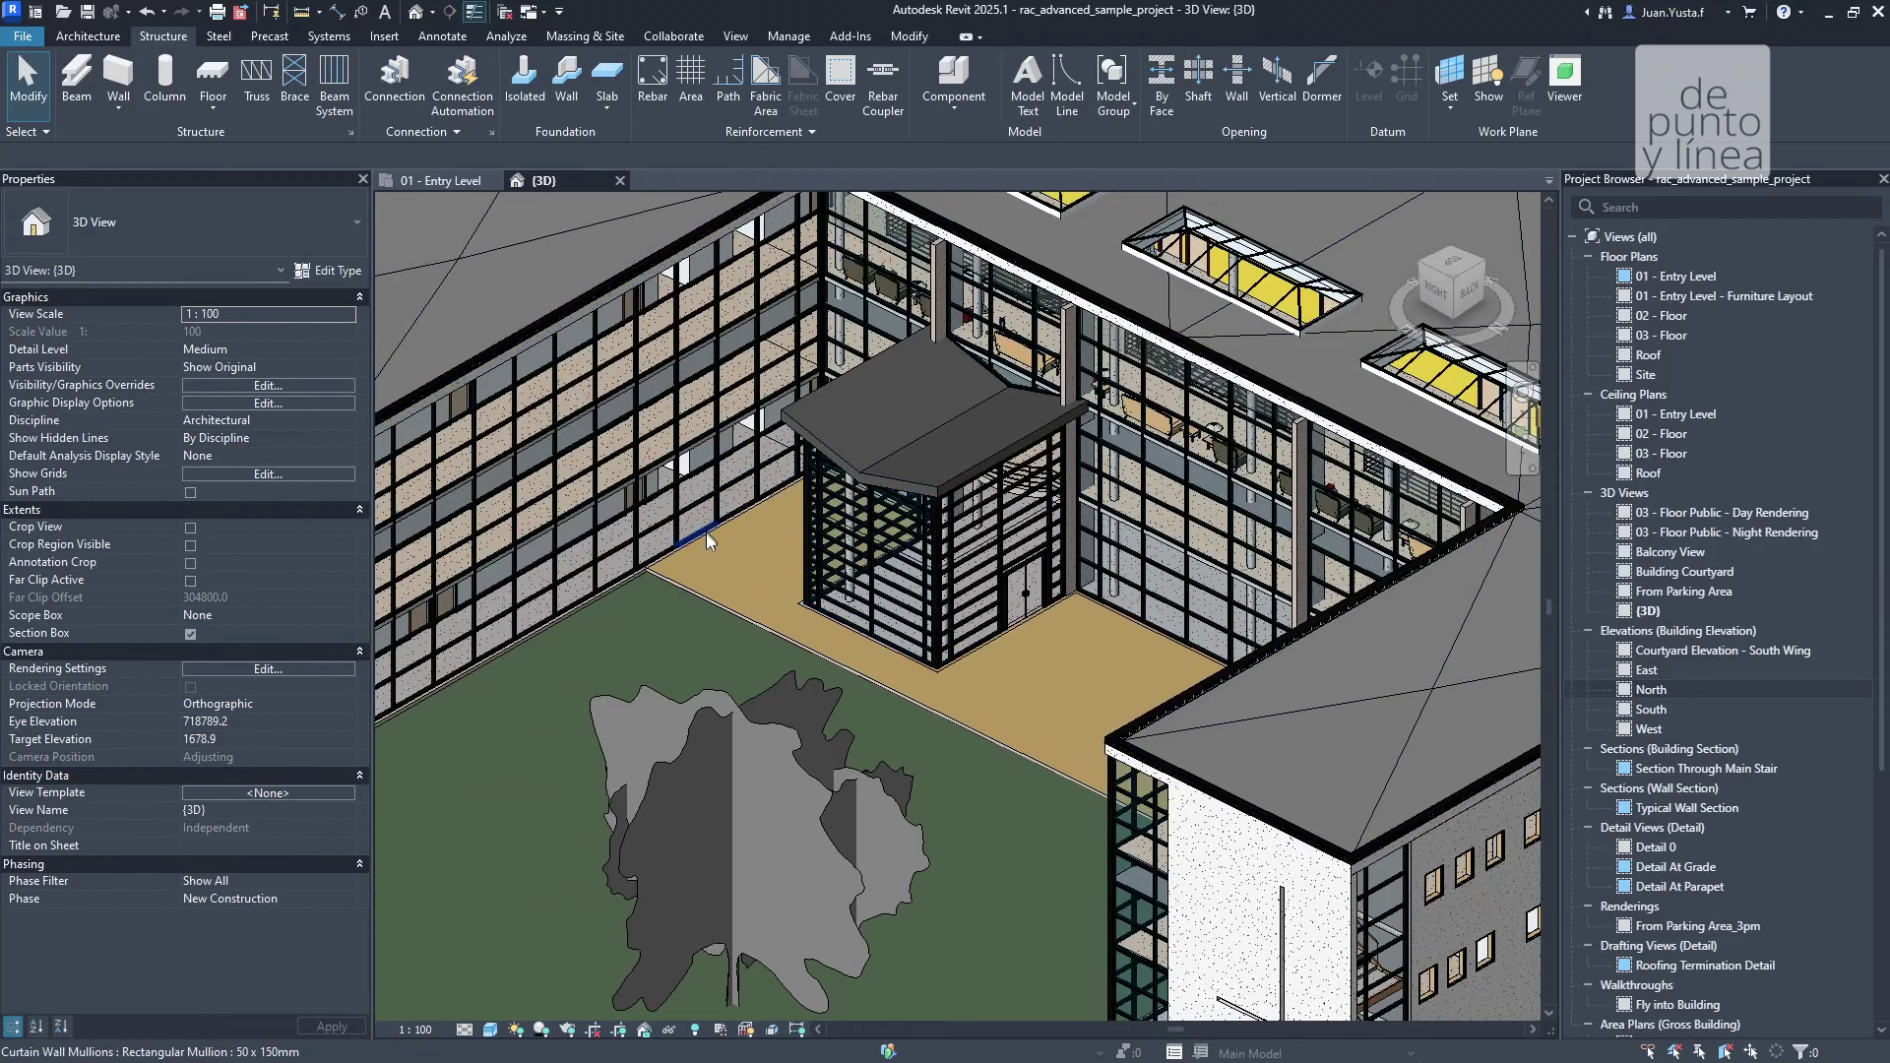
pyautogui.press('w')
pyautogui.press('t')
pyautogui.scroll(-3, 653, 569)
pyautogui.scroll(-3, 753, 601)
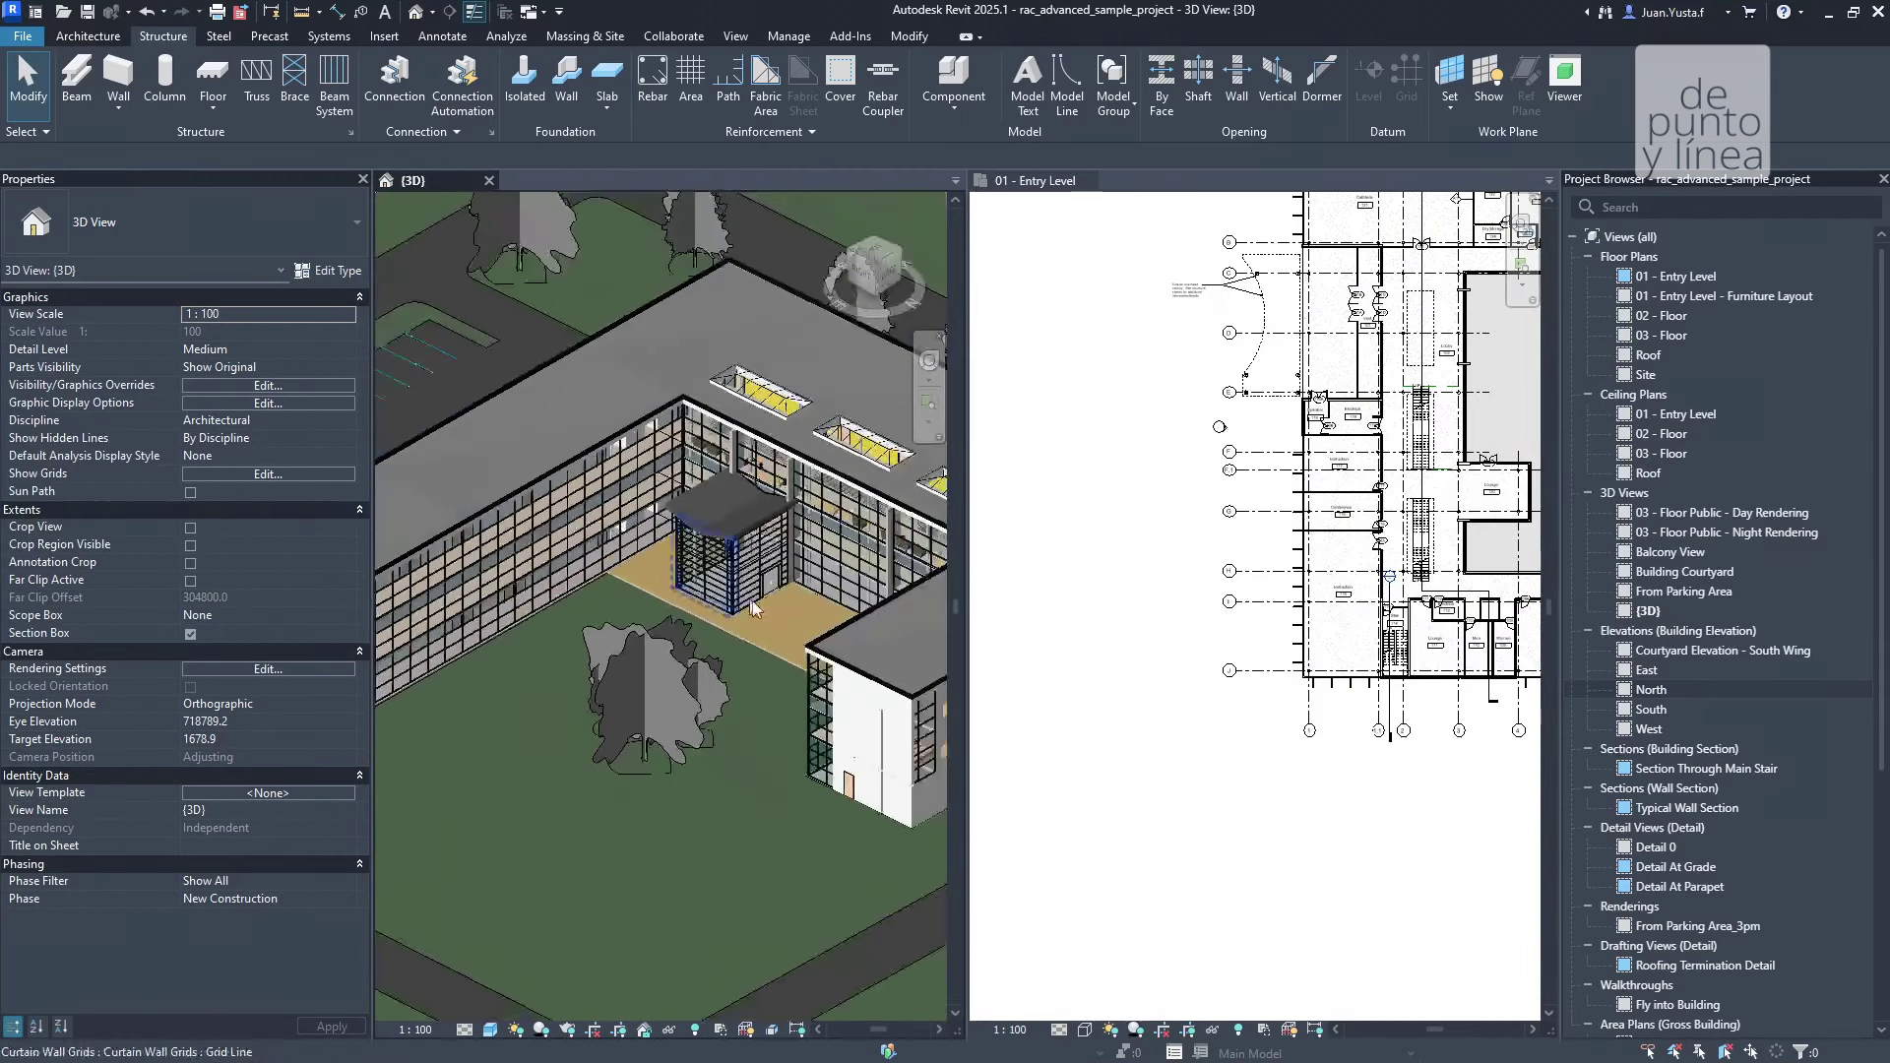
pyautogui.moveTo(752, 603); pyautogui.dragTo(713, 608, button='middle')
# Switch the views back to tabs with TW, then re-tile the 3D view beside the Entry Level plan
pyautogui.click(1044, 499)
pyautogui.press('t')
pyautogui.press('w')
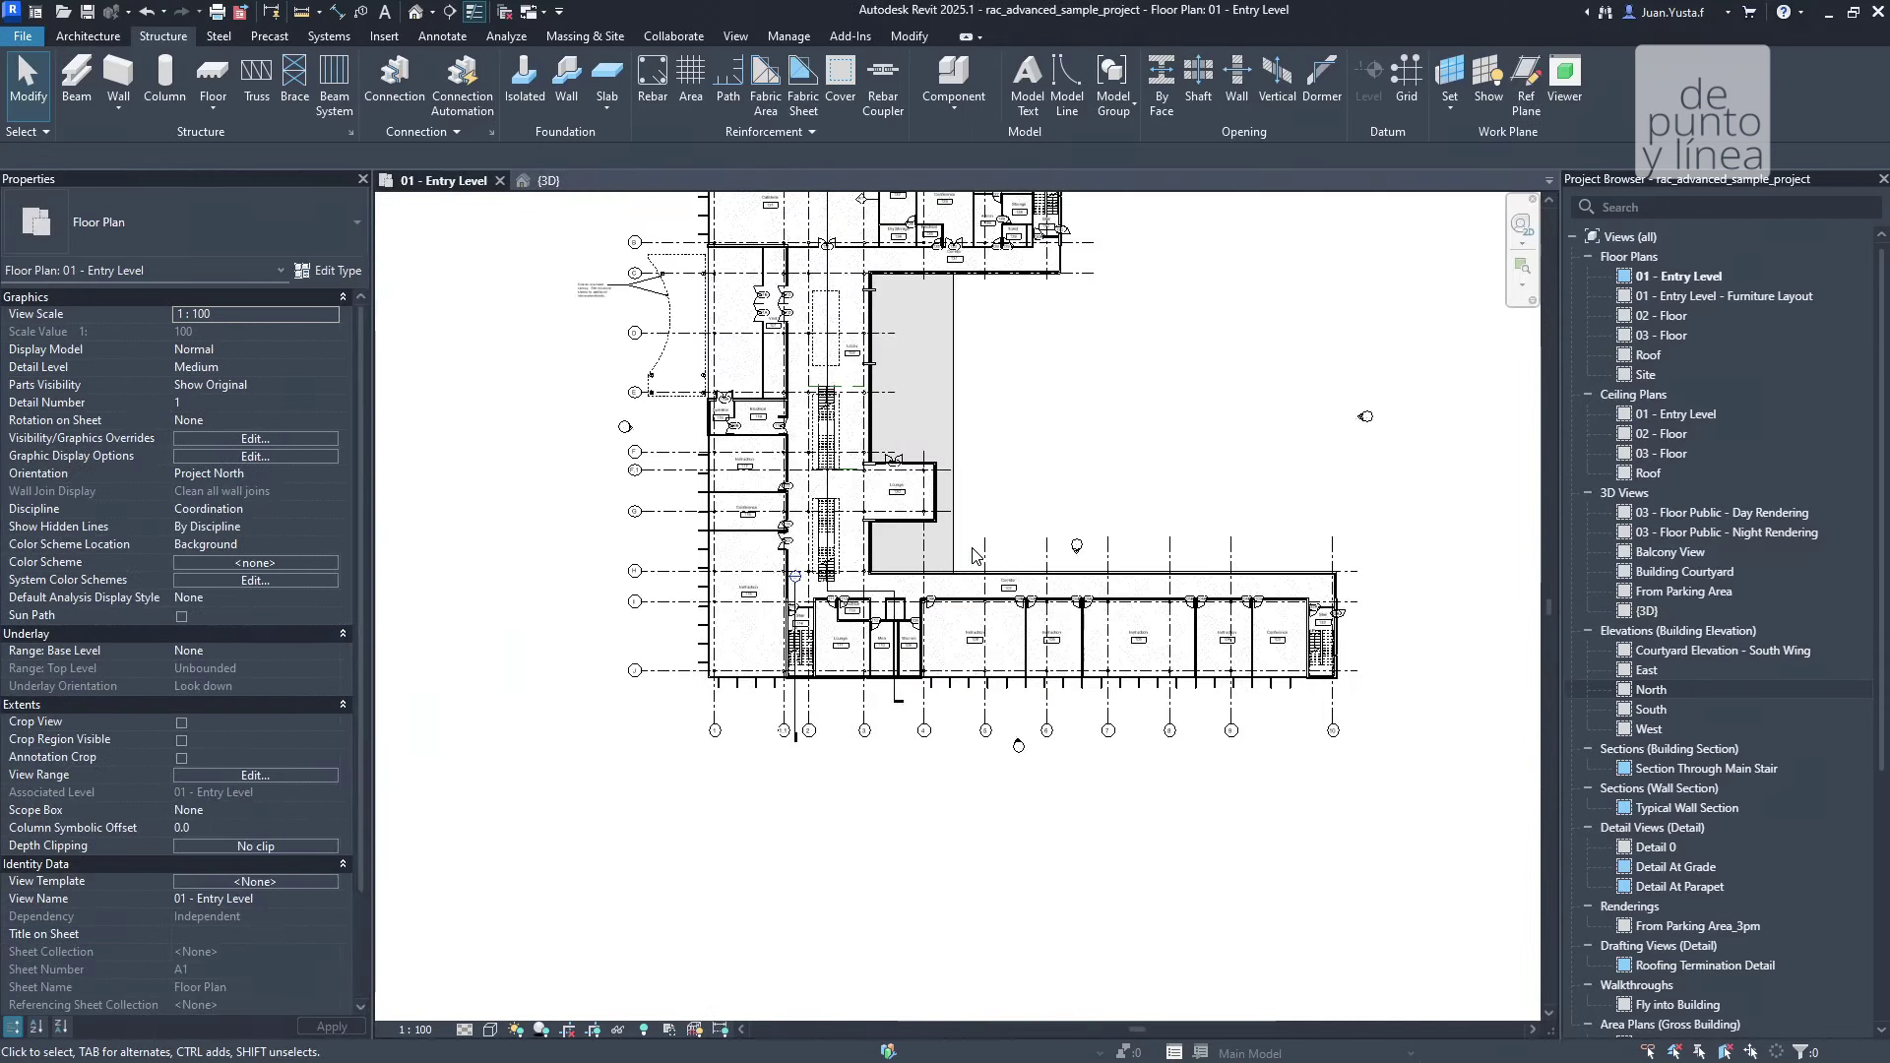
pyautogui.click(522, 183)
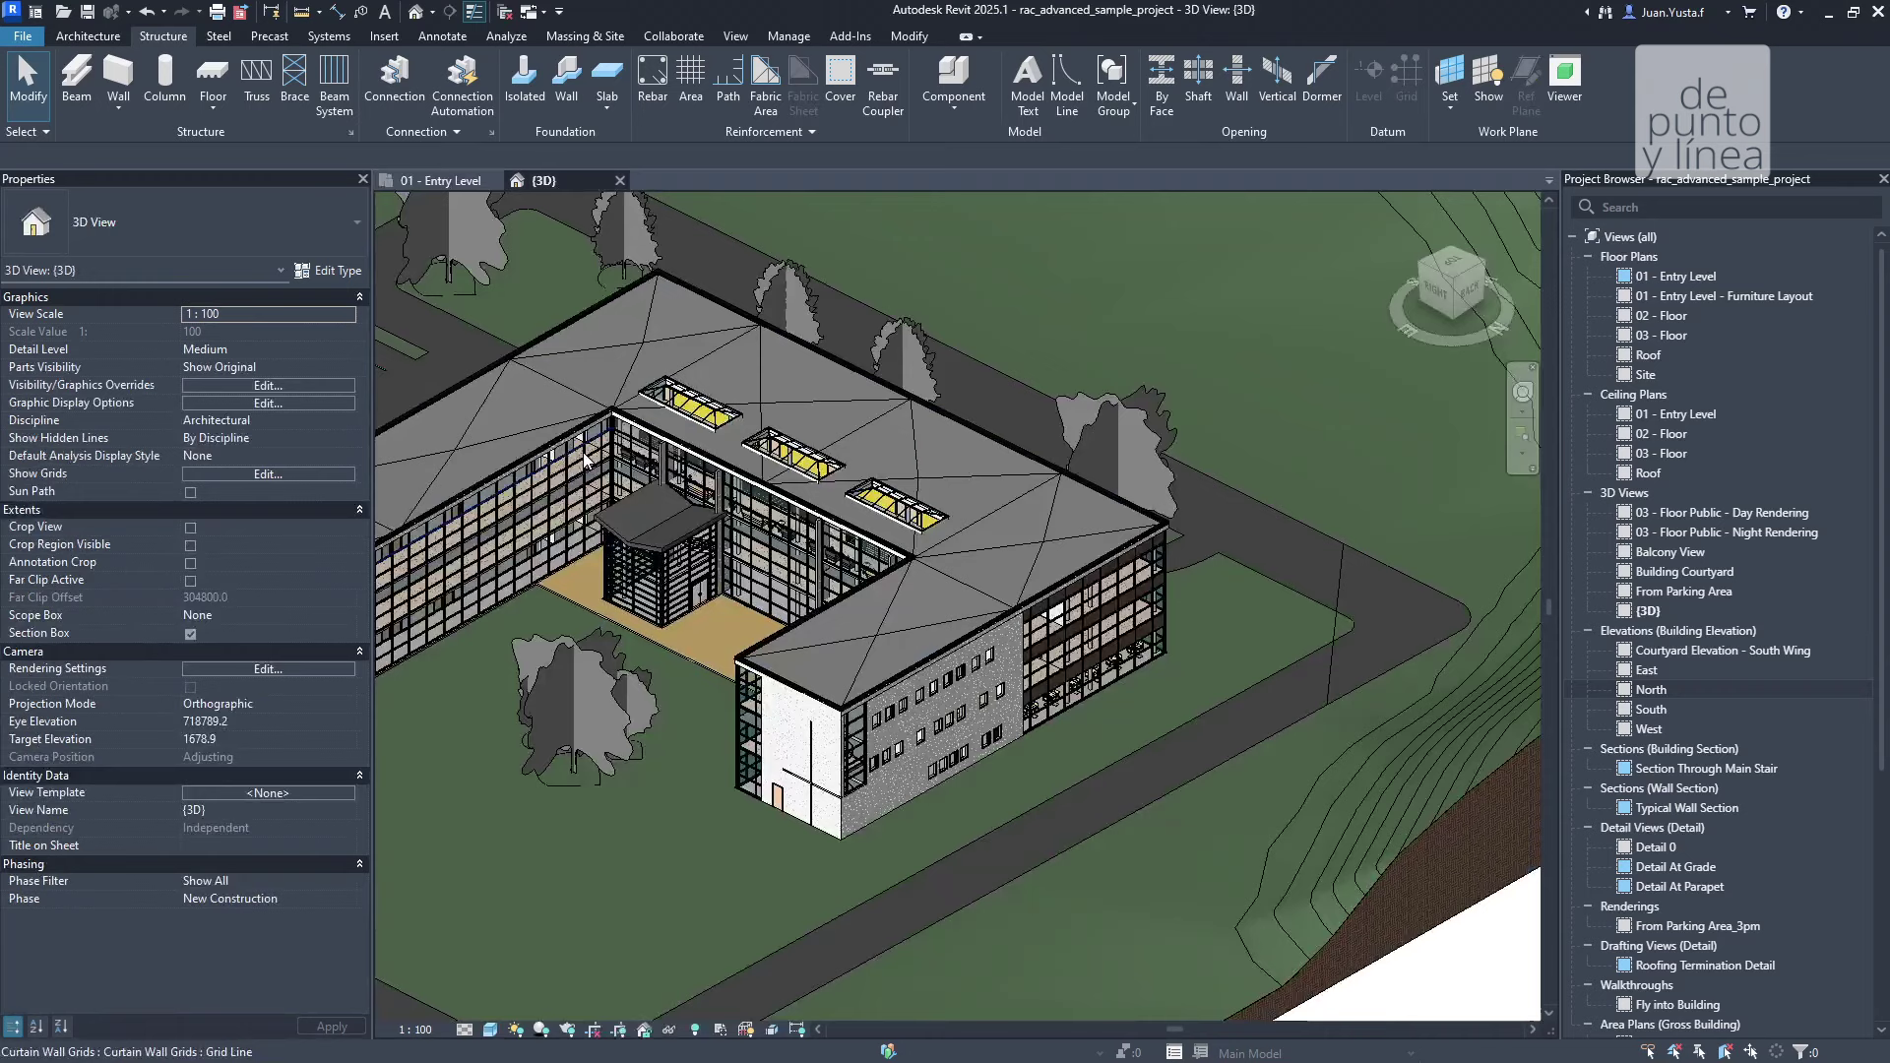
pyautogui.press('w')
pyautogui.press('t')
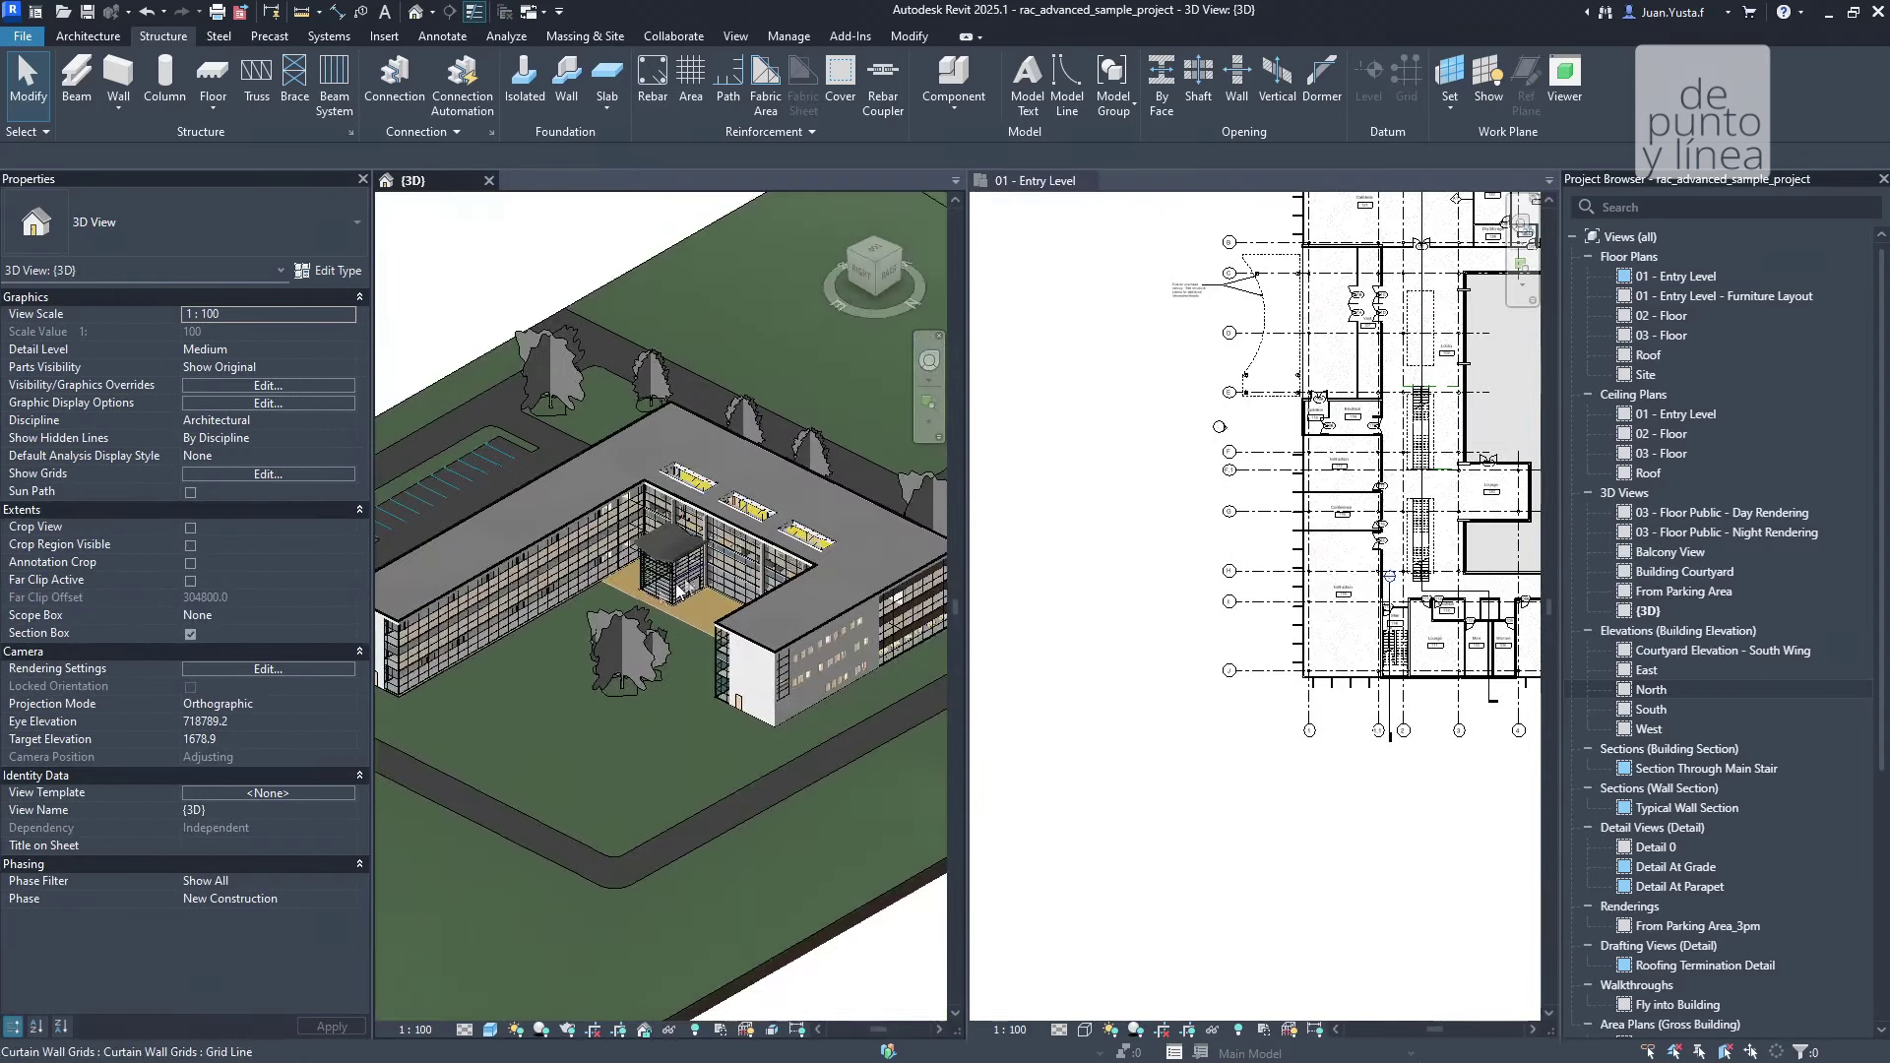
# Zoom the Entry Level plan to fit and select the 217031.5-long roof slab edge in 3D
pyautogui.scroll(-5, 756, 629)
pyautogui.scroll(2, 575, 504)
pyautogui.moveTo(575, 504)
pyautogui.mouseDown(button='middle')
pyautogui.moveTo(692, 587)
pyautogui.moveTo(648, 594)
pyautogui.mouseUp(button='middle')
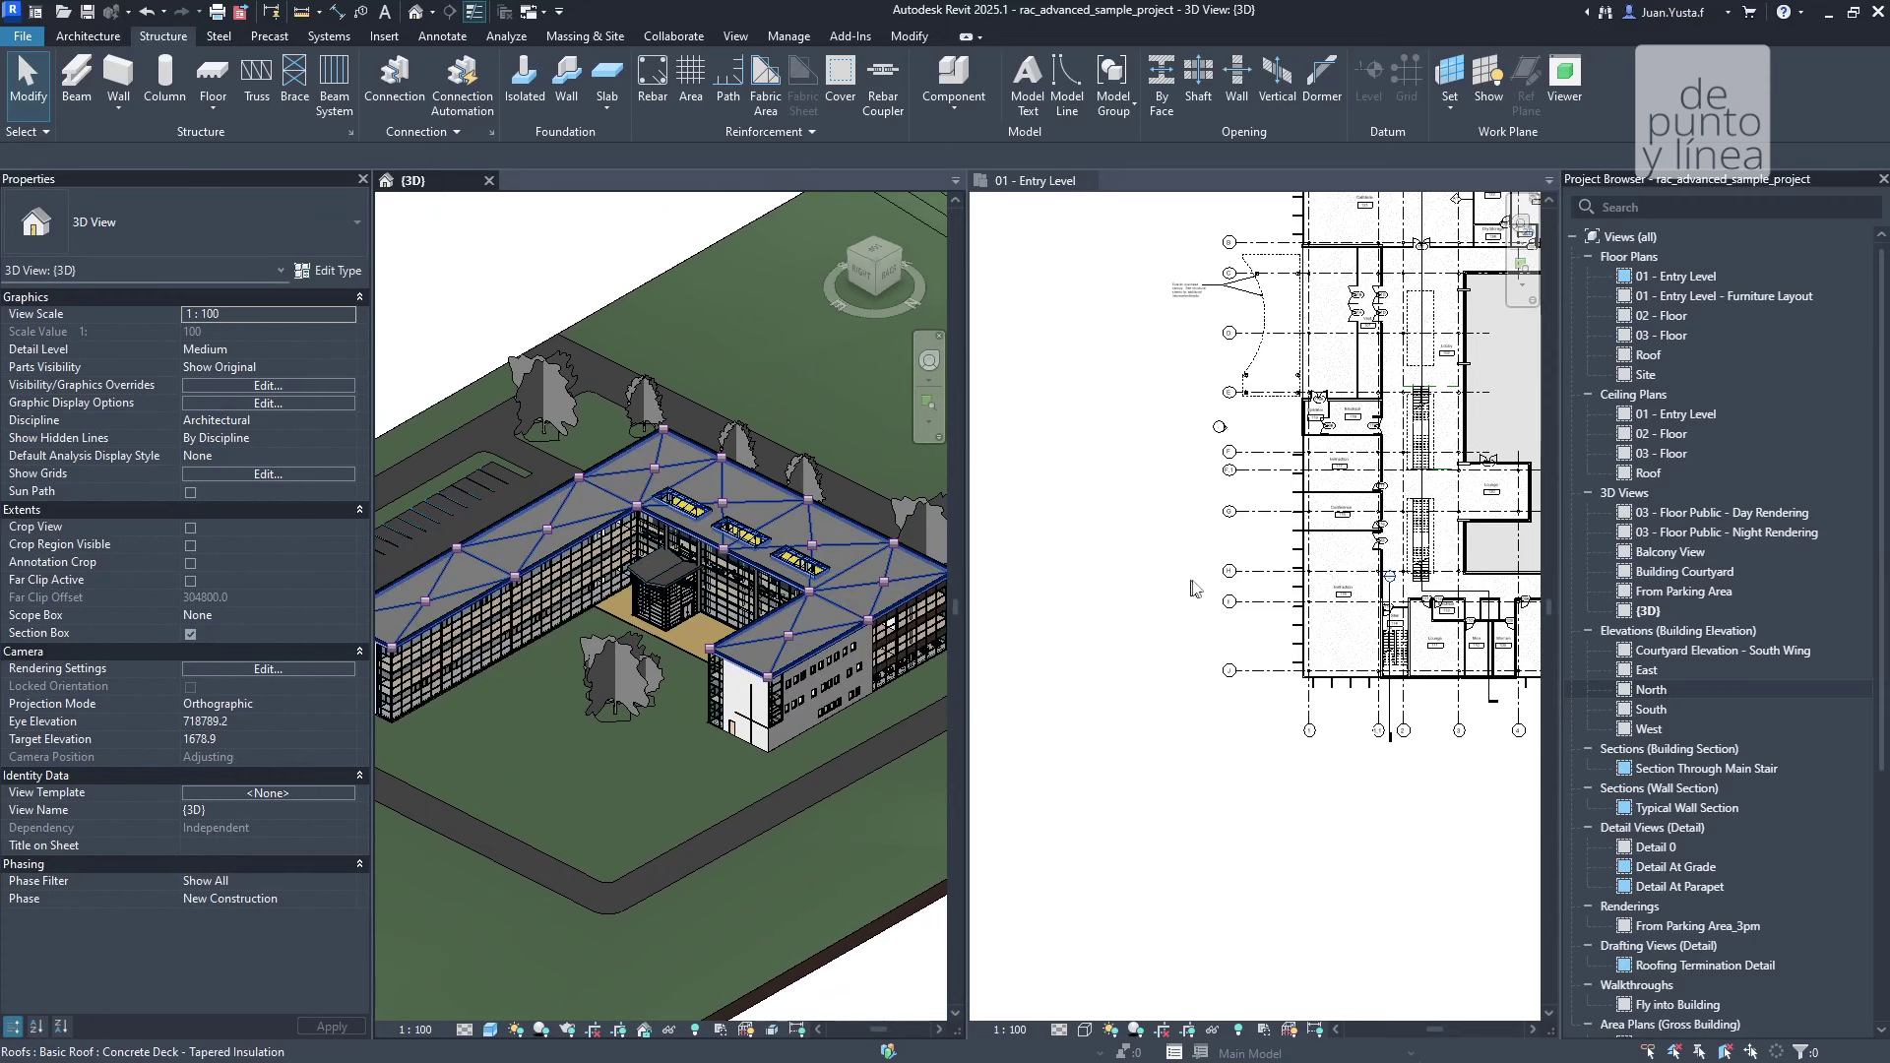
pyautogui.middleClick(1194, 588)
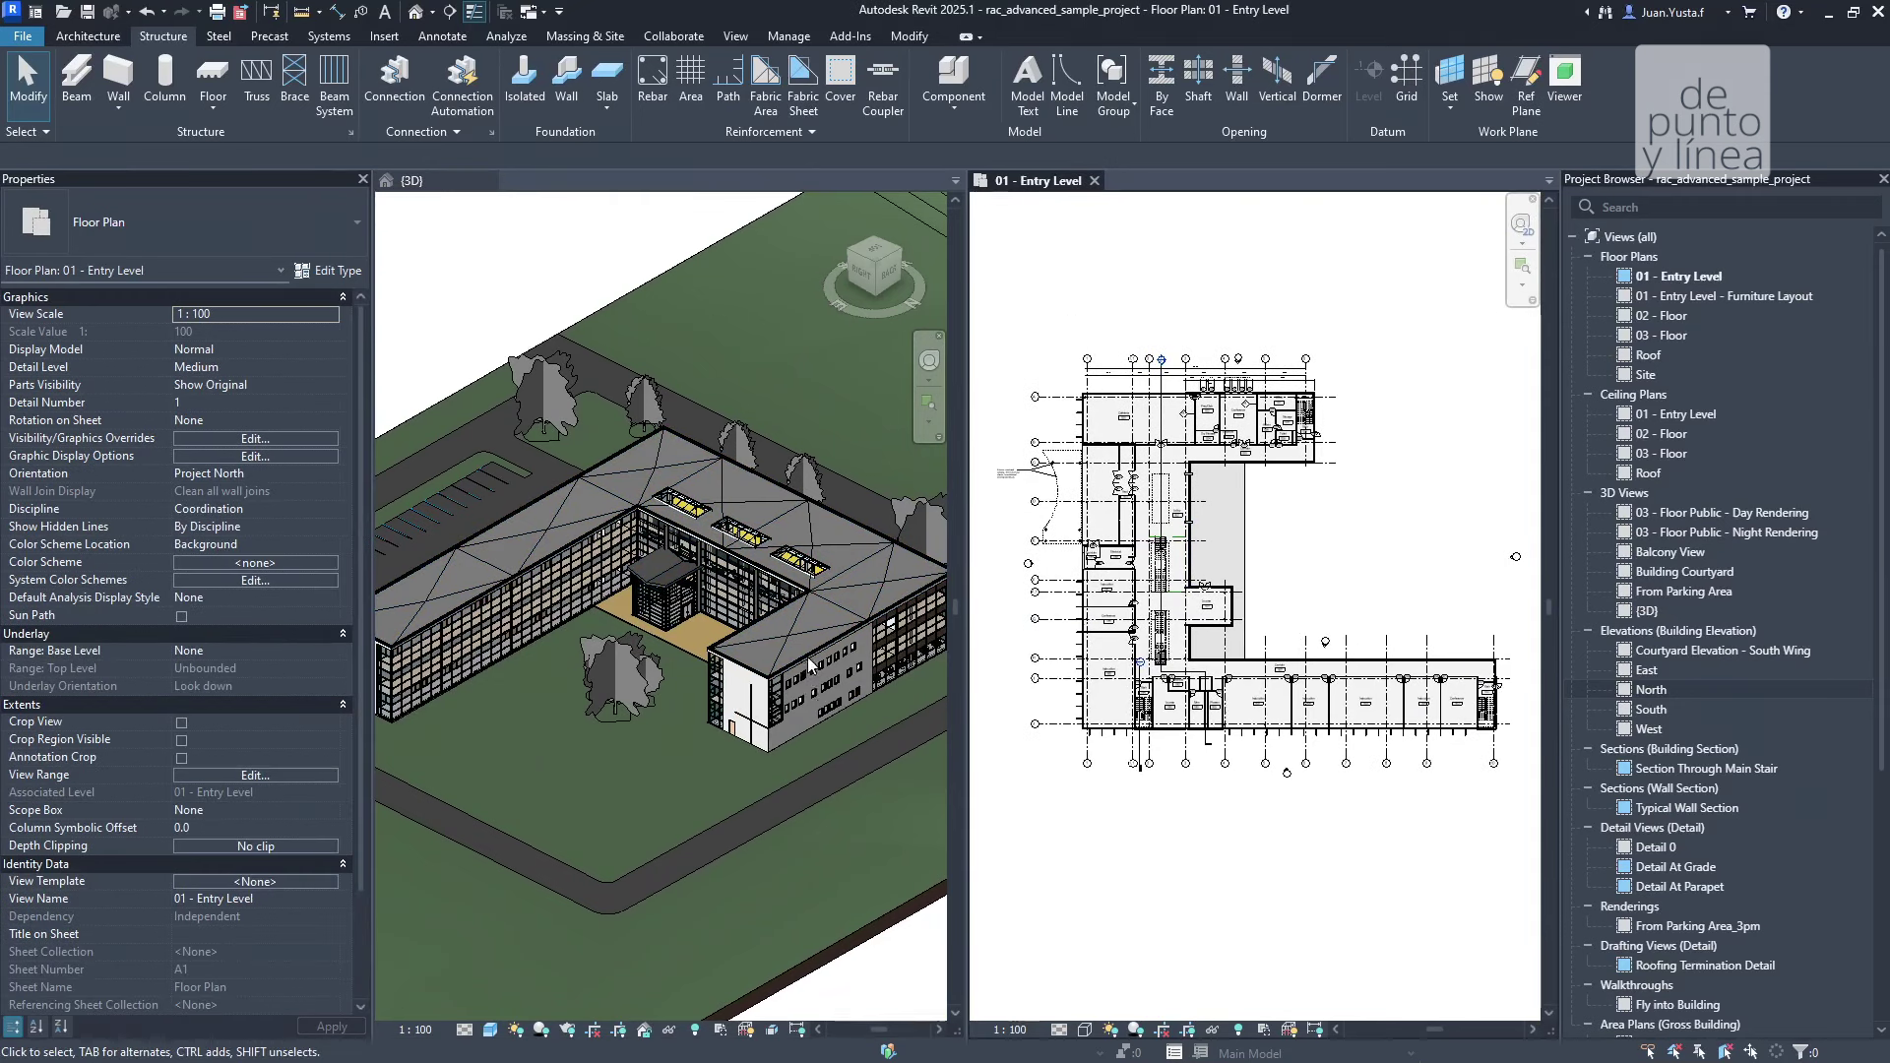
pyautogui.middleClick(747, 641)
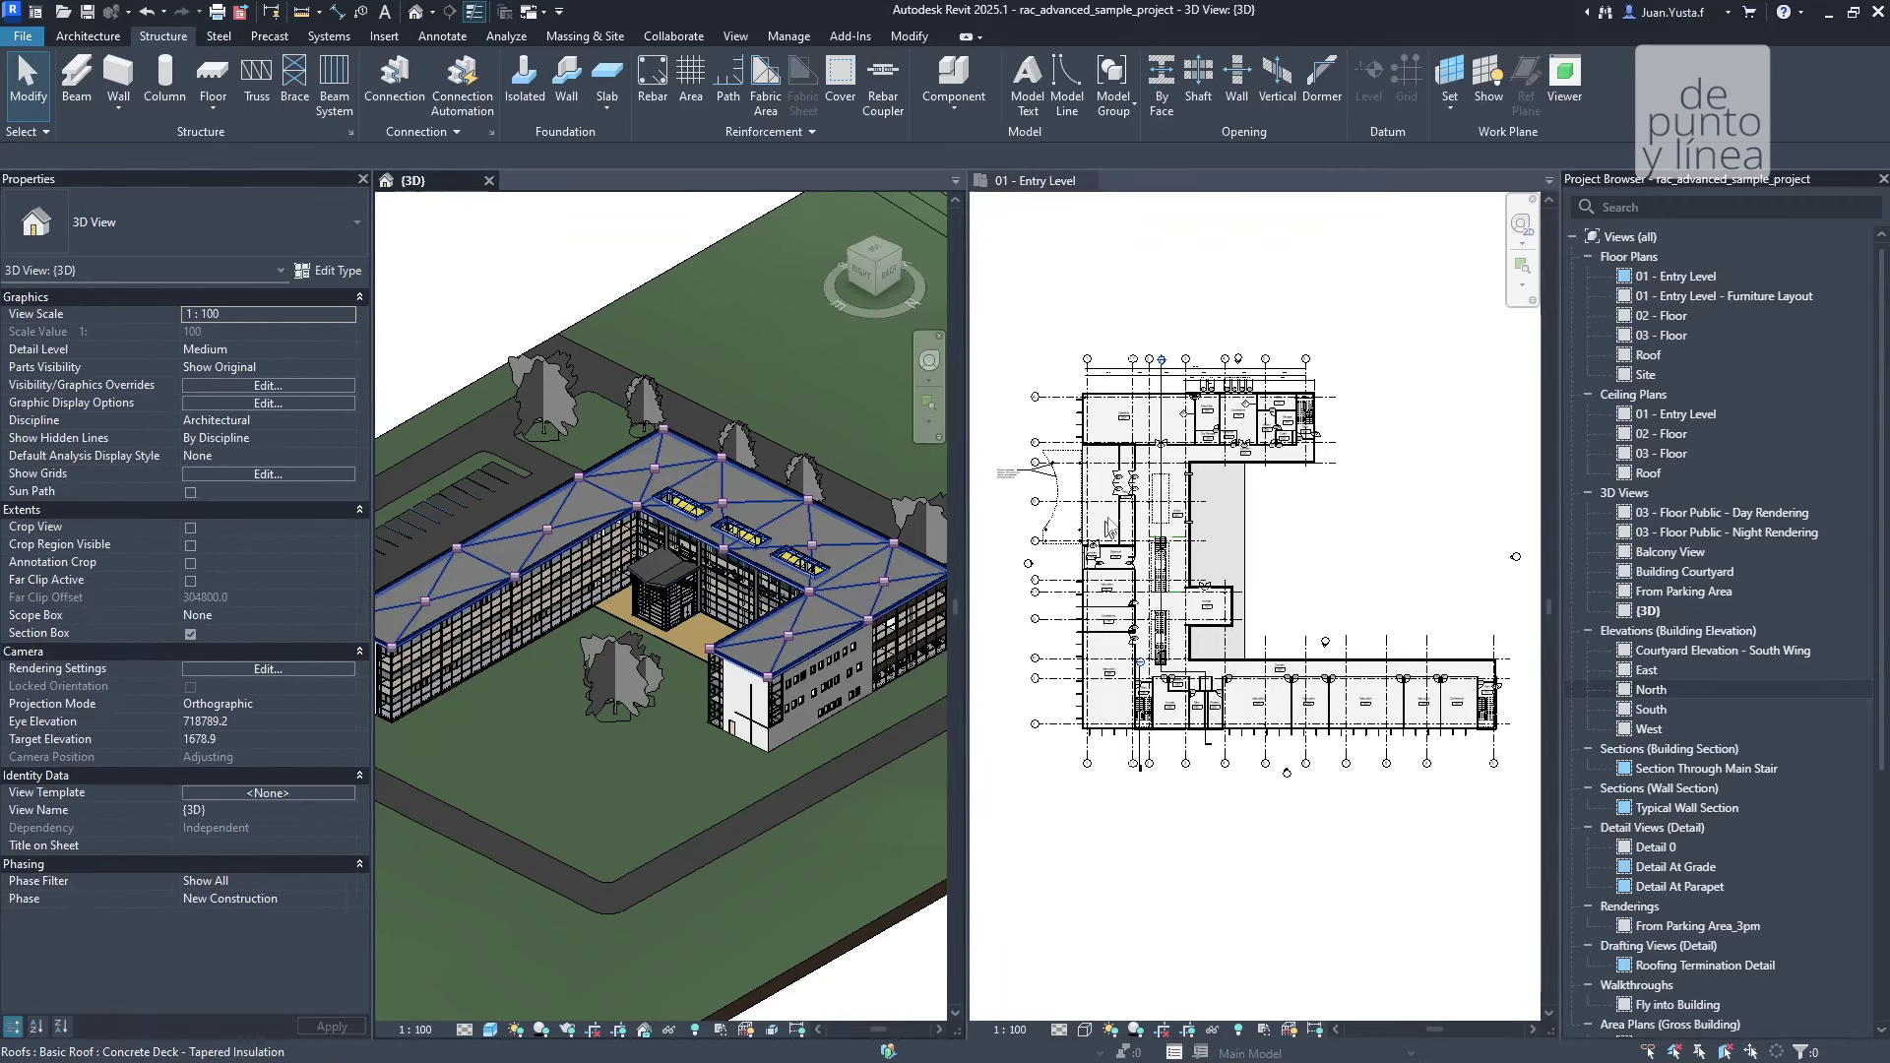
pyautogui.scroll(1, 680, 729)
pyautogui.scroll(2, 684, 748)
pyautogui.scroll(2, 689, 763)
pyautogui.click(689, 768)
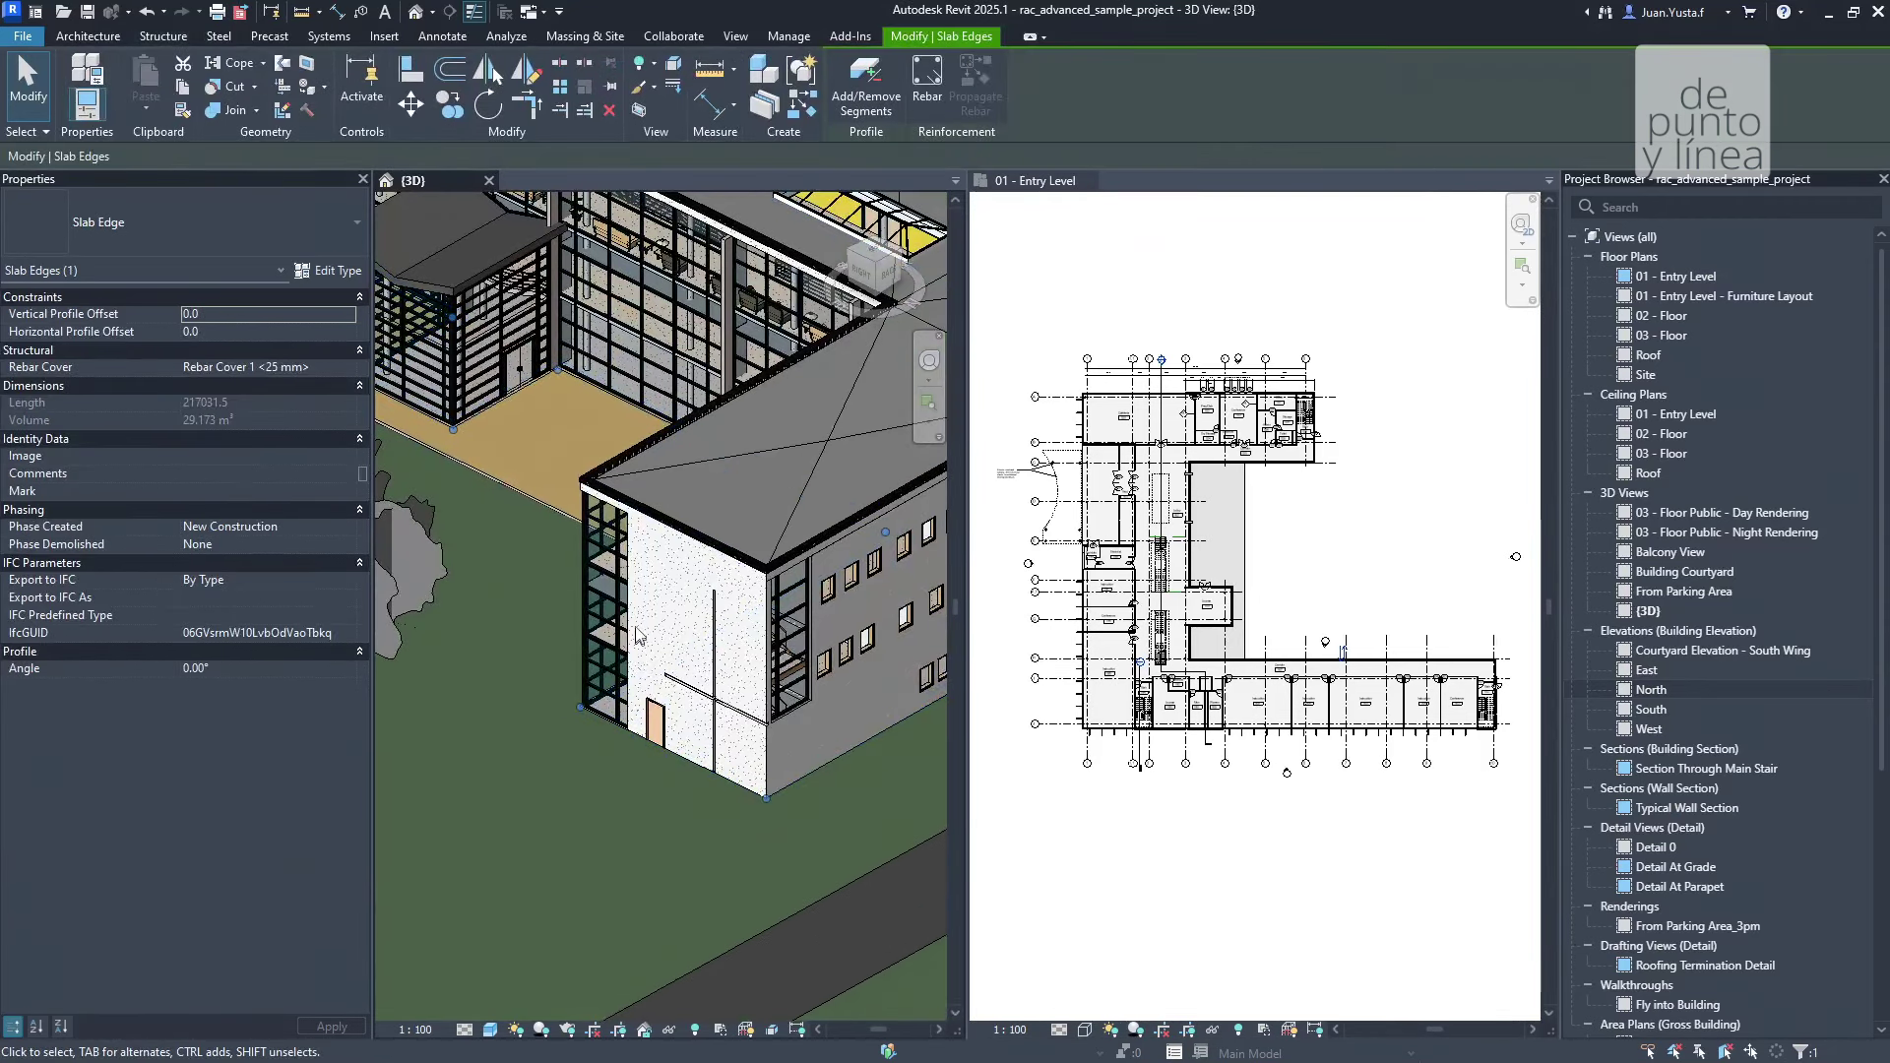
# Check the exterior walls at the wing corner and beside the stair, then select door 130 in the plan
pyautogui.click(1206, 627)
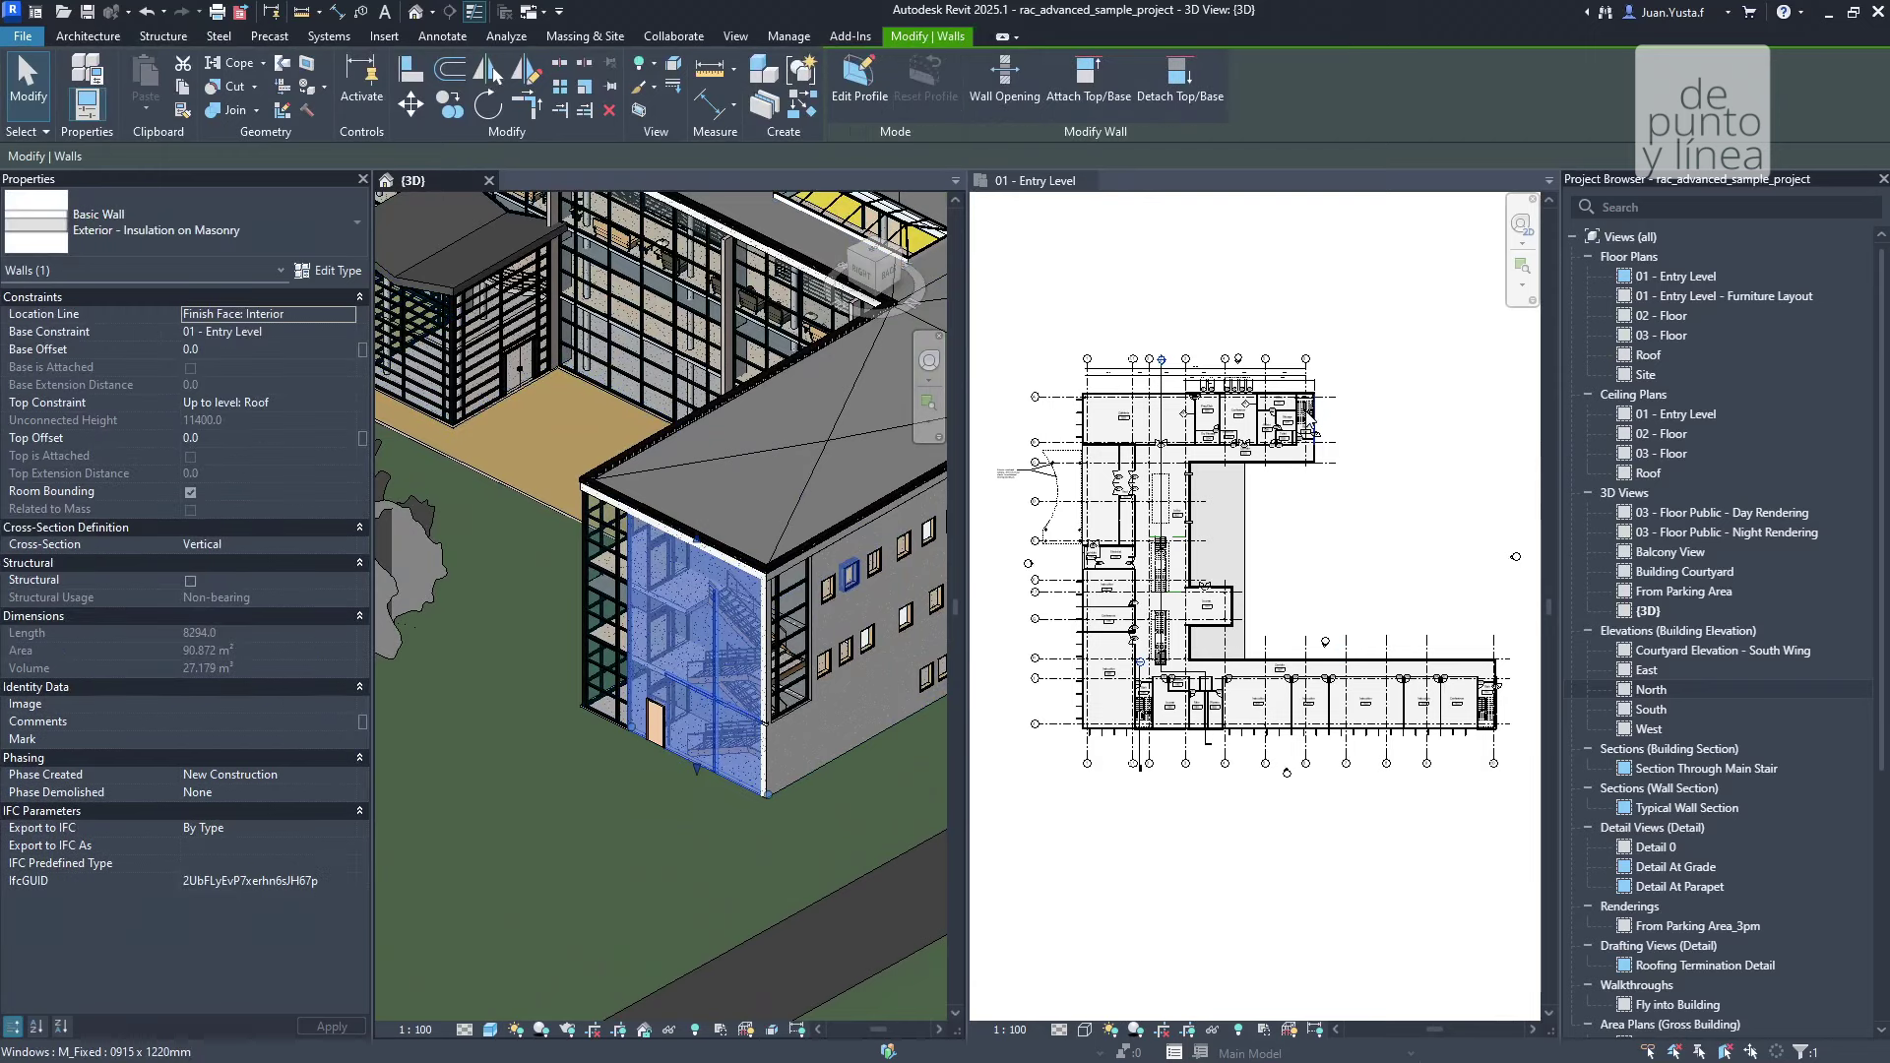
pyautogui.scroll(5, 1309, 421)
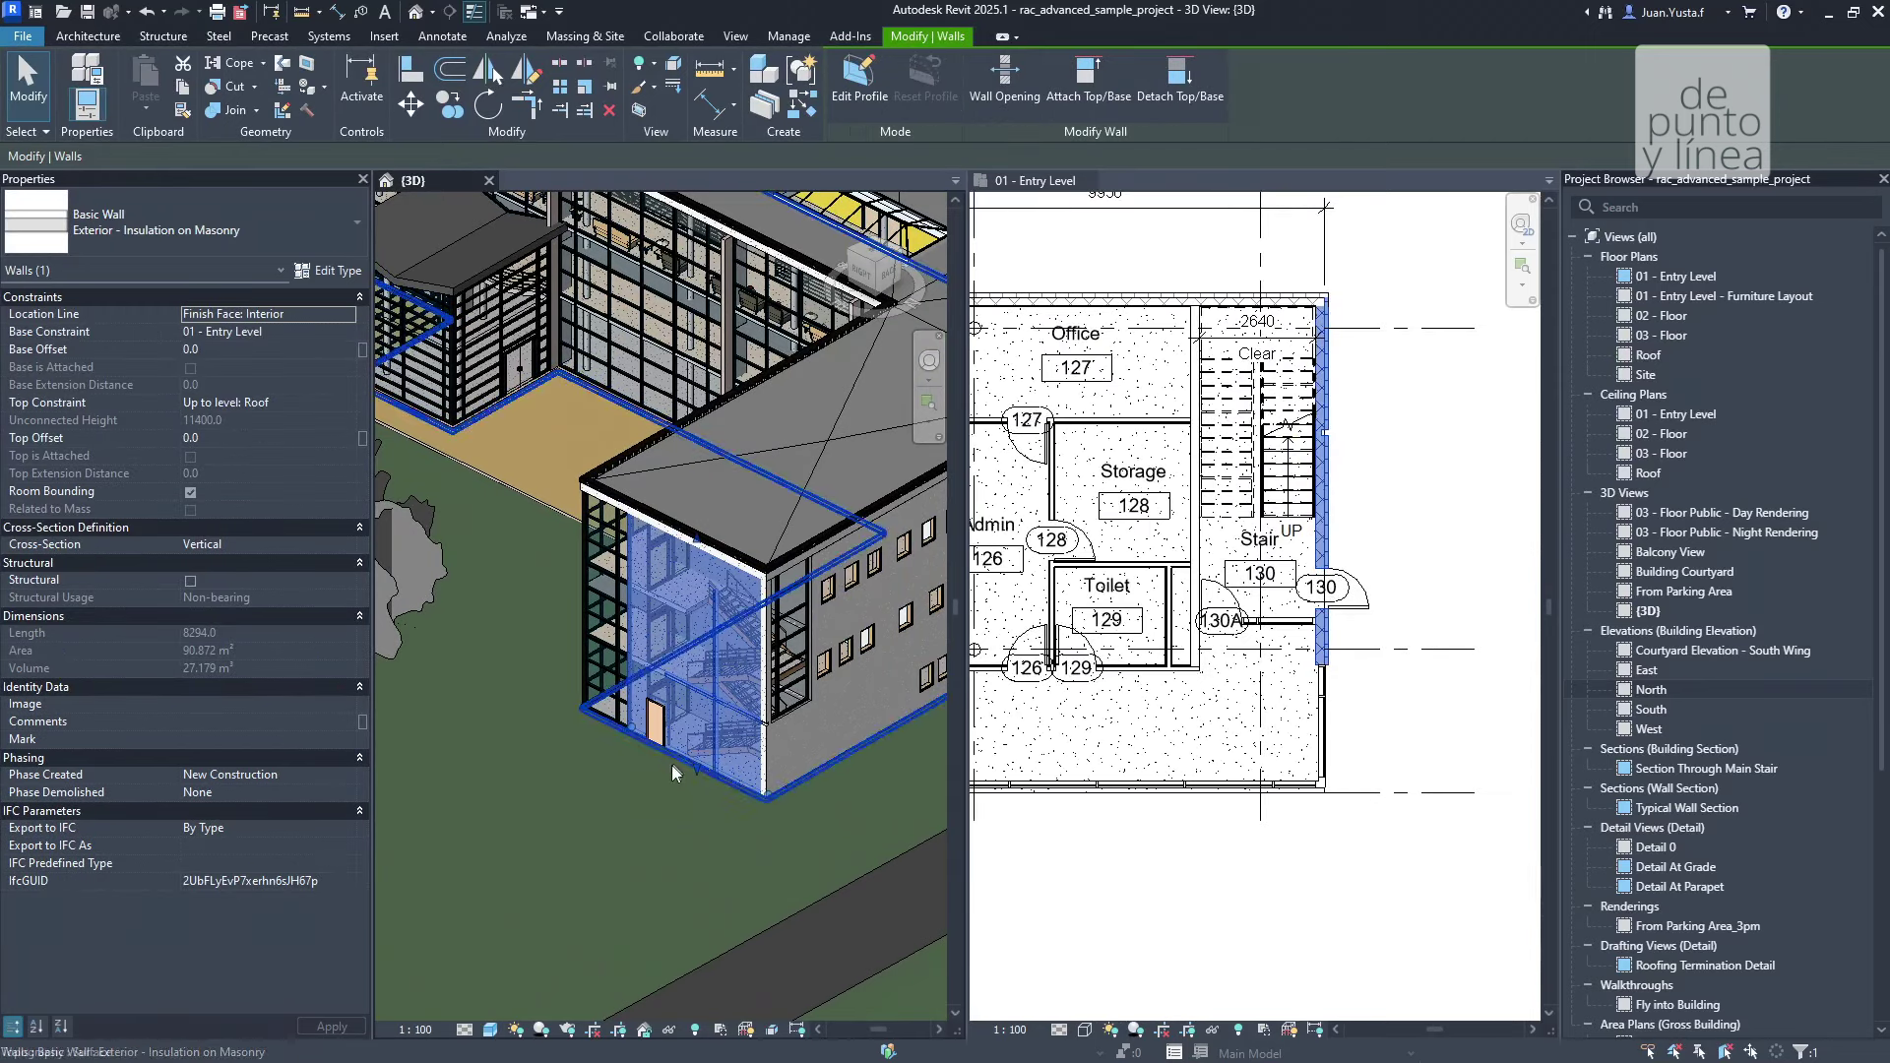
pyautogui.press('Escape')
pyautogui.scroll(3, 689, 748)
pyautogui.scroll(2, 678, 784)
pyautogui.click(678, 784)
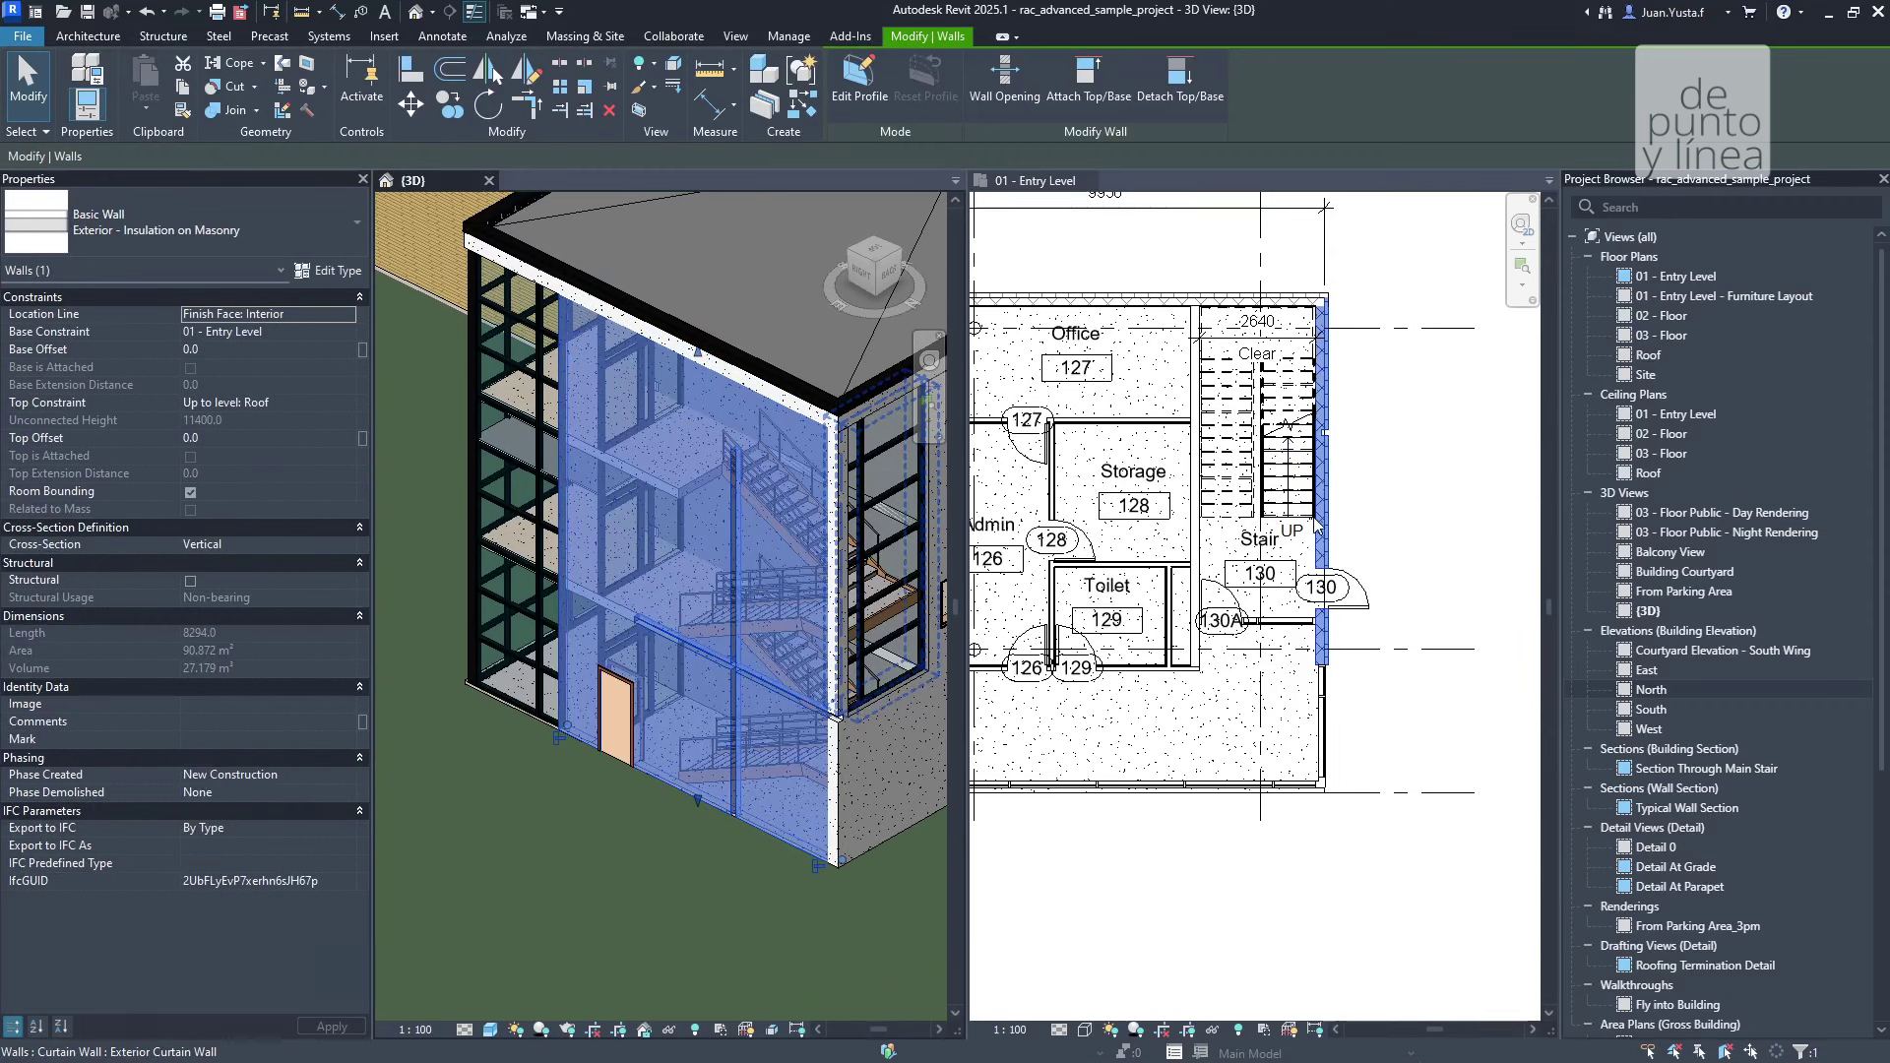
pyautogui.click(1357, 313)
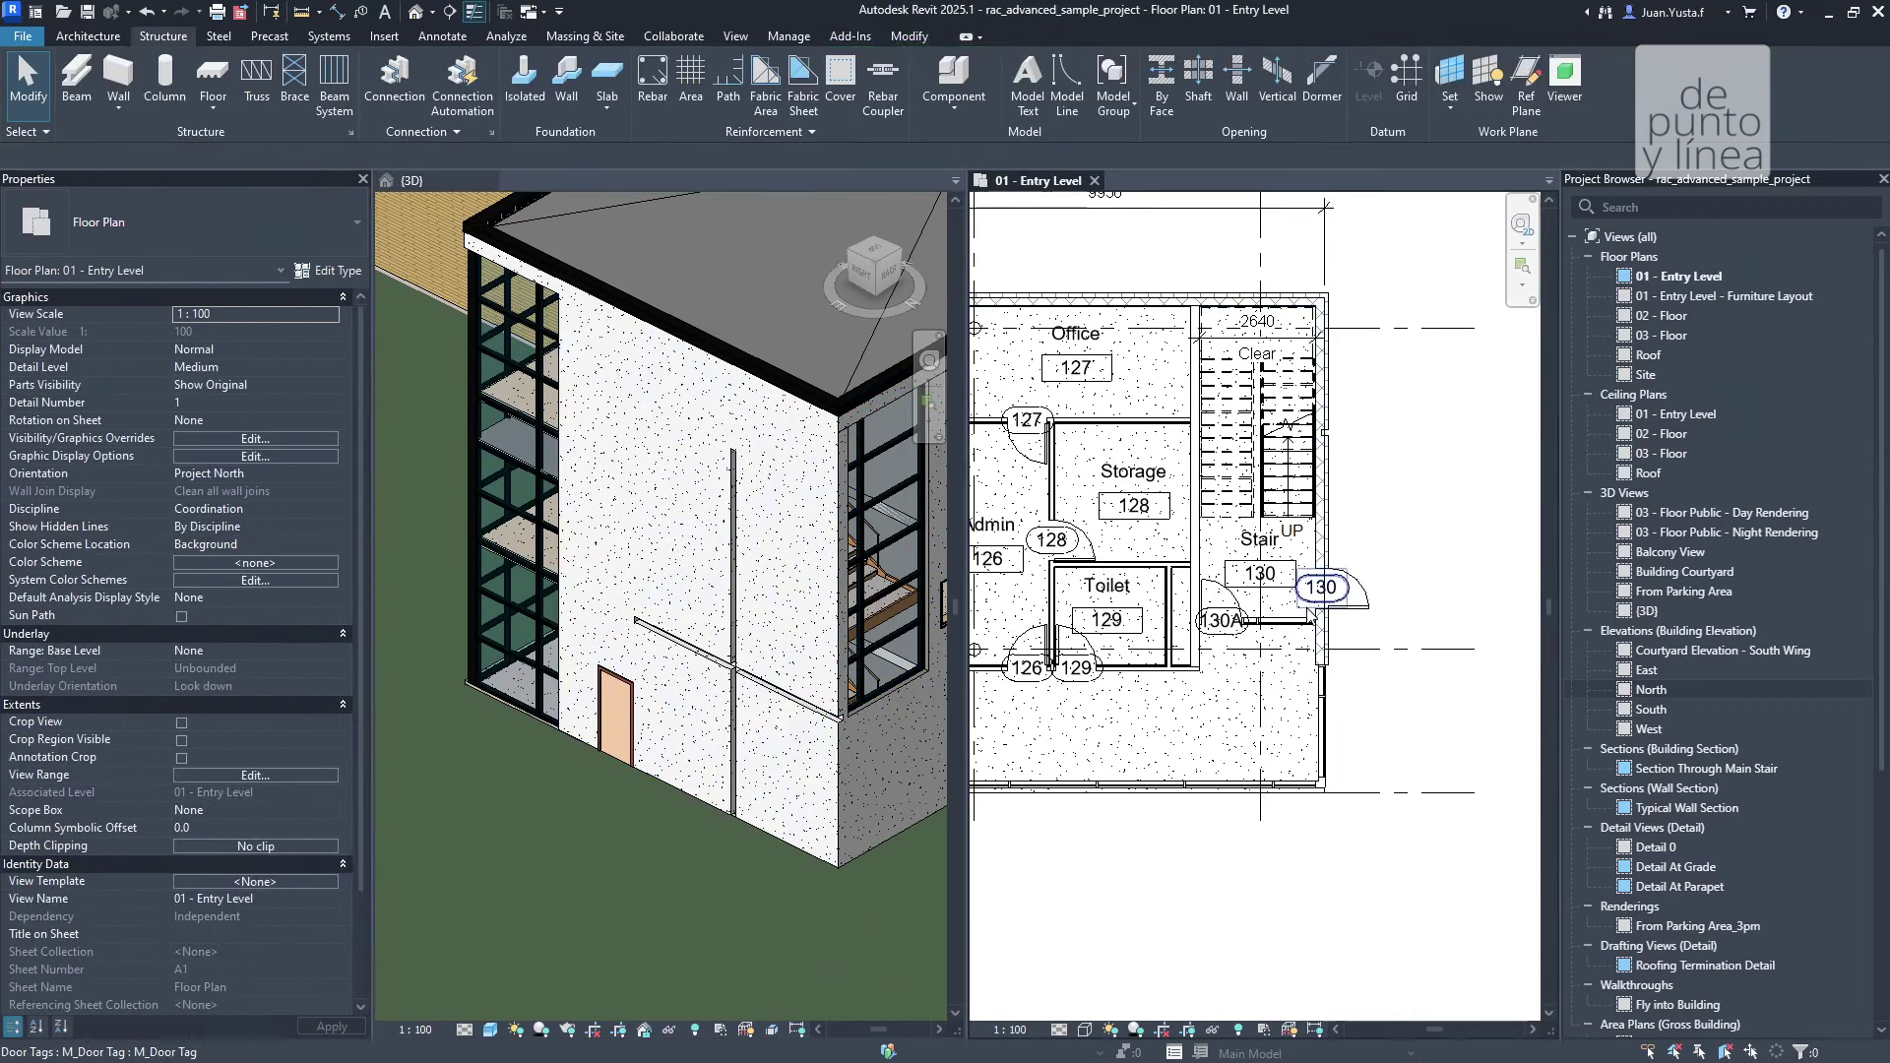
pyautogui.click(1337, 597)
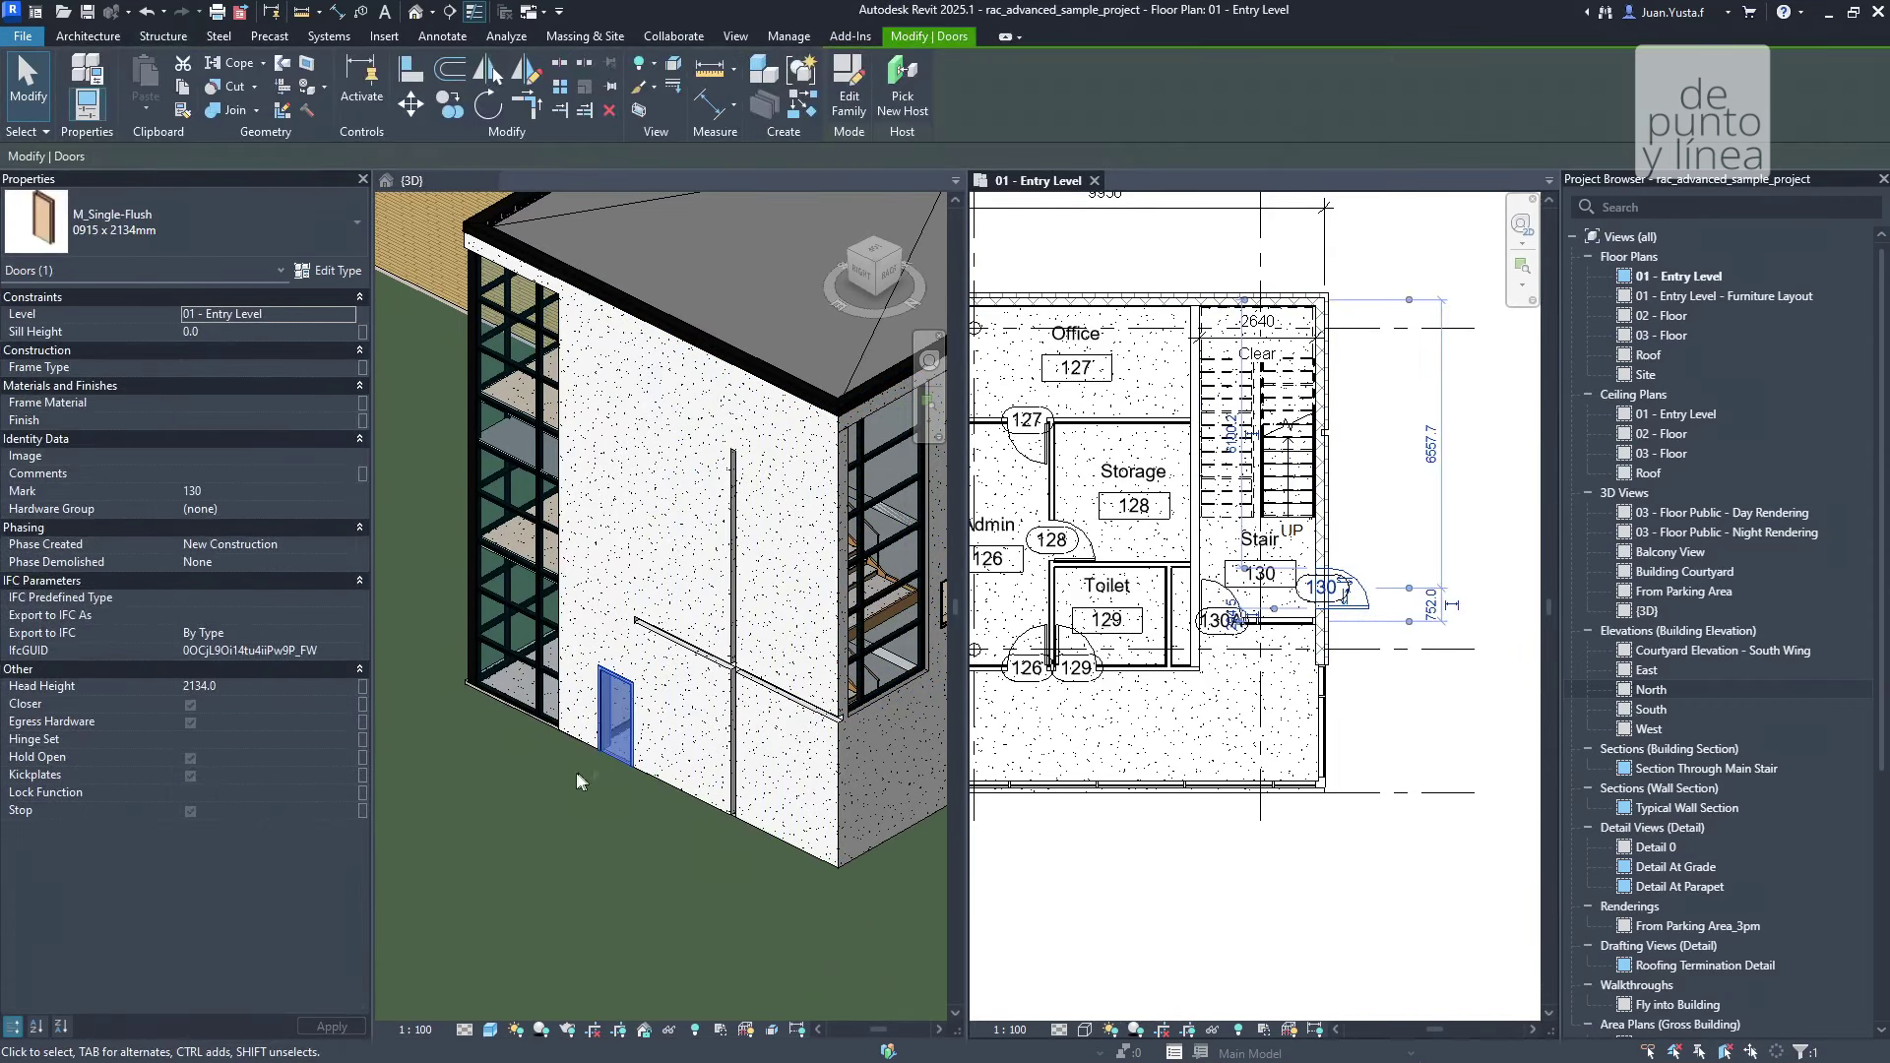
# Drag door 130 along the stair-tower wall in the 3D view until its offset reads 342.5
pyautogui.scroll(3, 648, 817)
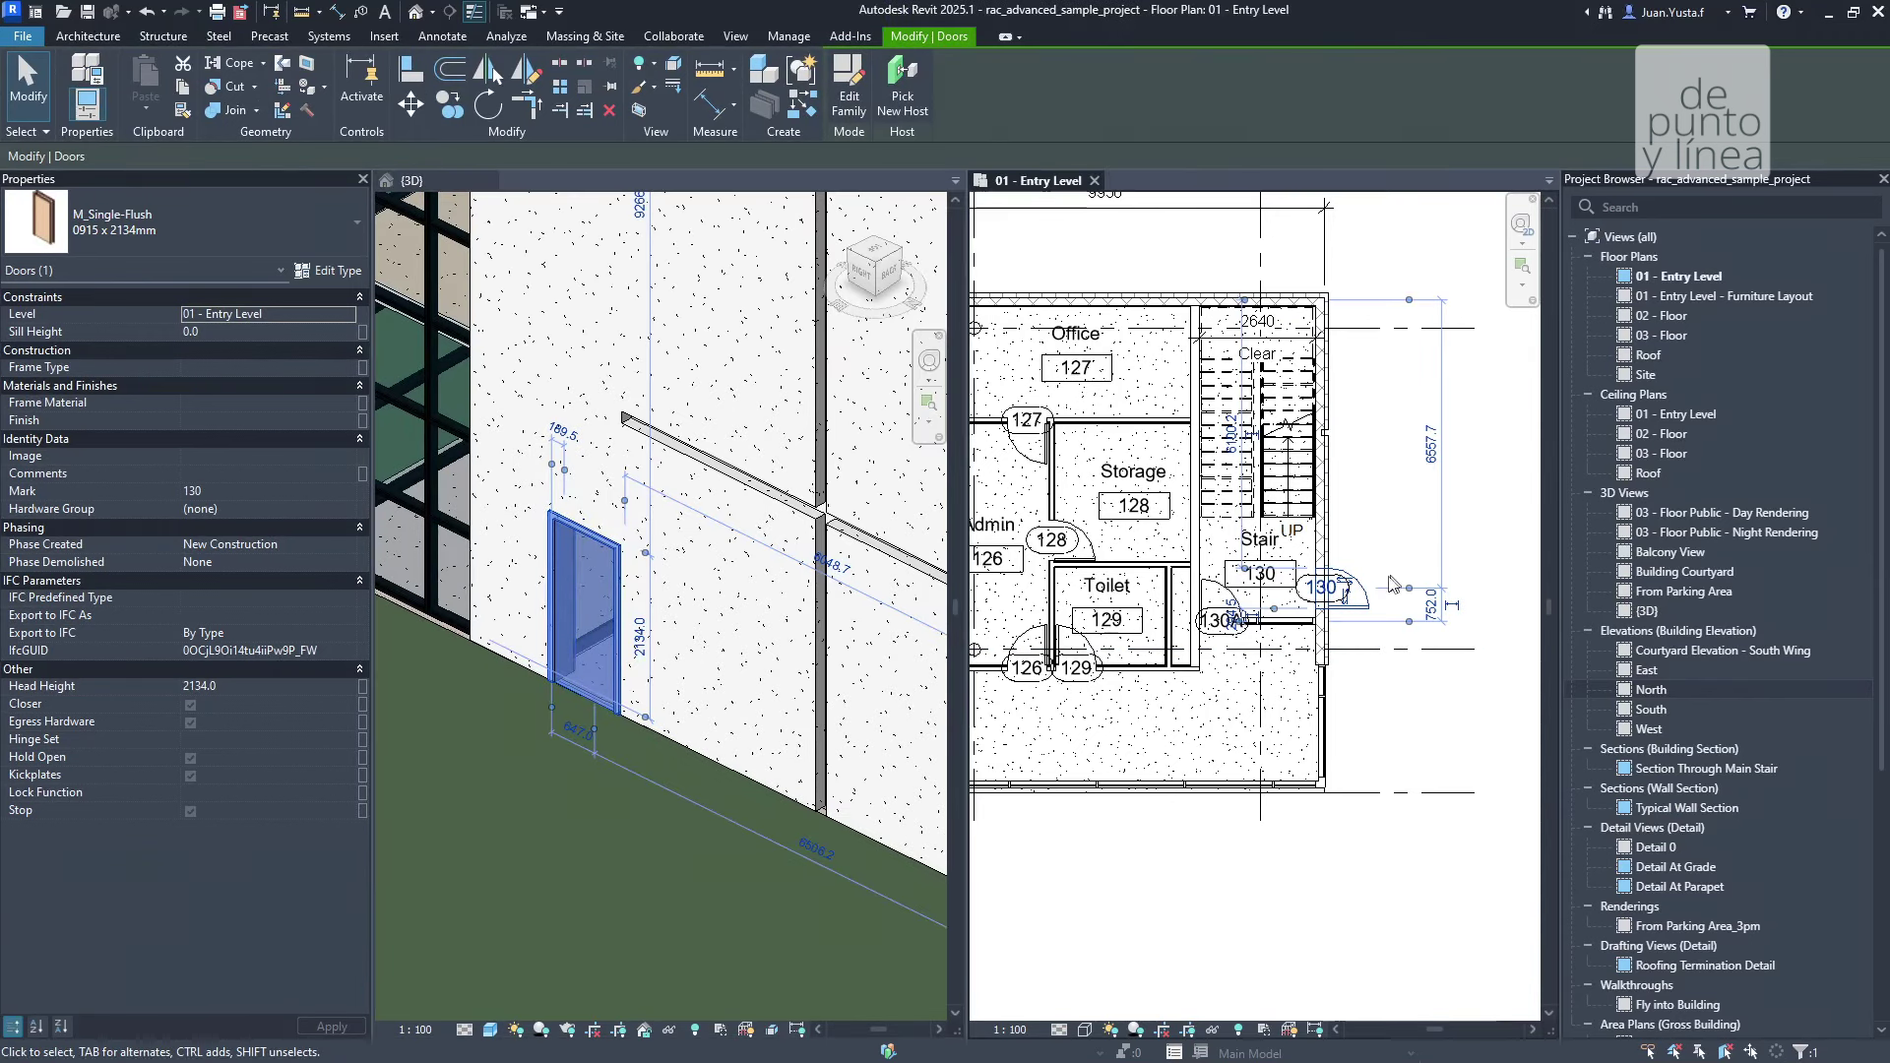
pyautogui.scroll(3, 1339, 596)
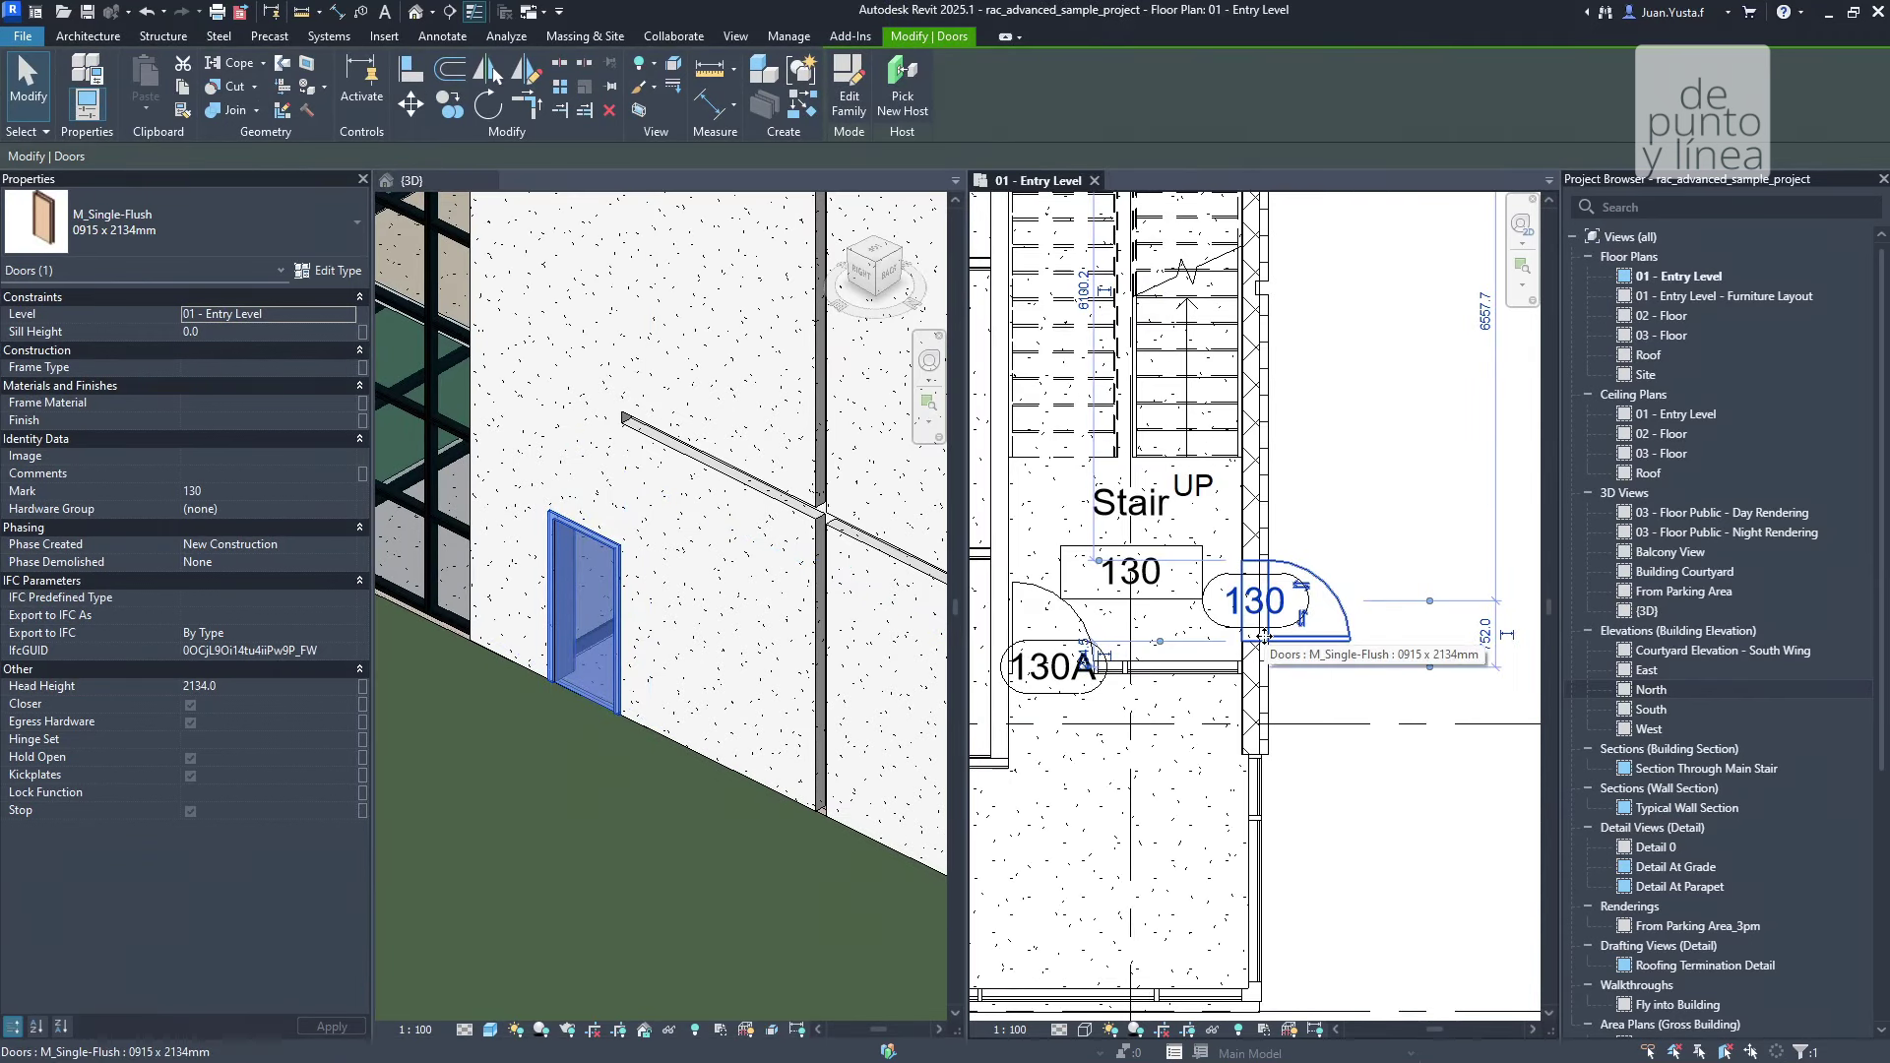
pyautogui.click(567, 699)
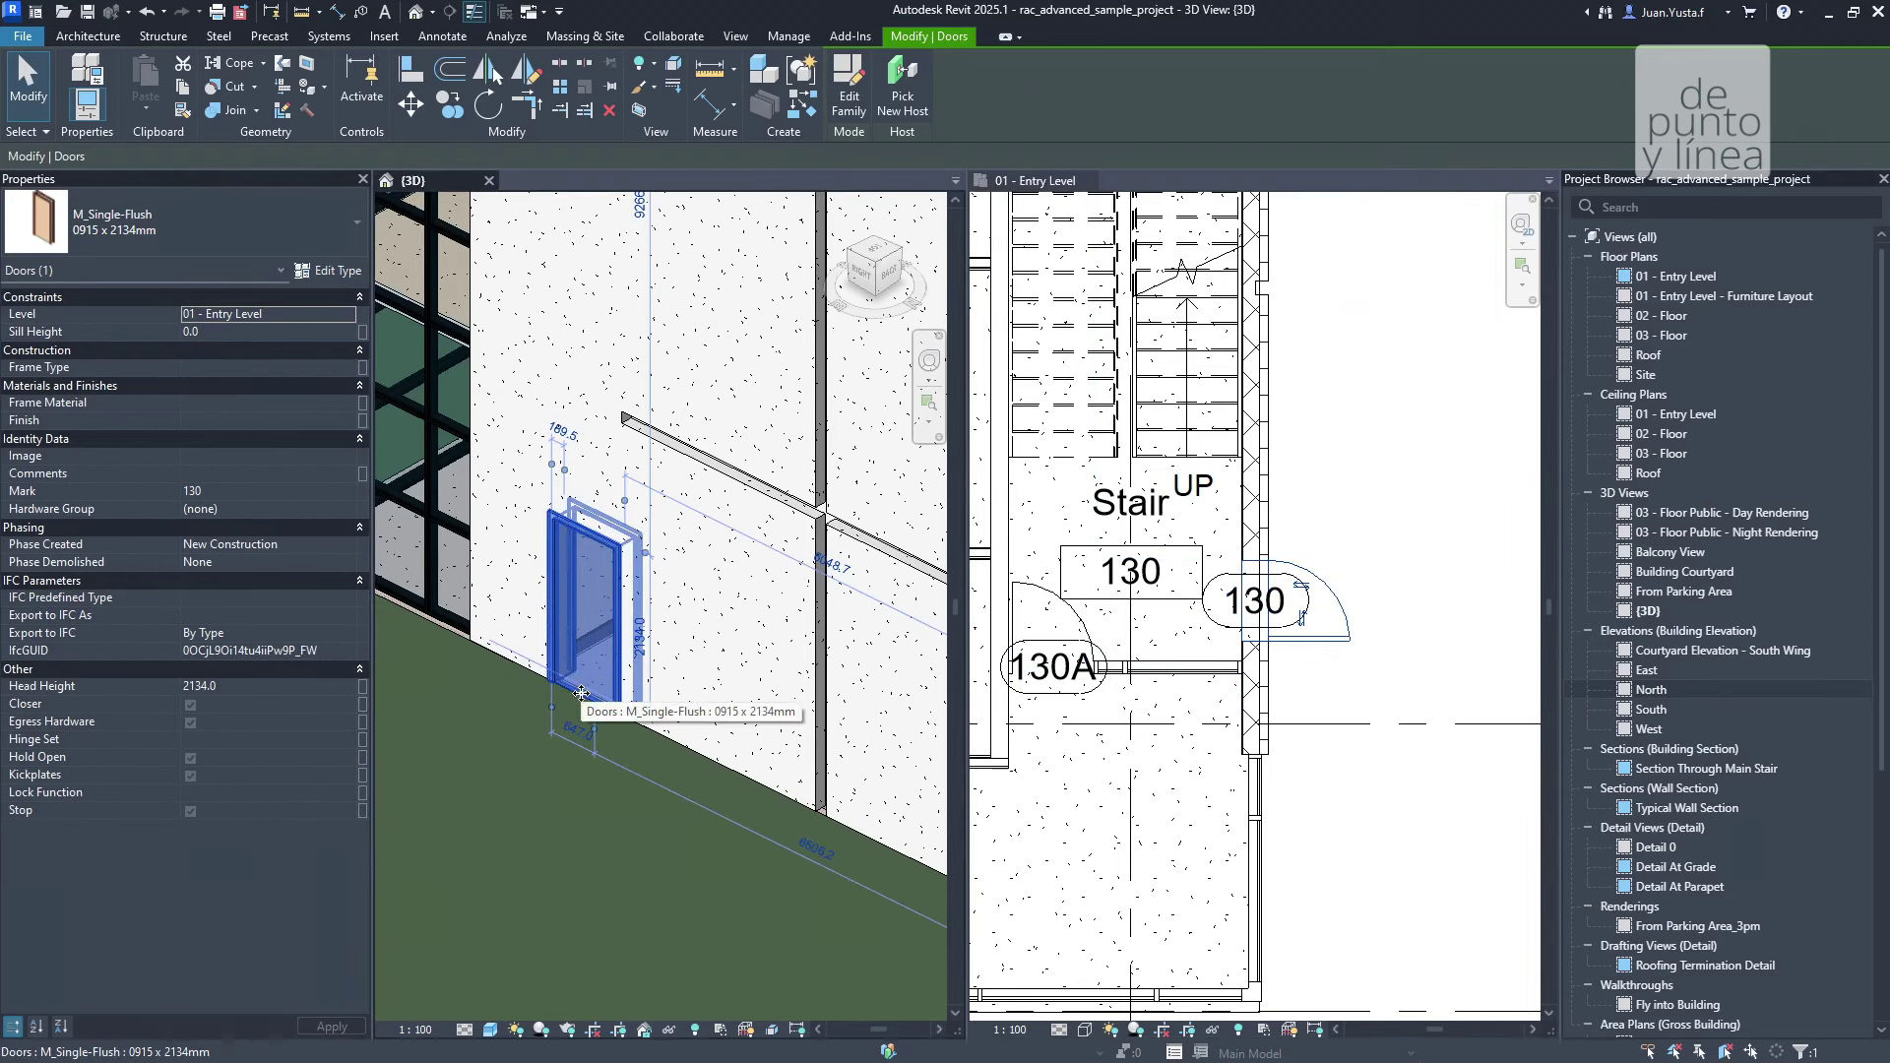
pyautogui.moveTo(579, 692); pyautogui.dragTo(616, 710)
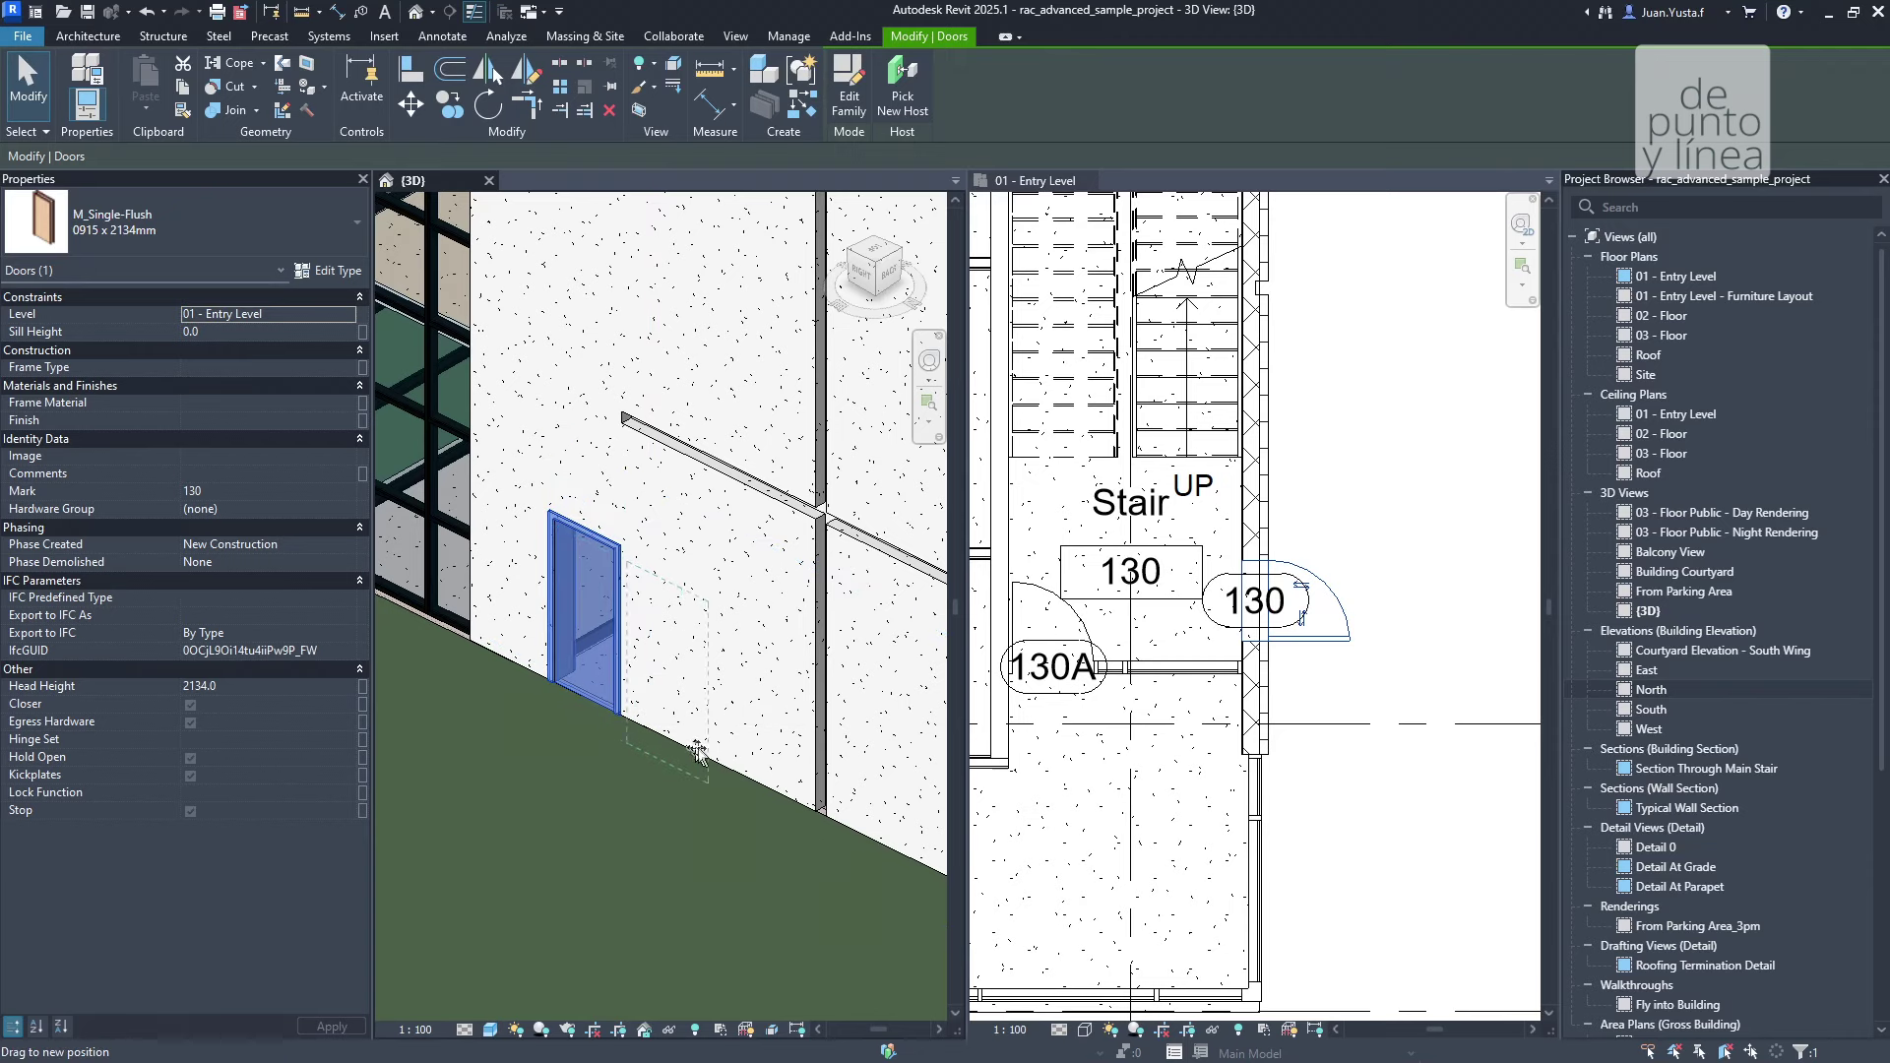
pyautogui.moveTo(709, 758); pyautogui.dragTo(488, 650)
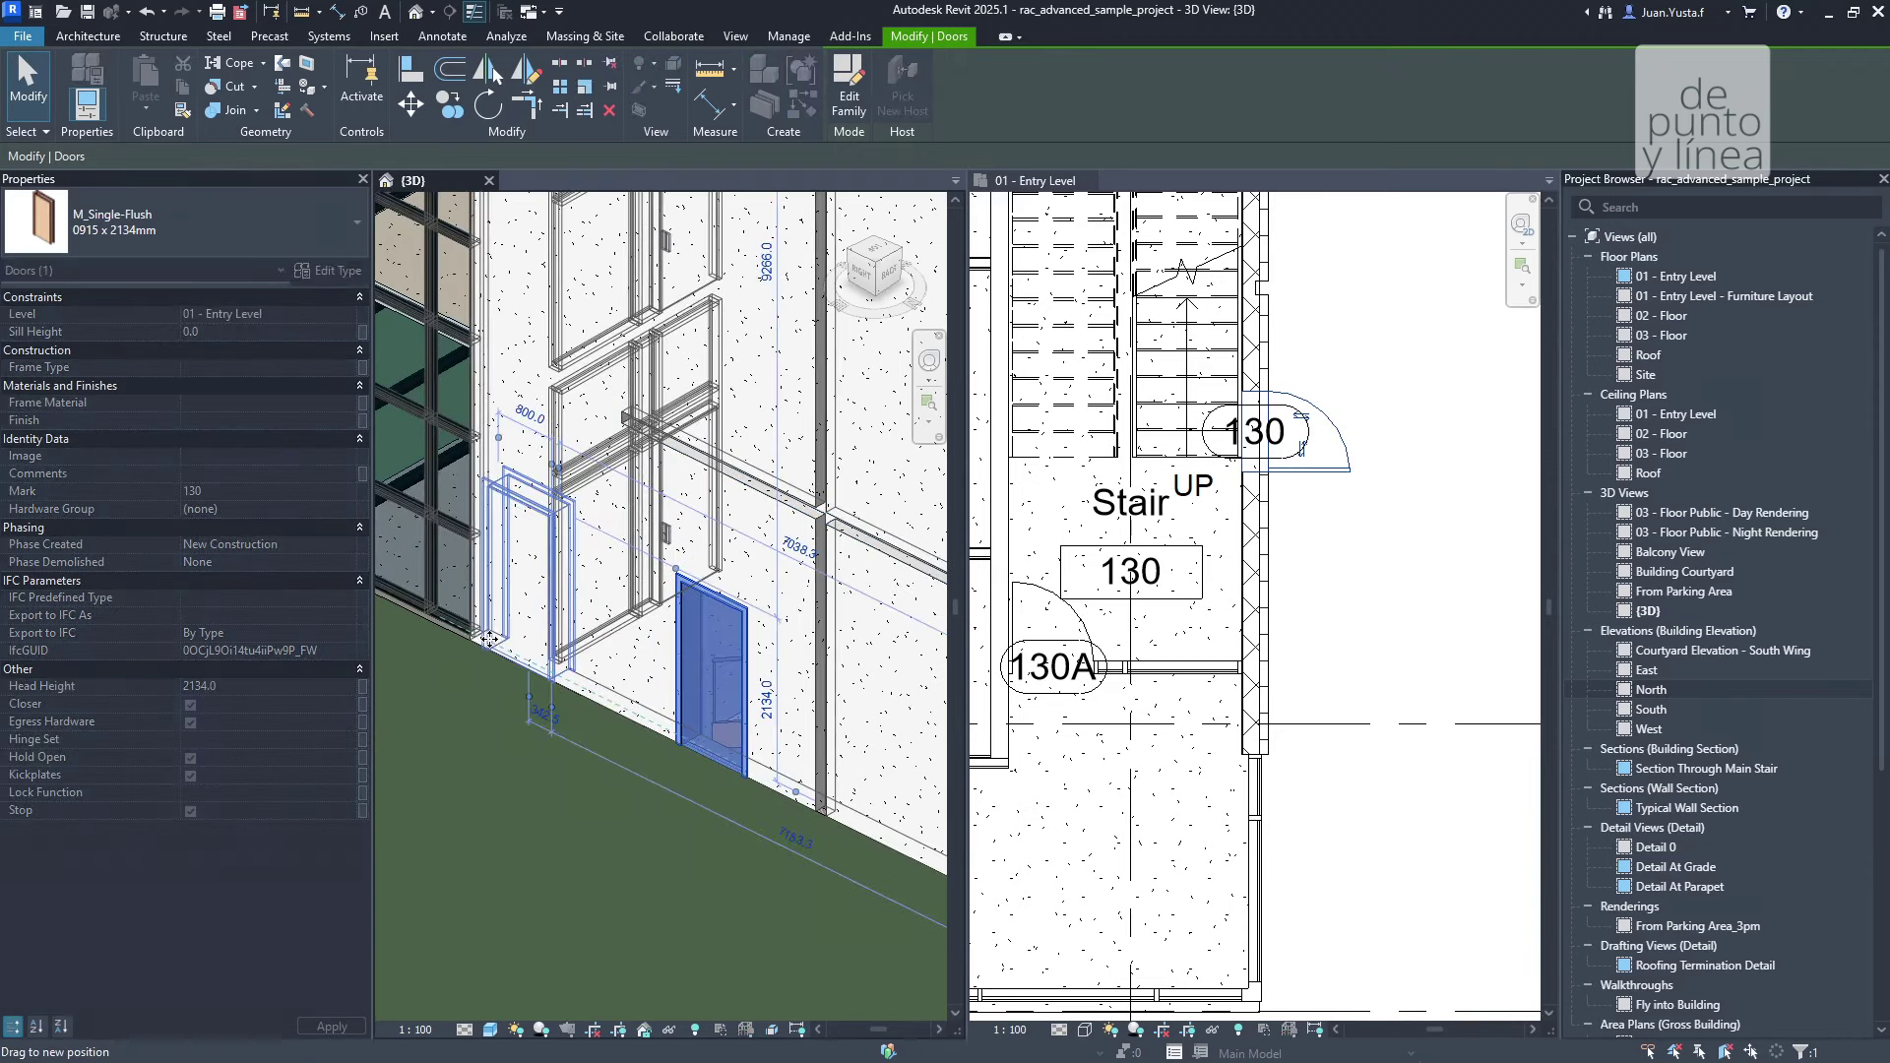
pyautogui.moveTo(513, 687)
pyautogui.mouseDown()
pyautogui.moveTo(691, 750)
pyautogui.moveTo(463, 586)
pyautogui.mouseUp()
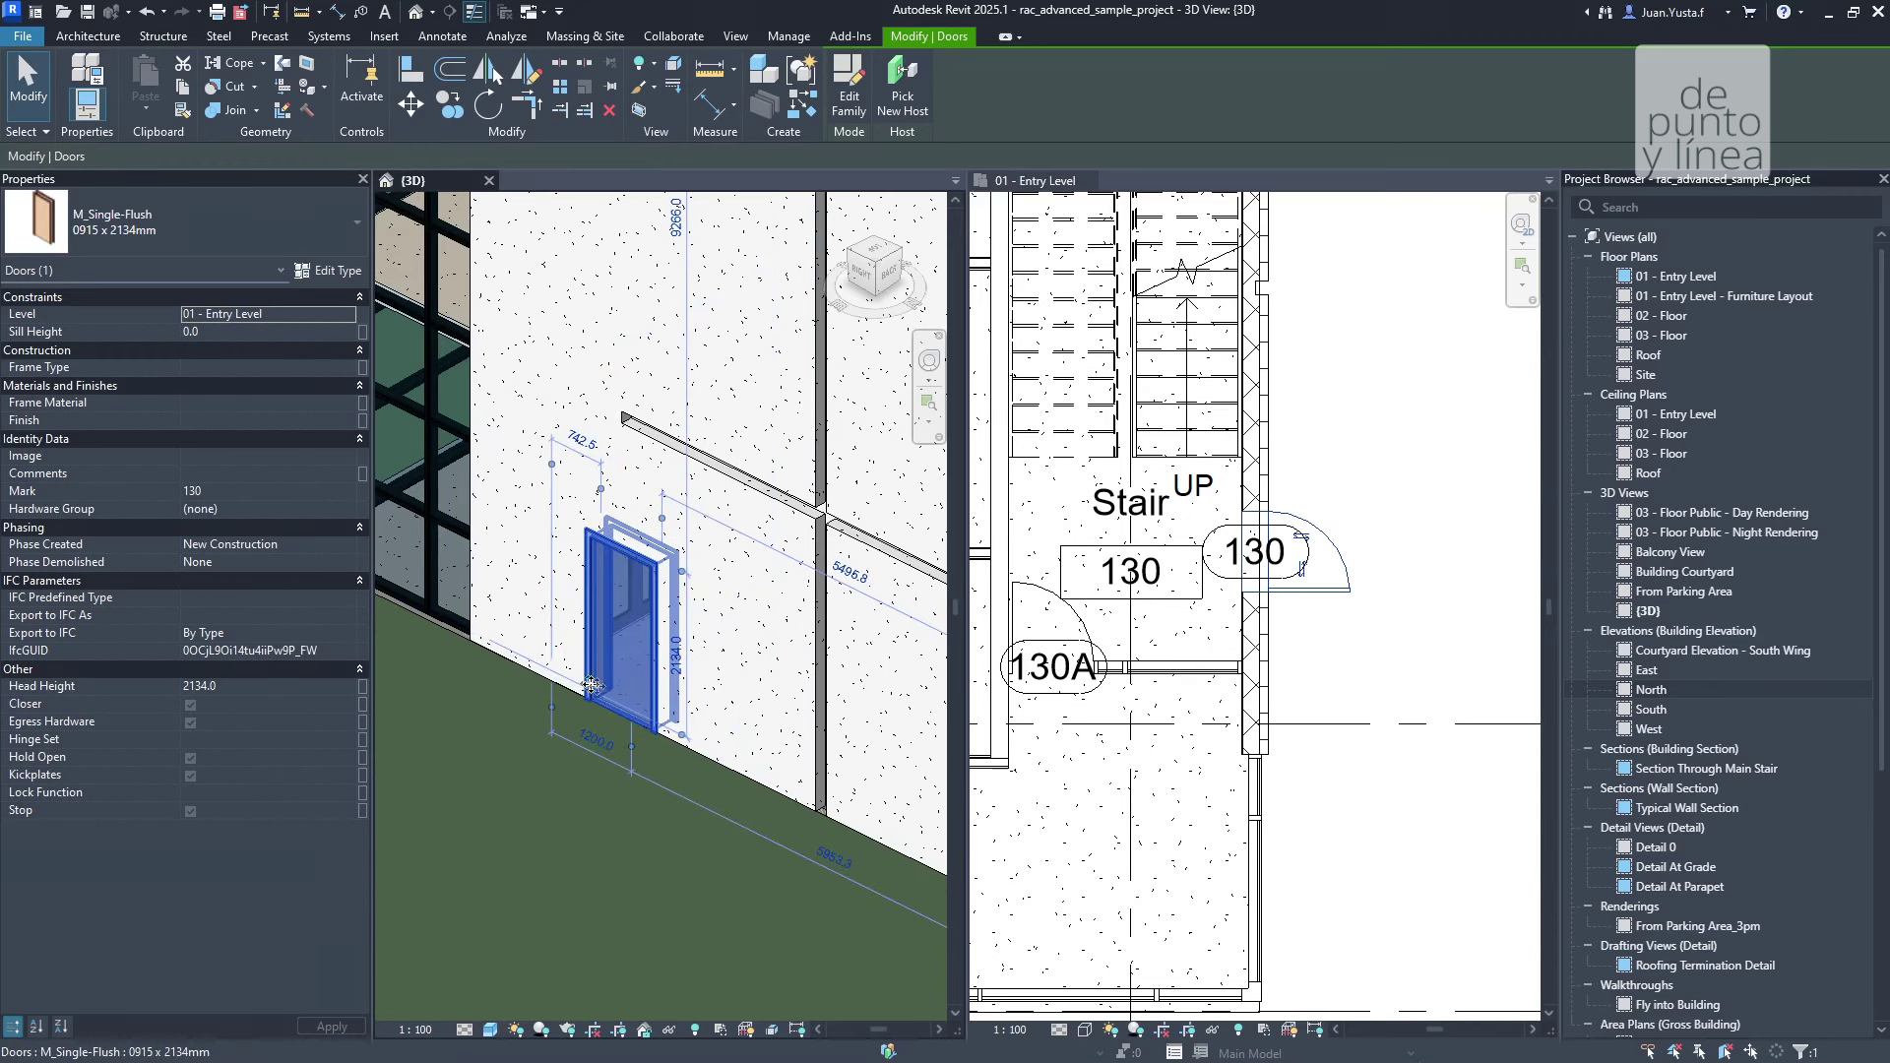
pyautogui.moveTo(600, 689)
pyautogui.mouseDown()
pyautogui.moveTo(699, 723)
pyautogui.moveTo(548, 618)
pyautogui.mouseUp()
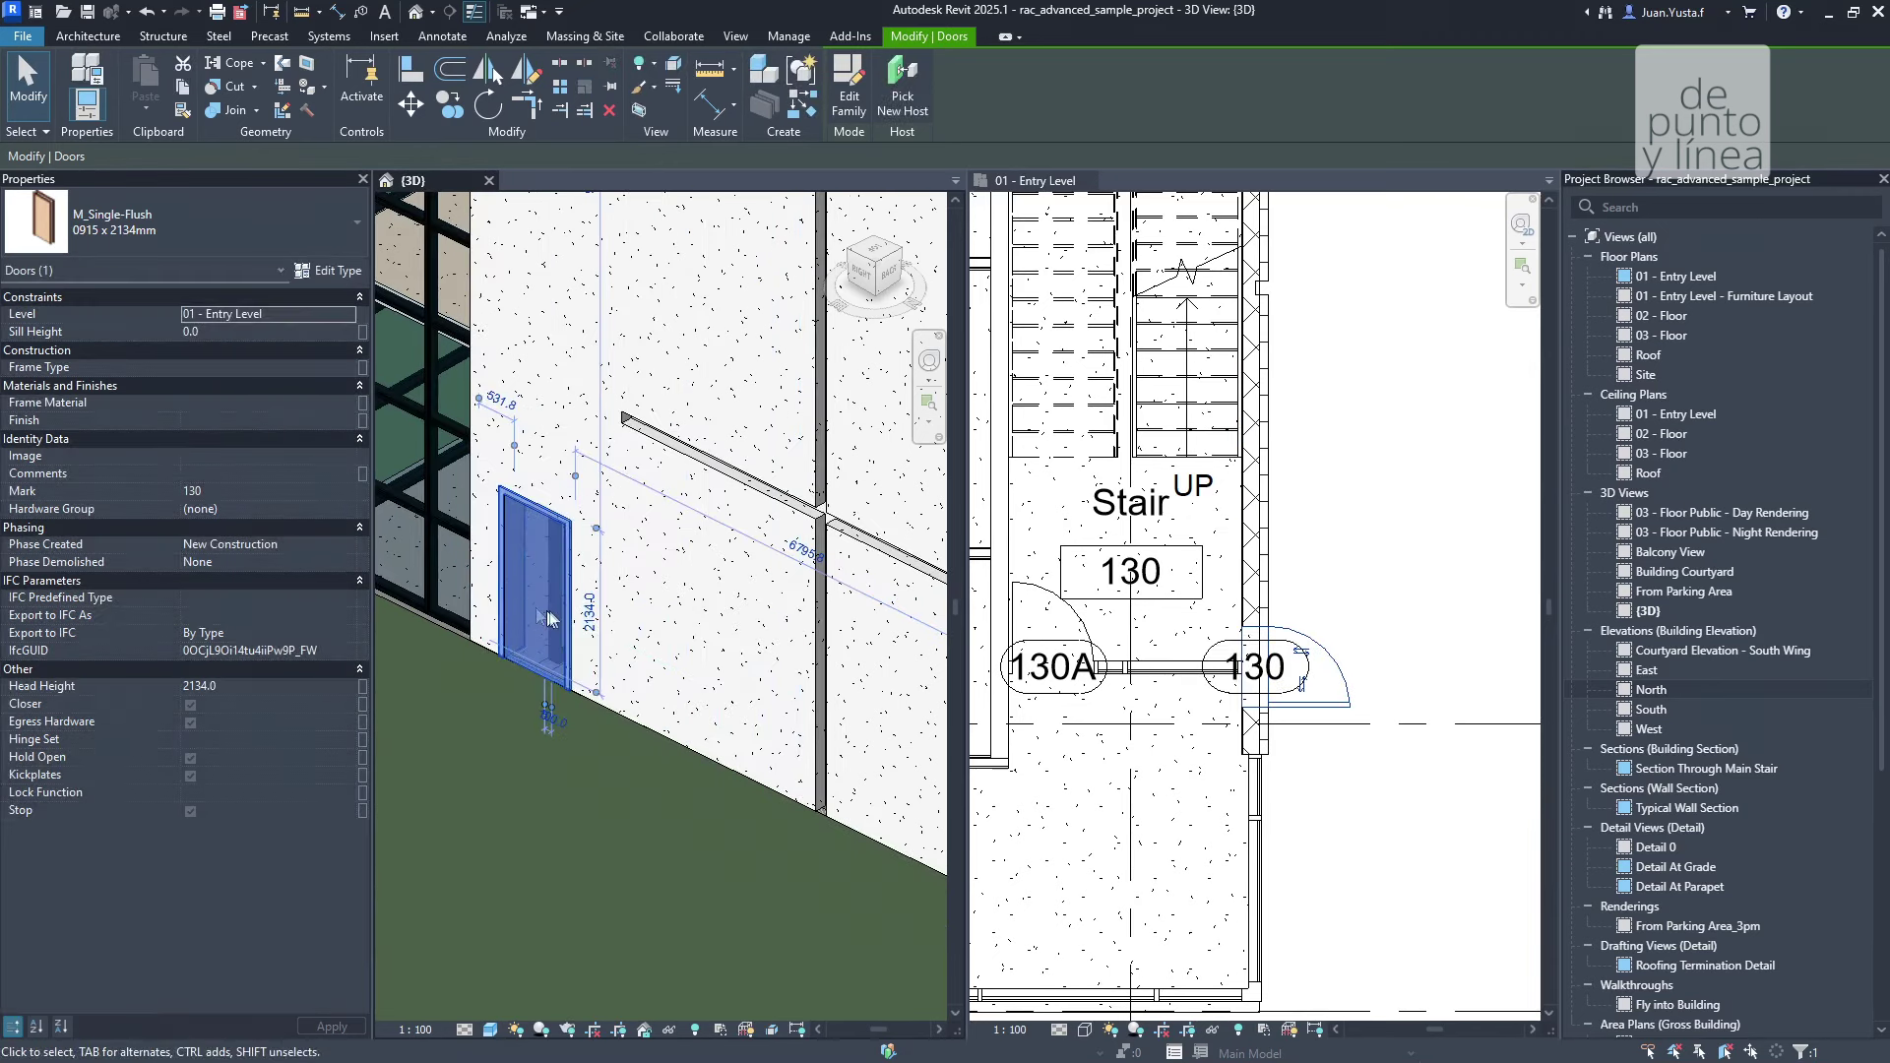
pyautogui.moveTo(548, 618)
pyautogui.mouseDown()
pyautogui.moveTo(738, 597)
pyautogui.moveTo(556, 516)
pyautogui.mouseUp()
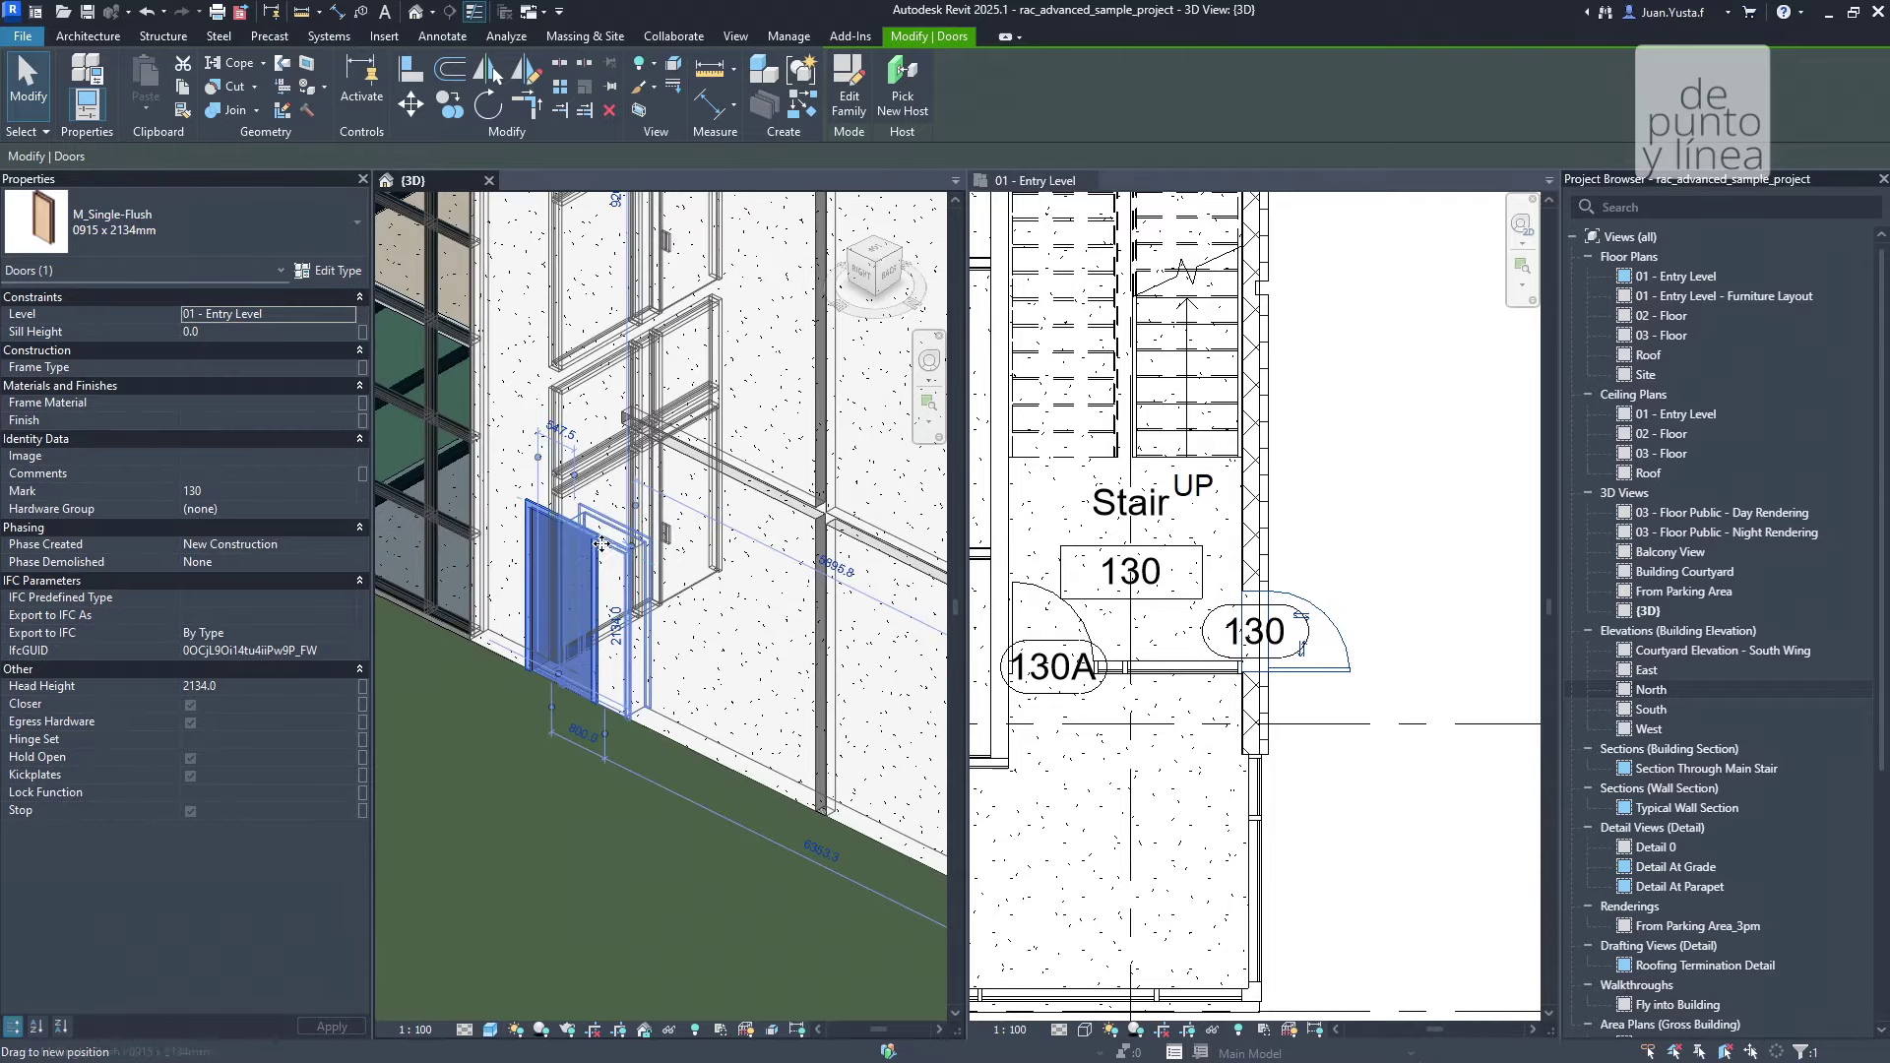
pyautogui.moveTo(603, 548); pyautogui.dragTo(635, 565)
# Pan and zoom the Entry Level plan to check door 130's new position
pyautogui.scroll(-3, 1158, 540)
pyautogui.scroll(4, 1157, 540)
pyautogui.scroll(-3, 1158, 540)
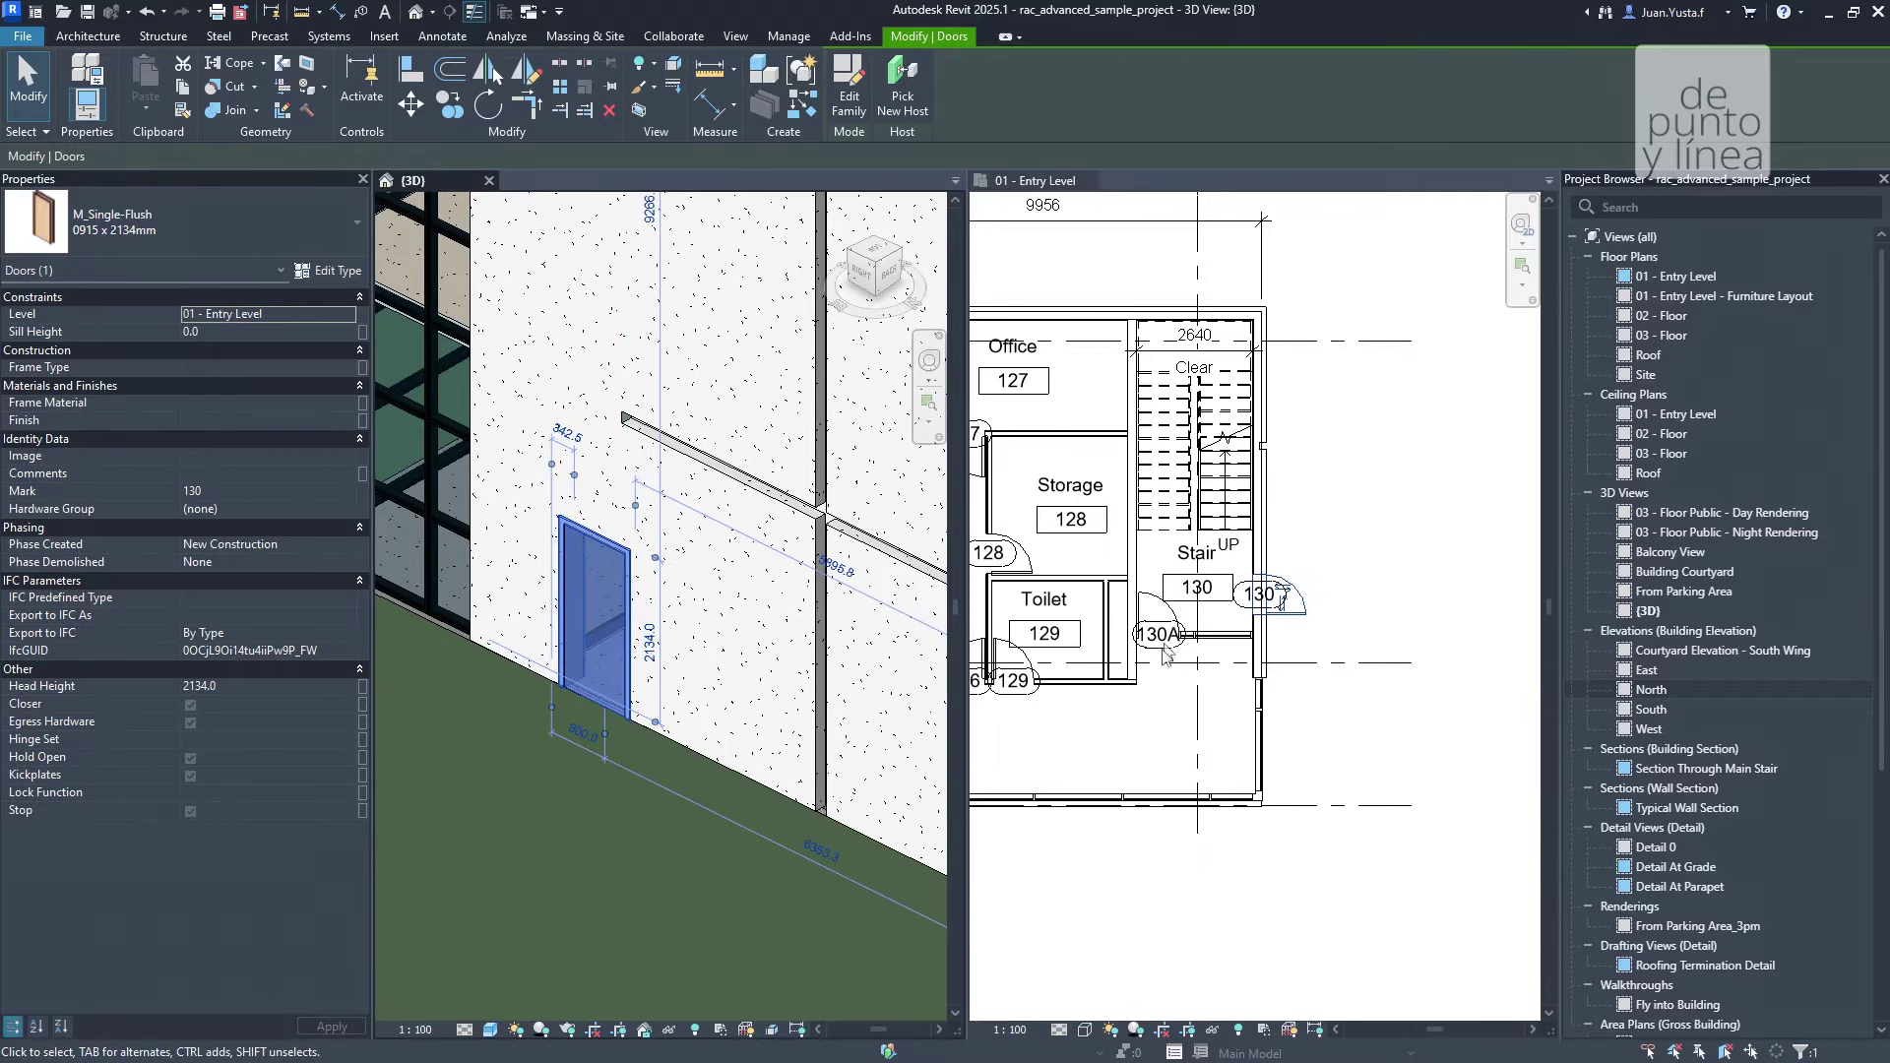
pyautogui.scroll(-2, 1093, 492)
pyautogui.scroll(-1, 1087, 481)
pyautogui.scroll(3, 1086, 480)
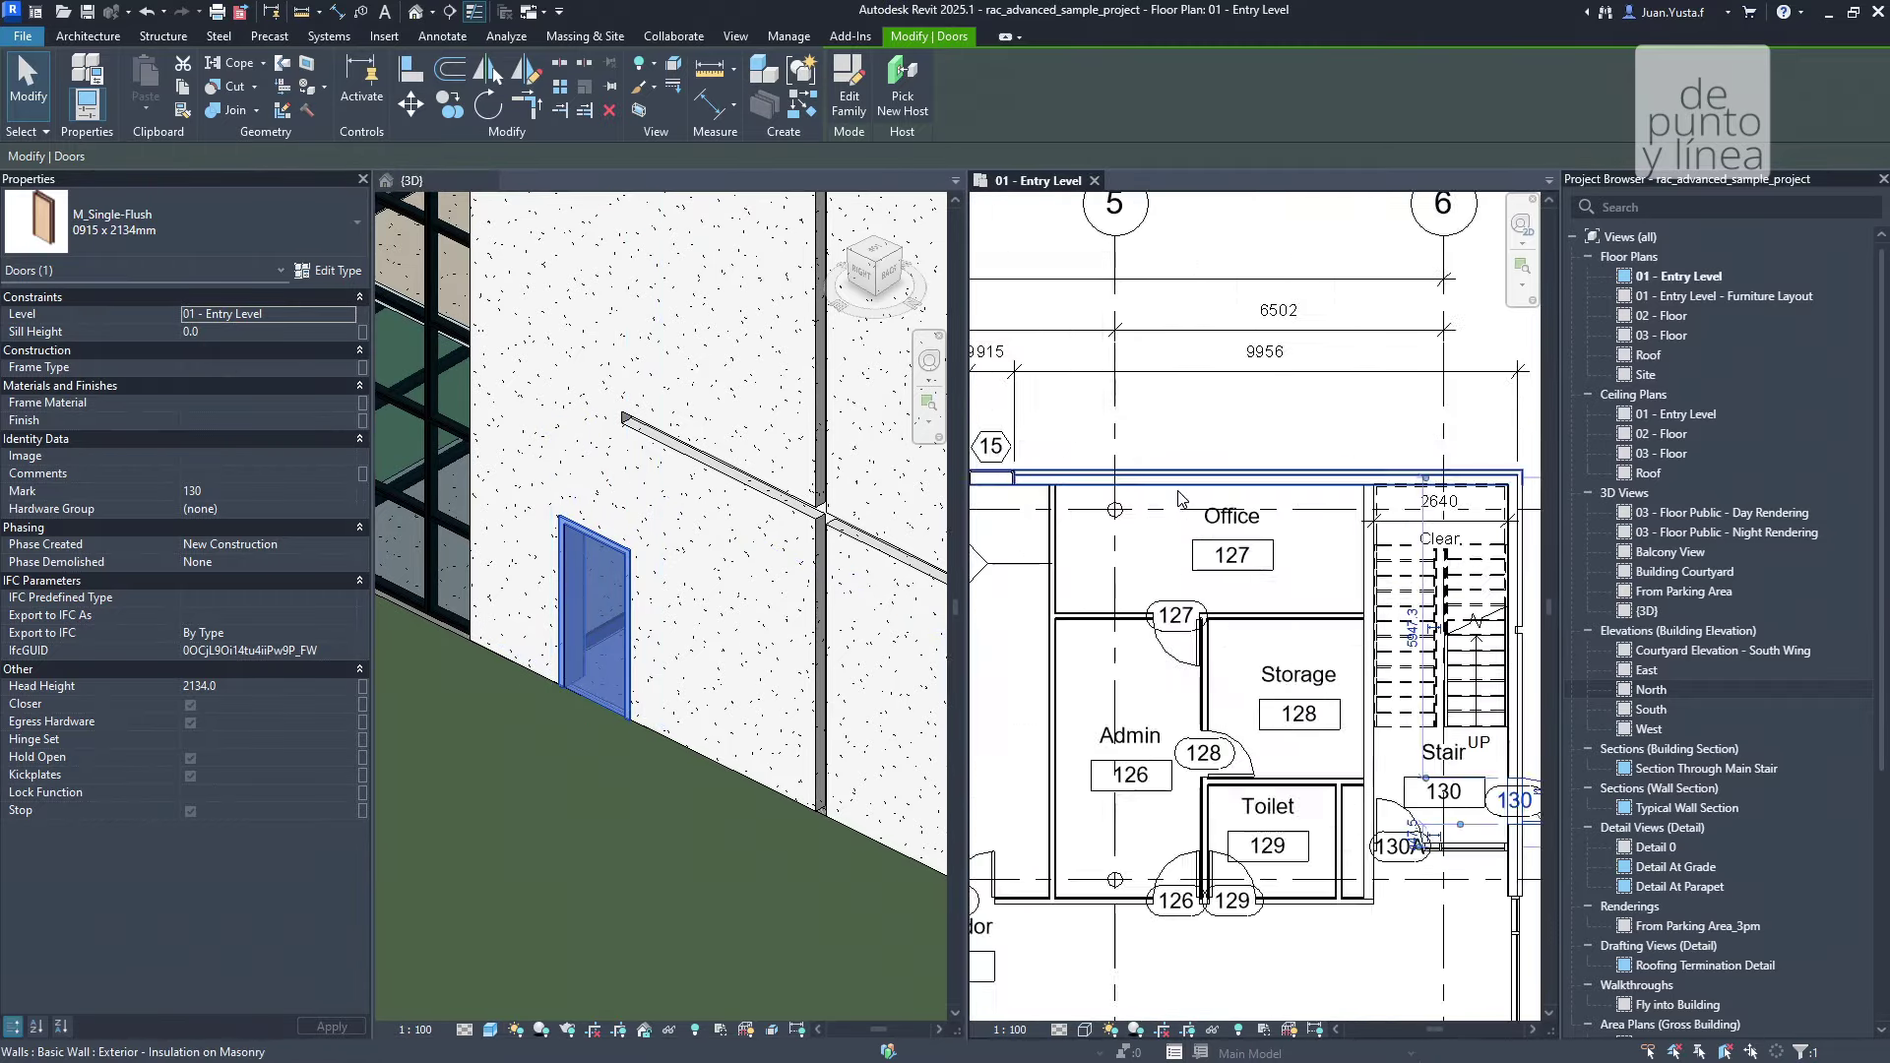
pyautogui.moveTo(1181, 498); pyautogui.dragTo(1181, 419, button='middle')
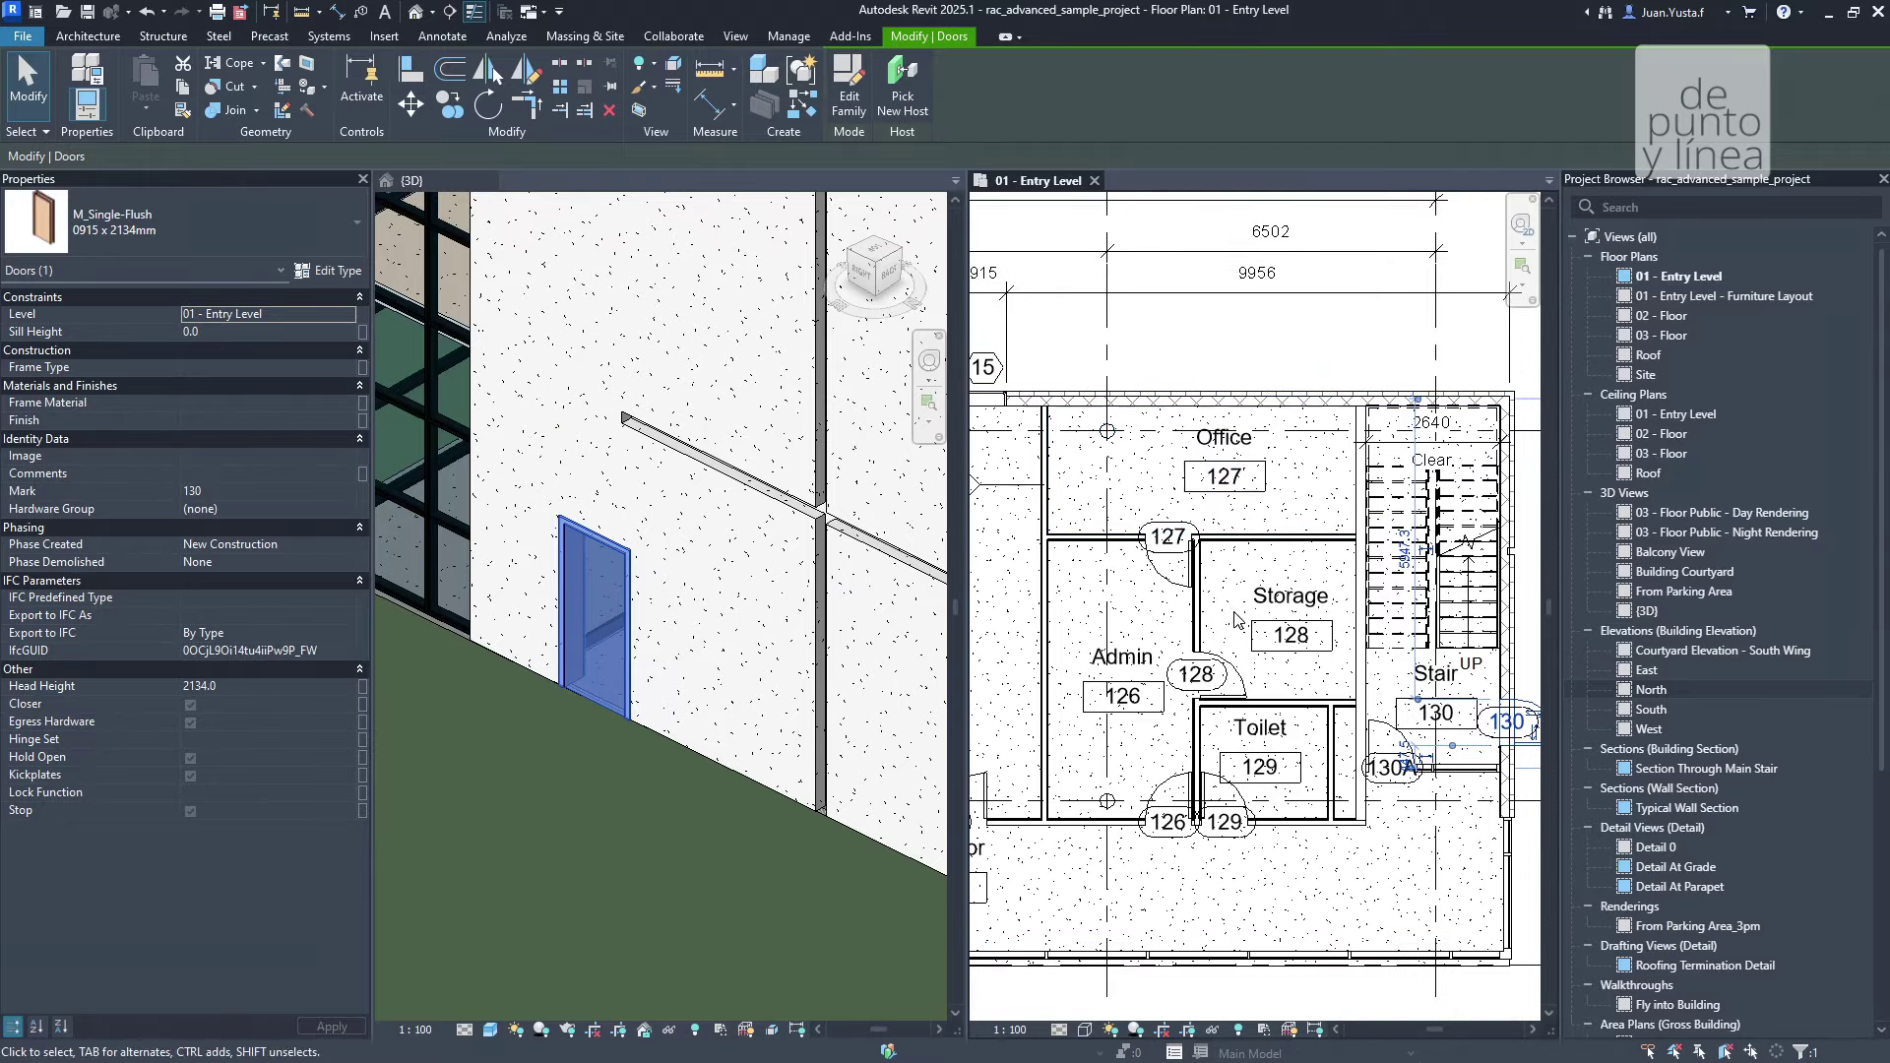
pyautogui.click(595, 557)
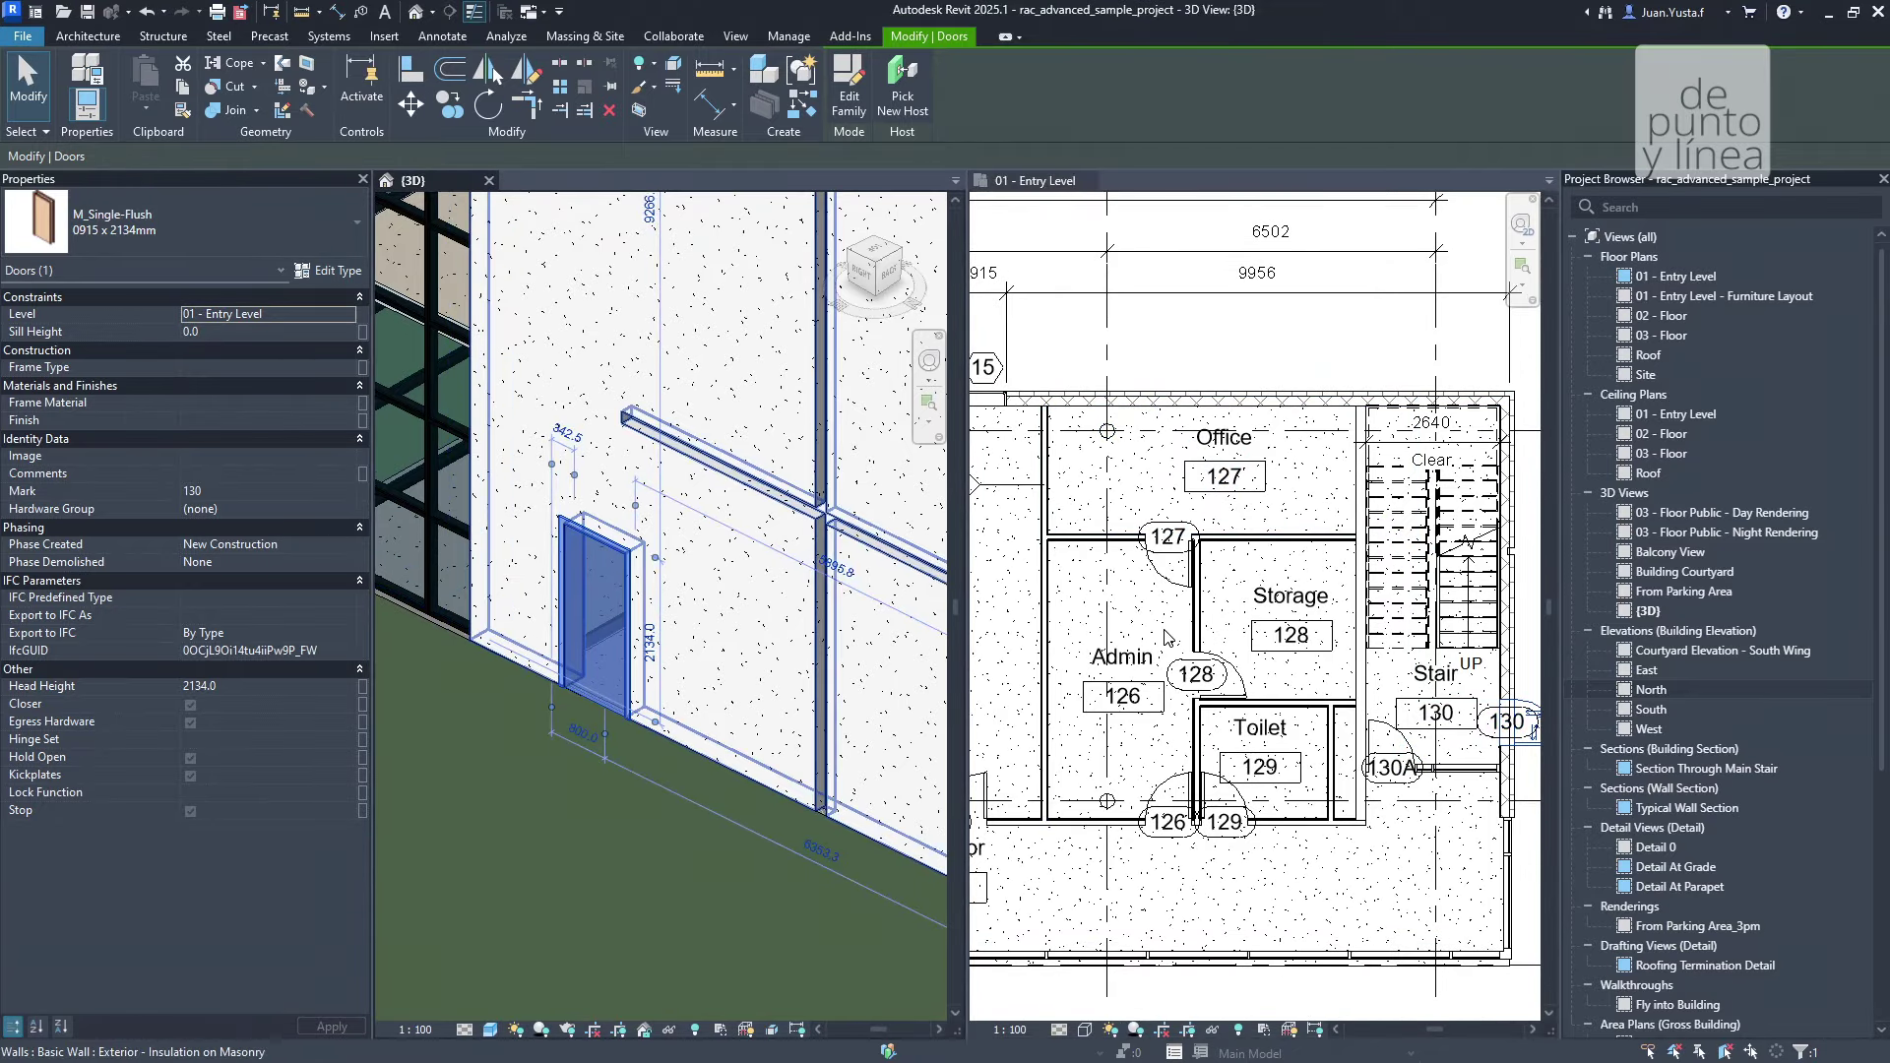
pyautogui.click(1290, 679)
pyautogui.scroll(5, 1290, 679)
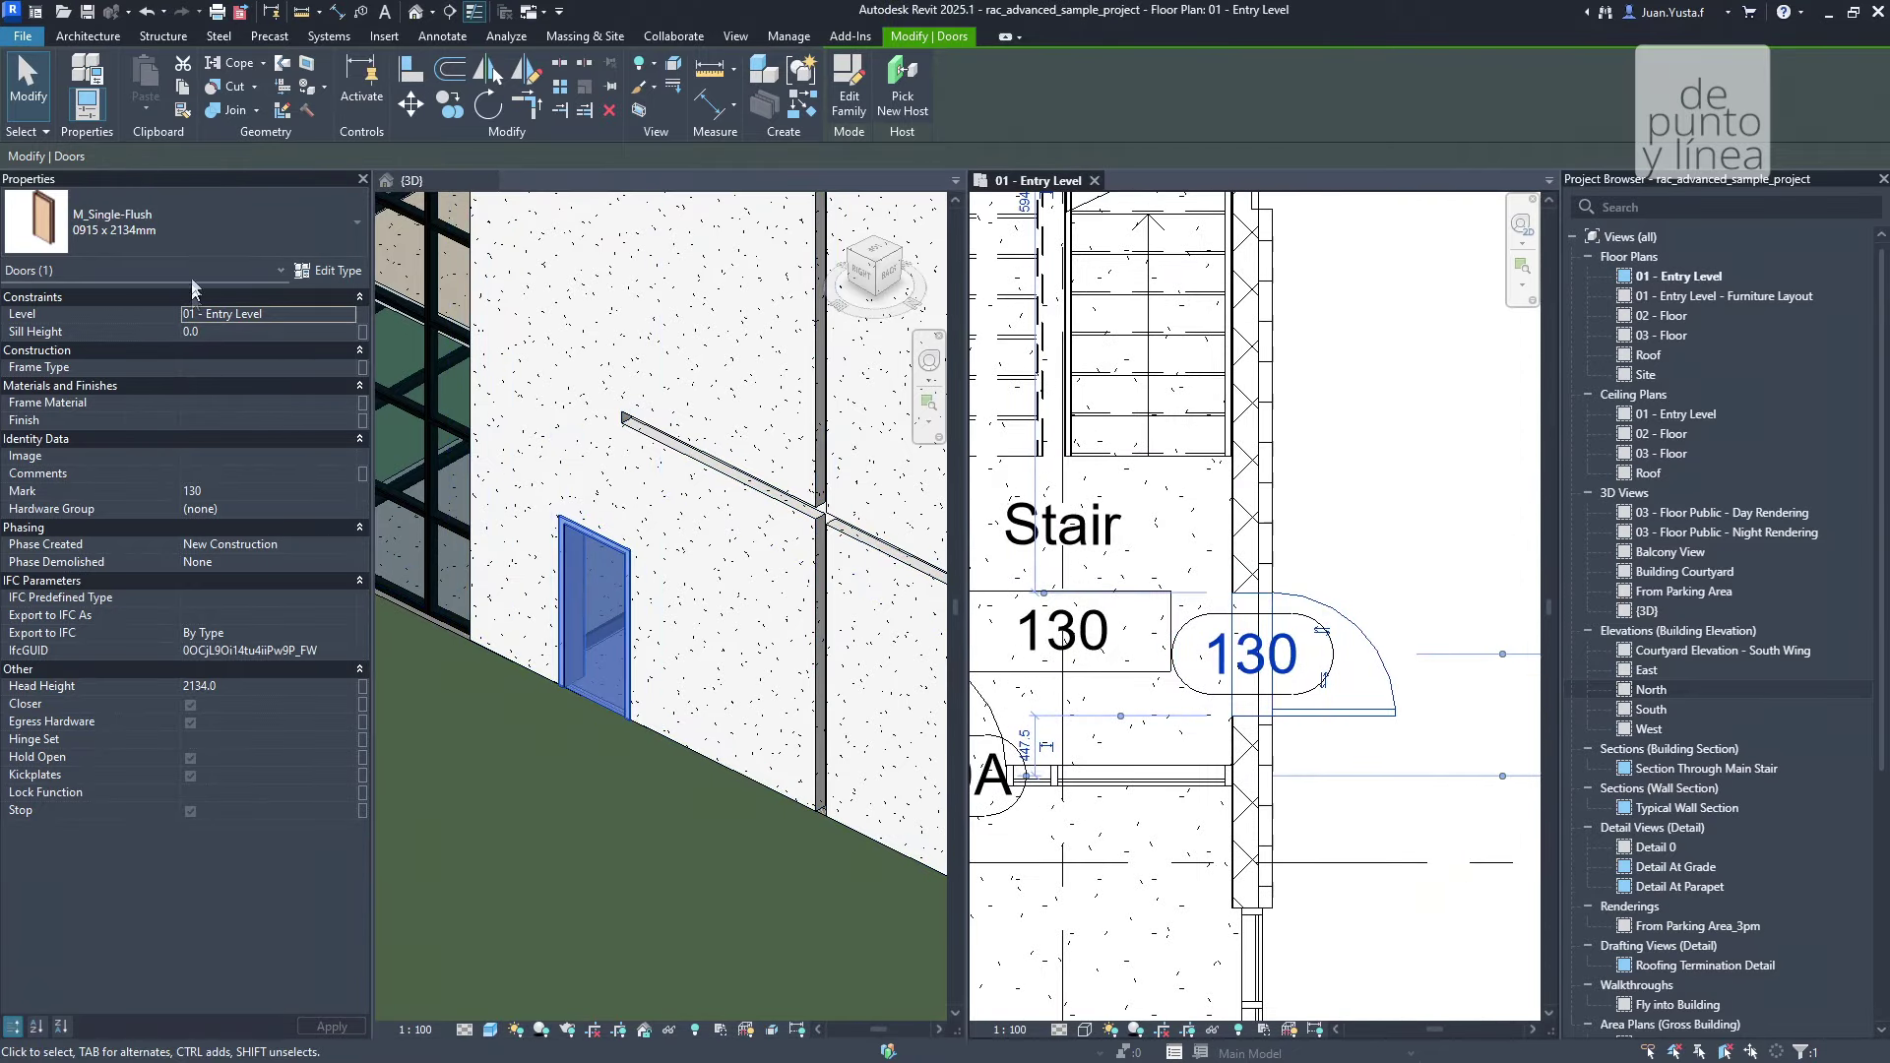
pyautogui.click(159, 233)
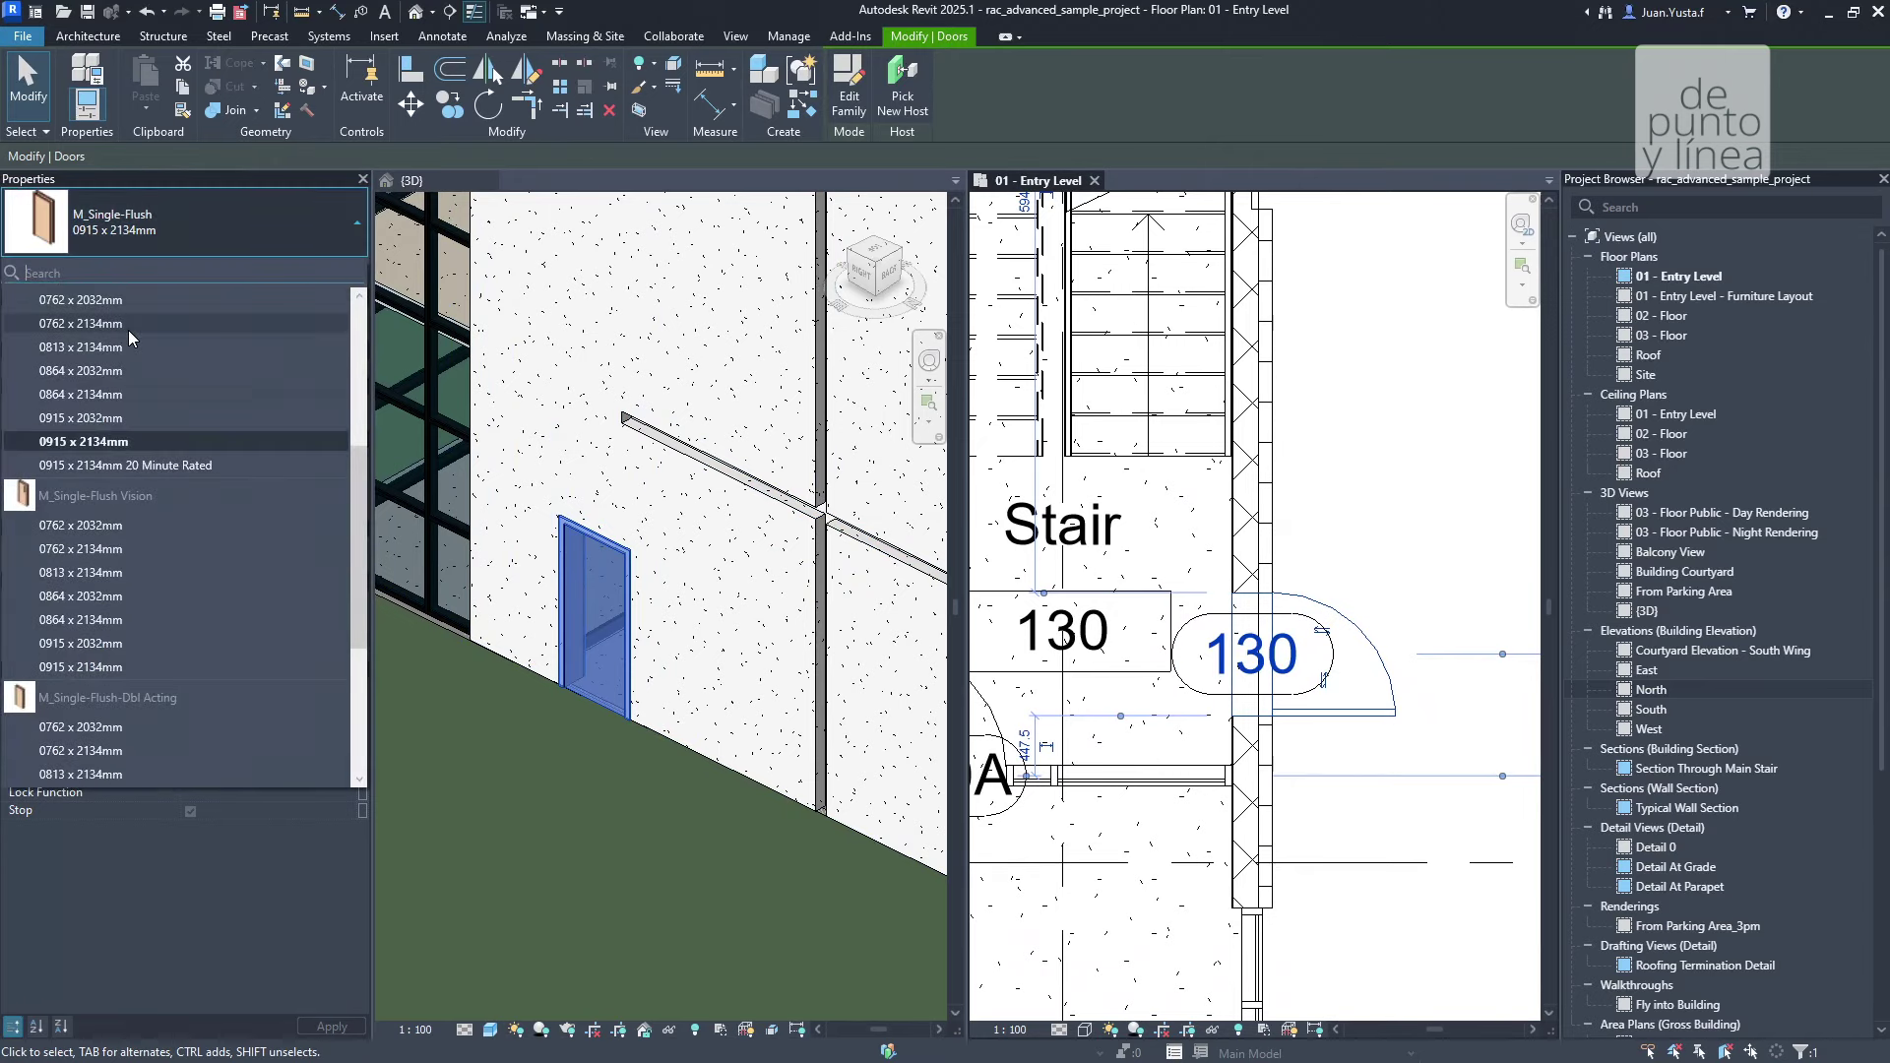
# Confirm door 130 as M_Single-Flush 0762 x 2032mm and close the door type list
pyautogui.scroll(1, 126, 368)
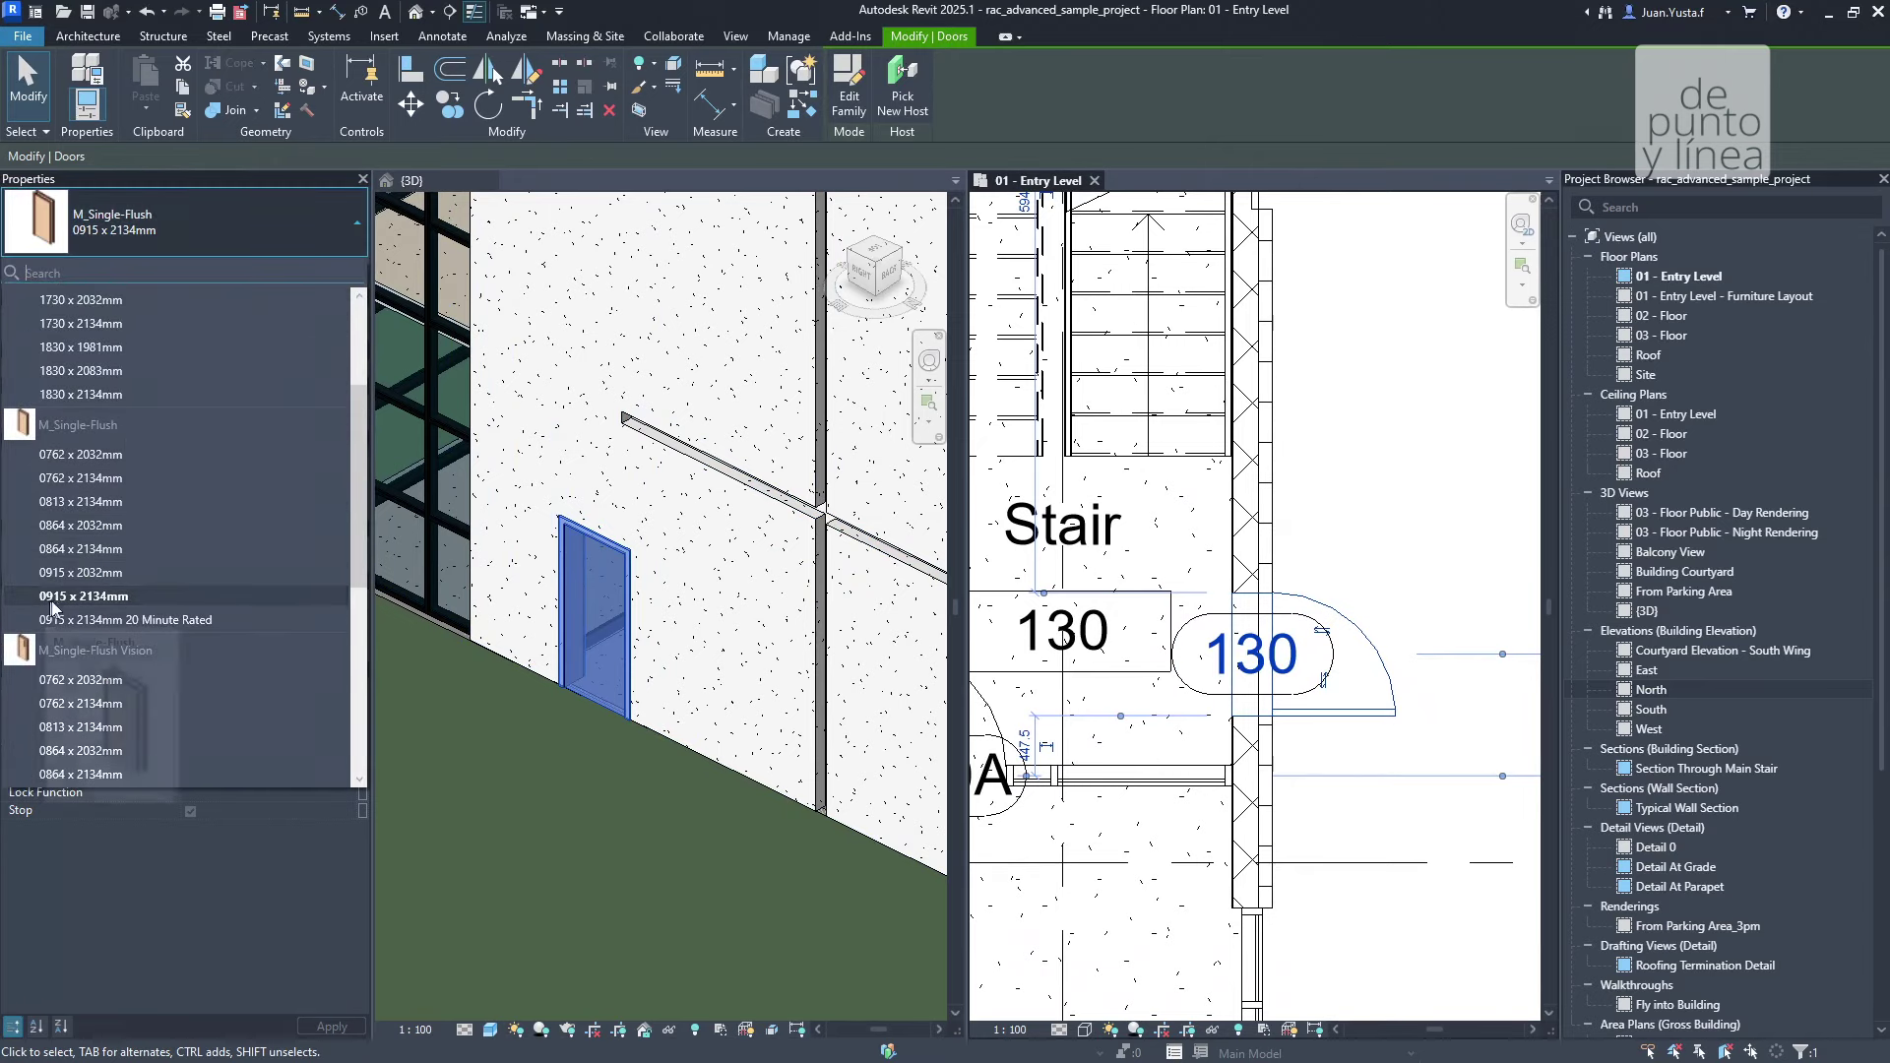
pyautogui.press('Escape')
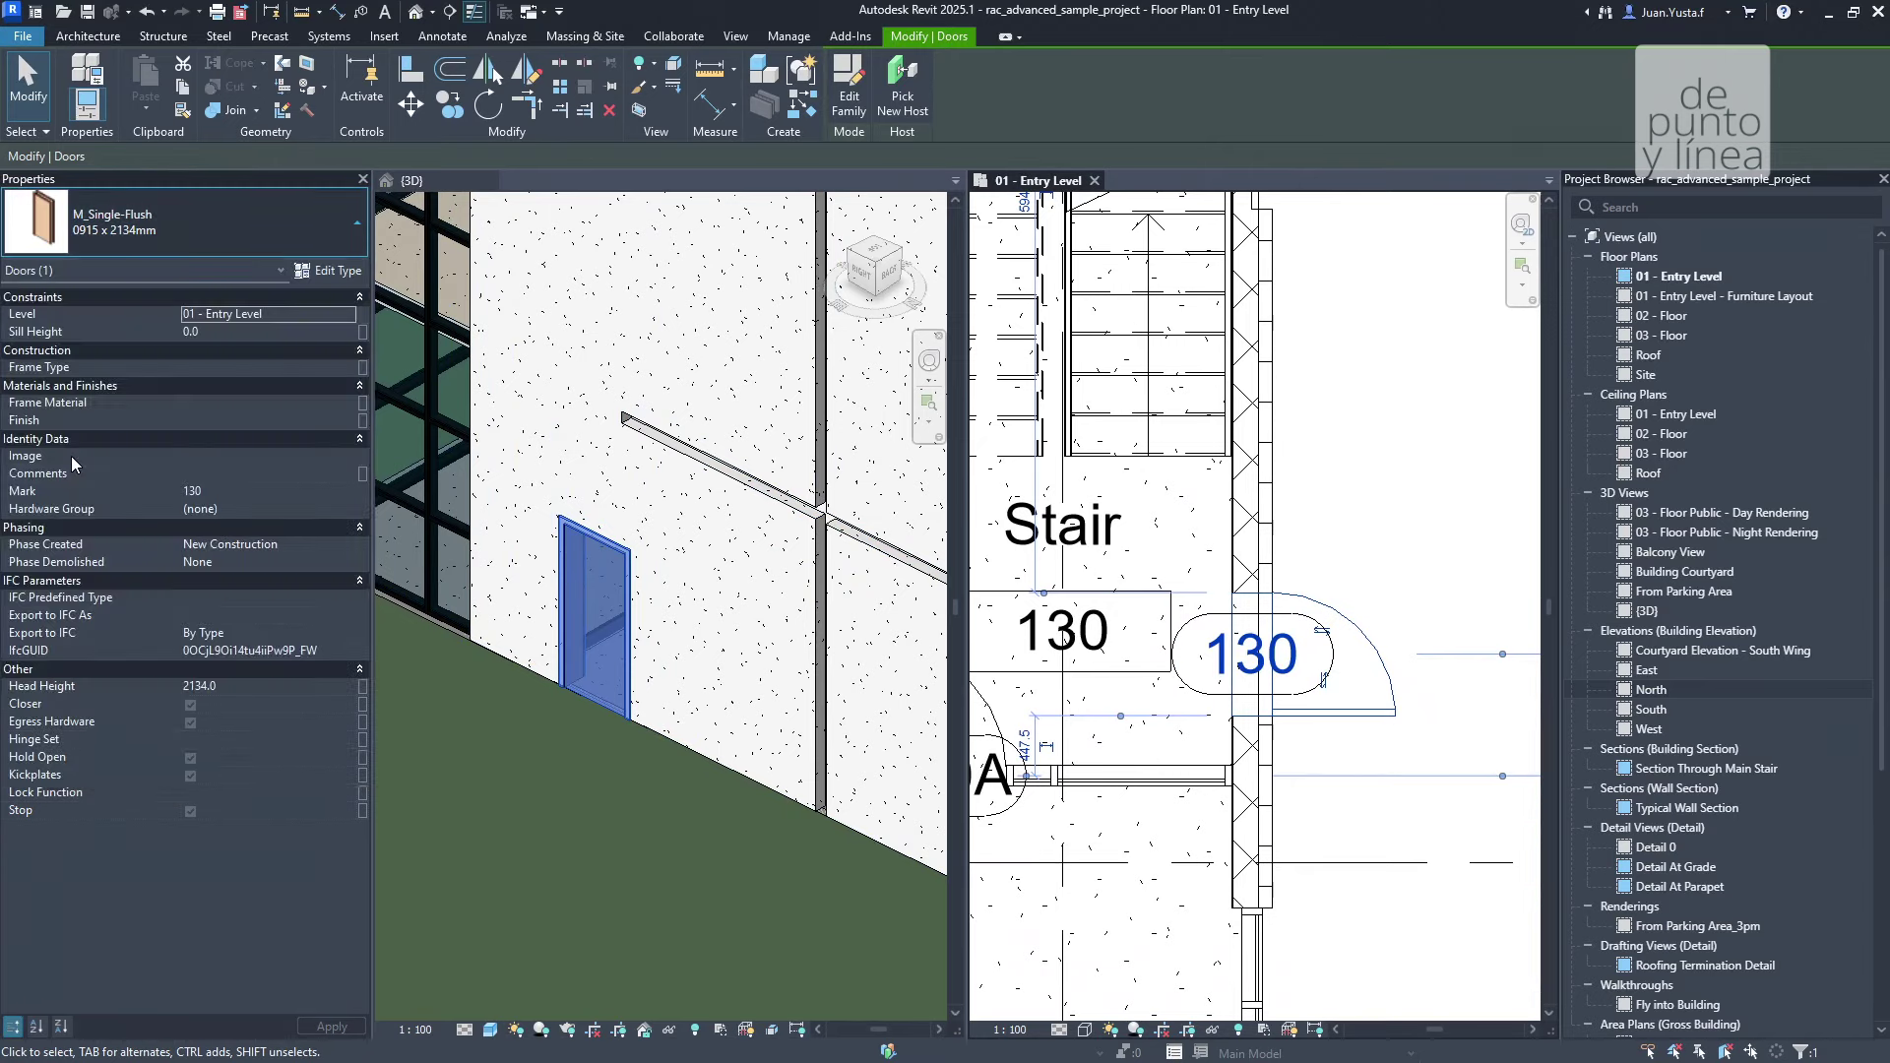
pyautogui.scroll(2, 1199, 701)
pyautogui.scroll(1, 1199, 701)
pyautogui.scroll(1, 1199, 701)
pyautogui.scroll(-4, 1199, 701)
pyautogui.scroll(-2, 706, 583)
pyautogui.scroll(-2, 629, 693)
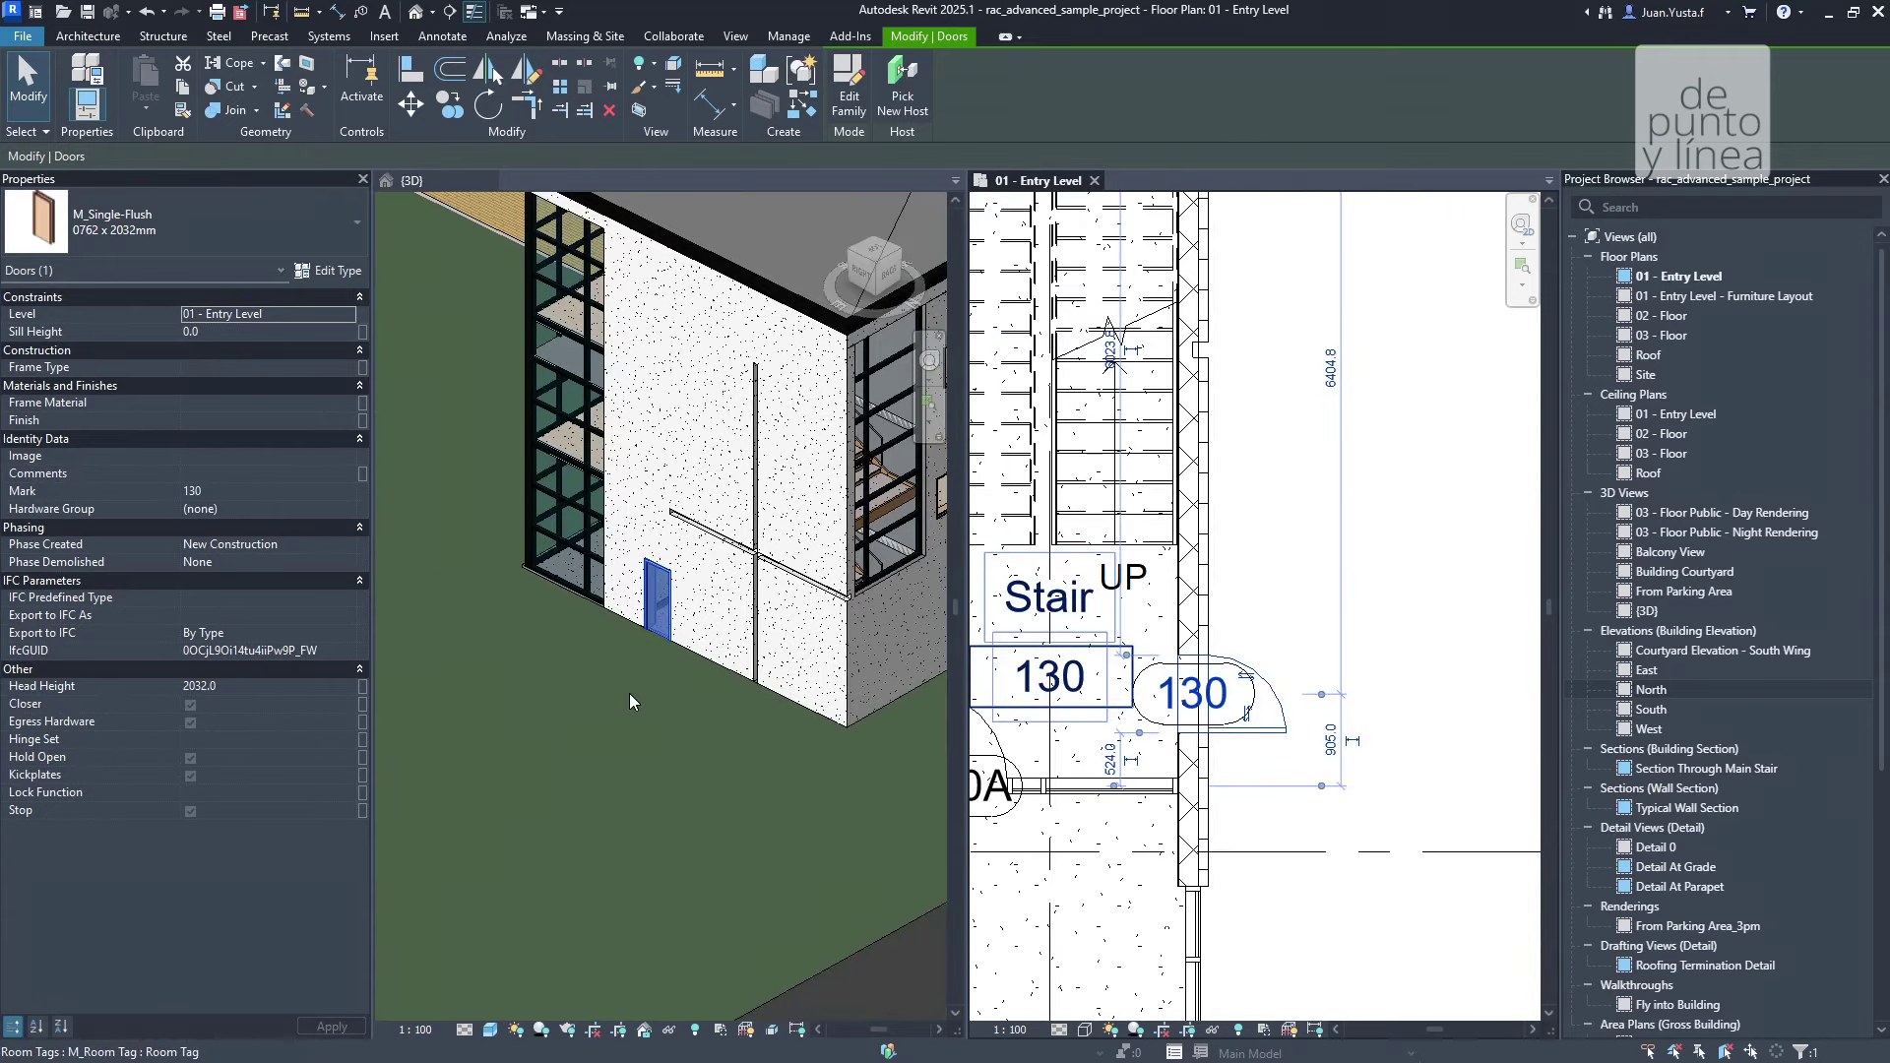
# Activate the 3D view and switch from side-by-side to tabbed views with WT
pyautogui.click(622, 693)
pyautogui.press('t')
pyautogui.press('w')
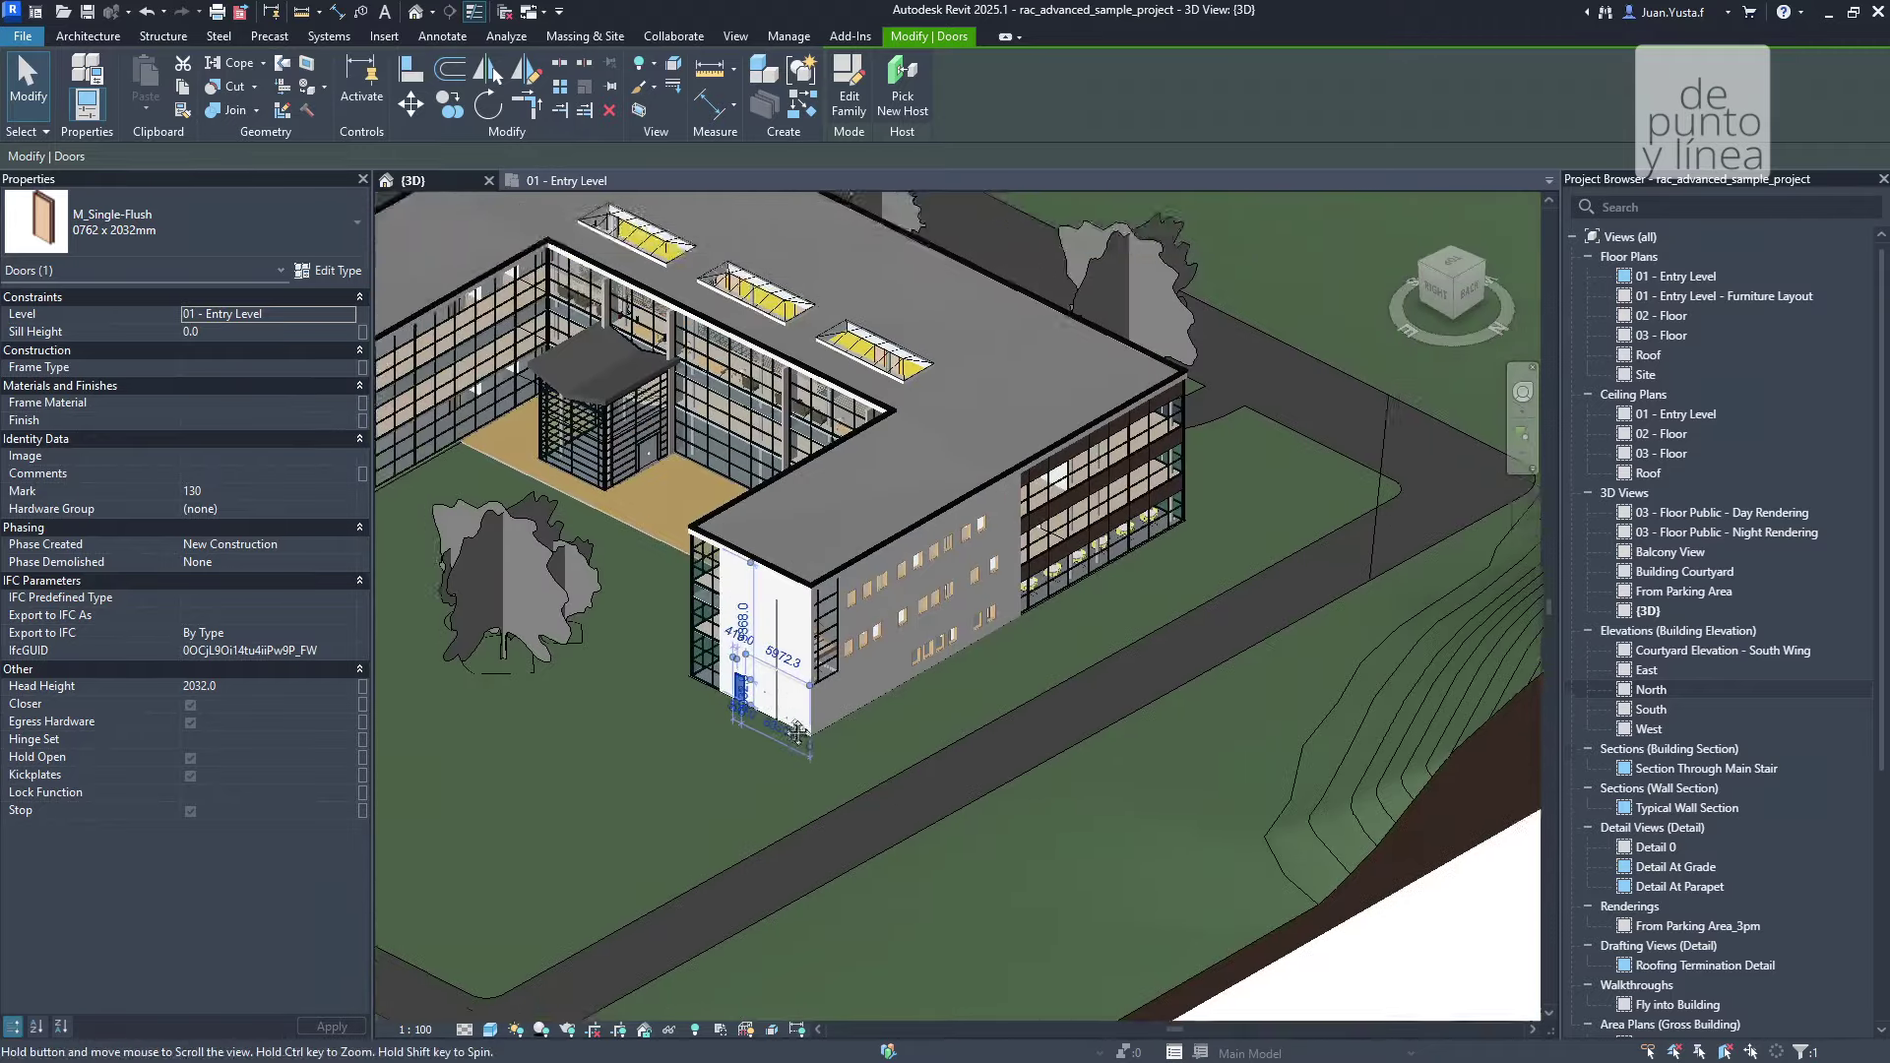
pyautogui.moveTo(622, 694)
pyautogui.keyDown('shift'); pyautogui.mouseDown(button='middle')
pyautogui.moveTo(787, 818)
pyautogui.moveTo(883, 682)
pyautogui.mouseUp(button='middle'); pyautogui.keyUp('shift')
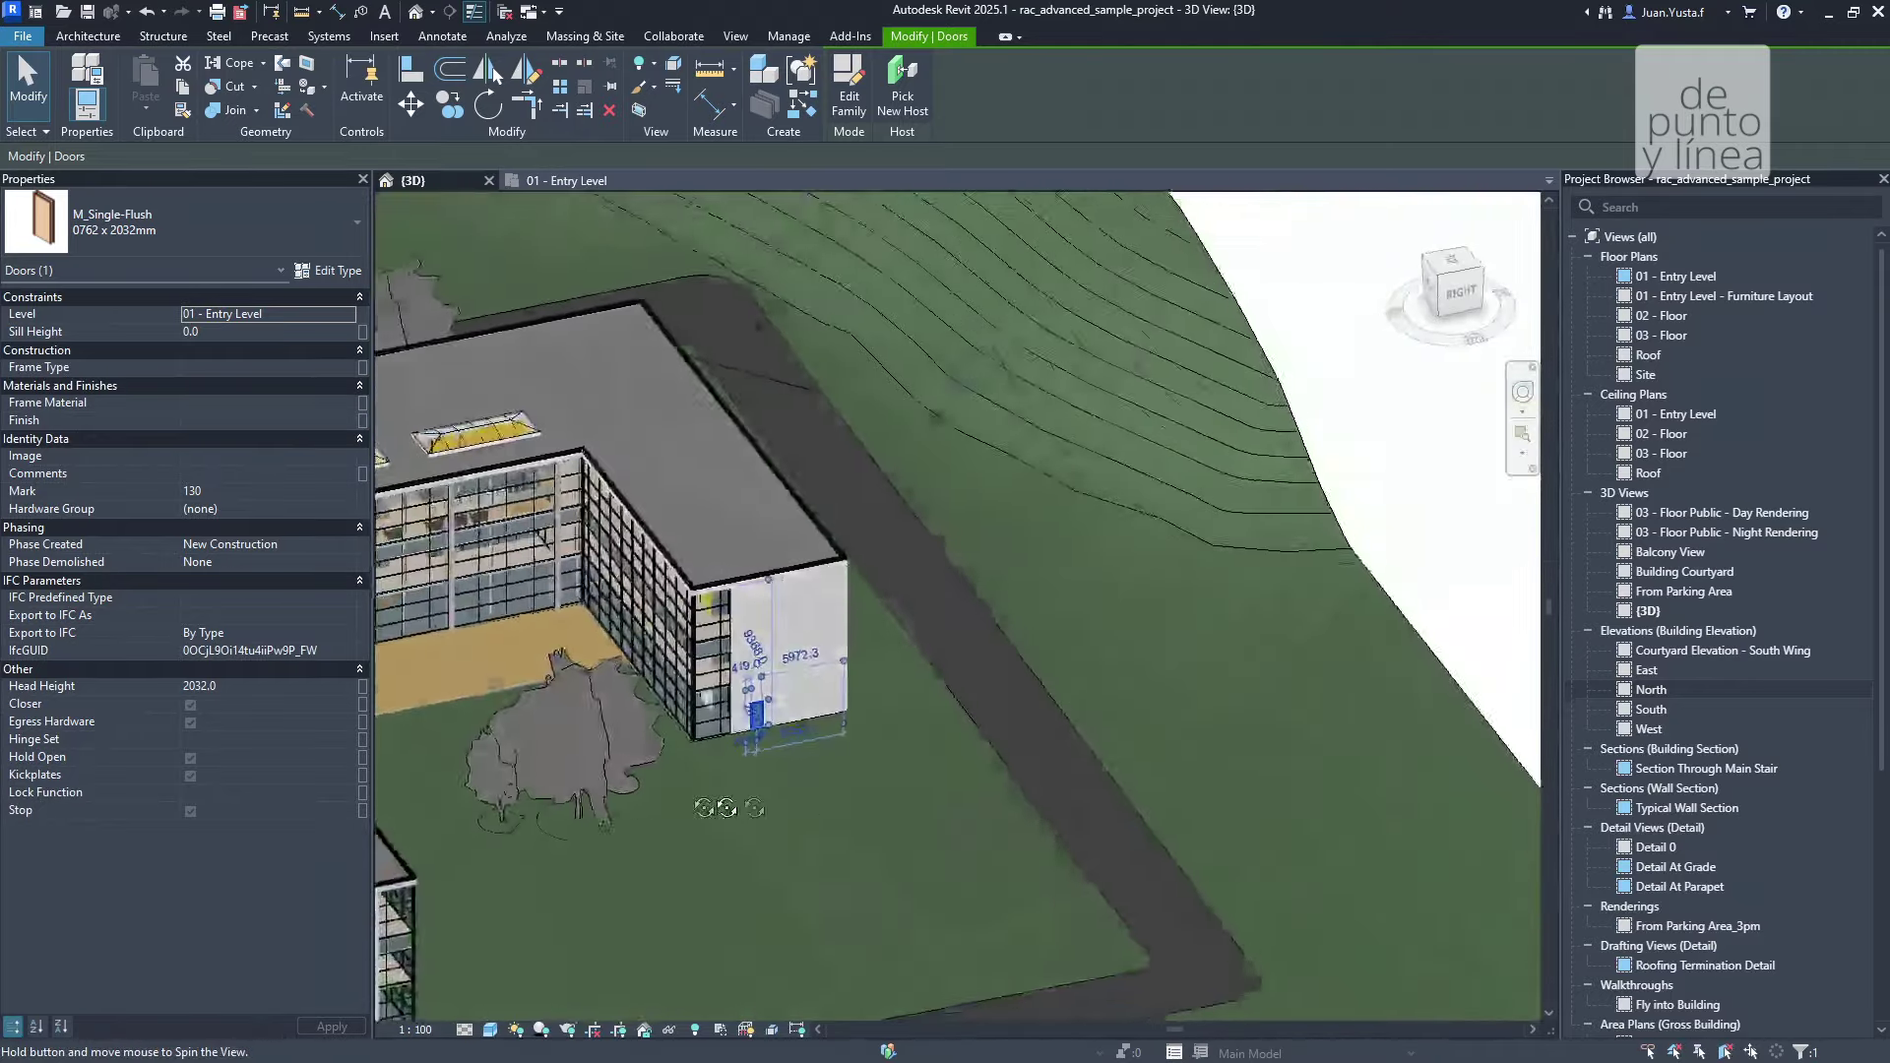
pyautogui.scroll(5, 883, 682)
pyautogui.press('Escape')
pyautogui.click(883, 682)
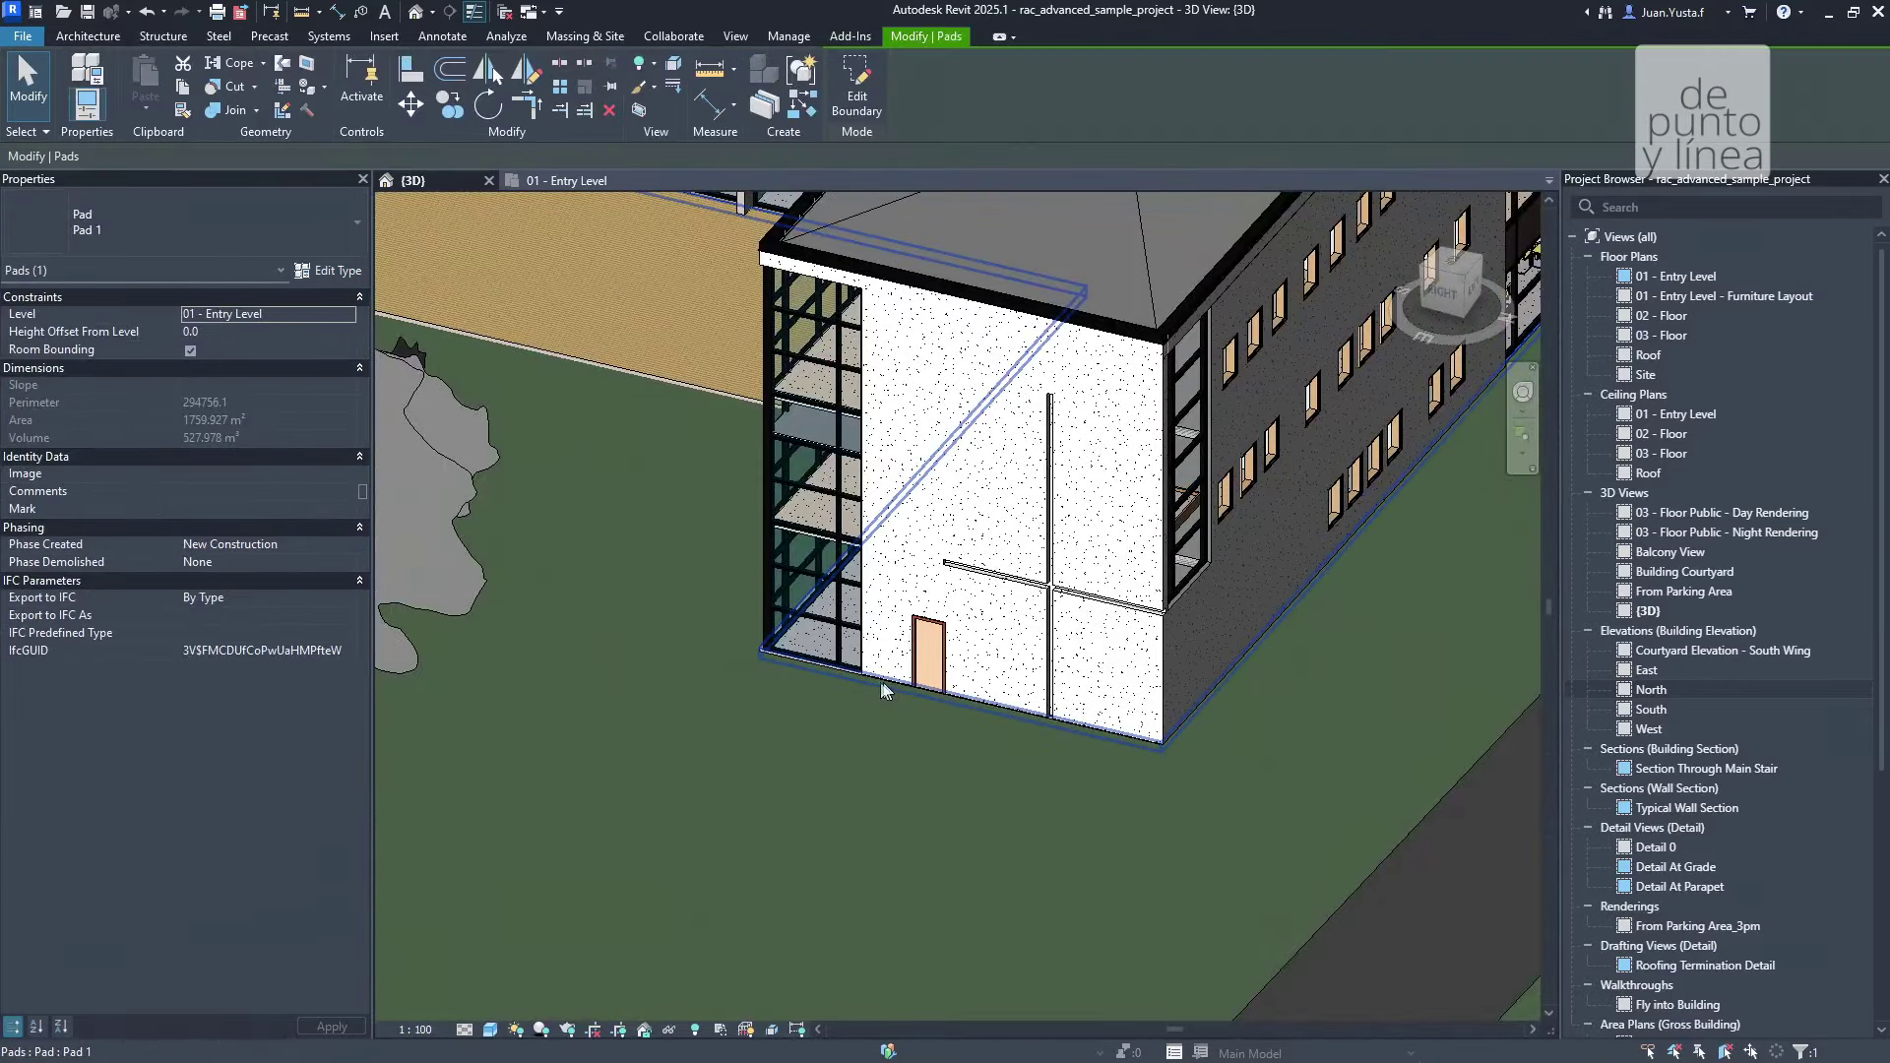
pyautogui.moveTo(625, 507); pyautogui.dragTo(811, 642, button='middle')
pyautogui.keyDown('shift'); pyautogui.moveTo(701, 674); pyautogui.dragTo(703, 711, button='middle'); pyautogui.keyUp('shift')
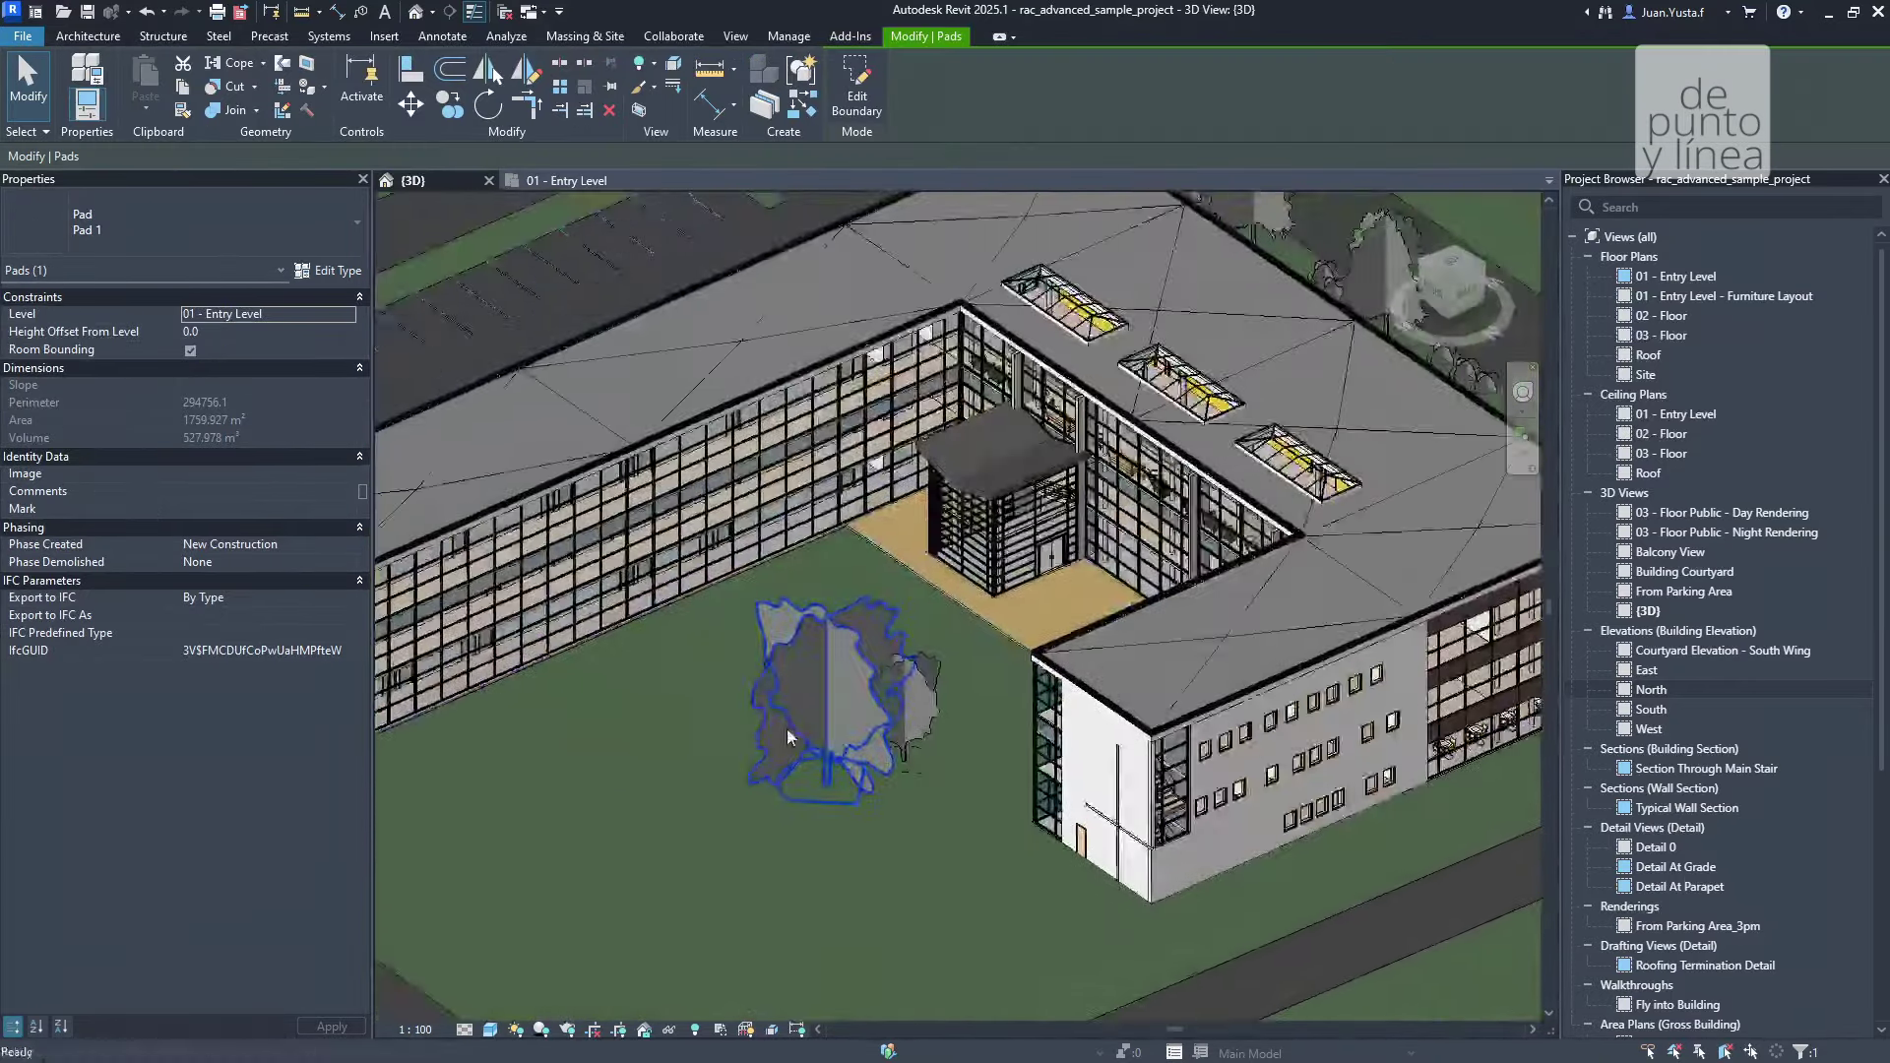
pyautogui.scroll(2, 703, 711)
pyautogui.scroll(-2, 703, 710)
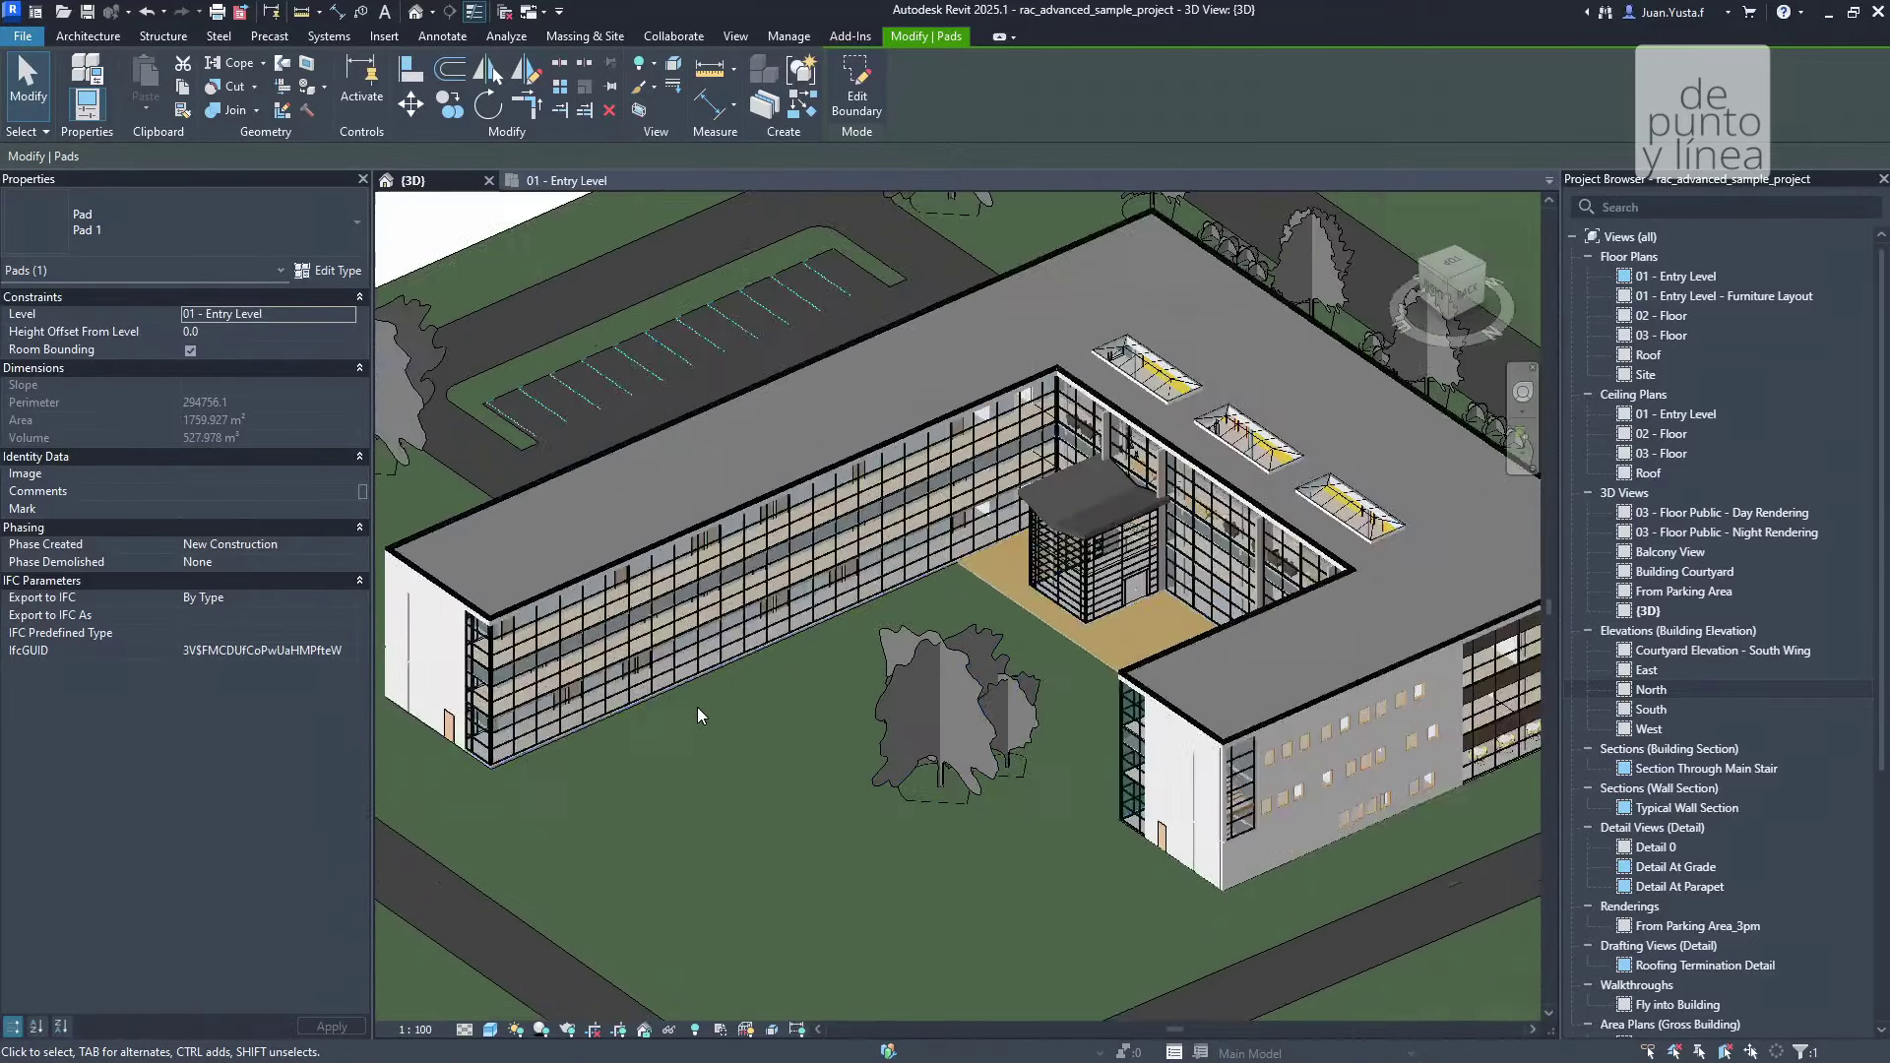
pyautogui.scroll(-2, 697, 706)
pyautogui.moveTo(697, 707)
pyautogui.keyDown('shift'); pyautogui.mouseDown(button='middle')
pyautogui.moveTo(825, 709)
pyautogui.moveTo(732, 778)
pyautogui.mouseUp(button='middle'); pyautogui.keyUp('shift')
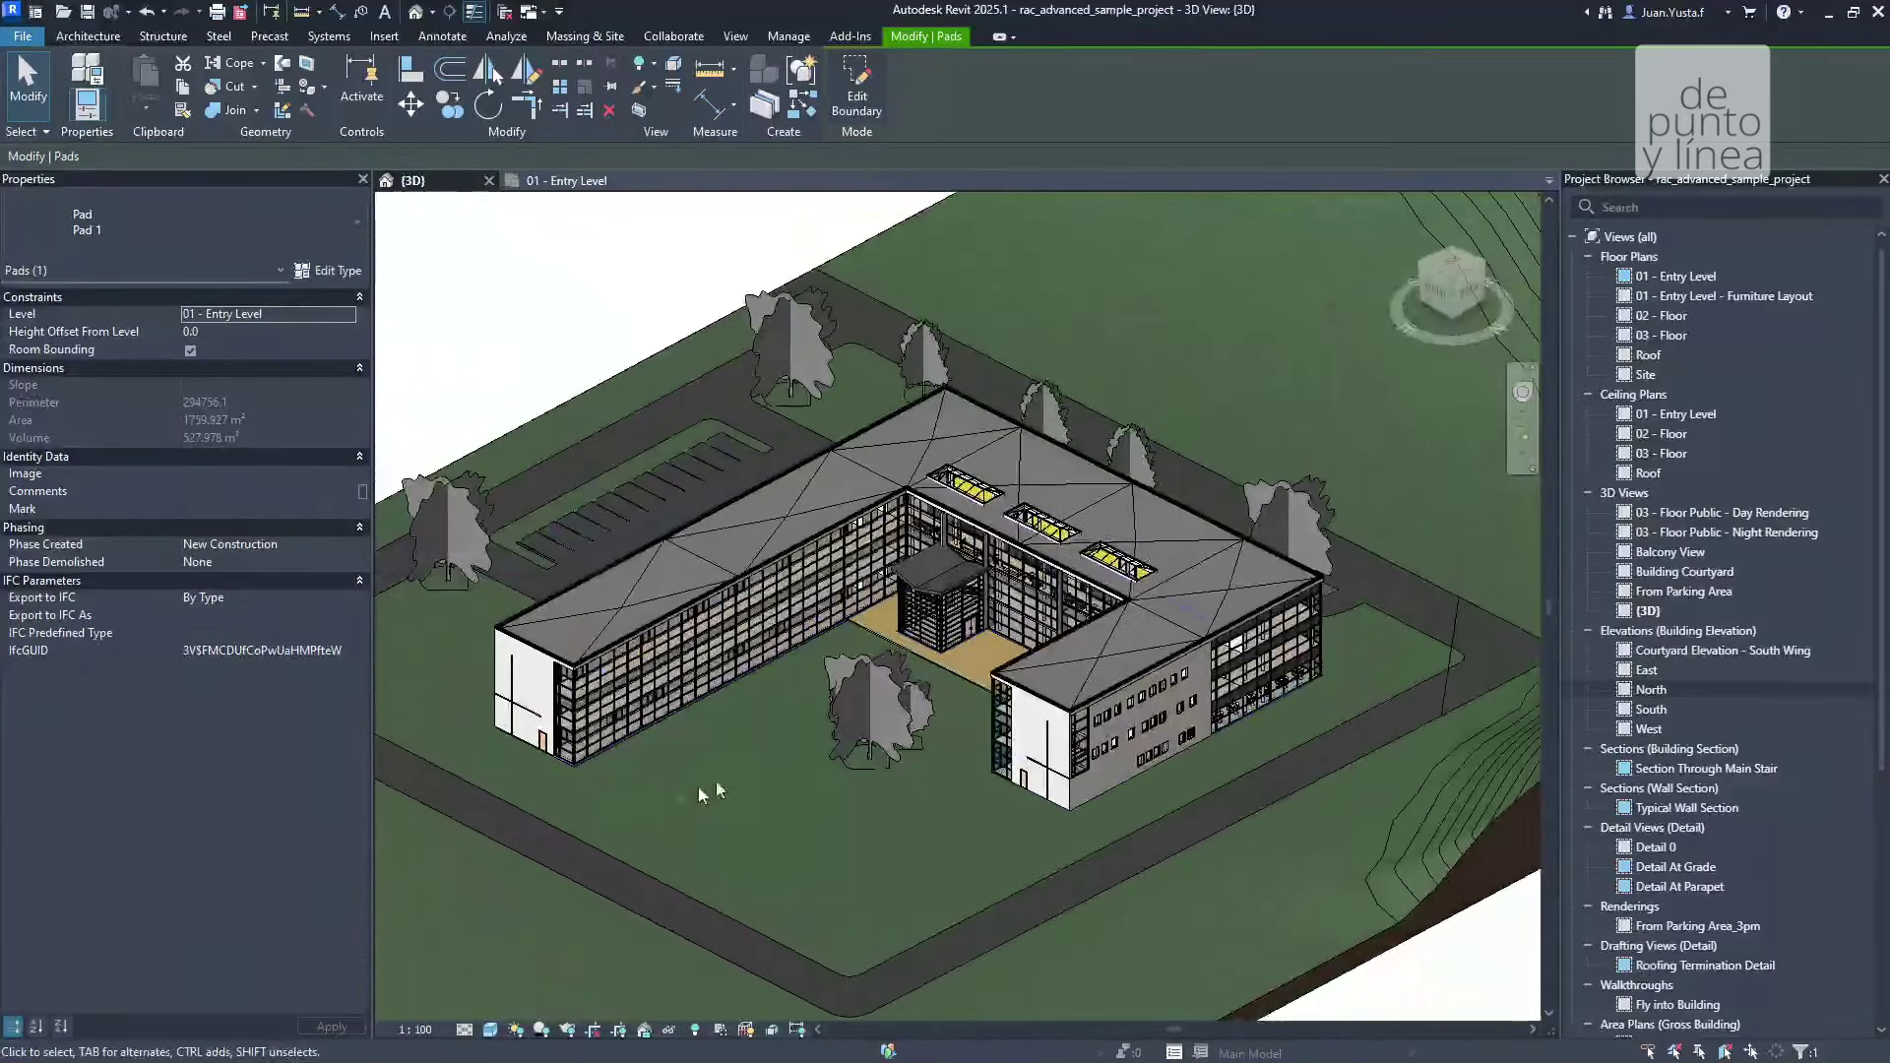
pyautogui.scroll(3, 758, 738)
pyautogui.scroll(2, 758, 739)
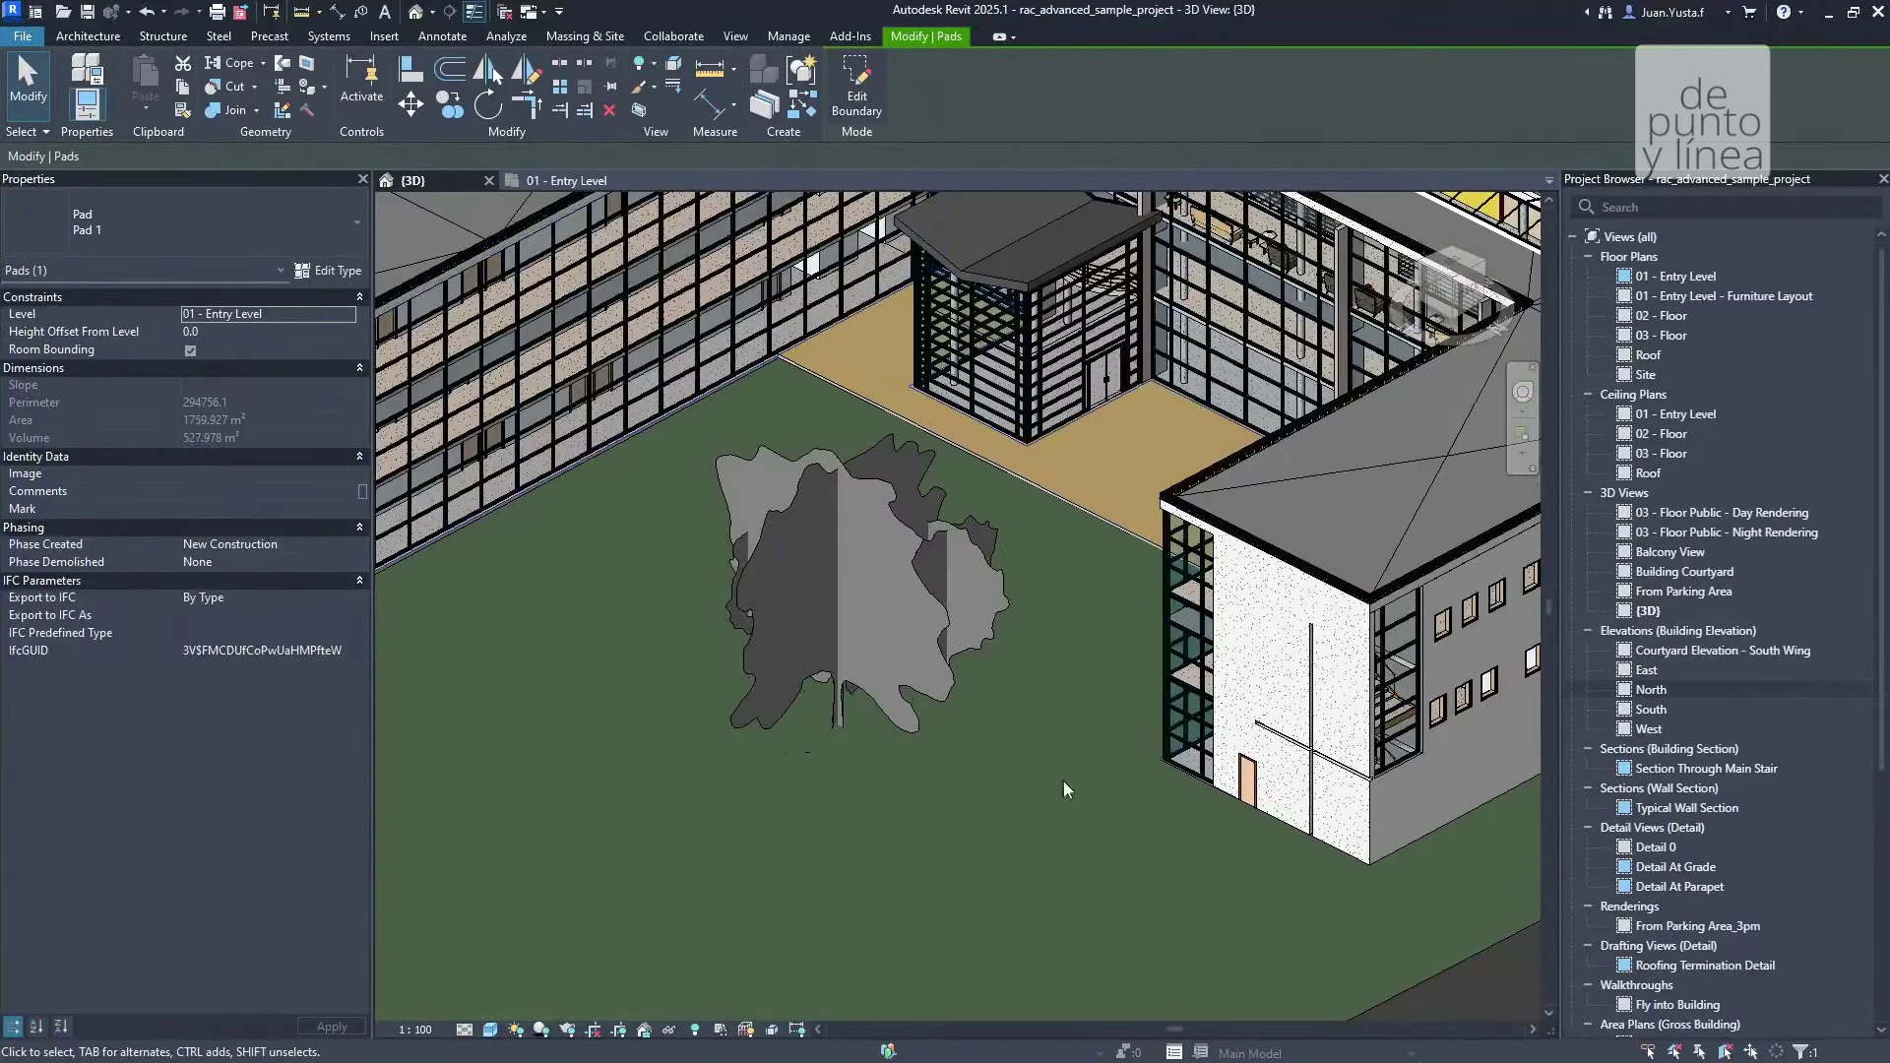
pyautogui.moveTo(1034, 778); pyautogui.dragTo(876, 692, button='middle')
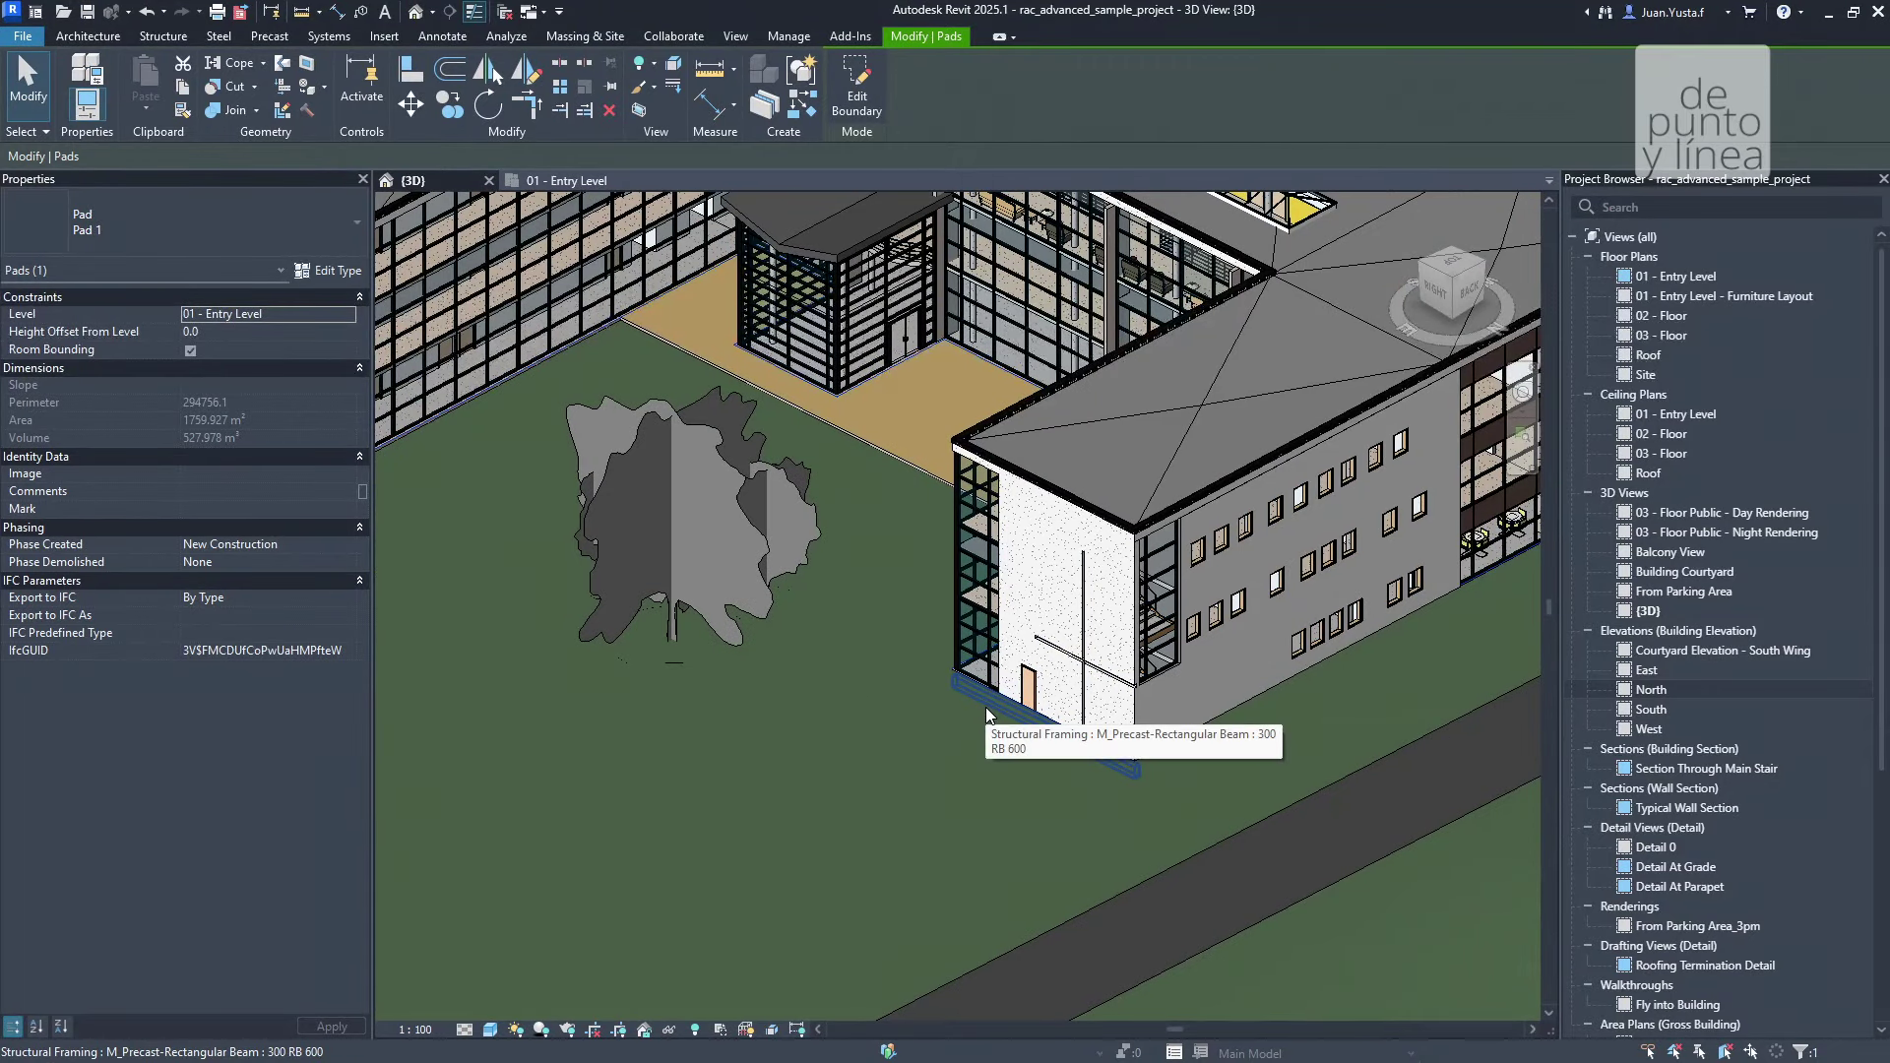
pyautogui.scroll(-5, 988, 711)
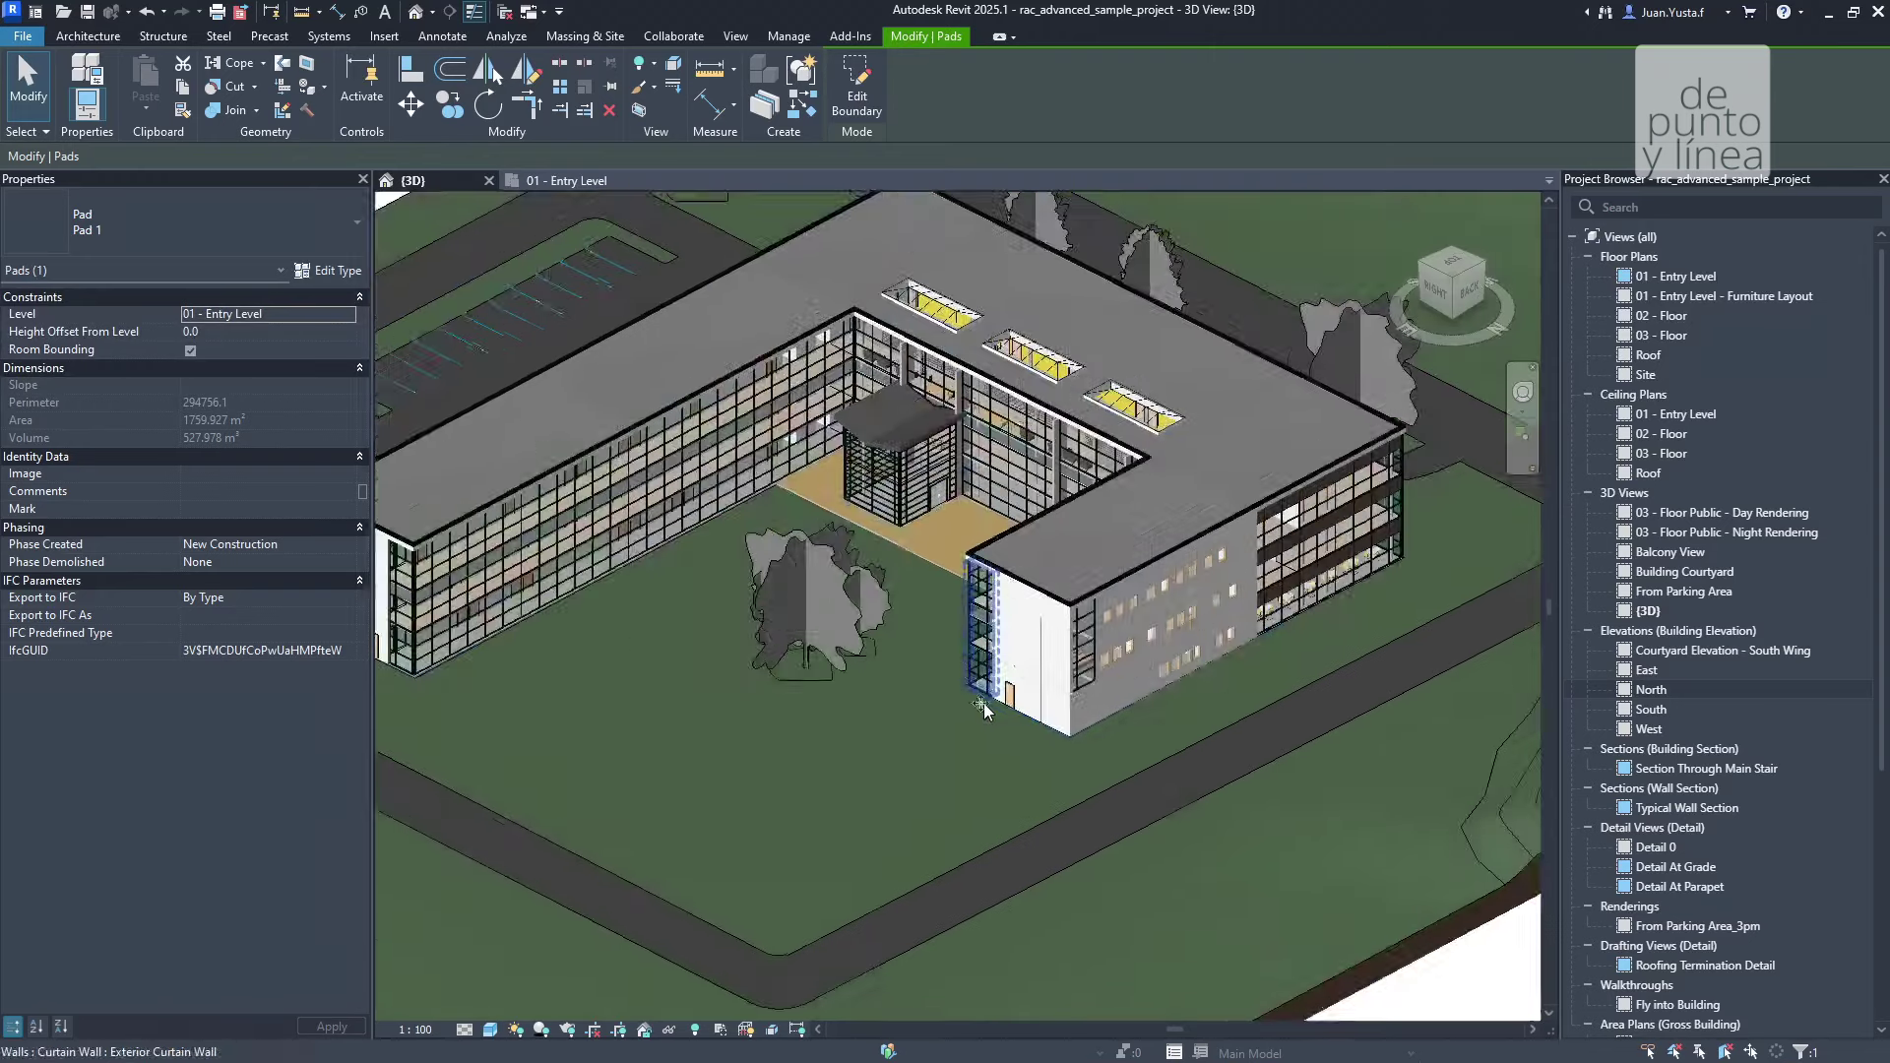
pyautogui.press('Escape')
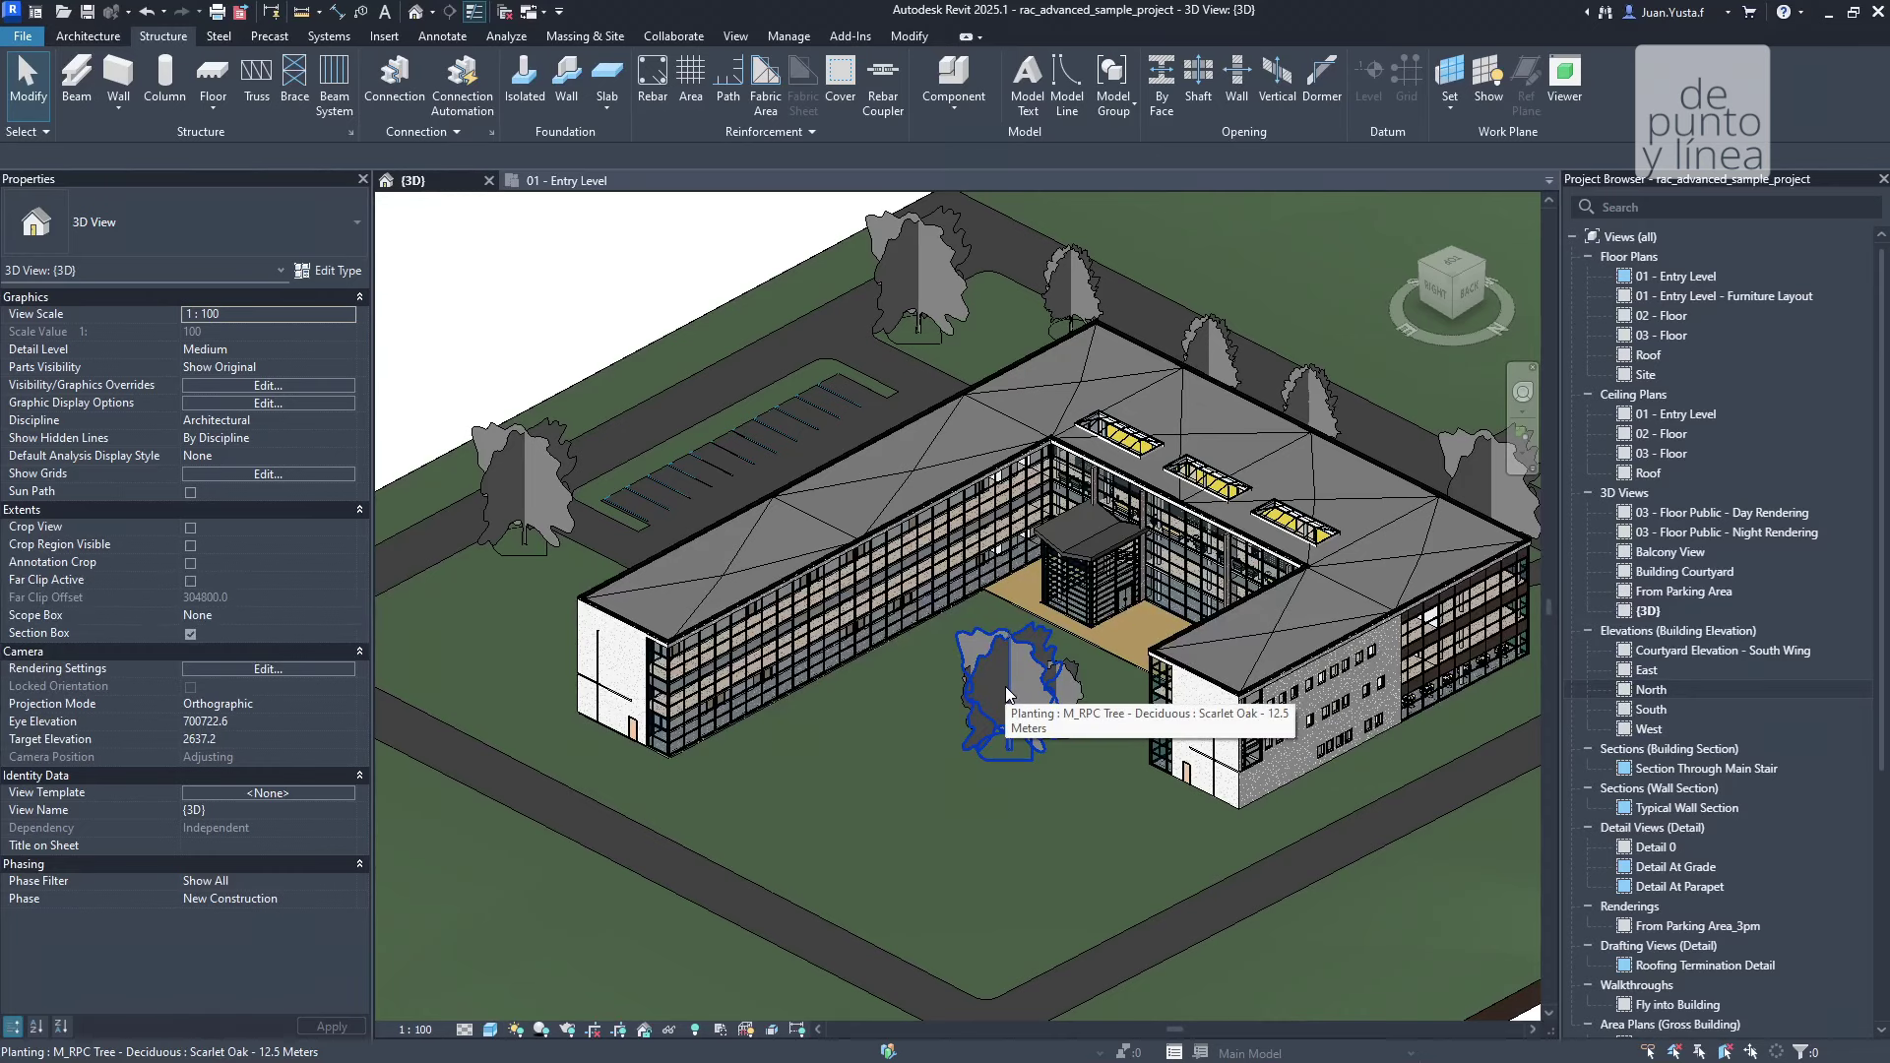
pyautogui.moveTo(1146, 585); pyautogui.dragTo(1047, 560, button='middle')
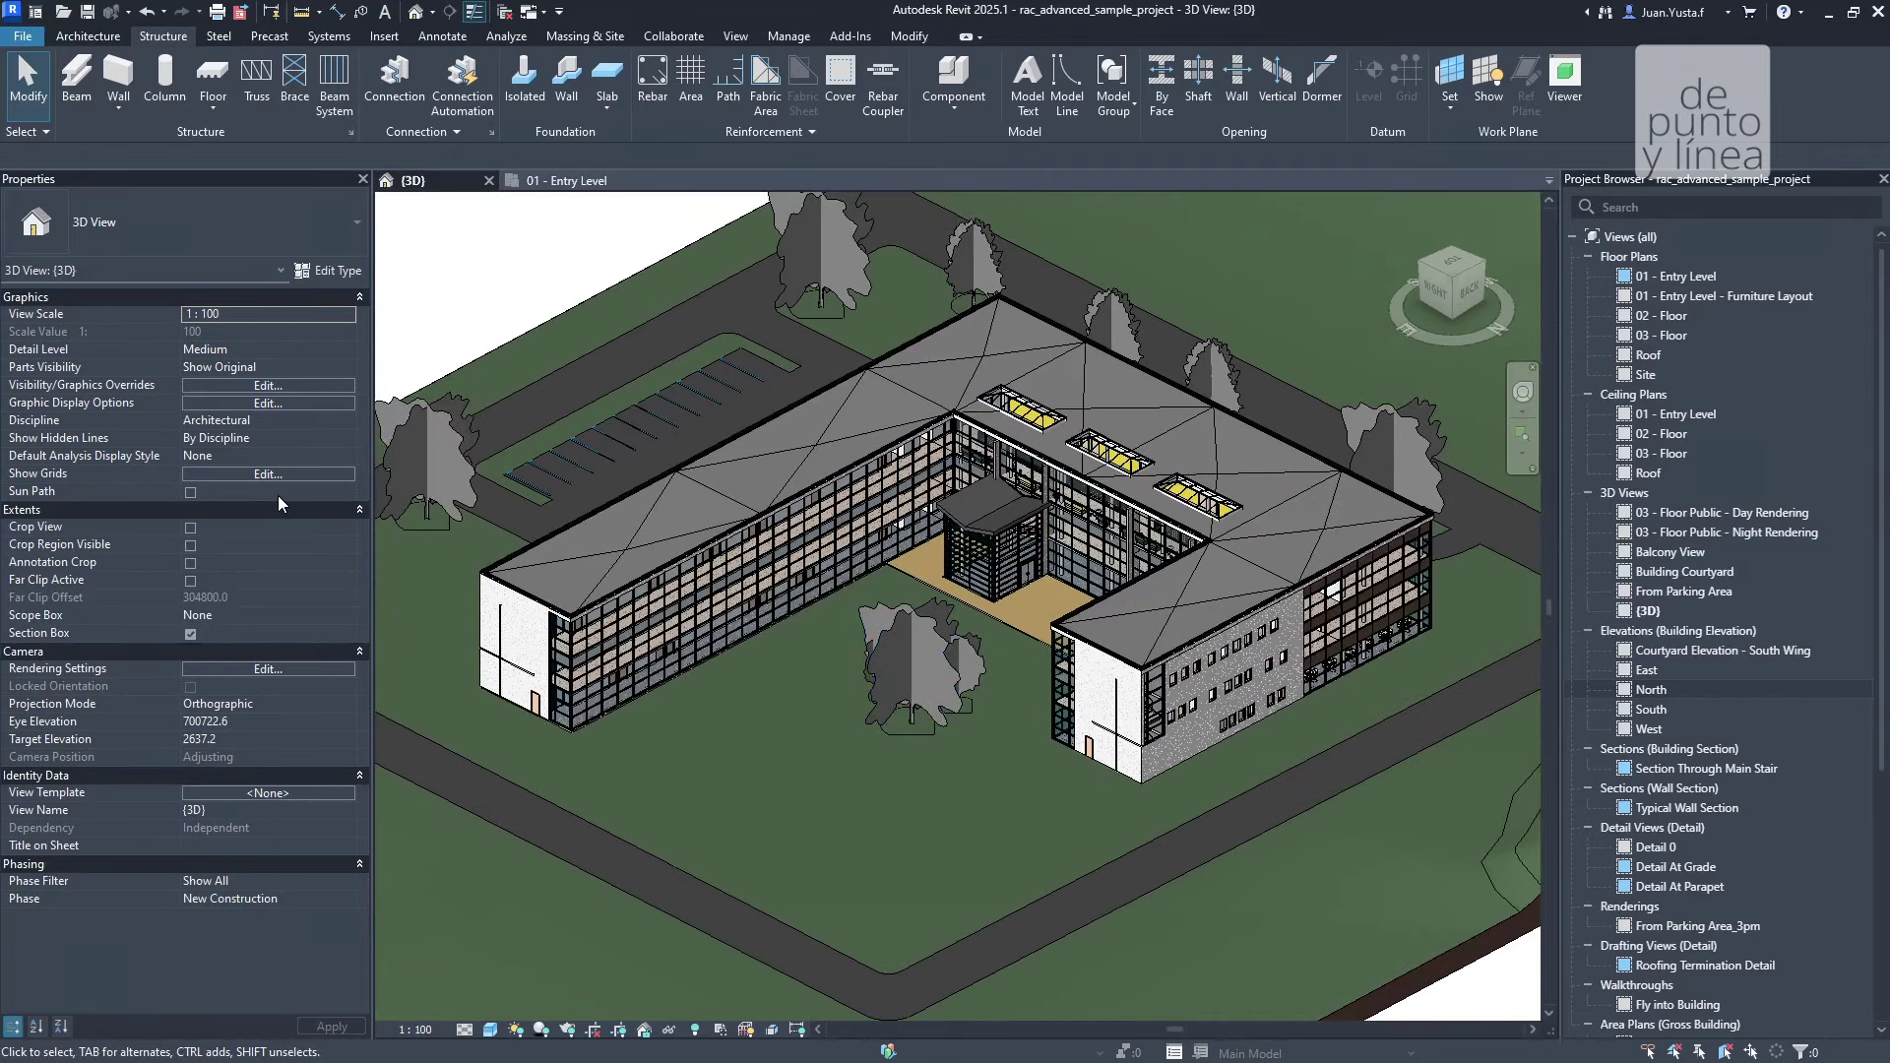
pyautogui.scroll(-1, 1660, 507)
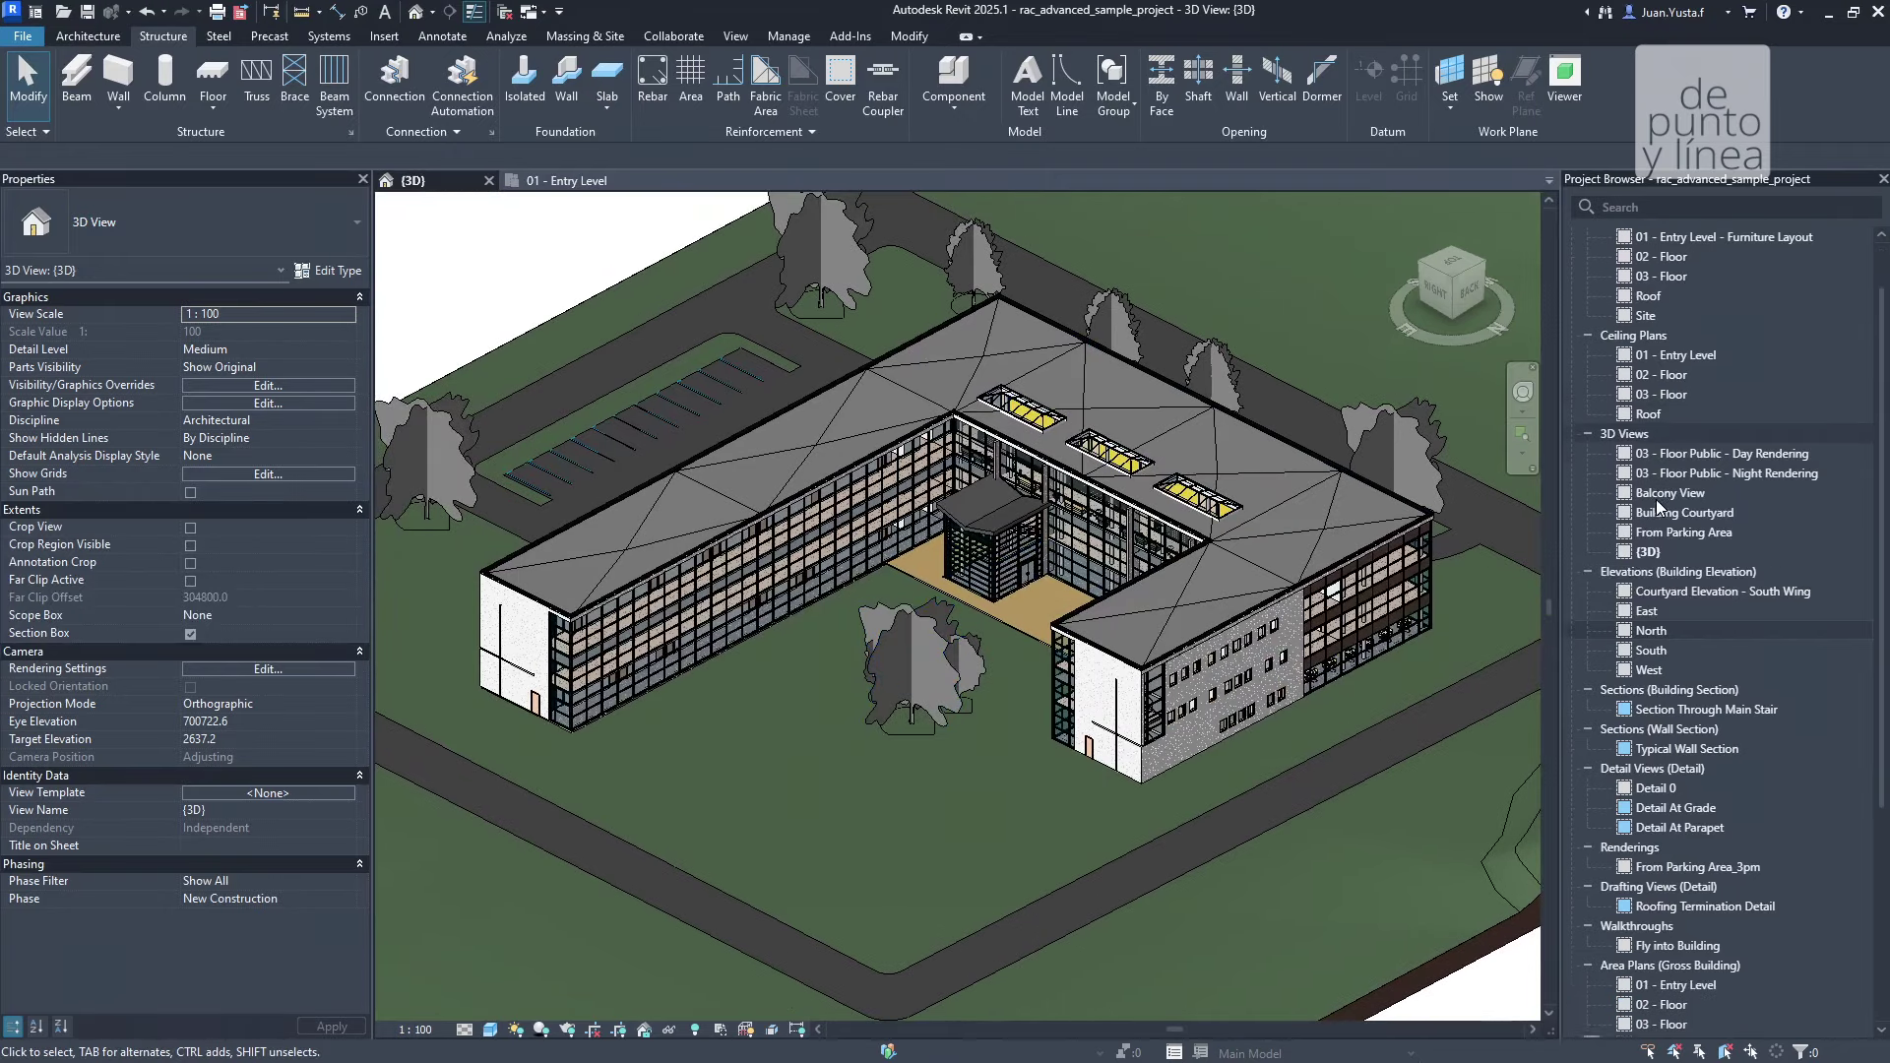
pyautogui.scroll(-2, 1656, 501)
pyautogui.scroll(1, 1662, 522)
pyautogui.scroll(2, 1668, 547)
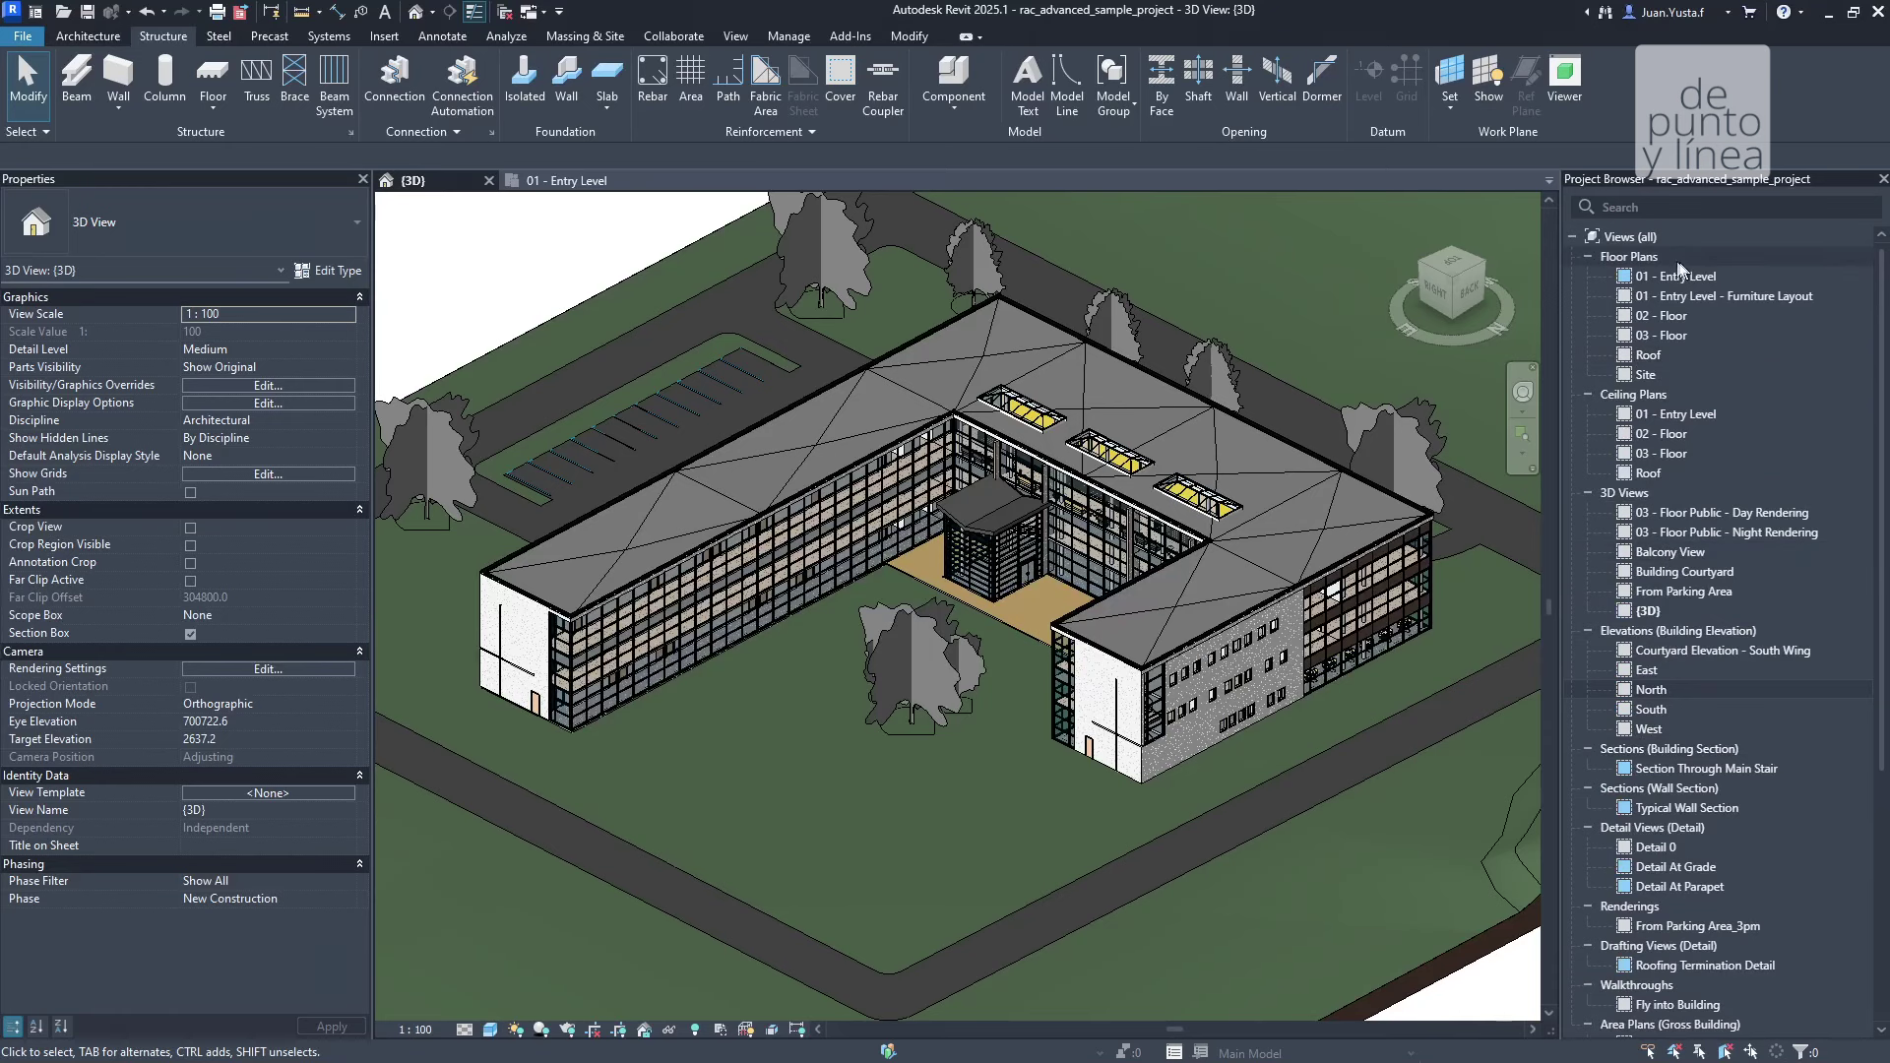
pyautogui.click(1670, 413)
# Inspect the upper wing's rounded ceiling in 01 - Entry Level, then open 03 - Floor Public - Day Rendering
pyautogui.doubleClick(1669, 414)
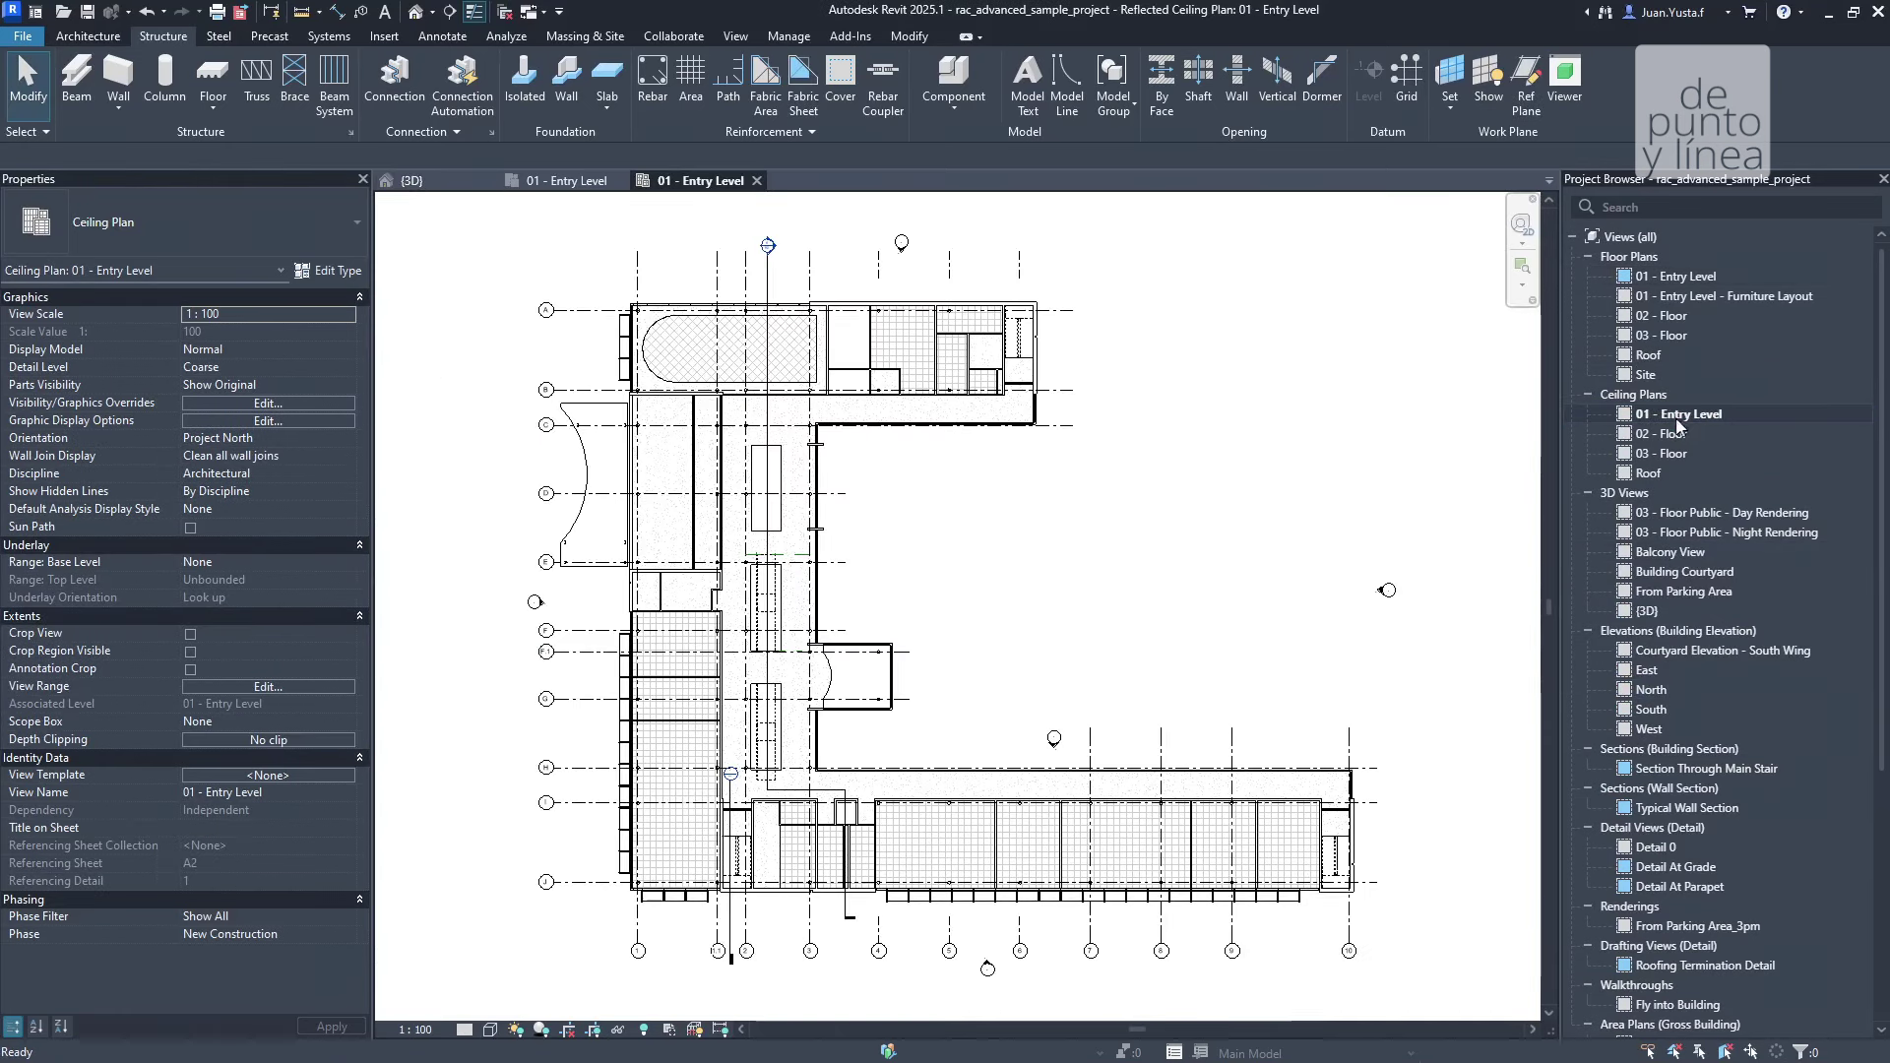
pyautogui.scroll(3, 630, 280)
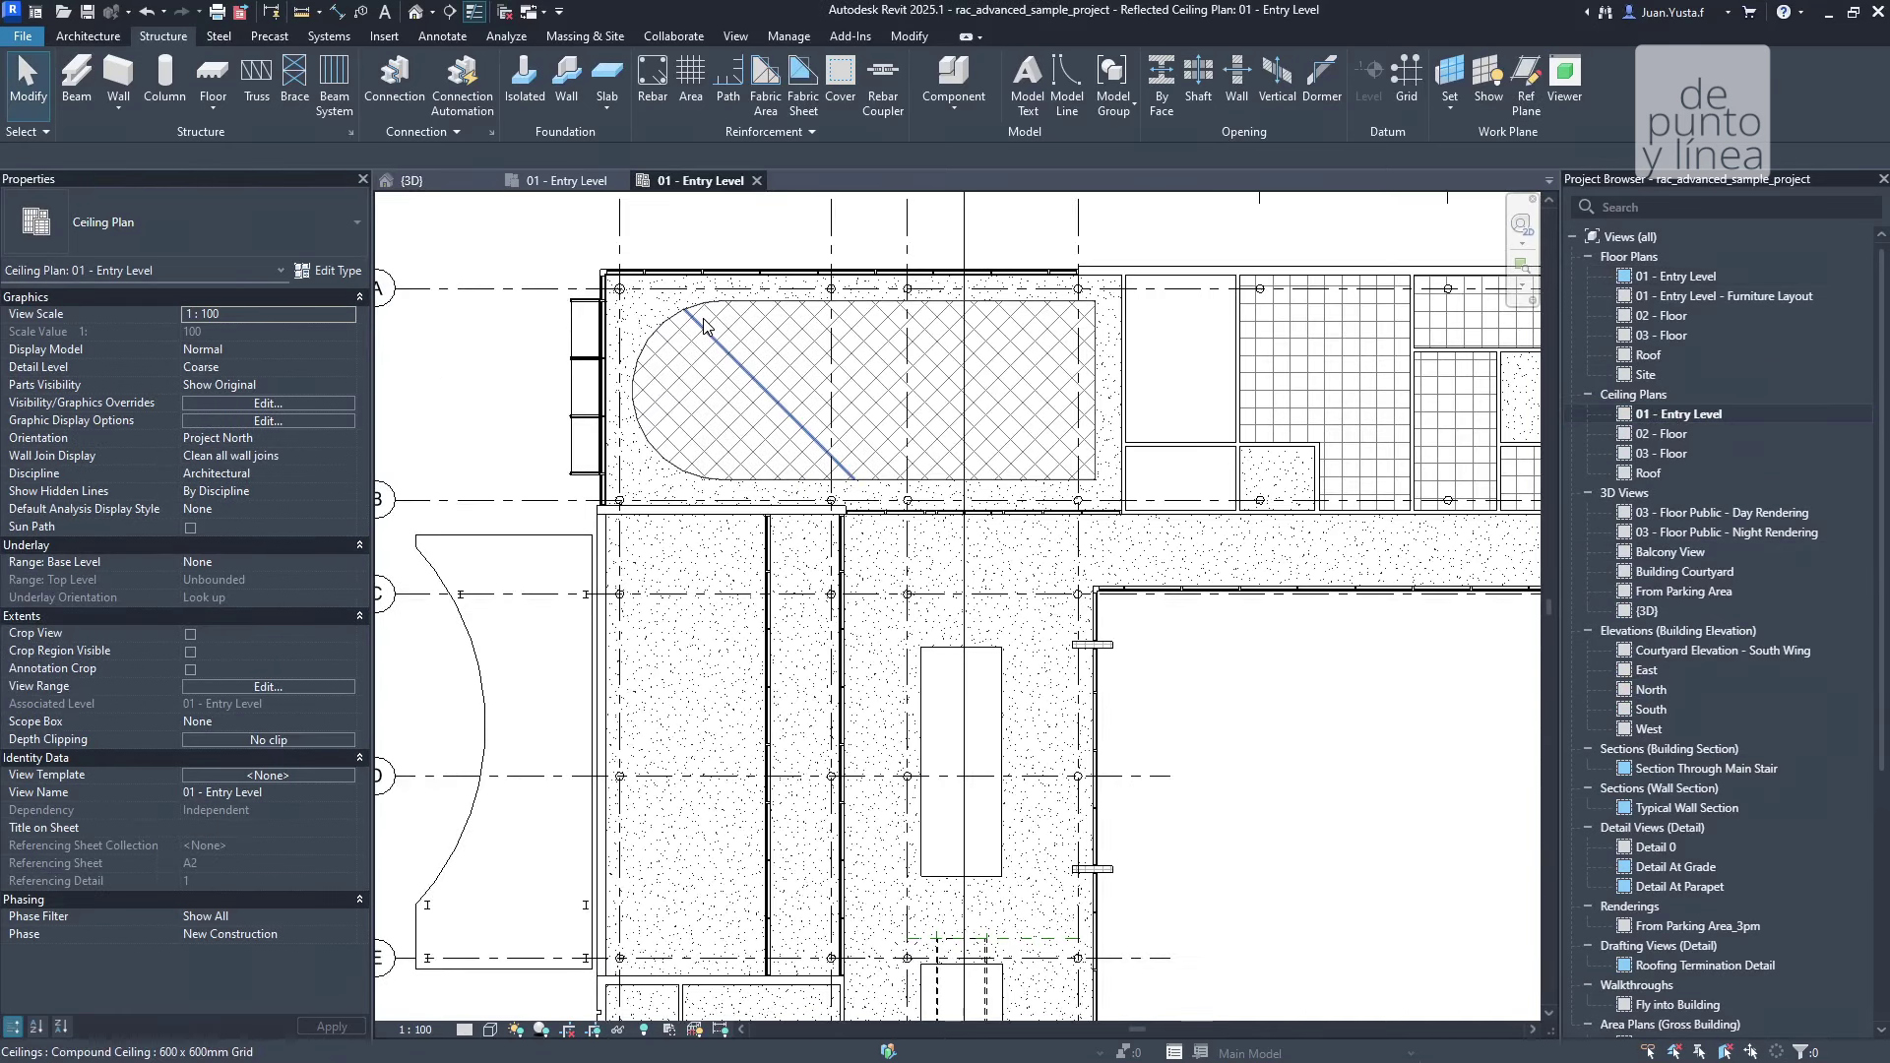
pyautogui.click(693, 317)
pyautogui.scroll(-3, 581, 347)
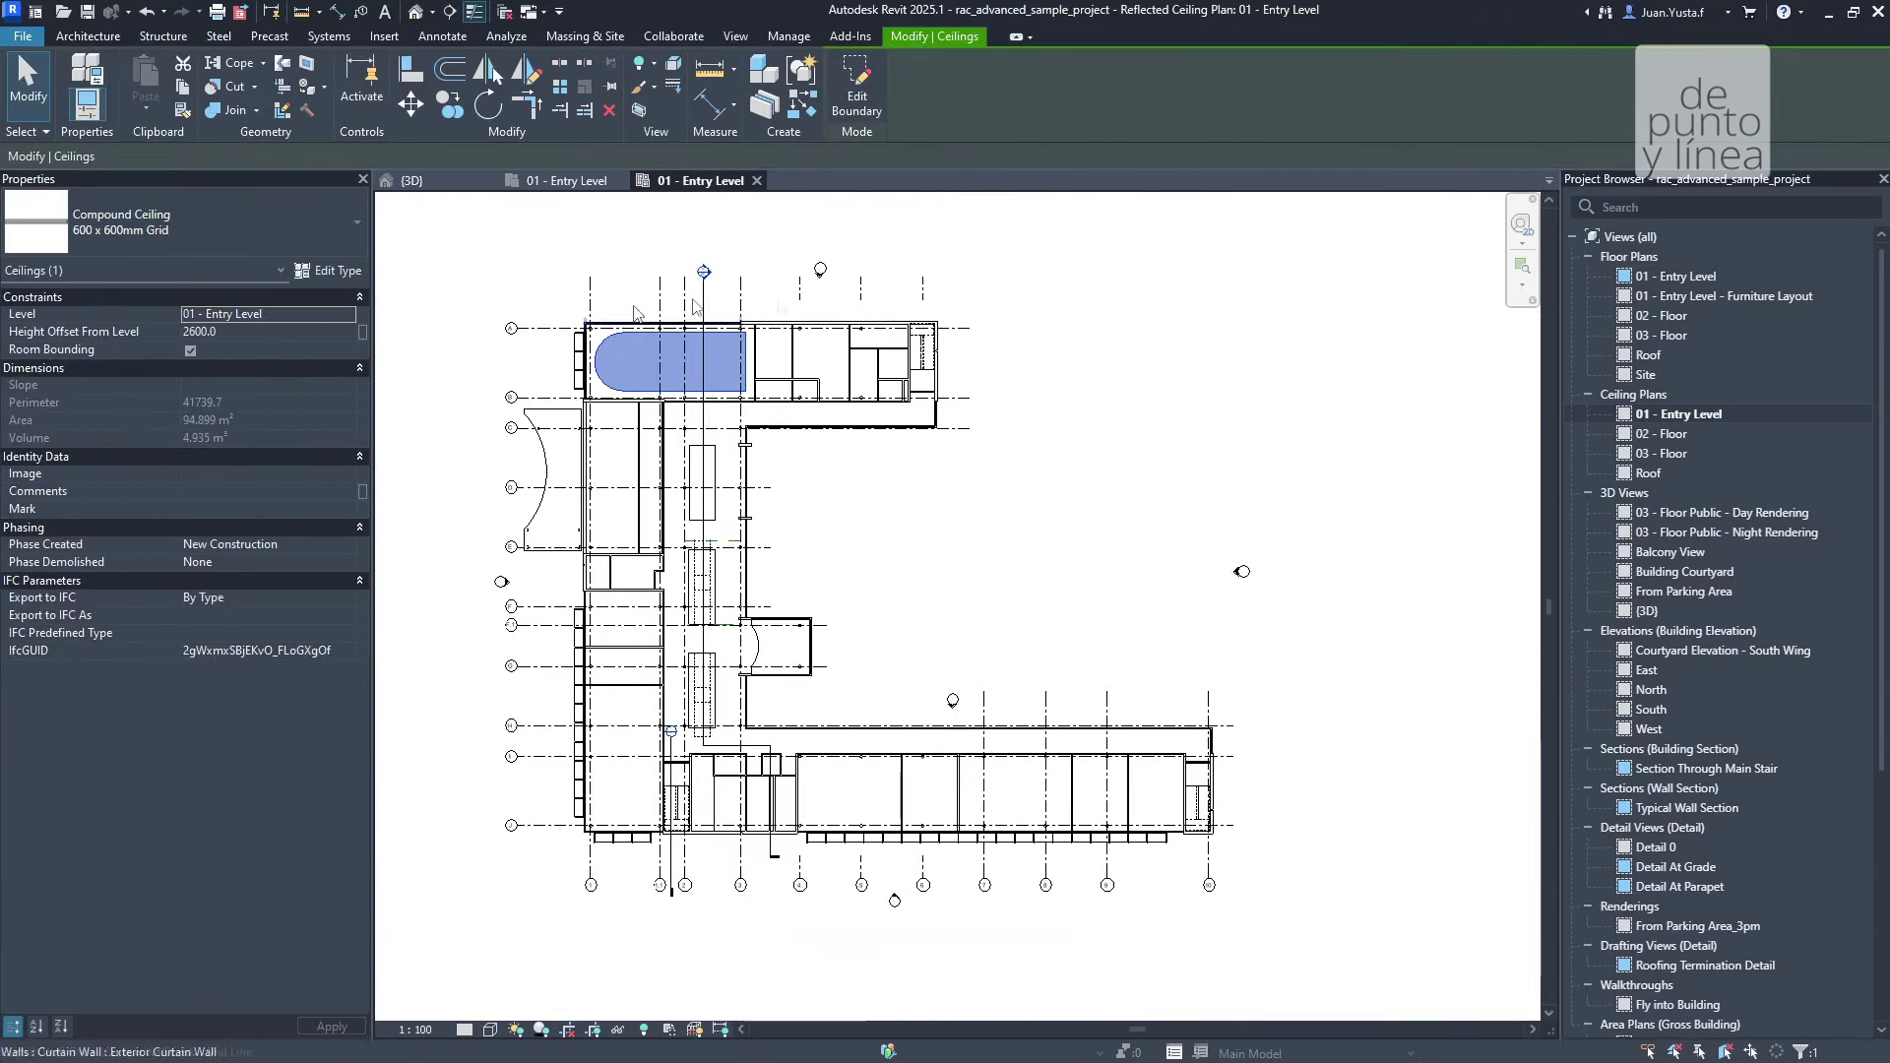
pyautogui.click(953, 507)
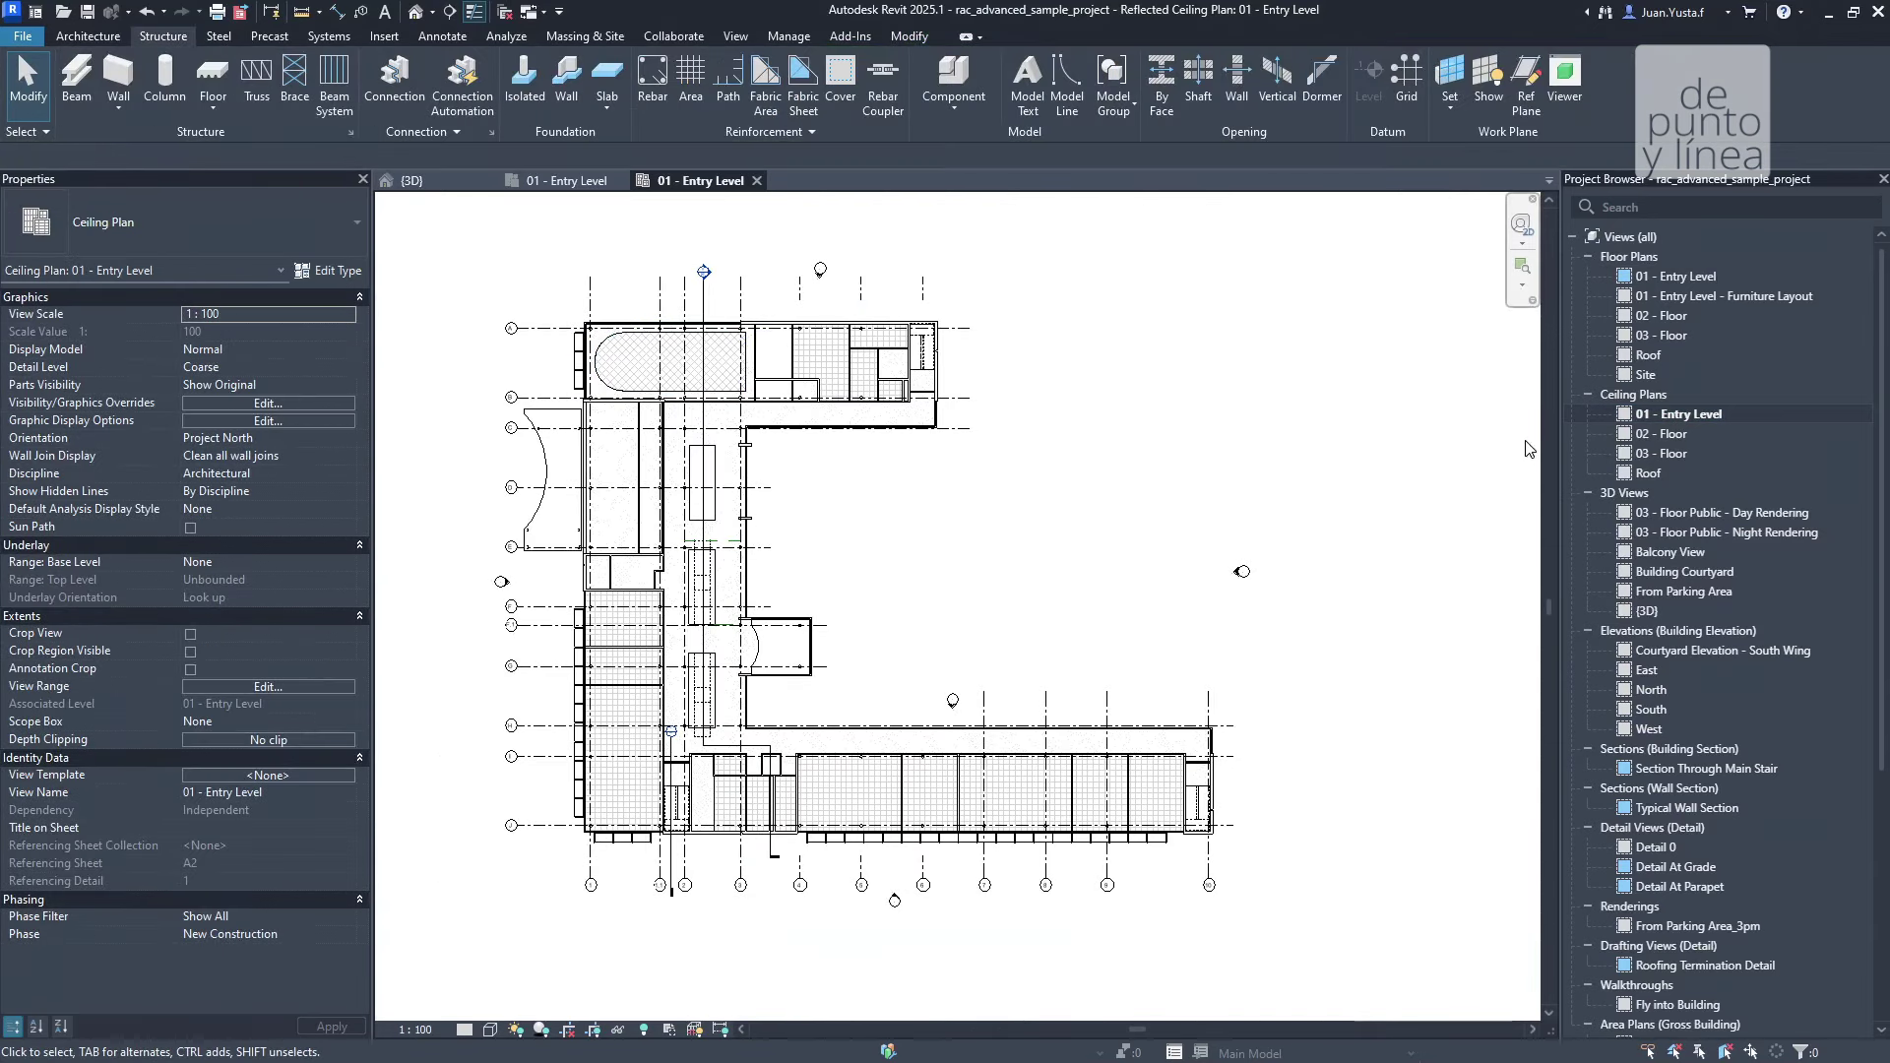
pyautogui.doubleClick(1681, 514)
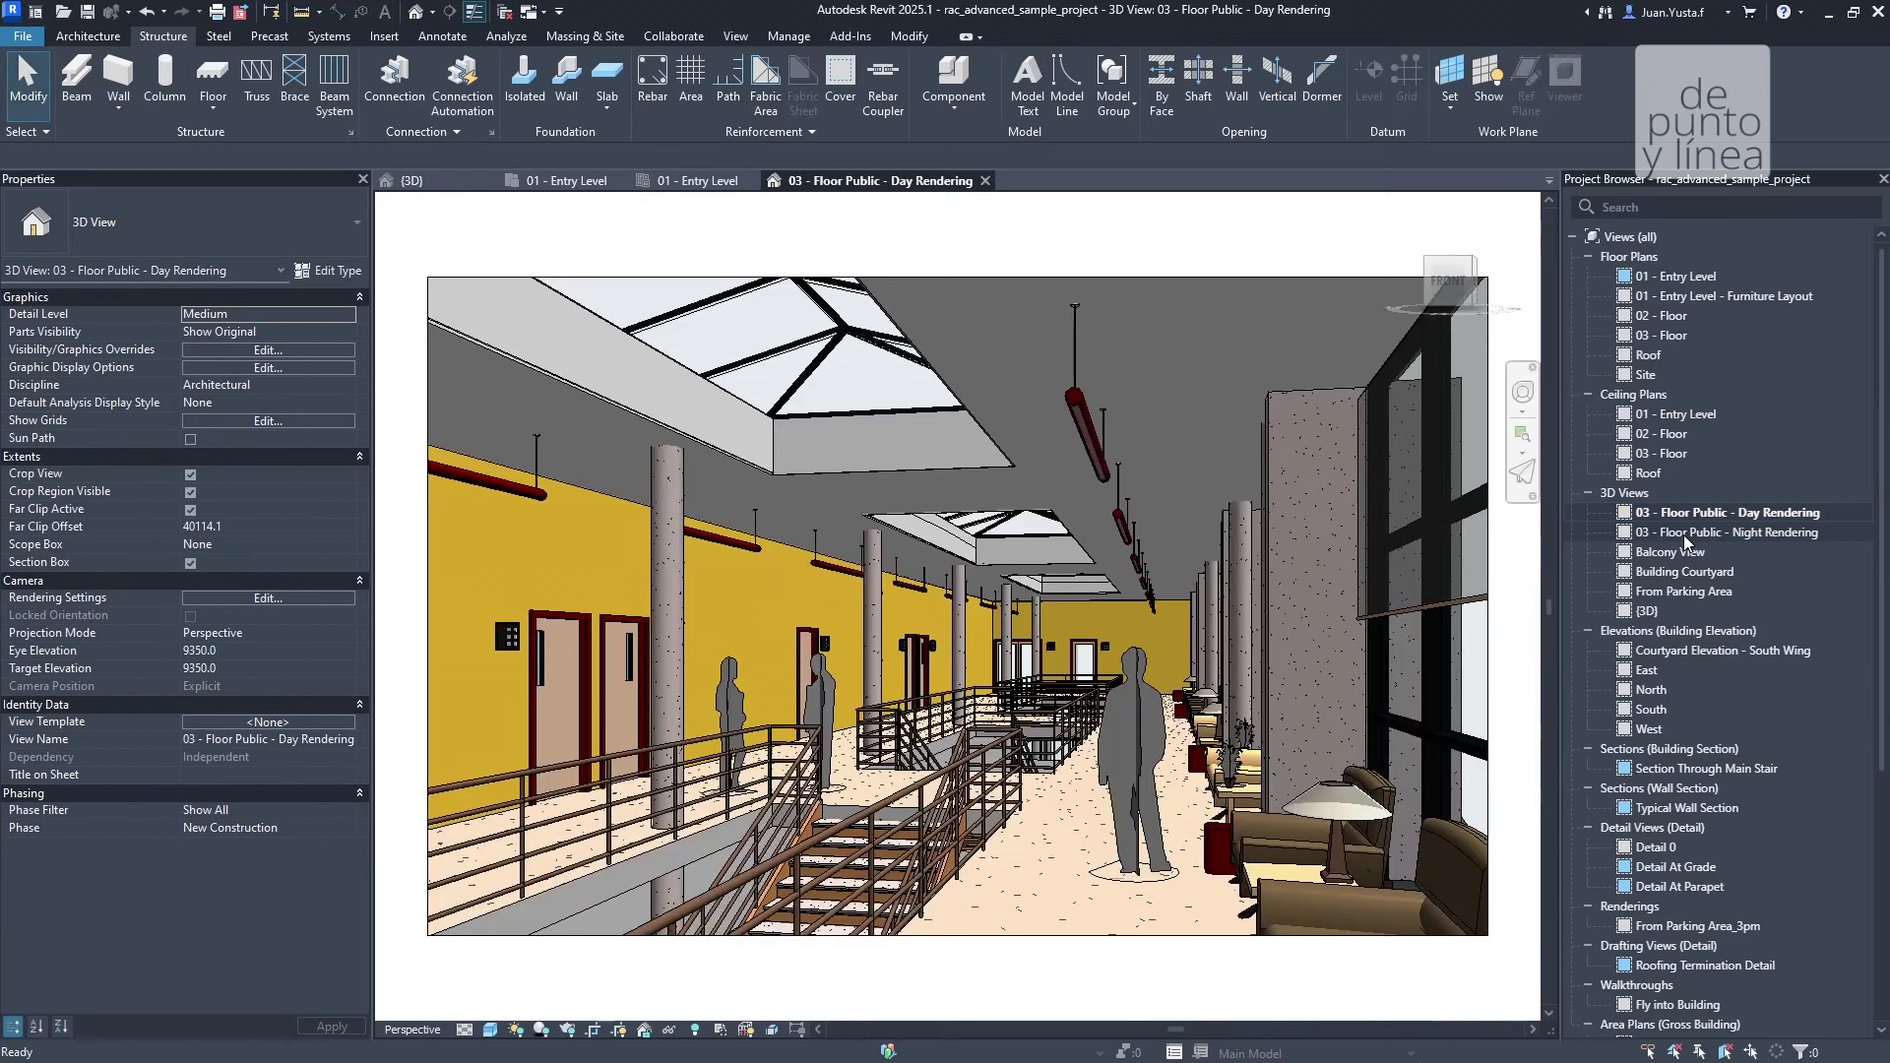
# Open the Night Rendering, Balcony View and Building Courtyard 3D views
pyautogui.doubleClick(1684, 532)
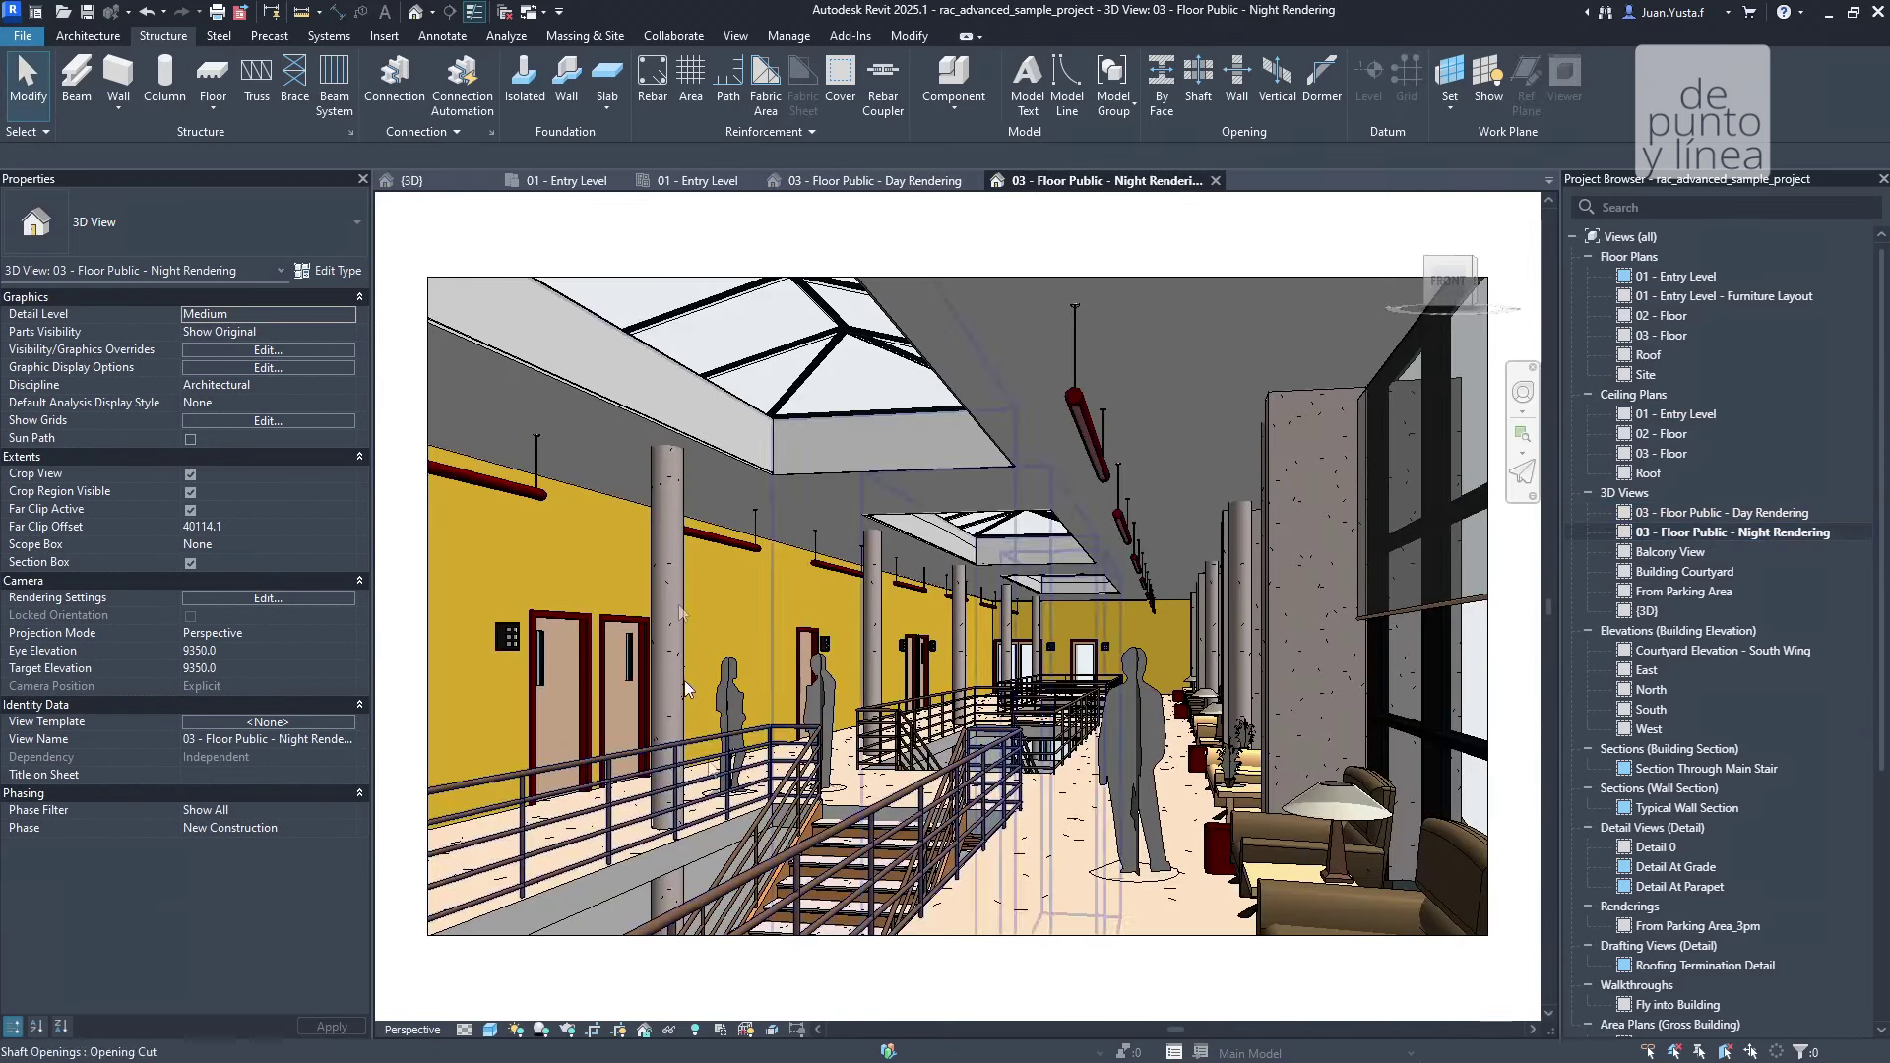
pyautogui.doubleClick(1674, 551)
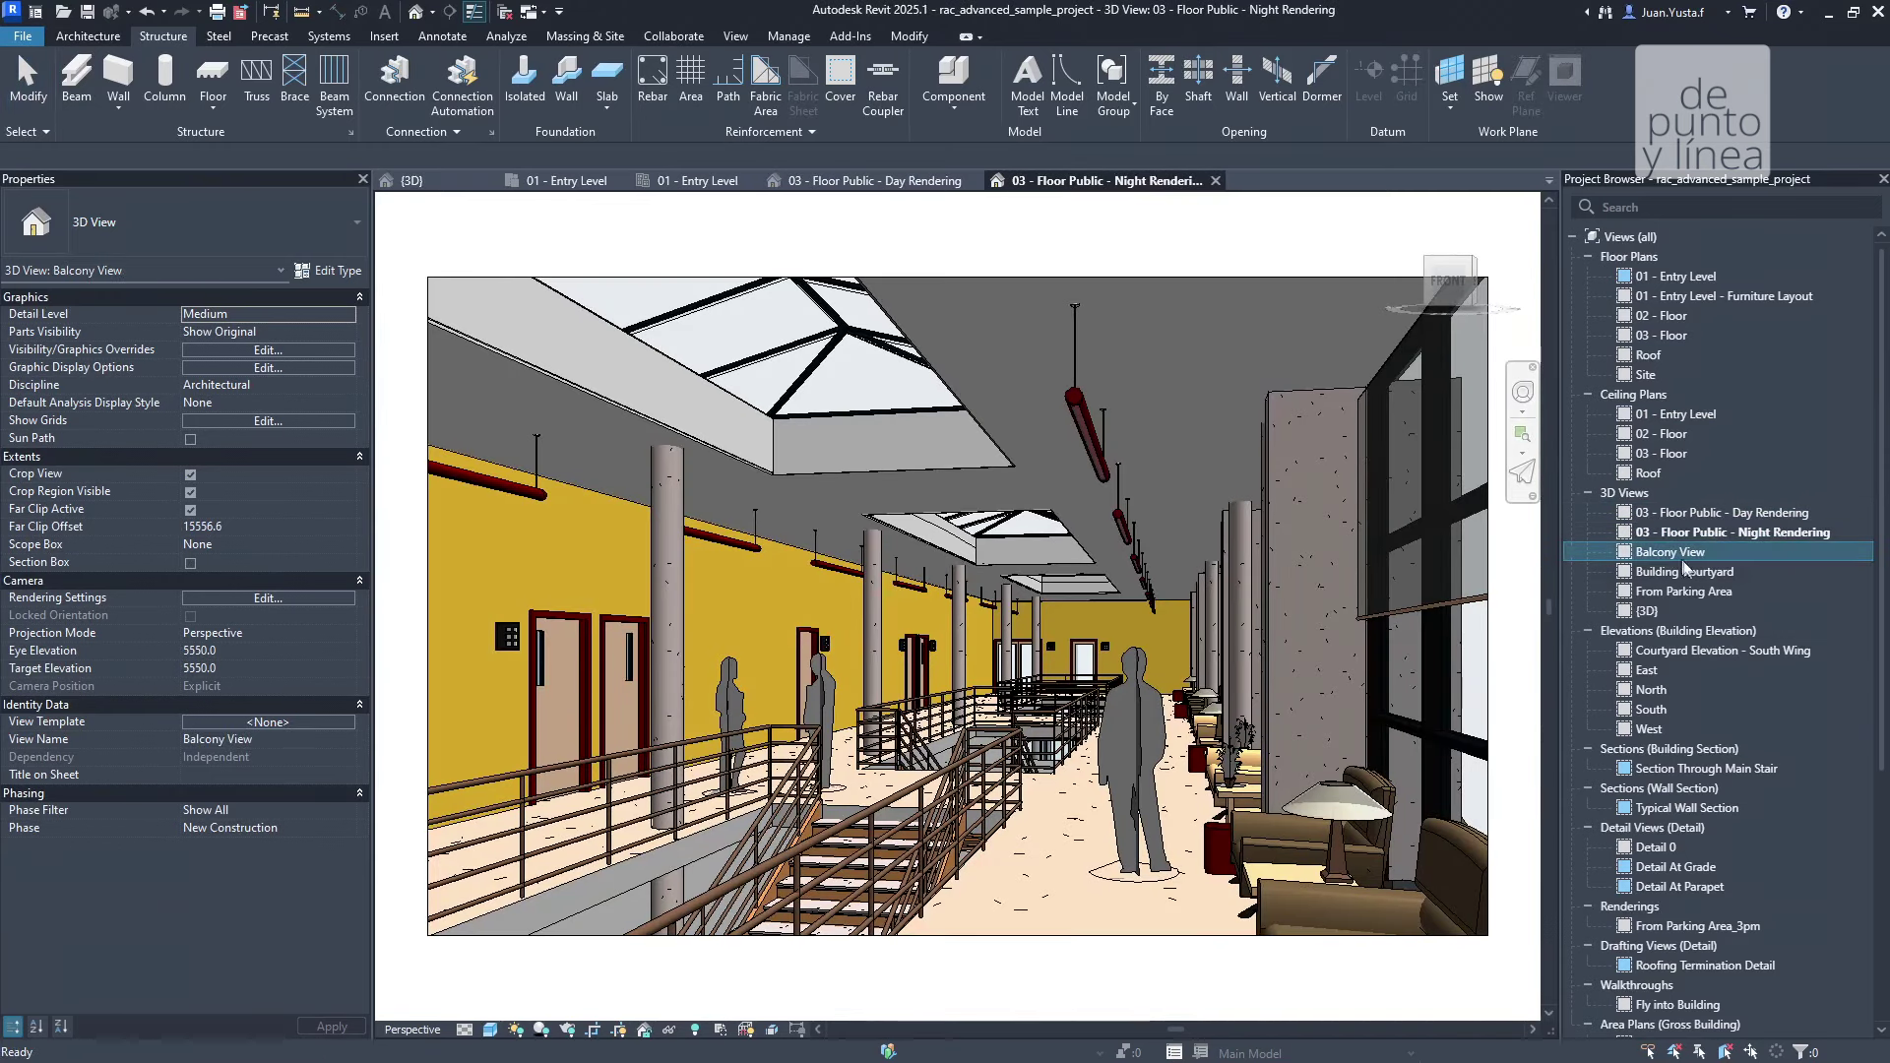
pyautogui.doubleClick(1689, 570)
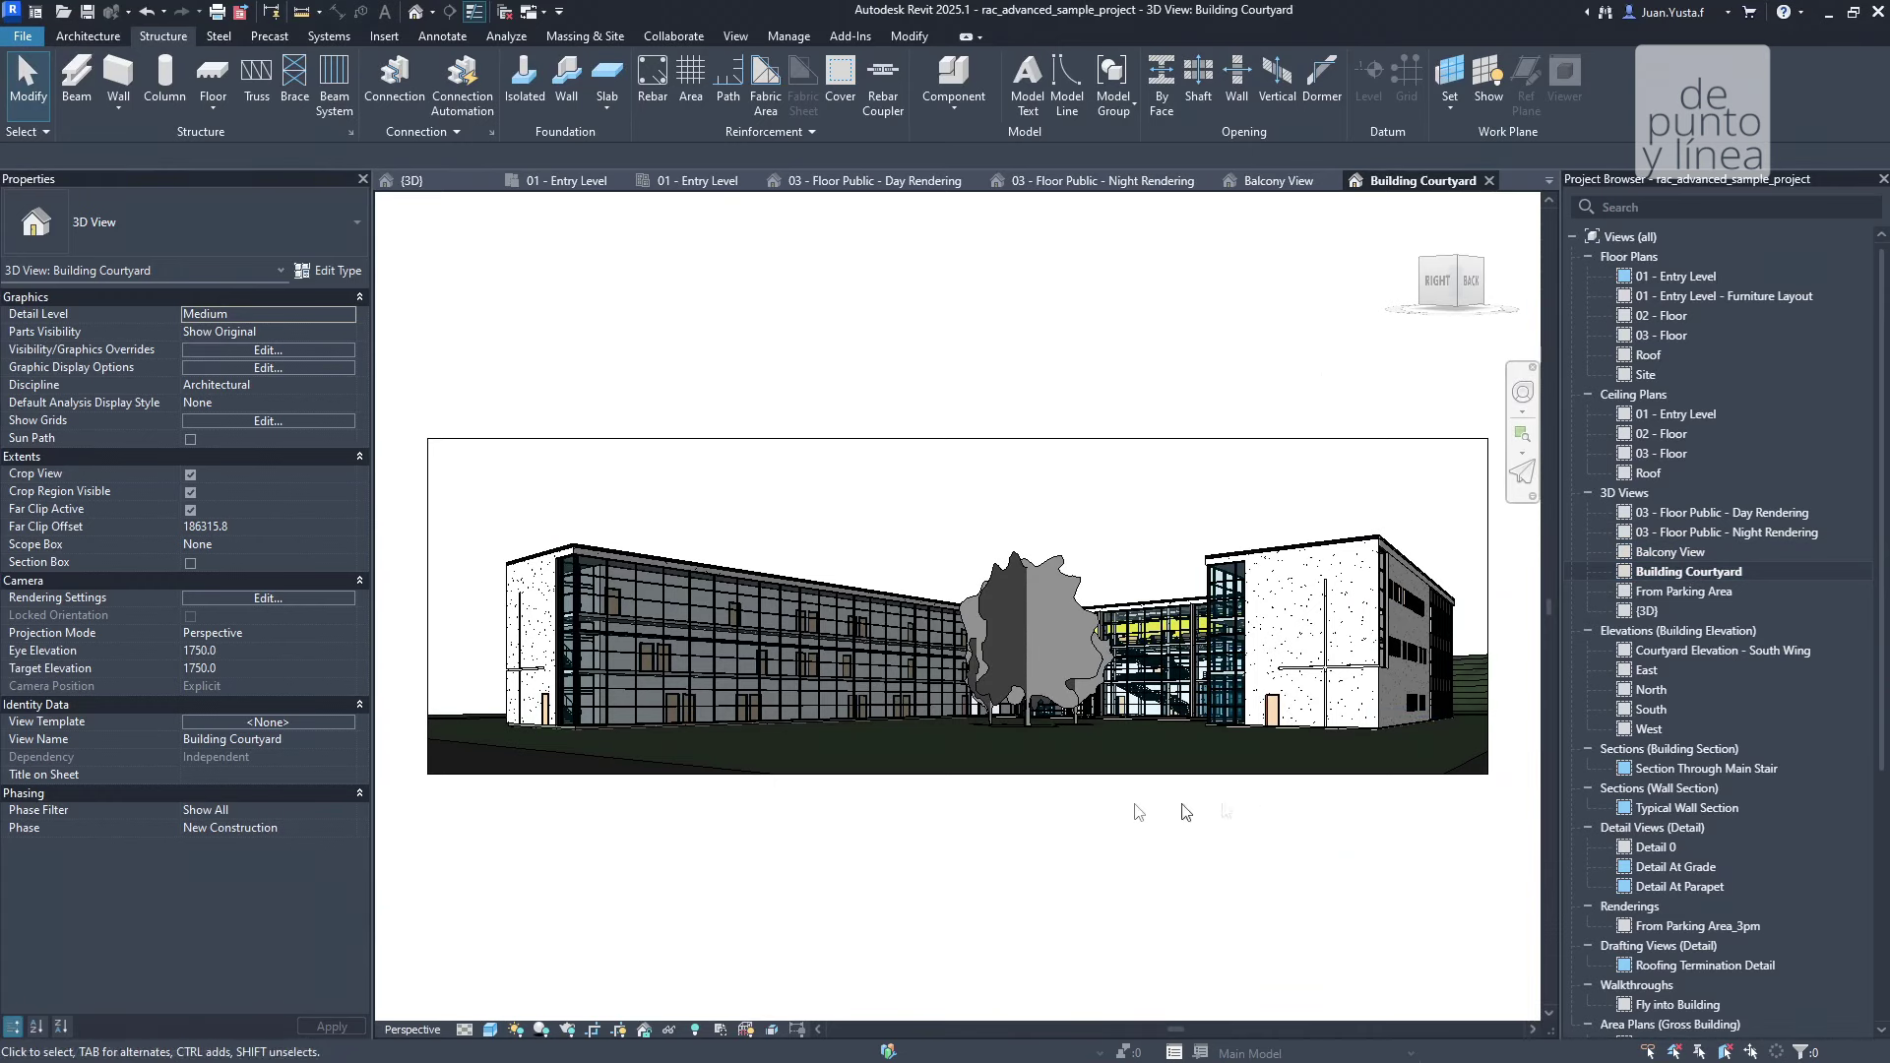
# Open the Courtyard Elevation - South Wing, South elevation, Section Through Main Stair, Detail 0 and Detail At Grade views
pyautogui.doubleClick(1654, 657)
pyautogui.doubleClick(1662, 707)
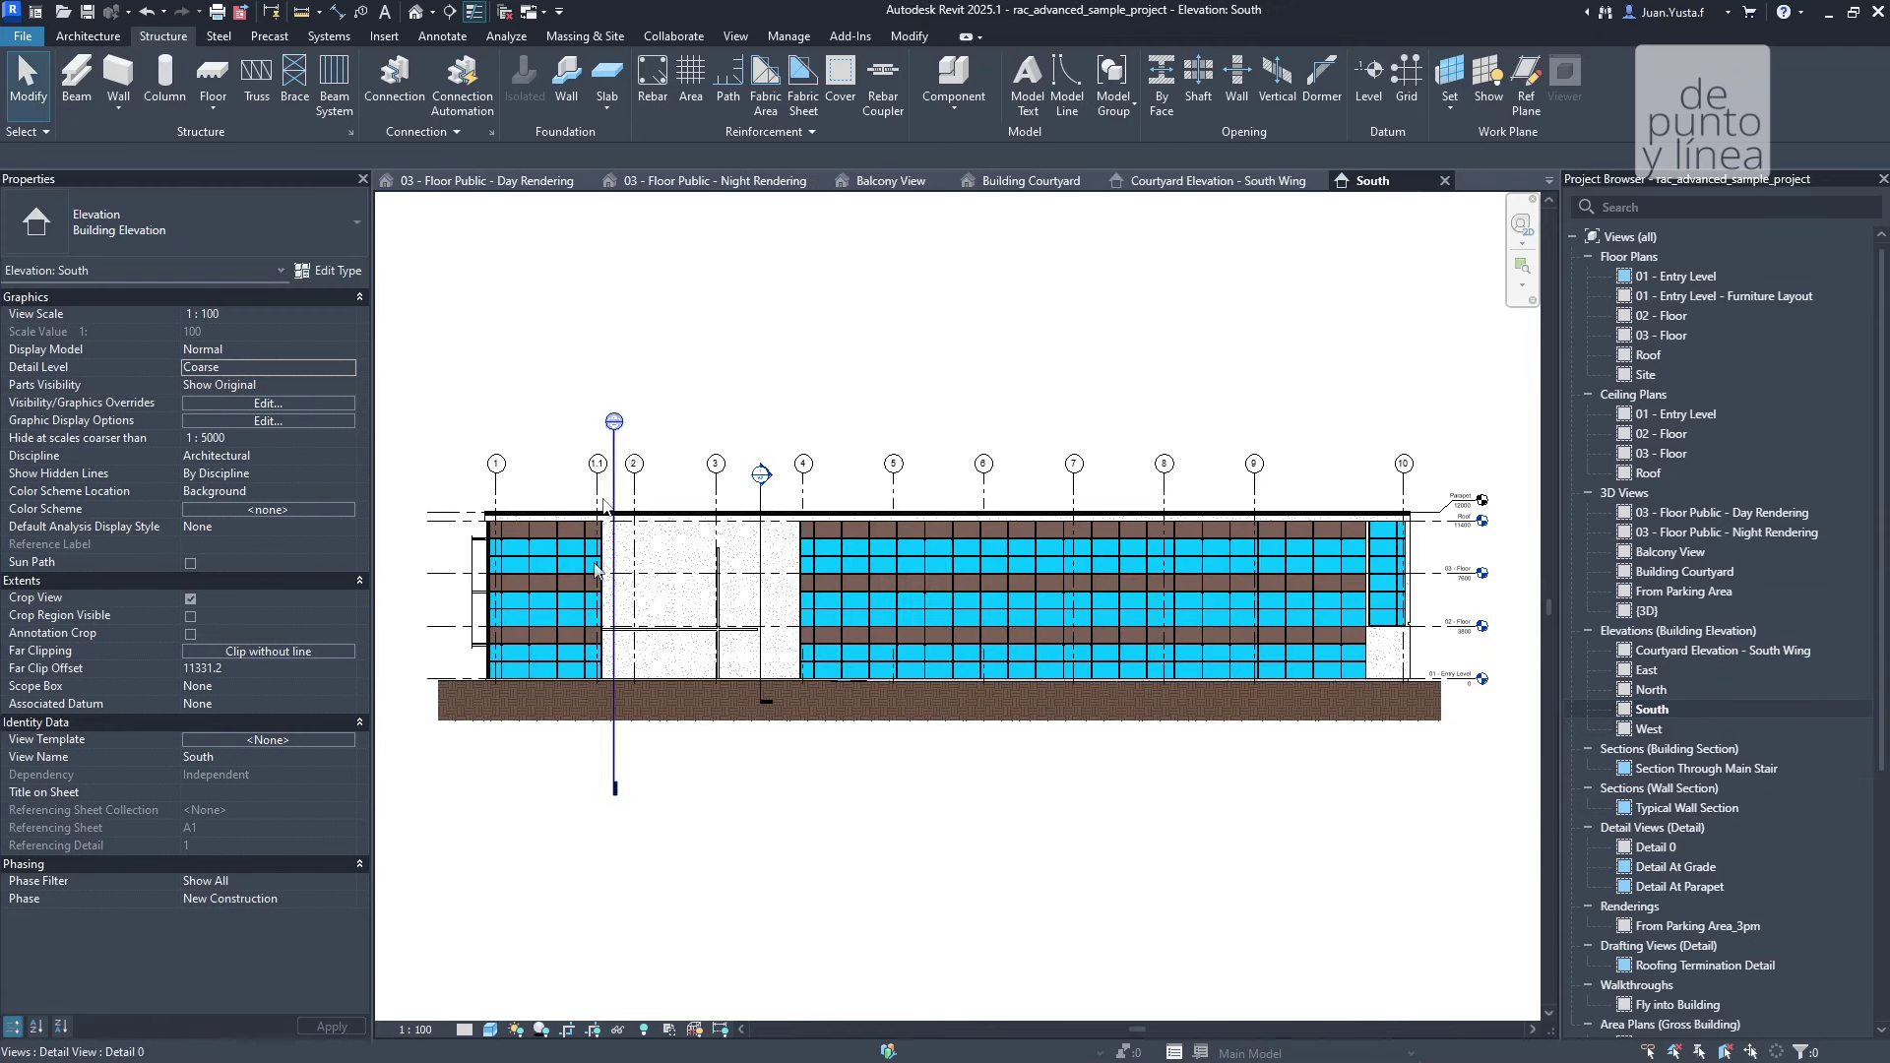
pyautogui.doubleClick(1676, 770)
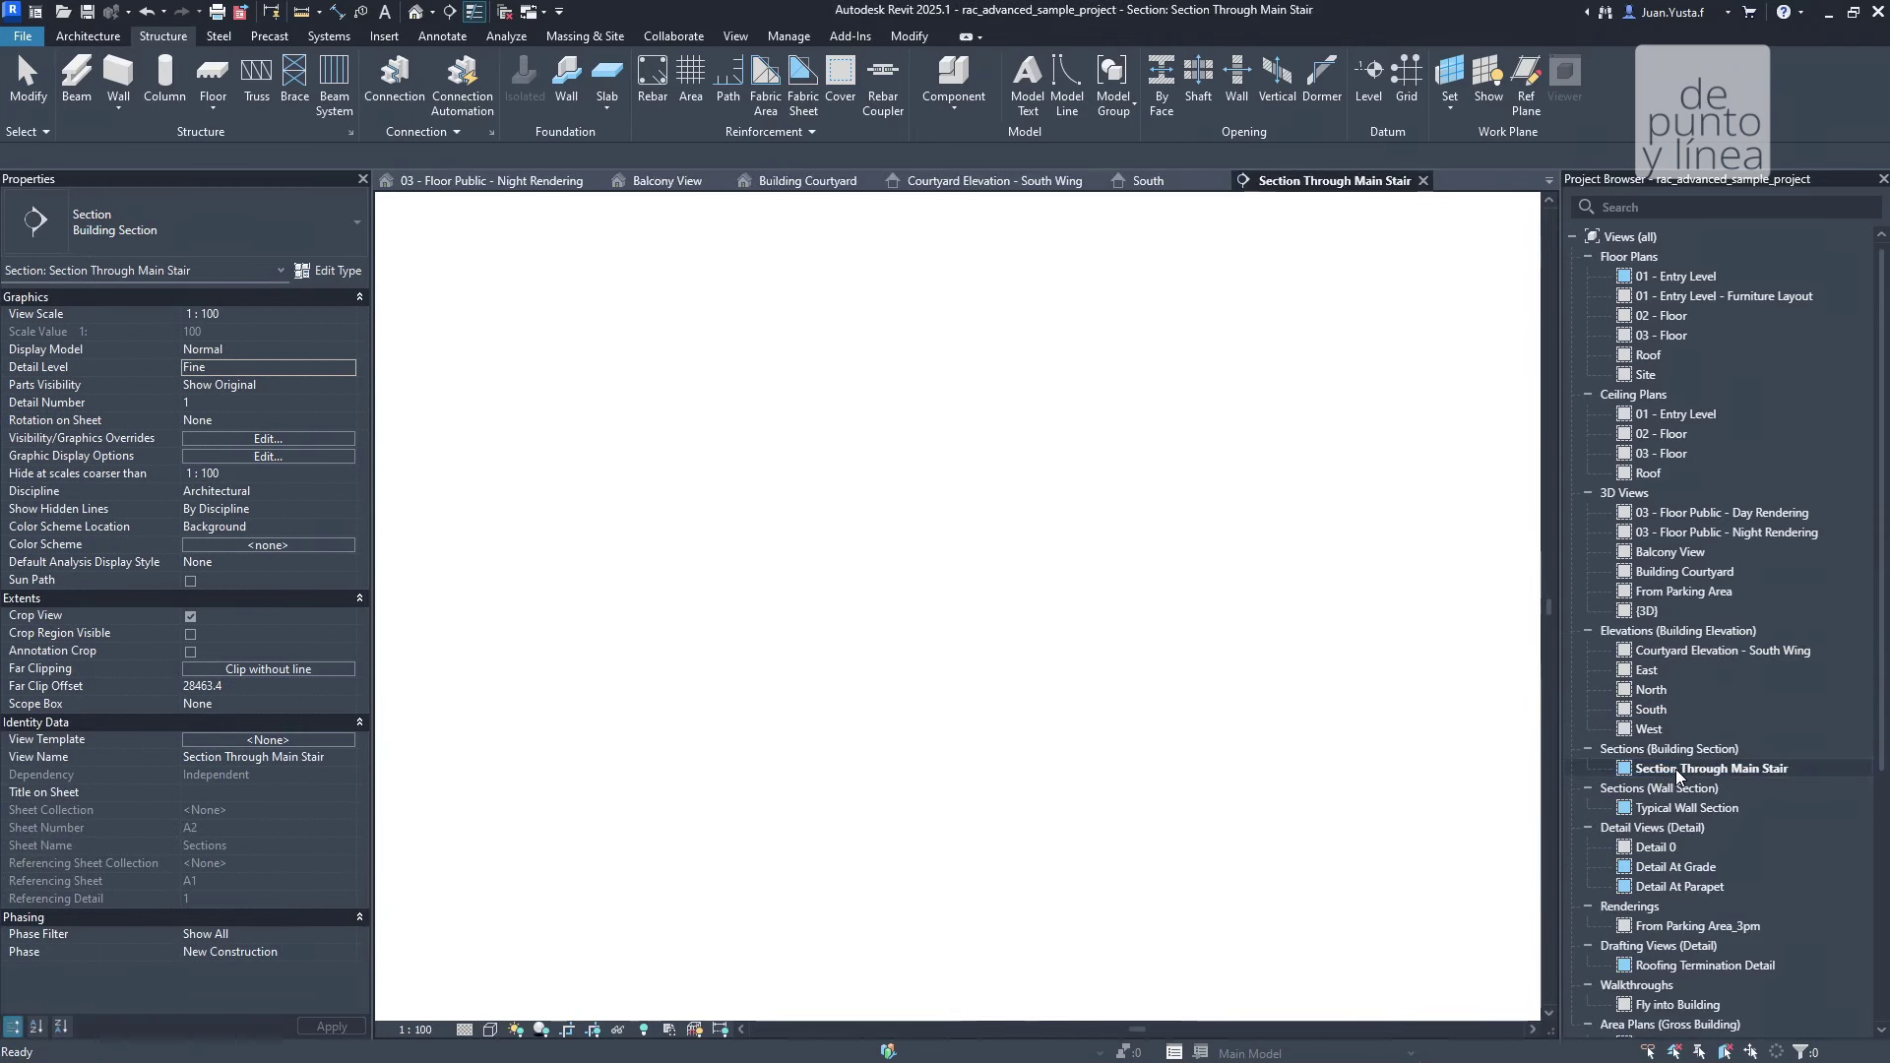
pyautogui.doubleClick(1676, 847)
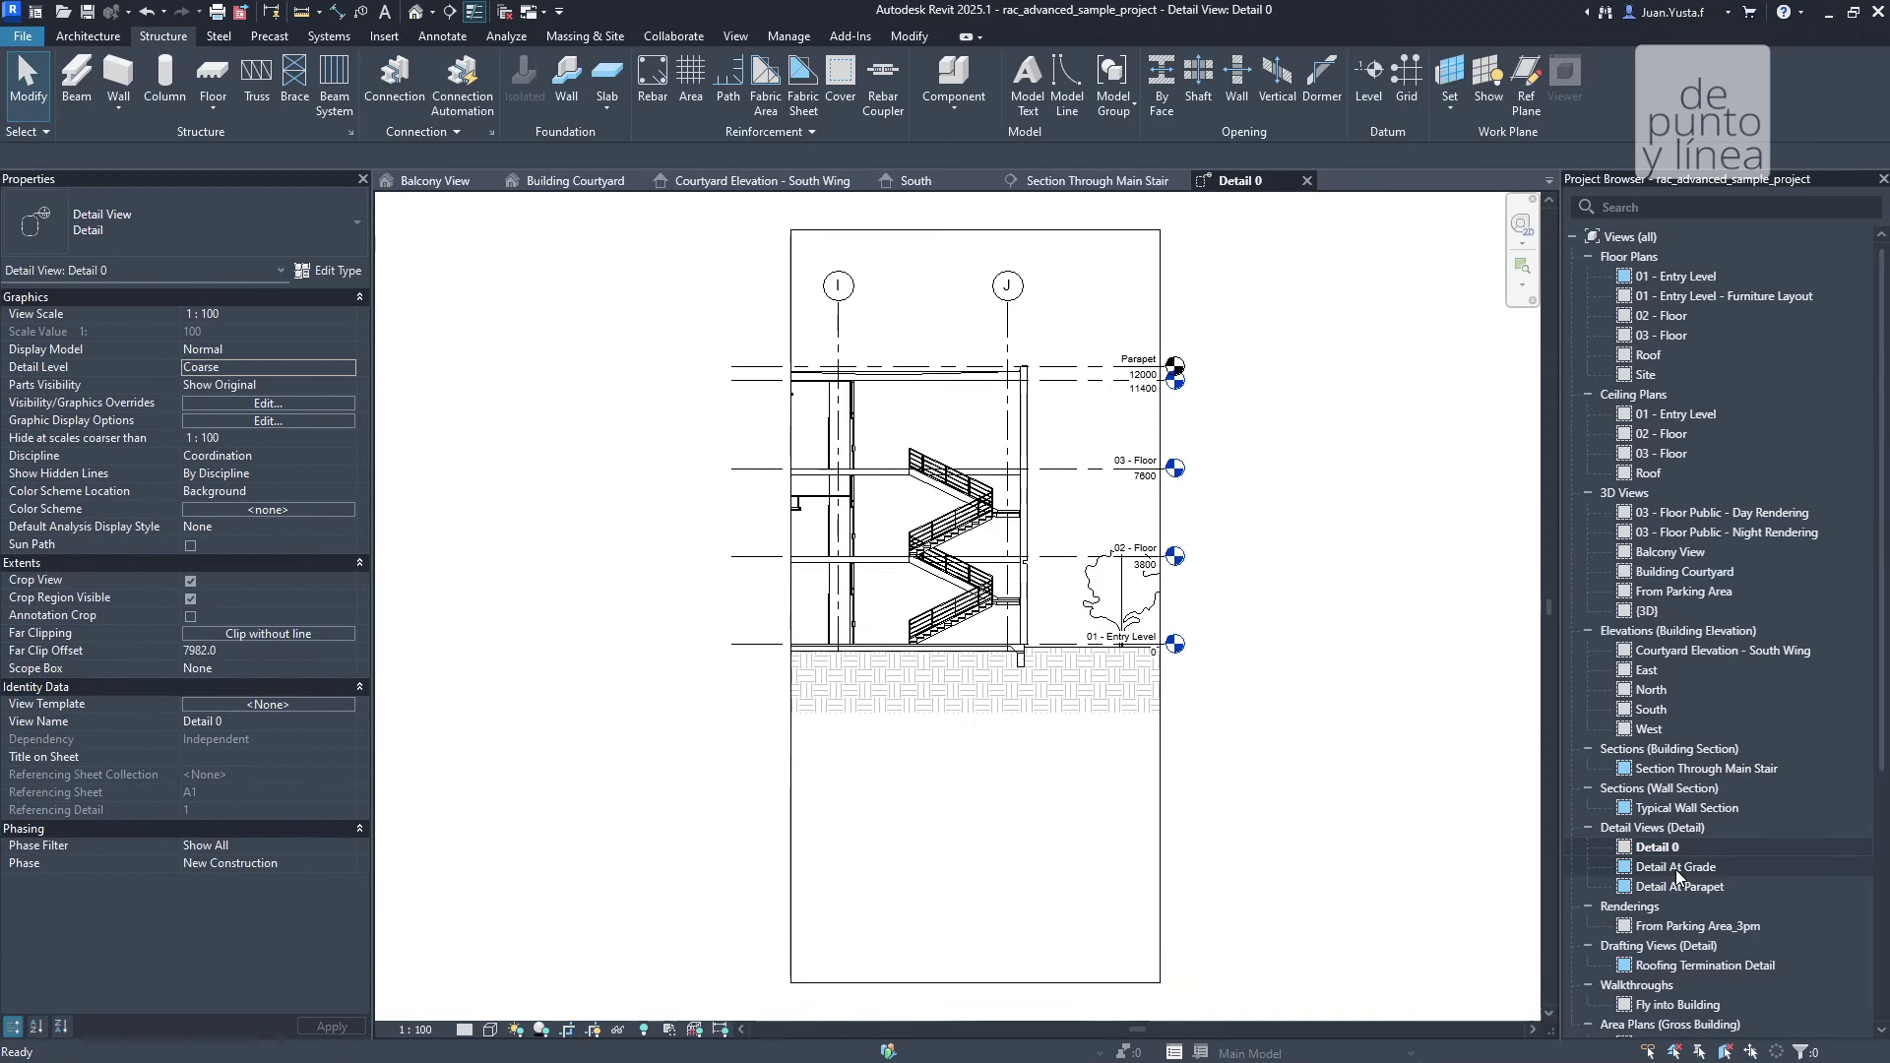
pyautogui.doubleClick(1676, 870)
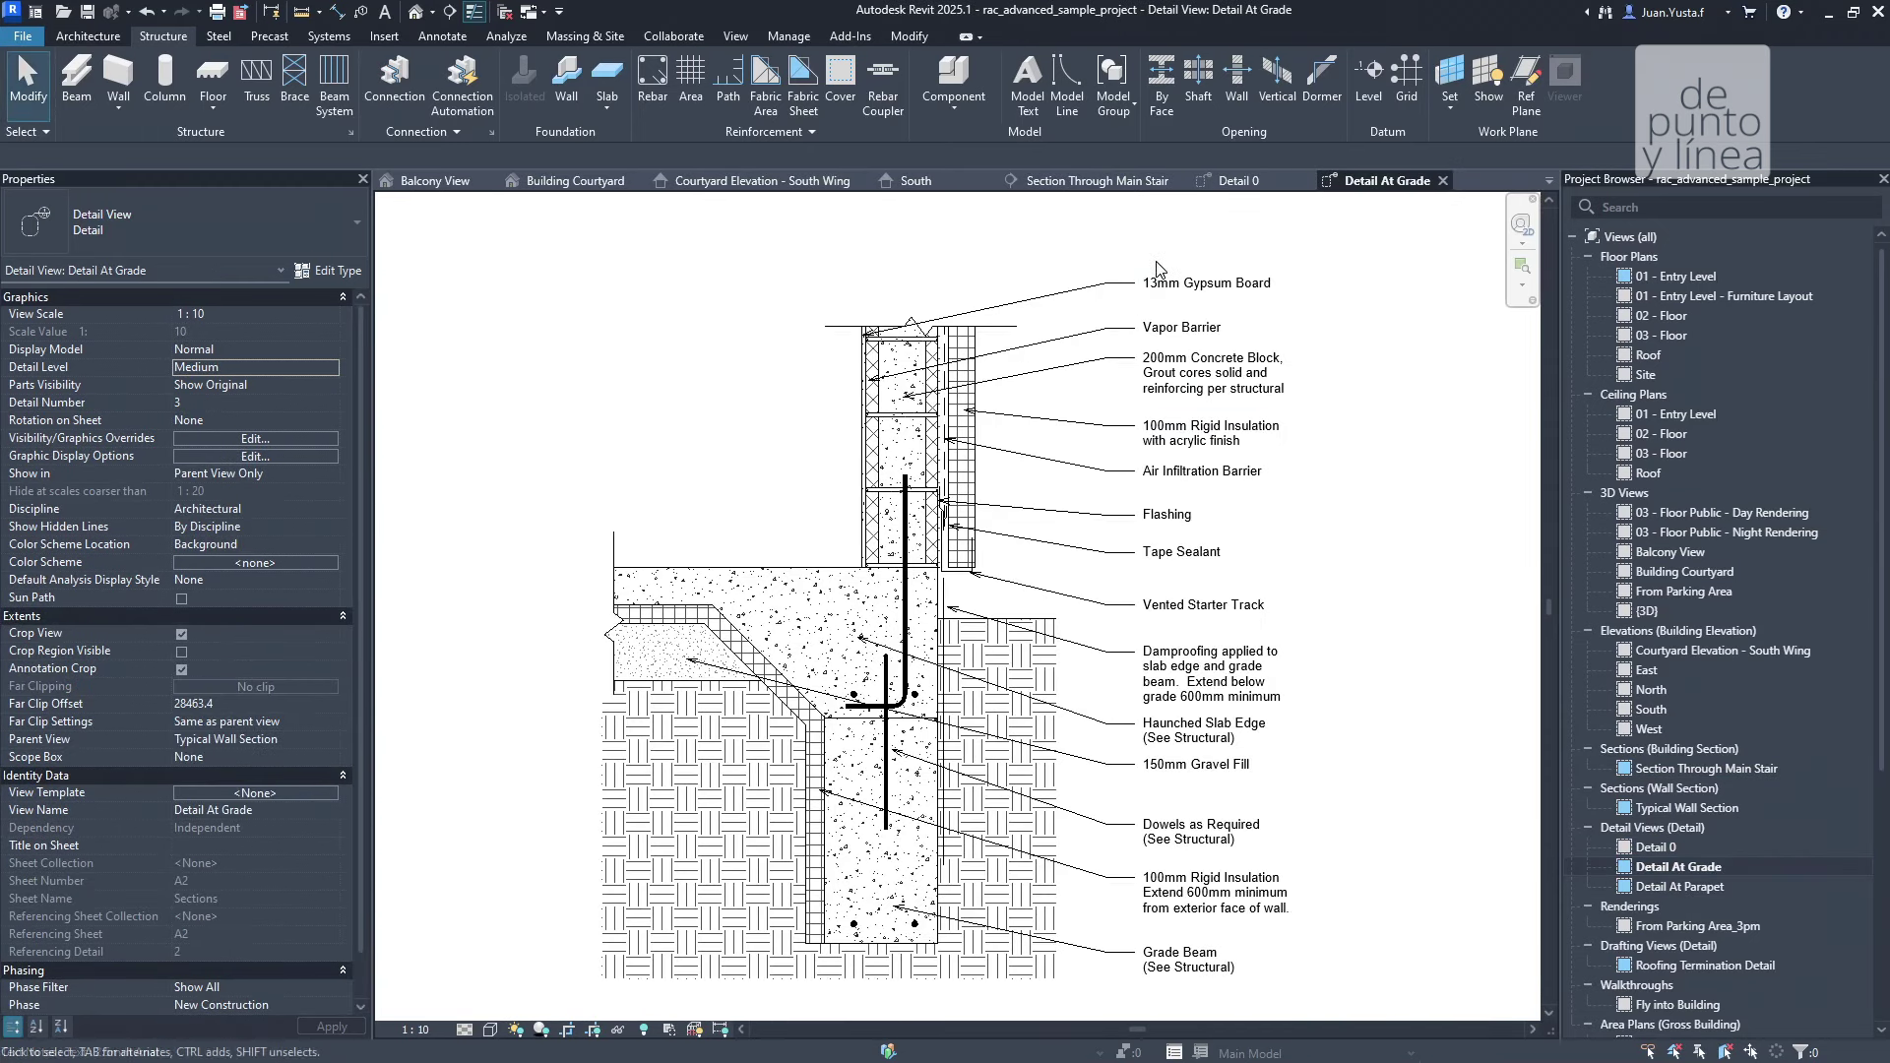
# Open the From Parking Area_3pm rendering, Roofing Termination Detail drafting view and Fly into Building walkthrough
pyautogui.scroll(-2, 1640, 817)
pyautogui.click(1668, 807)
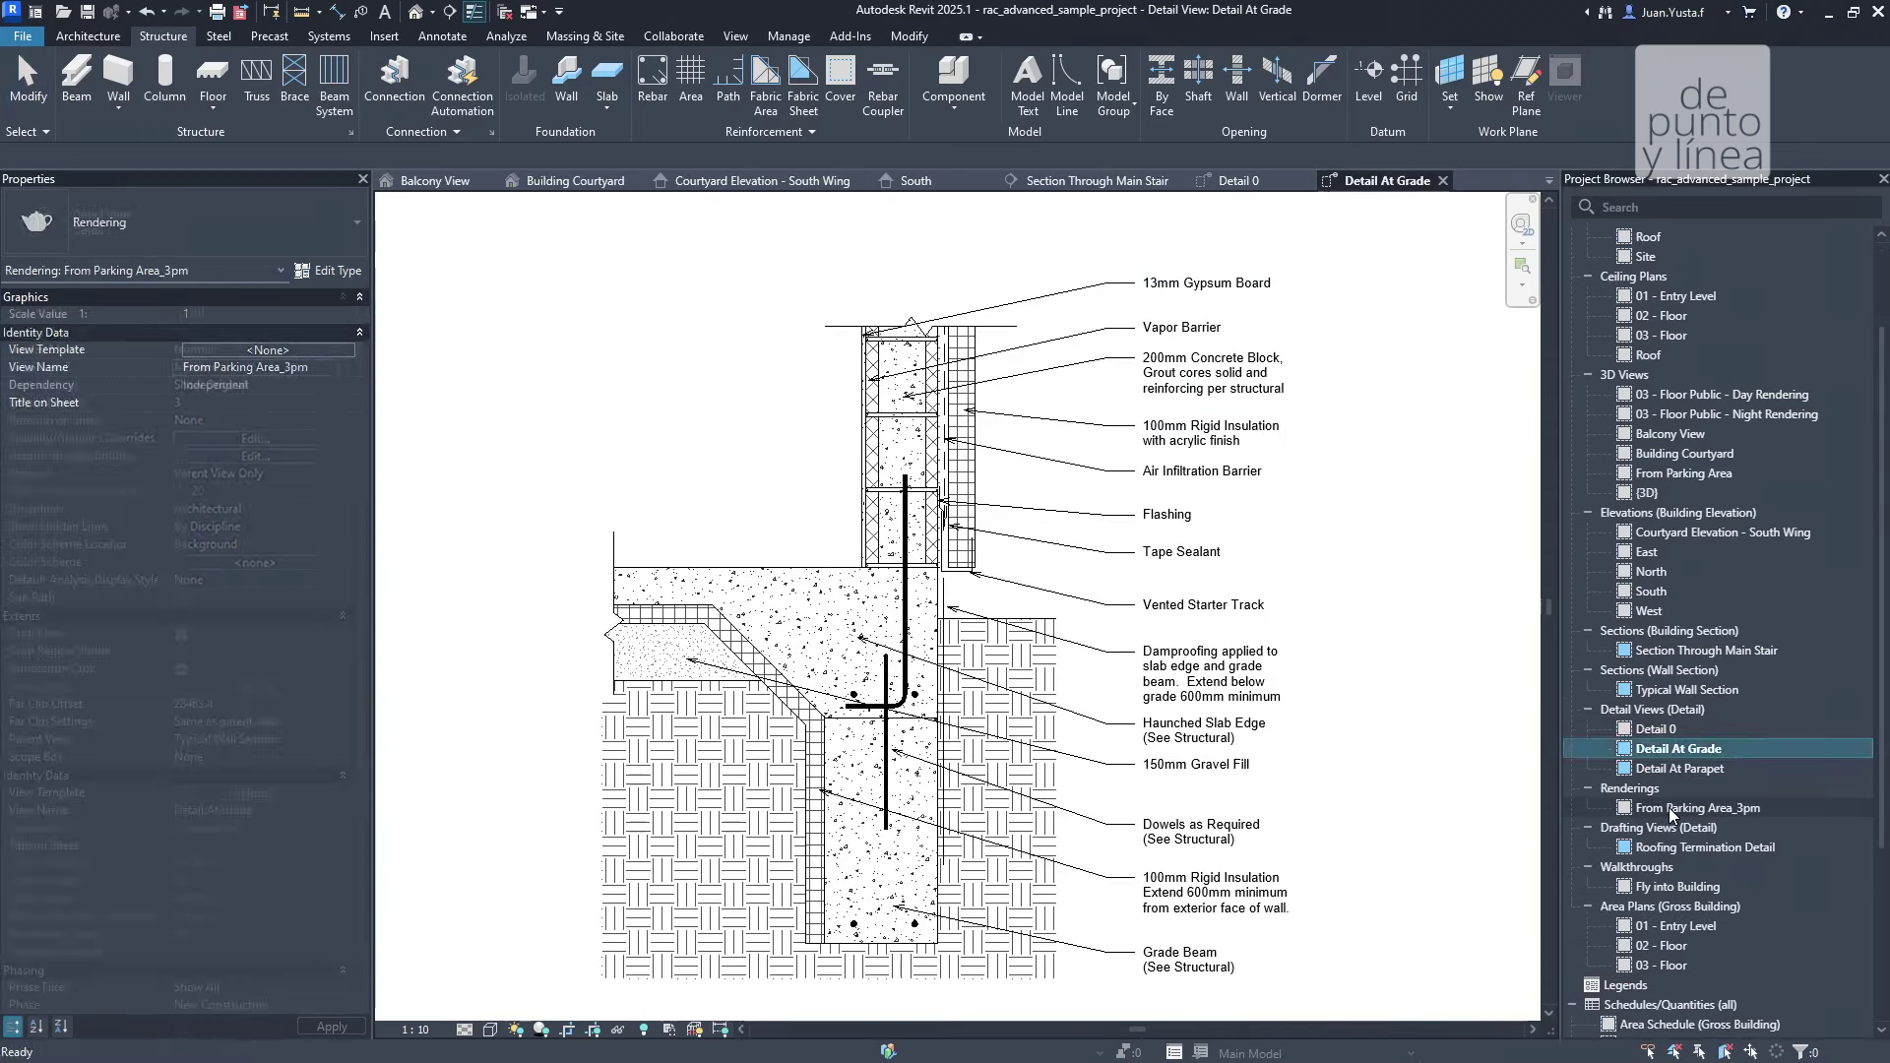
pyautogui.doubleClick(1669, 807)
pyautogui.scroll(-2, 1670, 807)
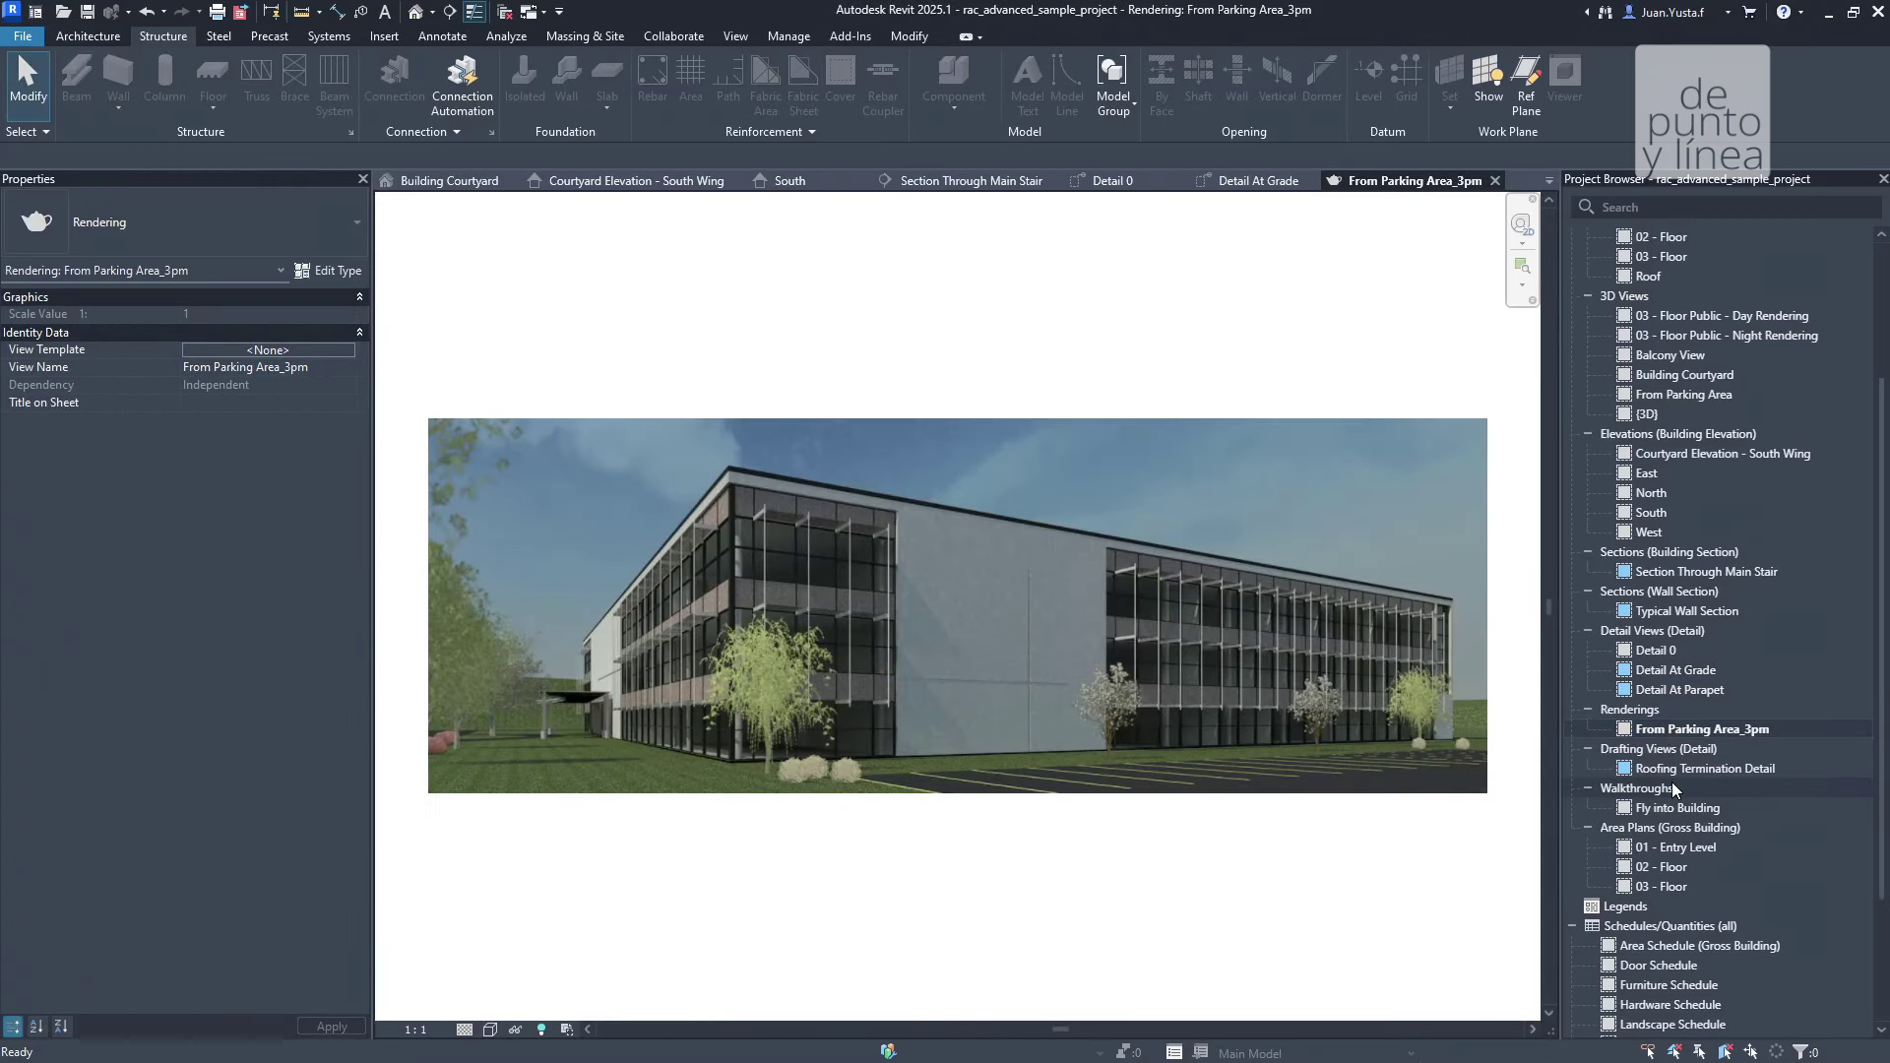
pyautogui.doubleClick(1674, 770)
pyautogui.click(1676, 809)
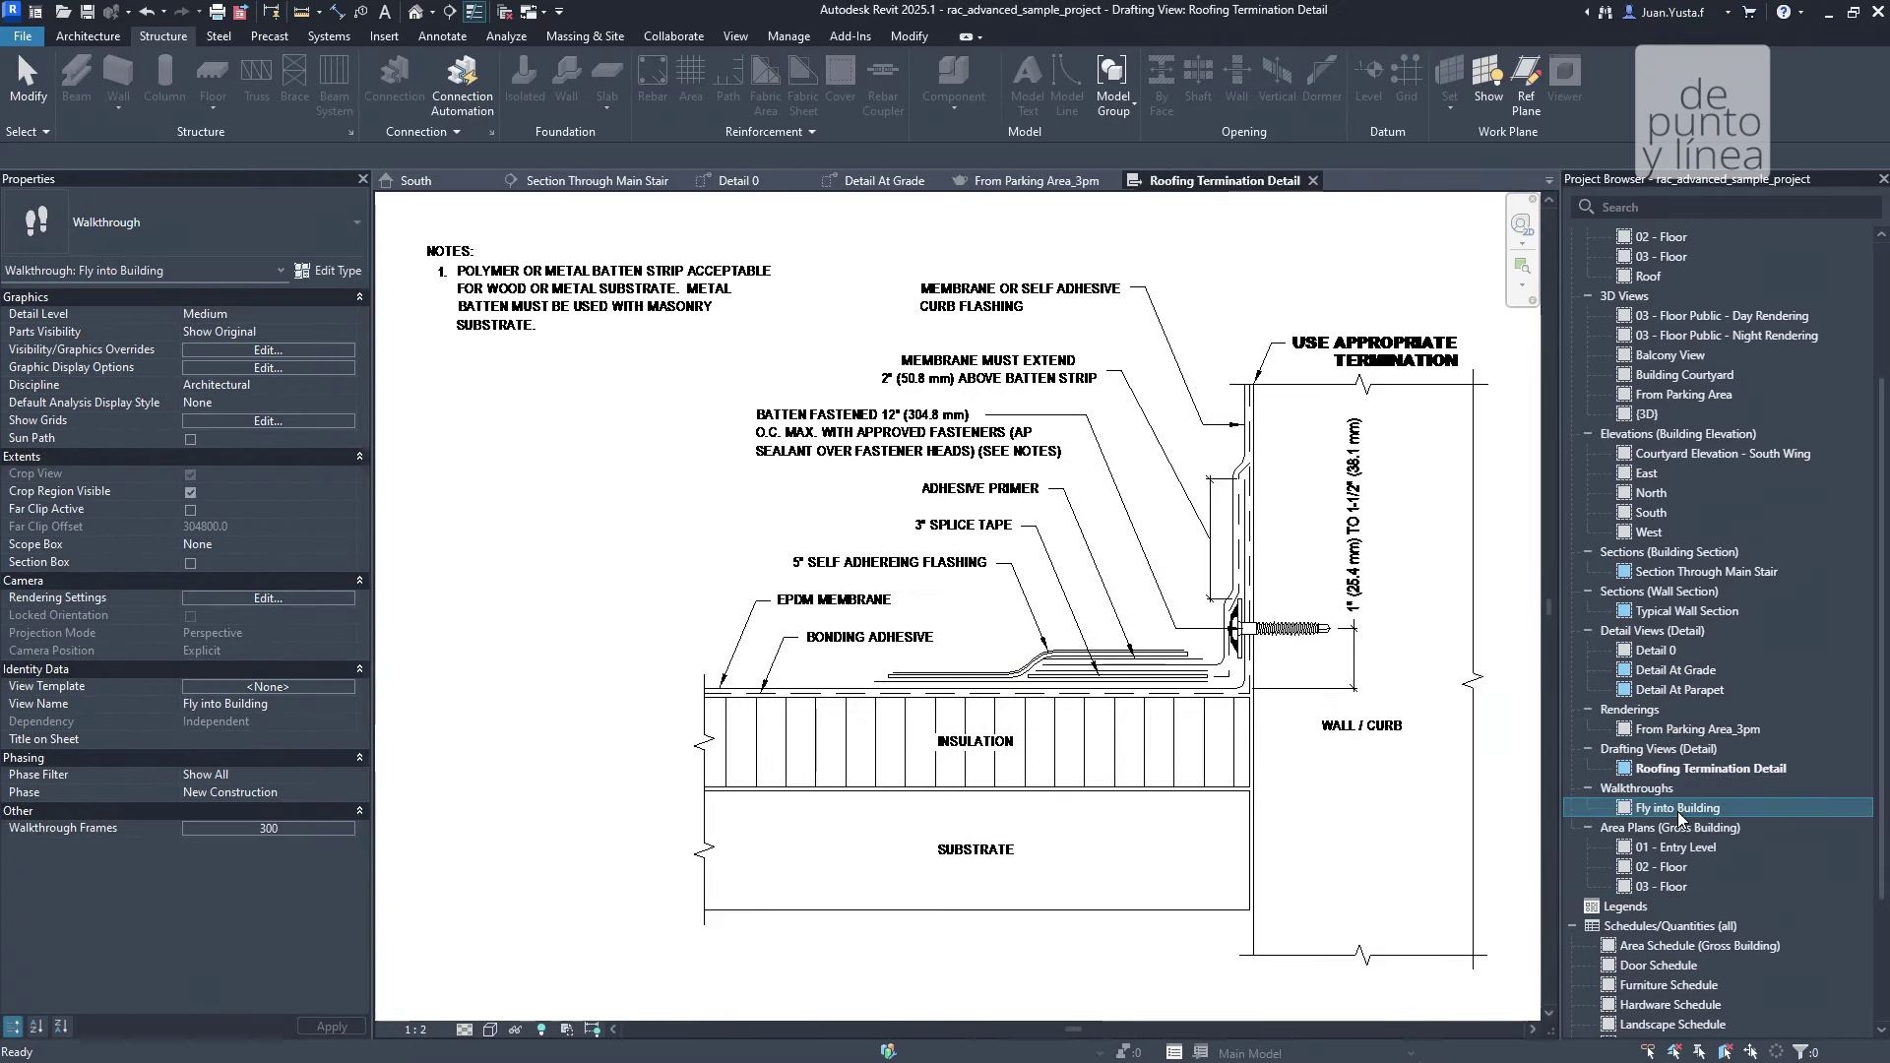
pyautogui.doubleClick(1677, 811)
# Open the 01 - Entry Level area plan and the Area Schedule (Gross Building)
pyautogui.doubleClick(1674, 848)
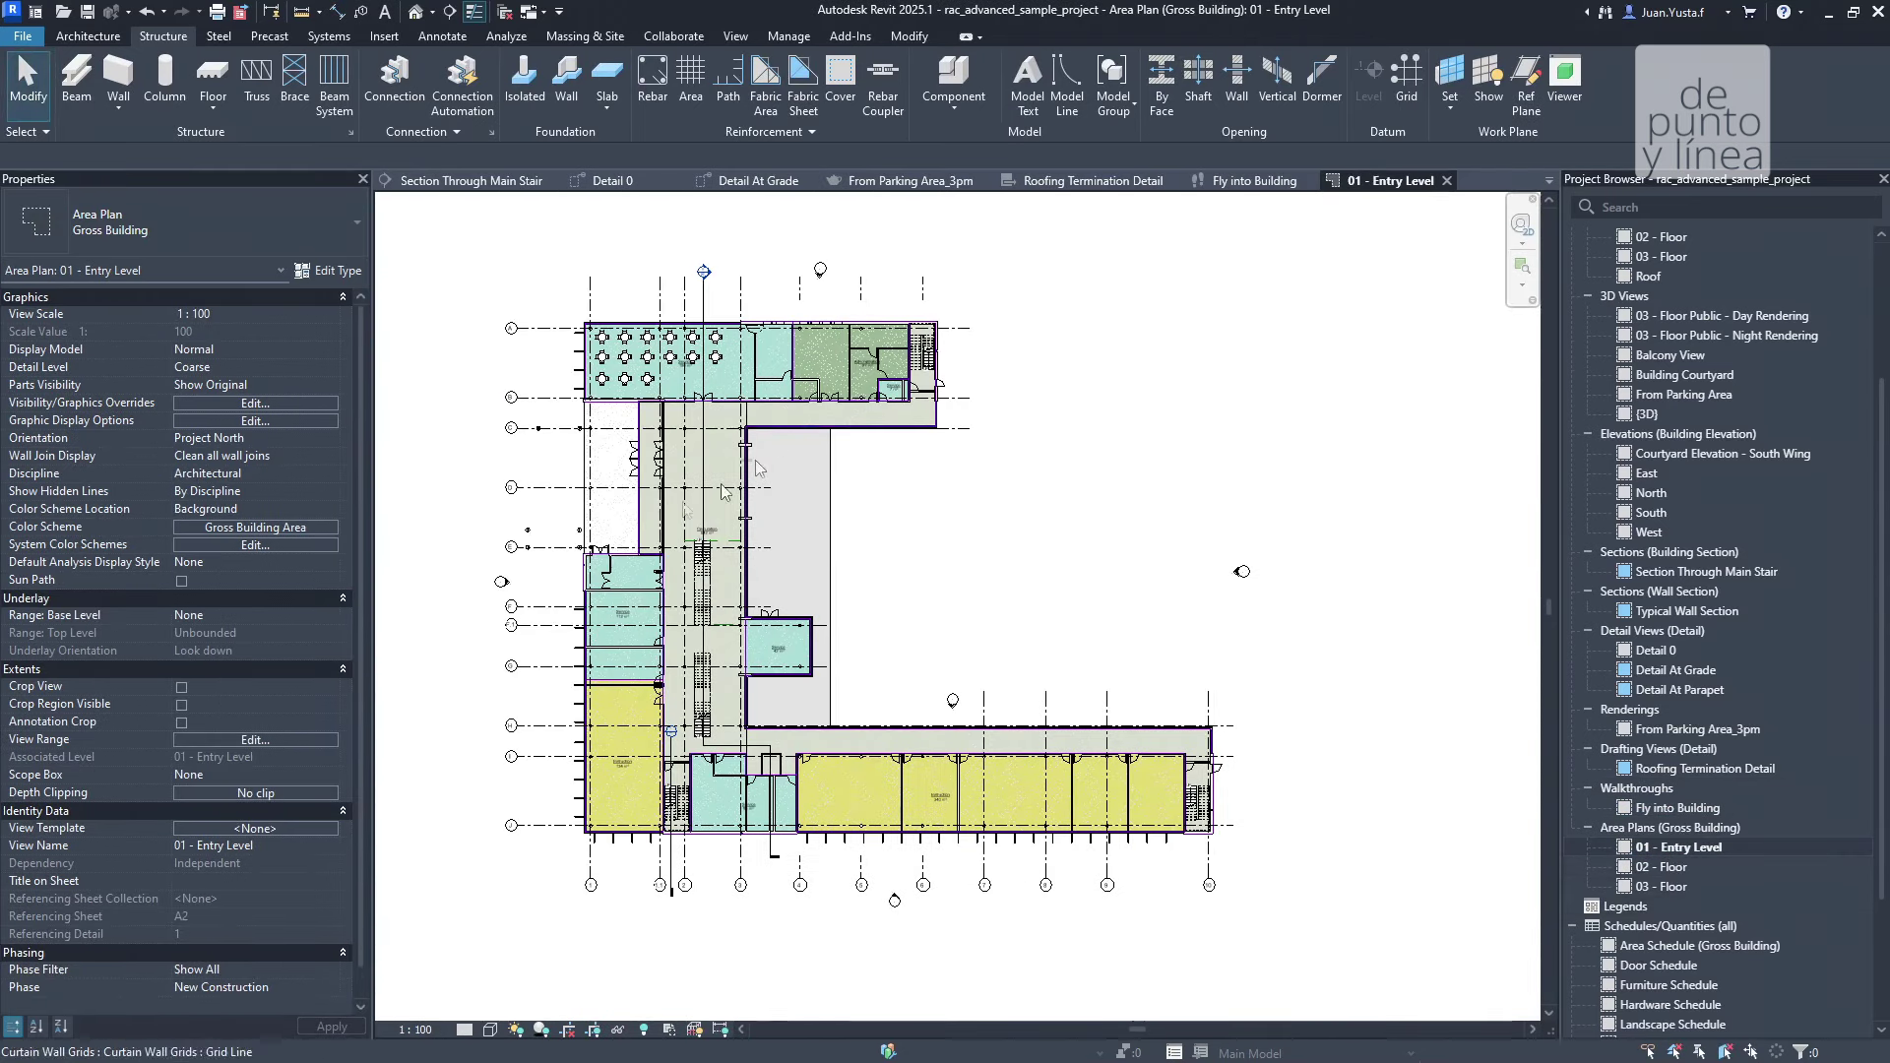
pyautogui.scroll(-3, 1710, 856)
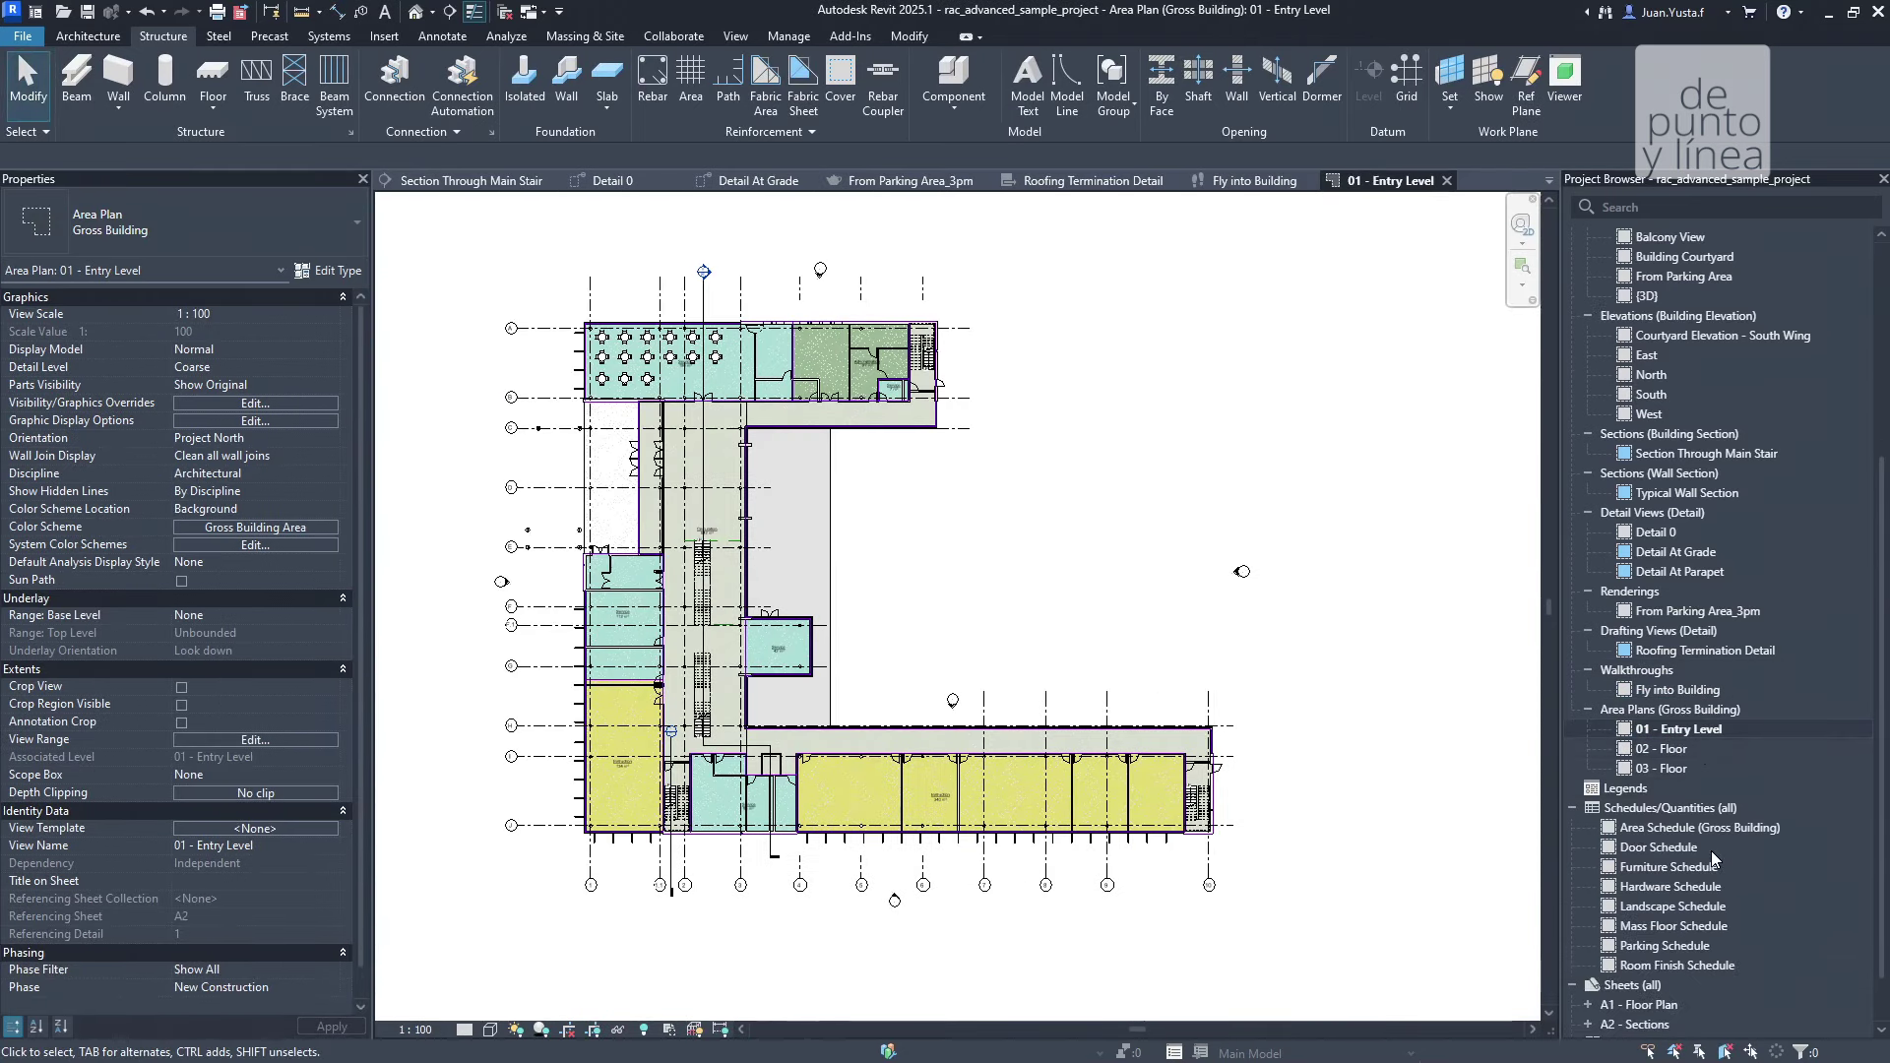
pyautogui.click(1663, 774)
pyautogui.doubleClick(1663, 773)
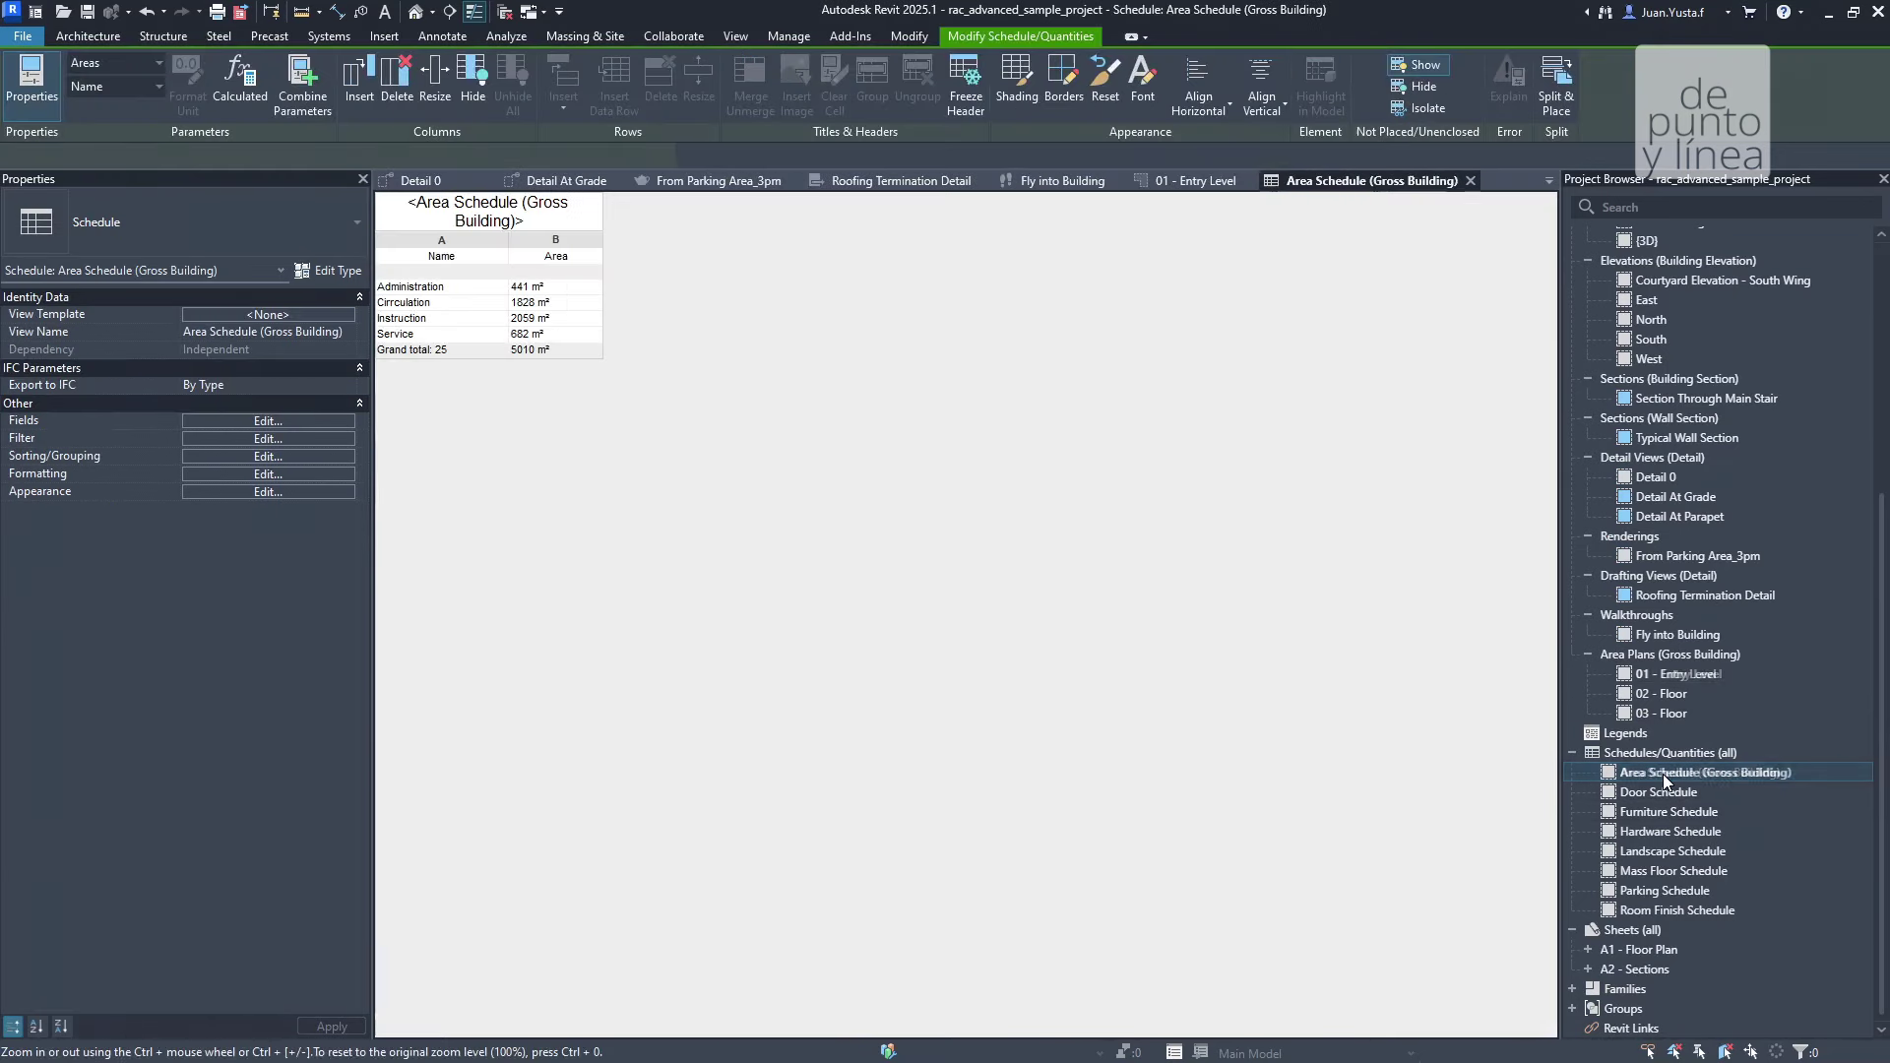
# Open the Hardware, Mass Floor, Parking and Room Finish schedules, ending on sheet A1 - Floor Plan
pyautogui.click(1674, 832)
pyautogui.doubleClick(1673, 832)
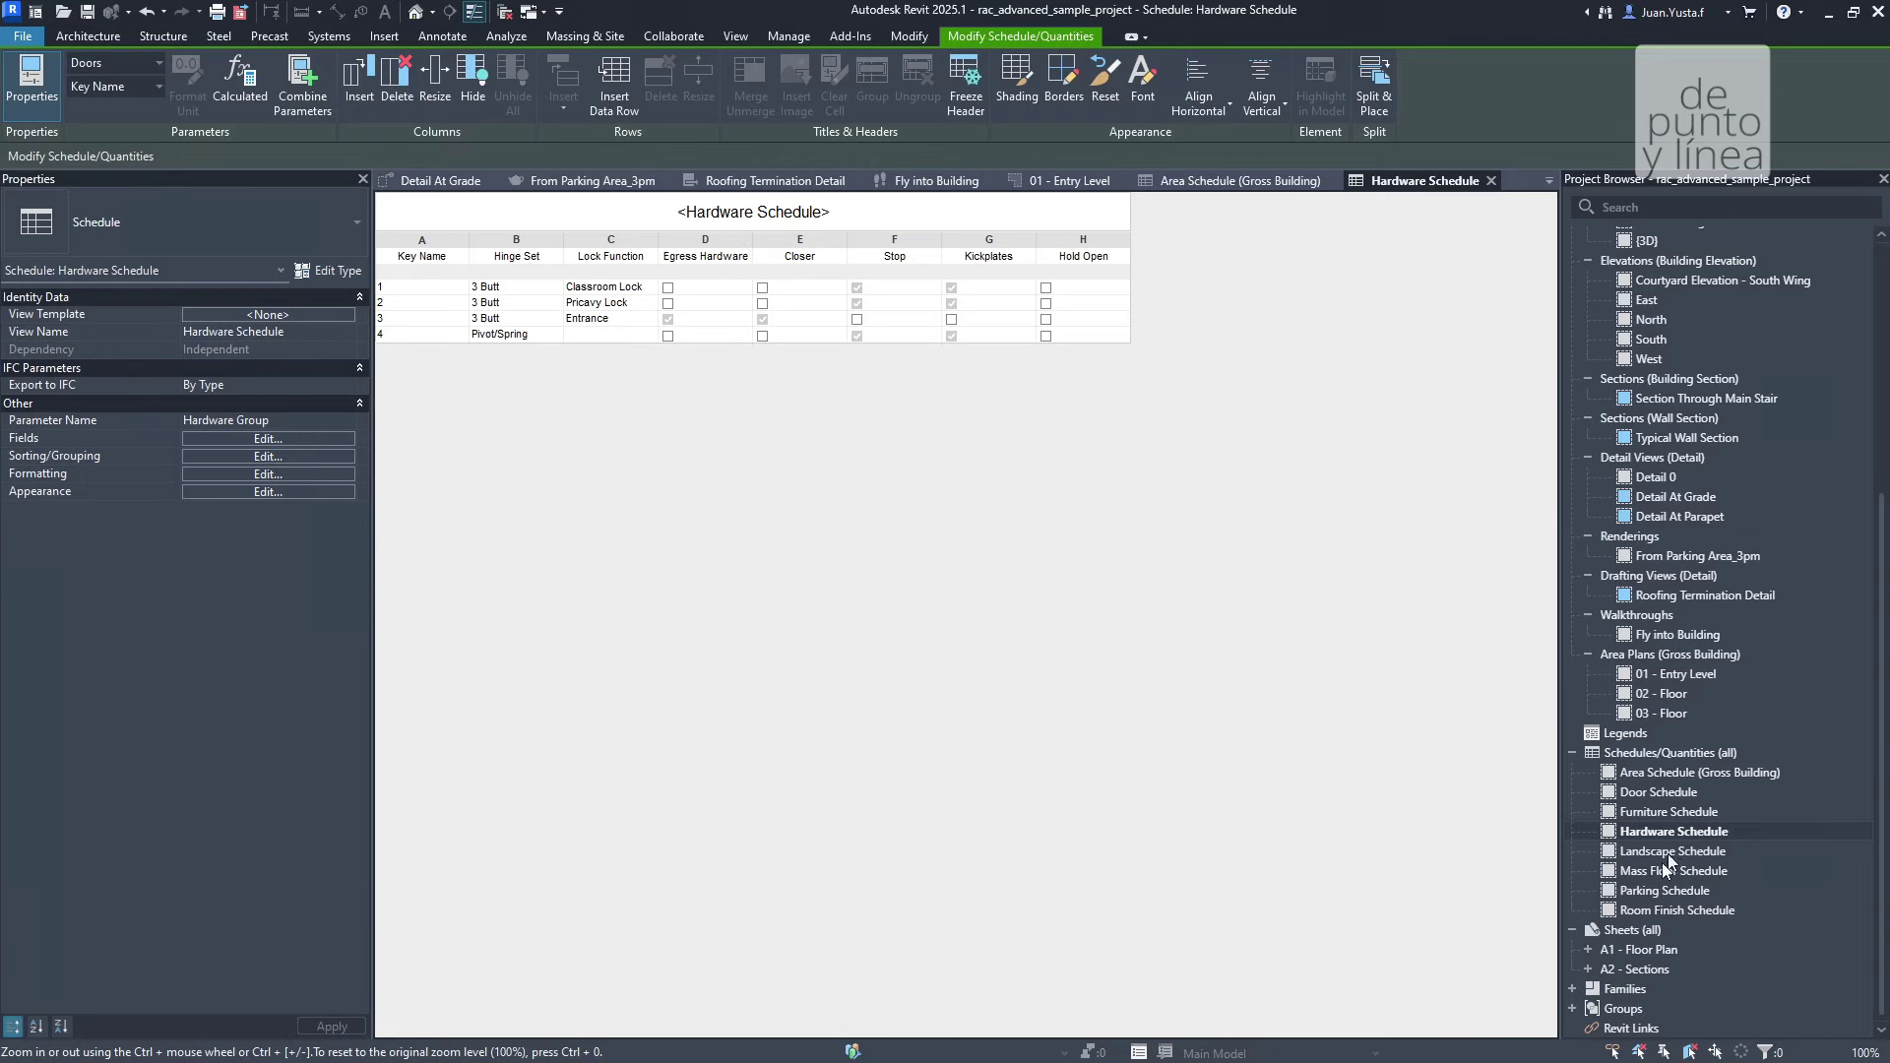
pyautogui.doubleClick(1663, 872)
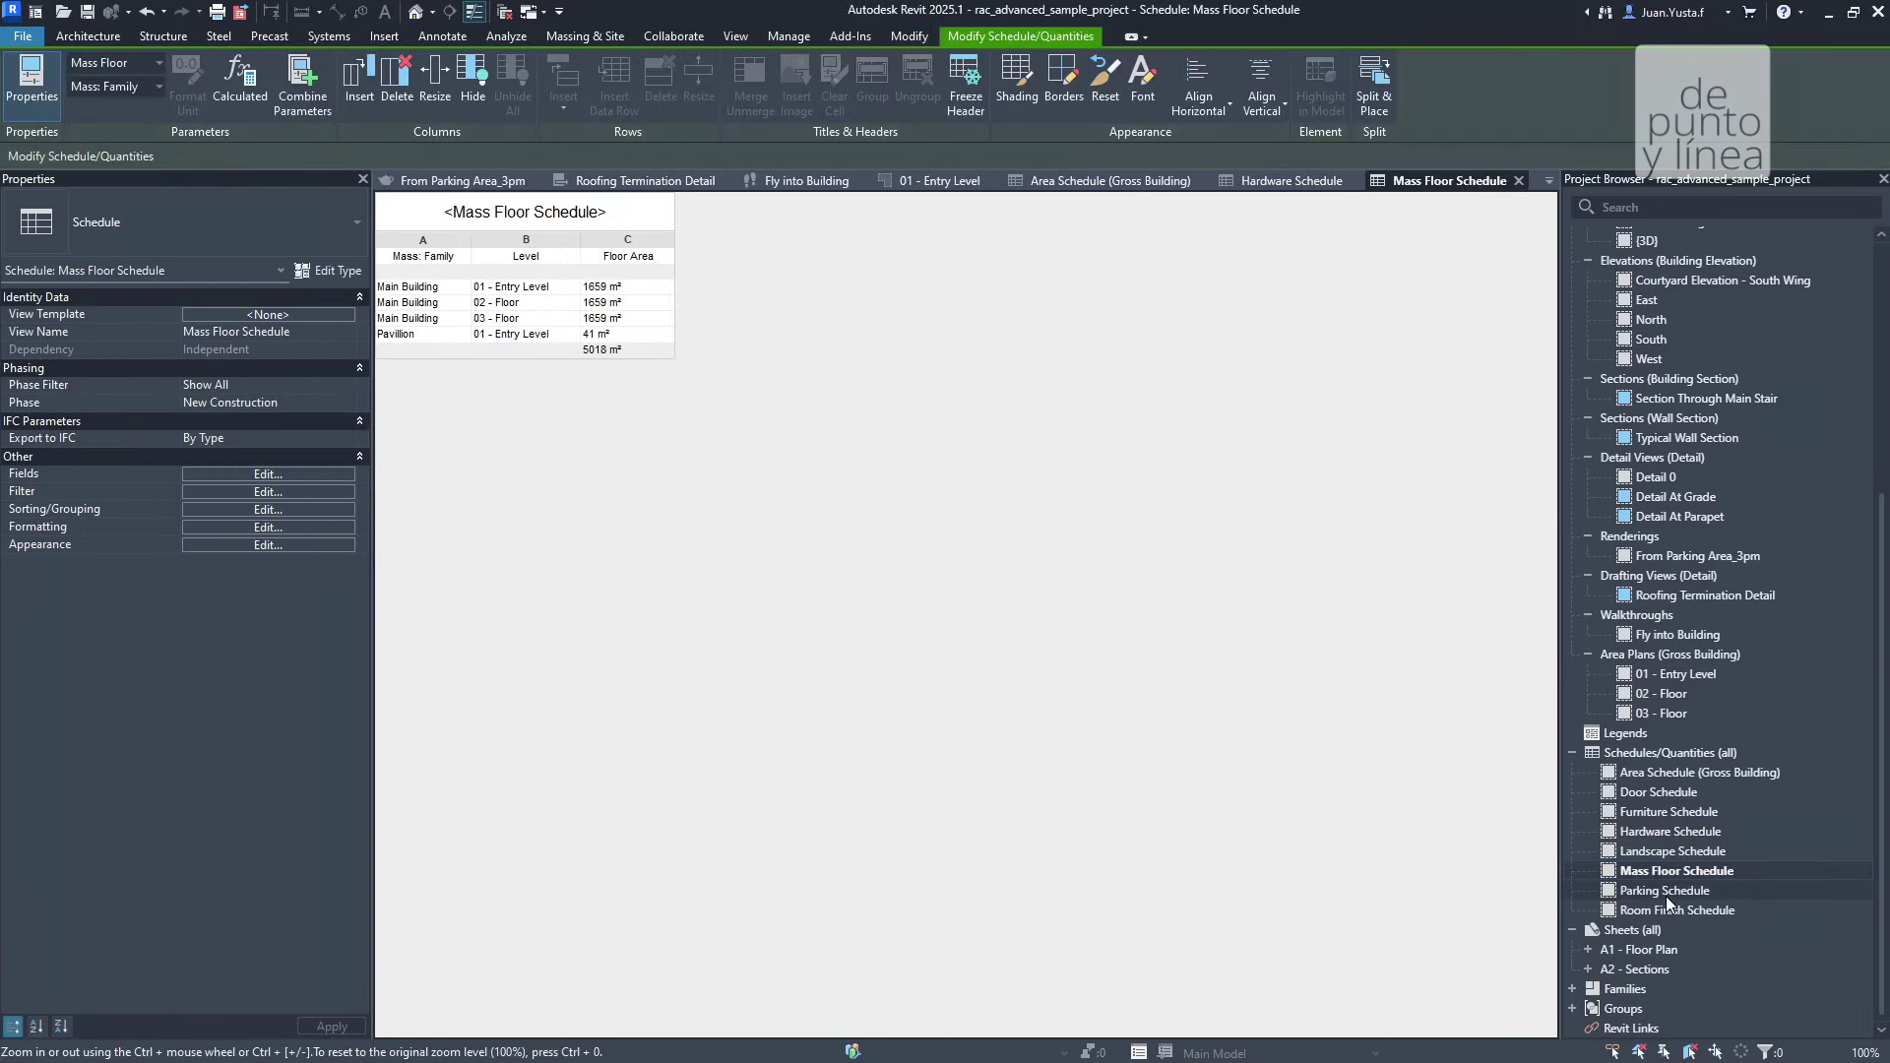
pyautogui.doubleClick(1666, 894)
pyautogui.click(1681, 908)
pyautogui.doubleClick(1680, 907)
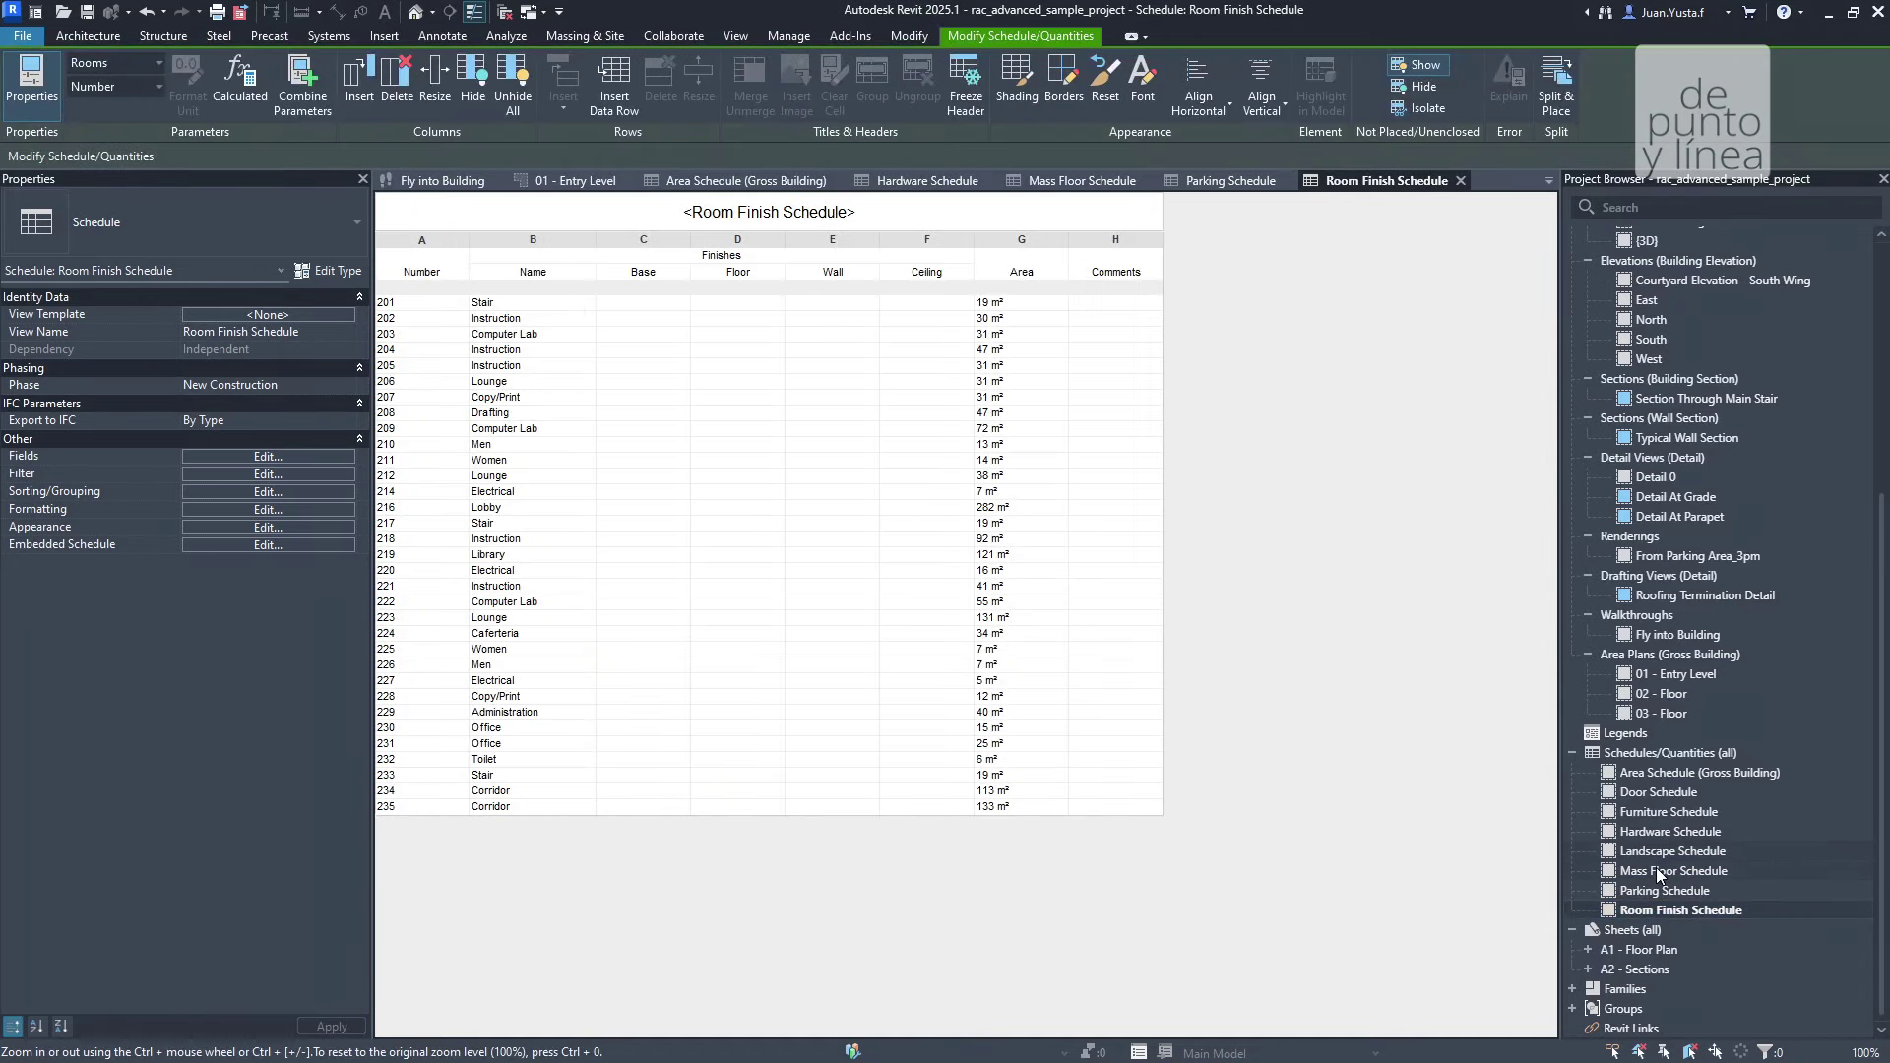
pyautogui.doubleClick(1641, 951)
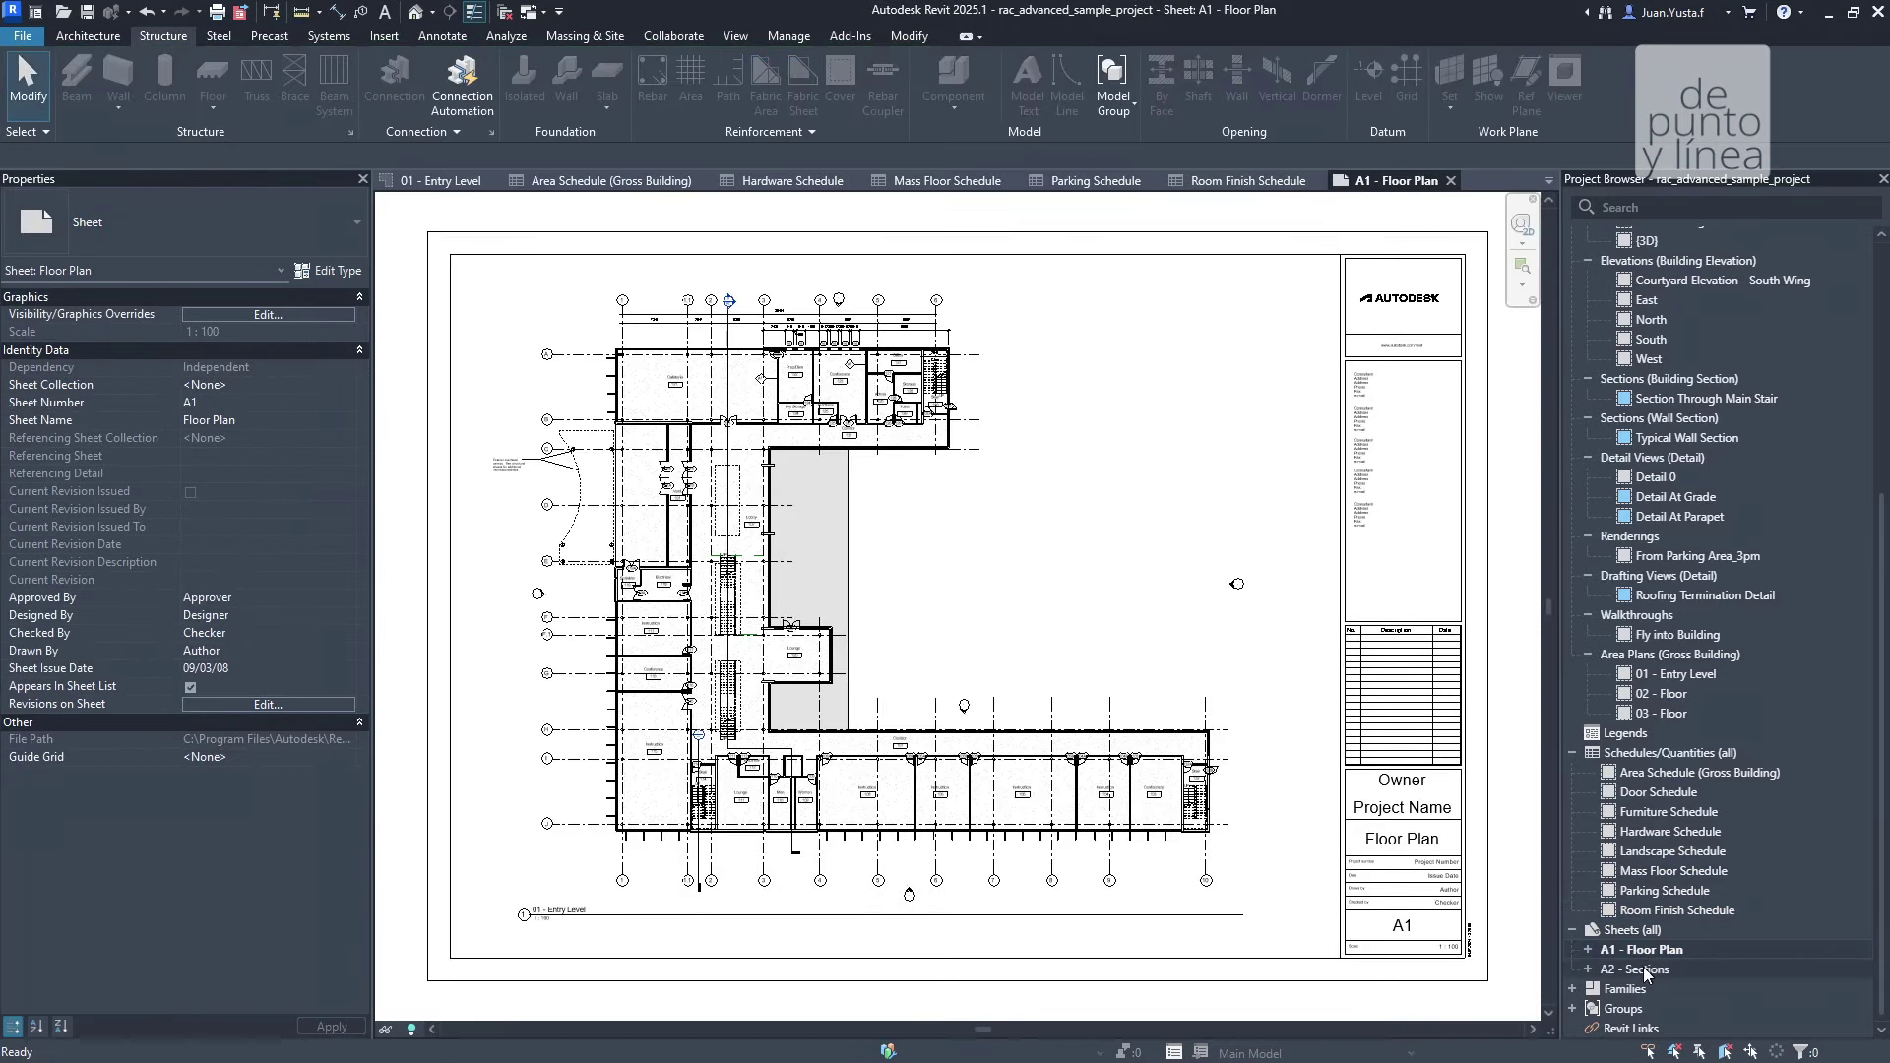
# Open sheet A2 - Sections with the main stair section, wall section and details
pyautogui.doubleClick(1645, 971)
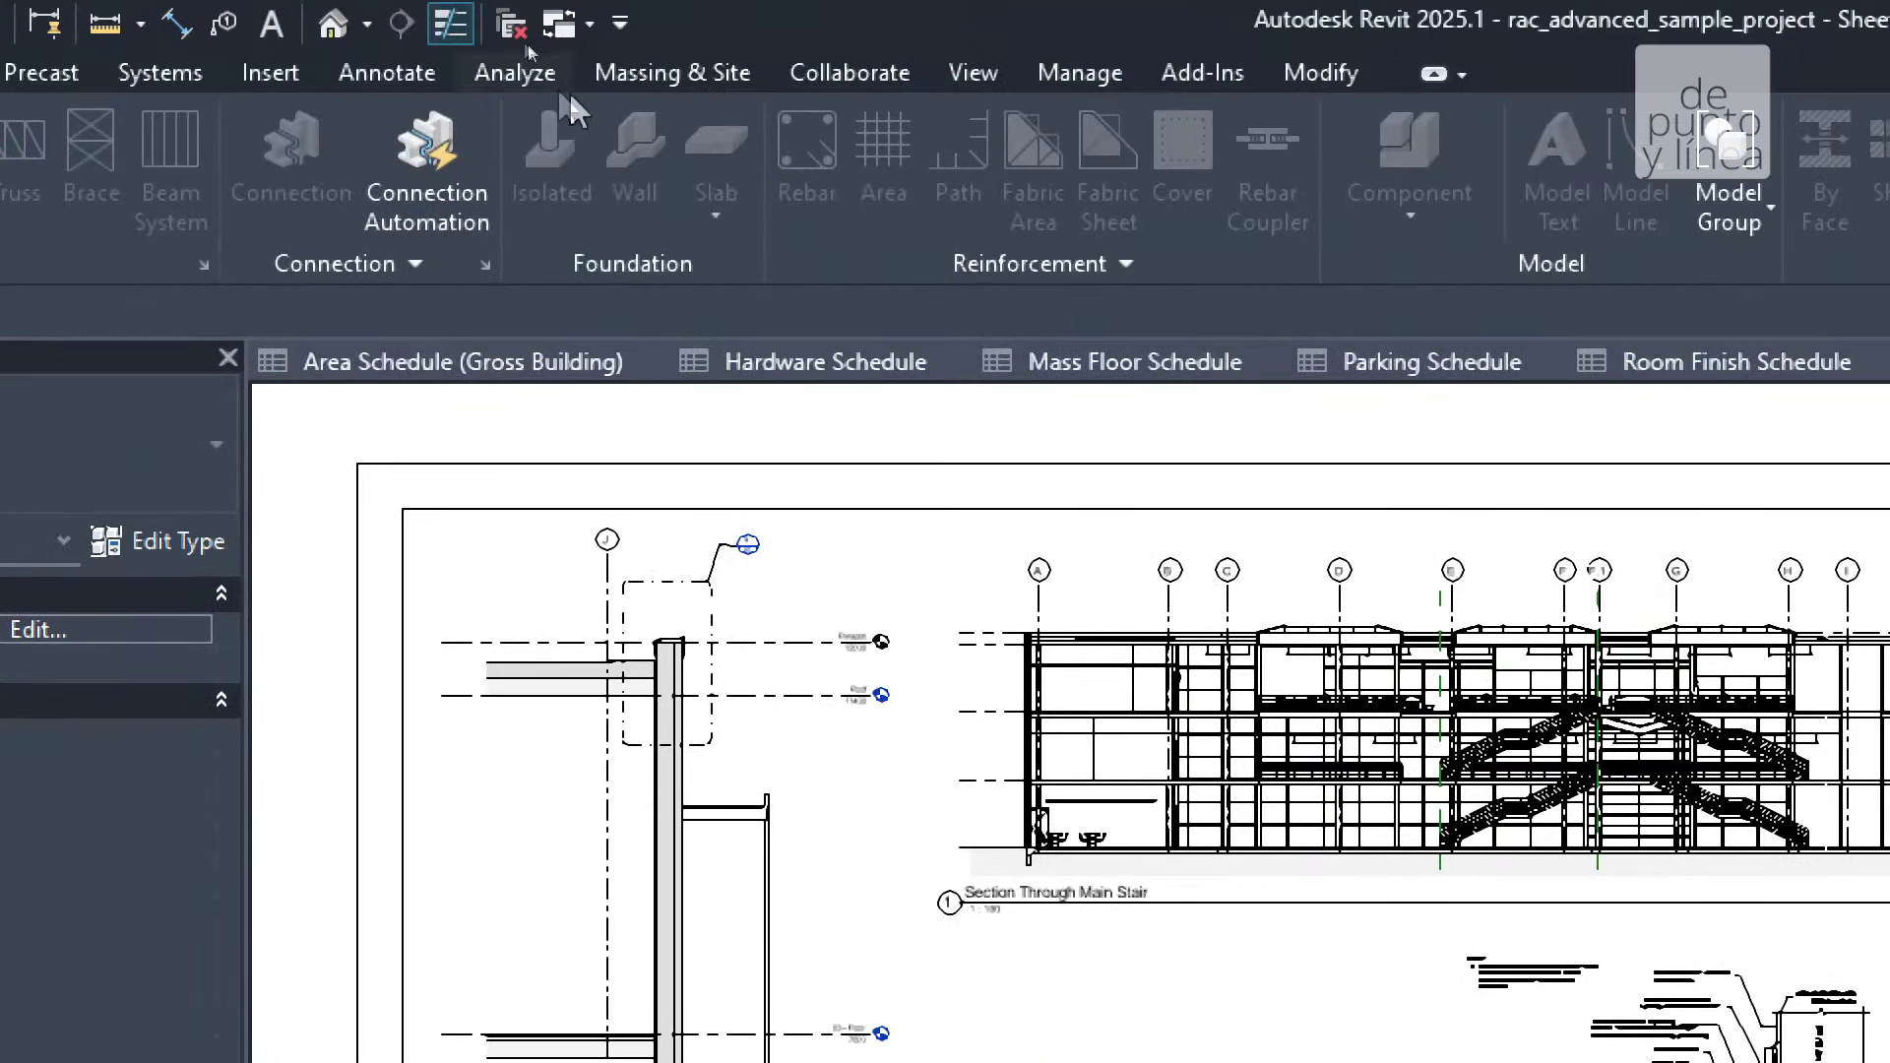
pyautogui.moveTo(598, 180)
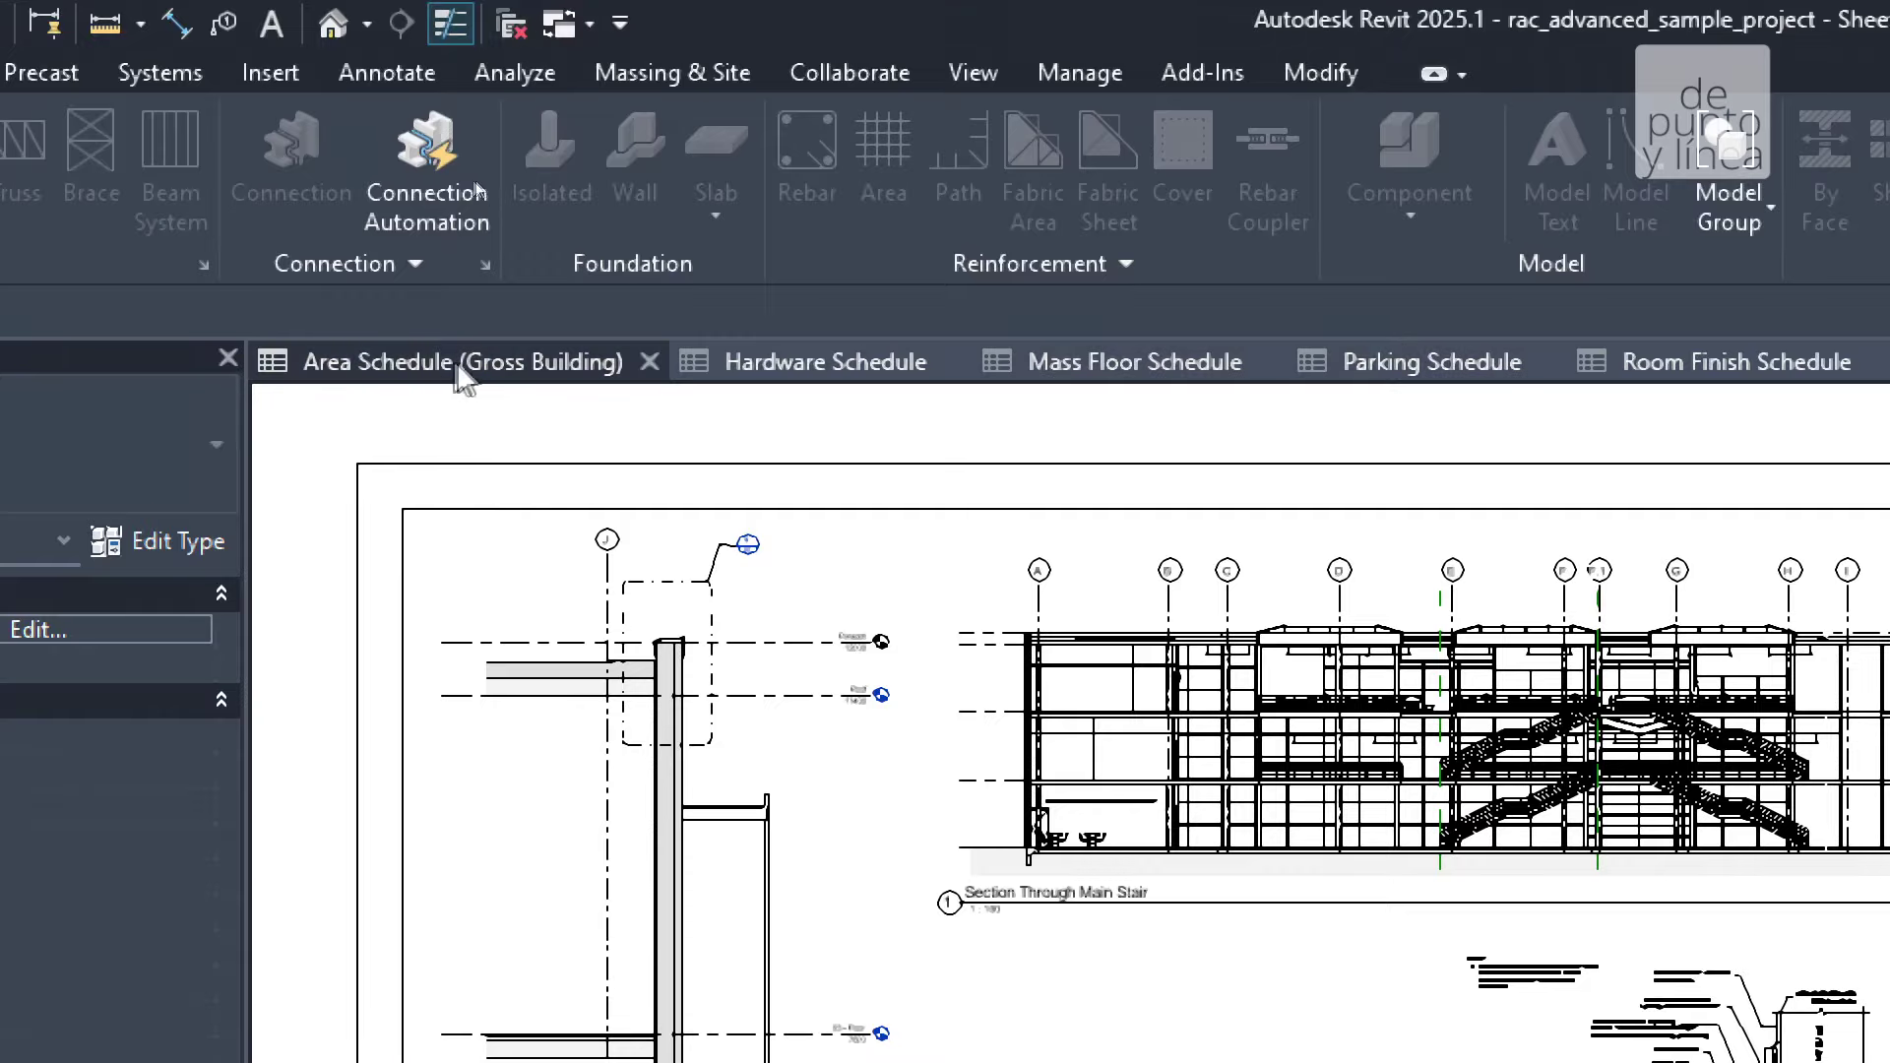
# Keep the Mass Floor Schedule active, close all inactive views, and reopen the default {3D} view
pyautogui.click(749, 364)
pyautogui.click(474, 372)
pyautogui.click(1137, 366)
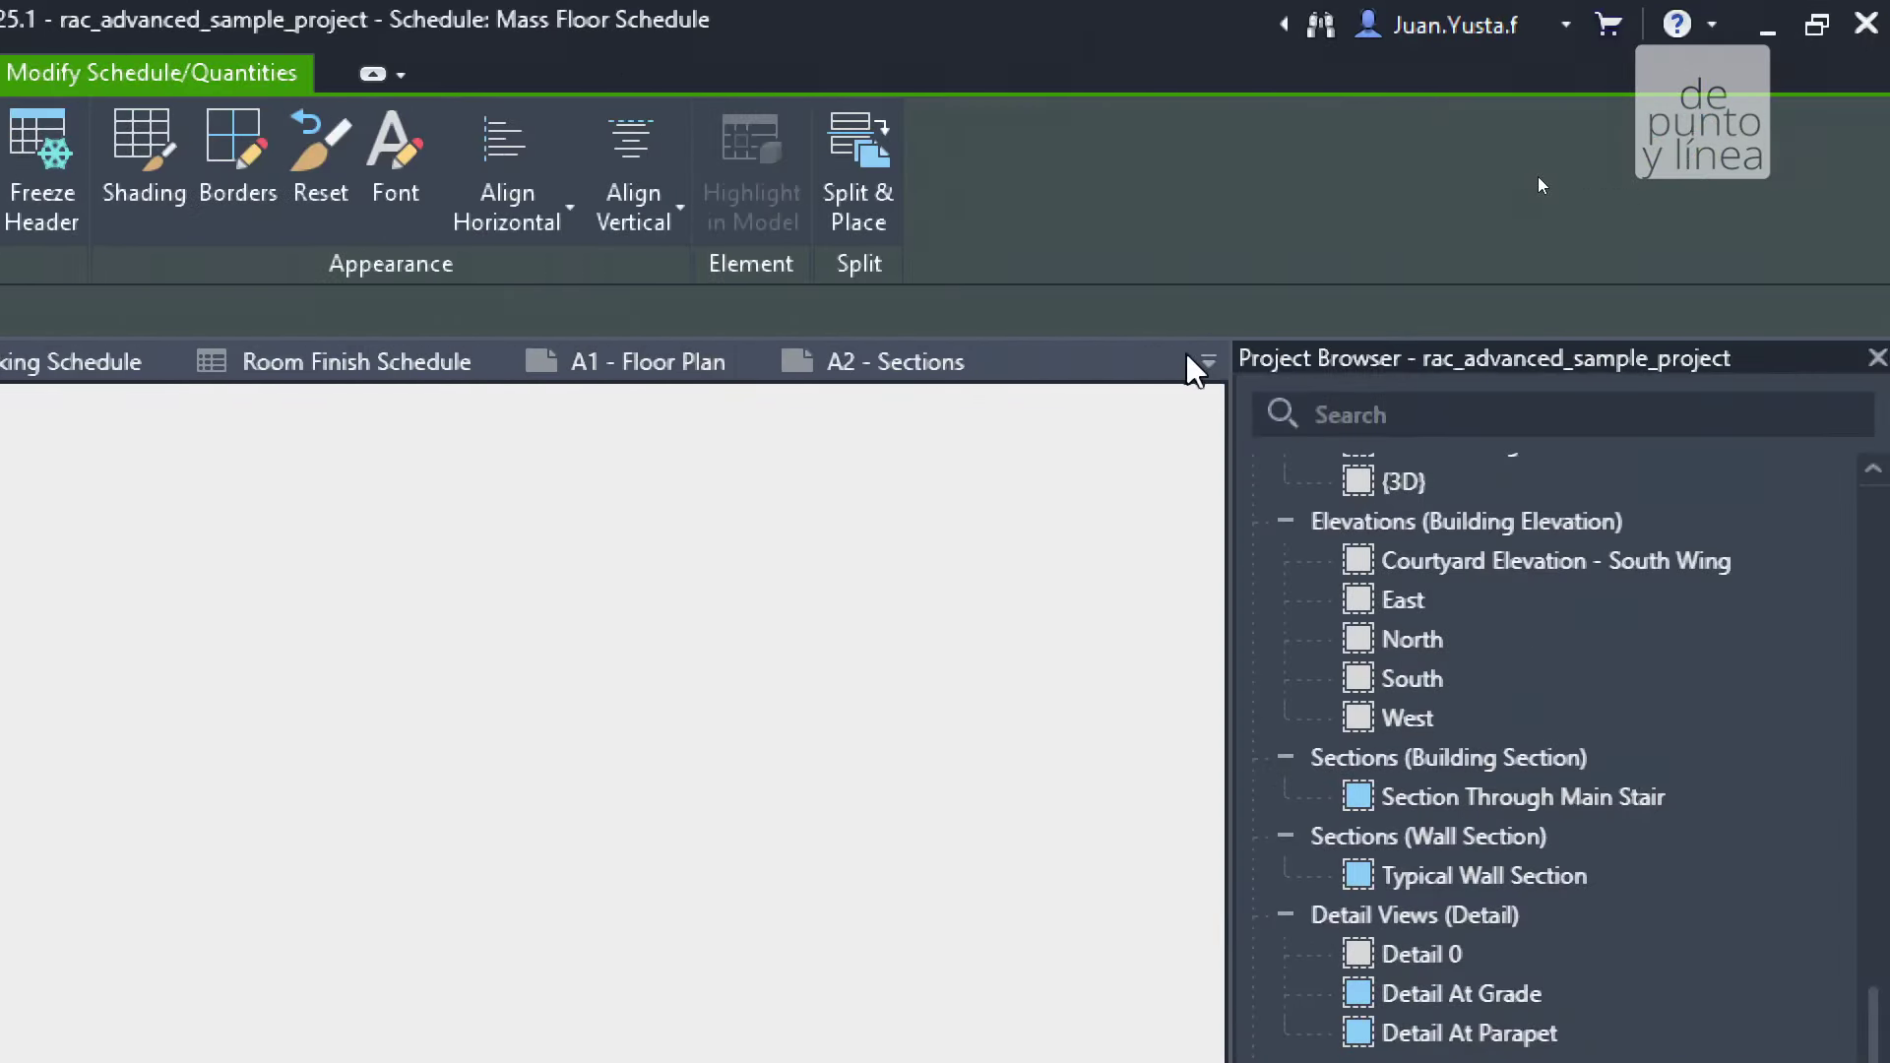
pyautogui.click(1192, 360)
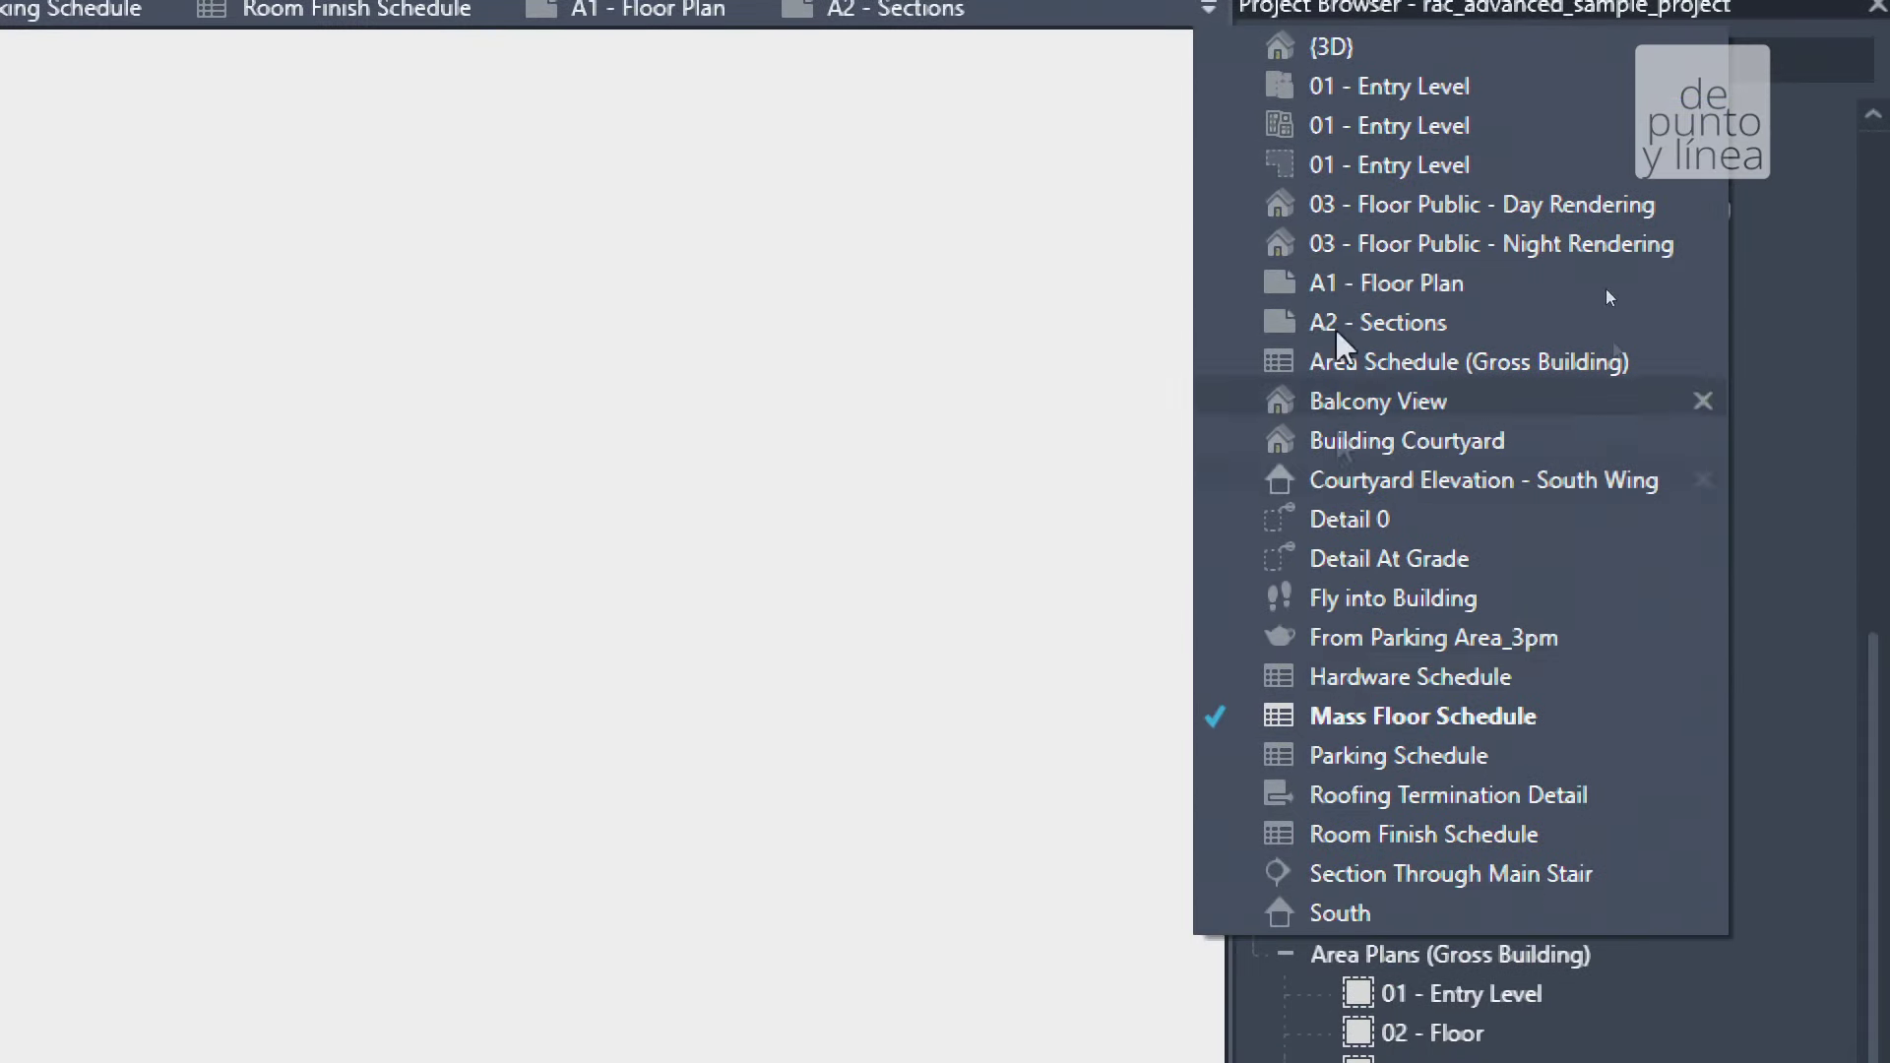
pyautogui.press('Escape')
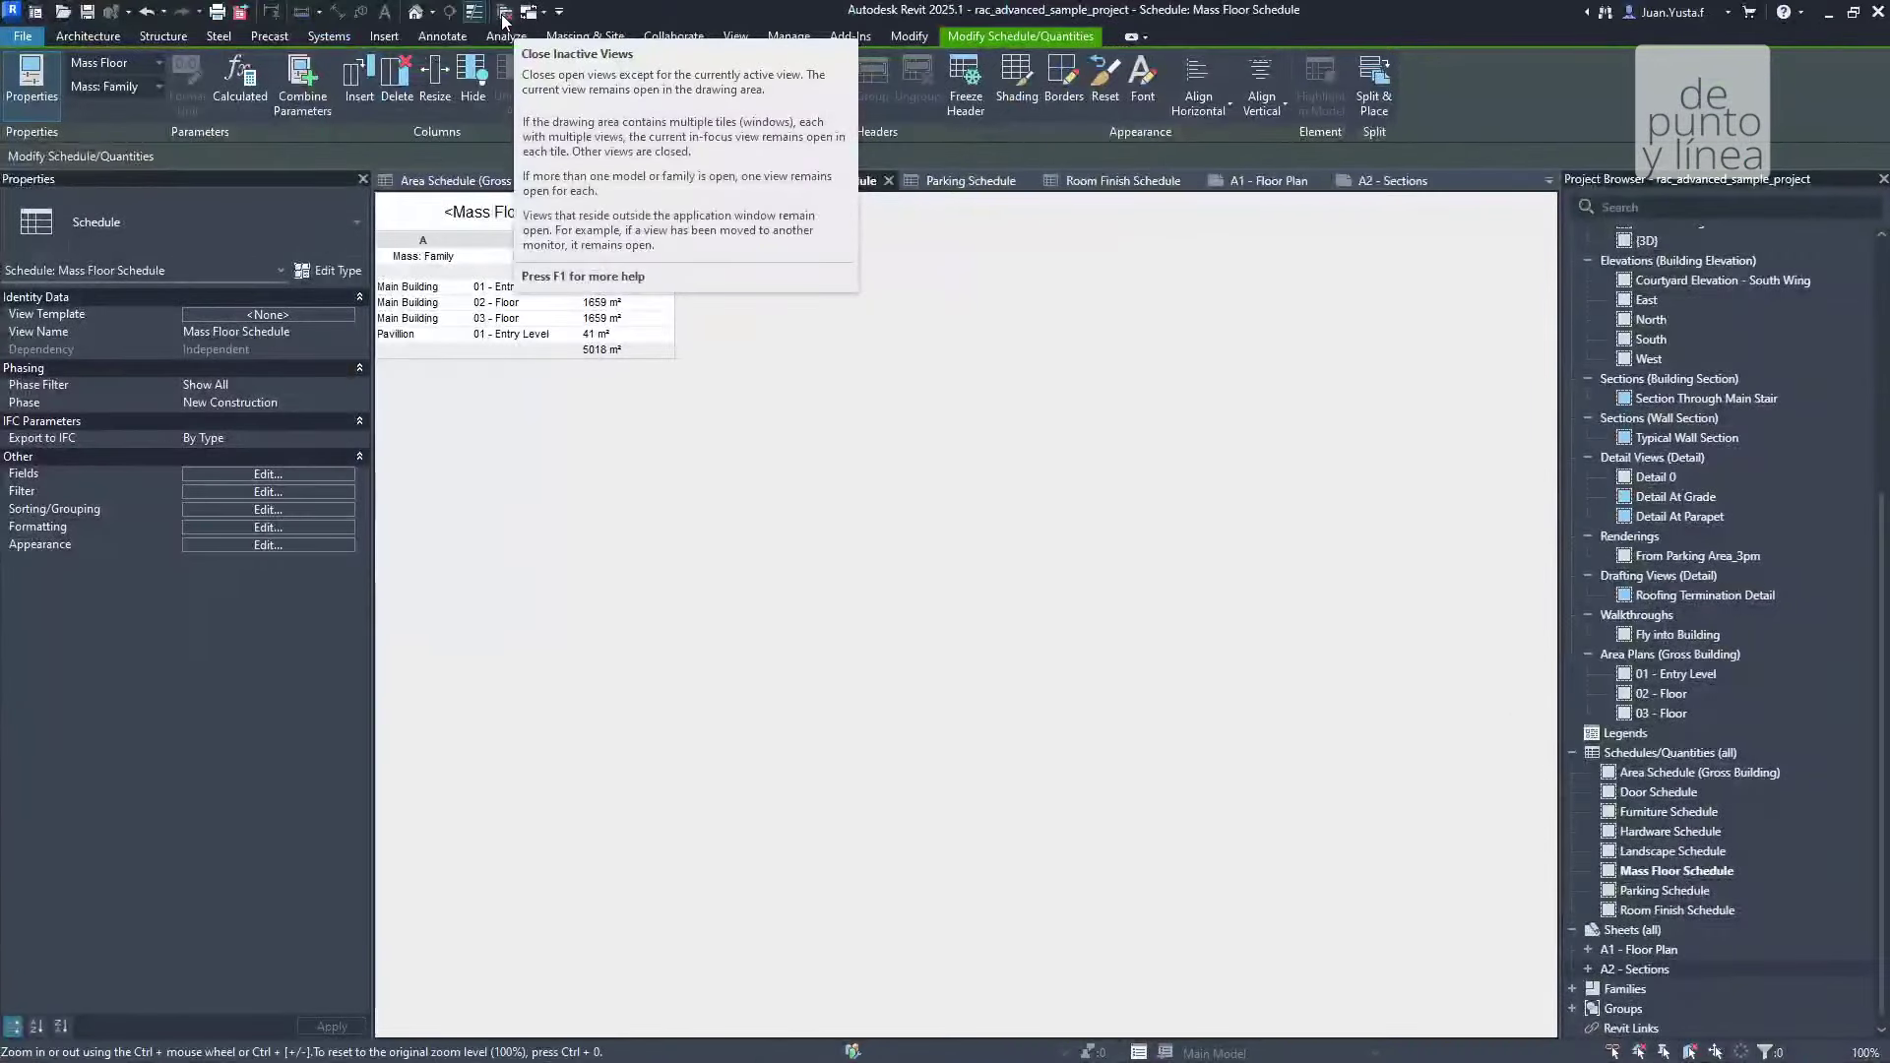
pyautogui.click(1055, 26)
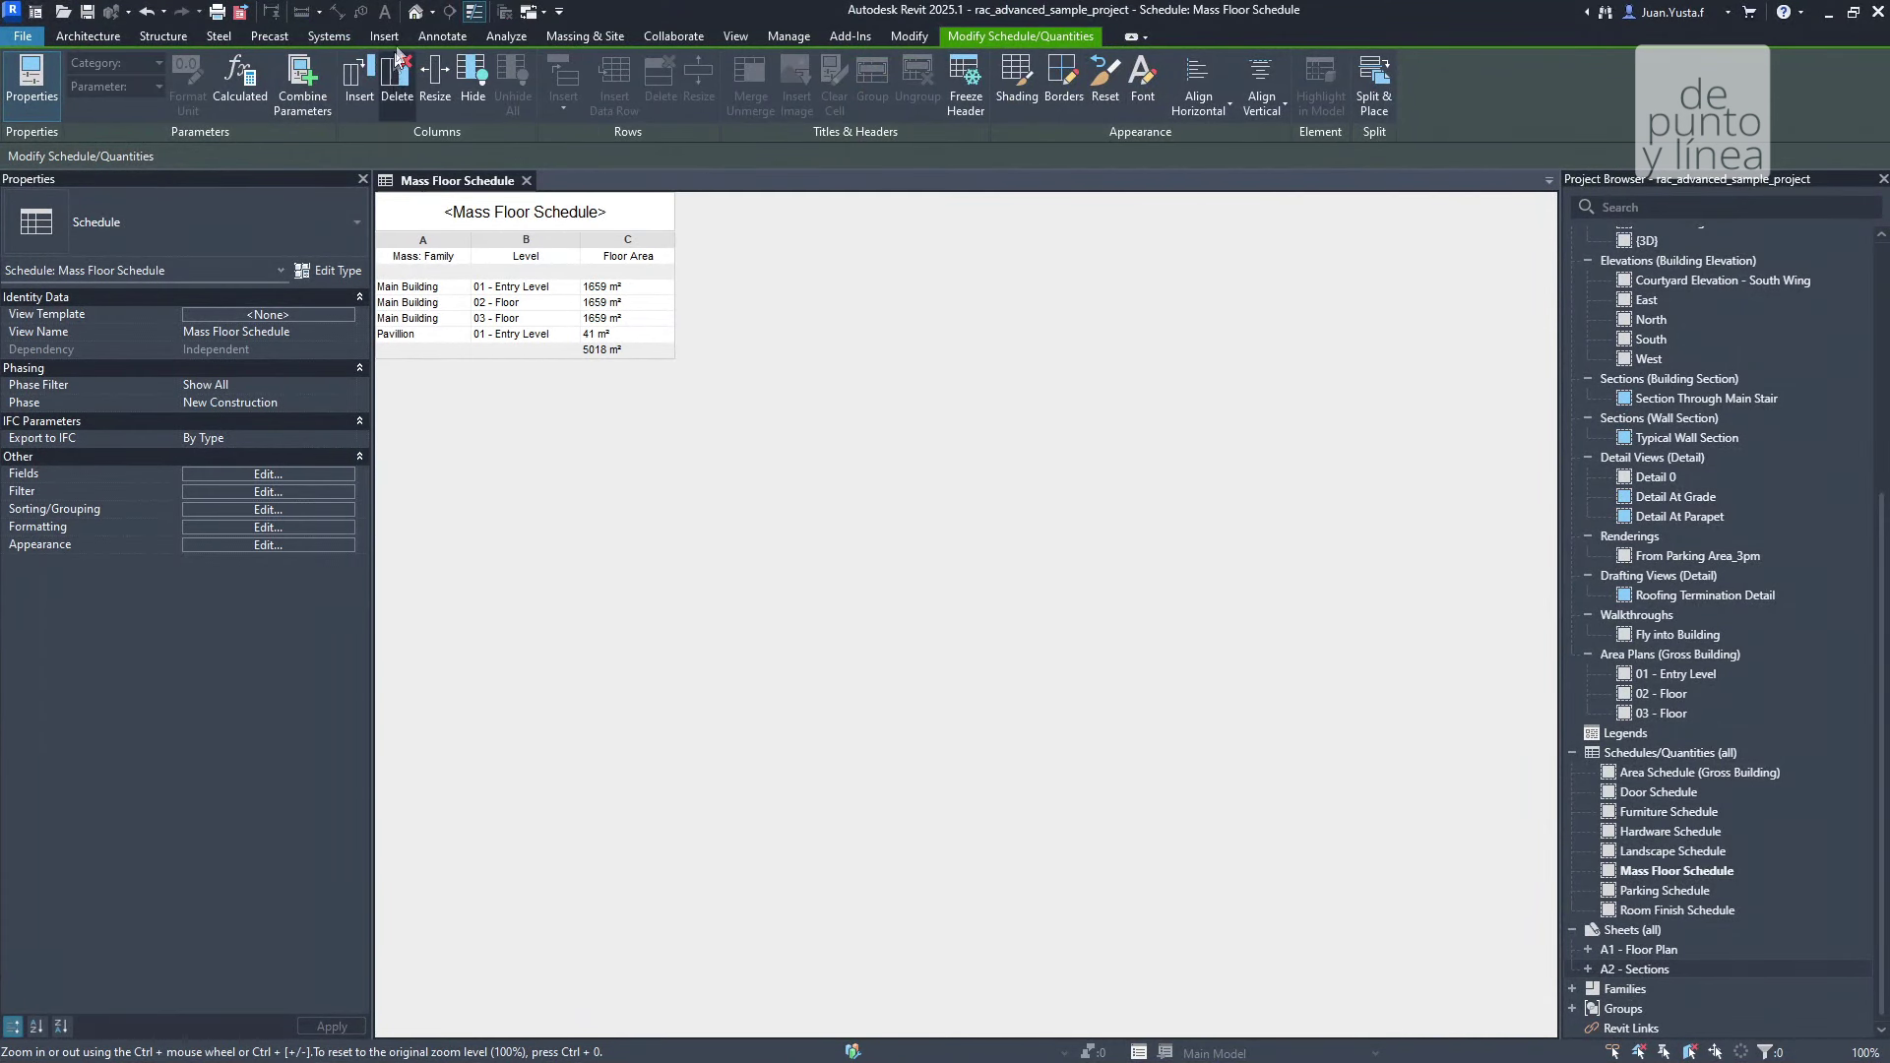
pyautogui.click(414, 14)
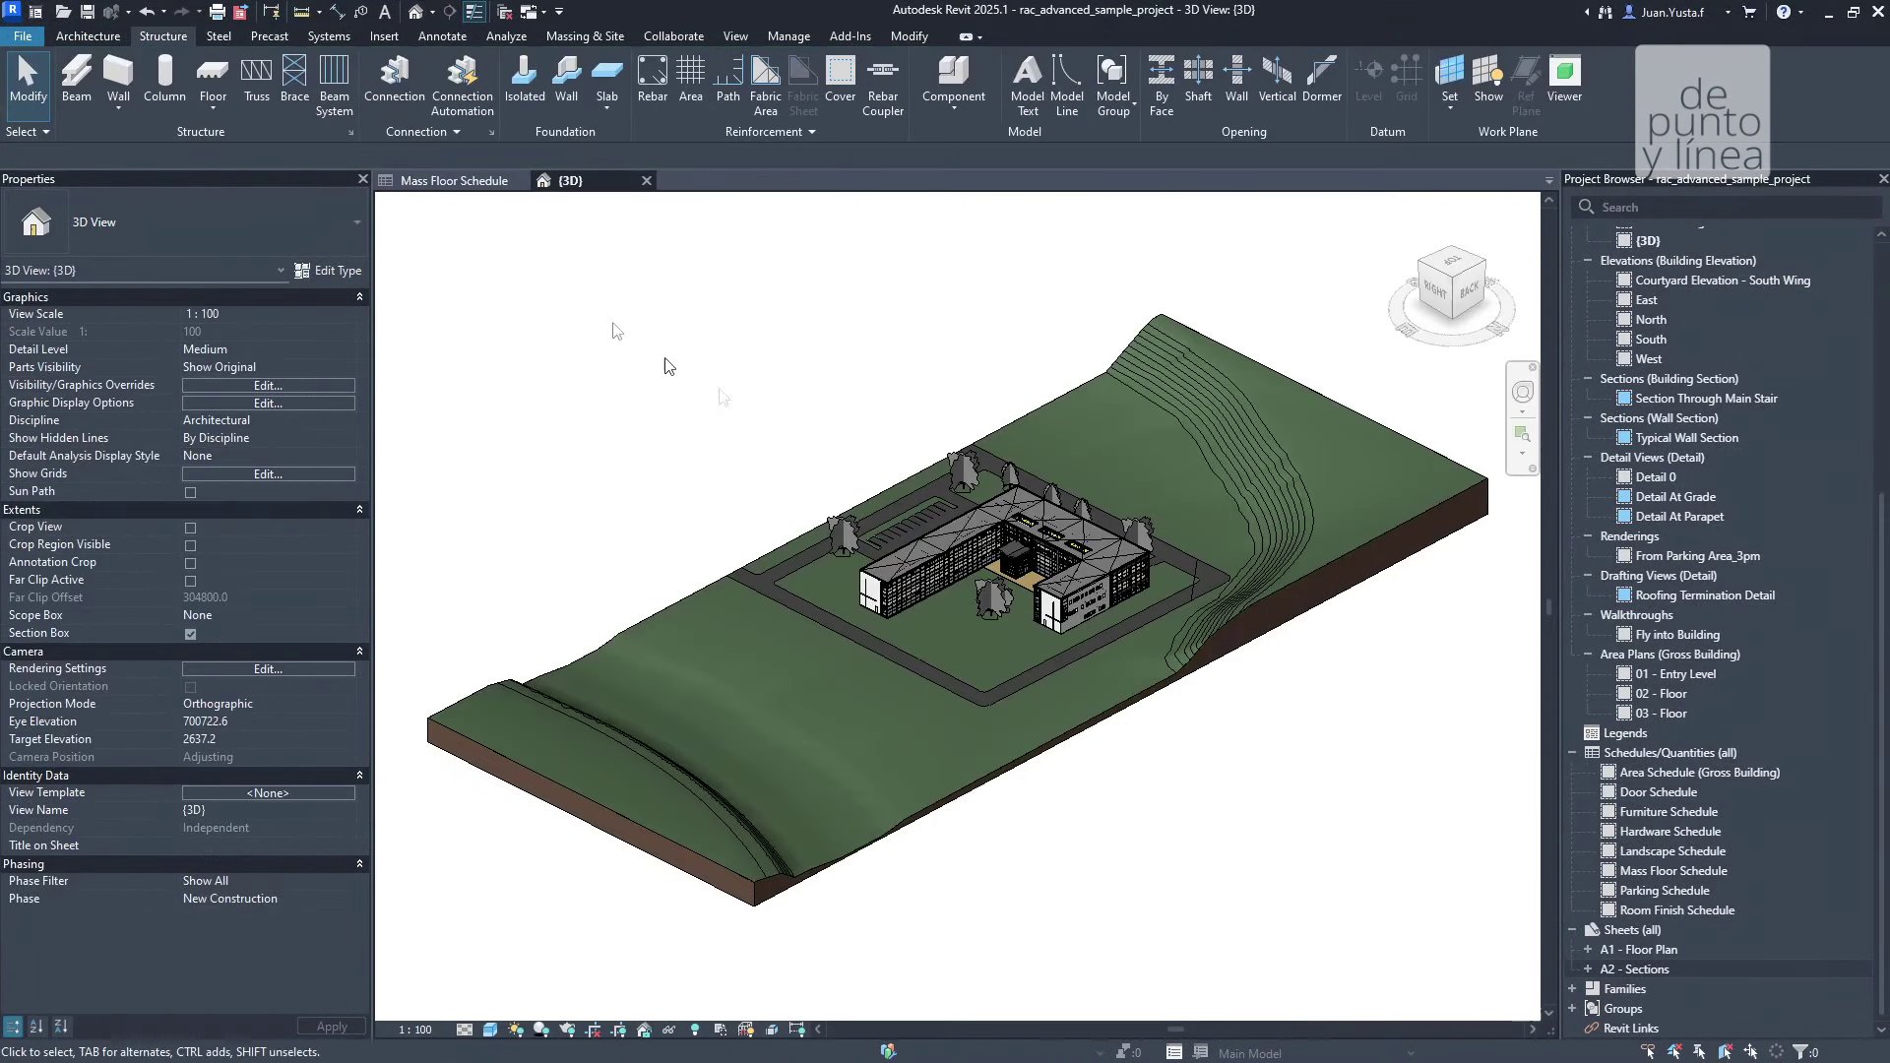
# Close the Mass Floor Schedule and orbit the {3D} view to a front-right isometric
pyautogui.click(520, 181)
pyautogui.scroll(4, 1004, 620)
pyautogui.moveTo(1004, 621)
pyautogui.keyDown('shift'); pyautogui.mouseDown(button='middle')
pyautogui.moveTo(872, 749)
pyautogui.moveTo(768, 703)
pyautogui.mouseUp(button='middle'); pyautogui.keyUp('shift')
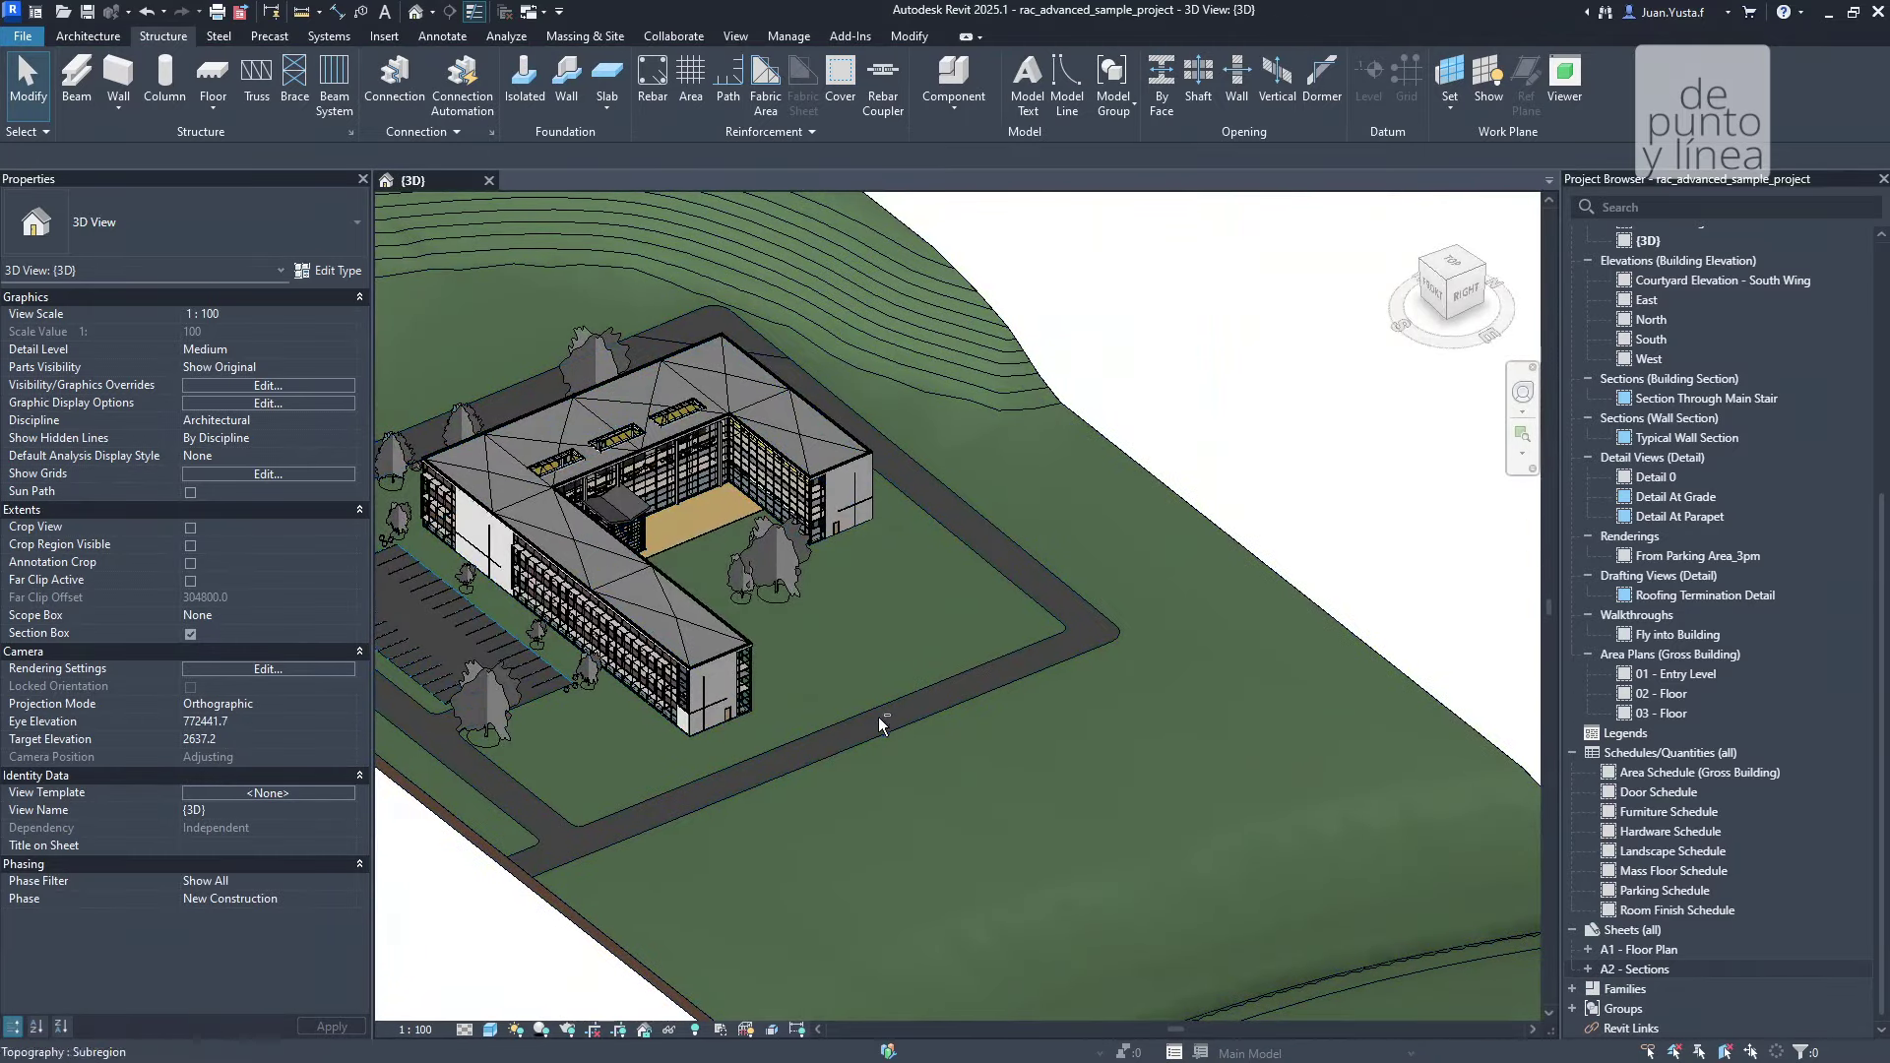
pyautogui.scroll(-3, 768, 703)
pyautogui.keyDown('shift'); pyautogui.moveTo(769, 703); pyautogui.dragTo(924, 831, button='middle'); pyautogui.keyUp('shift')
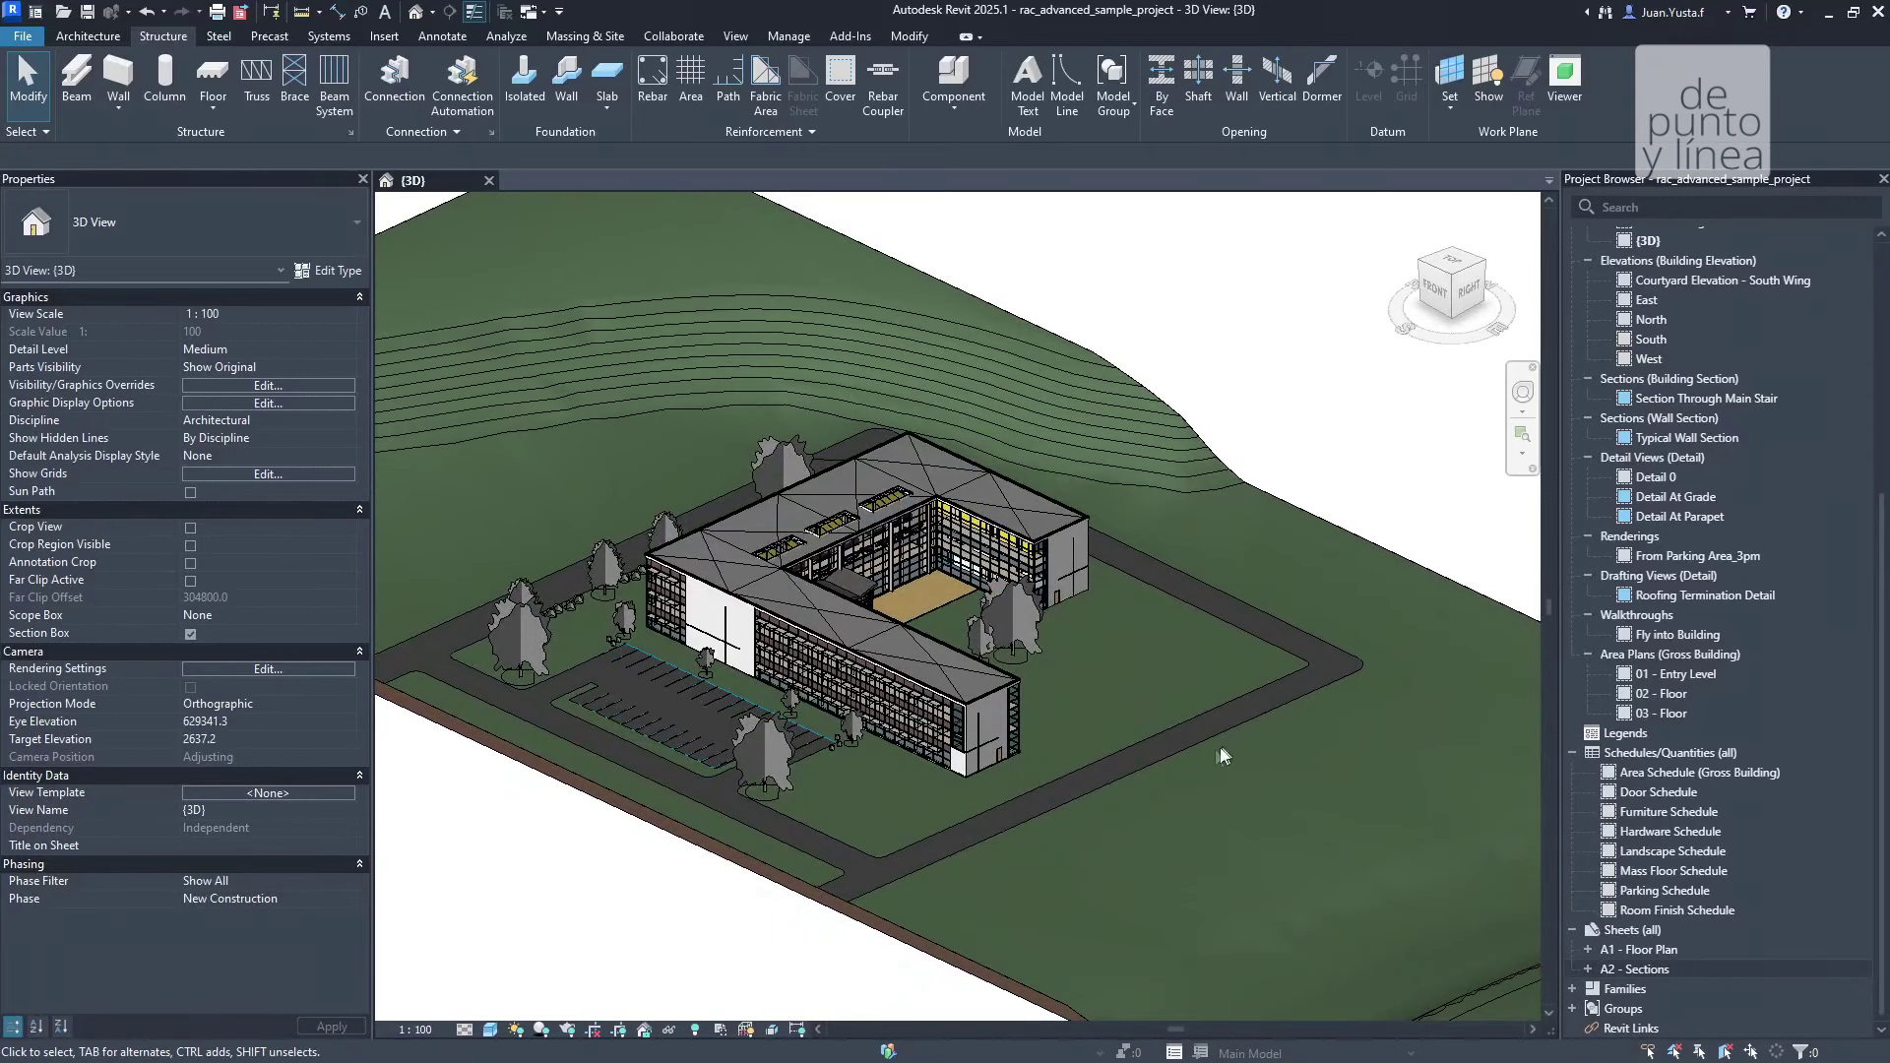